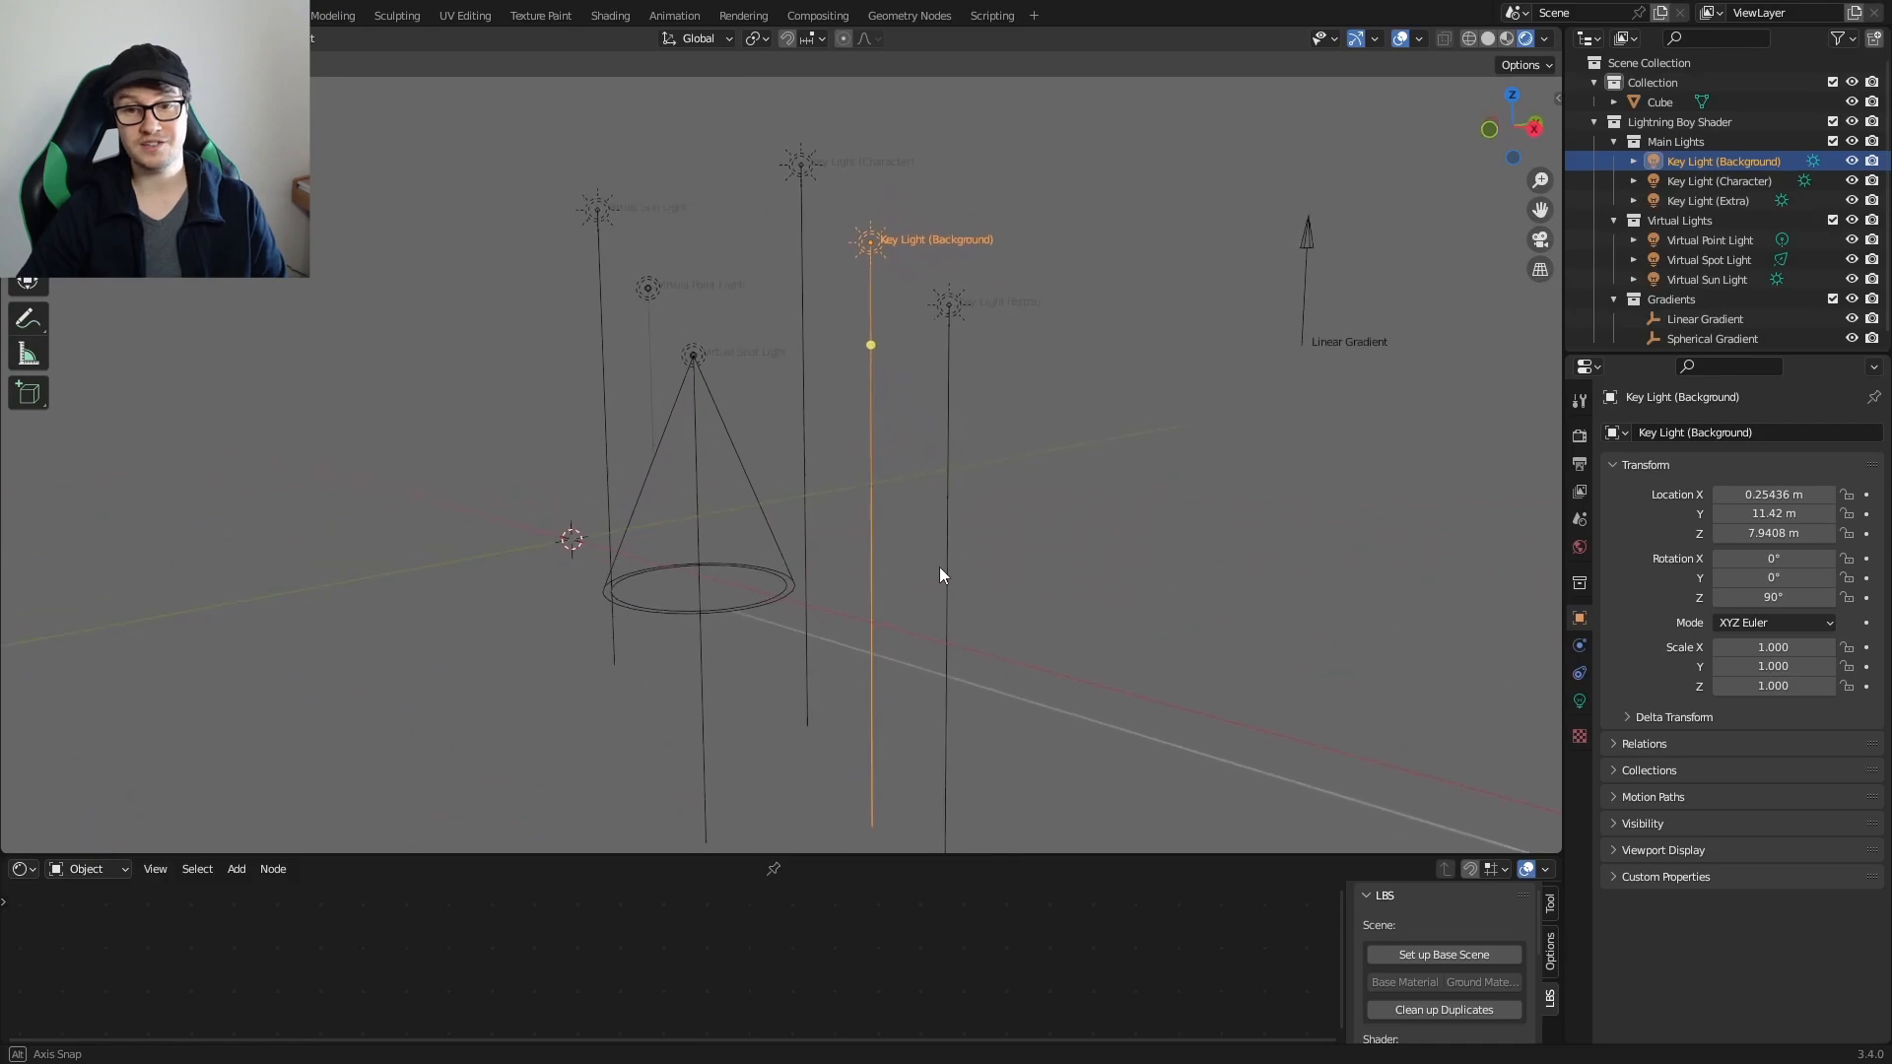
Step: Move the Key Light node away from the shader, expand it, and set its light channel to Background
middle_drag(938, 566, 1074, 451)
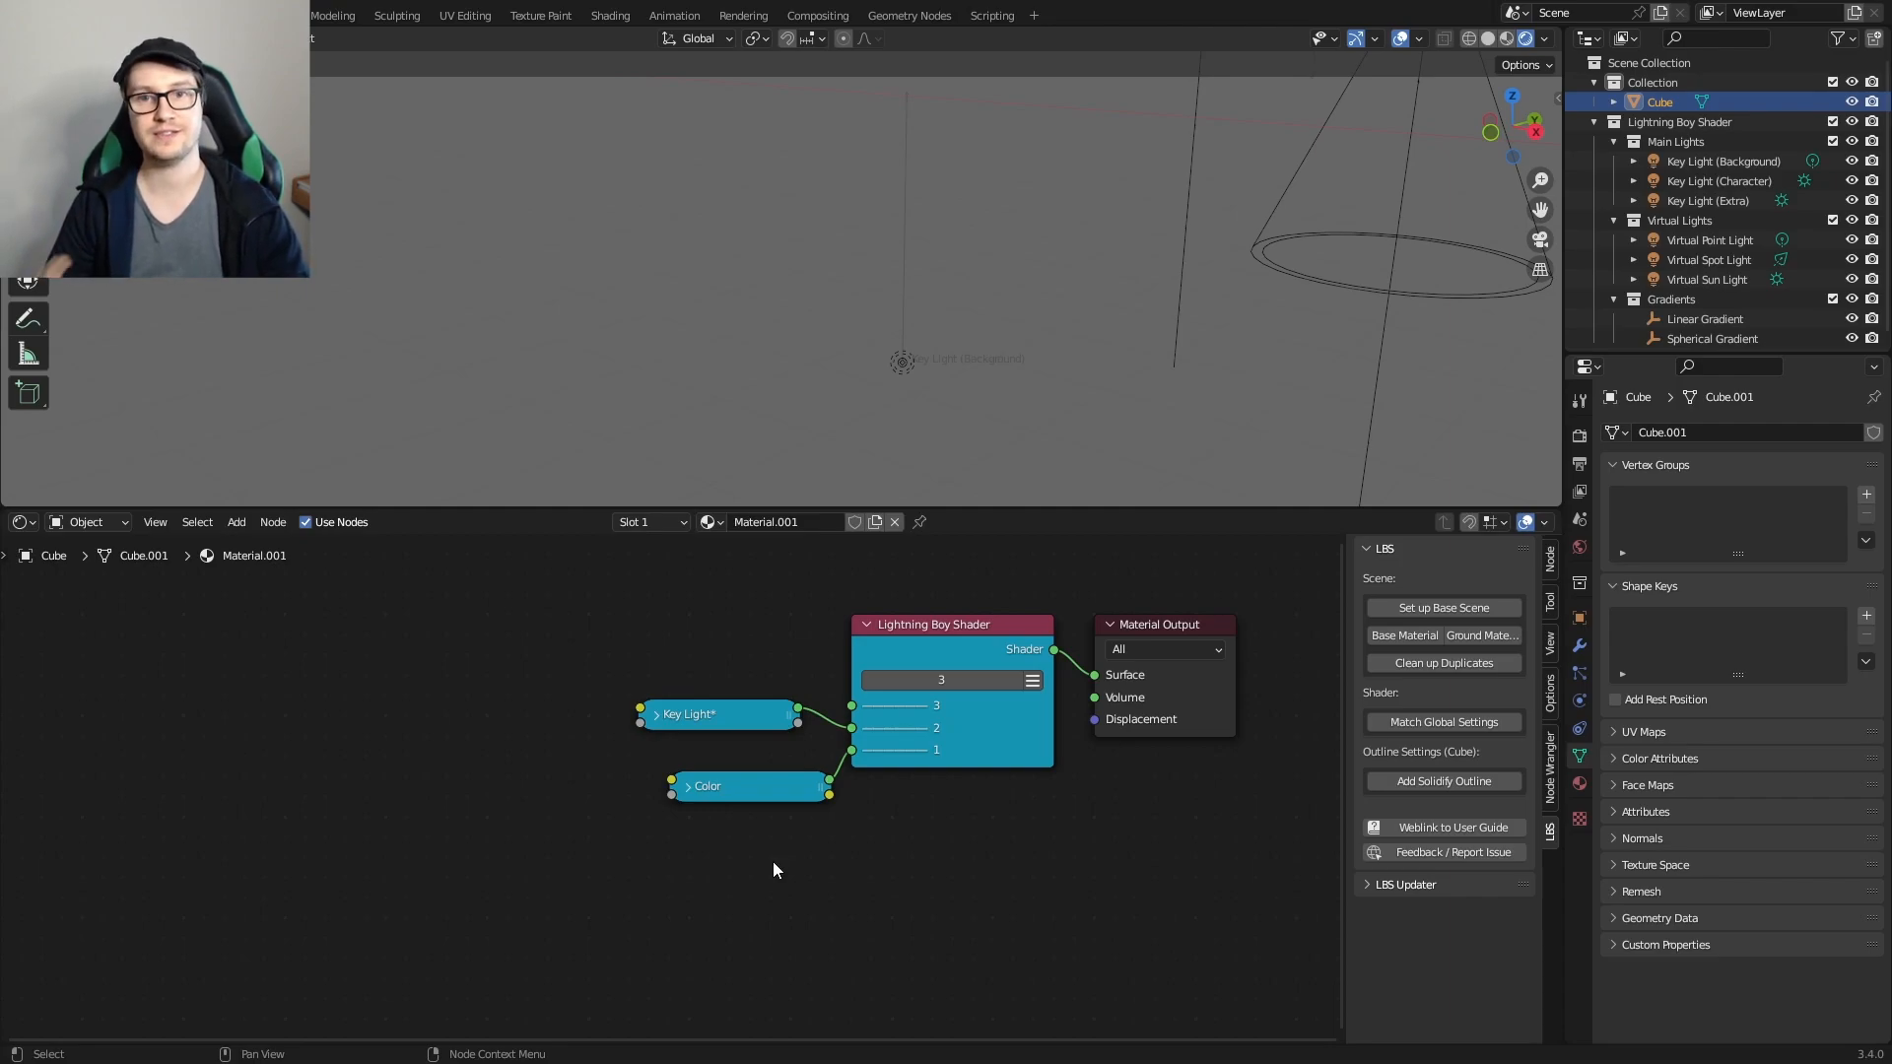
drag(752, 723, 513, 664)
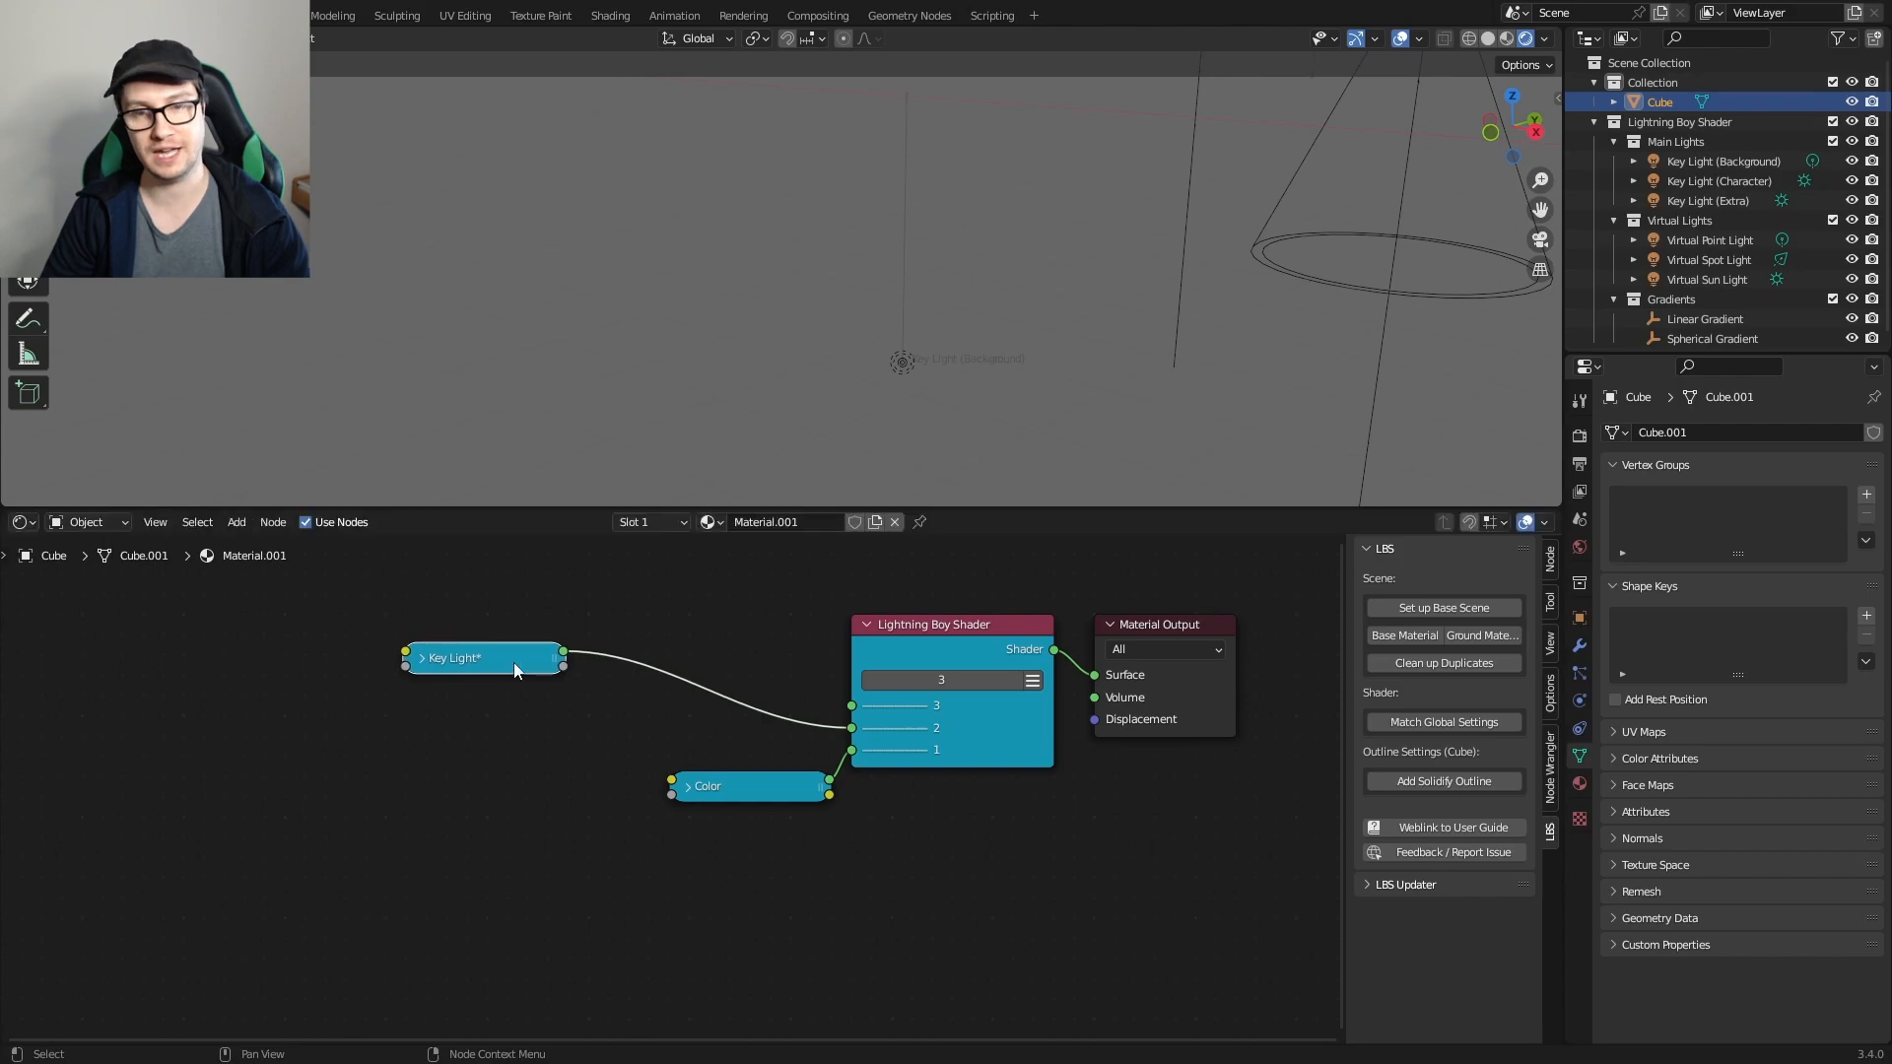
key(h)
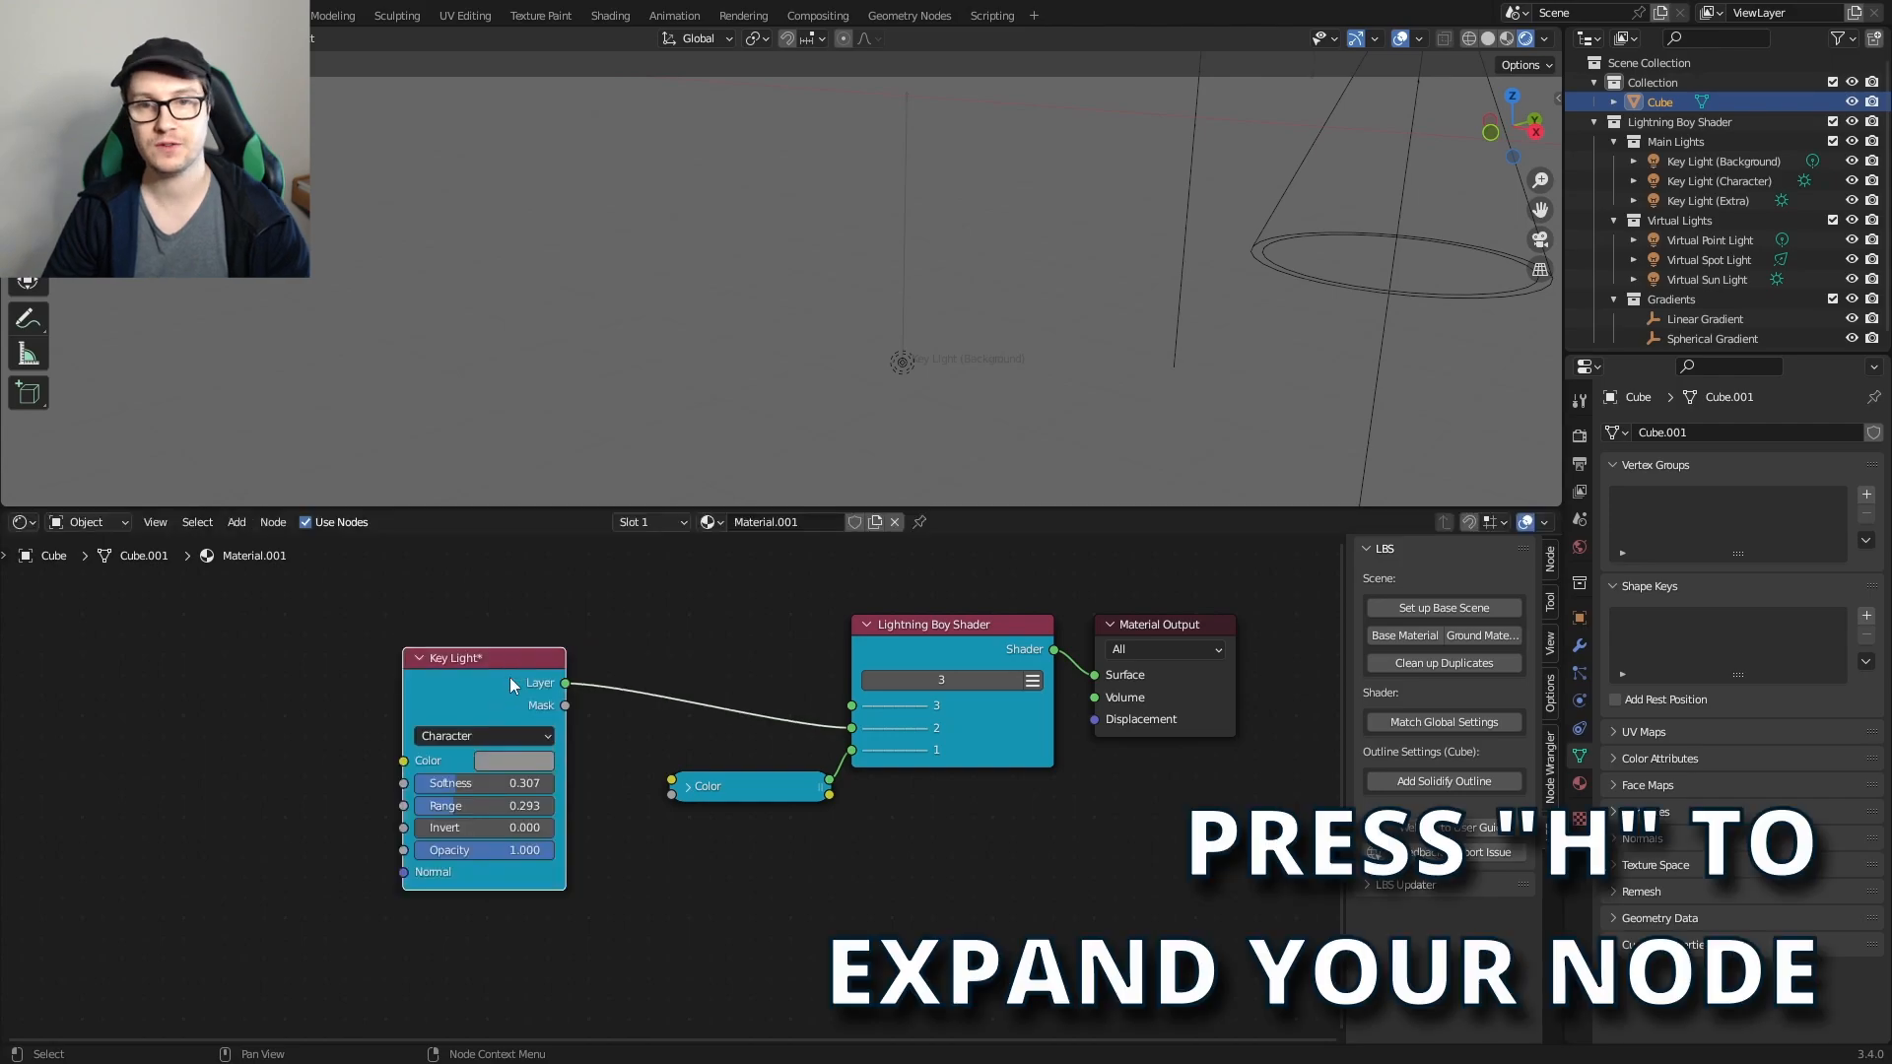
click(472, 727)
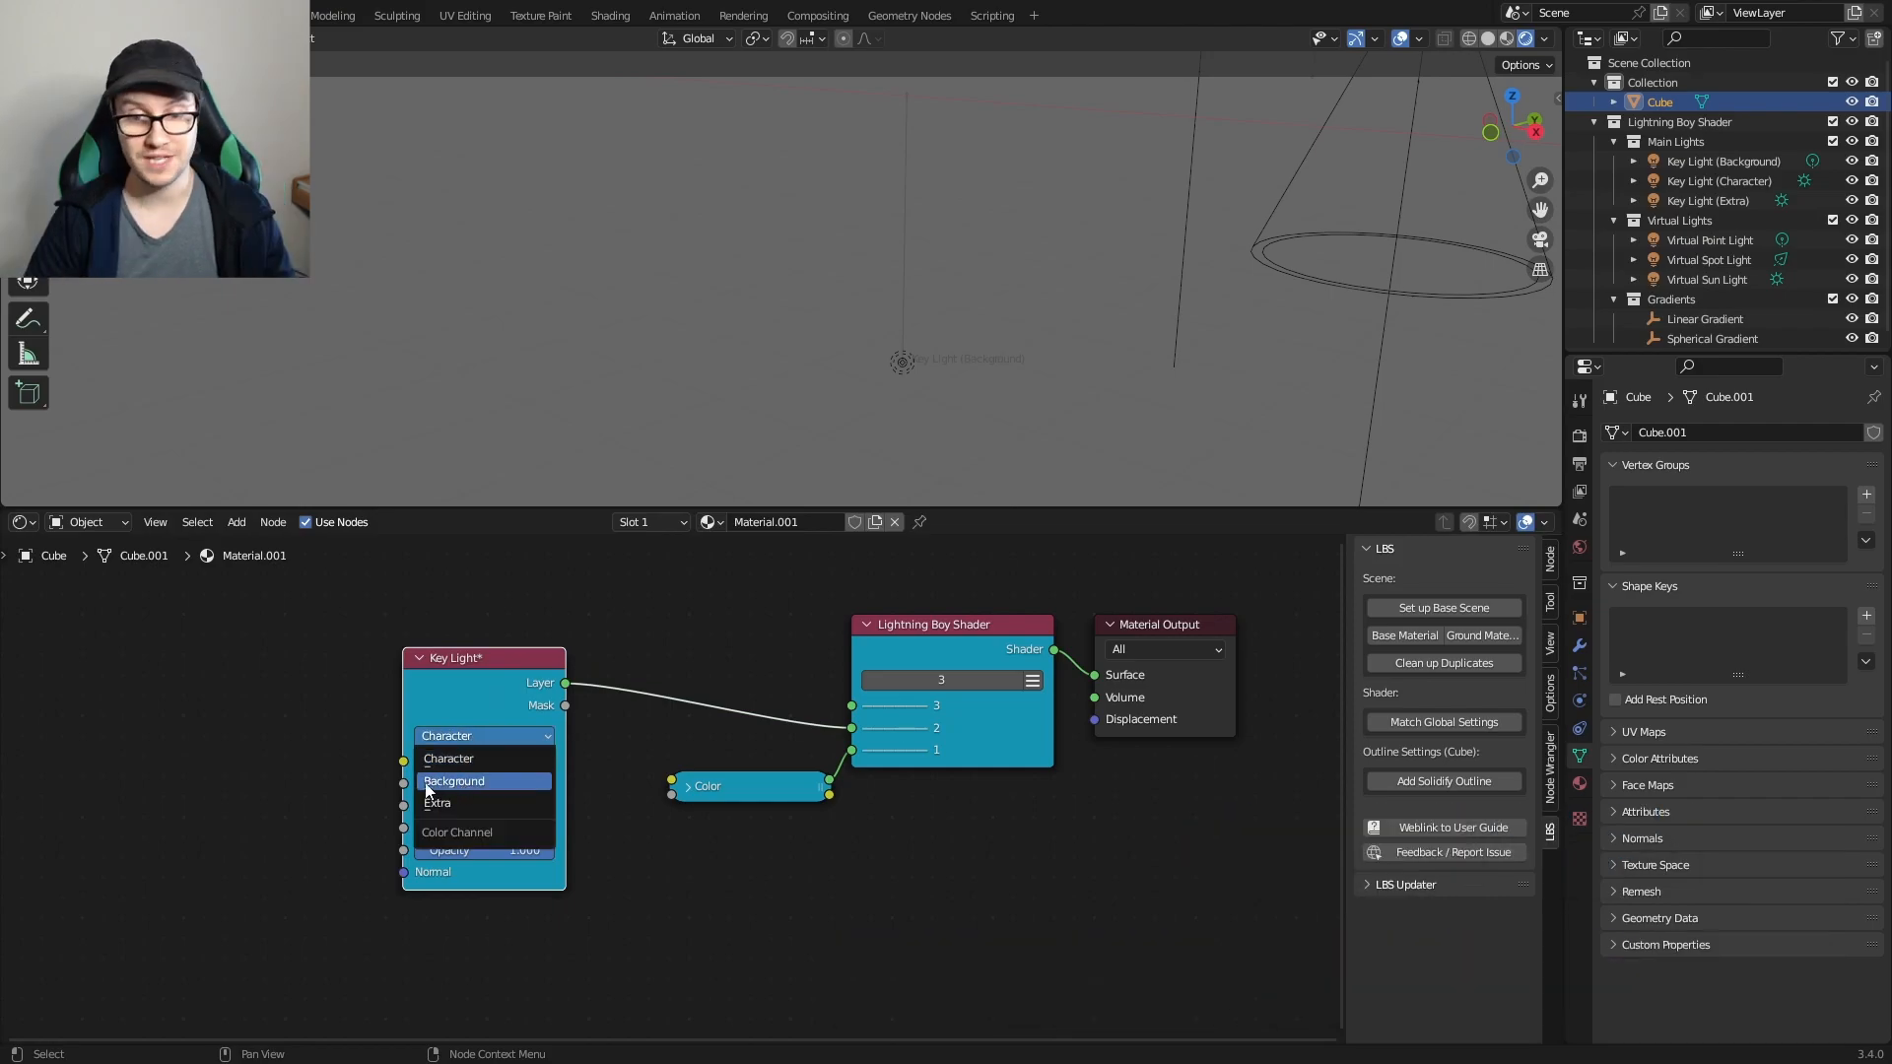
click(500, 780)
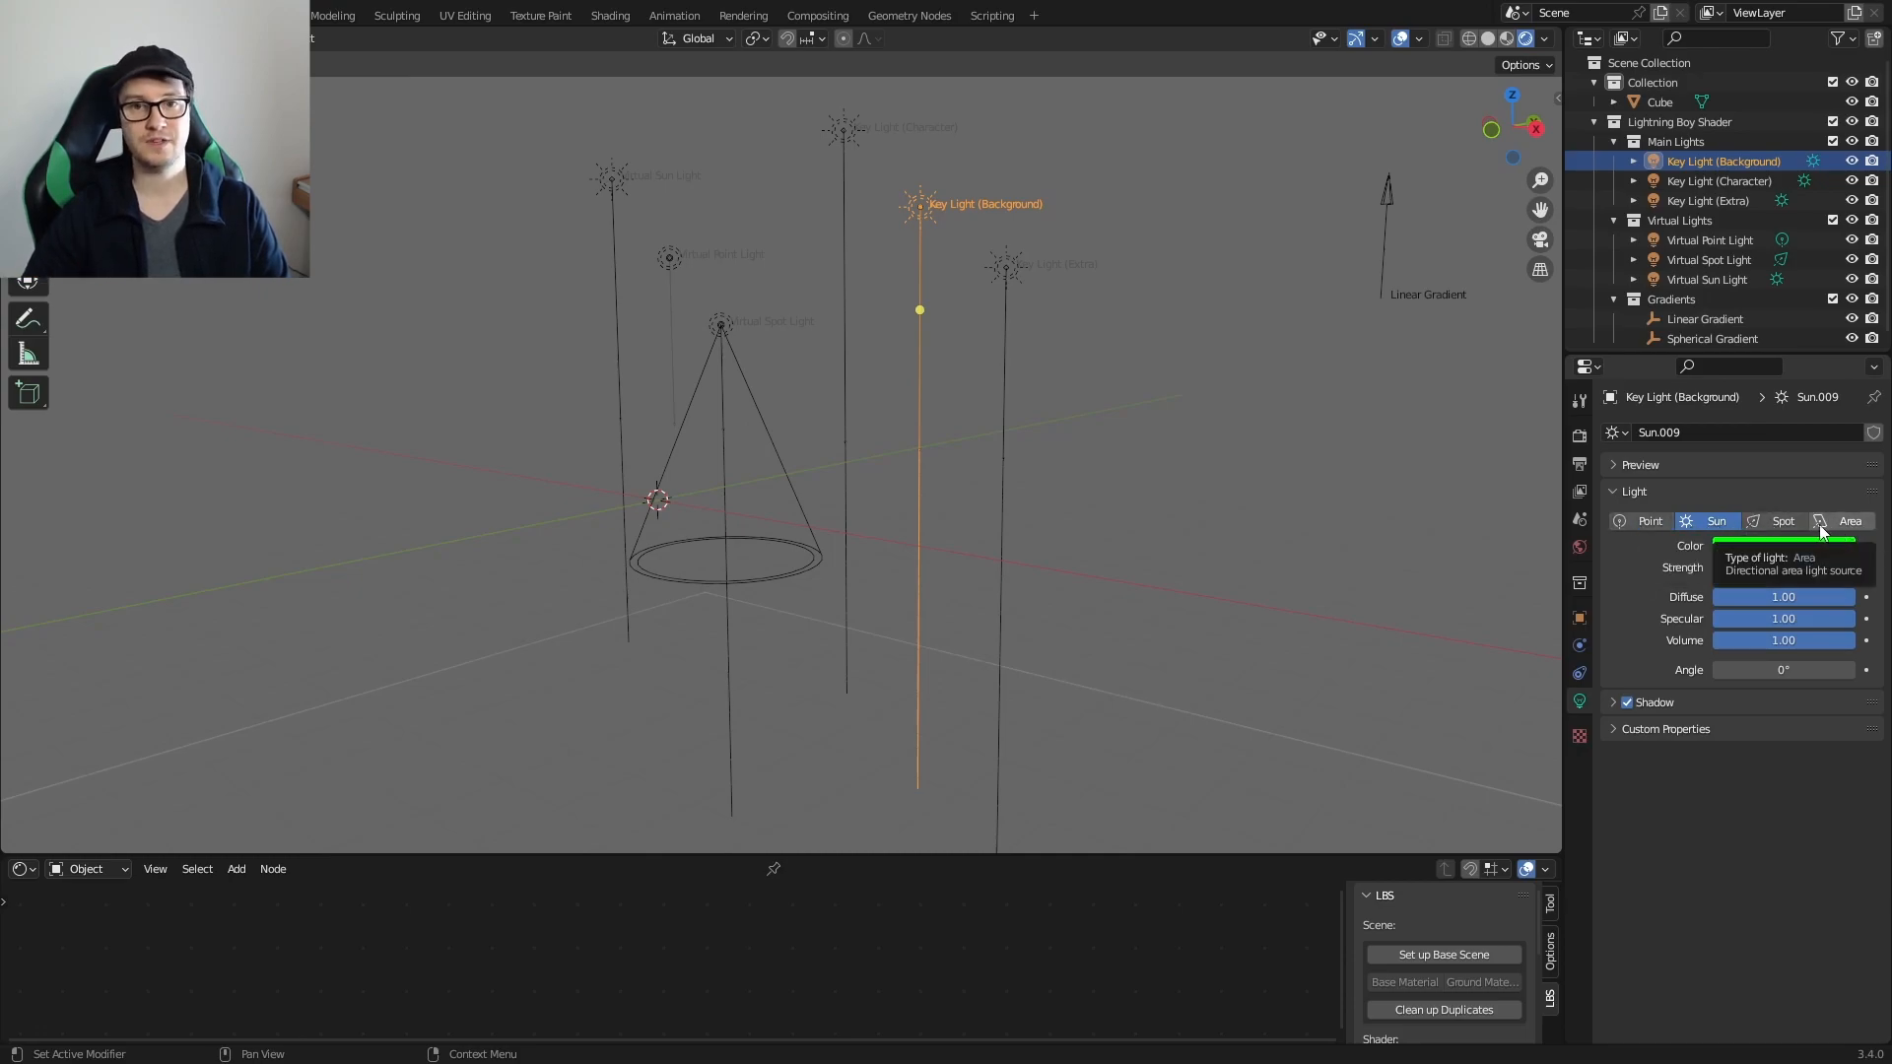
Step: Change the Background key light to a Point light and move it down toward the world origin
click(1646, 522)
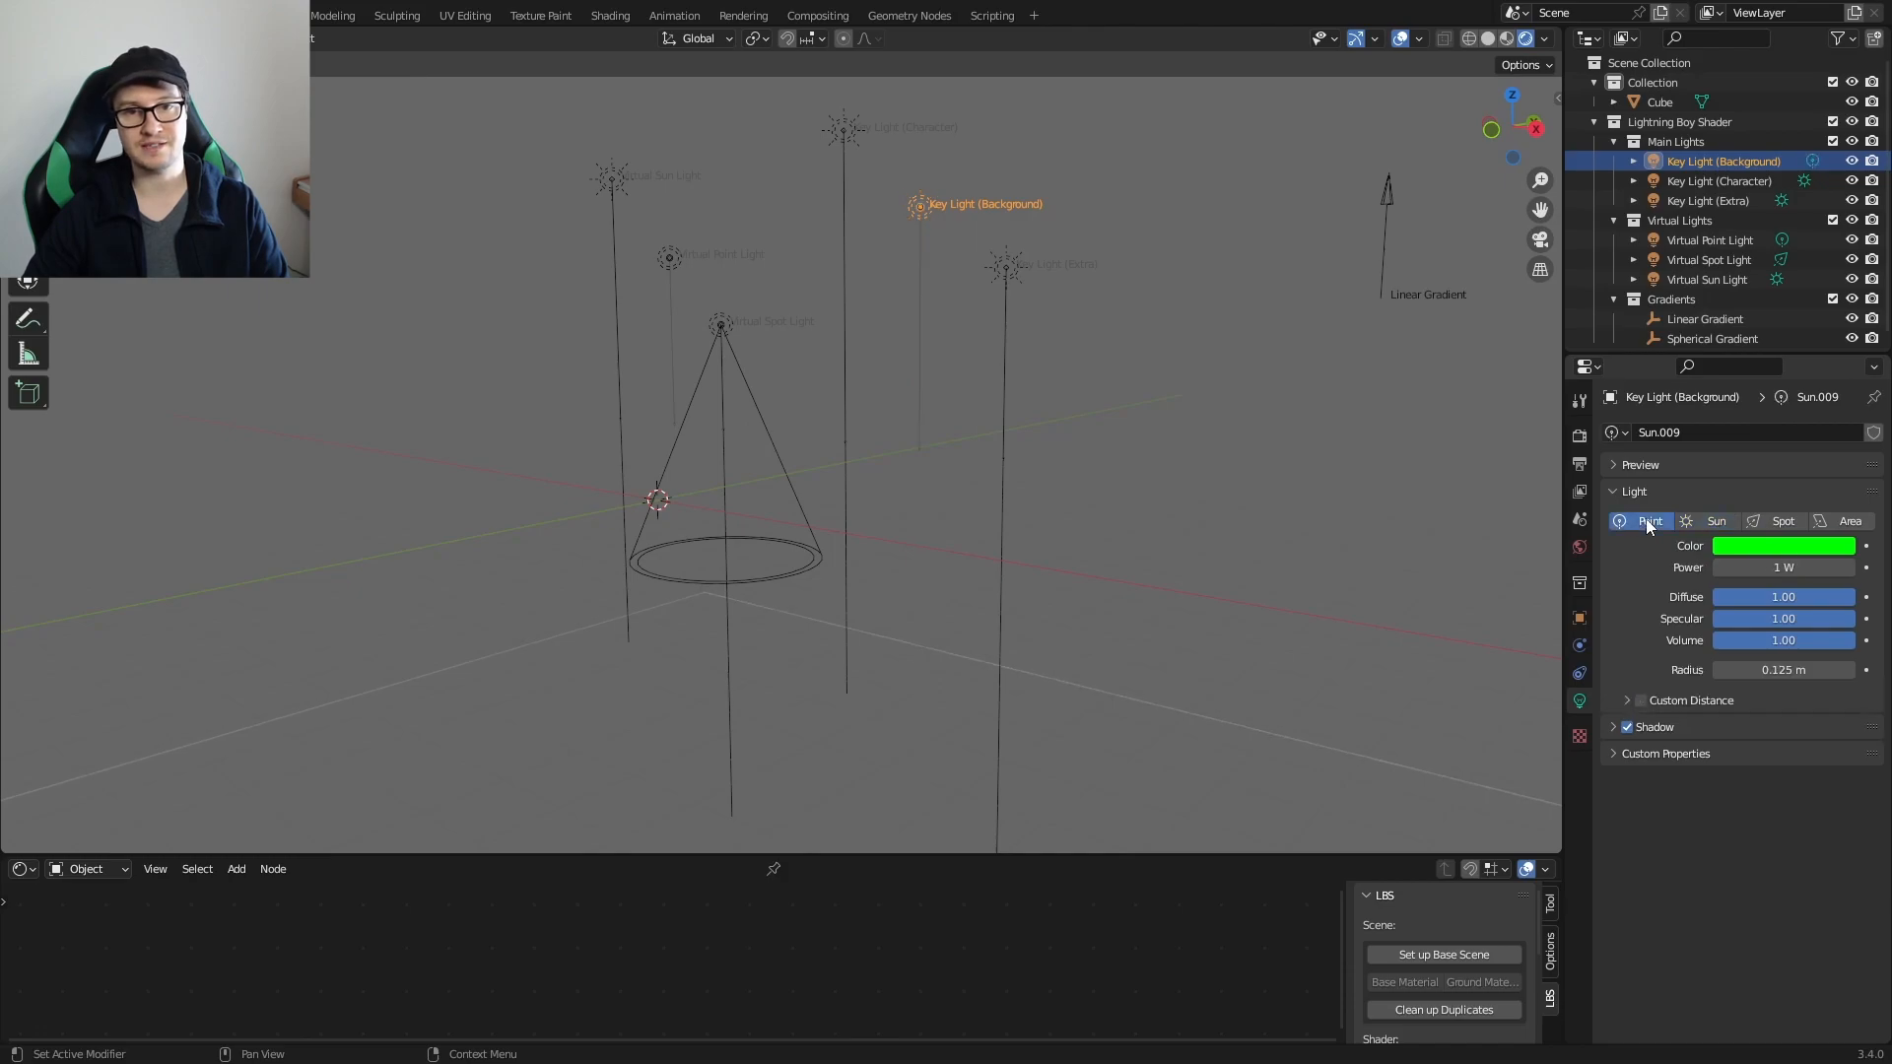
key(g)
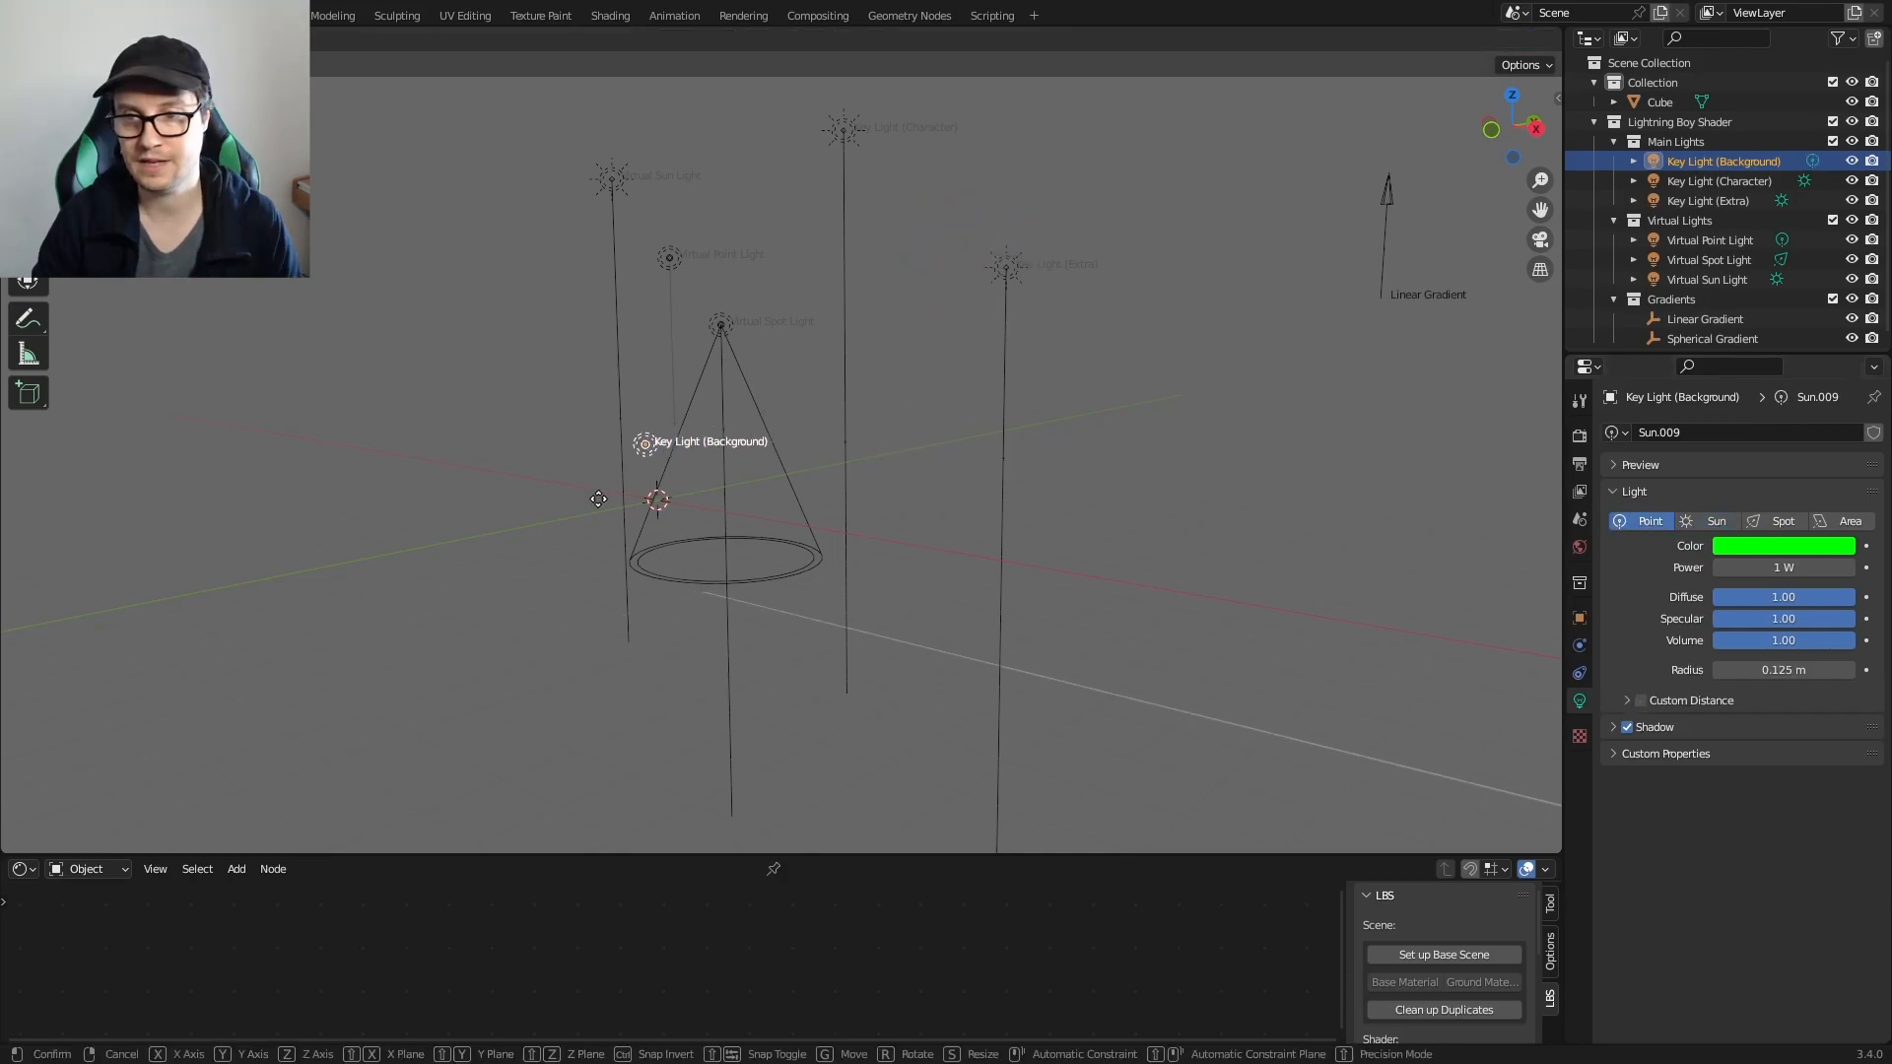
click(582, 553)
shift+middle_drag(582, 553, 754, 562)
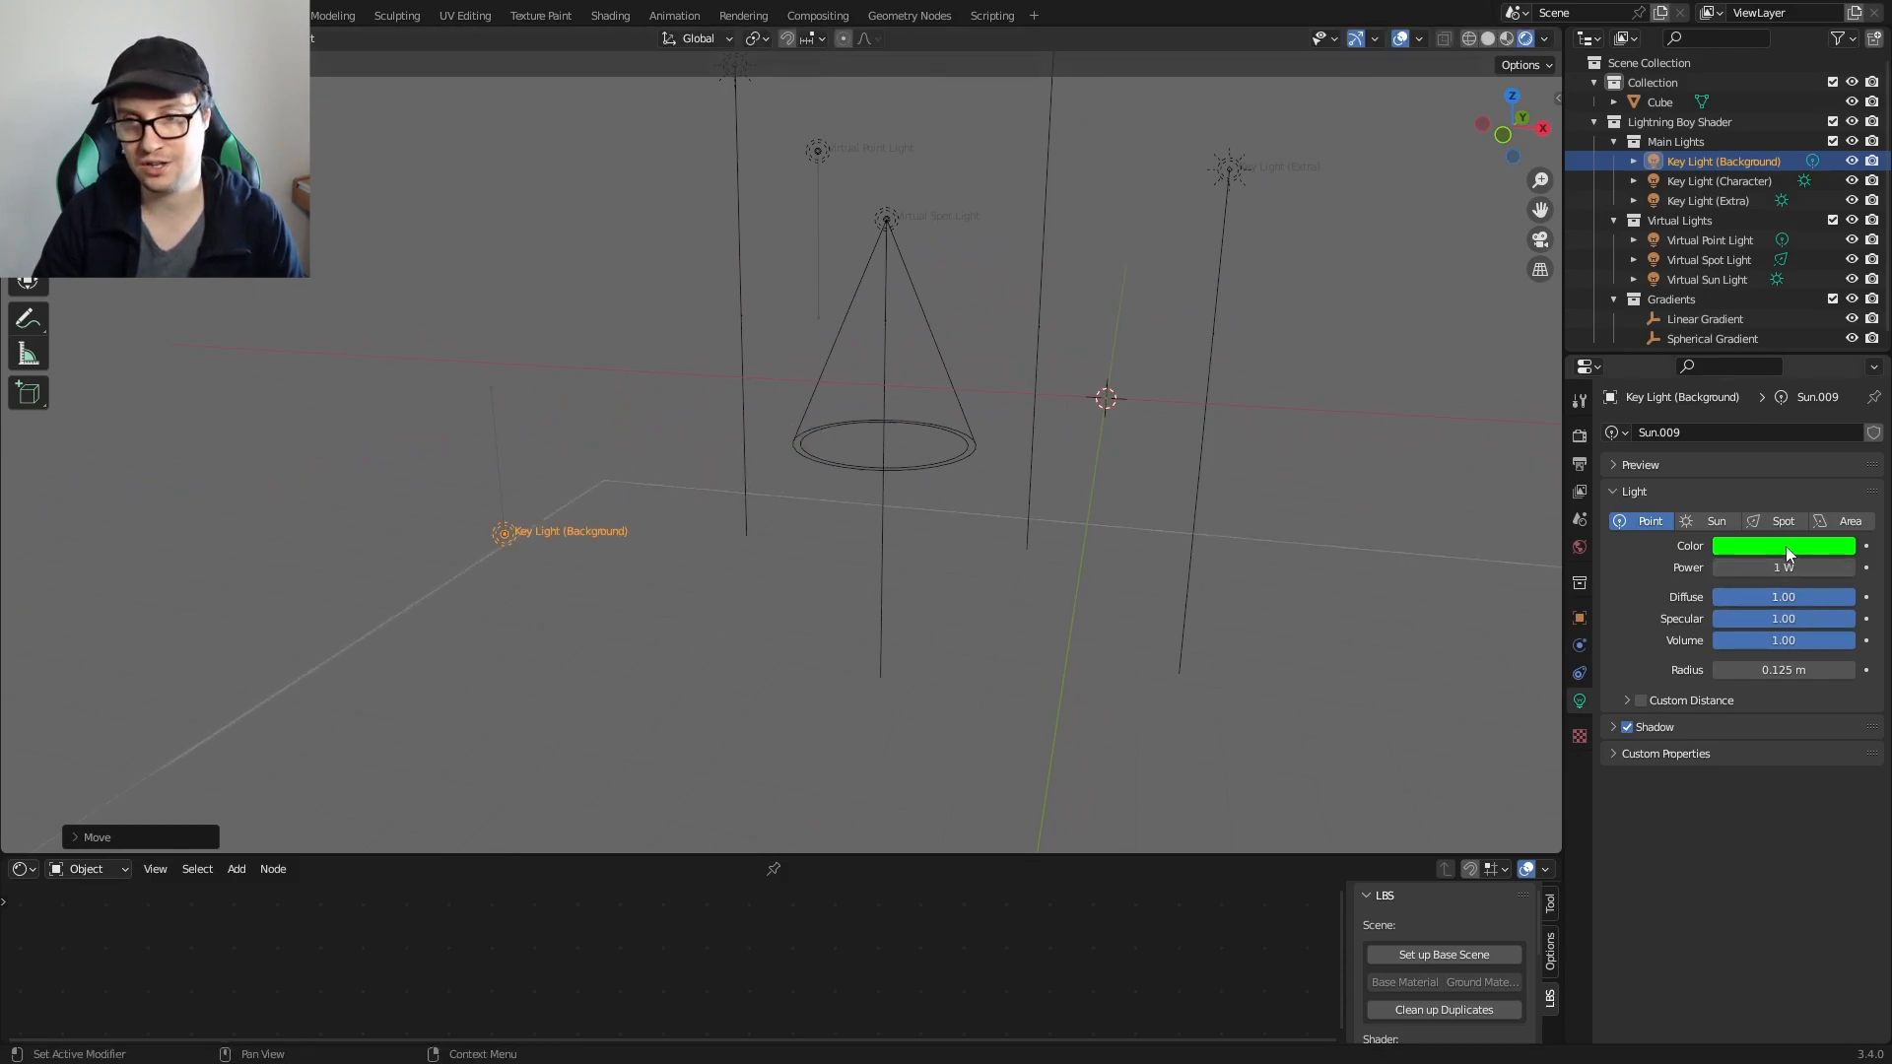
Step: Reposition the Background point light within the room, beside the virtual lights
middle_drag(1481, 564, 896, 557)
mouse_move(749, 532)
middle_down()
mouse_move(901, 534)
mouse_move(773, 530)
middle_up()
key(g)
click(891, 558)
middle_drag(1069, 508, 985, 557)
middle_drag(1276, 523, 987, 599)
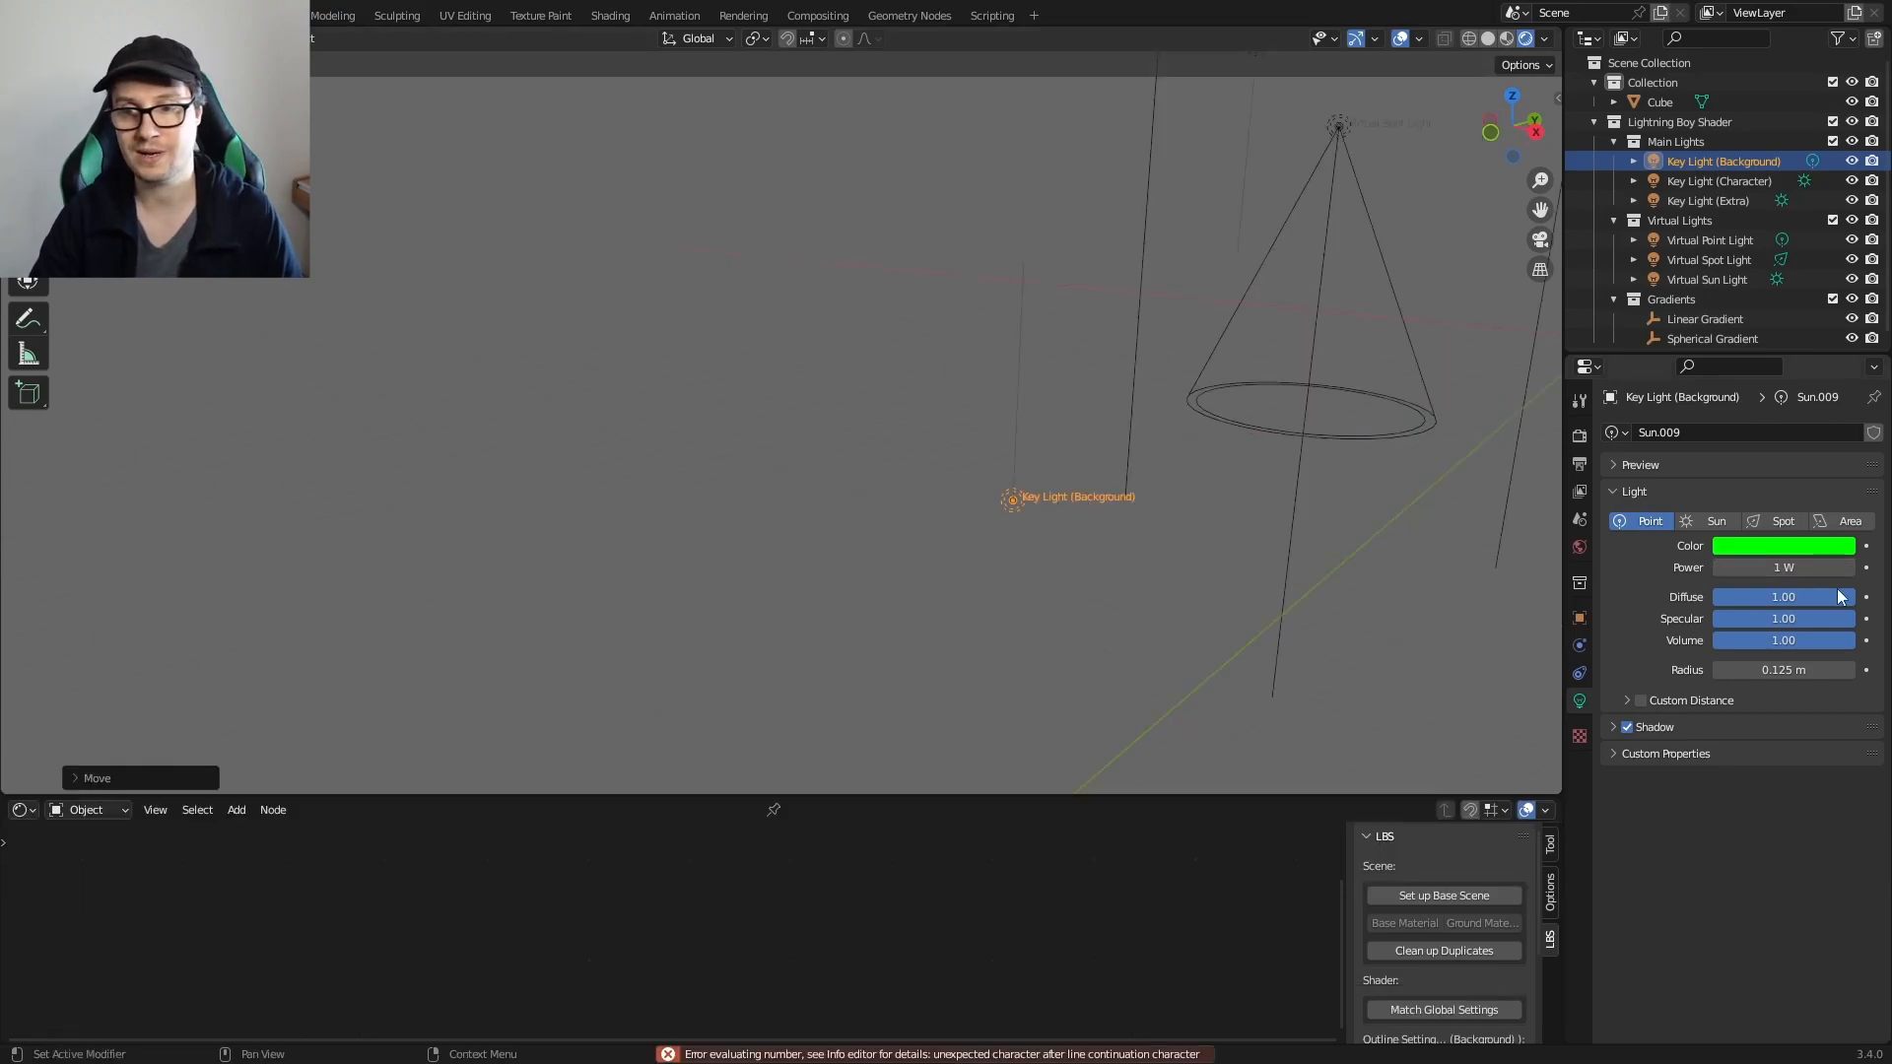
Step: Set the Background point light's power to 1000 W
click(1800, 568)
text(1)
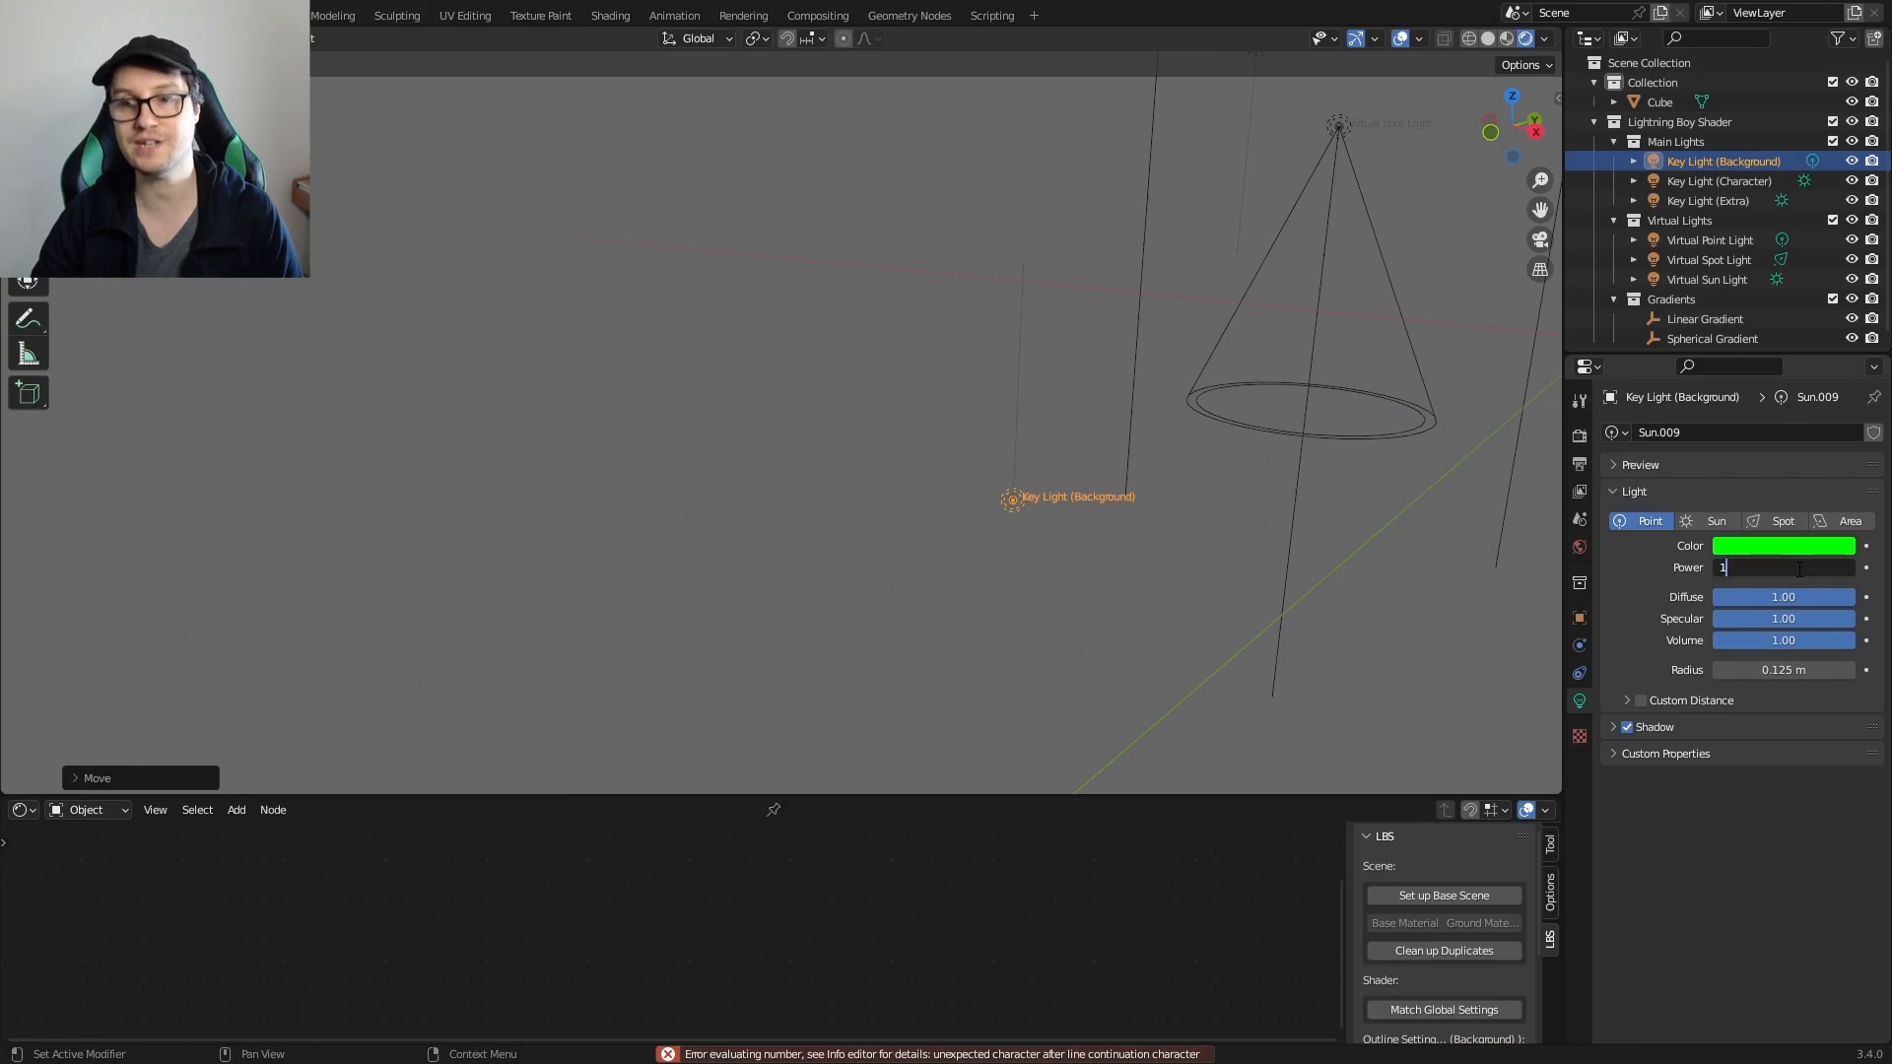
text(000)
key(Return)
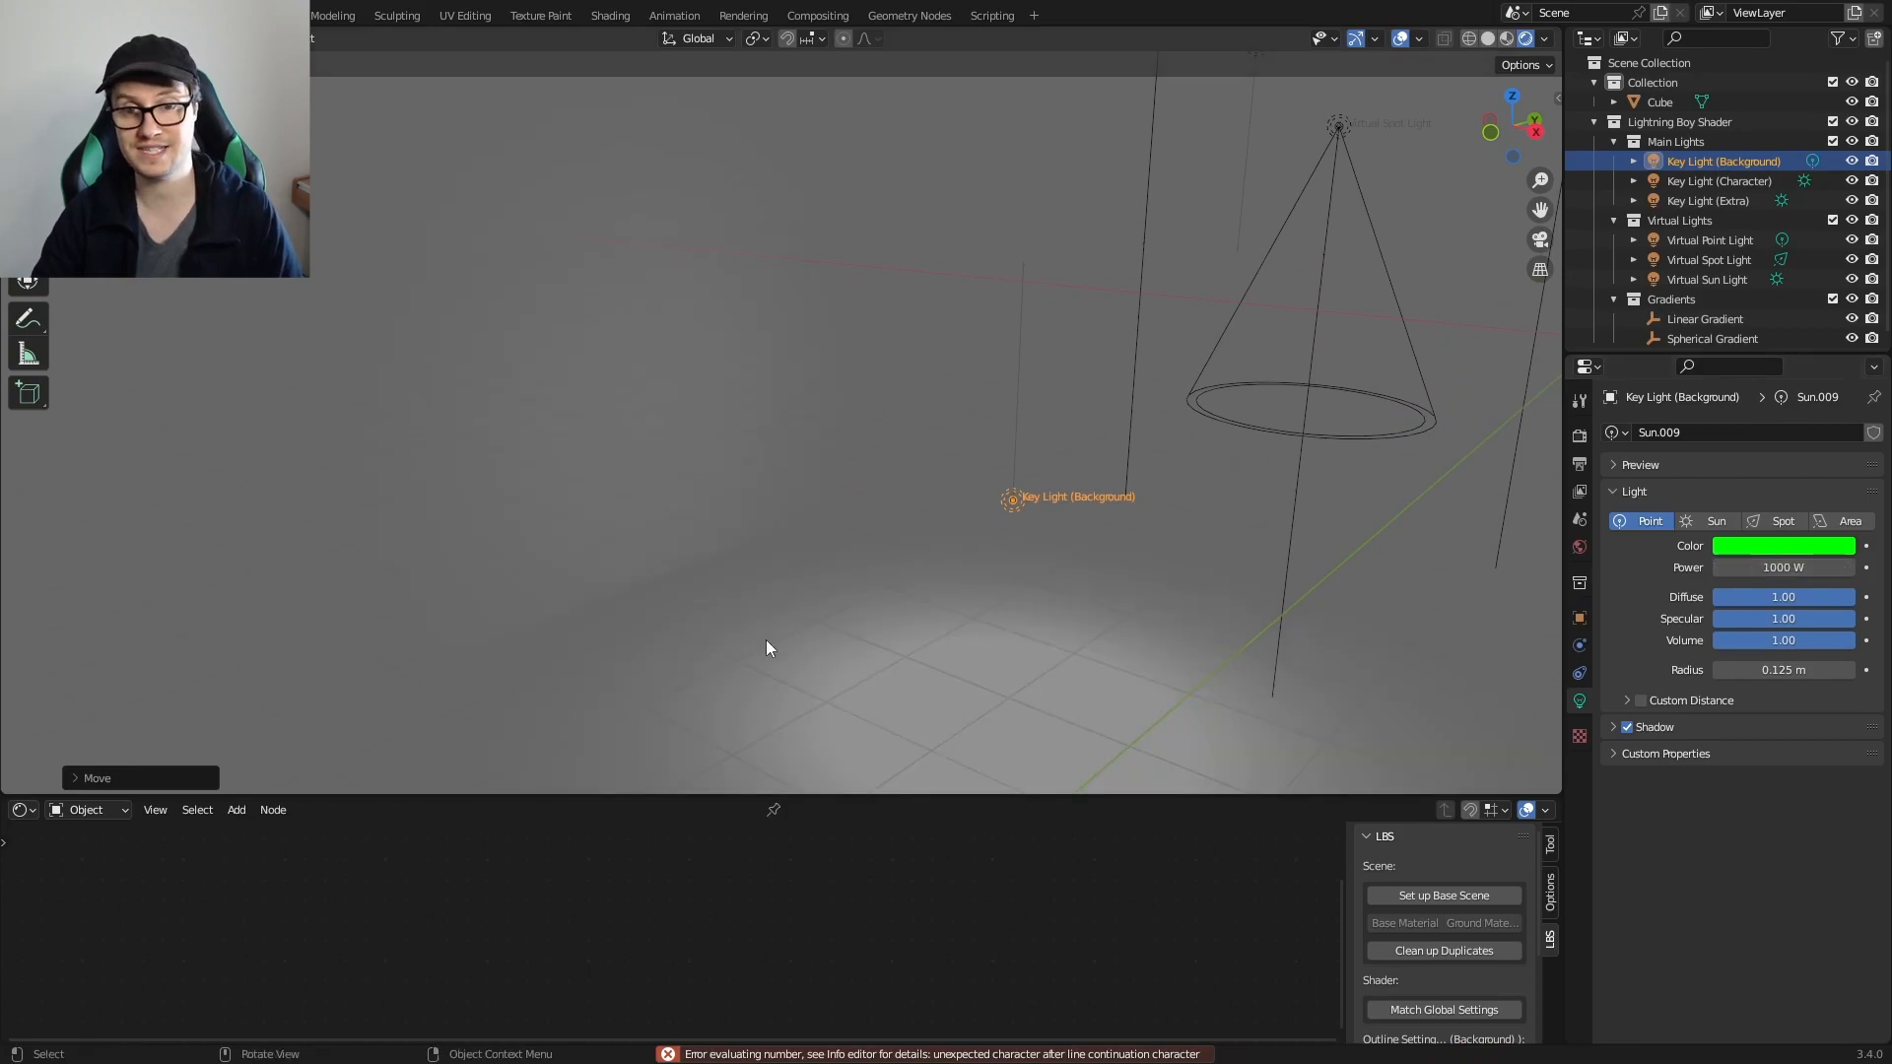
Step: Move the Background point light beside the ghost characters and raise its power to about 3250.5 W
key(g)
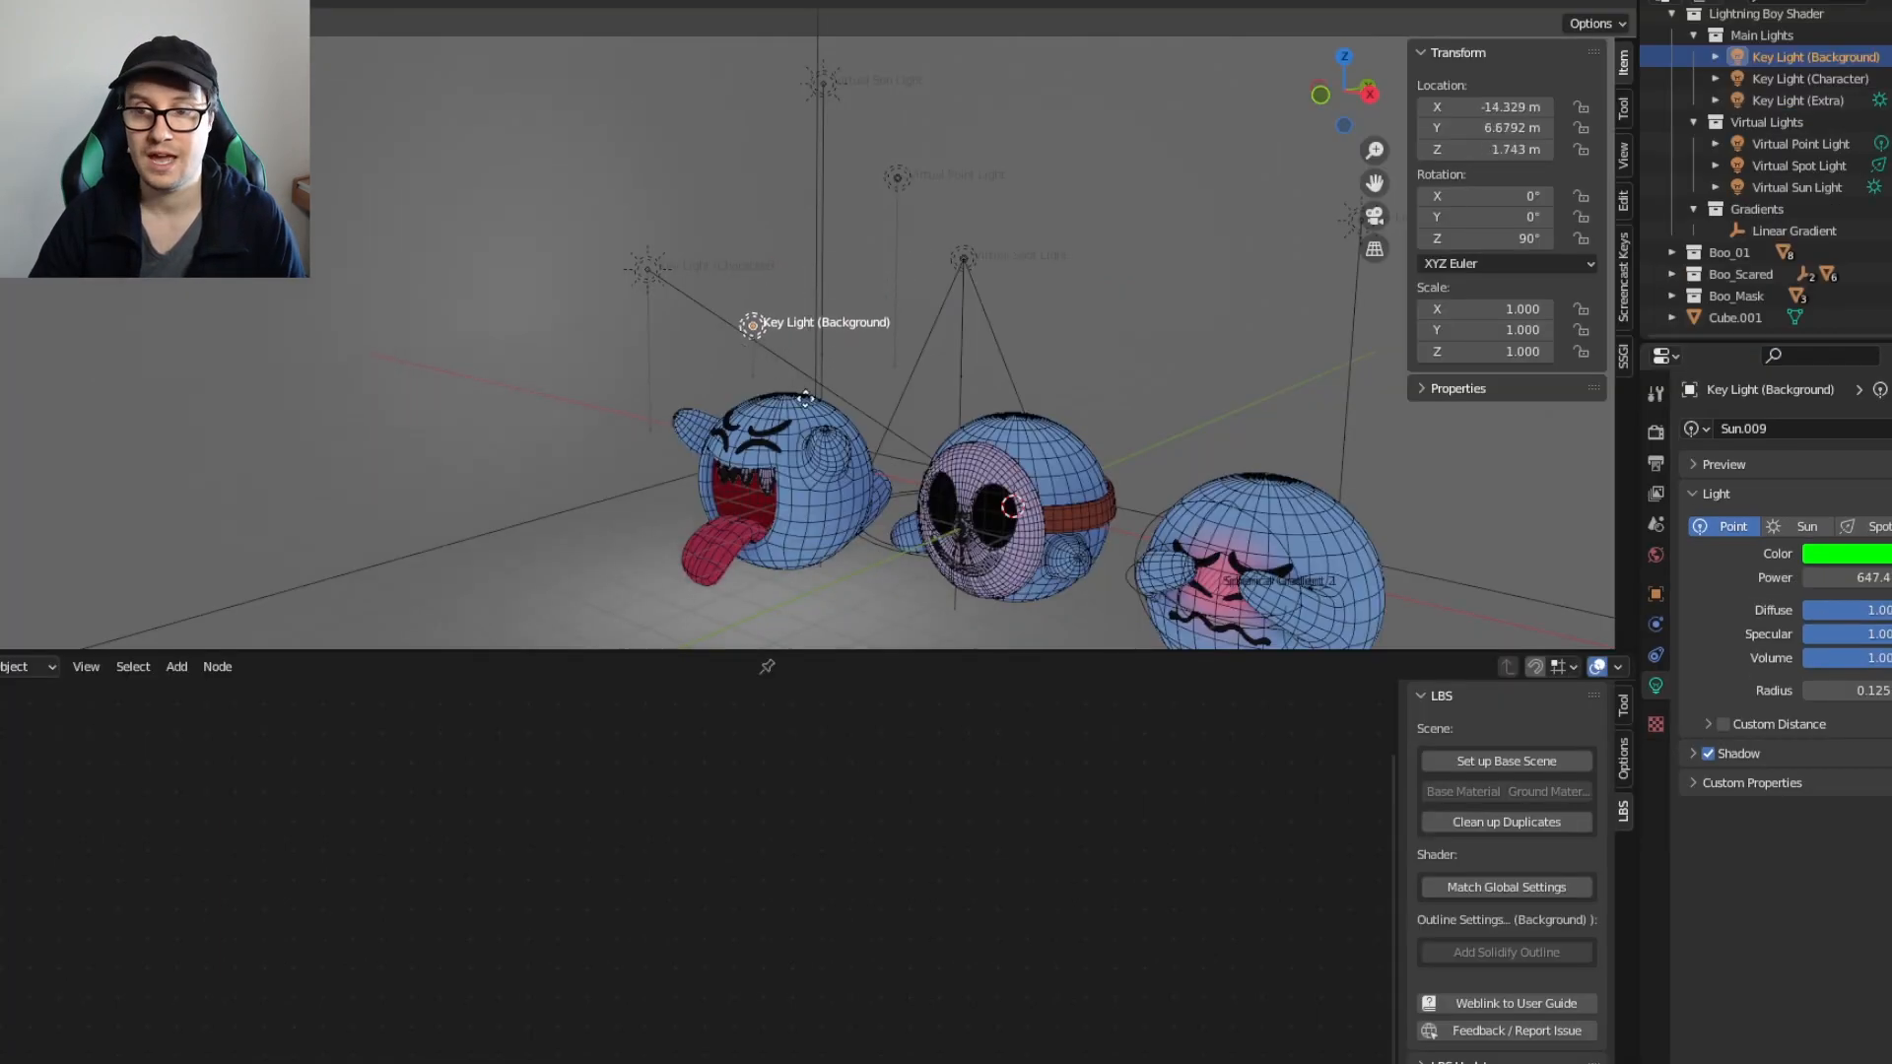
drag(1838, 577, 1887, 577)
middle_drag(818, 426, 976, 414)
key(g)
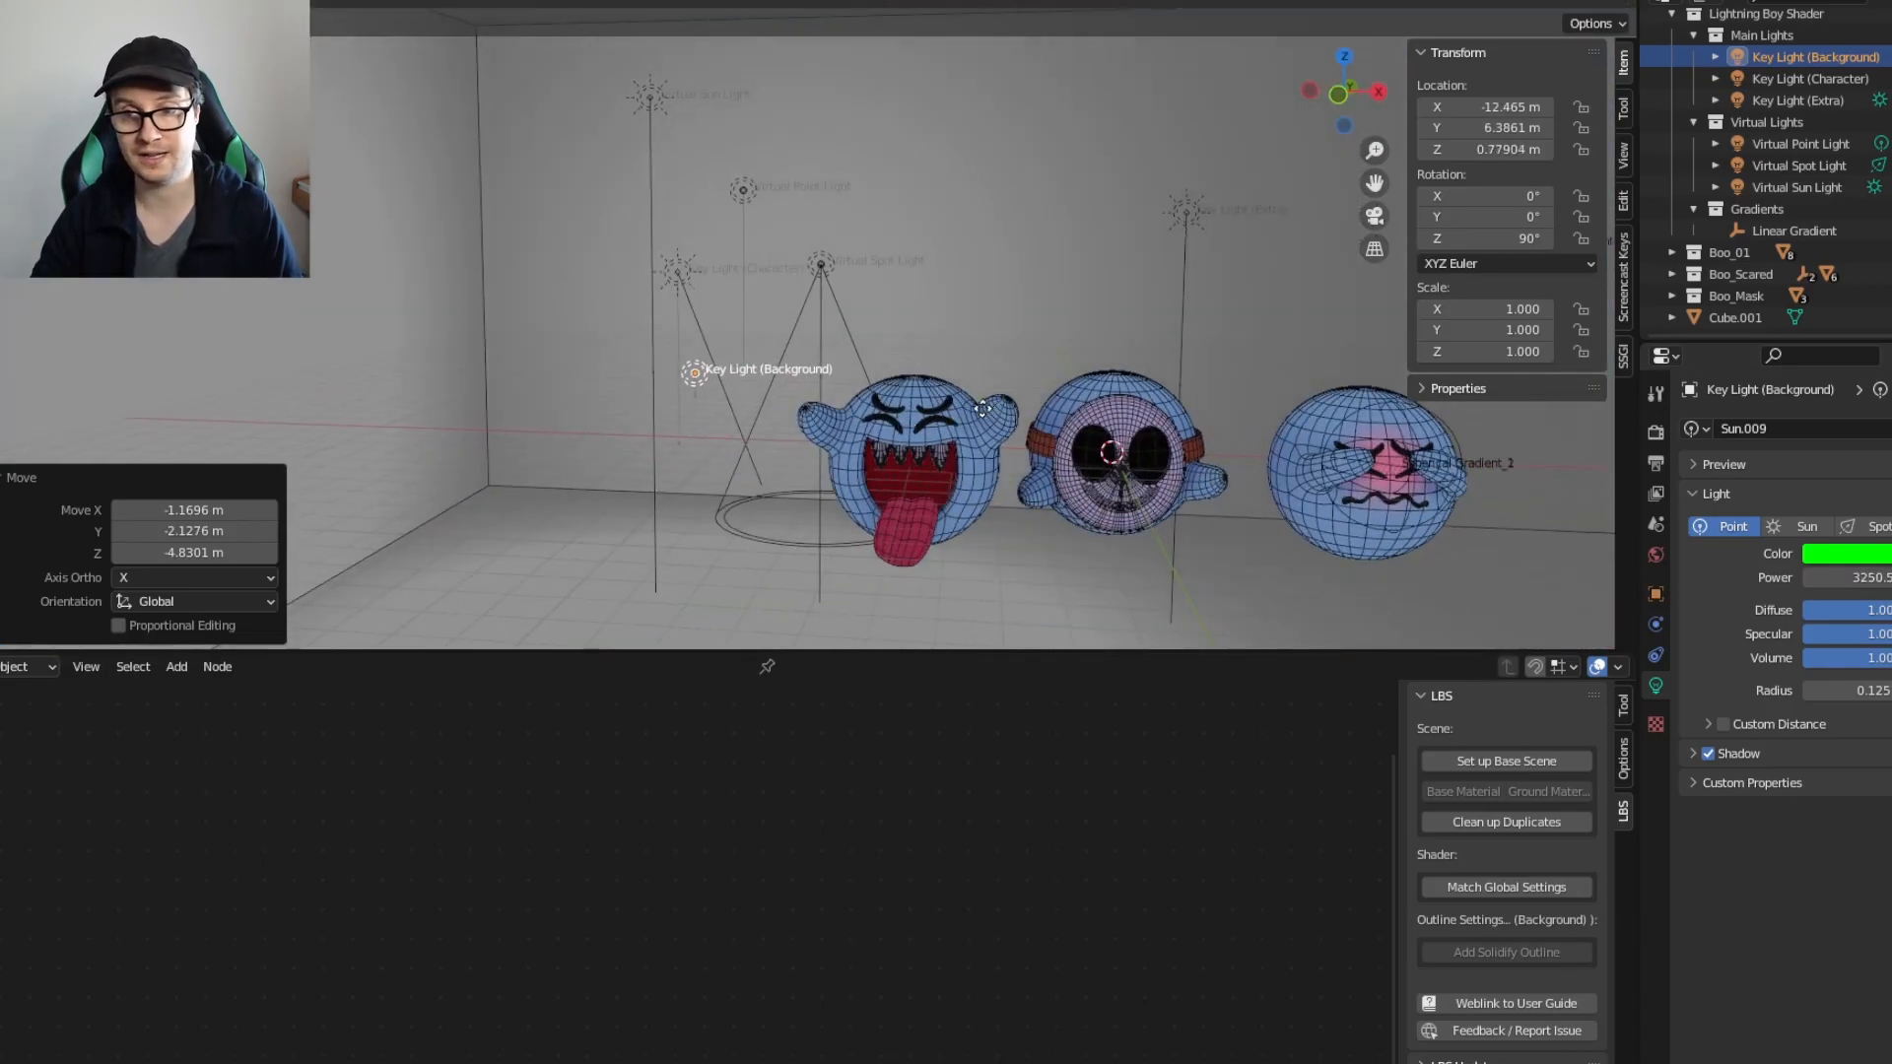
click(910, 330)
middle_drag(909, 330, 1020, 444)
key(g)
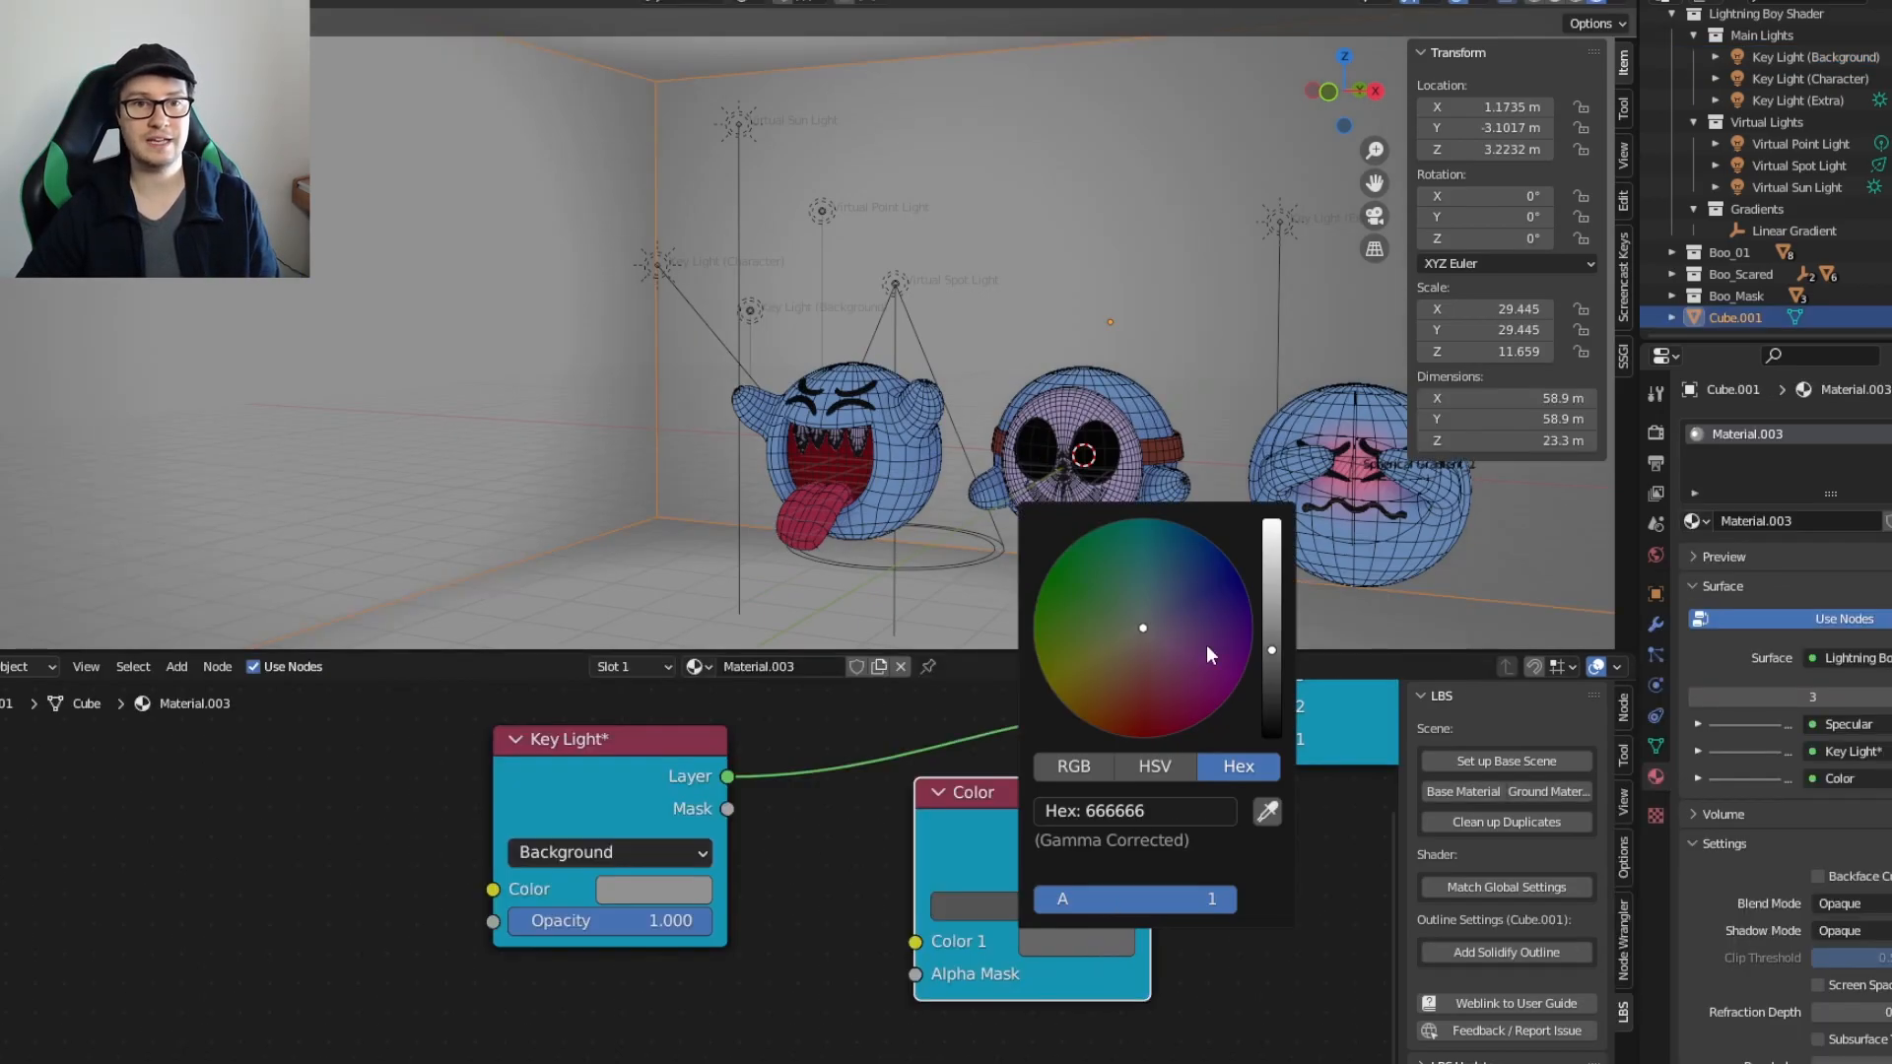
Step: Set the room material's base color to dark navy and its Key Light color to a medium blue
drag(1206, 644, 1277, 714)
click(654, 889)
drag(741, 571, 850, 525)
Step: Set the room's Key Light node softness to 0.171 and range to 0.829
click(611, 801)
key(h)
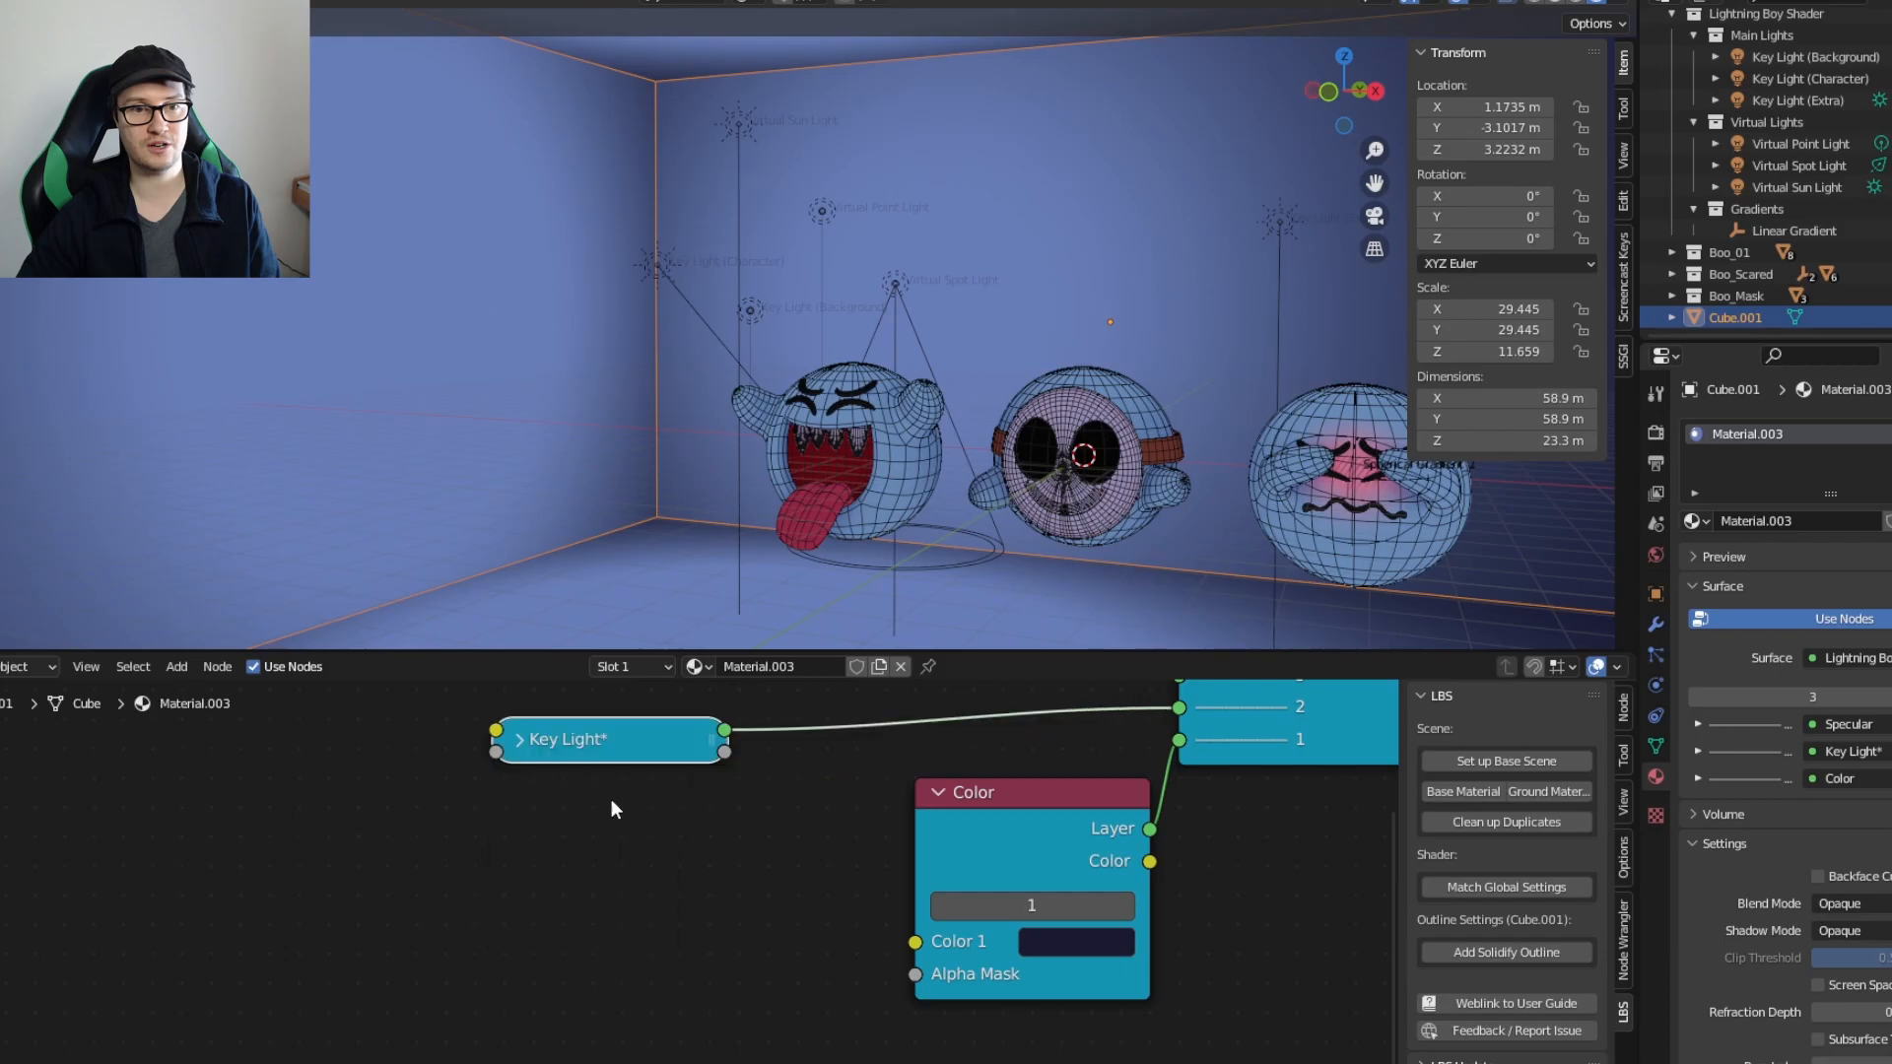
key(h)
middle_drag(617, 768, 617, 727)
drag(596, 885, 542, 914)
drag(697, 913, 676, 914)
Step: Extrude and scale the room's selected wall faces, and resize the rectangular window section on the side wall
middle_drag(985, 493, 810, 378)
scroll(850, 367, down, 4)
scroll(849, 367, up, 3)
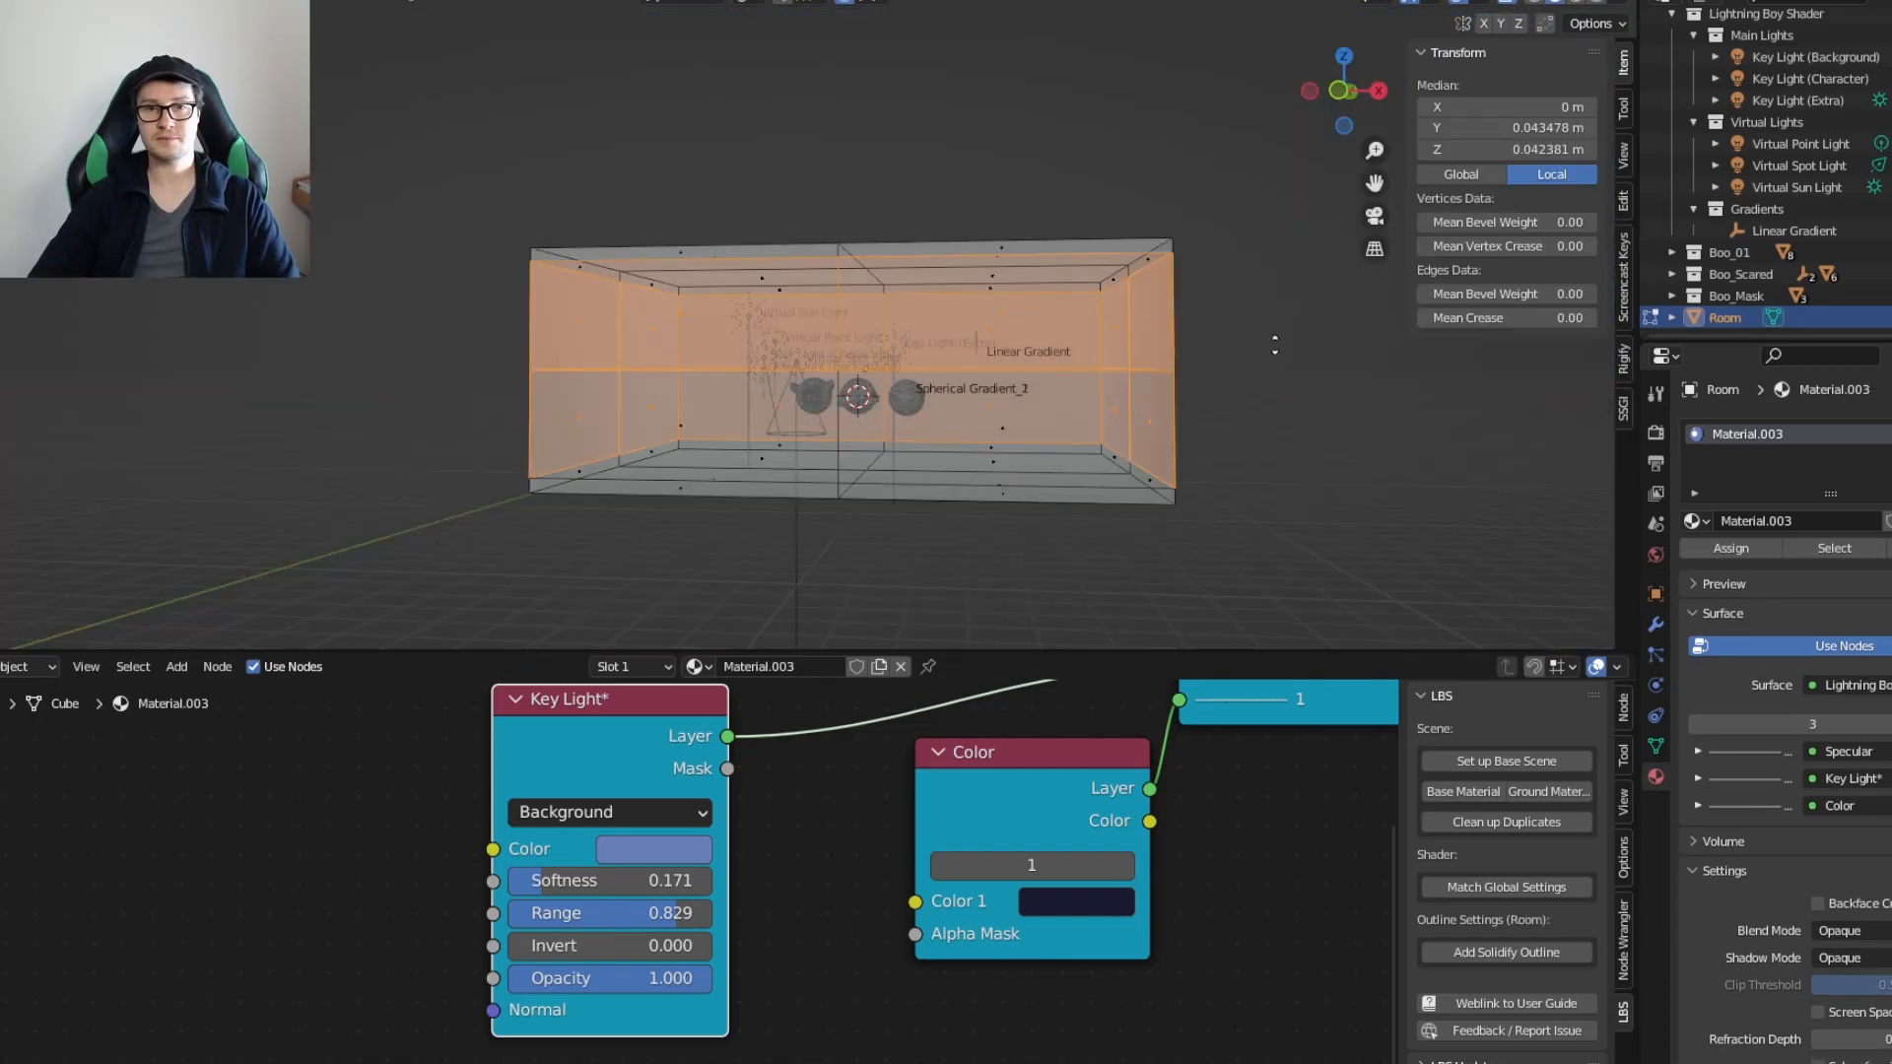
middle_drag(1064, 414, 926, 443)
key(e)
key(s)
click(946, 444)
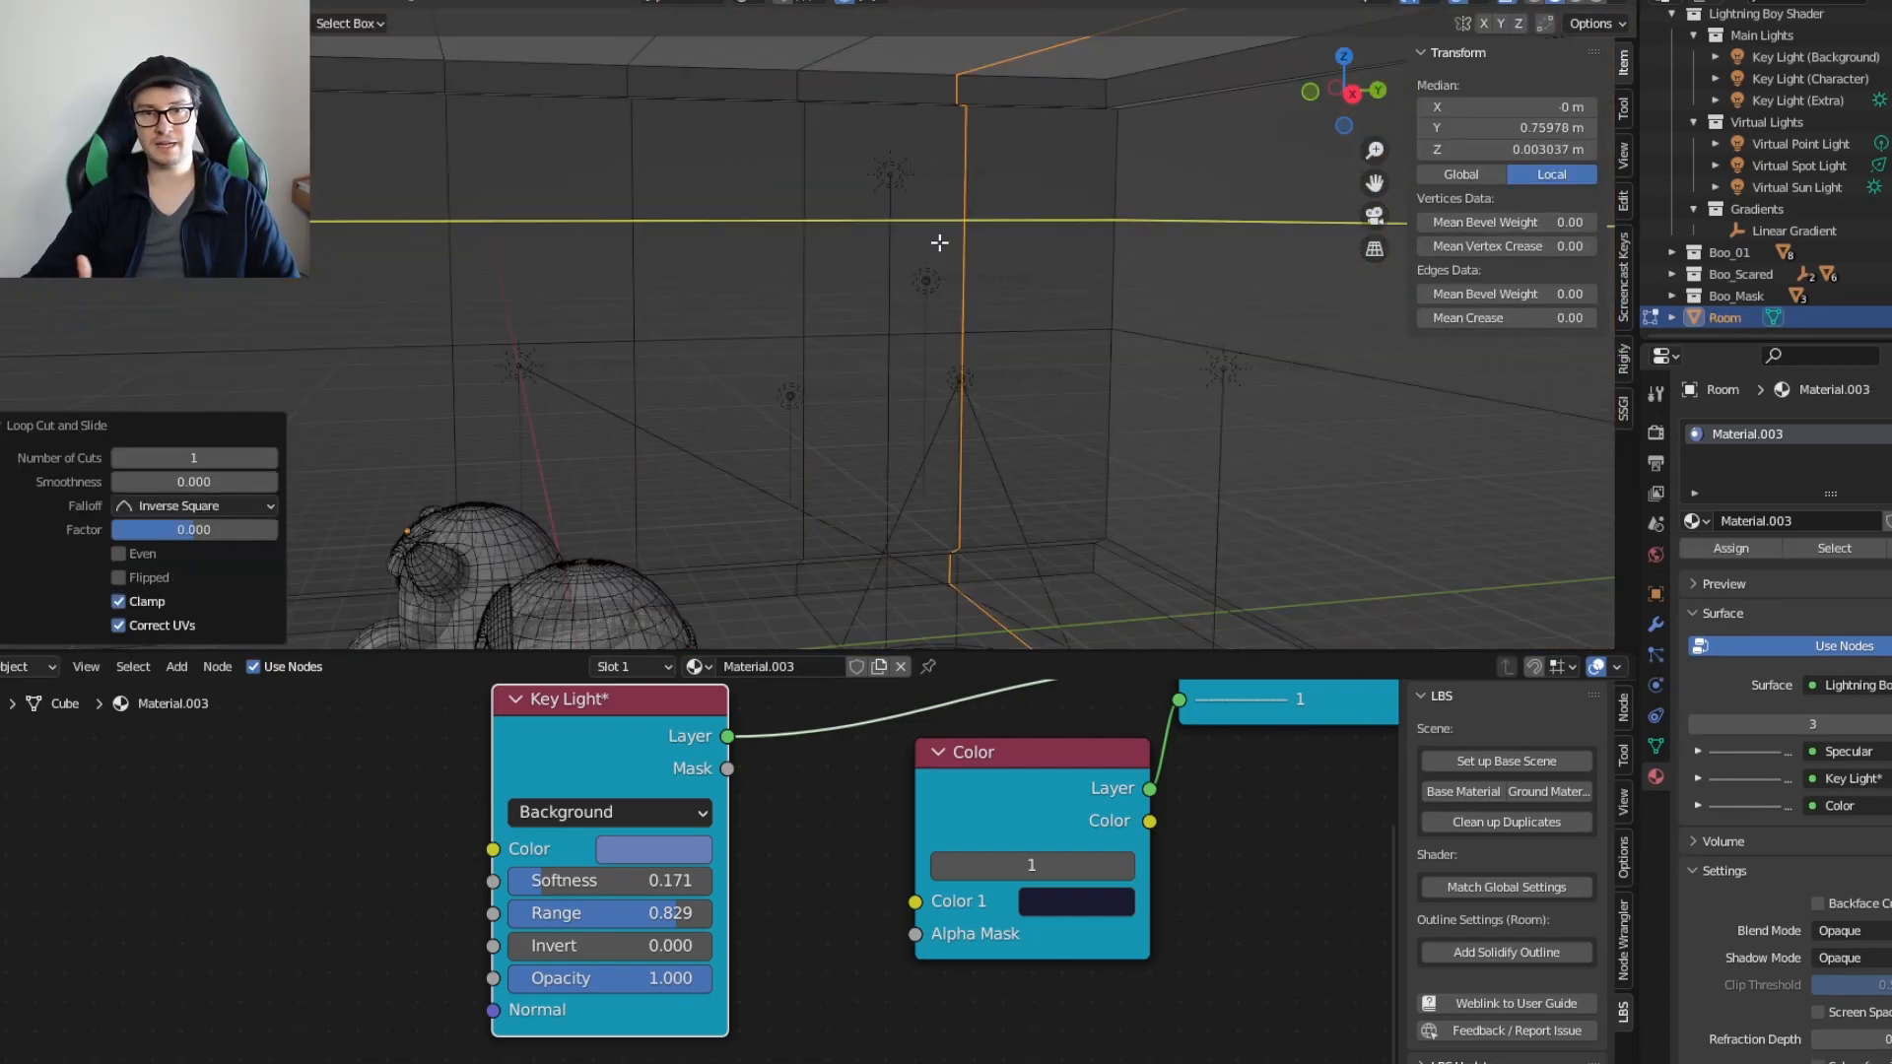
middle_drag(939, 243, 946, 452)
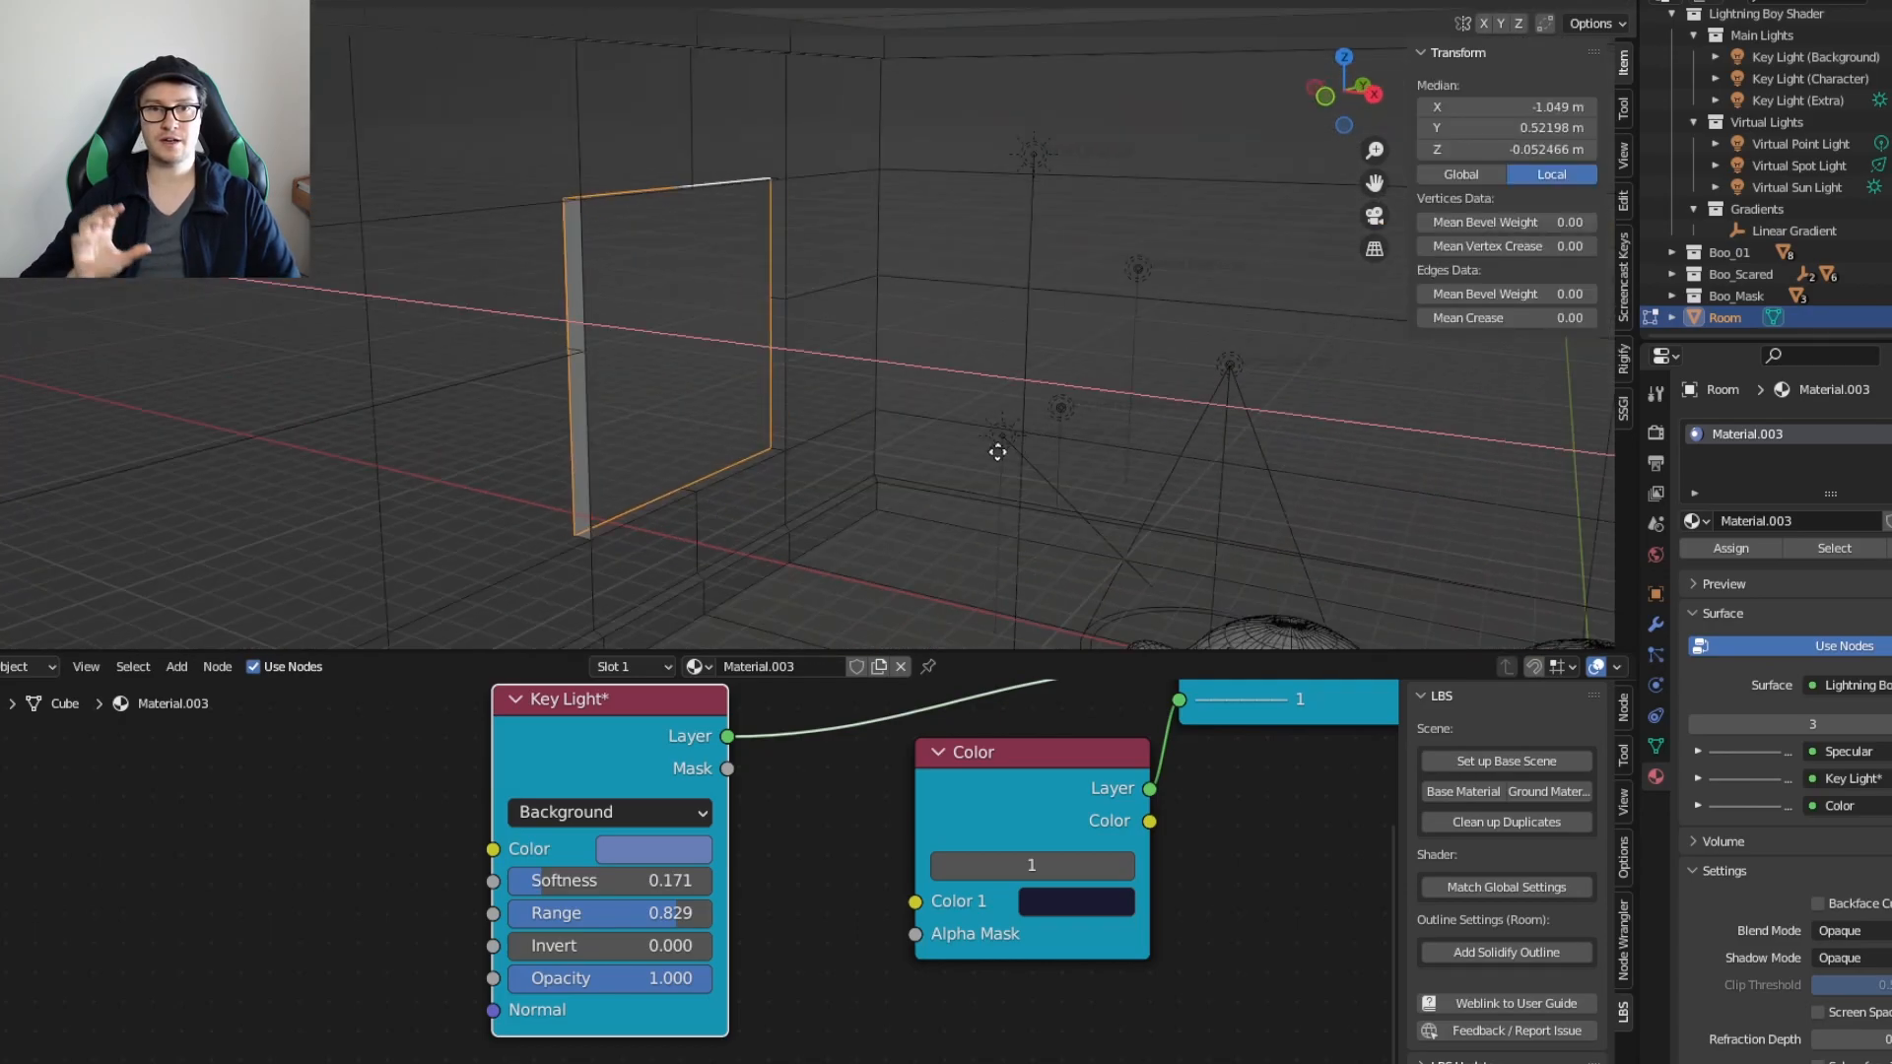
key(s)
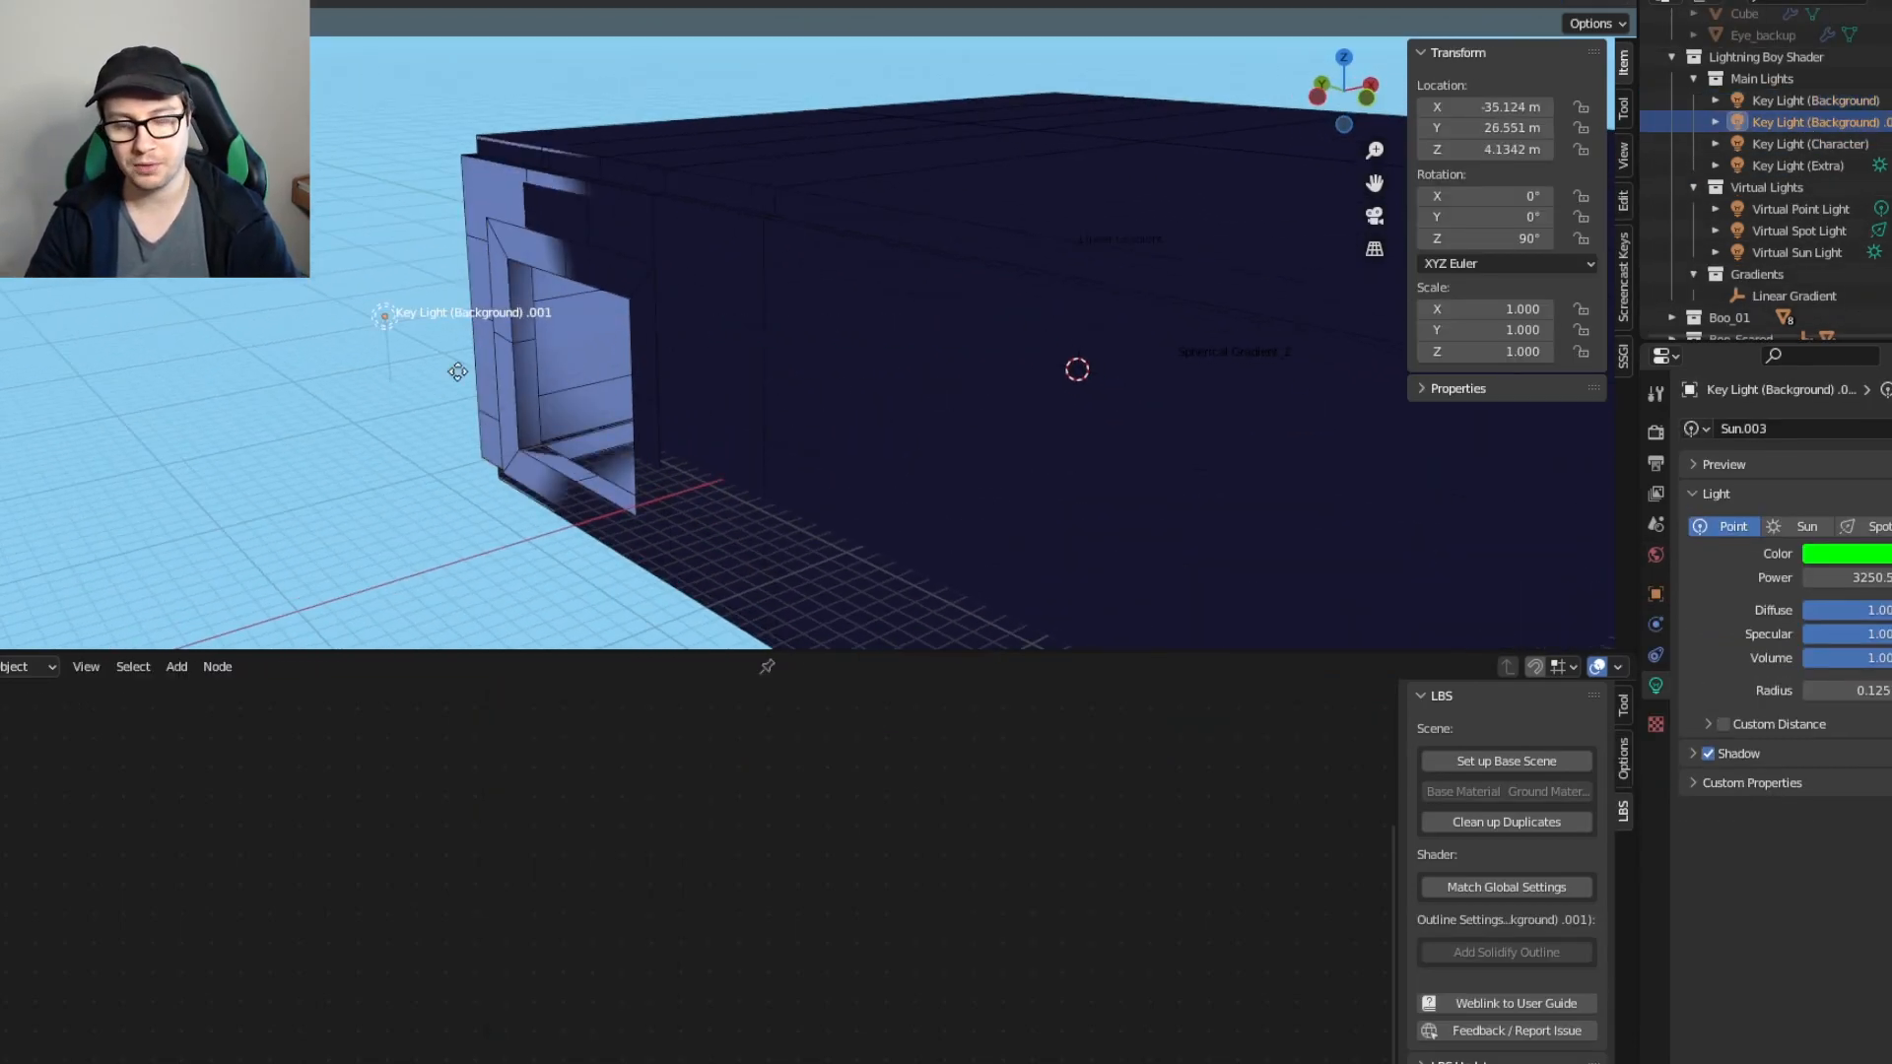
Step: Change the duplicated Background key light outside to a Sun and reposition it to shine through the window opening
click(1807, 526)
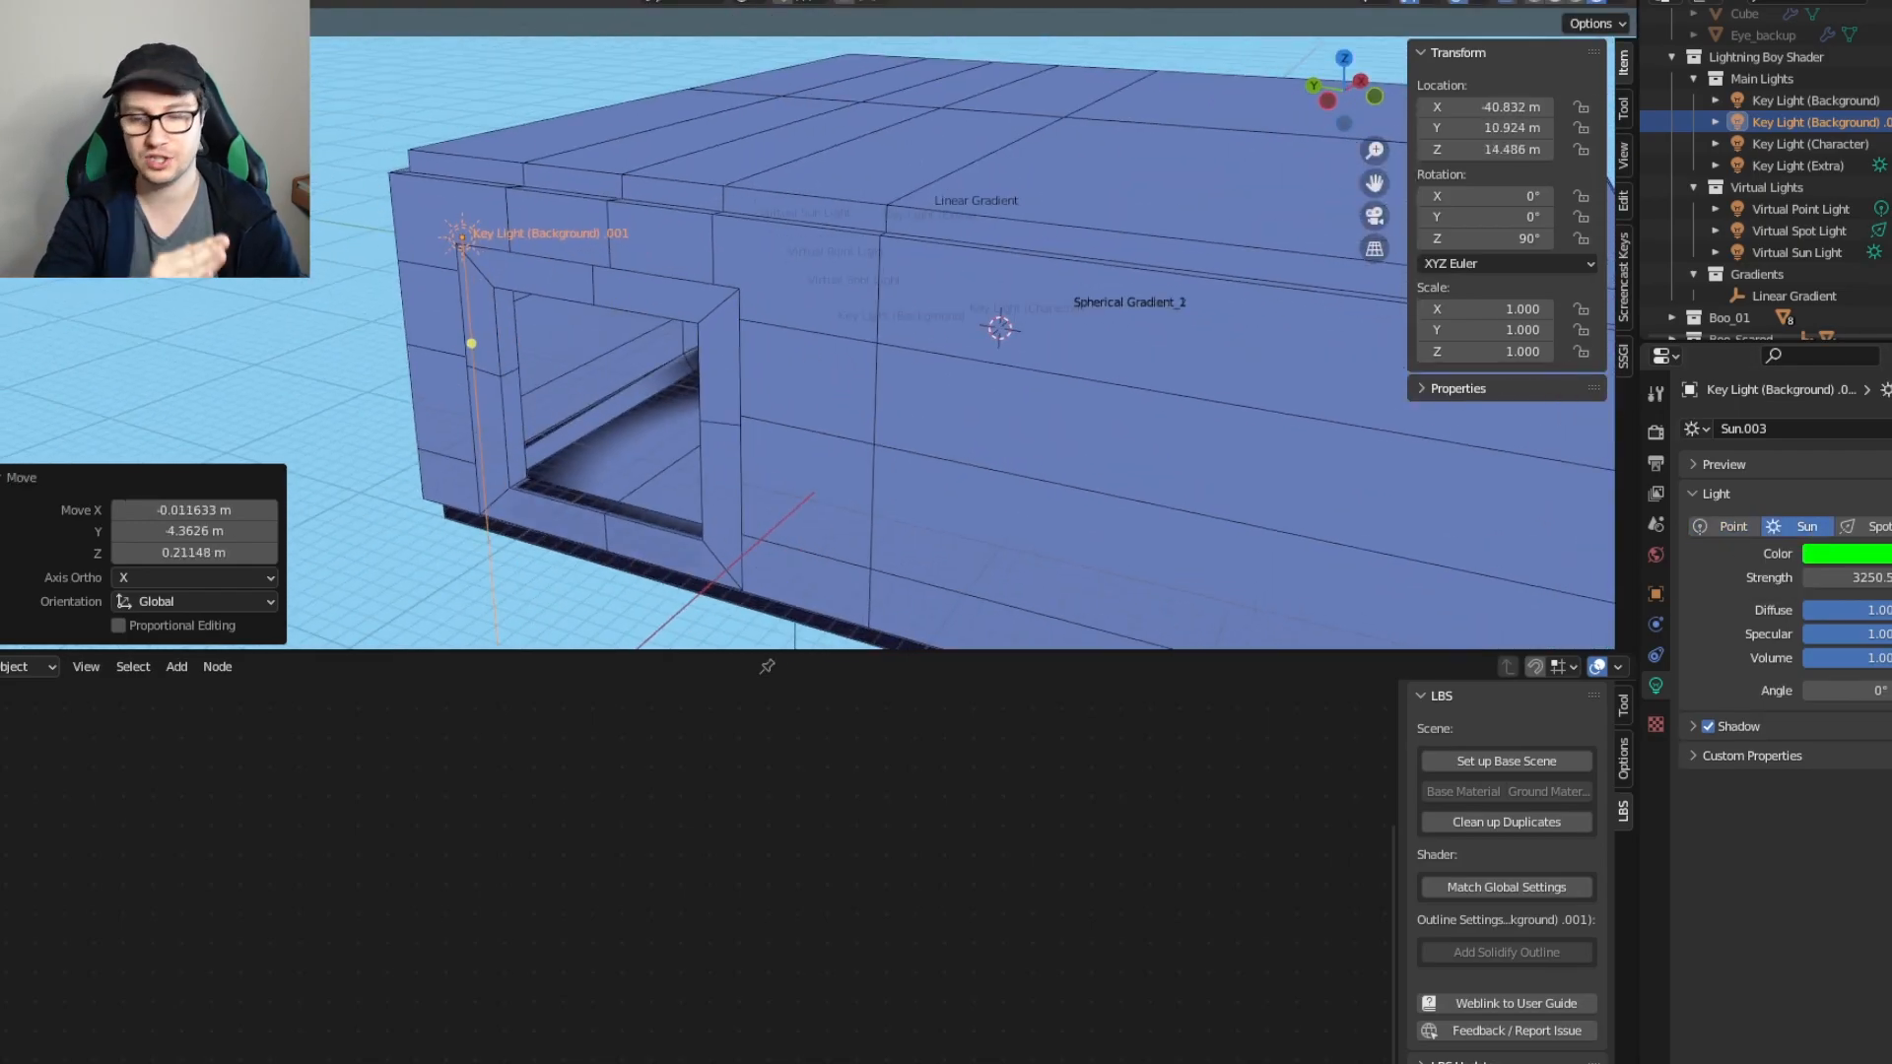
key(r)
key(r)
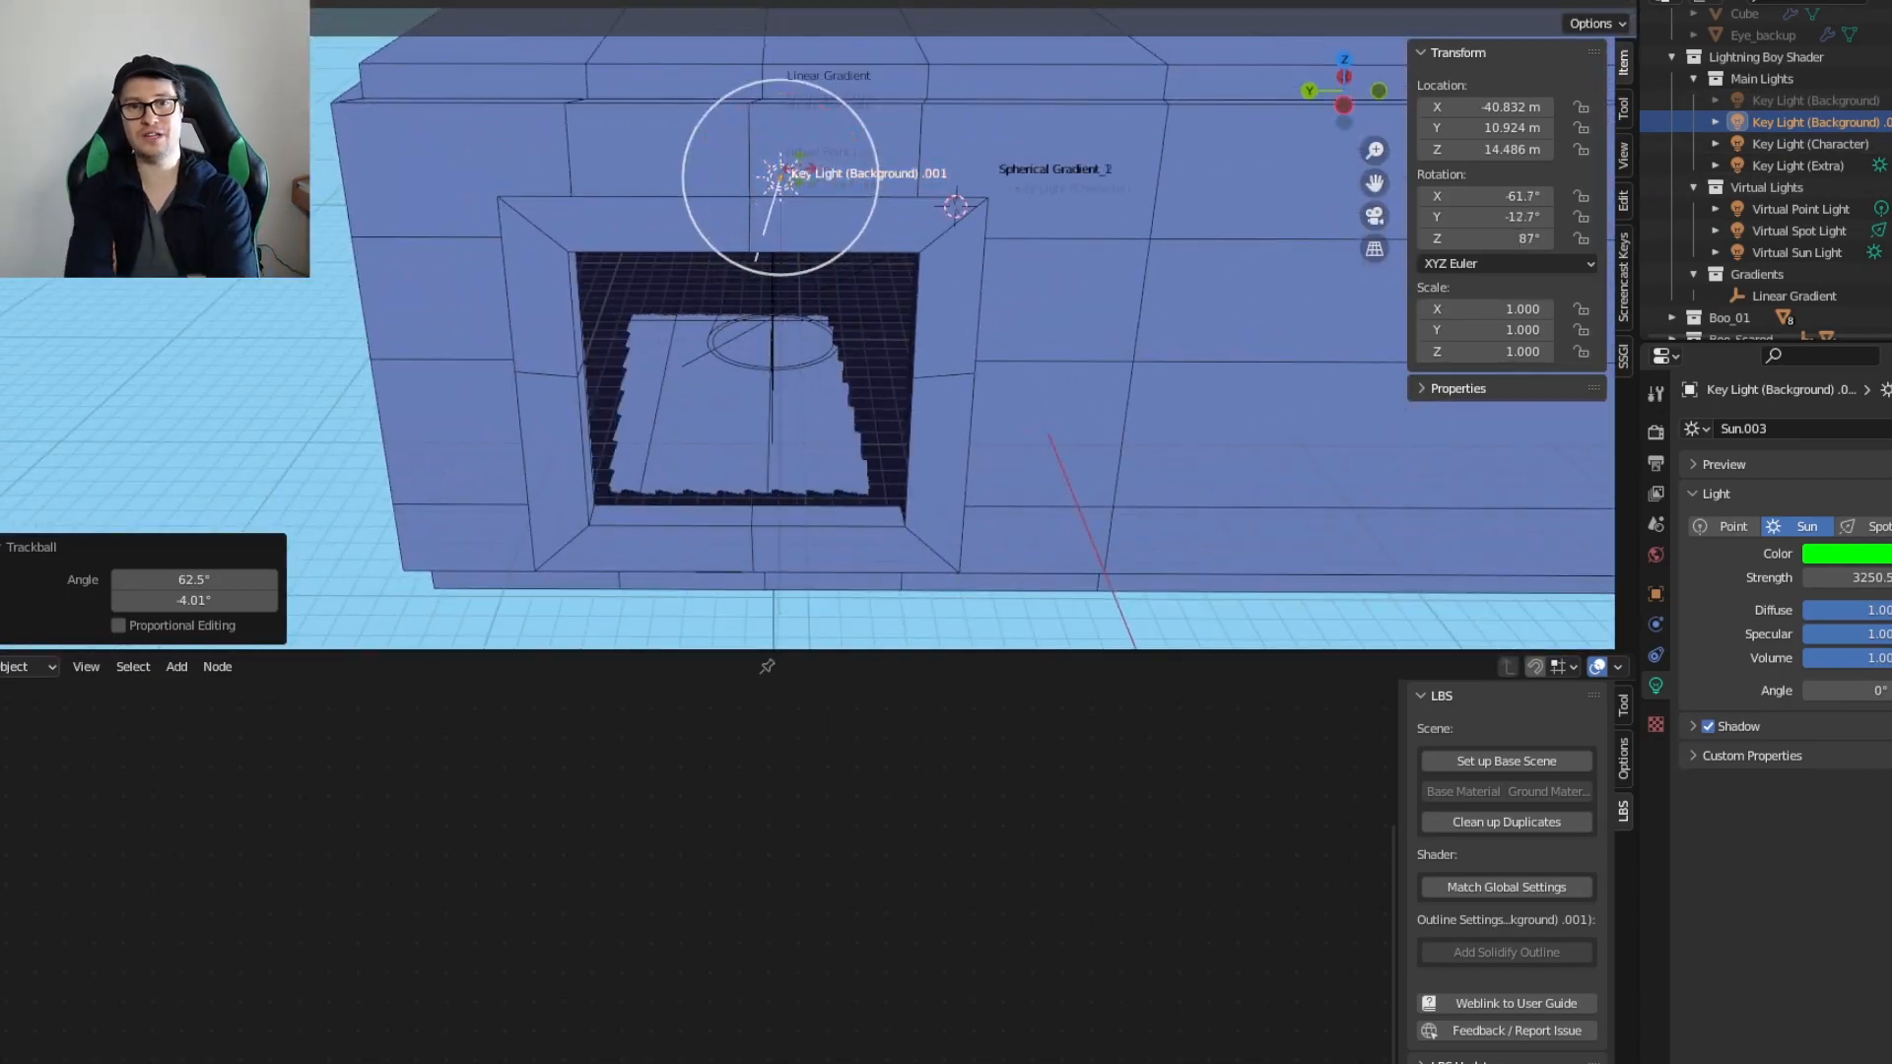
key(g)
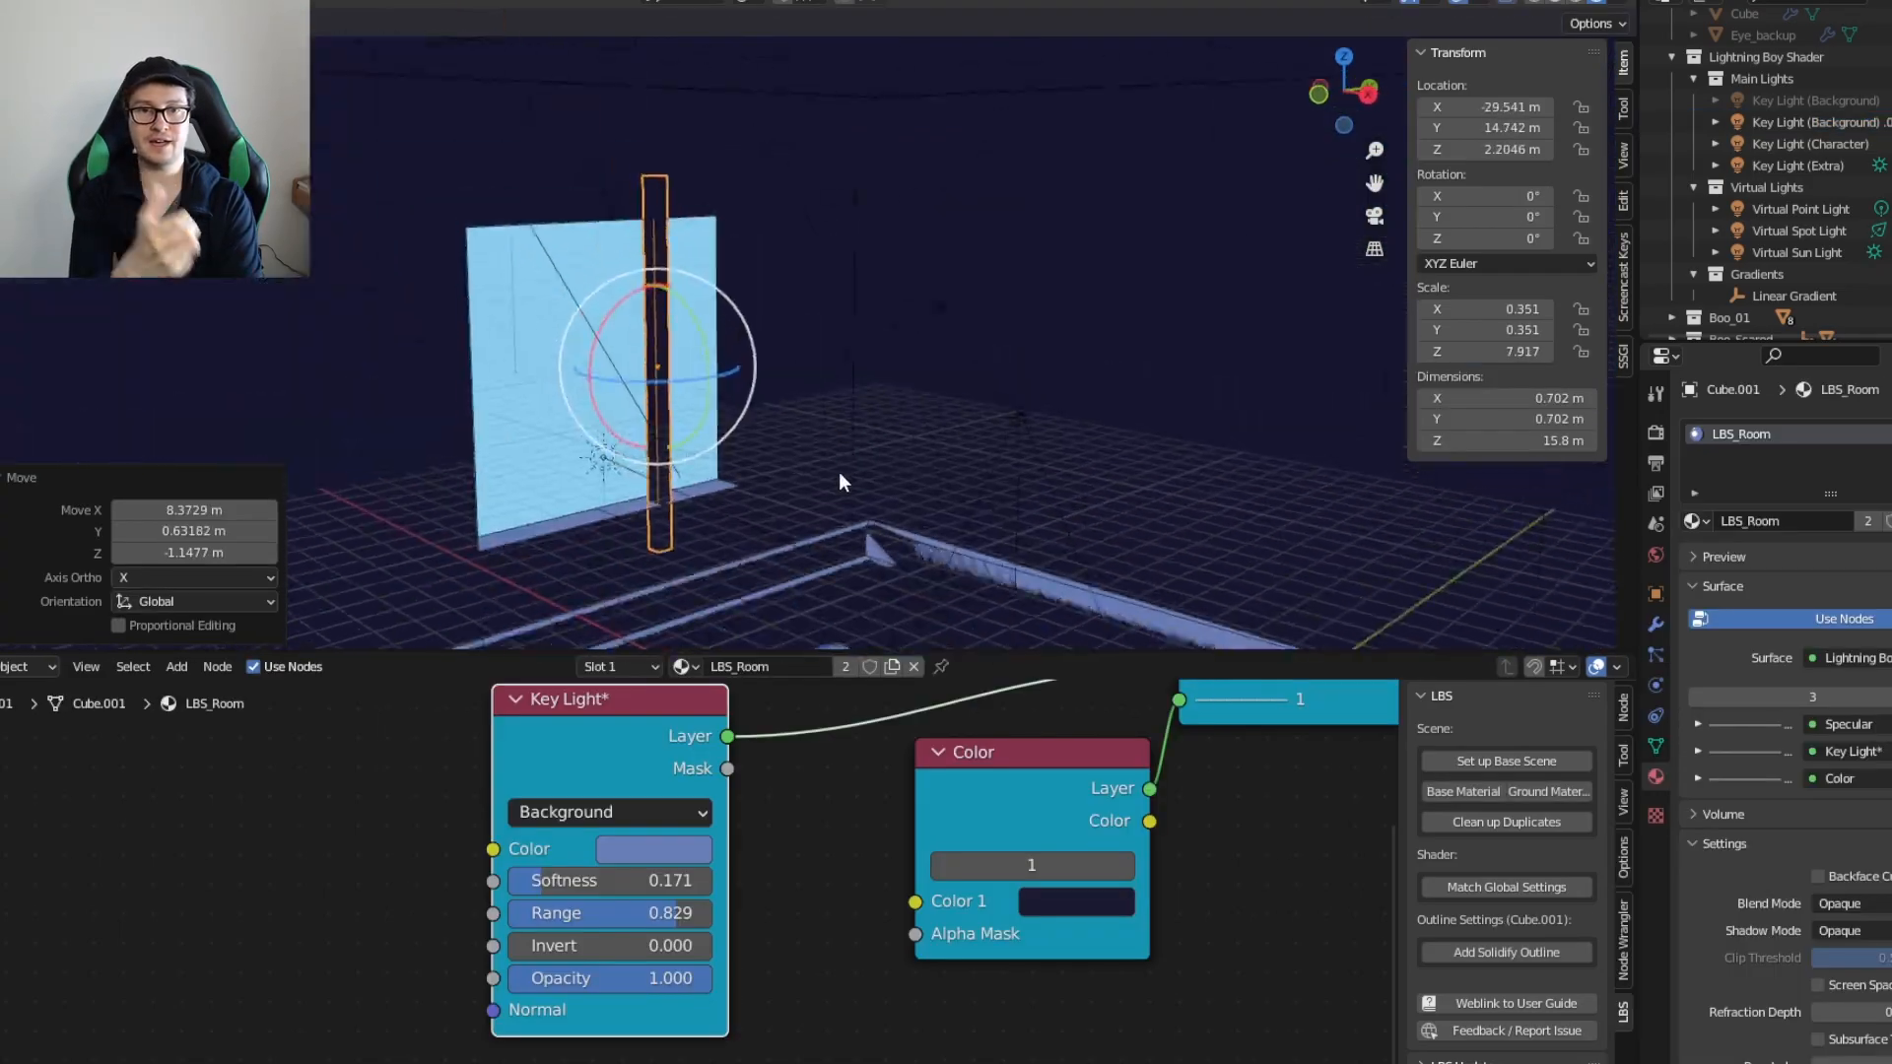
Step: Scale the vertical window bar by 0.860 along Z to fit the opening
key(s)
key(z)
click(954, 410)
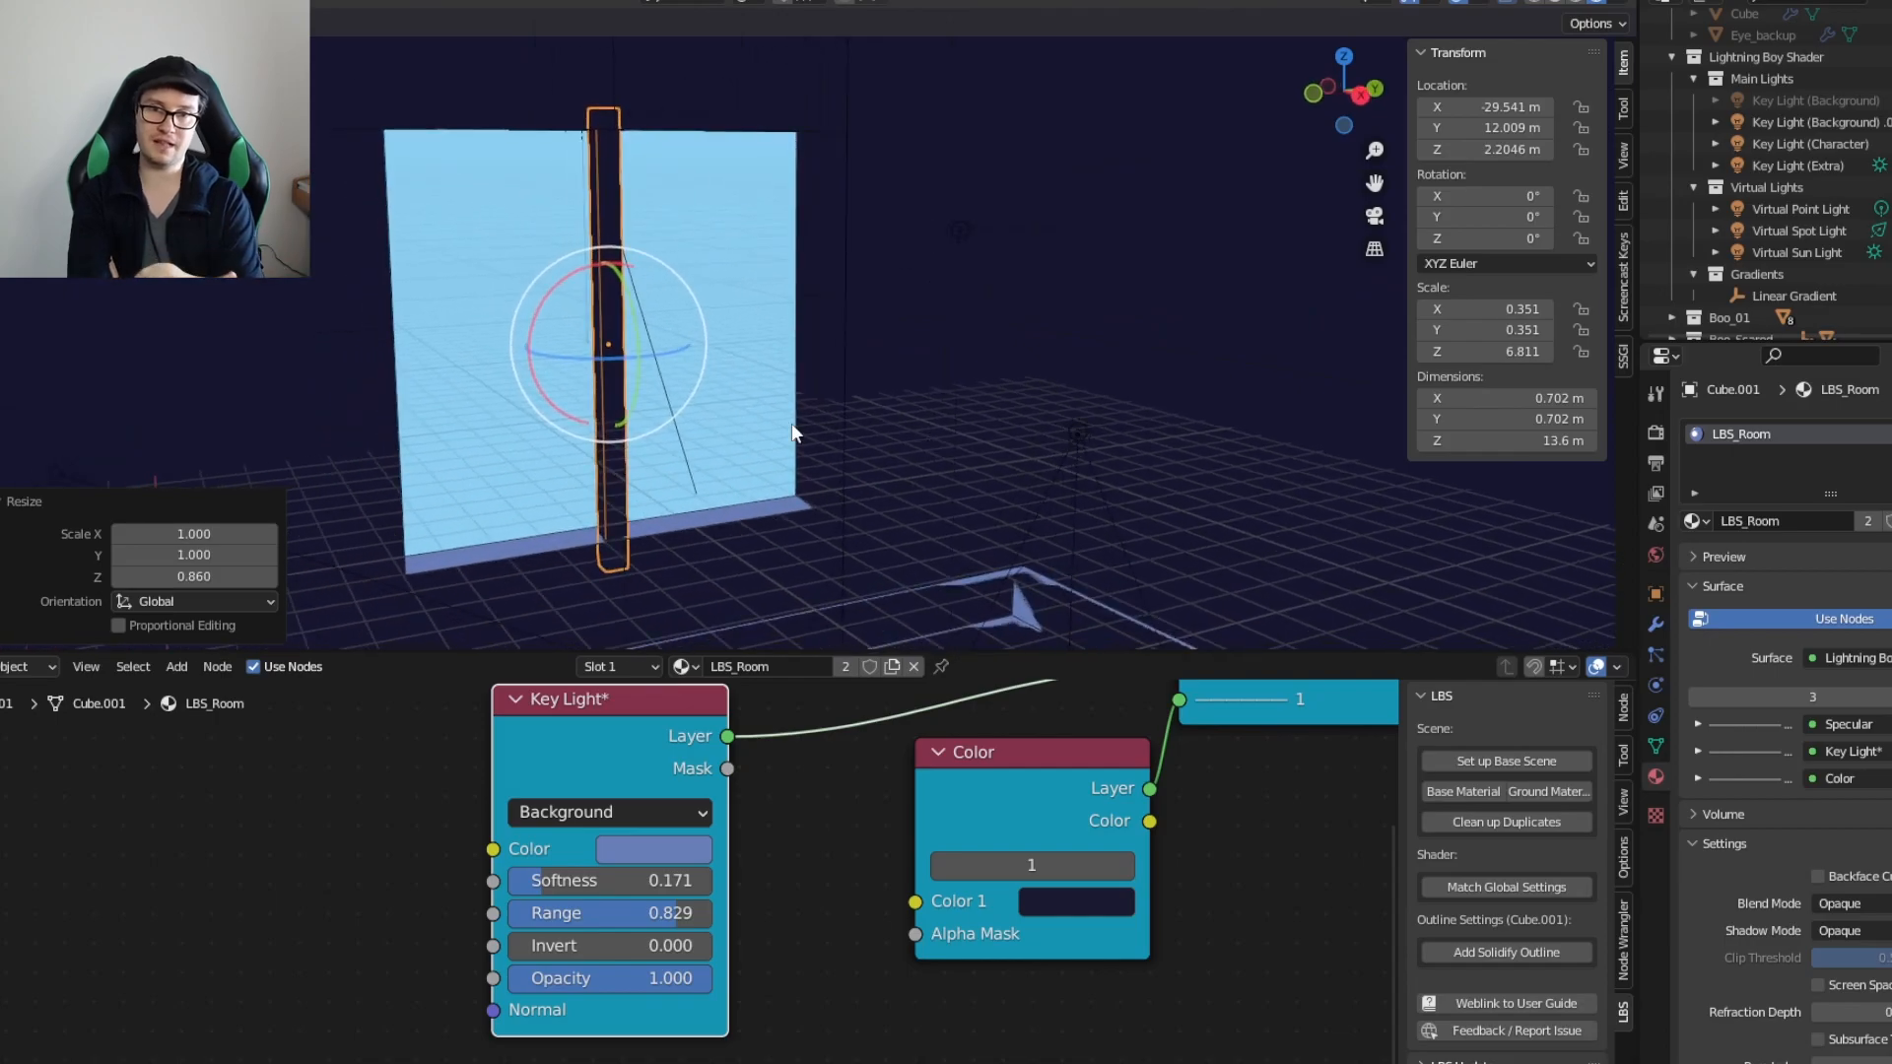
Step: Duplicate the vertical window bar, rotate the copy 90° about X, and move it along Z as a crossbar
key(shift+d)
key(Escape)
key(r)
key(x)
key(9)
key(0)
key(Return)
key(g)
key(z)
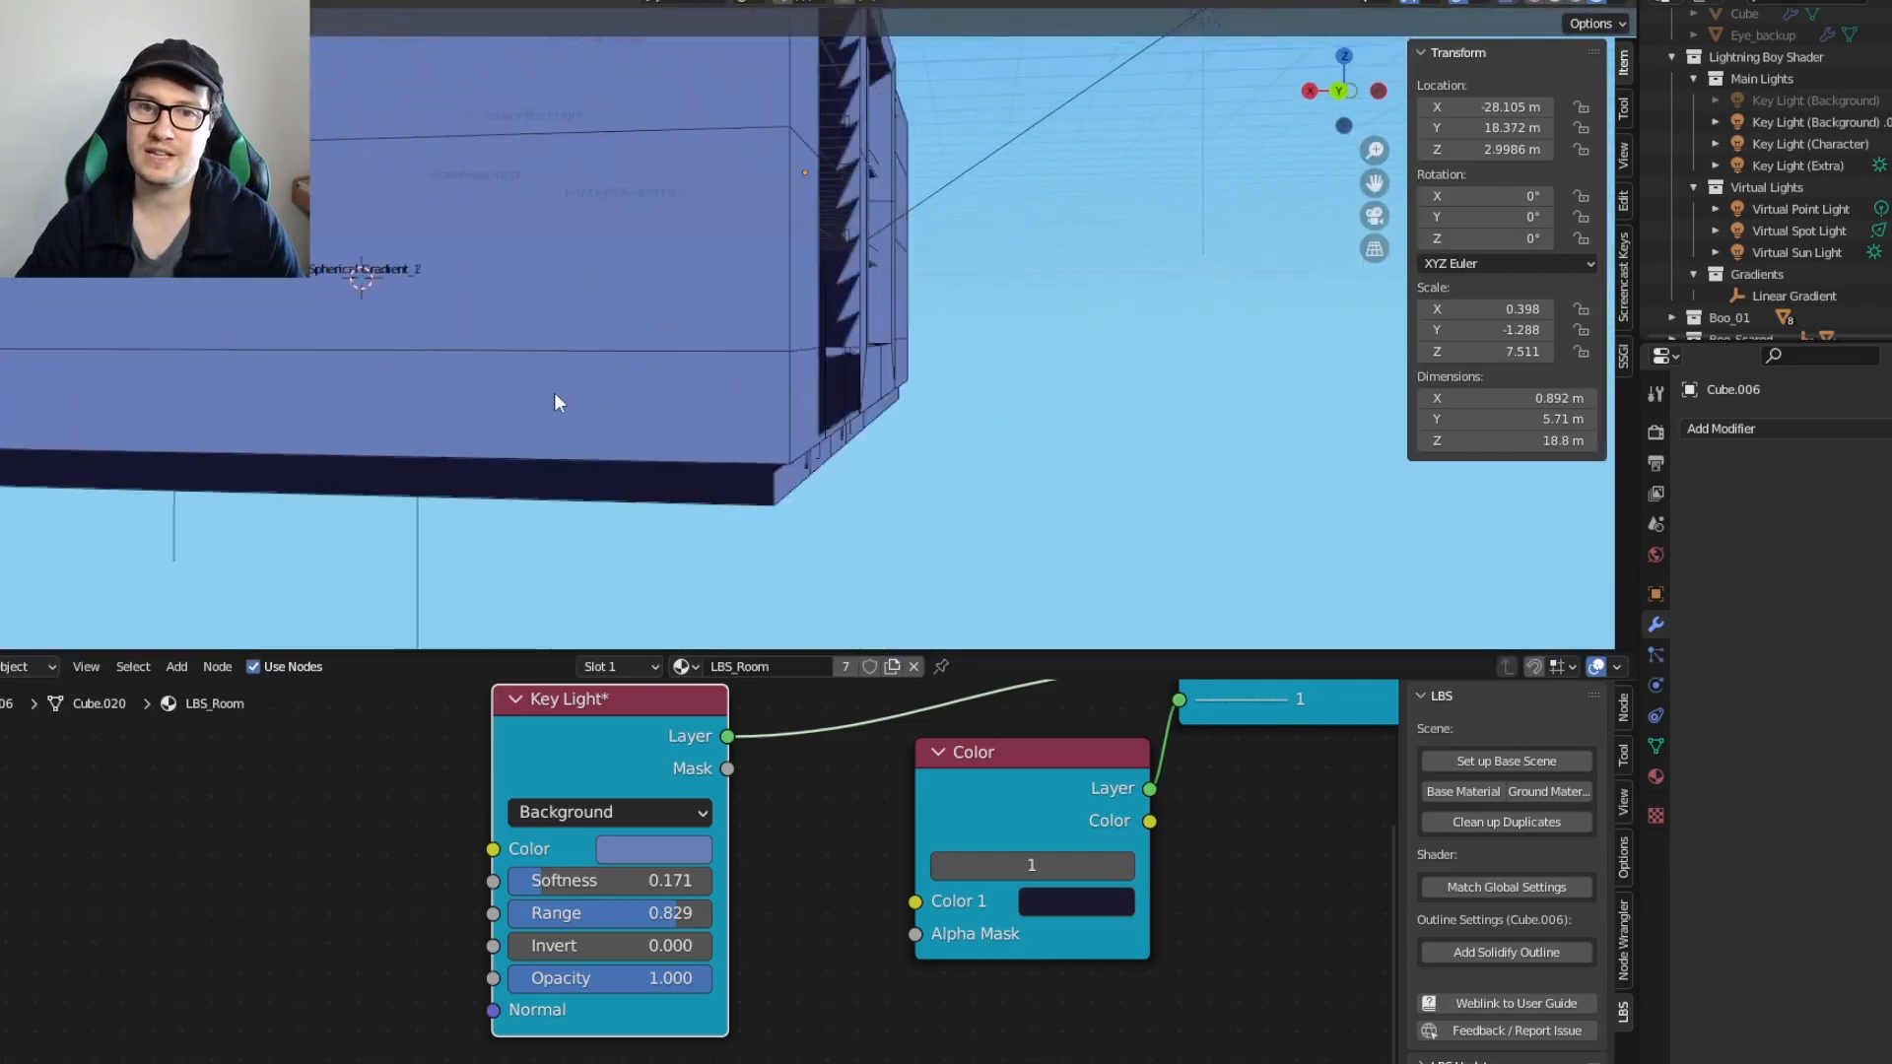
Step: Try adding a modifier to the room object, and undo it
middle_drag(558, 401, 1120, 359)
scroll(1090, 367, up, 3)
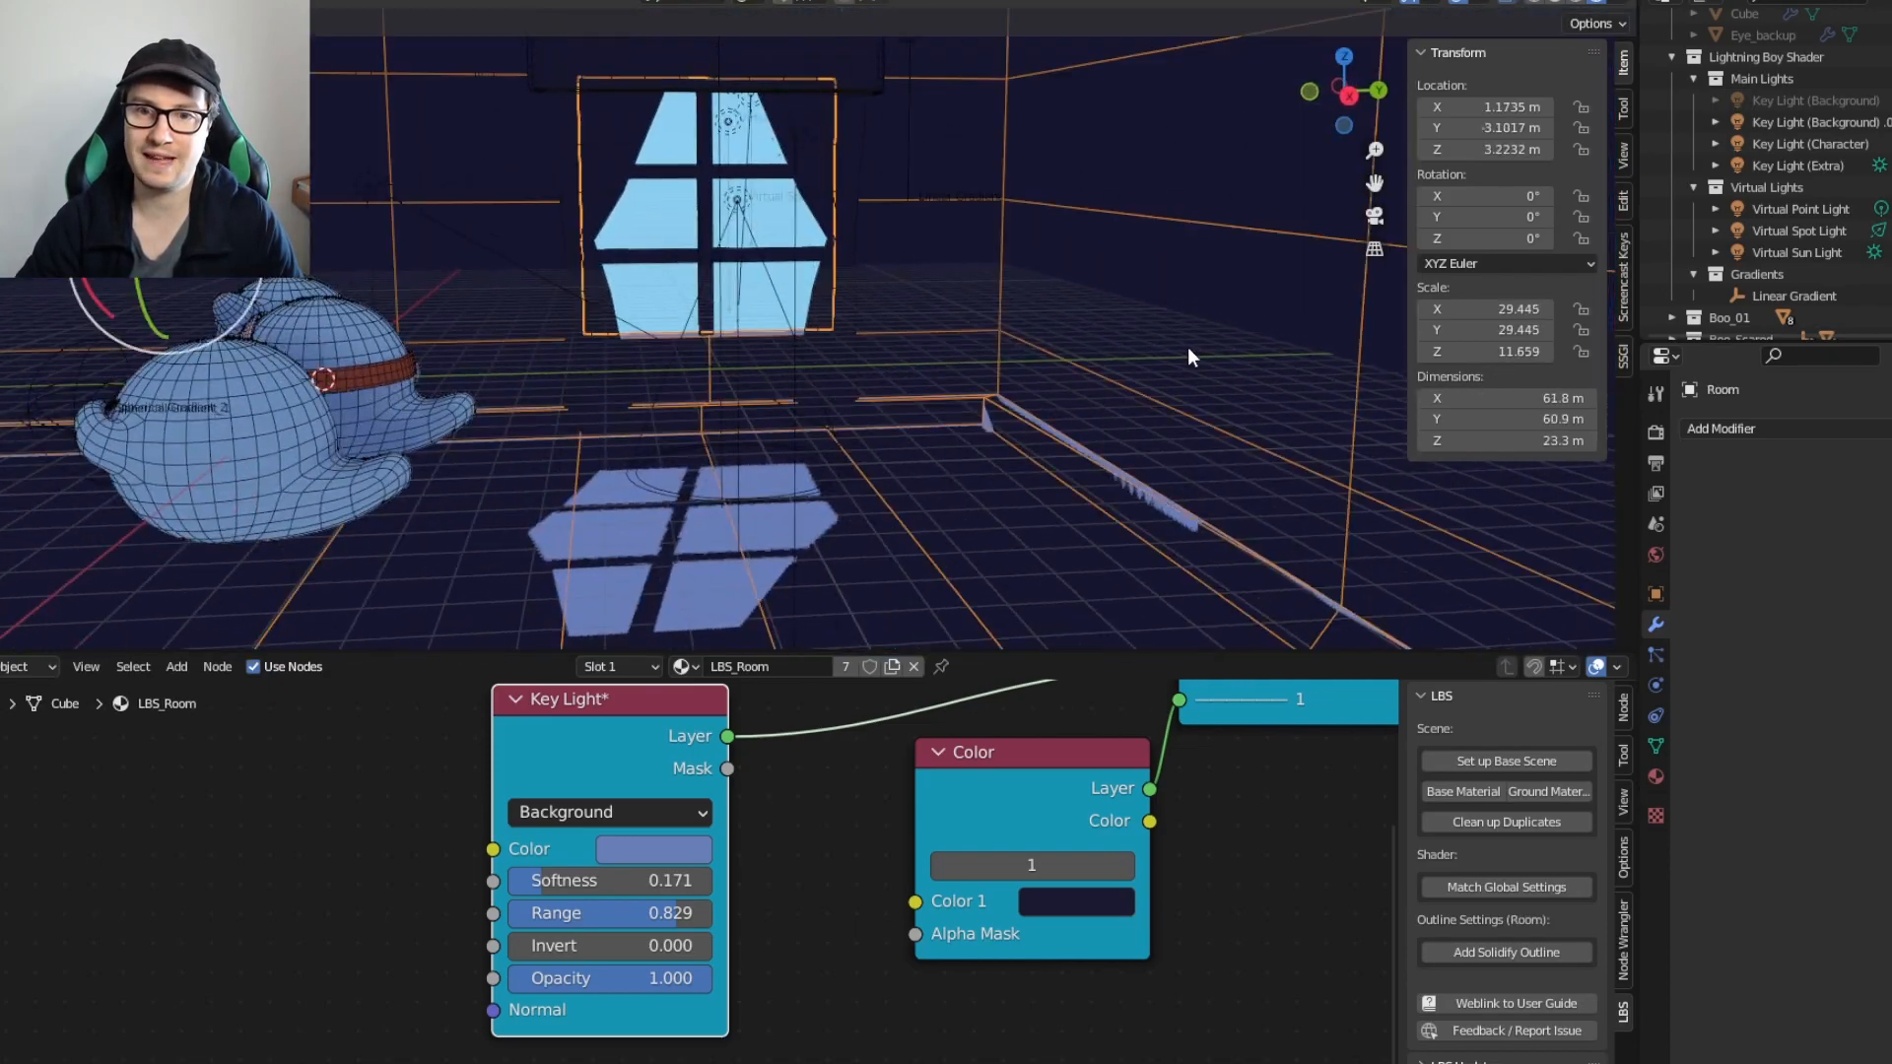
click(1186, 346)
click(1720, 429)
click(1616, 826)
key(ctrl+z)
middle_drag(828, 446, 919, 451)
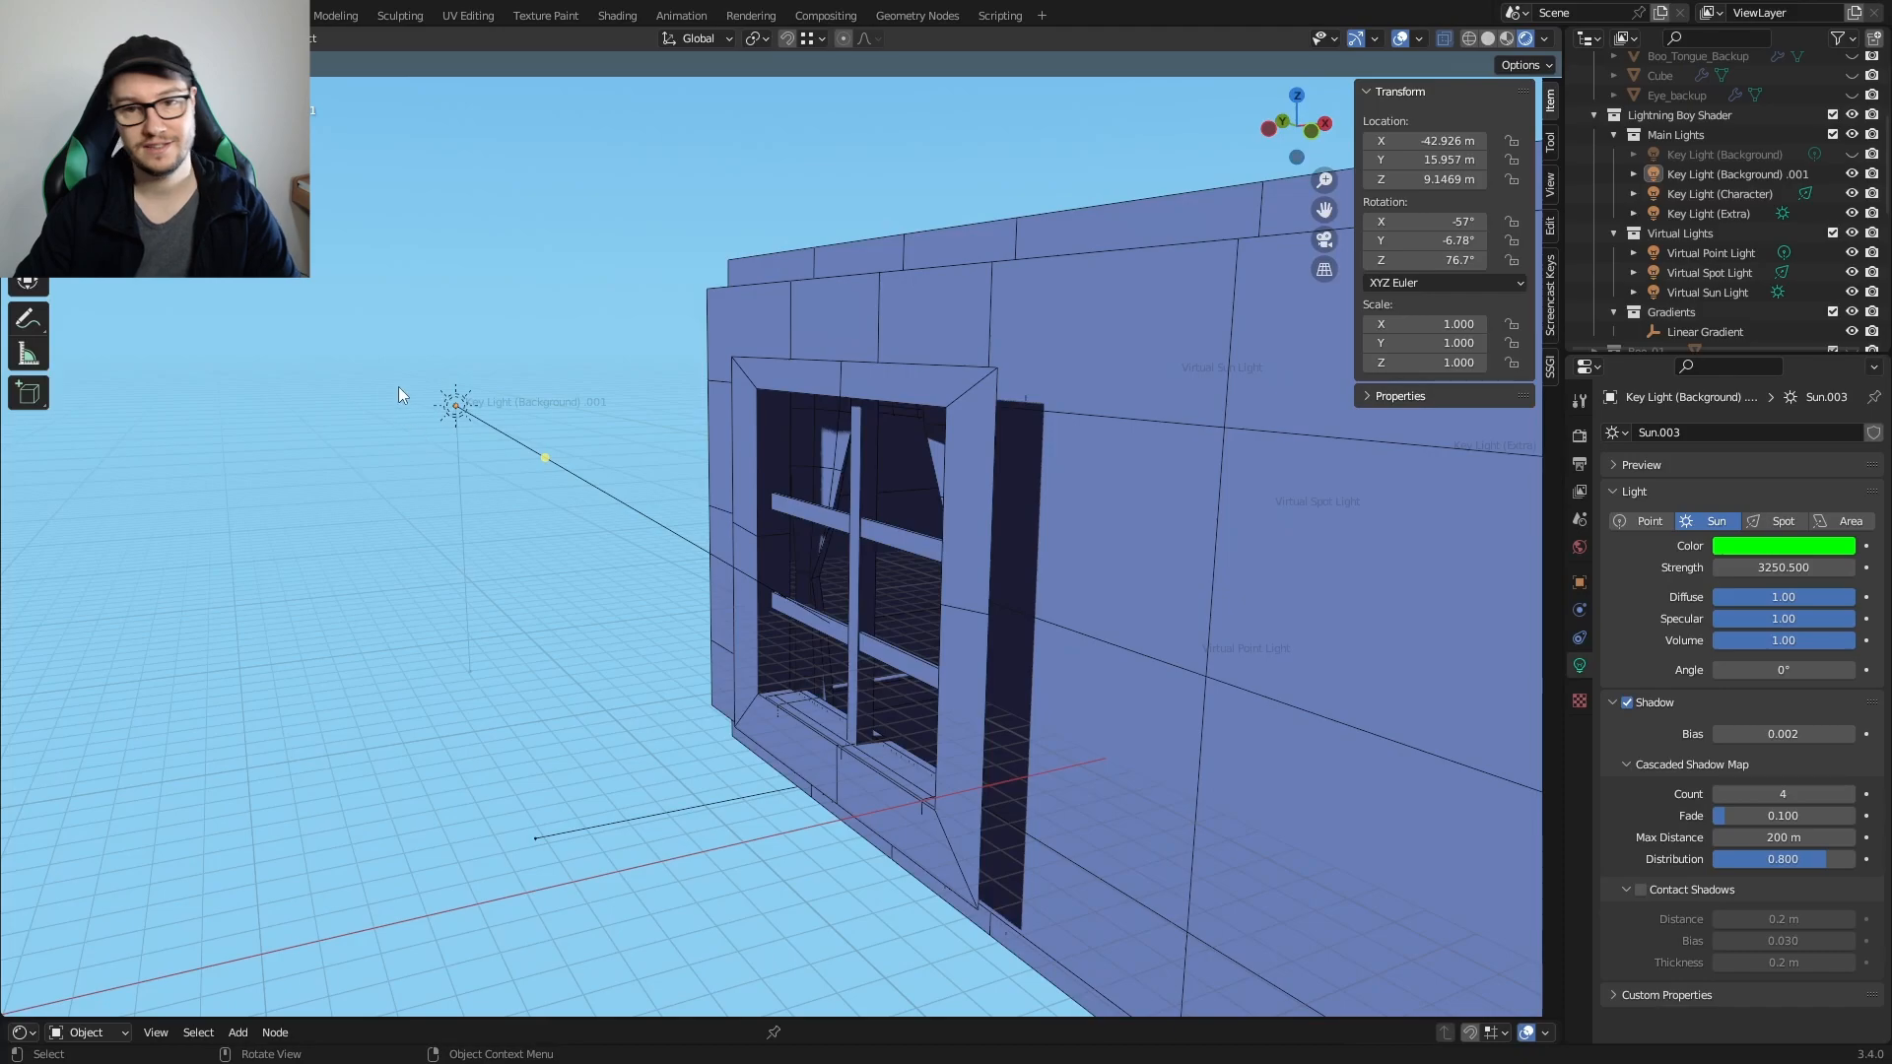
Step: Try a different cascaded shadow map fade on the sun light outside the window, and undo it
drag(392, 324, 612, 574)
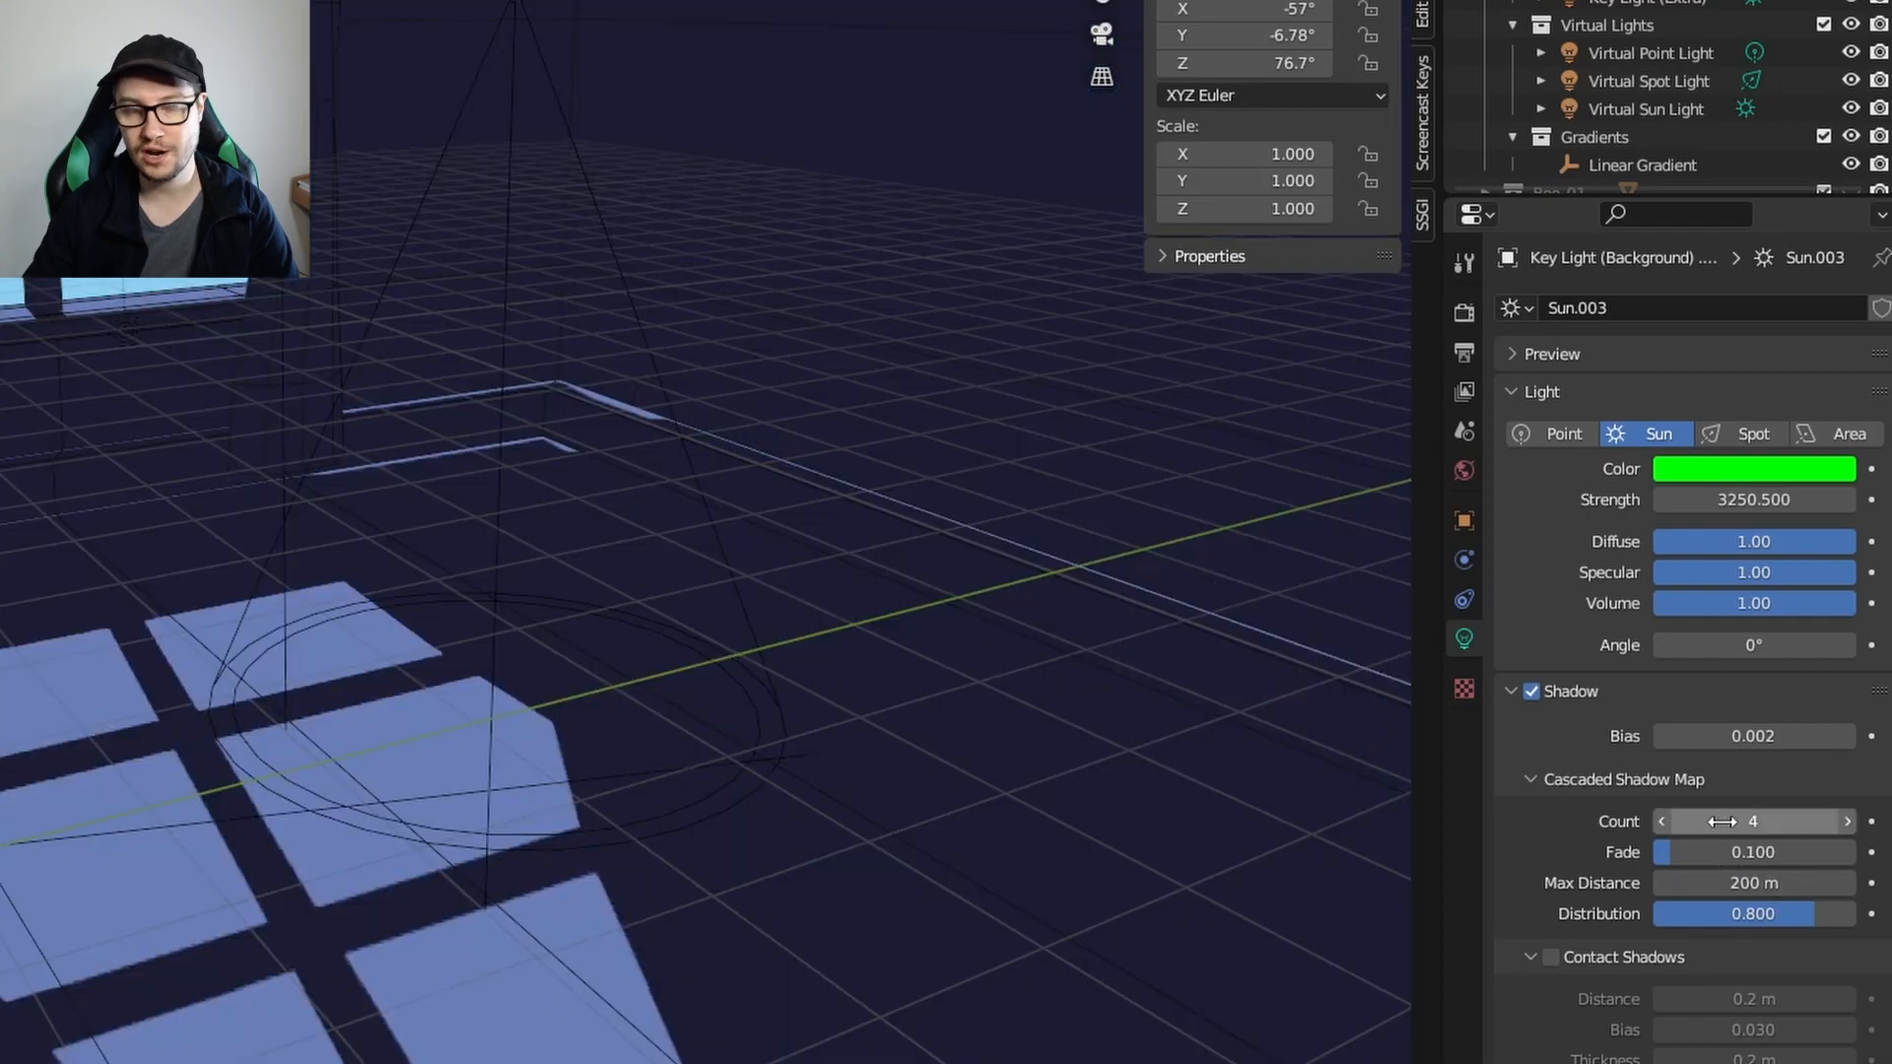
mouse_move(1752, 852)
mouse_down()
mouse_move(1667, 852)
mouse_move(1720, 851)
mouse_up()
key(ctrl+z)
Step: Adjust the window sun light's cascaded shadow map settings and toggle its contact shadows
mouse_move(1726, 919)
mouse_down()
mouse_move(1695, 889)
mouse_move(1774, 889)
mouse_move(1712, 888)
mouse_move(1749, 889)
mouse_up()
click(1551, 846)
middle_drag(958, 698, 1323, 215)
click(1405, 43)
middle_drag(800, 635, 824, 697)
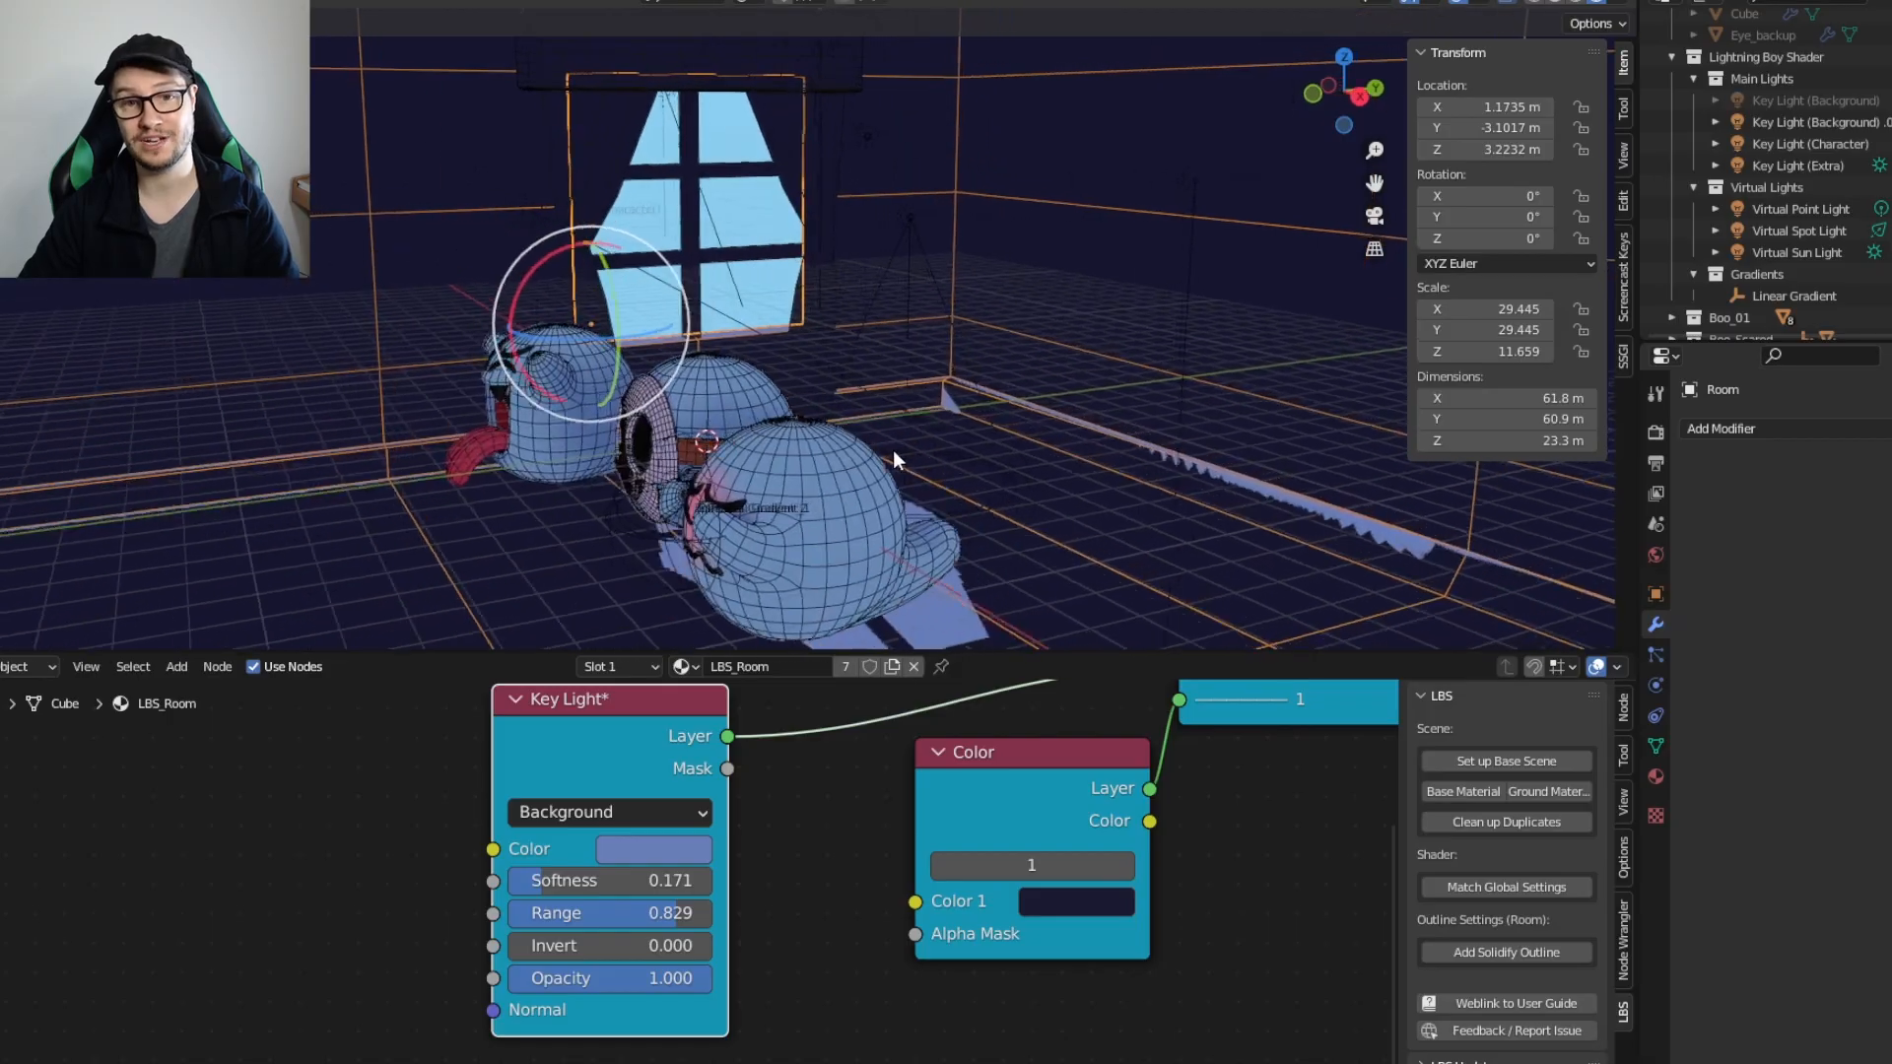
Step: Add a cube and move it outside the room, below the window
middle_drag(944, 456, 698, 462)
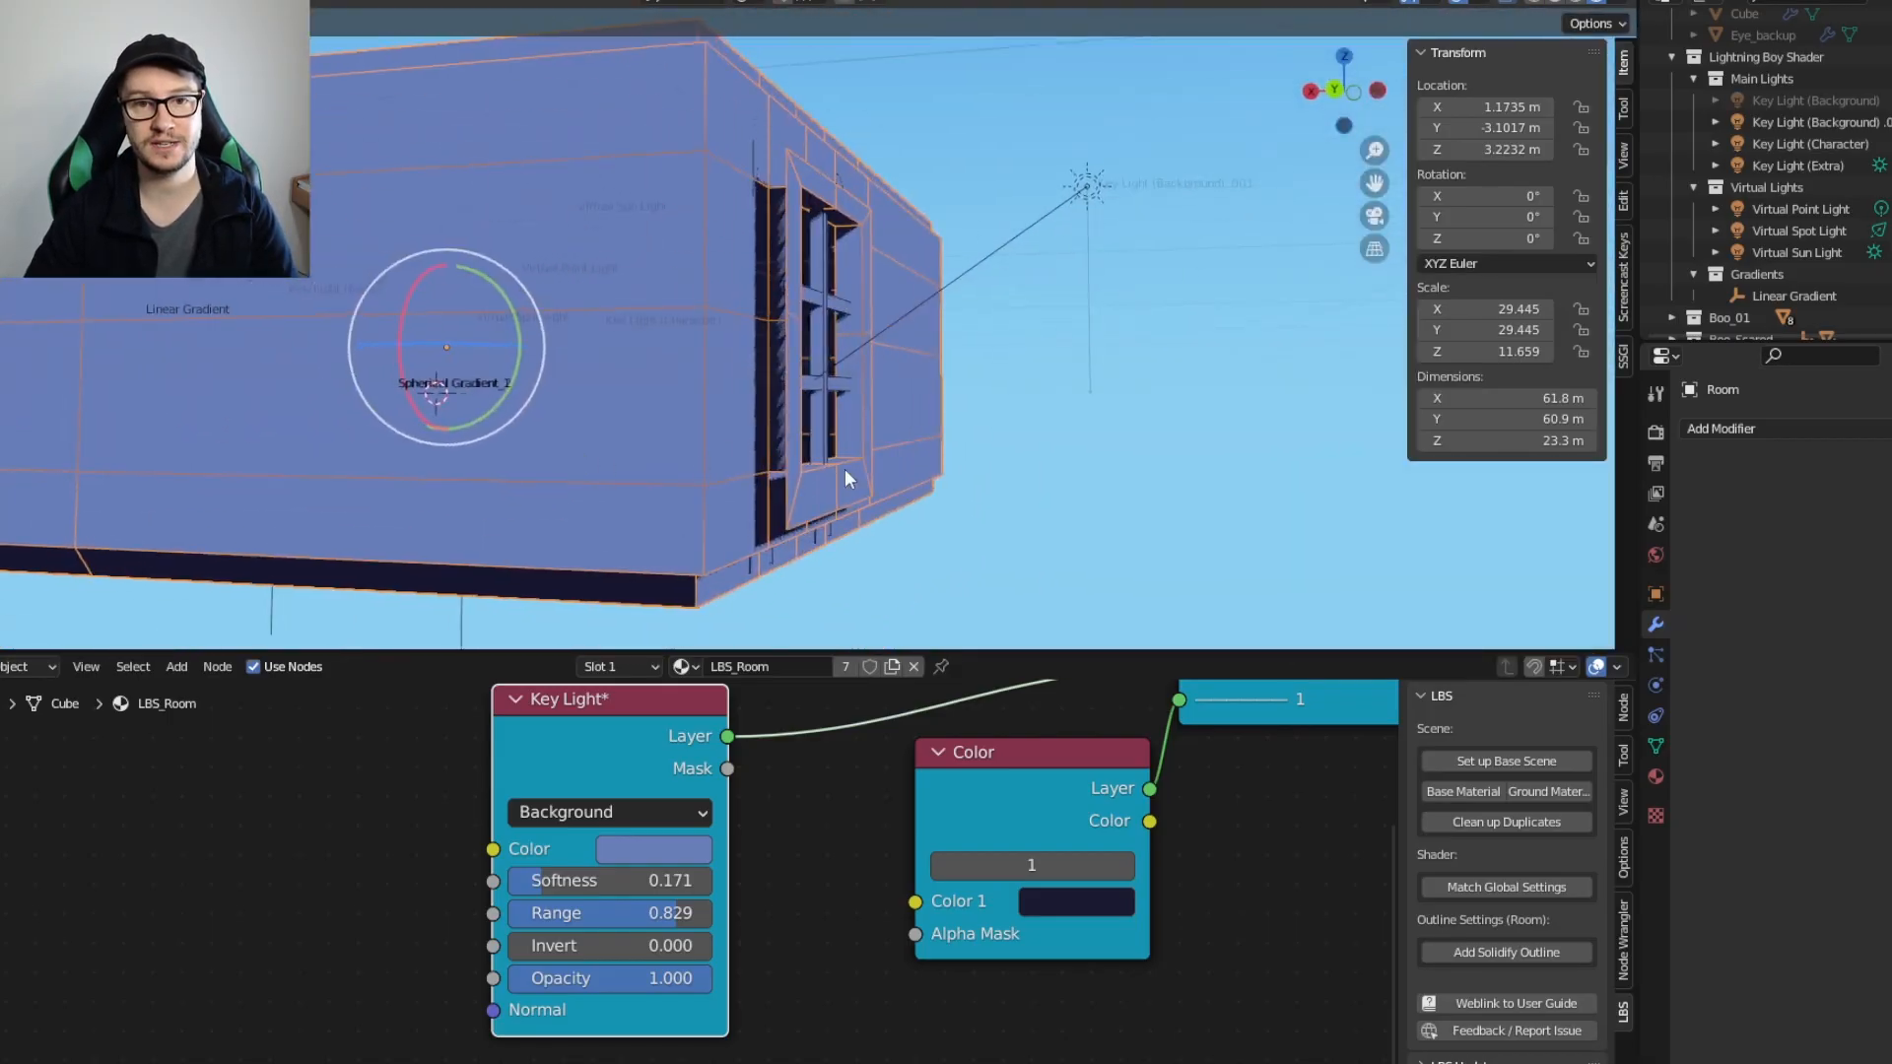
key(shift+a)
click(1166, 527)
key(g)
click(1411, 563)
middle_drag(1411, 564, 834, 468)
key(g)
click(1051, 512)
key(g)
click(686, 458)
Step: Scale the outside cube uniformly by about 12.612
middle_drag(687, 458, 836, 584)
key(s)
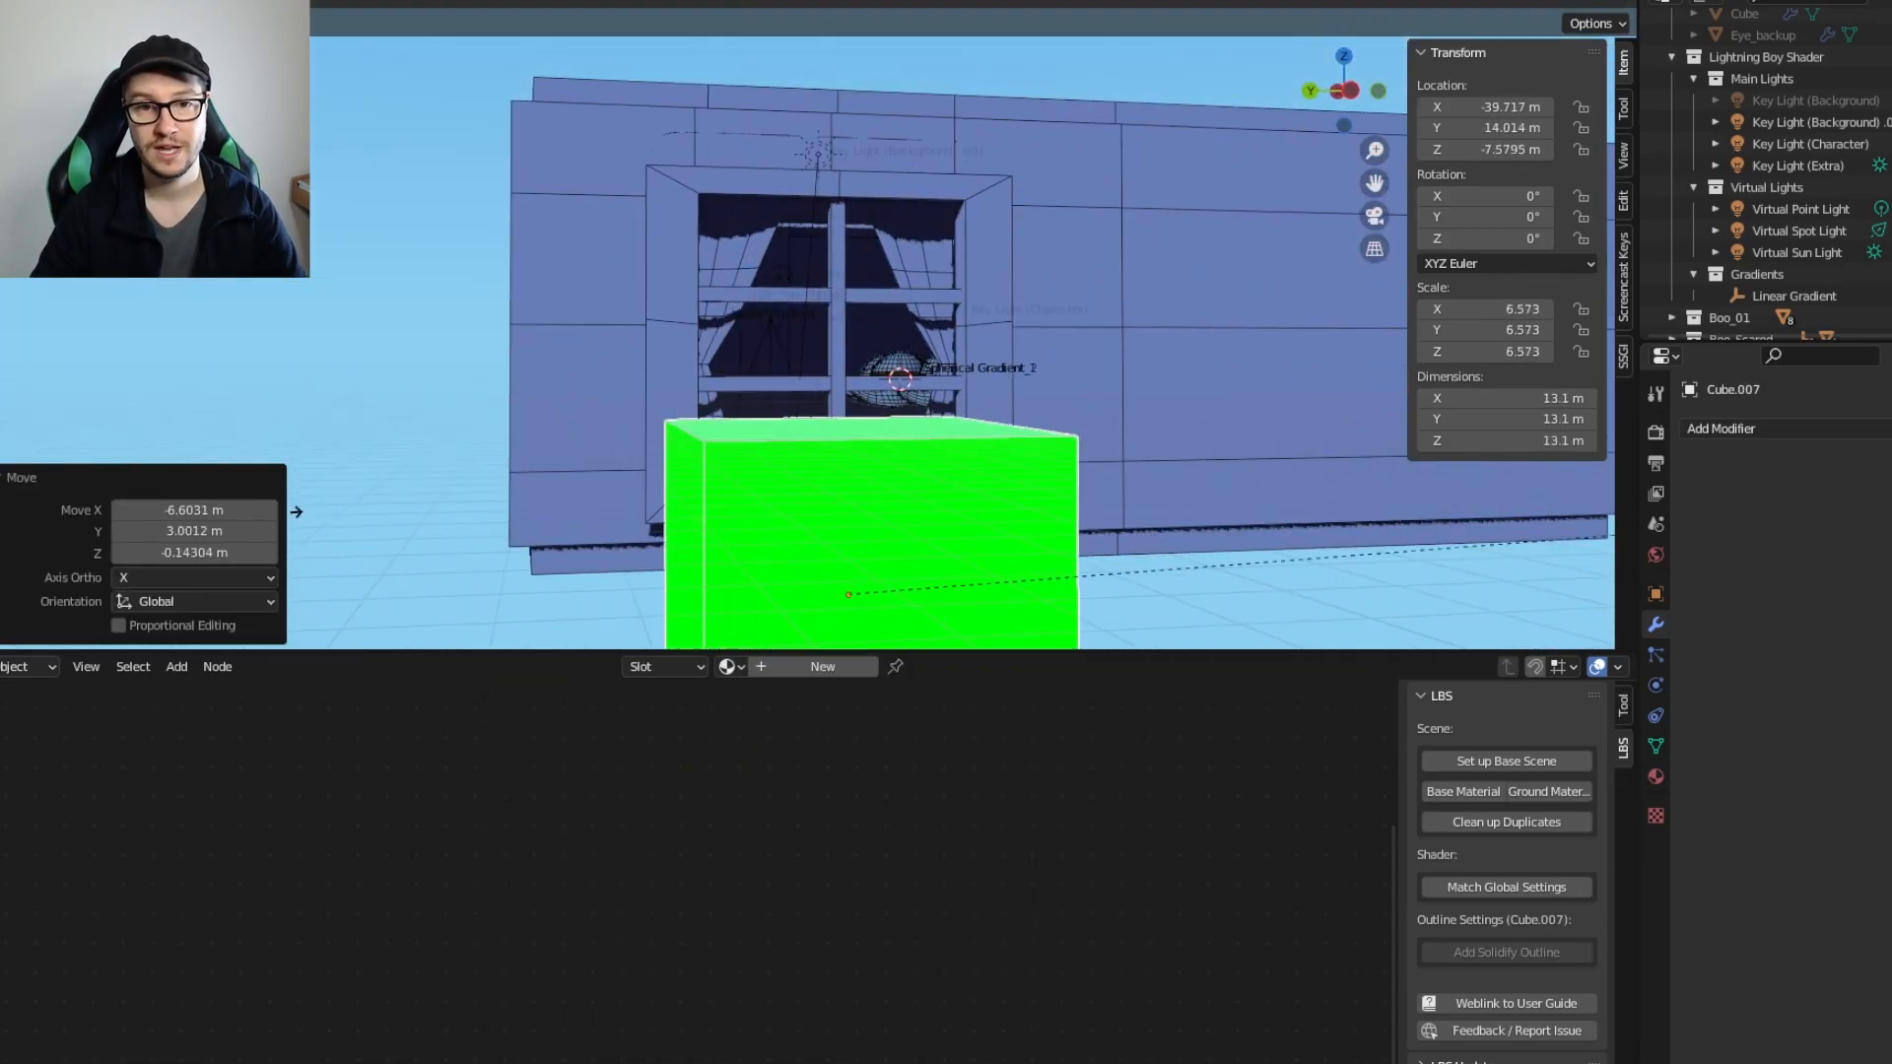
click(505, 406)
Step: Move the scaled cube farther from the room and lower, so its top sits in the window's lower part
middle_drag(506, 406, 1028, 363)
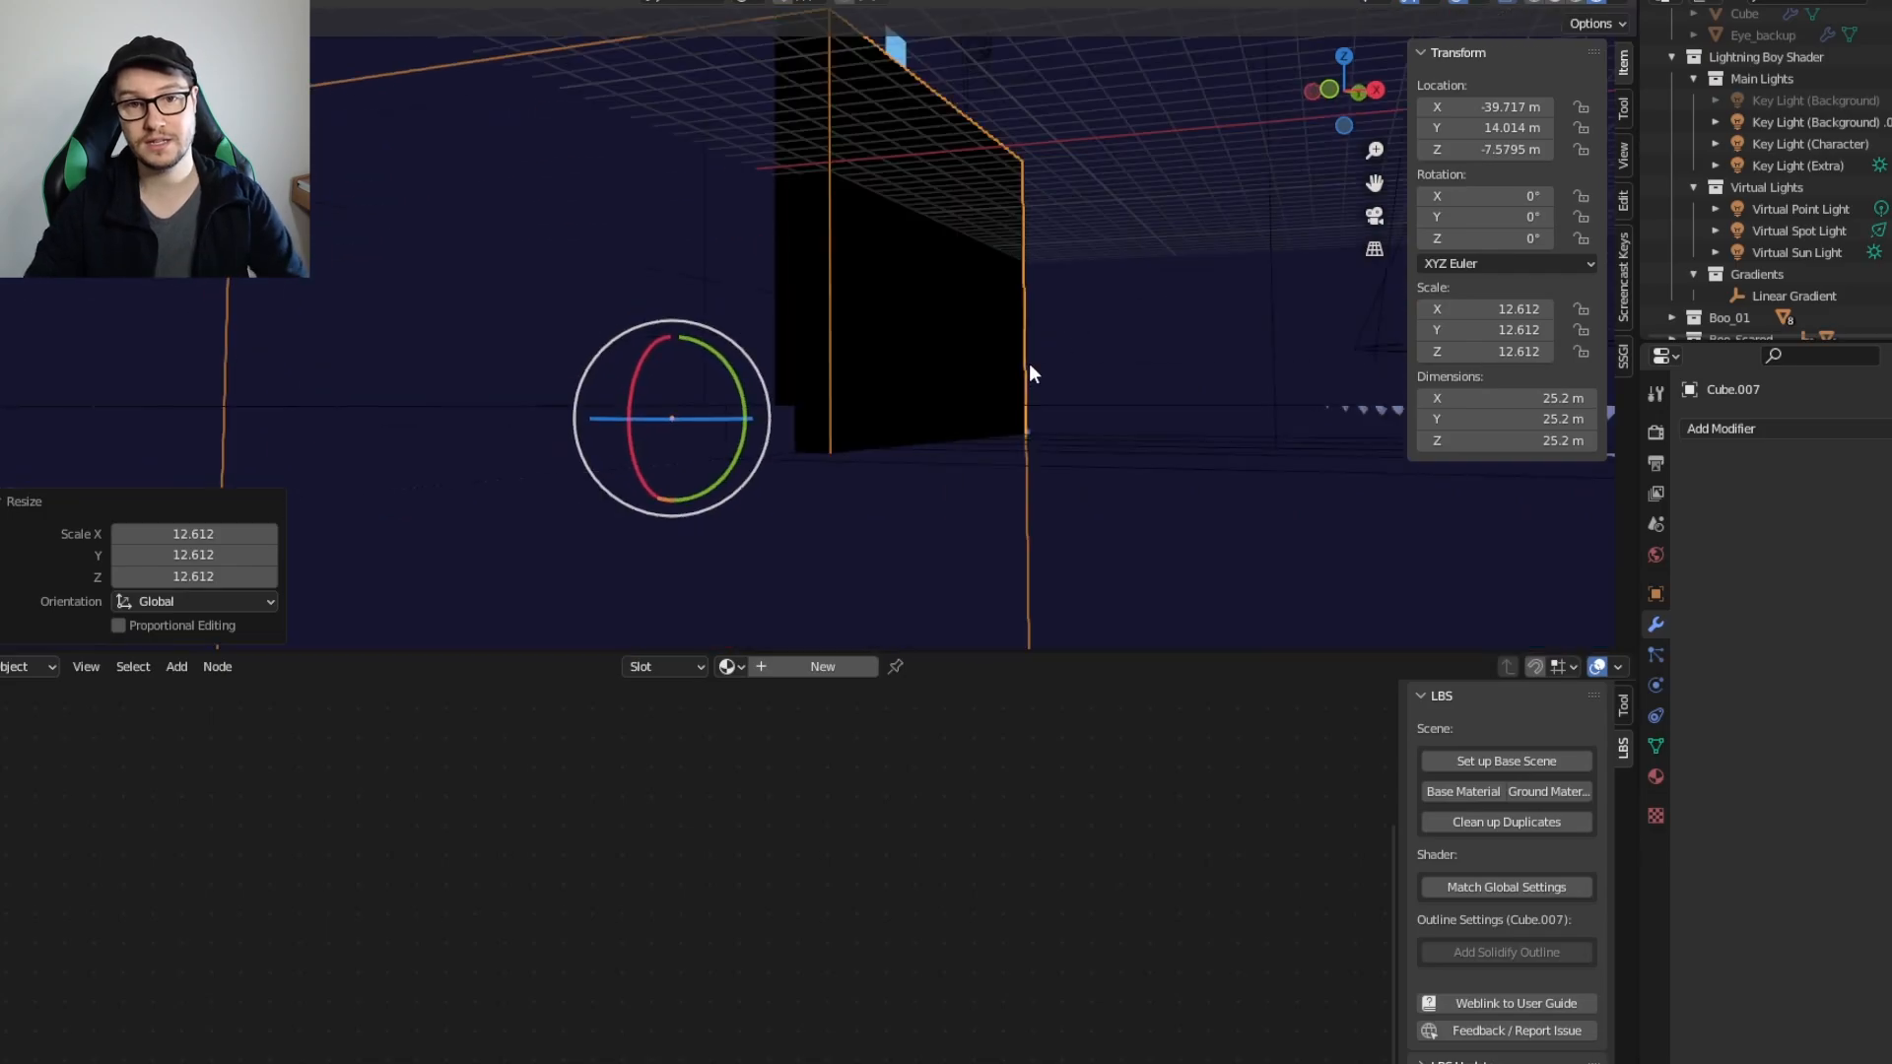
key(g)
click(794, 424)
middle_drag(794, 424, 676, 460)
key(g)
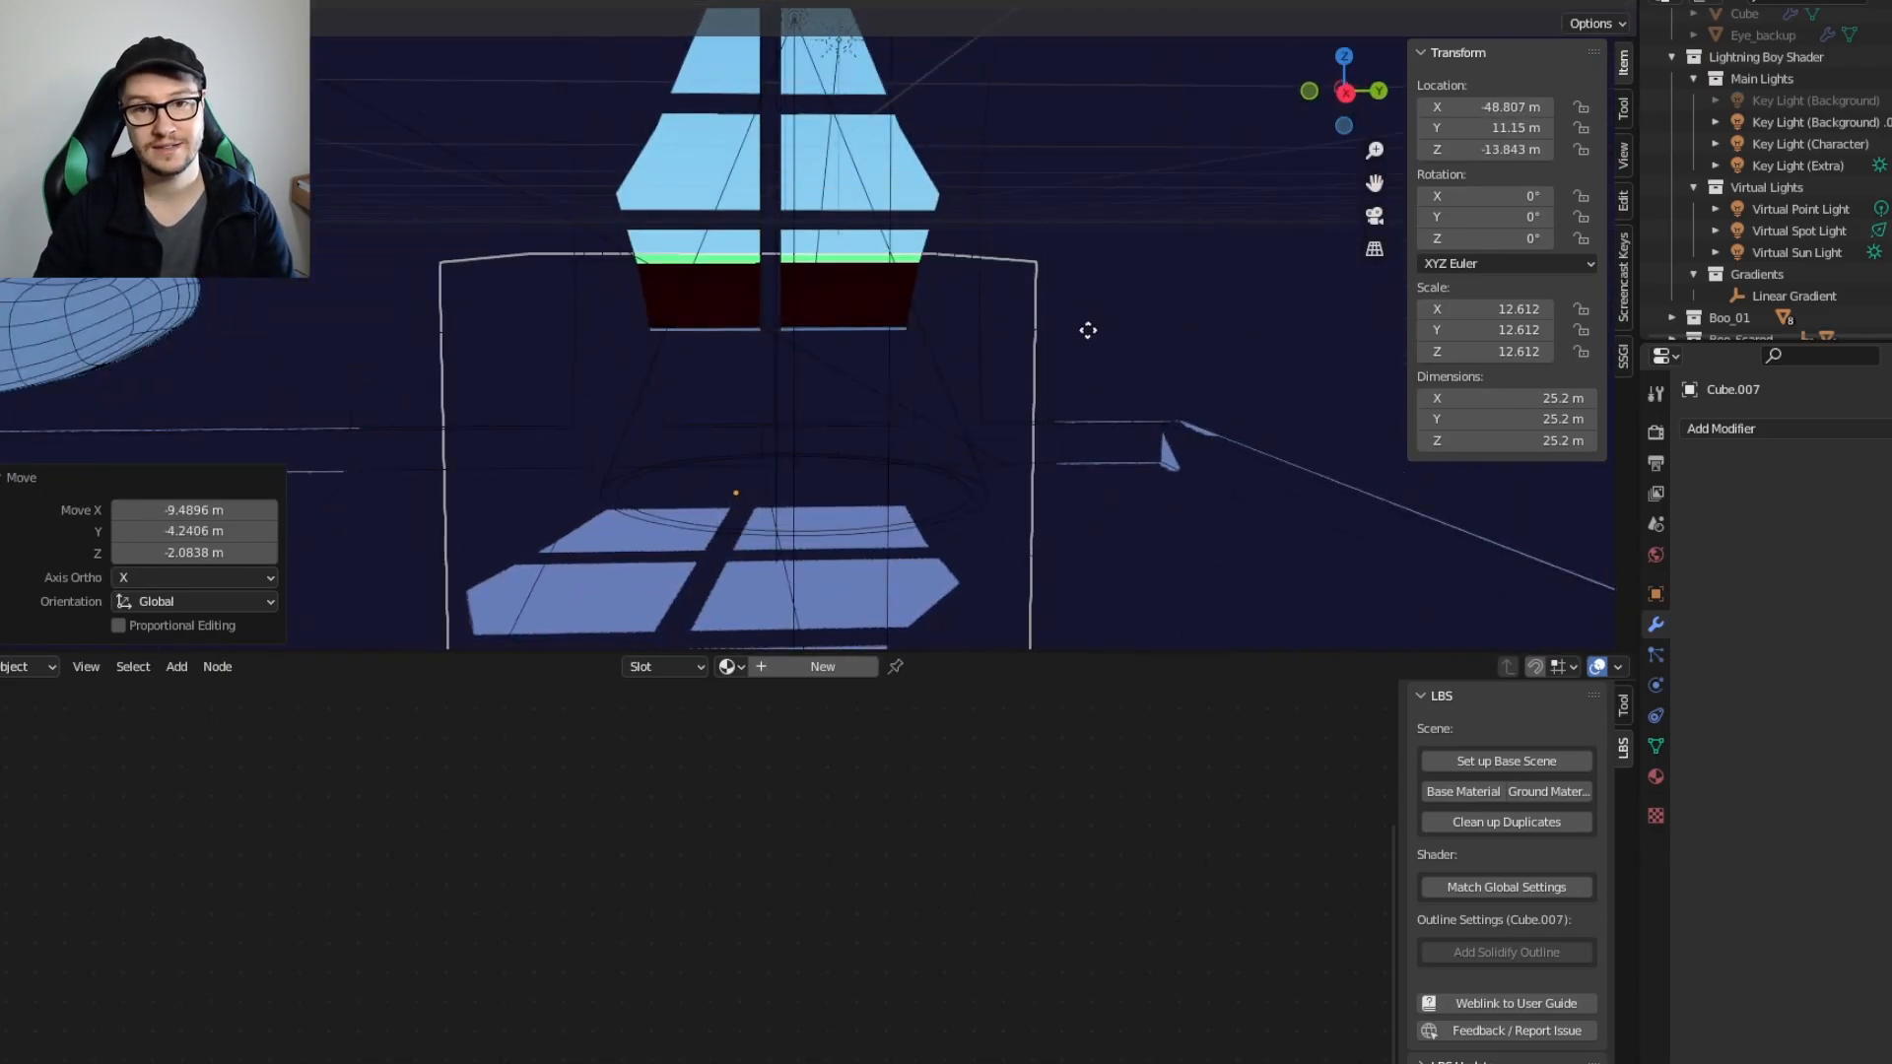
click(1032, 363)
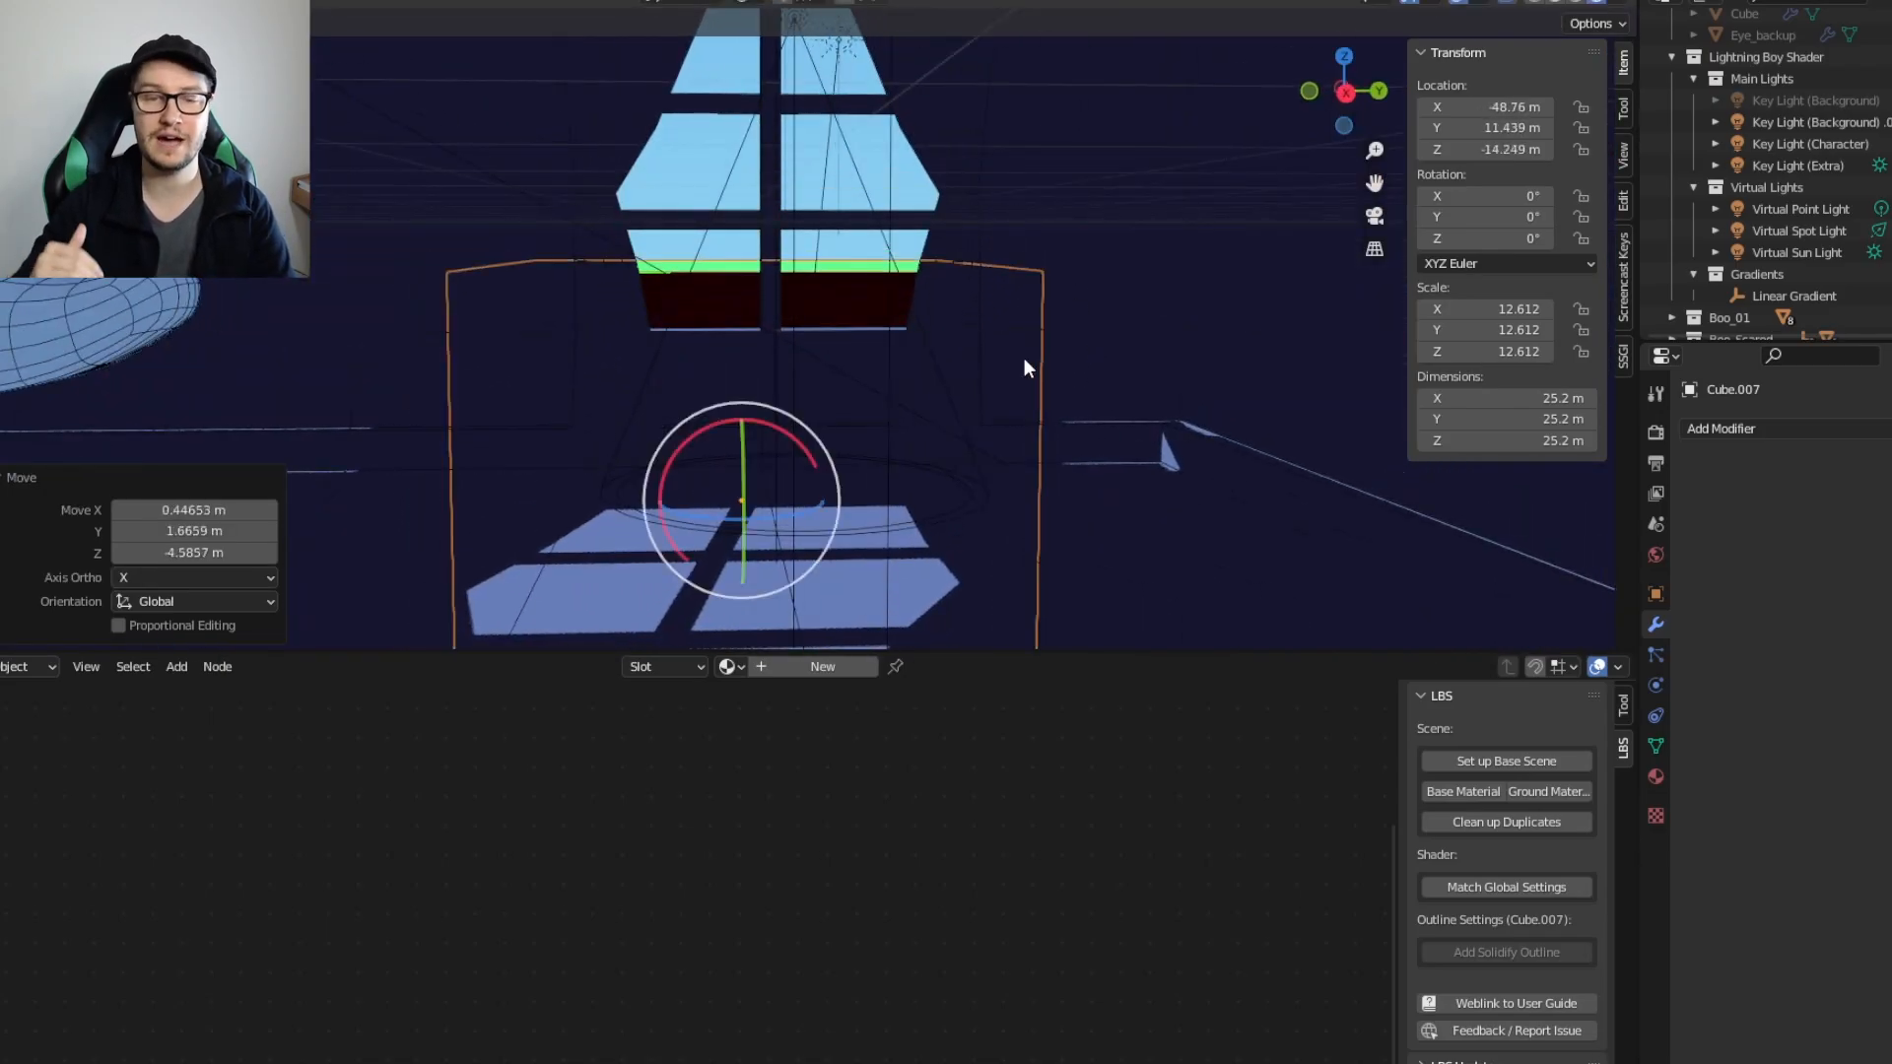
right_click(848, 457)
Step: Stretch the outside cube along Y to about 215 m as a wide strip of ground
middle_drag(990, 295, 1038, 274)
key(s)
key(y)
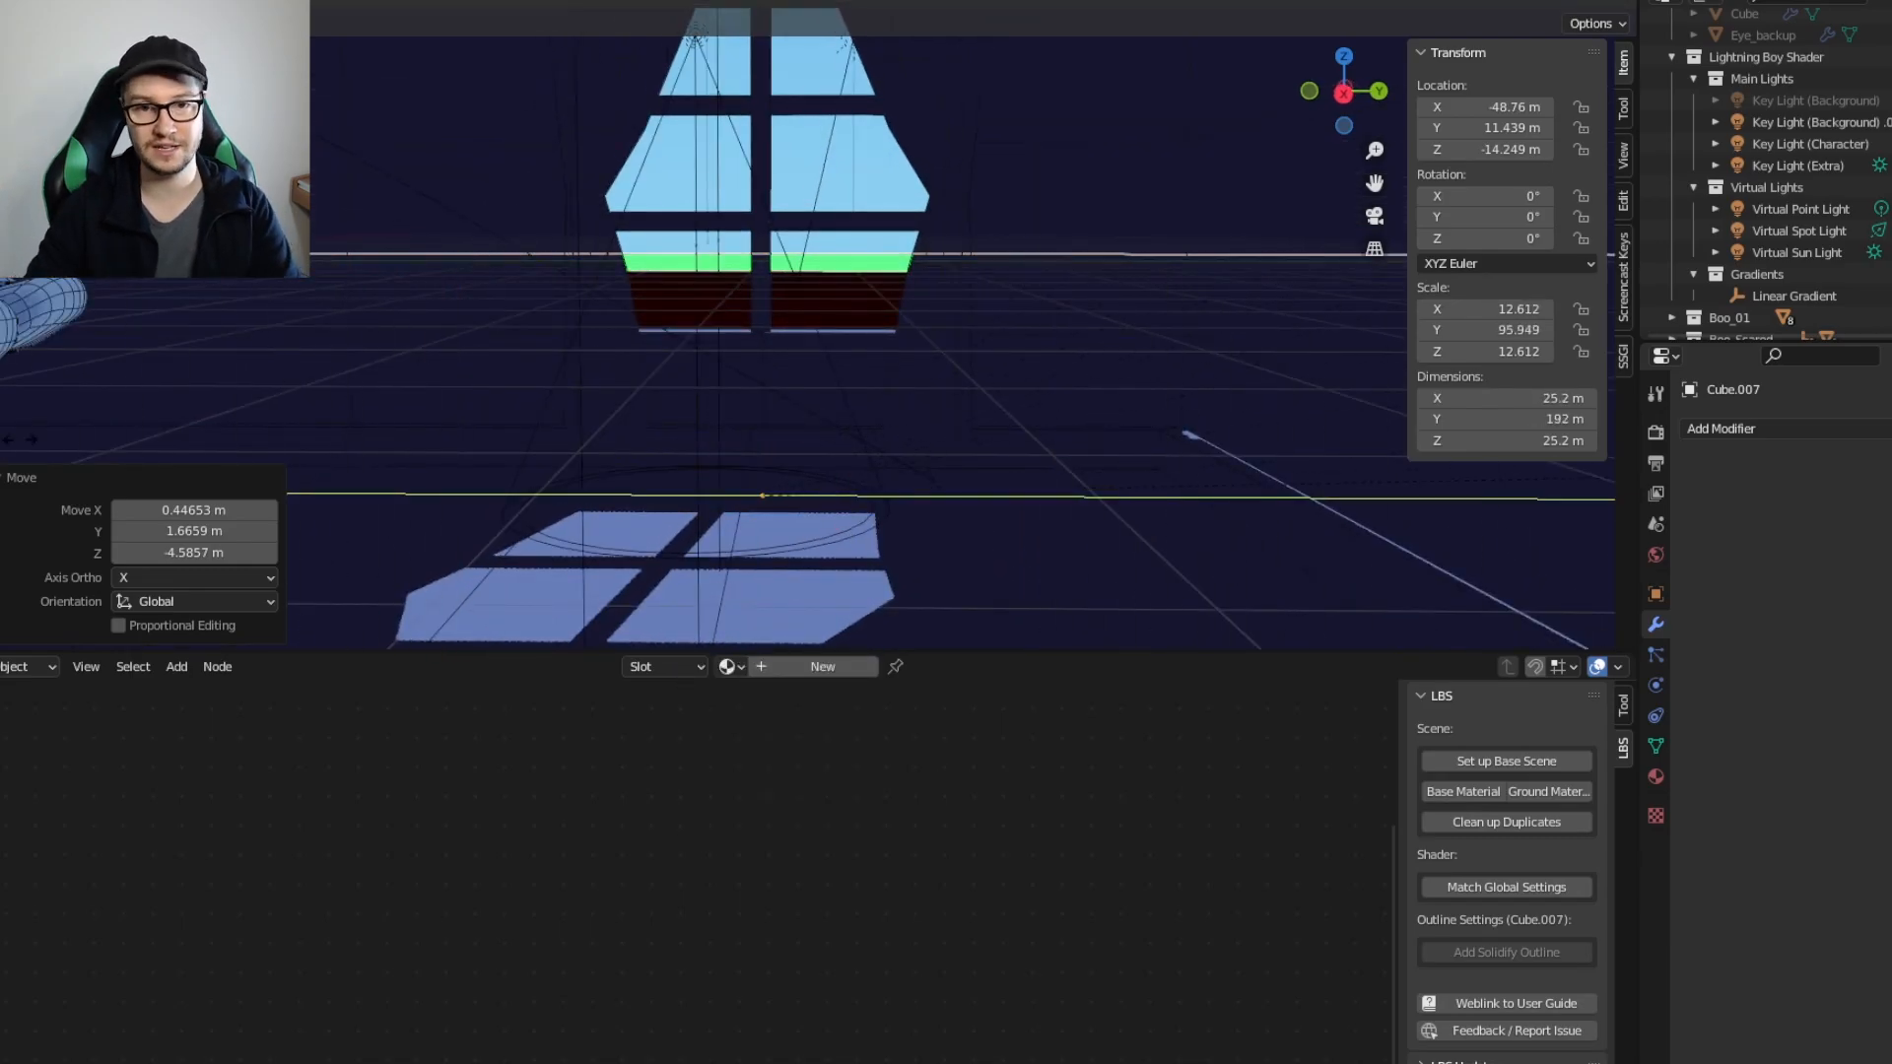
click(351, 439)
Step: Nudge the long outside ground strip slightly to fine-tune its position behind the window
middle_drag(818, 439, 853, 383)
key(g)
click(1115, 250)
Step: Duplicate the ground strip to the other side of the room and rotate the copy 90° about Z
key(shift+d)
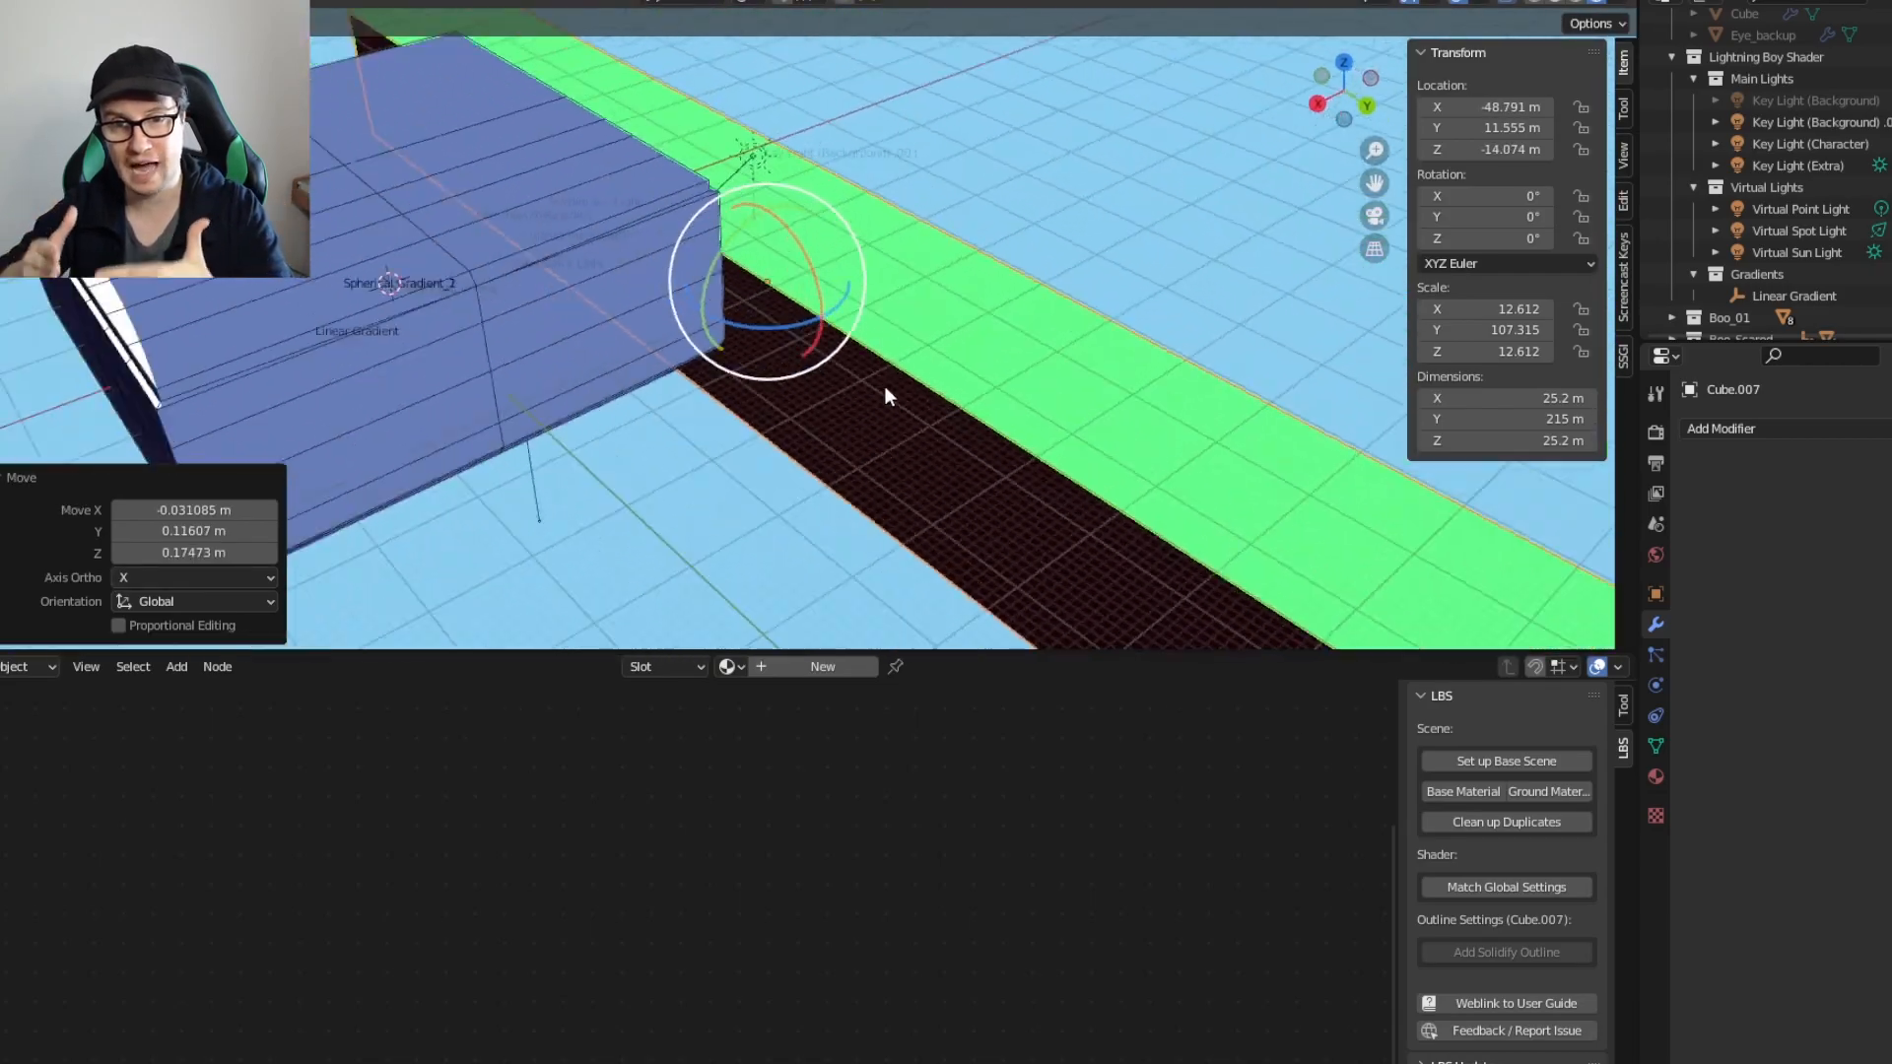
click(640, 398)
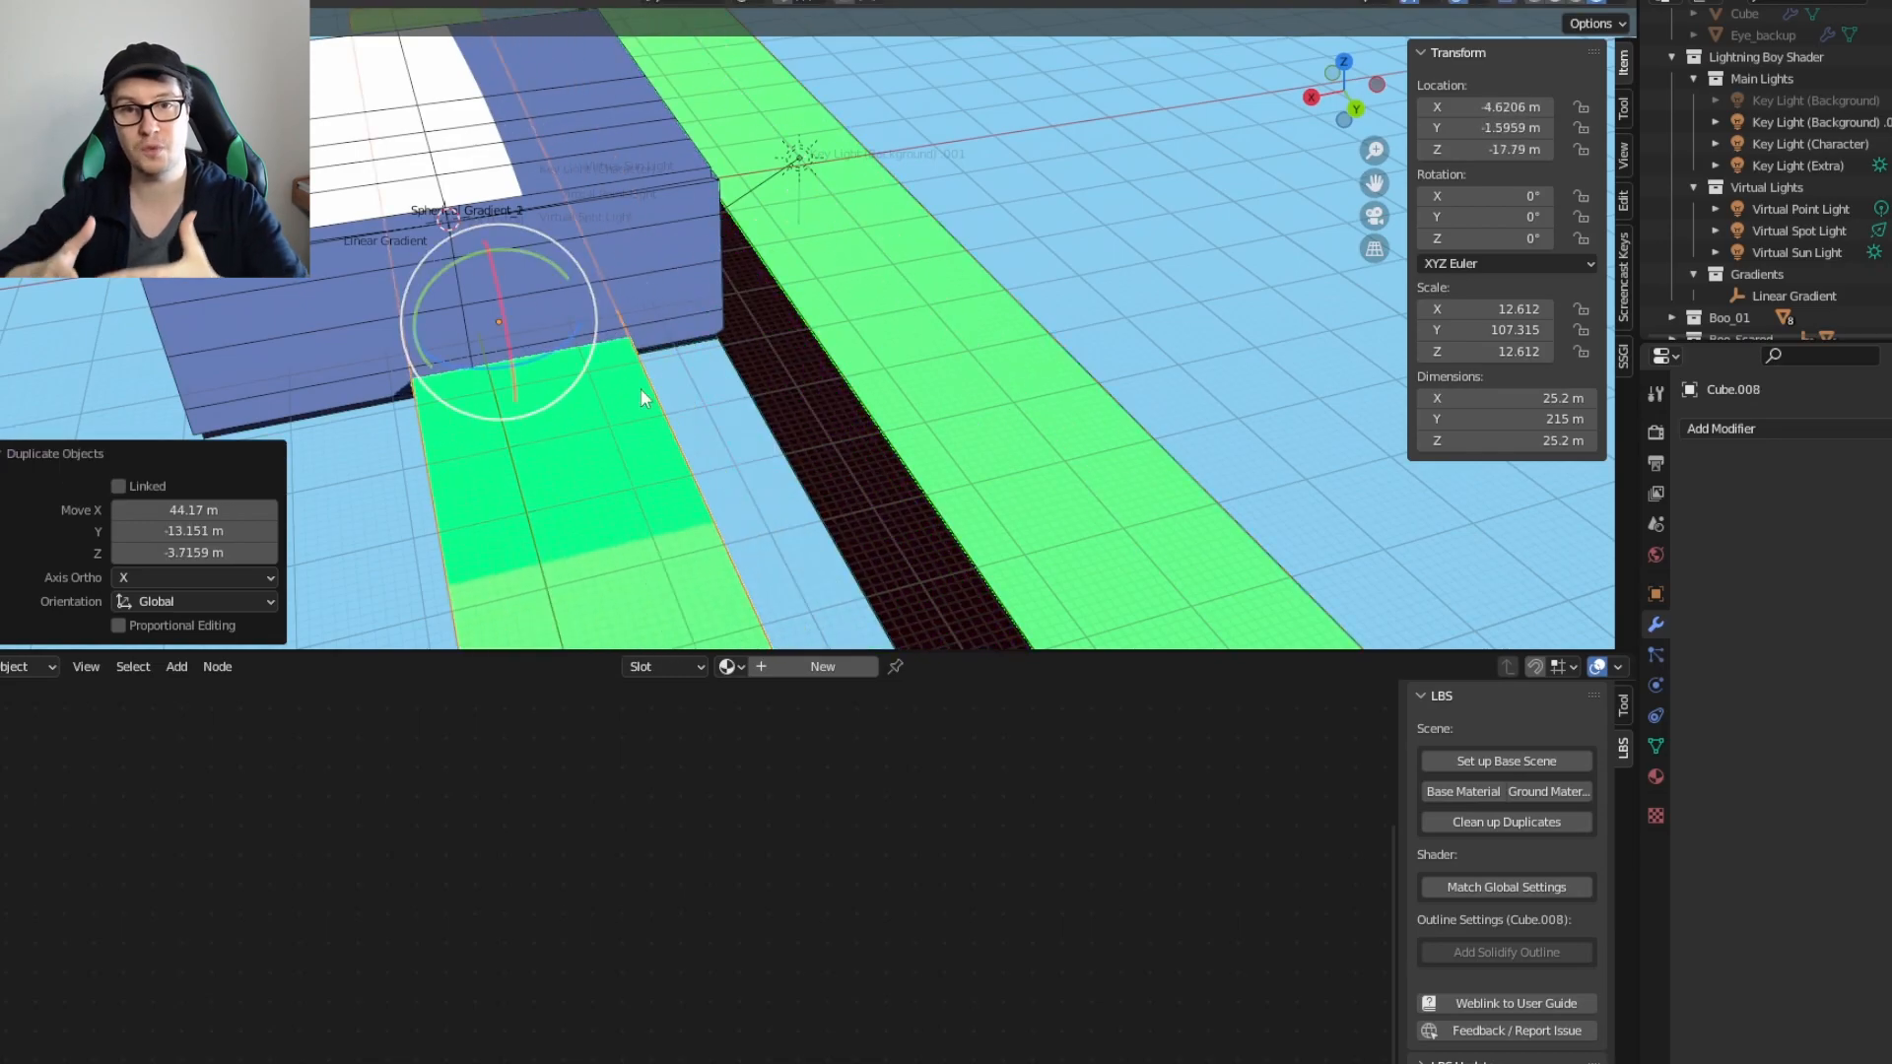
text(rz90)
key(Return)
Step: Move the rotated strip beside the room to about X -9.25 m, Y 43.99 m, Z -0.88 m
middle_drag(640, 387, 808, 280)
key(g)
click(1537, 260)
middle_drag(765, 345, 849, 363)
key(g)
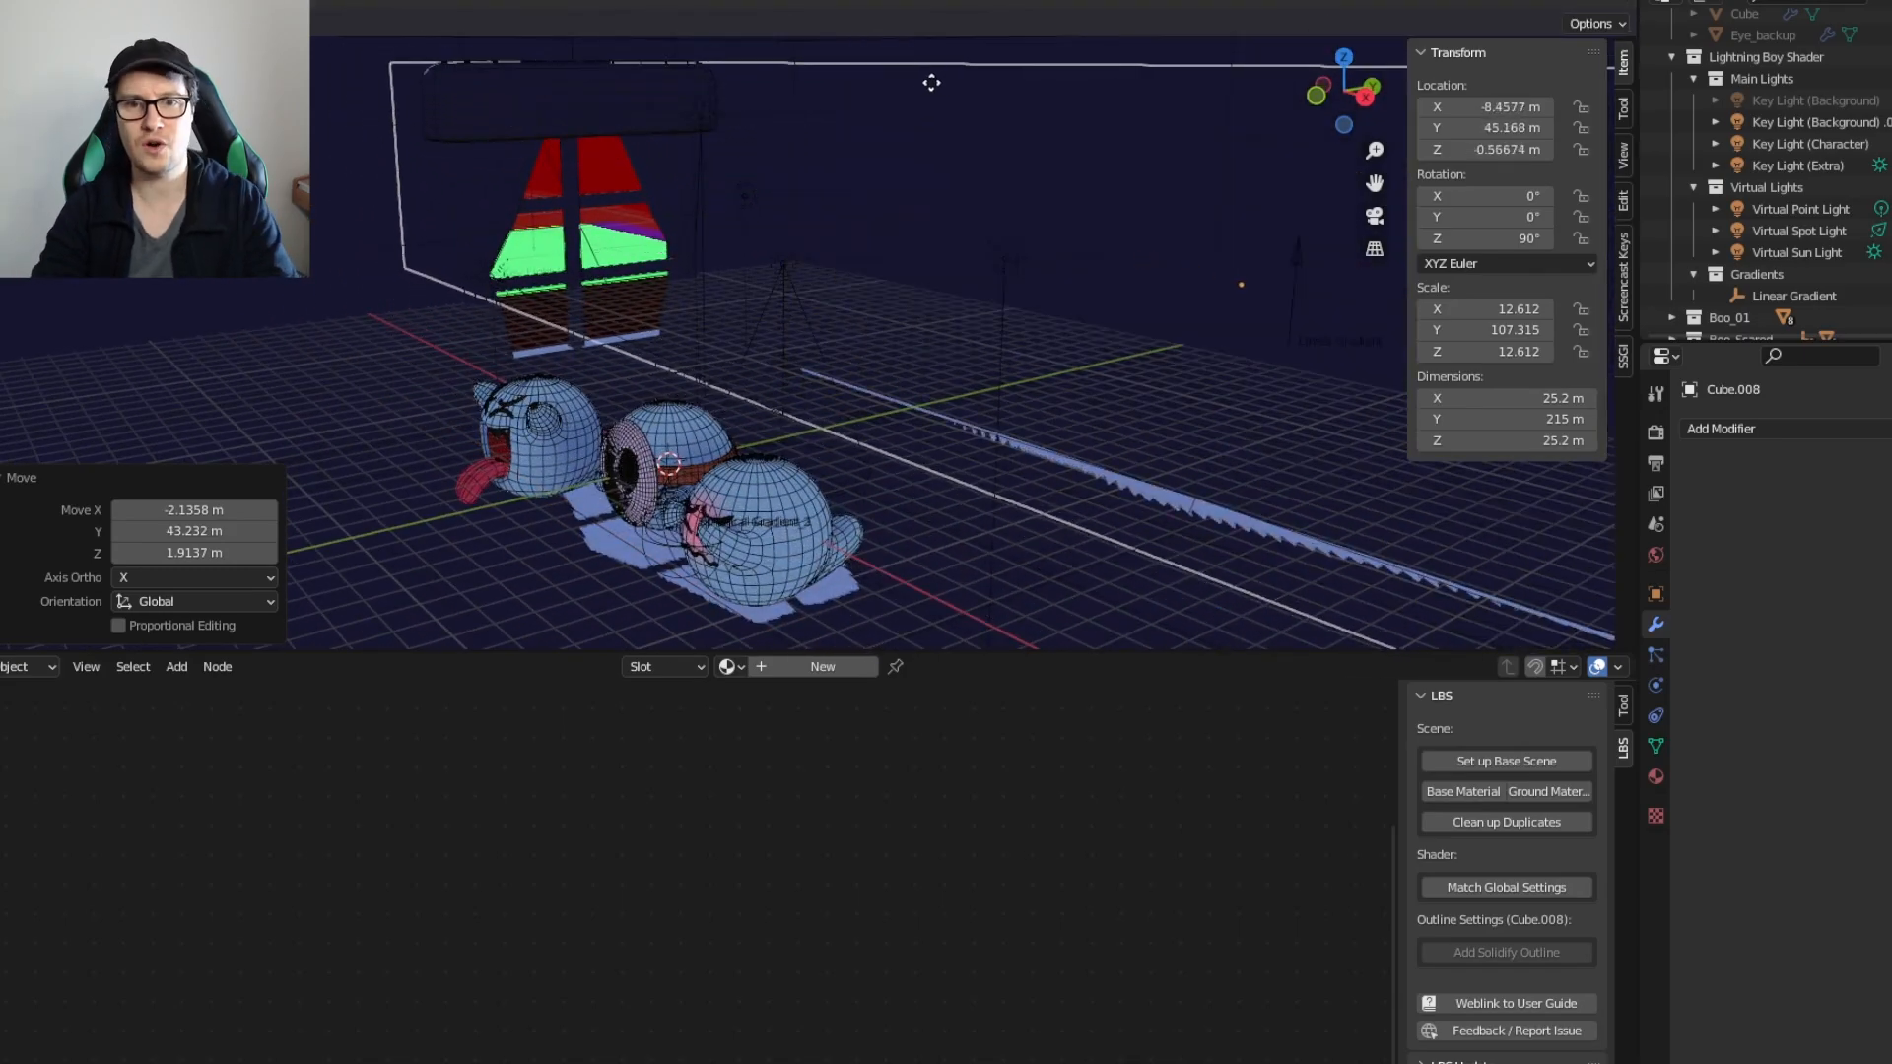
click(890, 91)
middle_drag(741, 239, 770, 295)
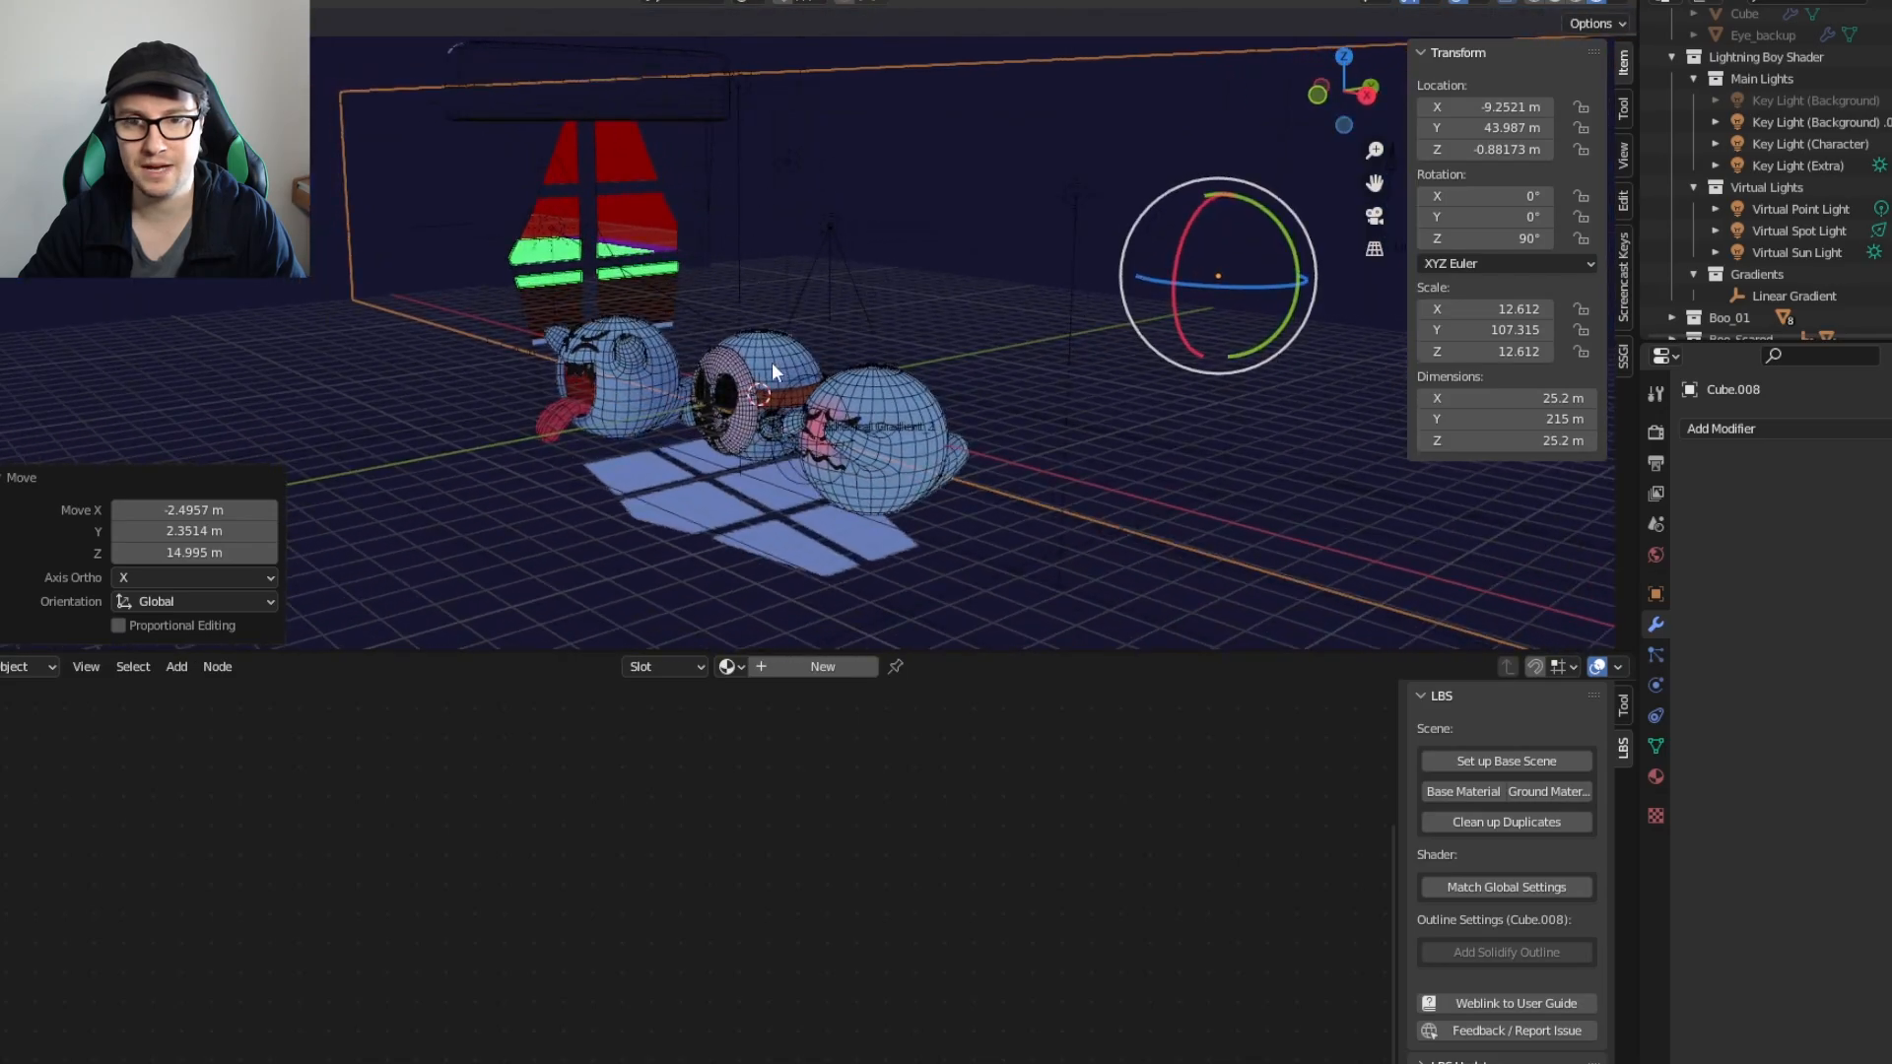
Step: Give the rotated strip a new Lightning Boy Shader base material
click(1786, 434)
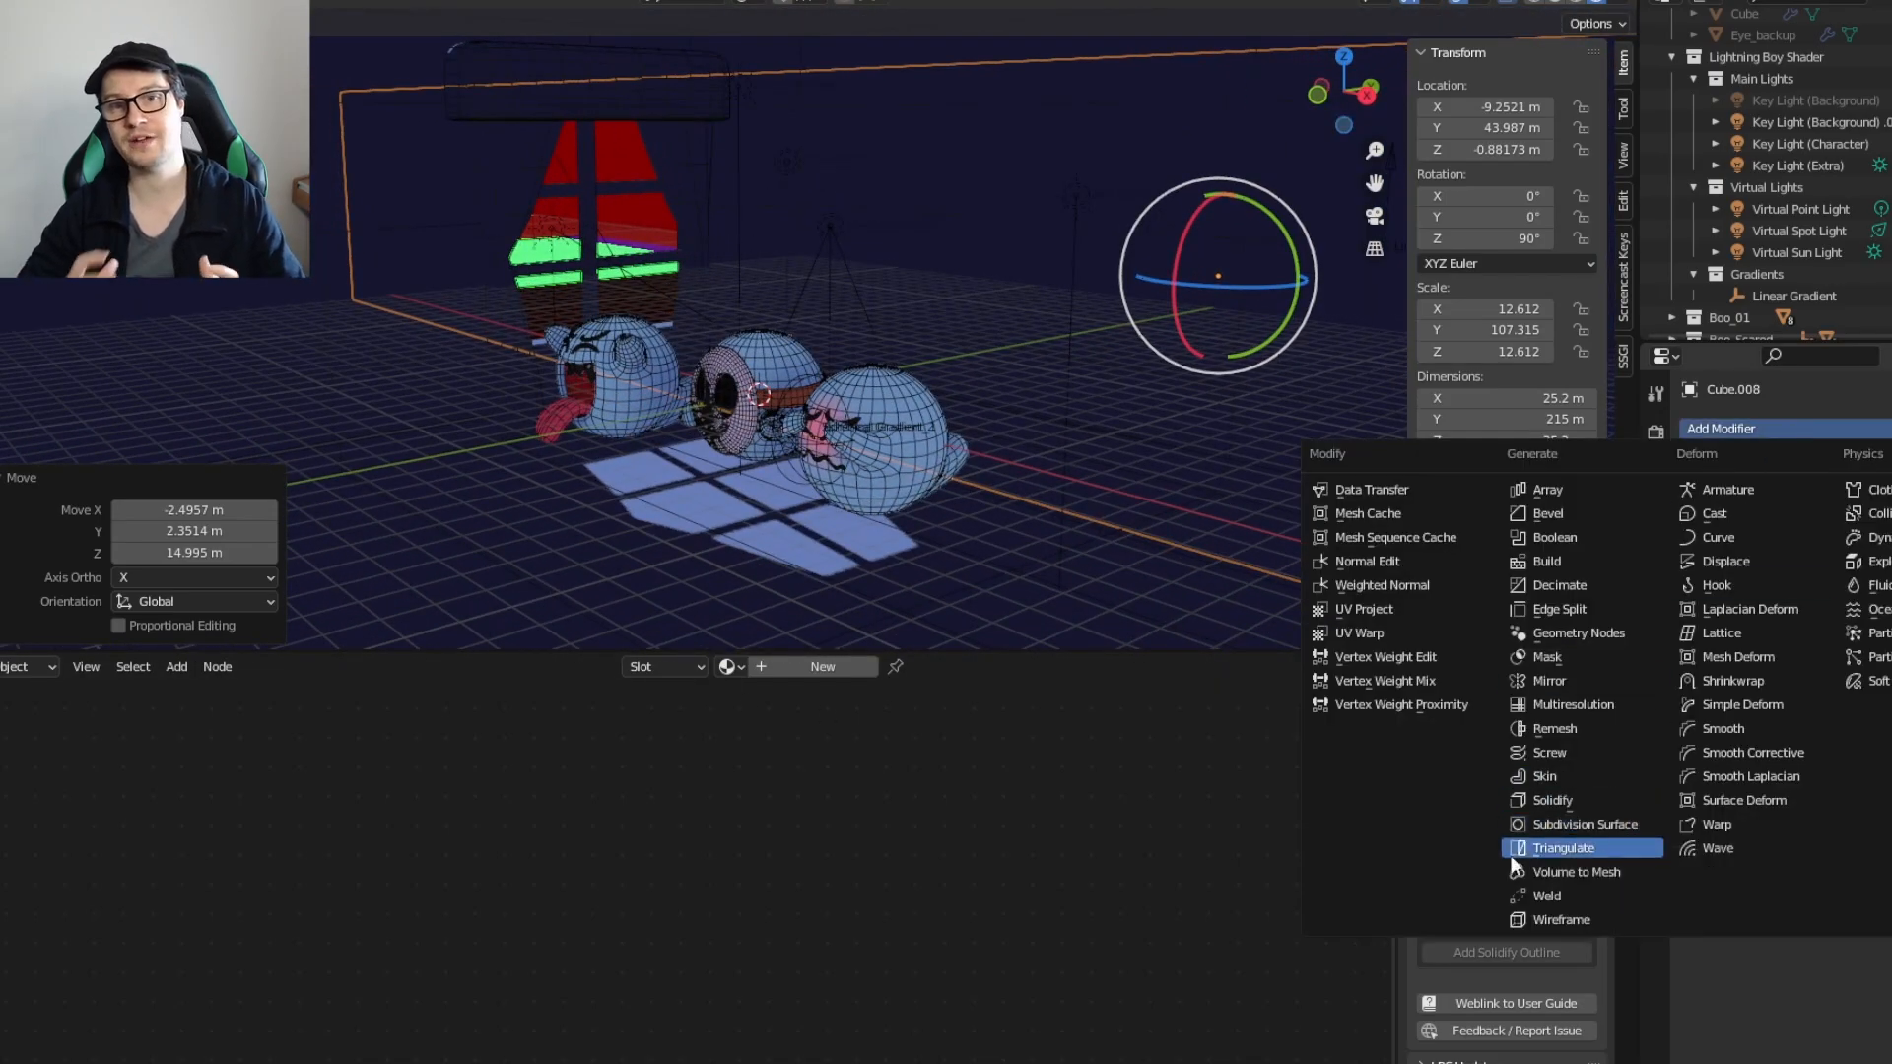
key(Escape)
click(1656, 777)
click(1692, 520)
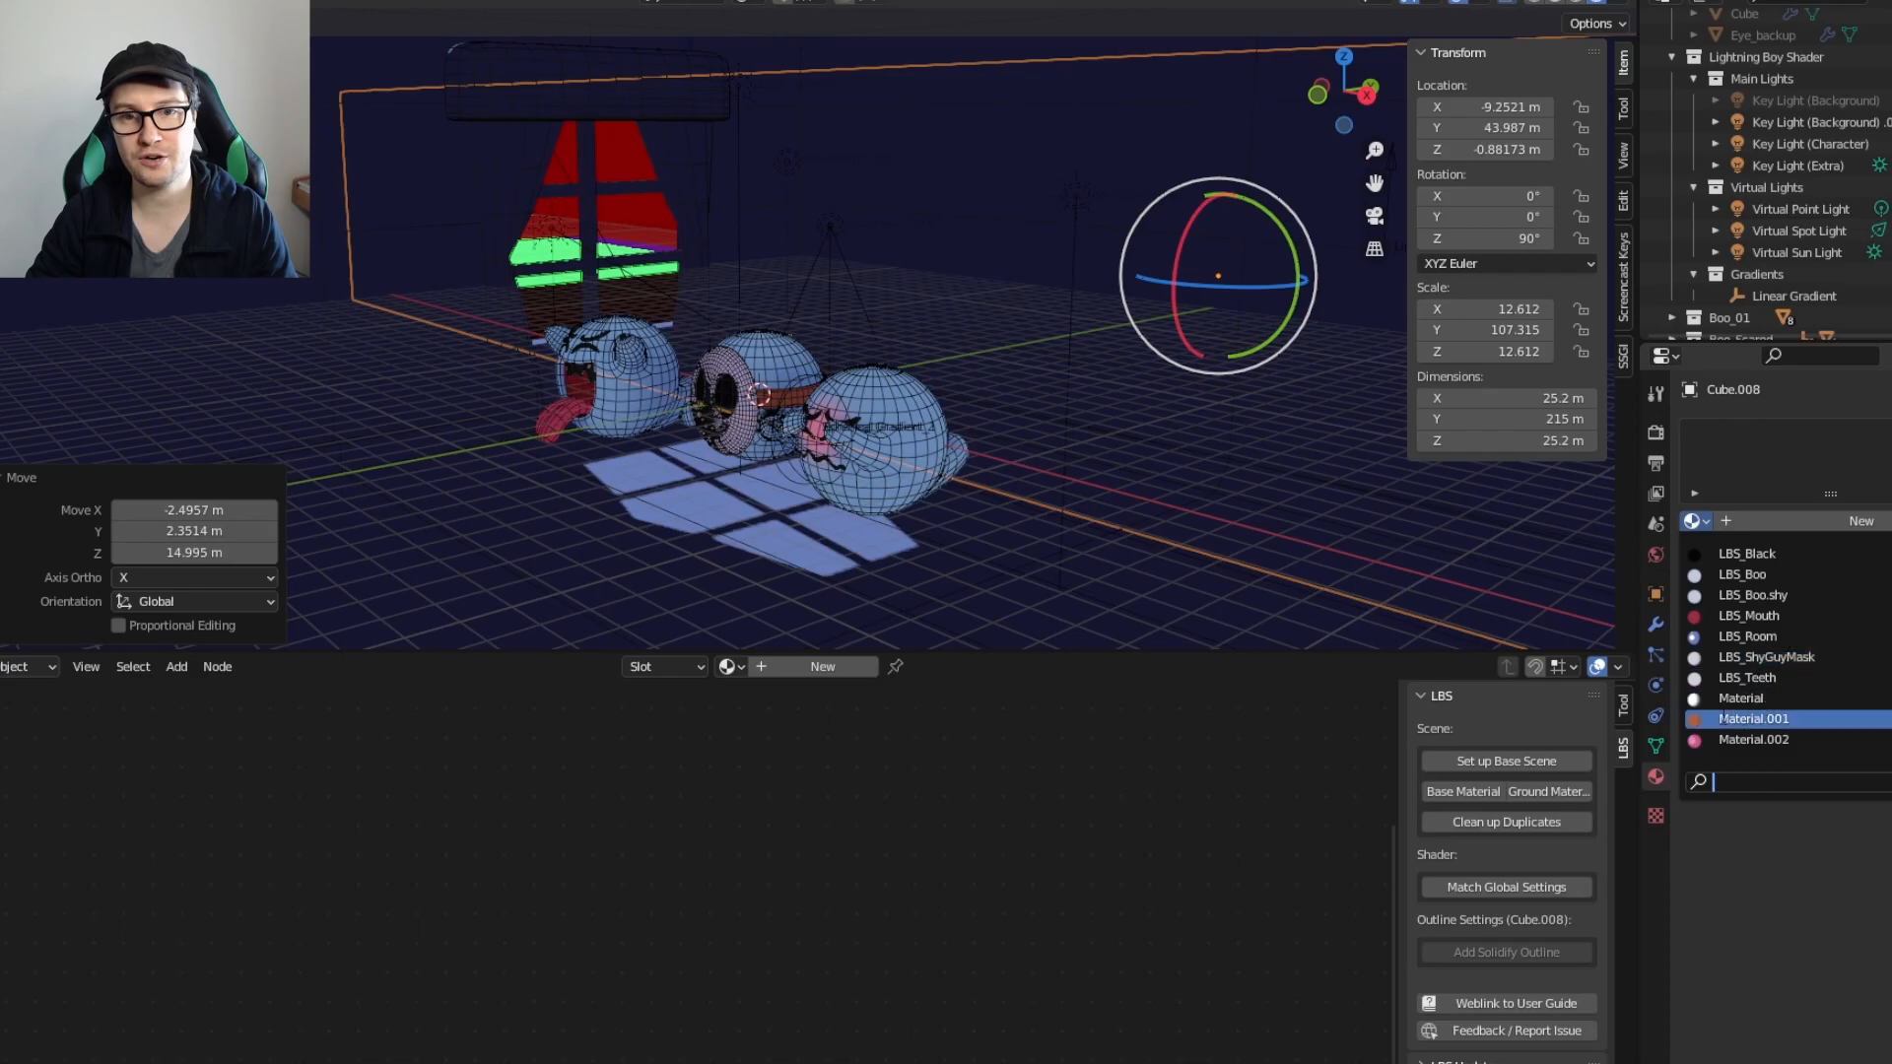
click(1455, 791)
Step: Delete the Specular and Key Light nodes from the rotated strip's material, keeping only the Color layer
middle_drag(1079, 916, 909, 919)
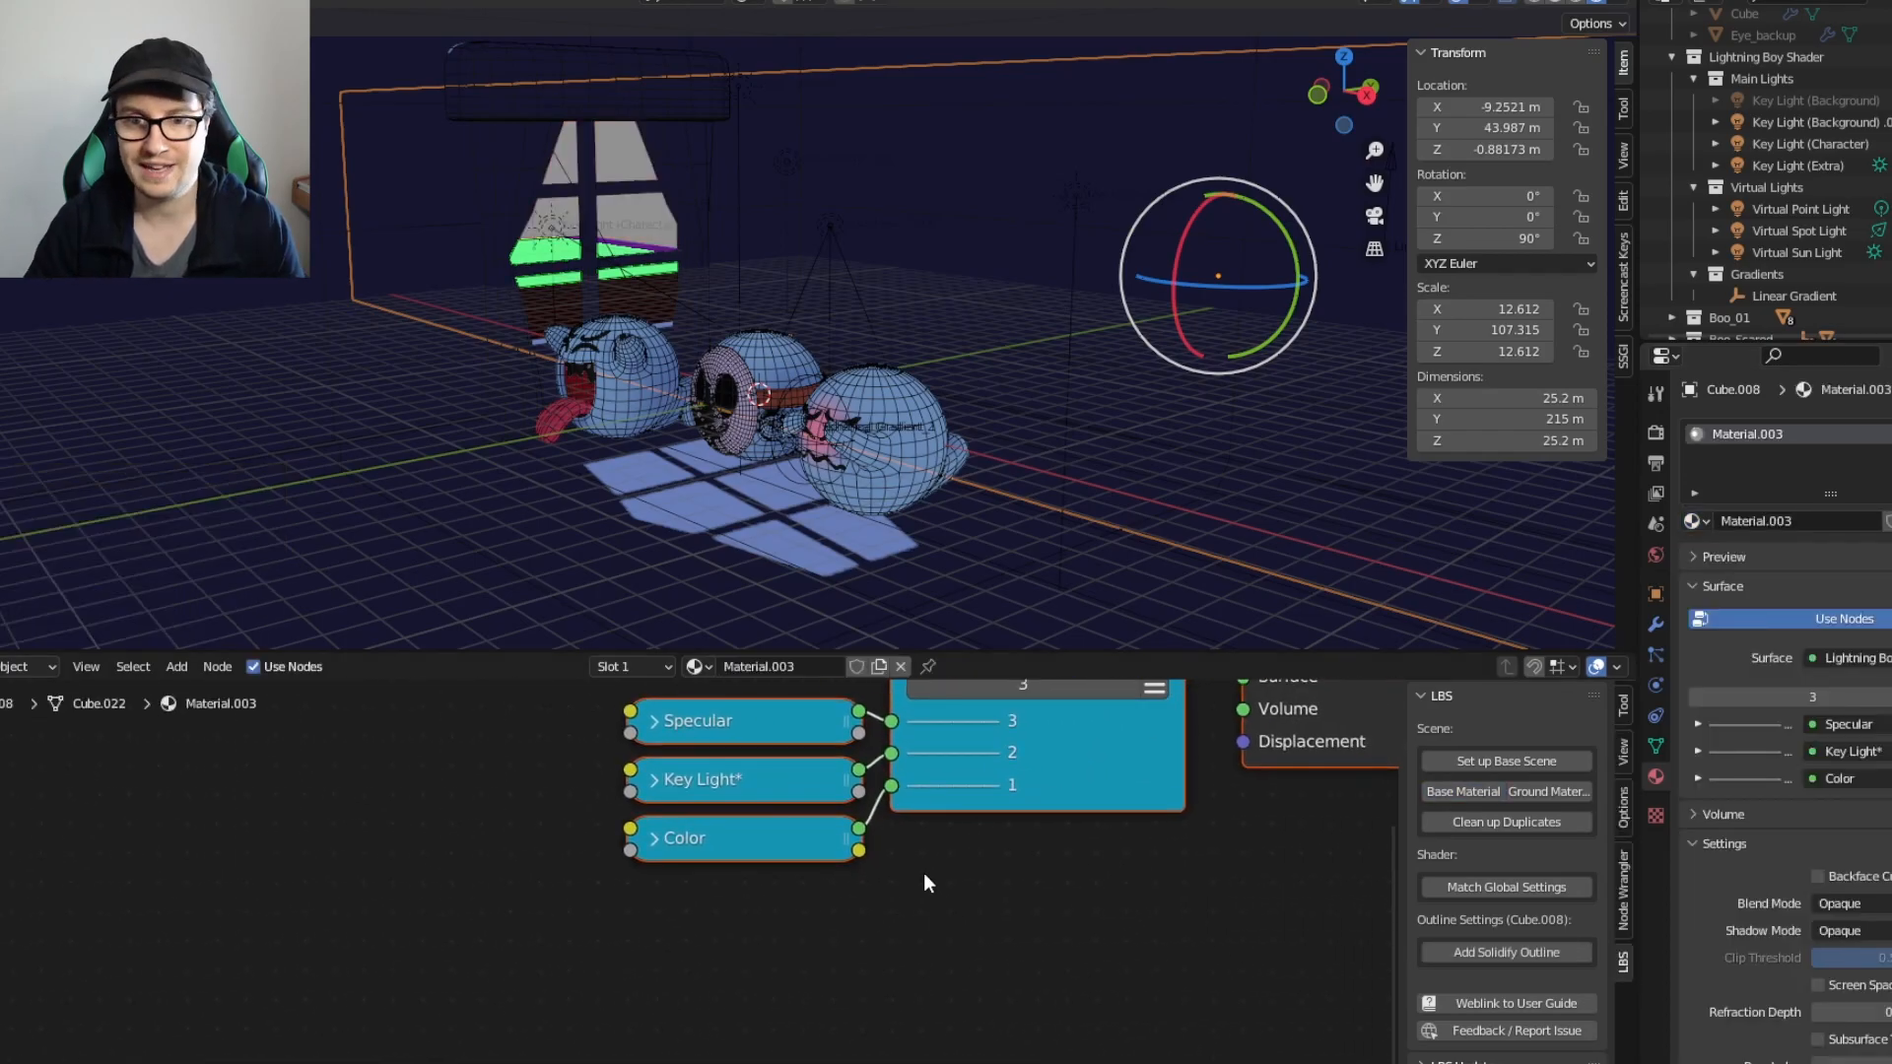
drag(541, 718, 727, 791)
key(x)
Step: Show the Color node's hidden inputs, set its opacity to 0, and set the material's blend mode to Alpha Hashed
click(655, 838)
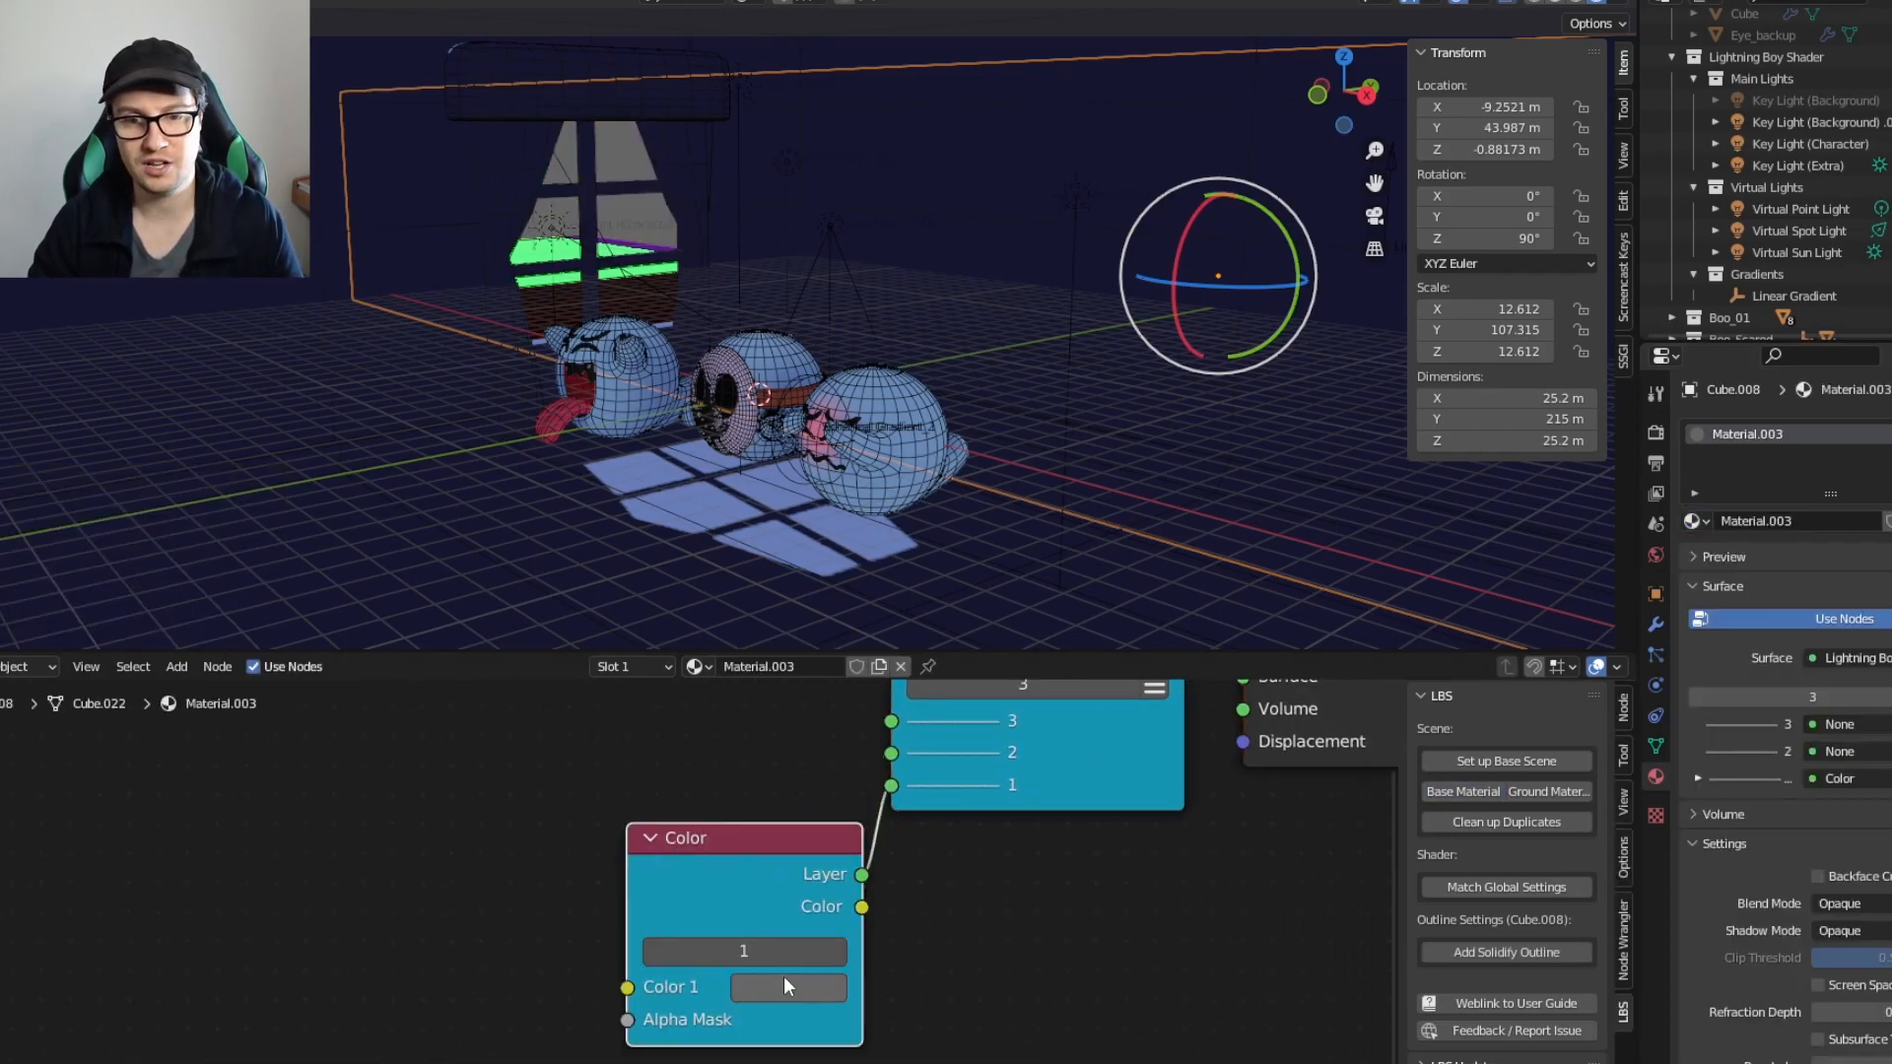
key(h)
key(h)
key(ctrl+h)
click(1108, 768)
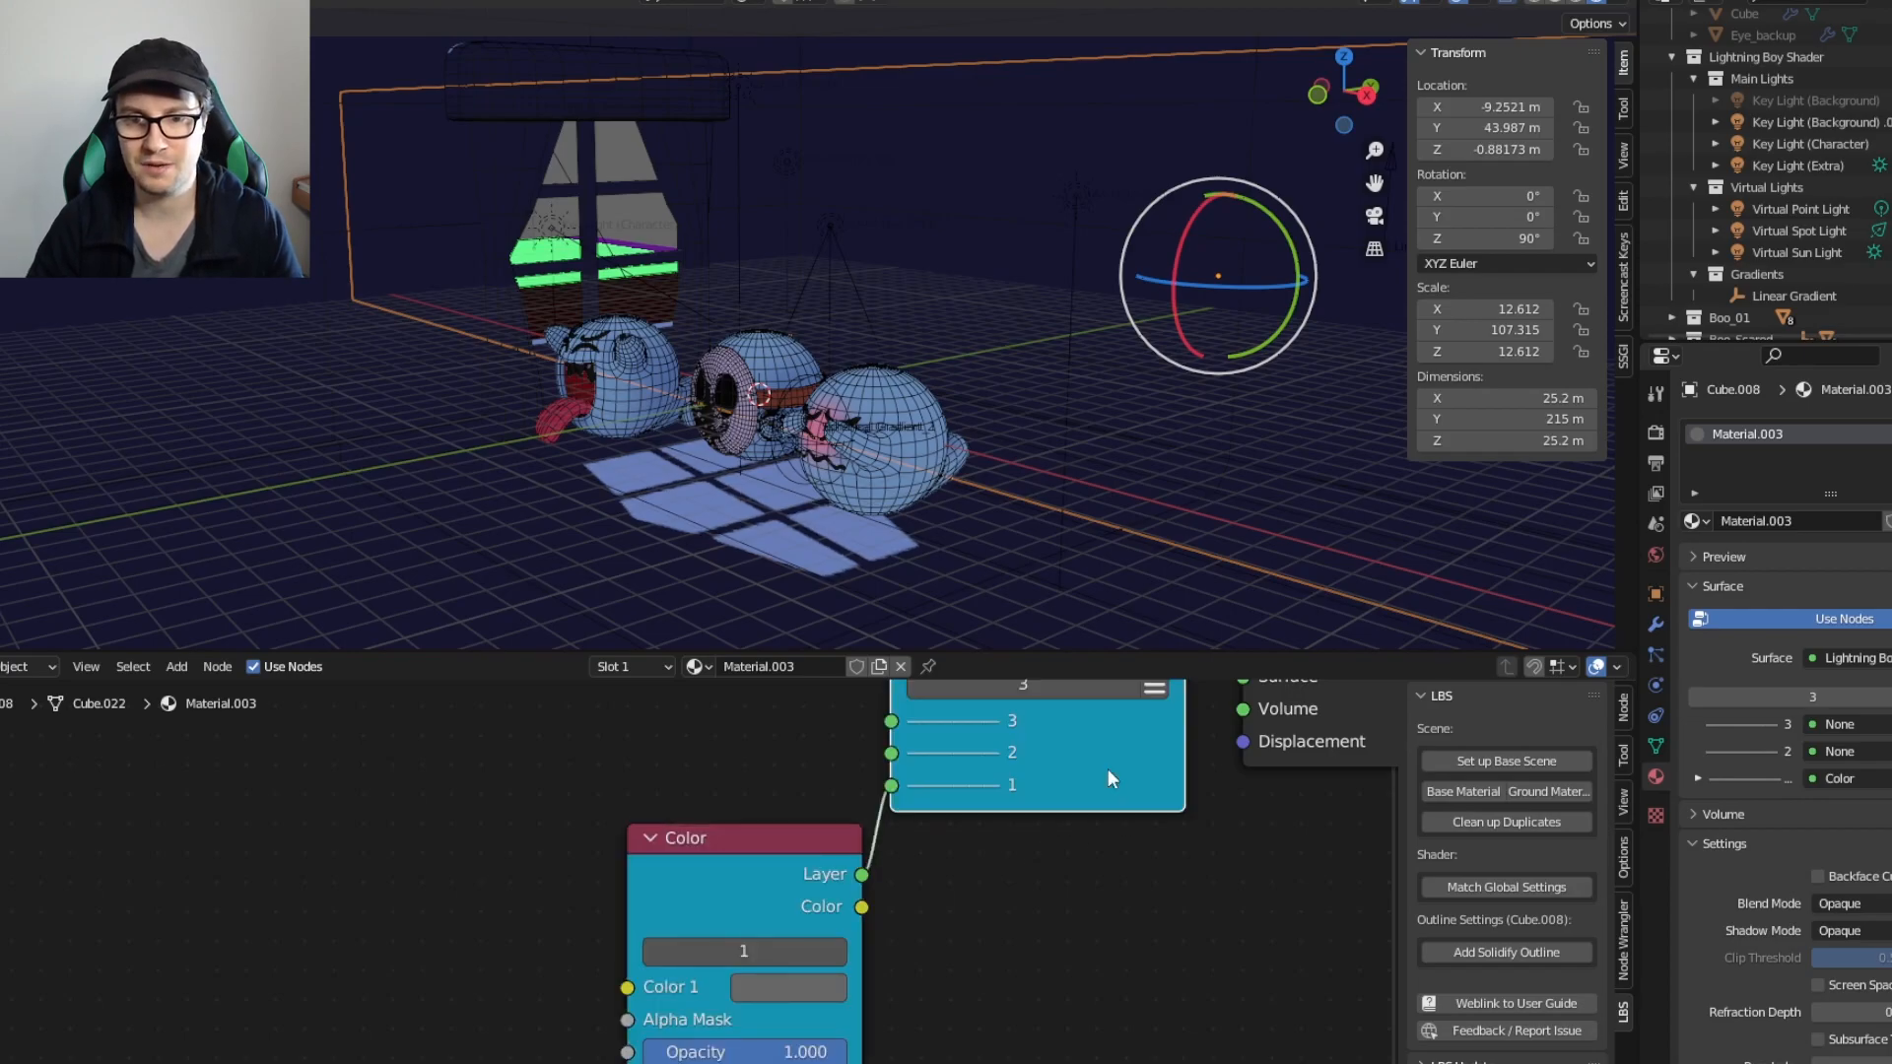
middle_drag(798, 1057, 790, 1025)
drag(792, 1032, 670, 1032)
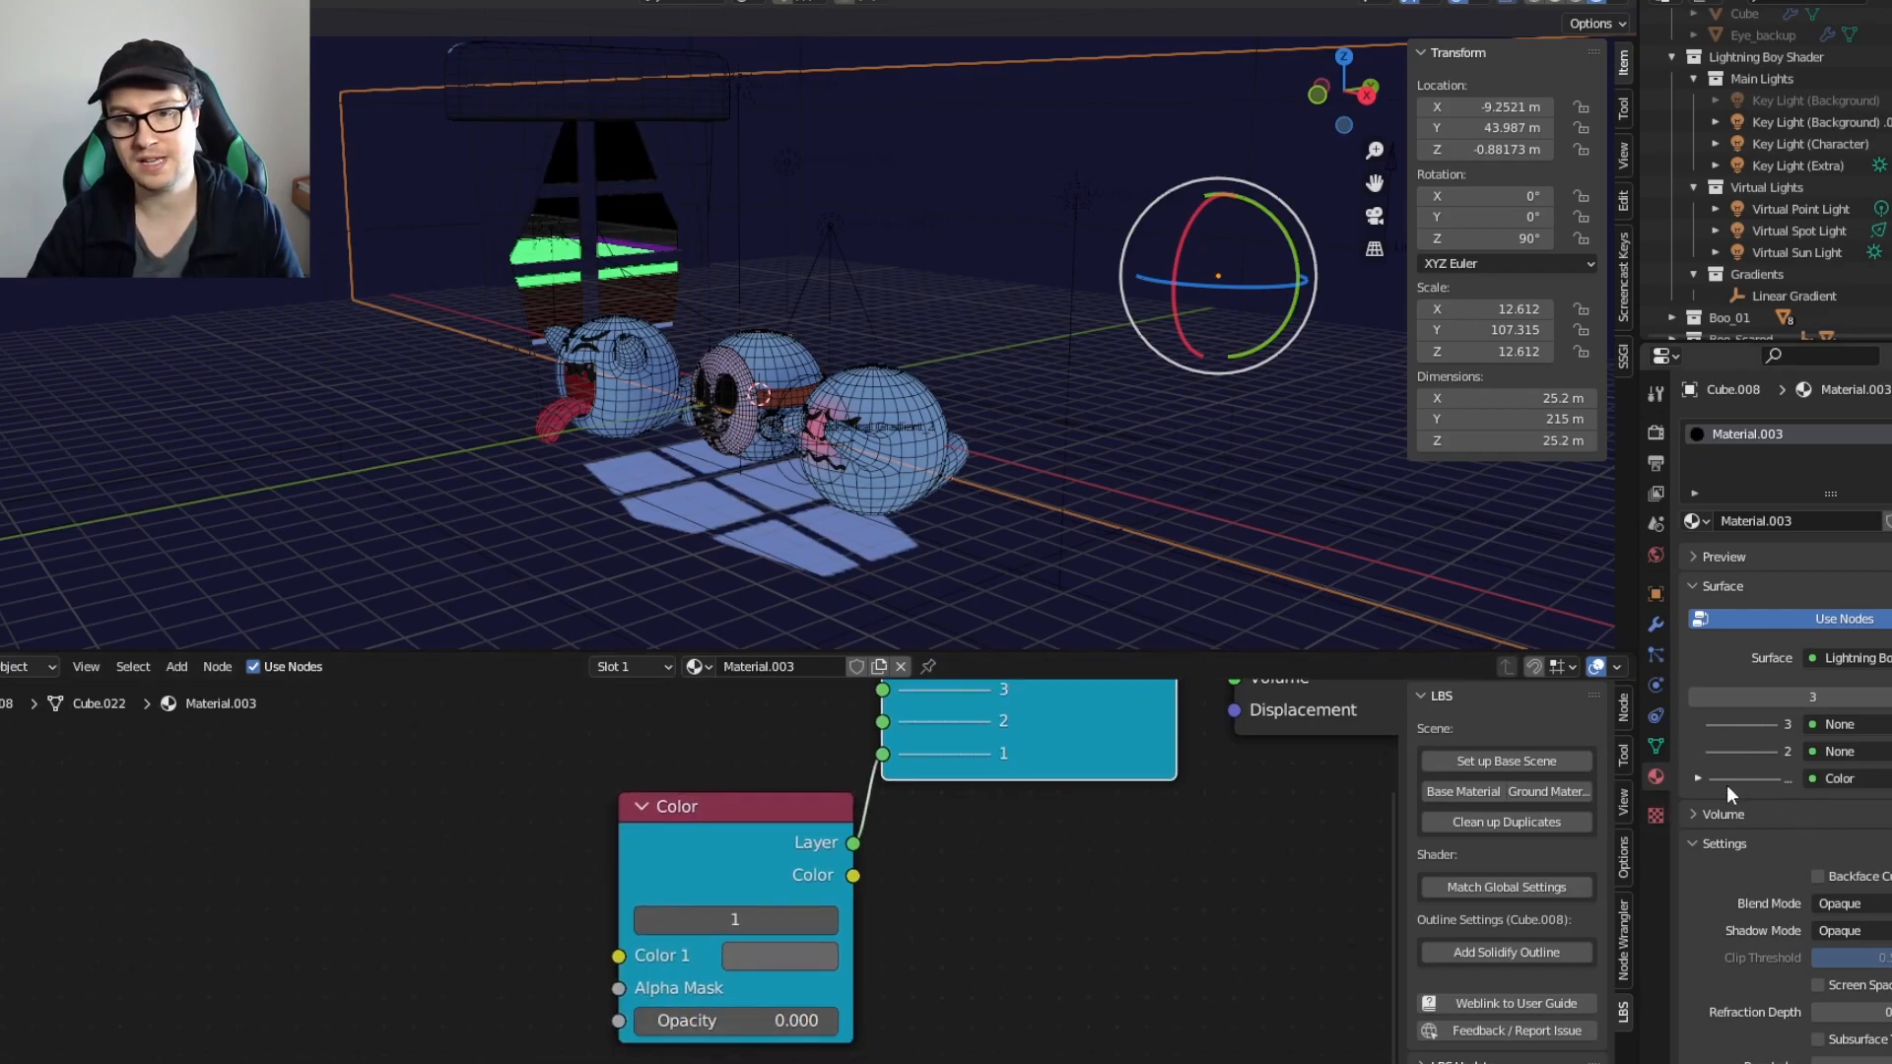
click(1851, 903)
click(1880, 983)
Step: Rename the rotated strip's transparent material as LBS_InvisibleSHadowCaster
middle_drag(1330, 498, 1516, 525)
click(575, 465)
scroll(575, 466, down, 1)
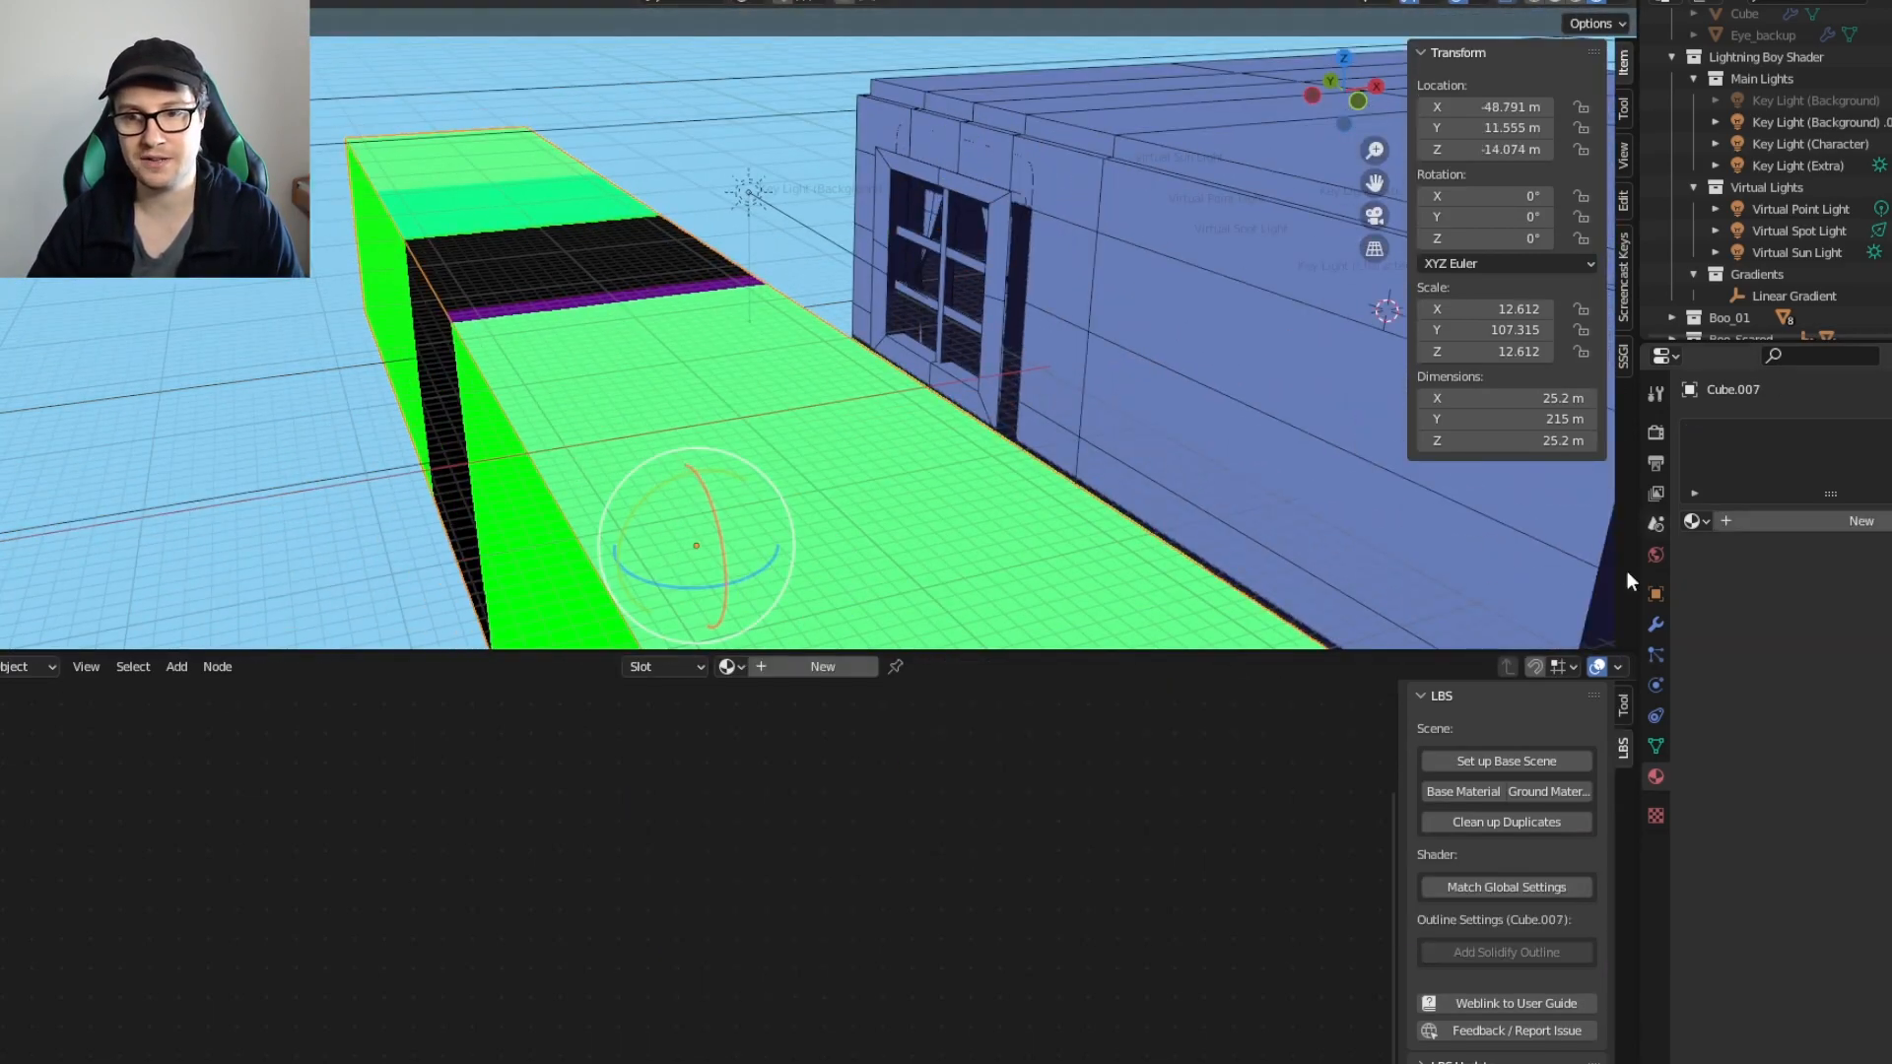
click(806, 223)
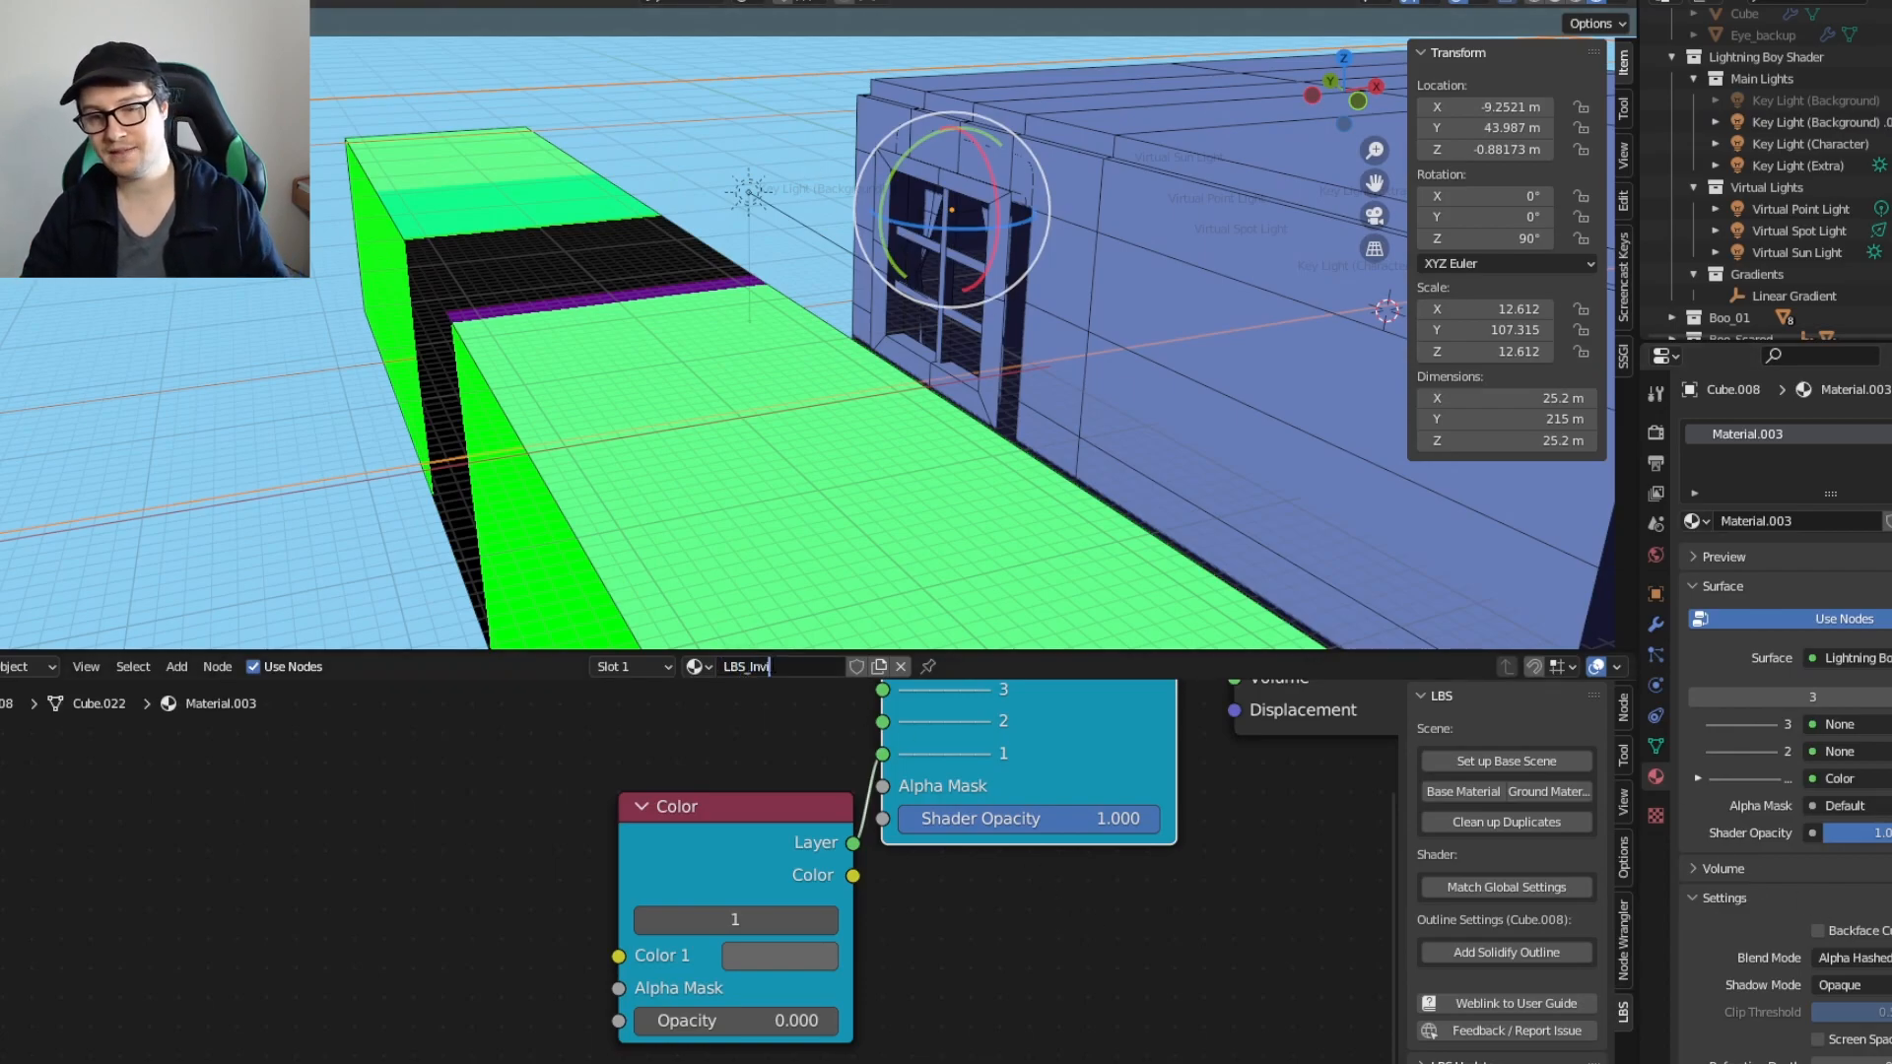
text(ster)
key(Return)
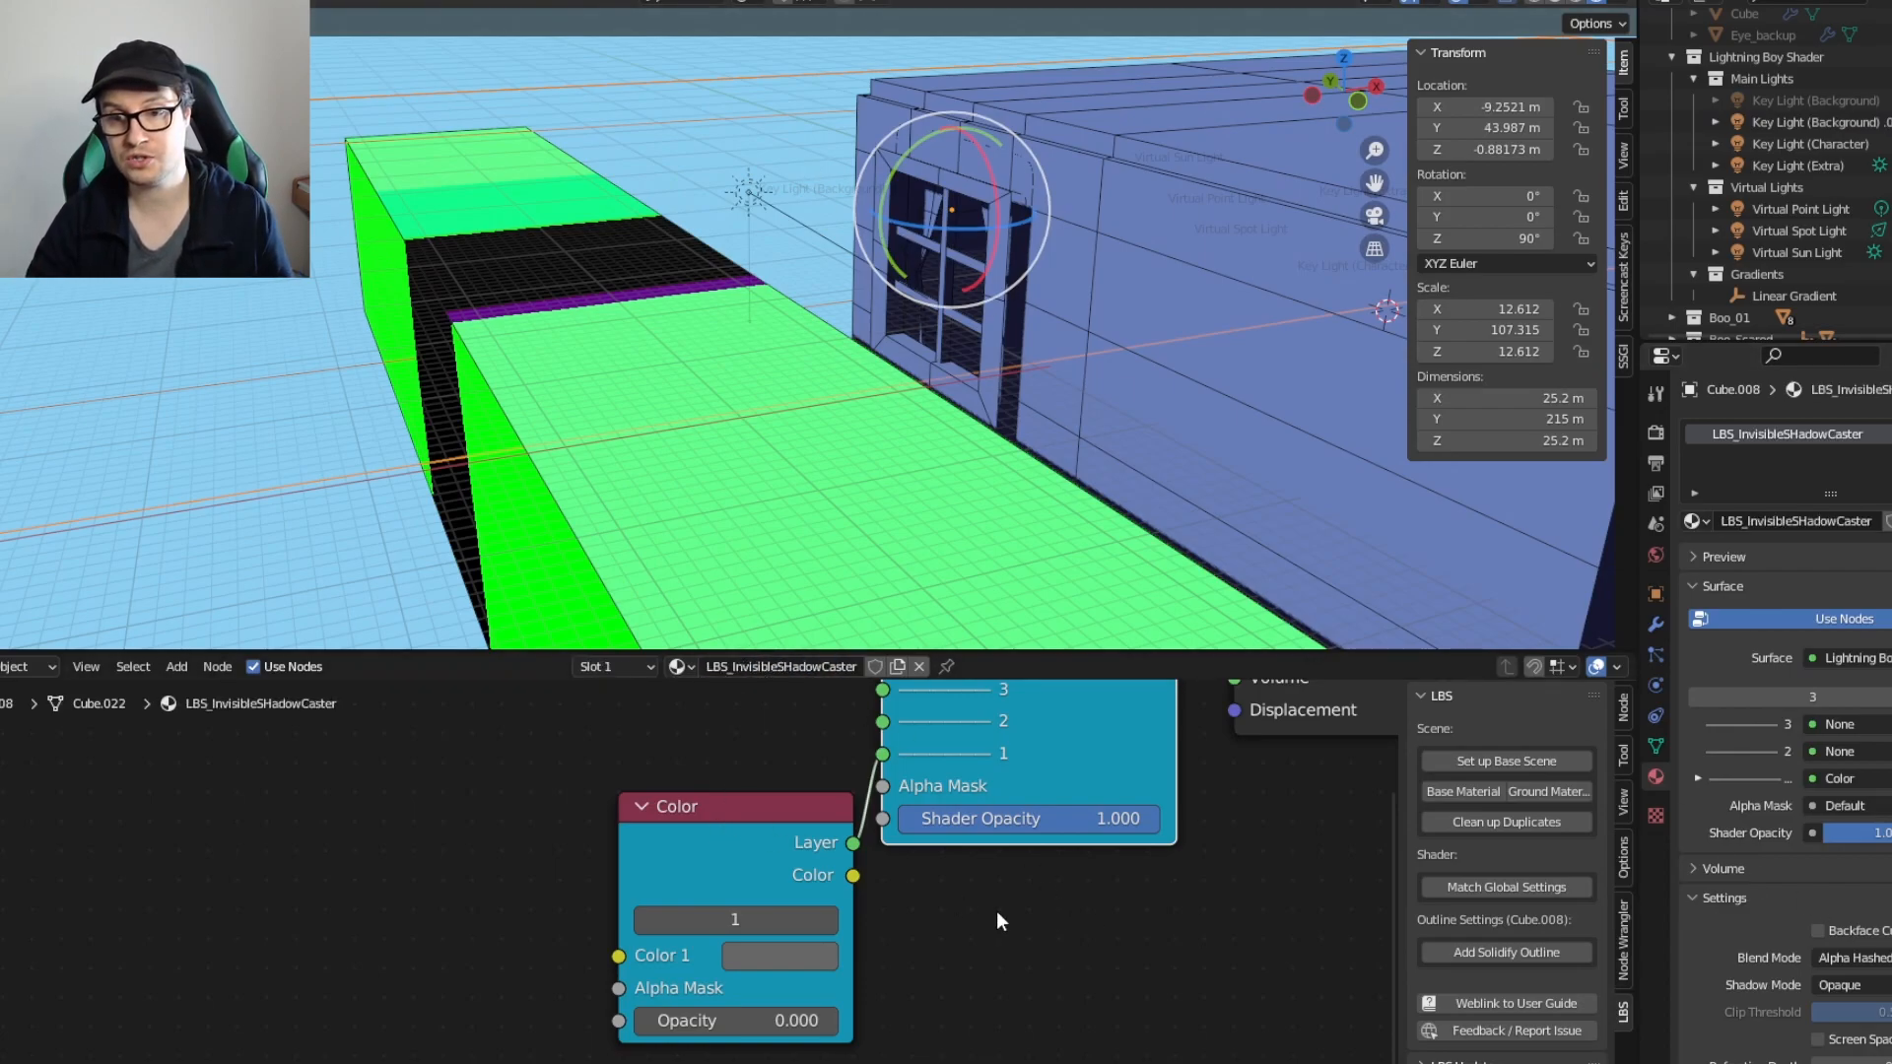
Step: Assign the invisible shadow caster material to the original ground strip and rename the material LBS_InvisibleShaadowCaster
click(674, 507)
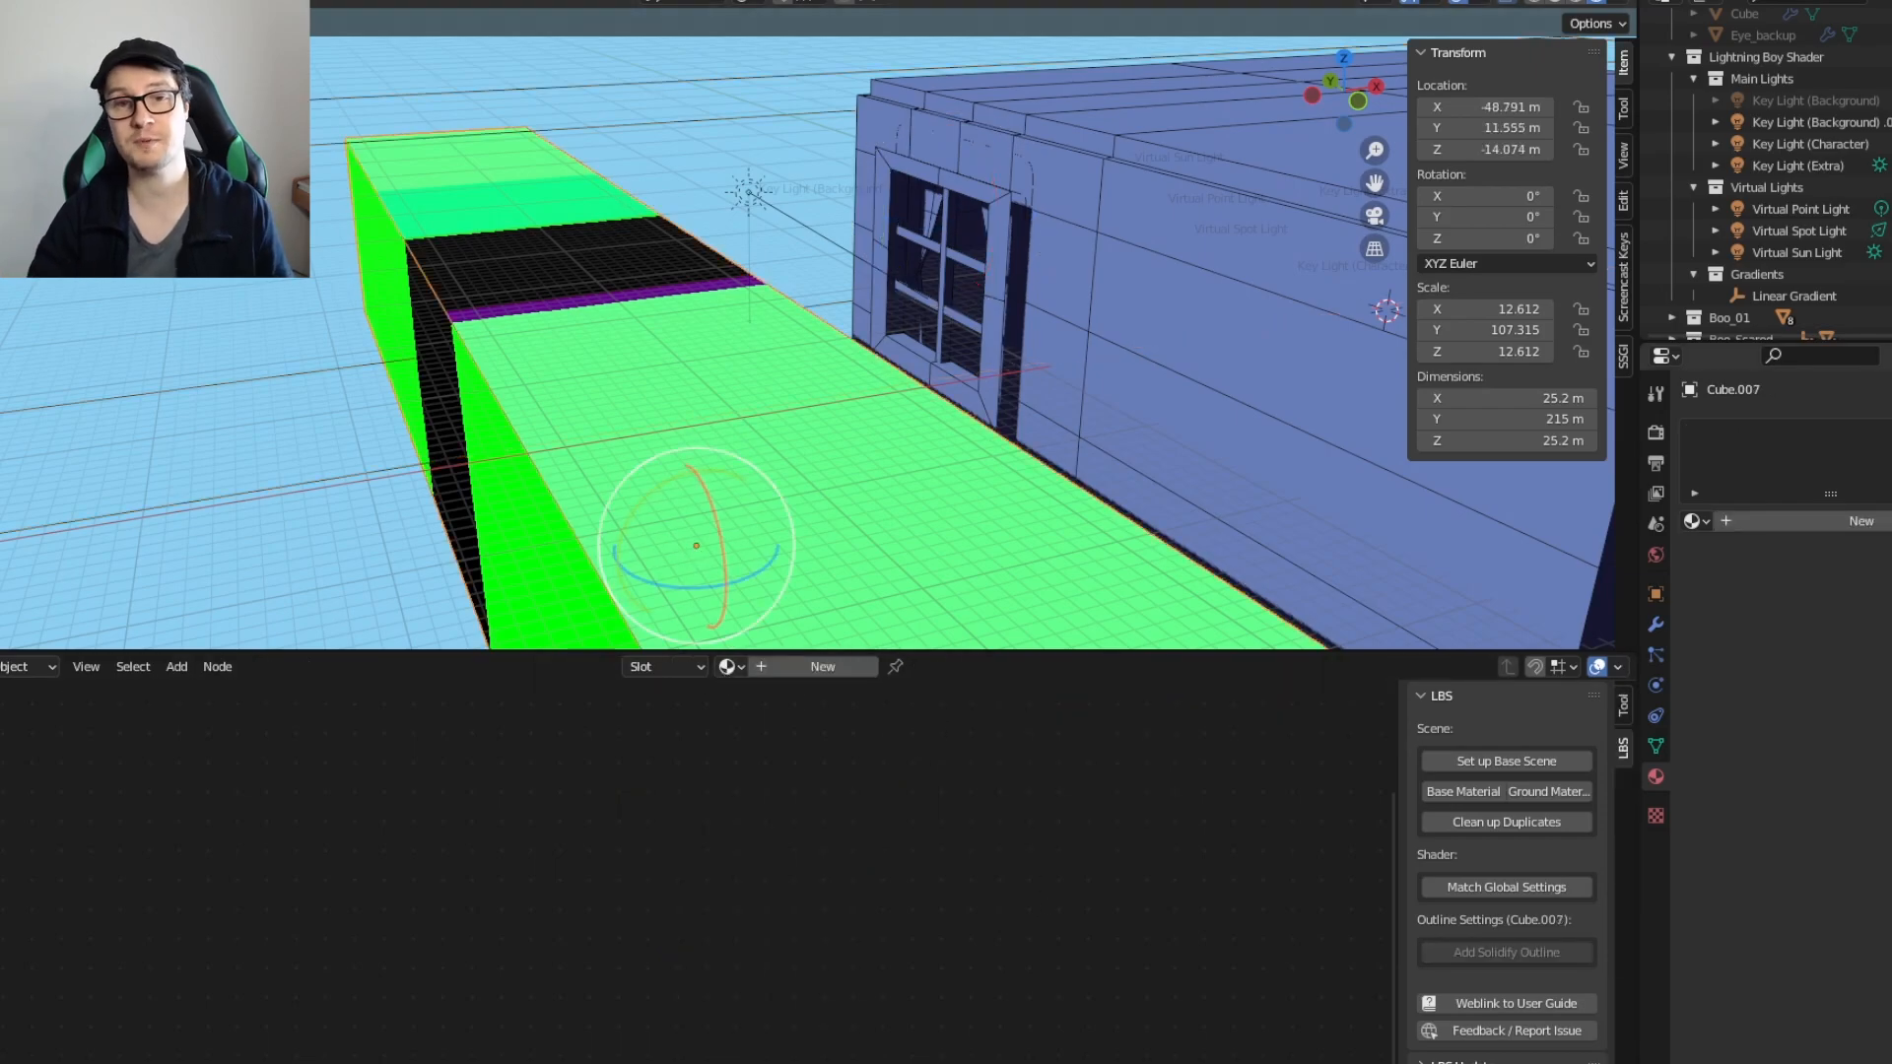
click(1888, 430)
click(1695, 521)
click(1788, 615)
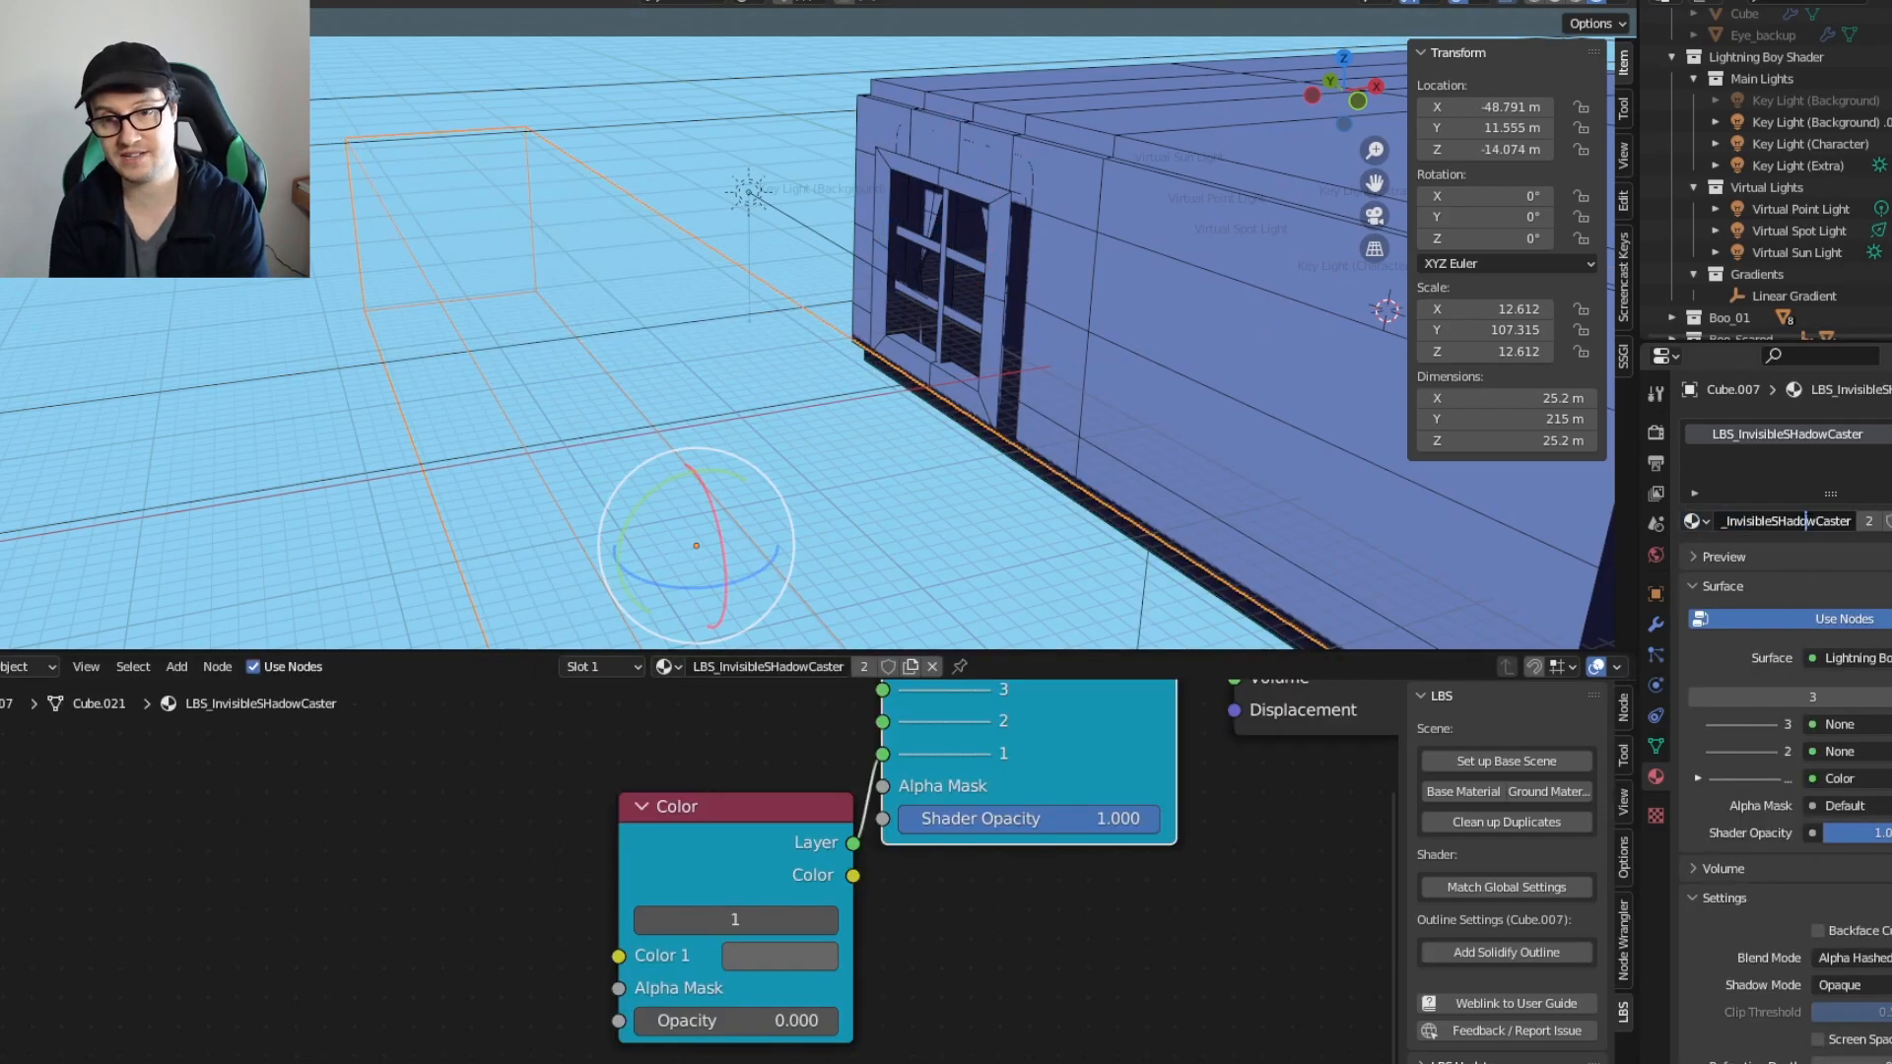
key(Return)
click(824, 269)
middle_drag(823, 269, 990, 341)
scroll(694, 364, up, 4)
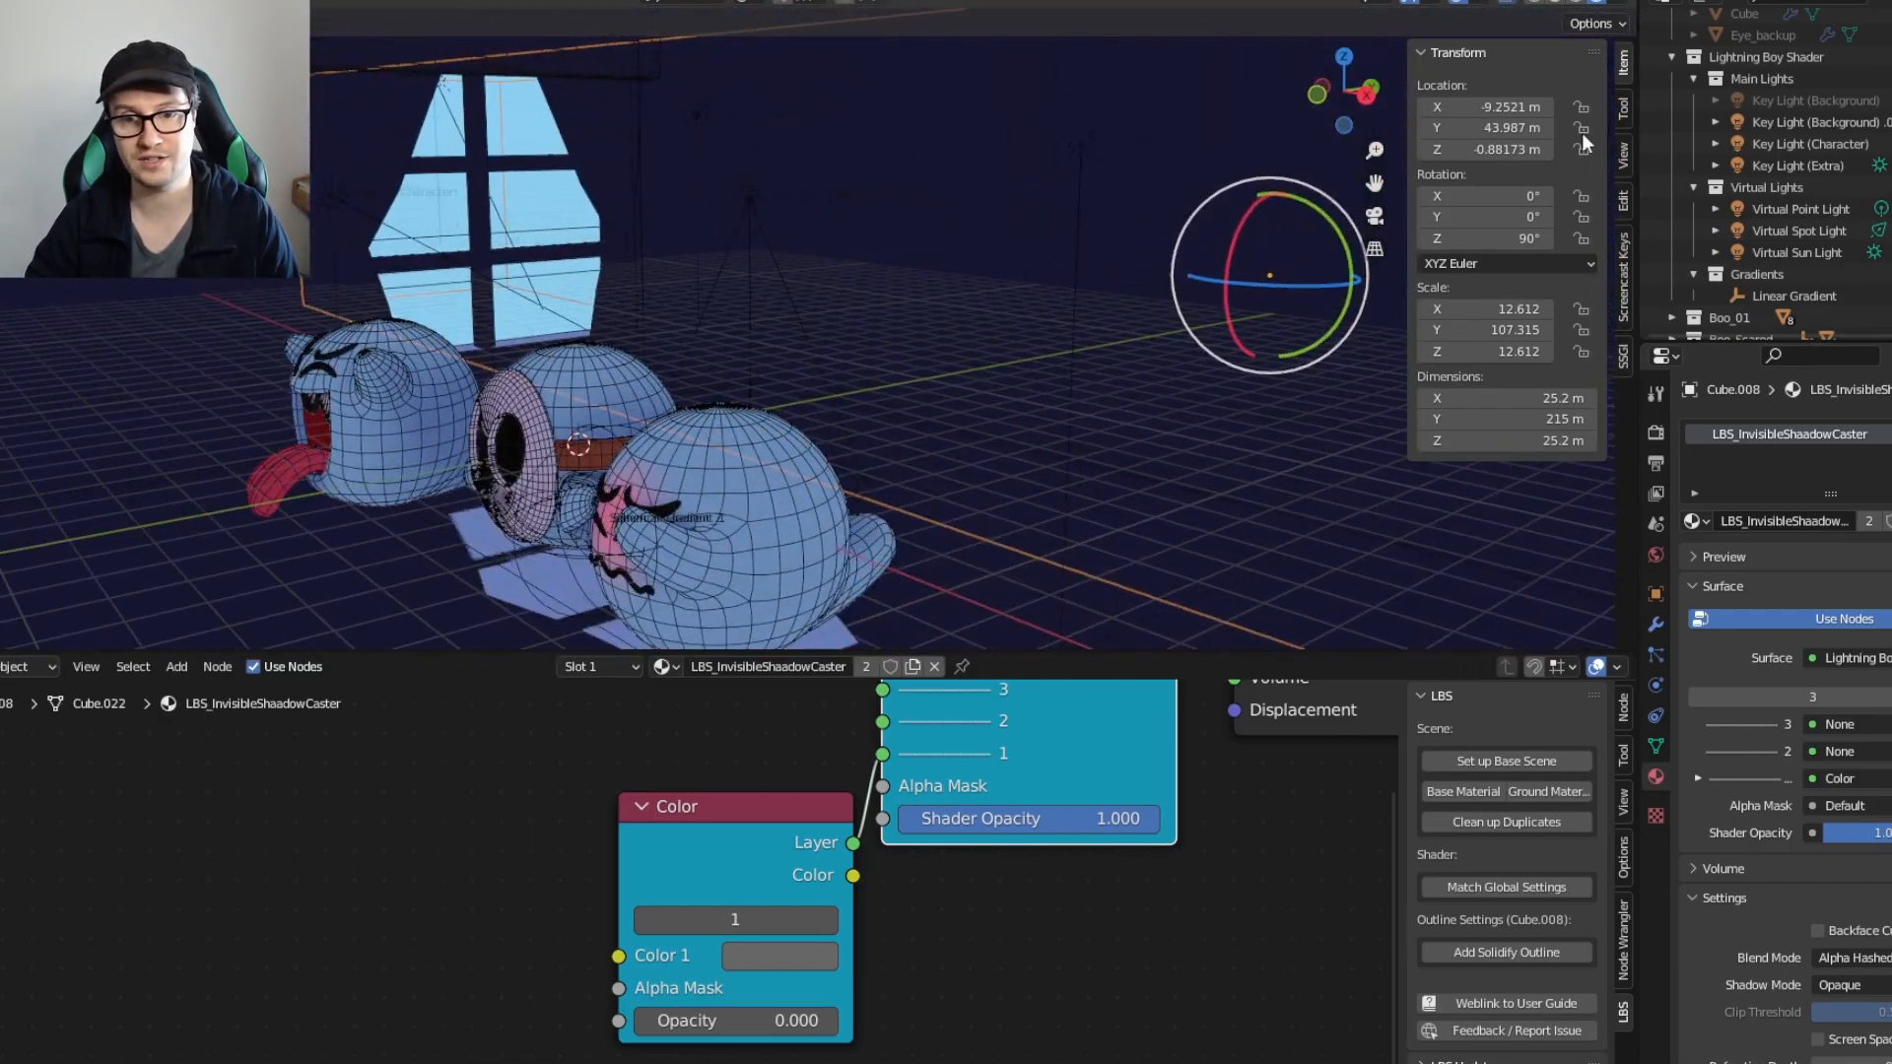
scroll(1010, 481, down, 1)
scroll(1009, 481, up, 2)
click(1060, 598)
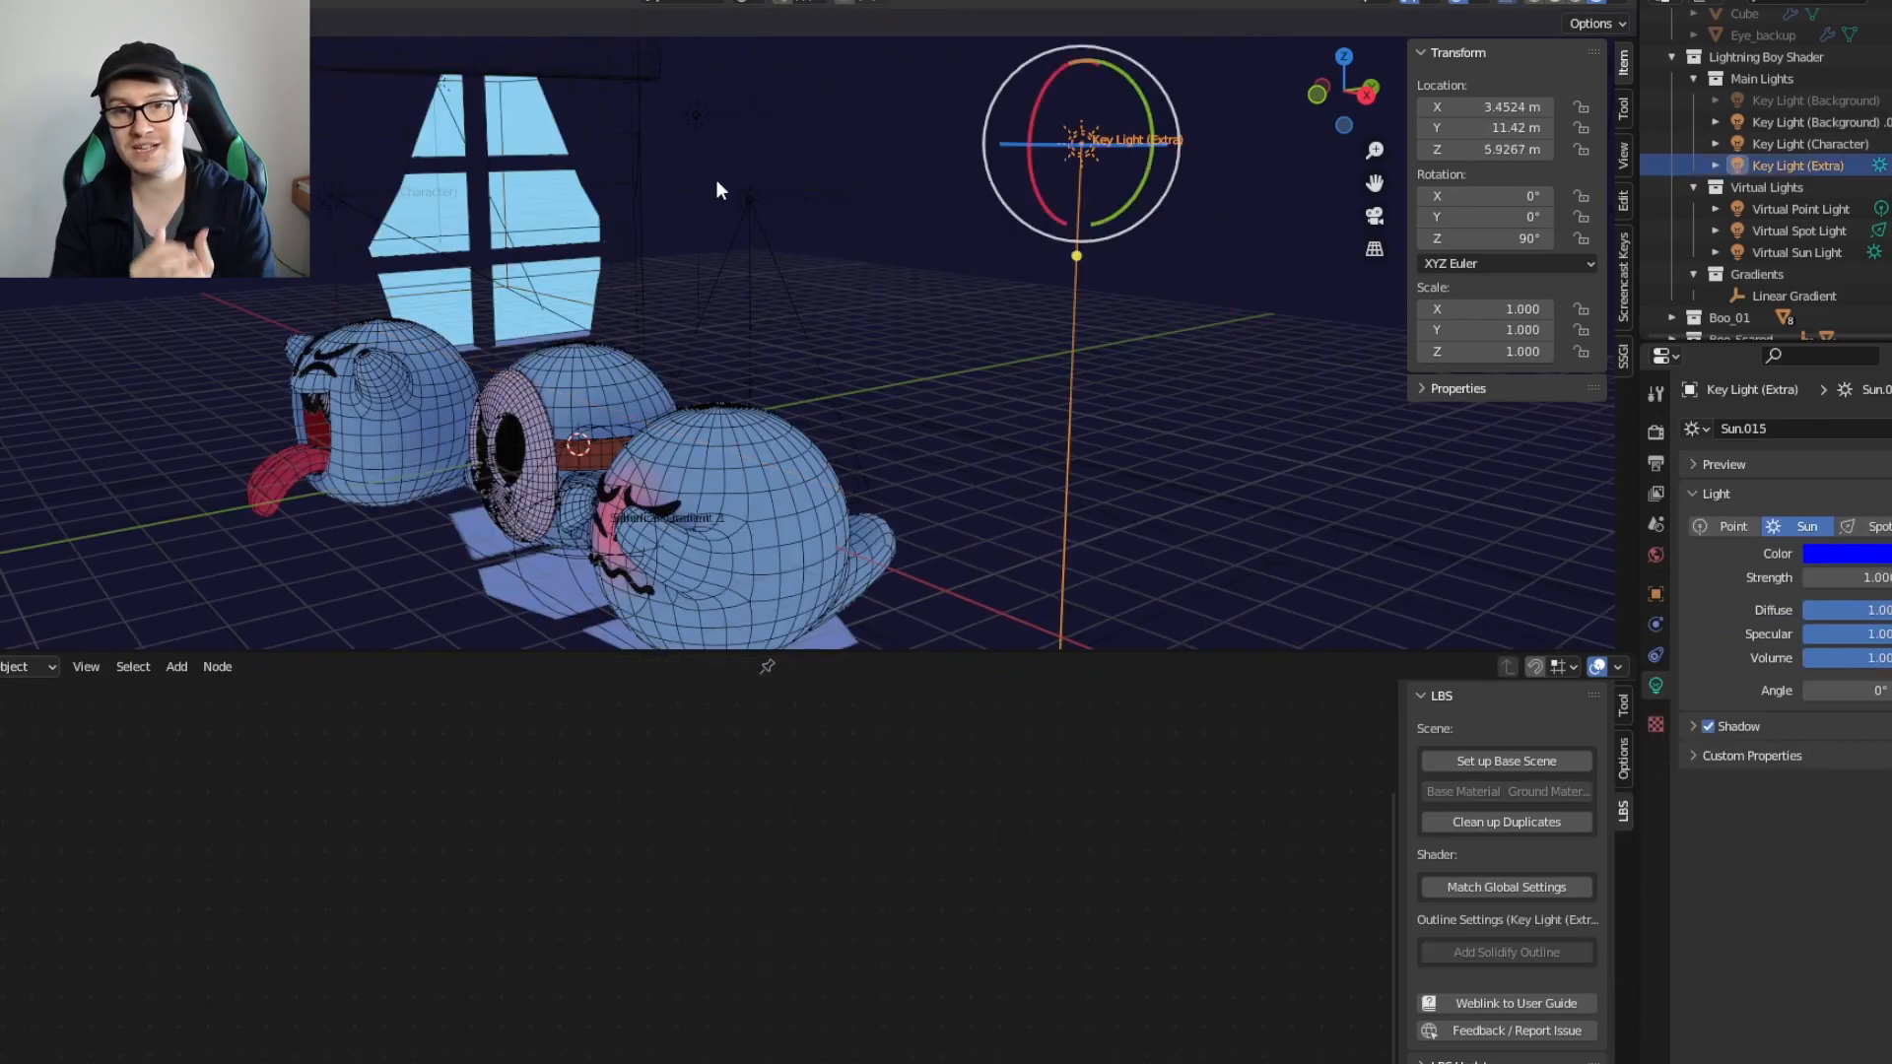
Step: Delete the Specular node from the room's LBS_Room material
click(718, 179)
middle_drag(932, 861, 1015, 1009)
click(541, 818)
key(x)
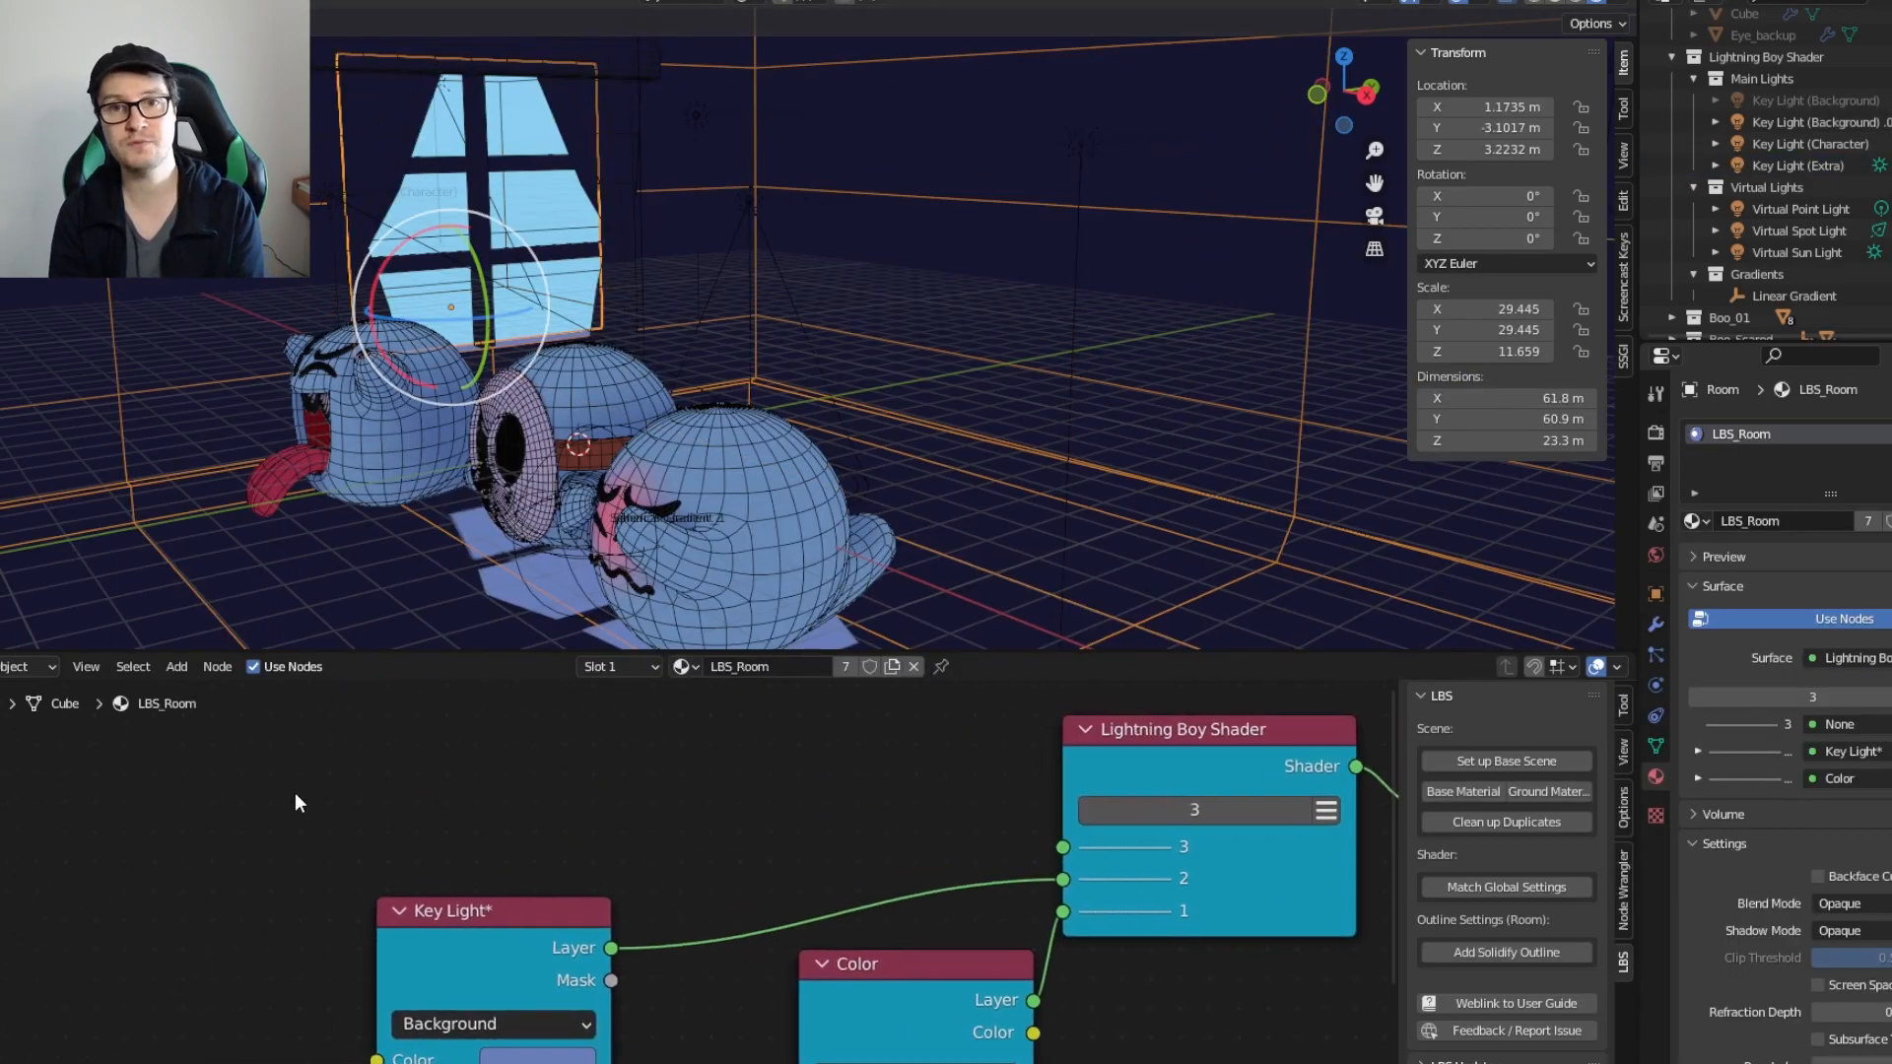
key(shift+a)
mouse_move(239, 826)
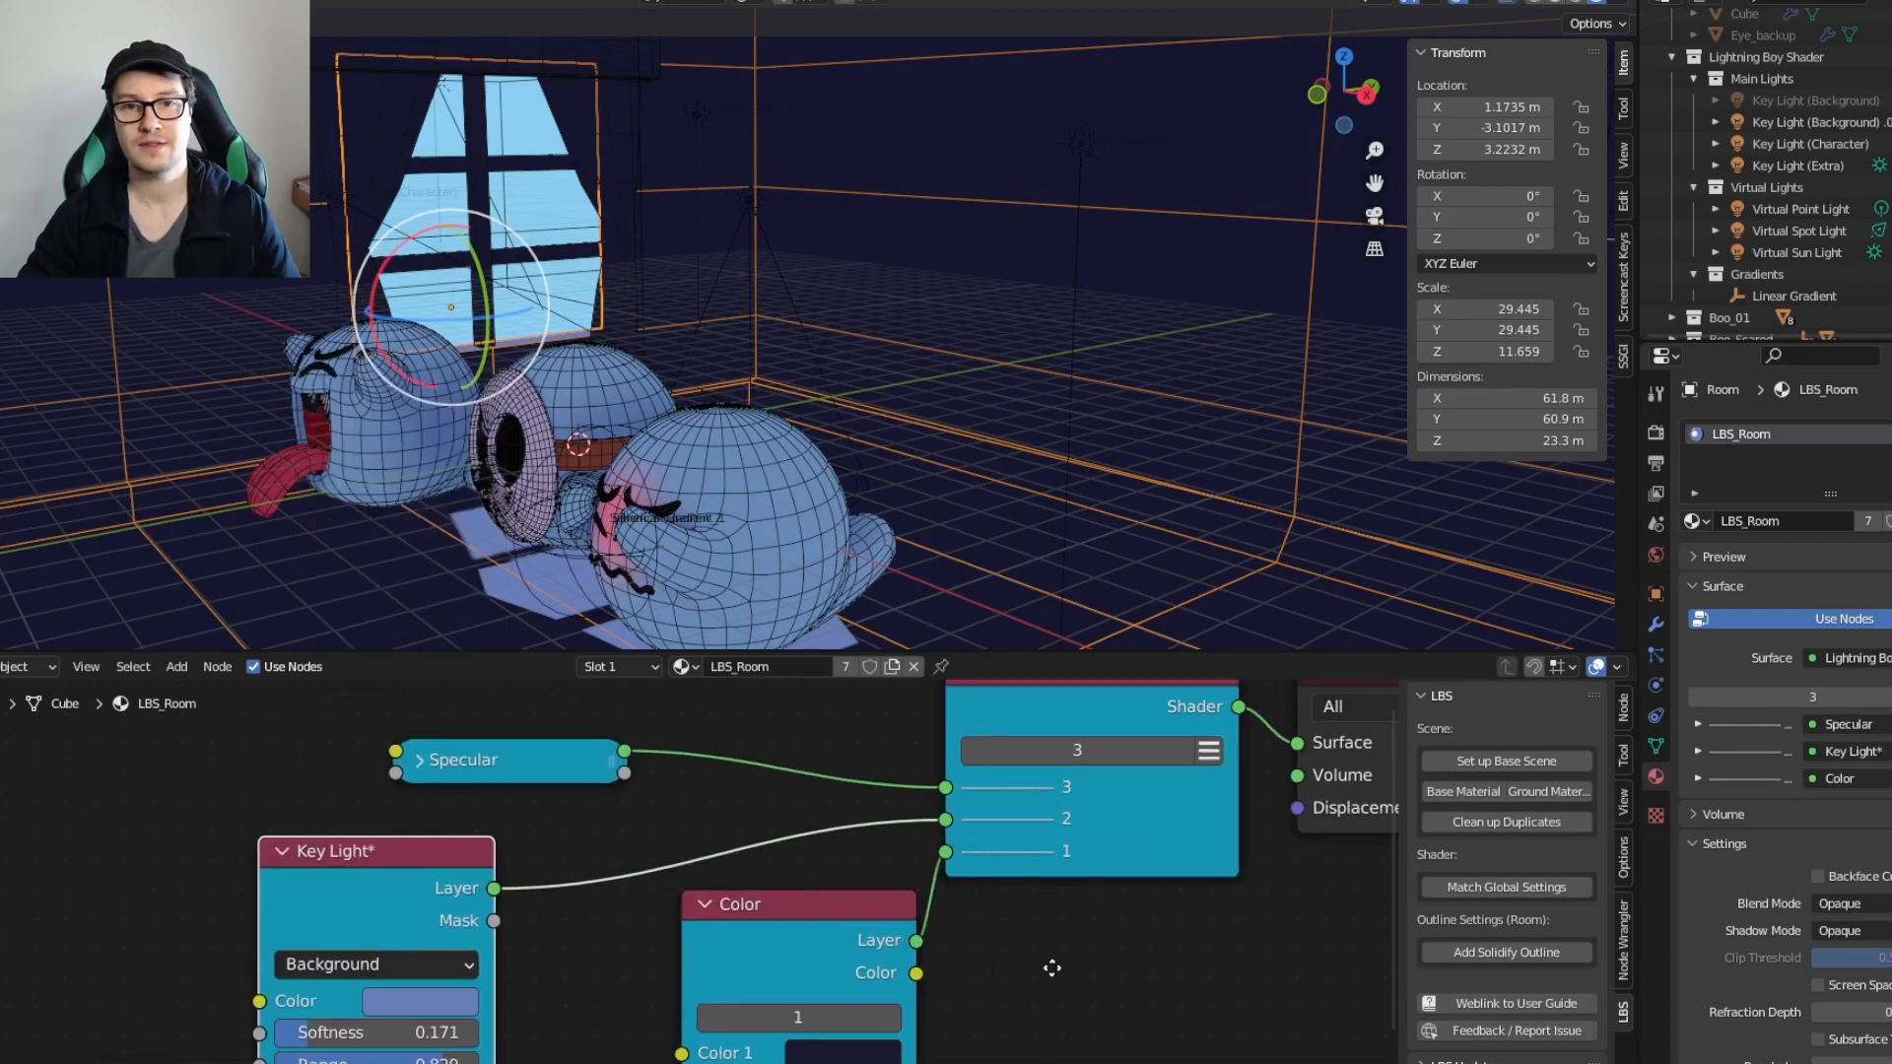
middle_drag(1052, 967, 1072, 1019)
click(541, 818)
key(x)
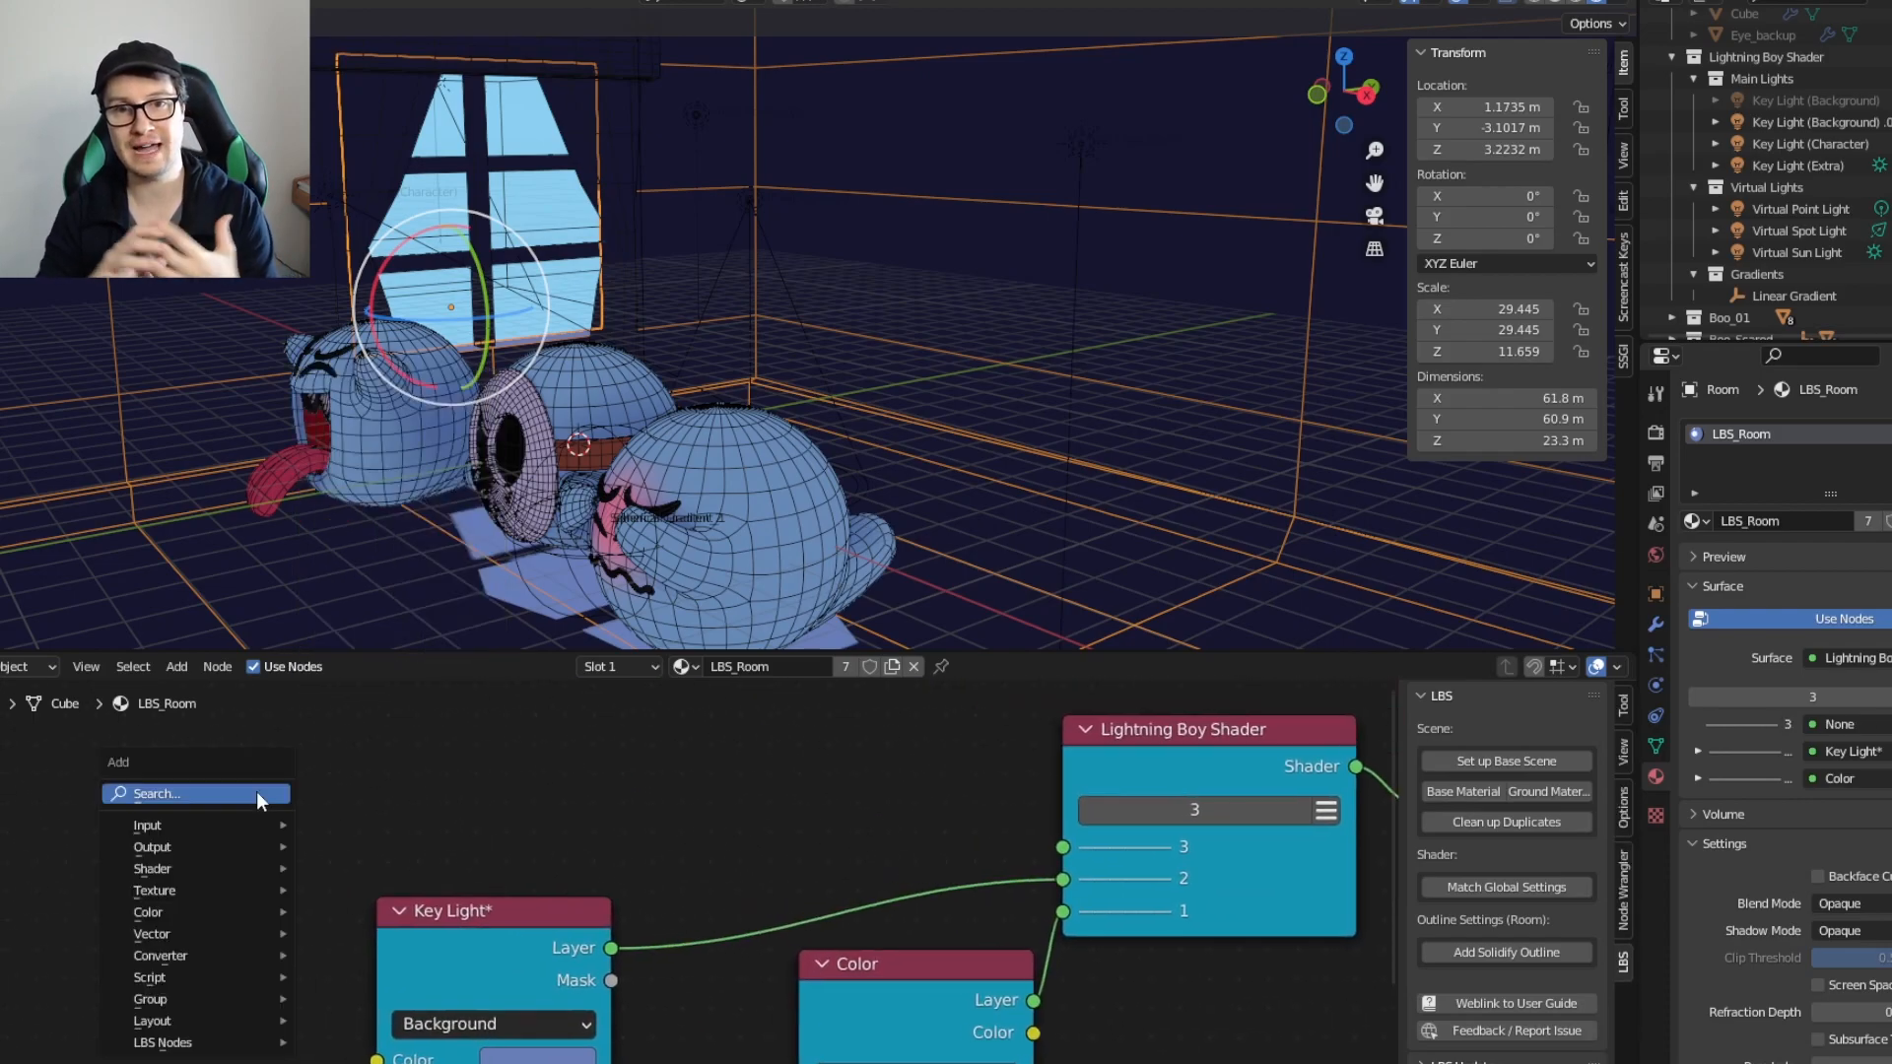
Step: Add a Virtual Point Light node connected to layer 3 of the LBS_Room shader, and place it expanded beside the Key Light node
key(shift+a)
mouse_move(239, 831)
mouse_move(214, 1054)
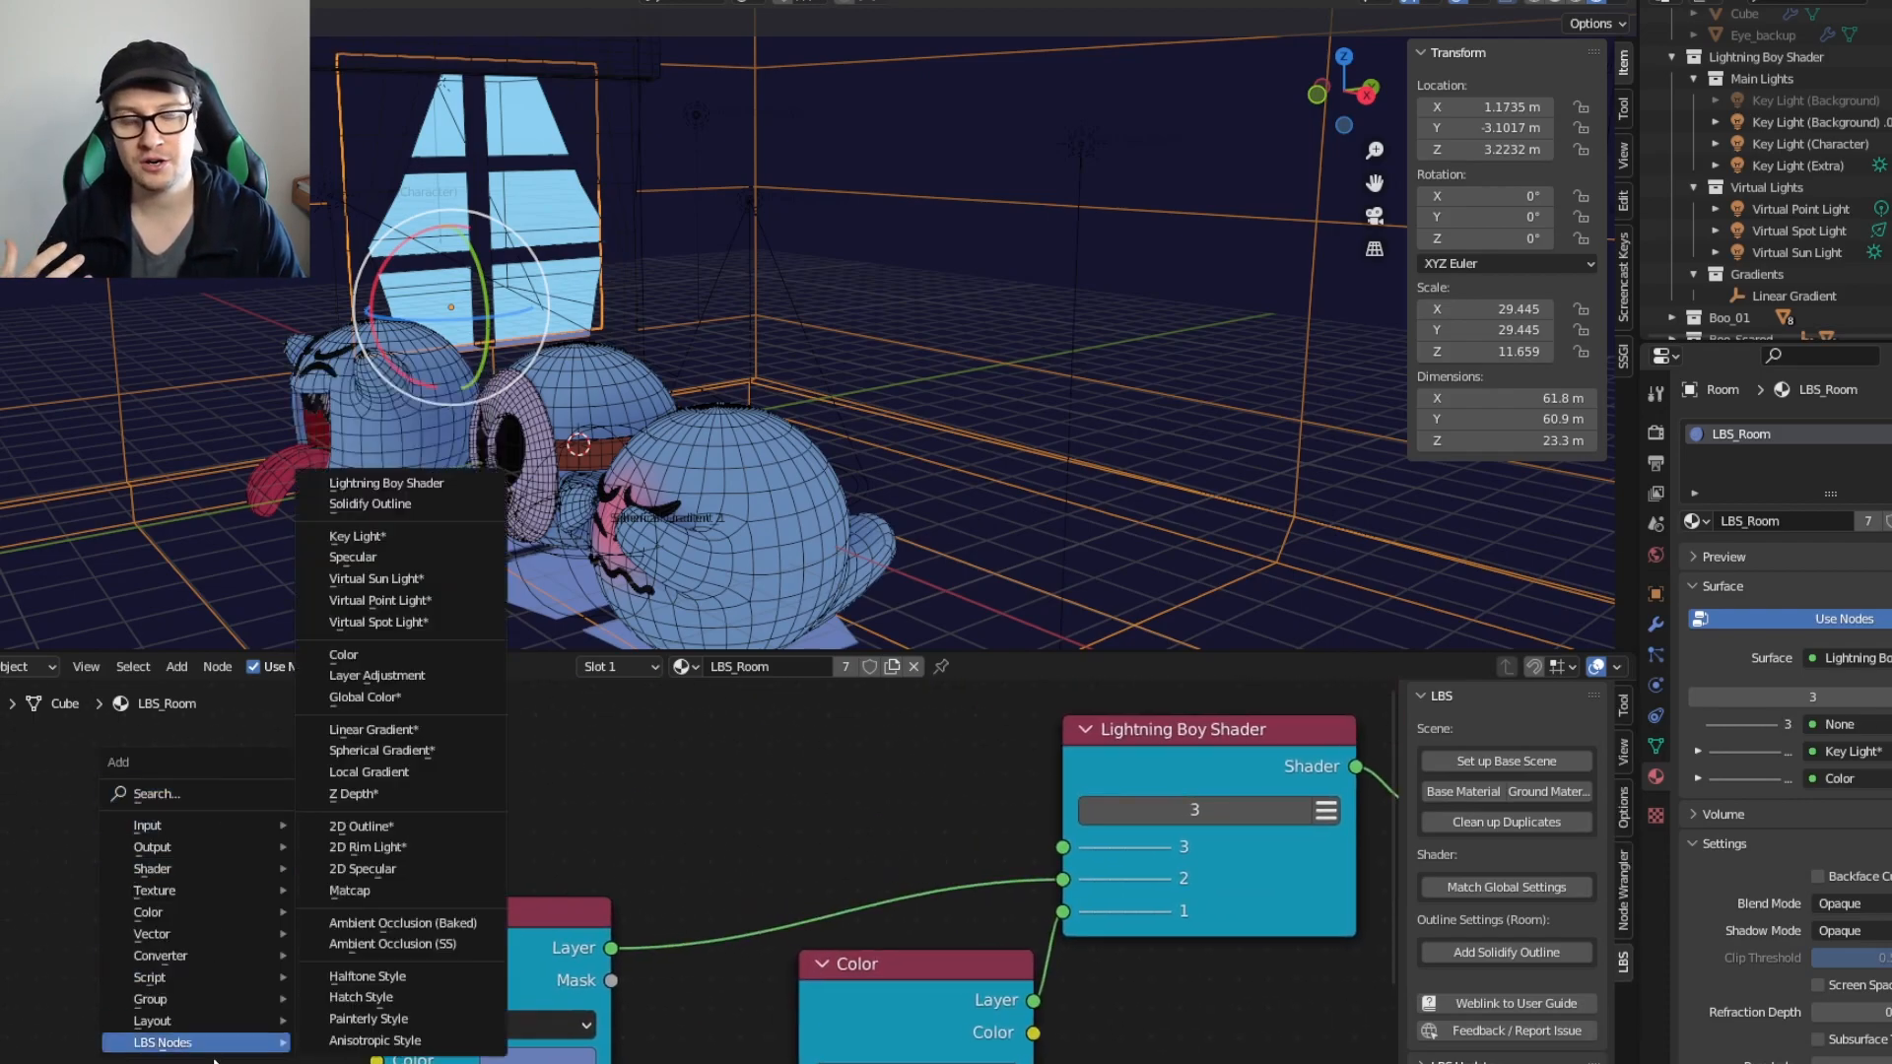
click(424, 600)
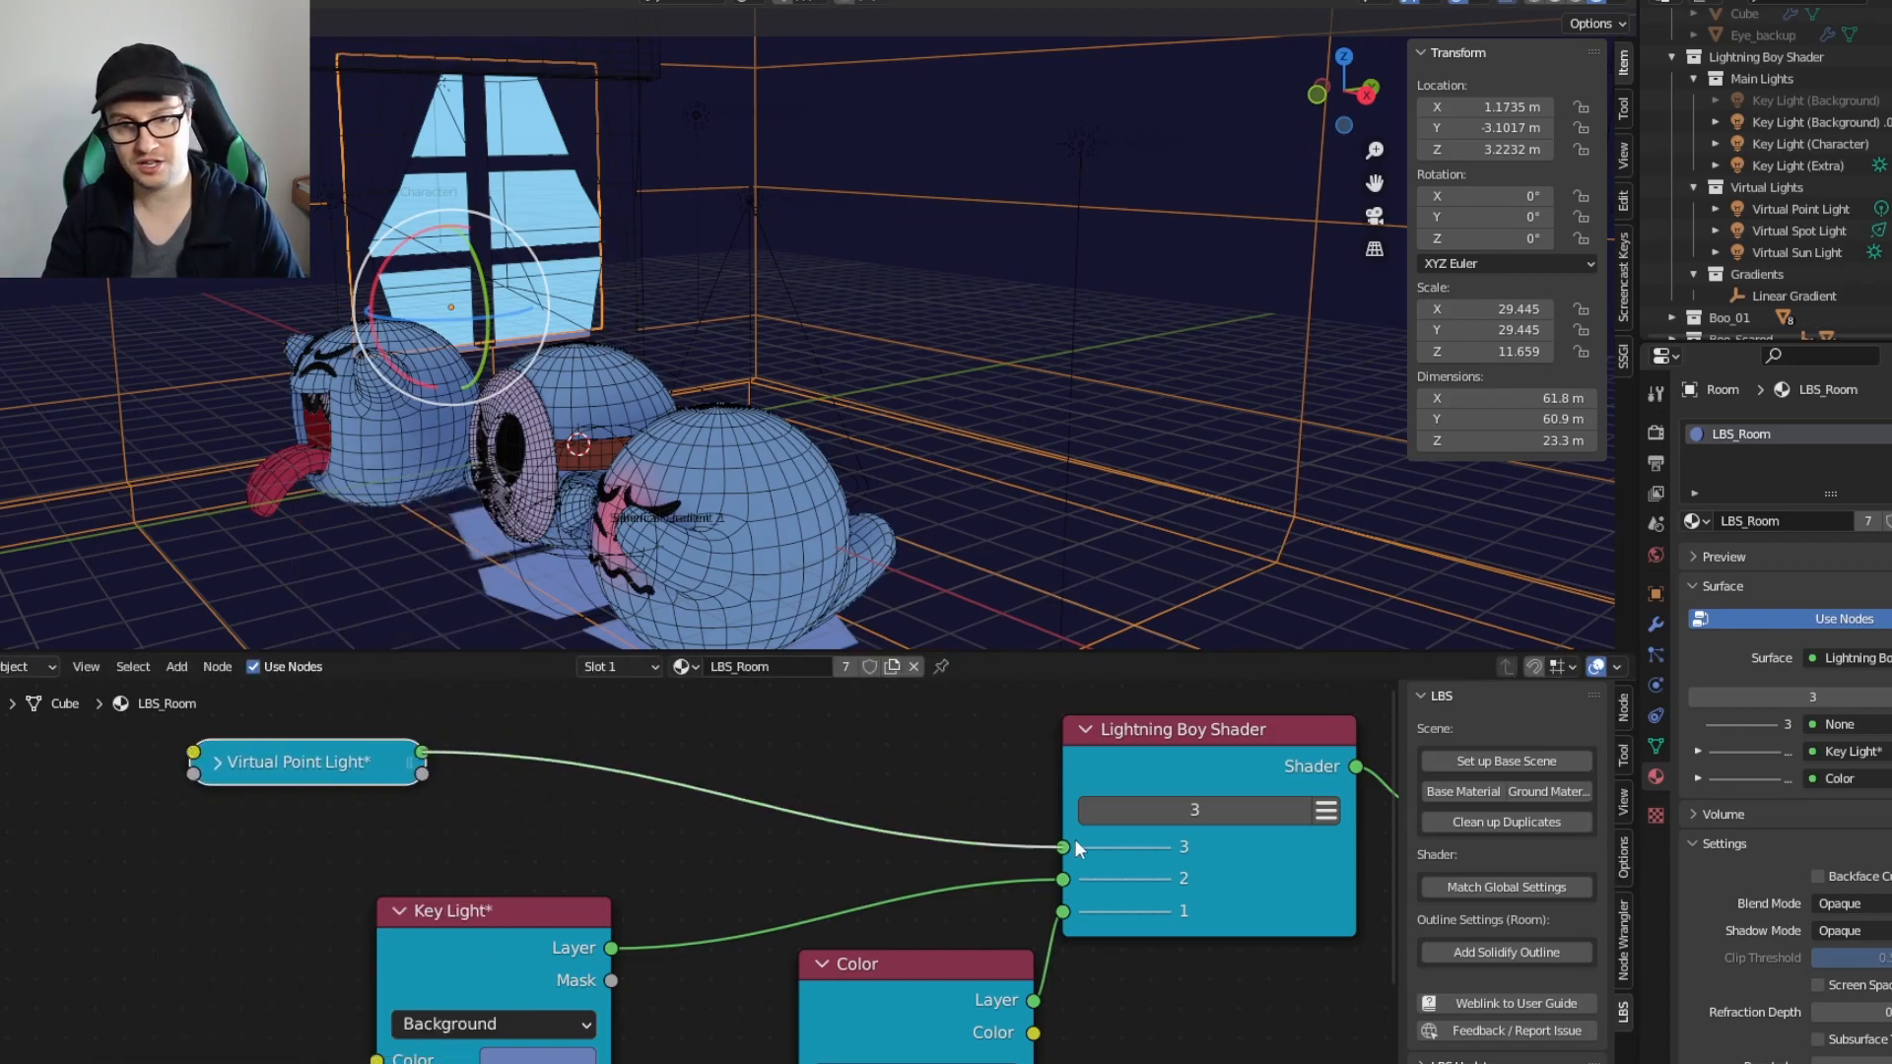
drag(1071, 847, 1063, 847)
drag(312, 764, 216, 766)
key(h)
drag(216, 796, 59, 780)
Step: Move the Virtual Point Light object towards the room's far wall, to about X -3.05 m, Y 22.45 m, Z 0.64 m
click(1848, 210)
mouse_move(978, 212)
middle_down()
mouse_move(1216, 258)
mouse_move(964, 210)
middle_up()
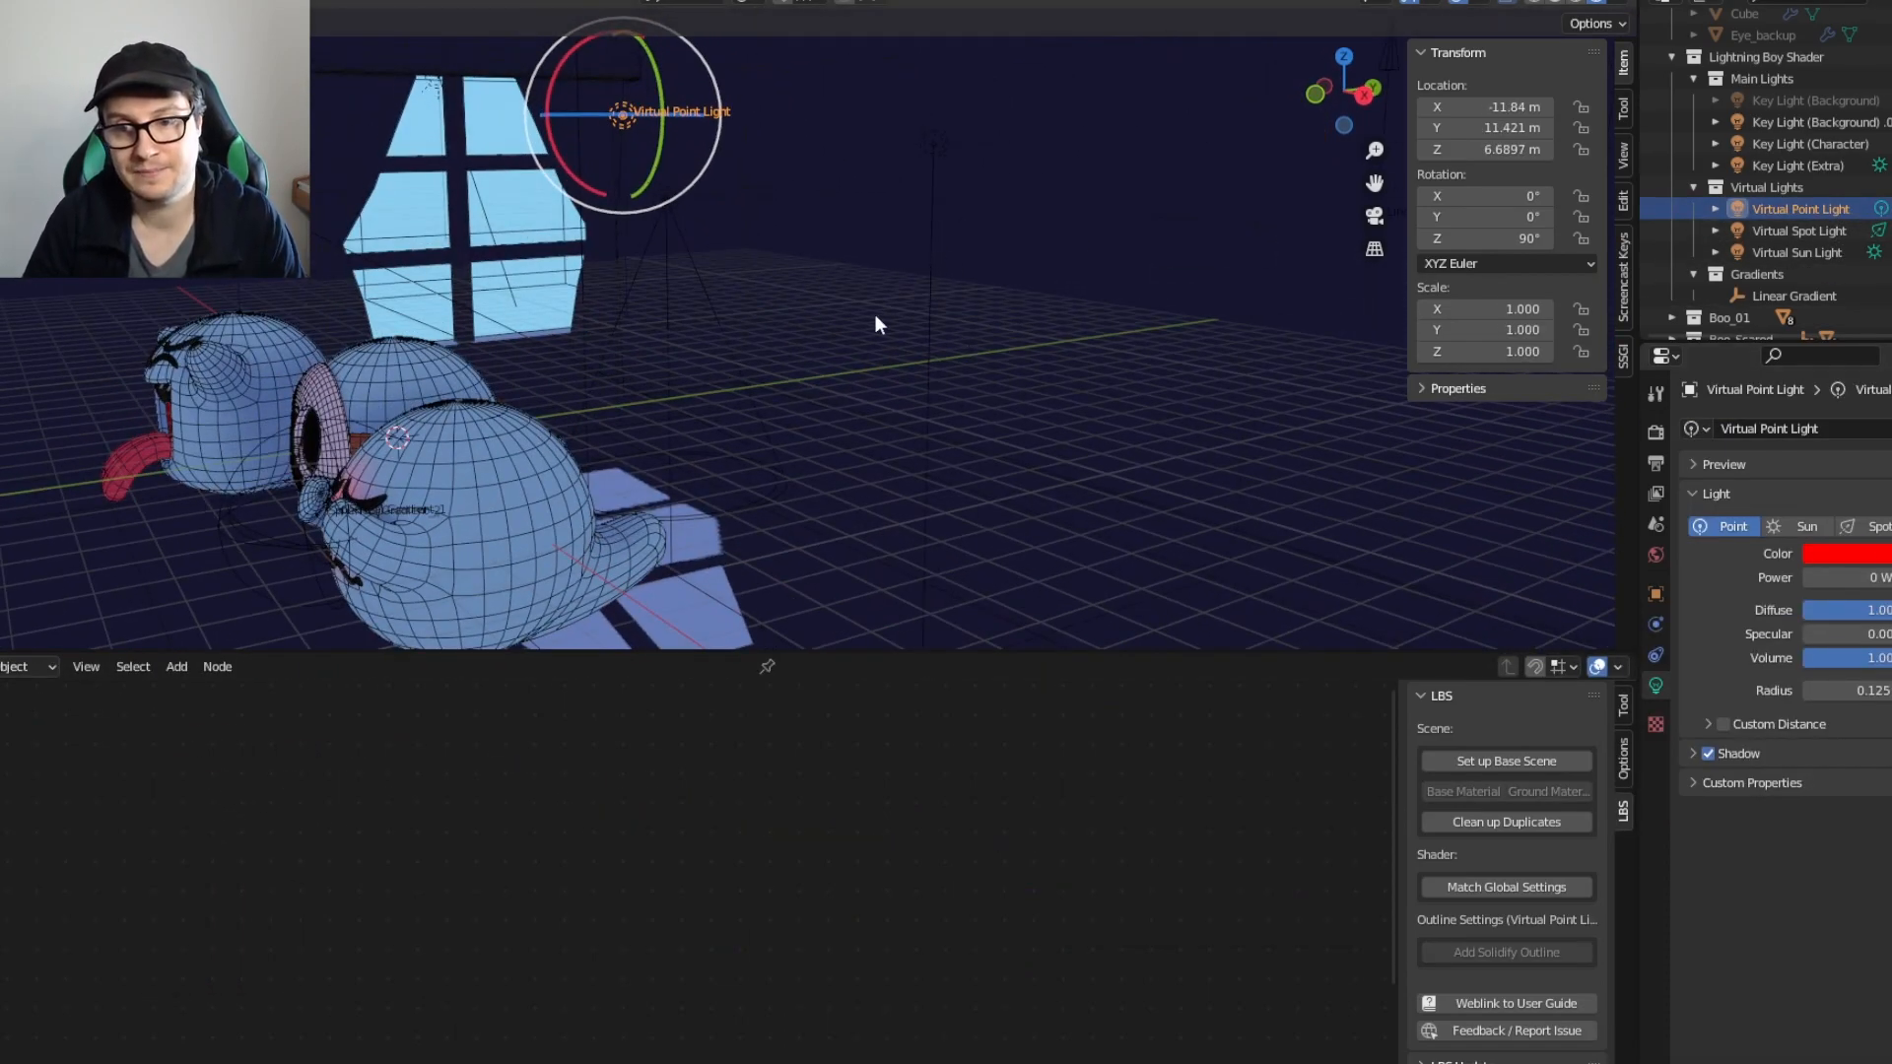
key(g)
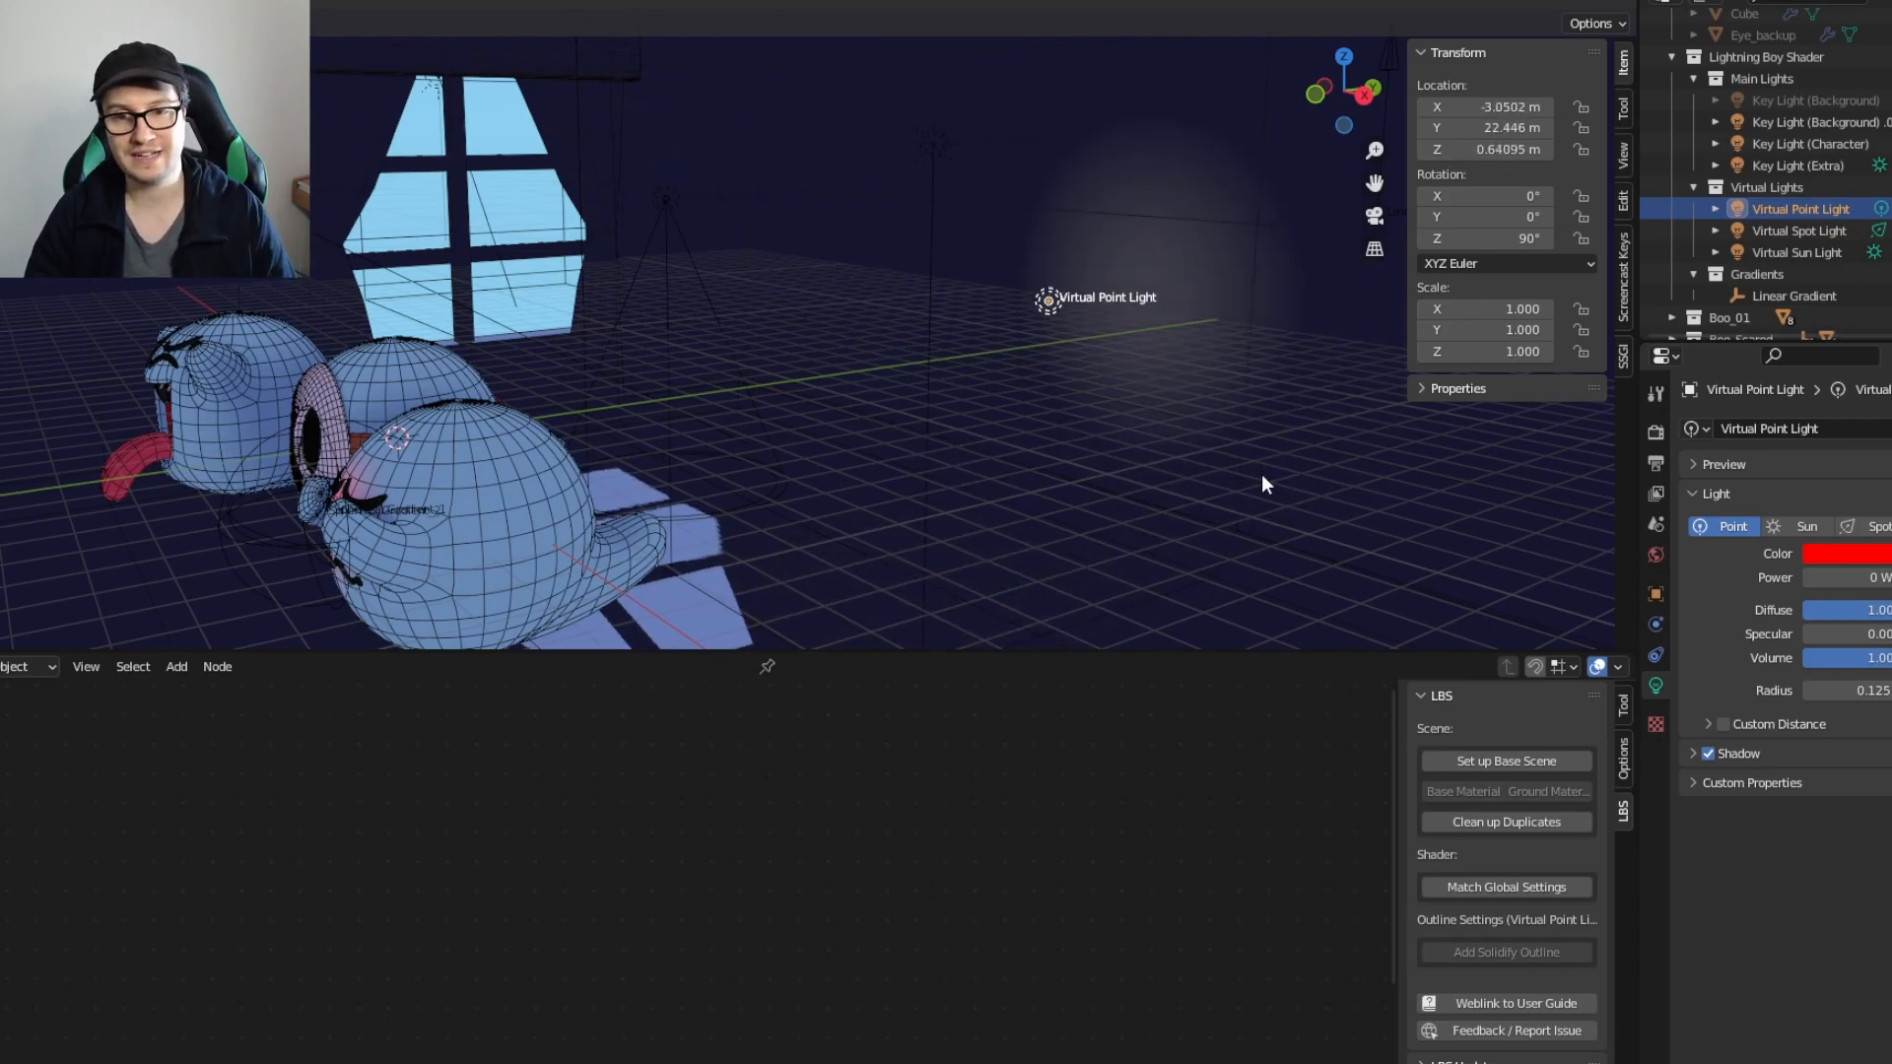
click(1262, 475)
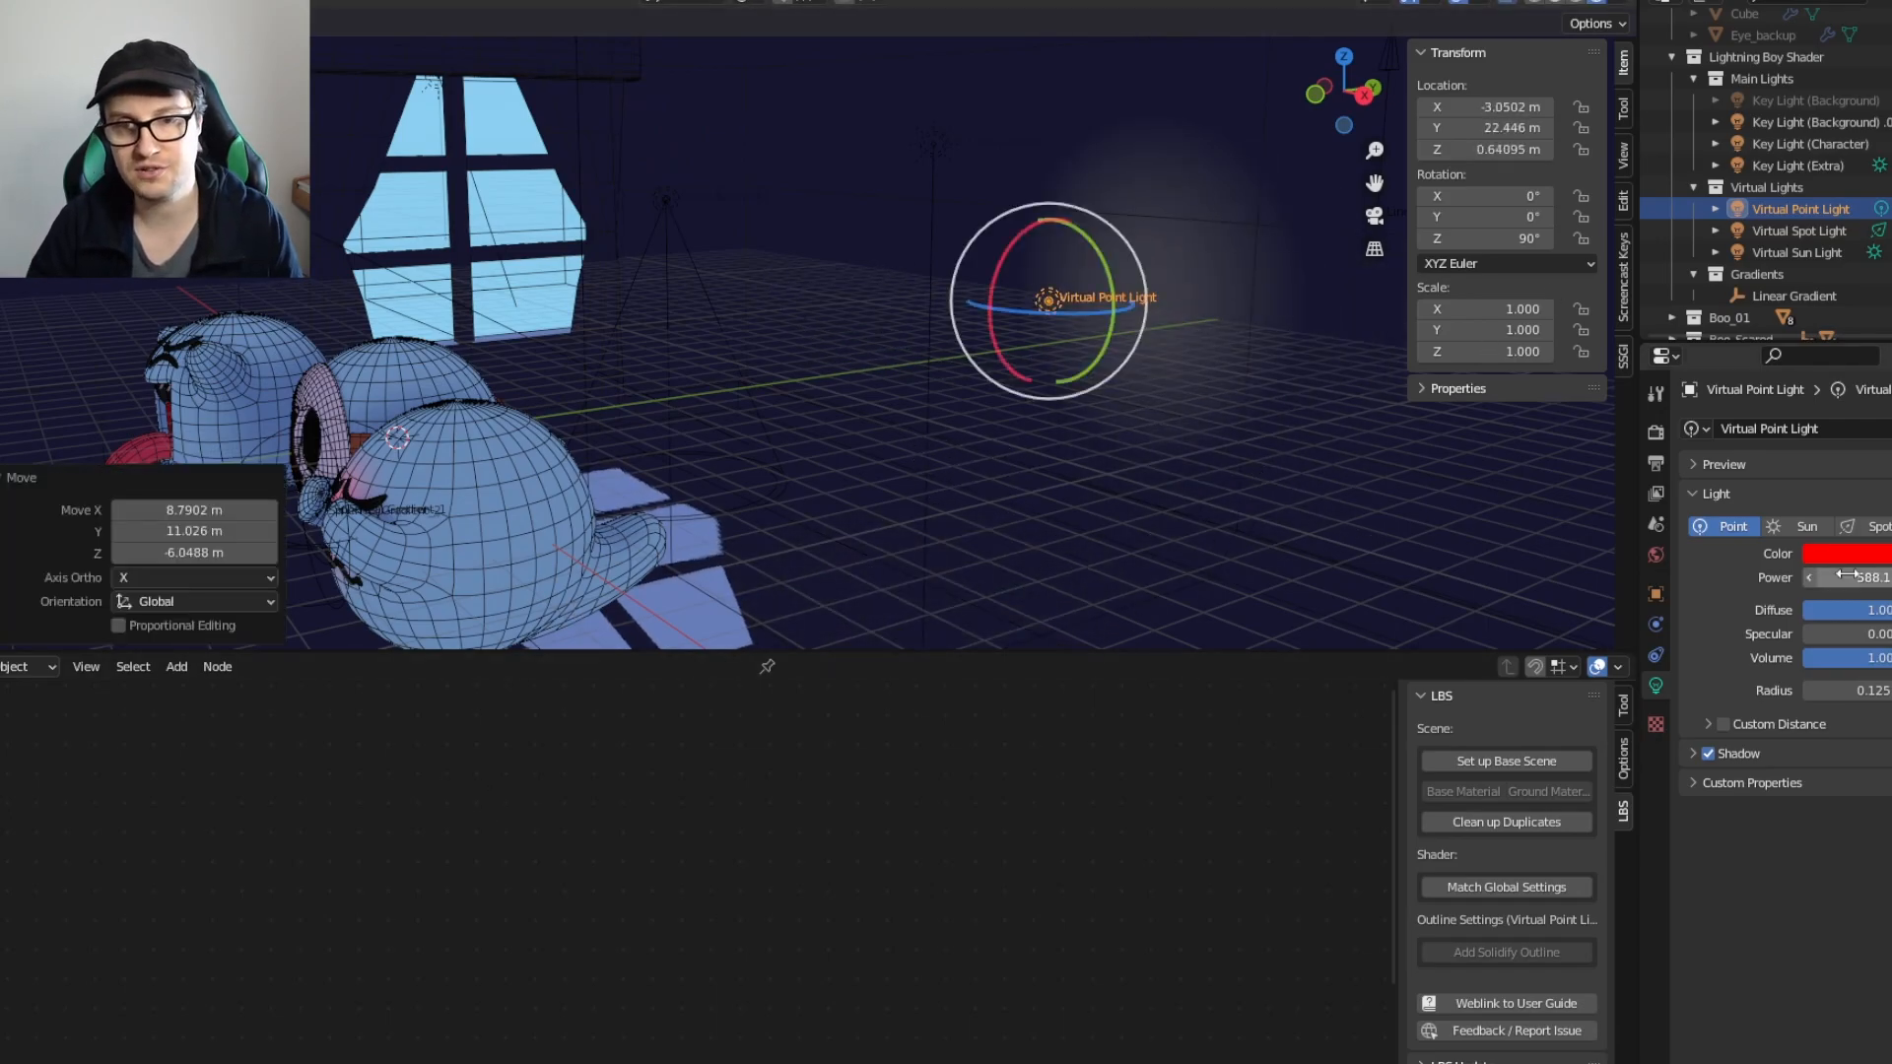
Step: Set the Virtual Point Light node's range to 1 and max distance to about 0.777 in the LBS_Room material
click(1117, 517)
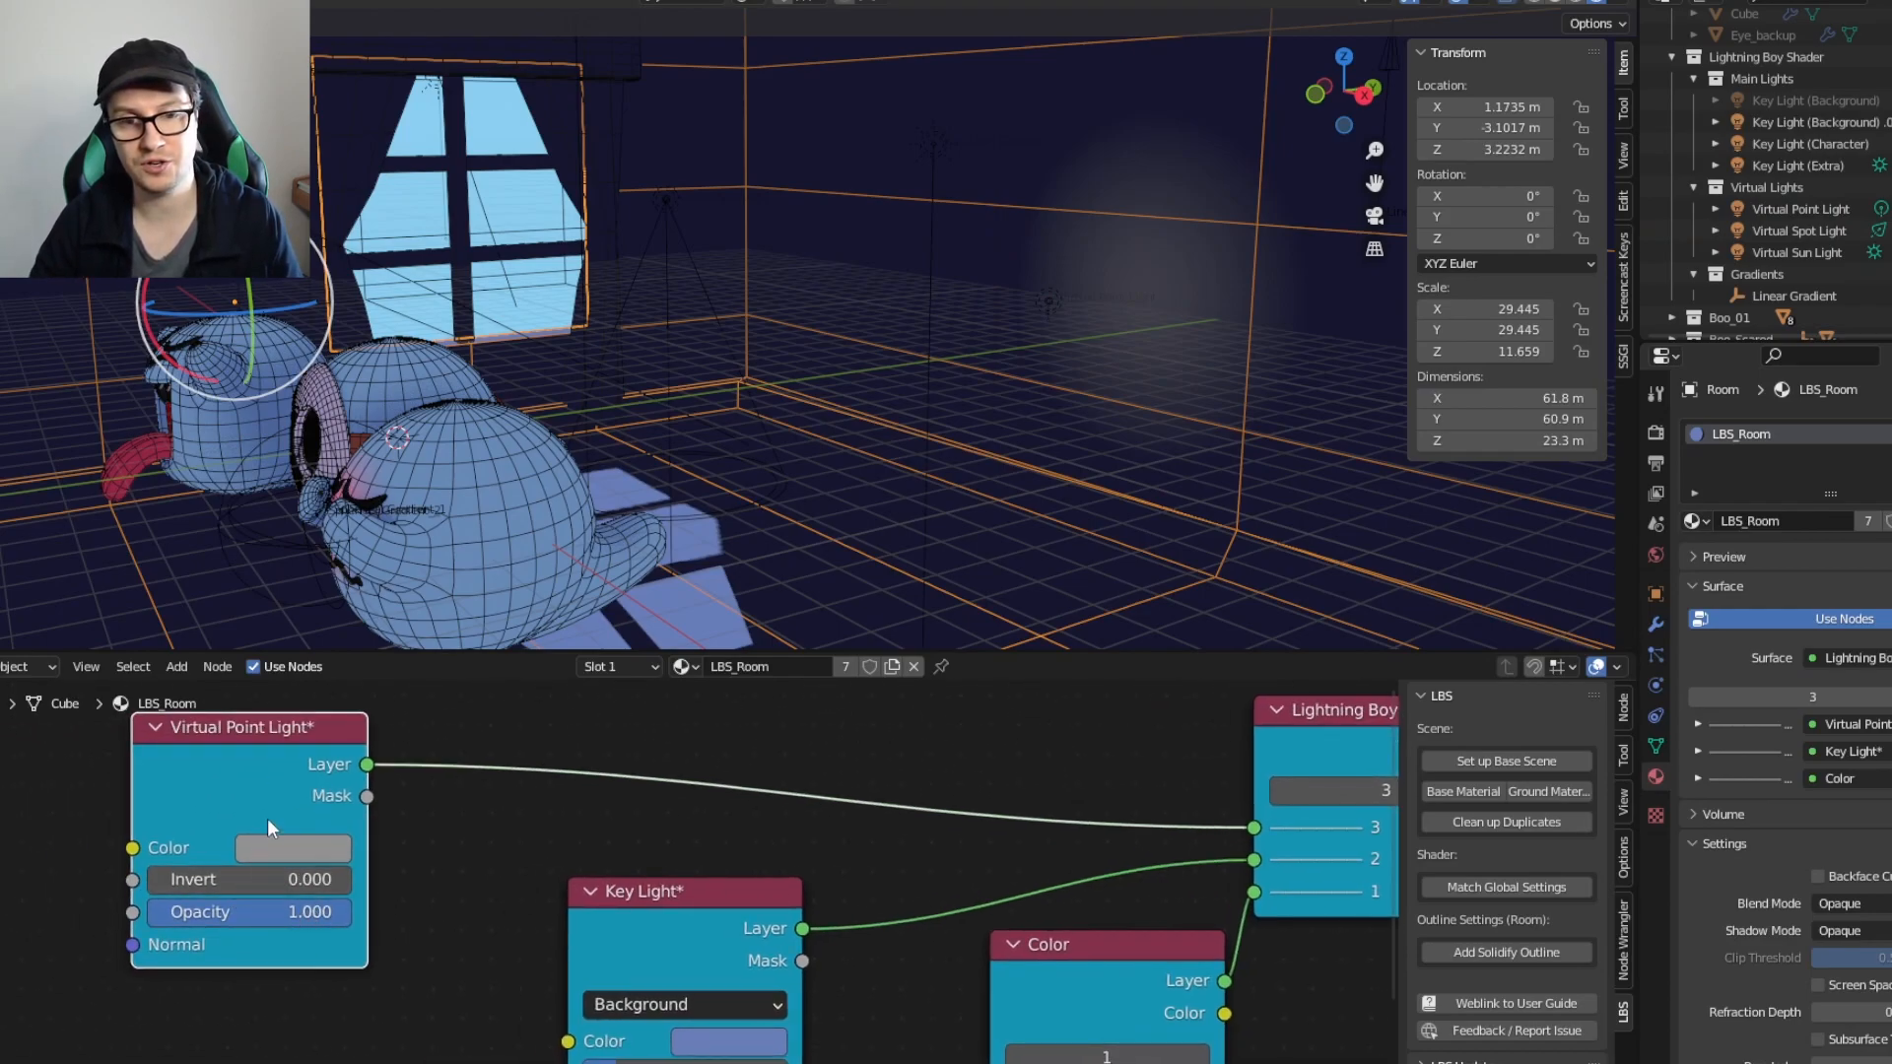
middle_drag(231, 778, 359, 802)
middle_drag(532, 938, 602, 810)
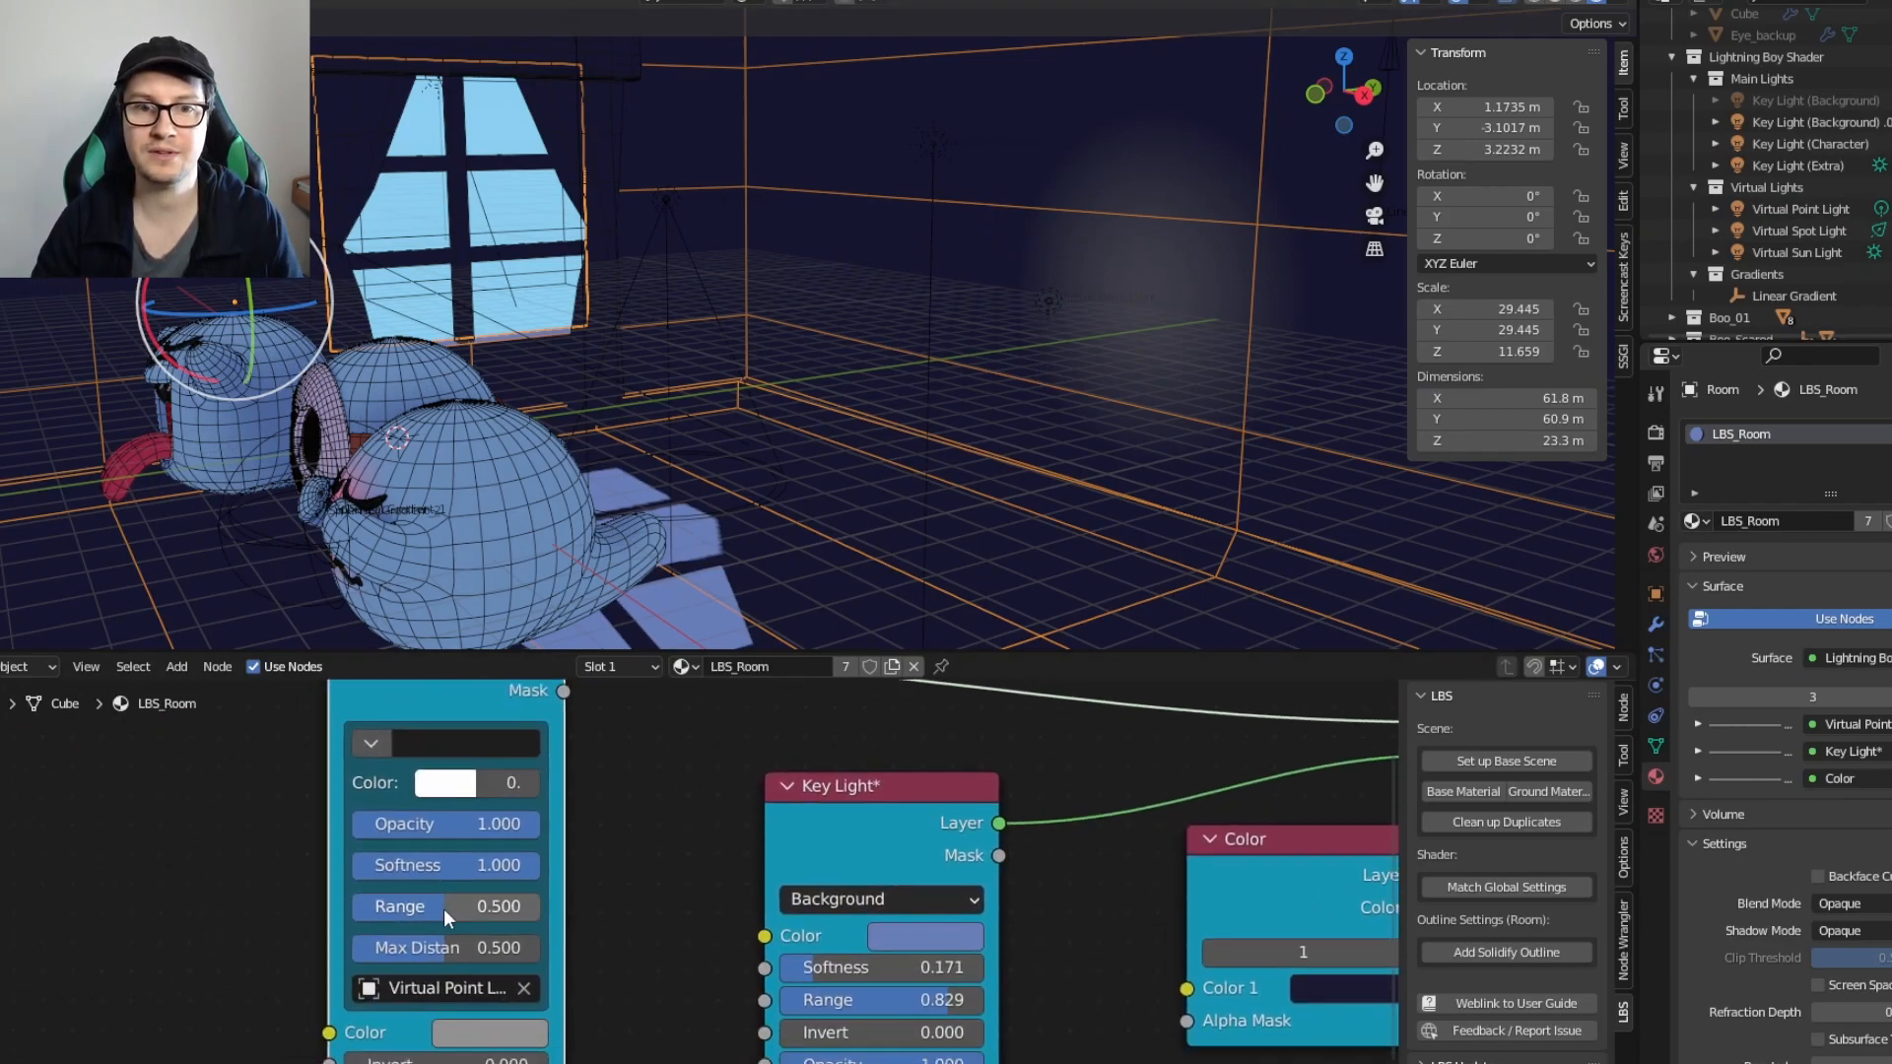
click(446, 909)
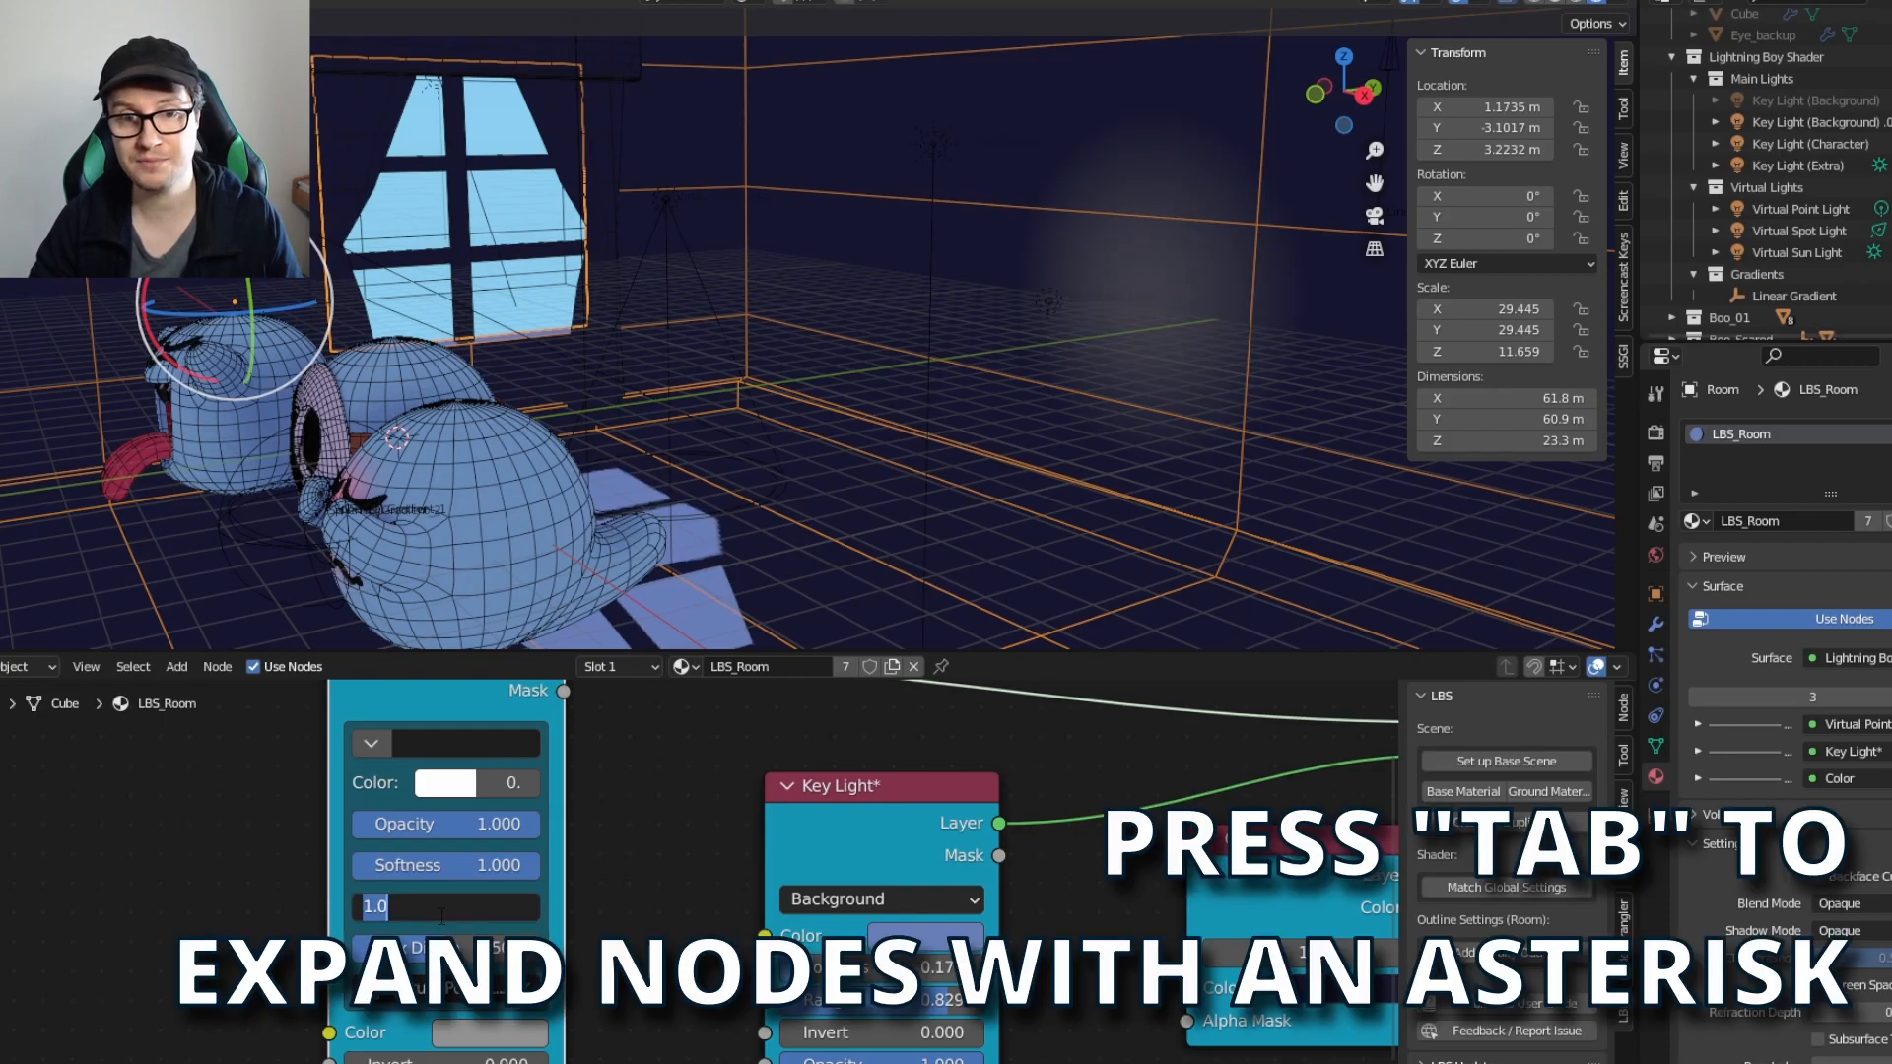
mouse_move(447, 947)
mouse_down()
mouse_move(513, 947)
mouse_move(485, 946)
mouse_up()
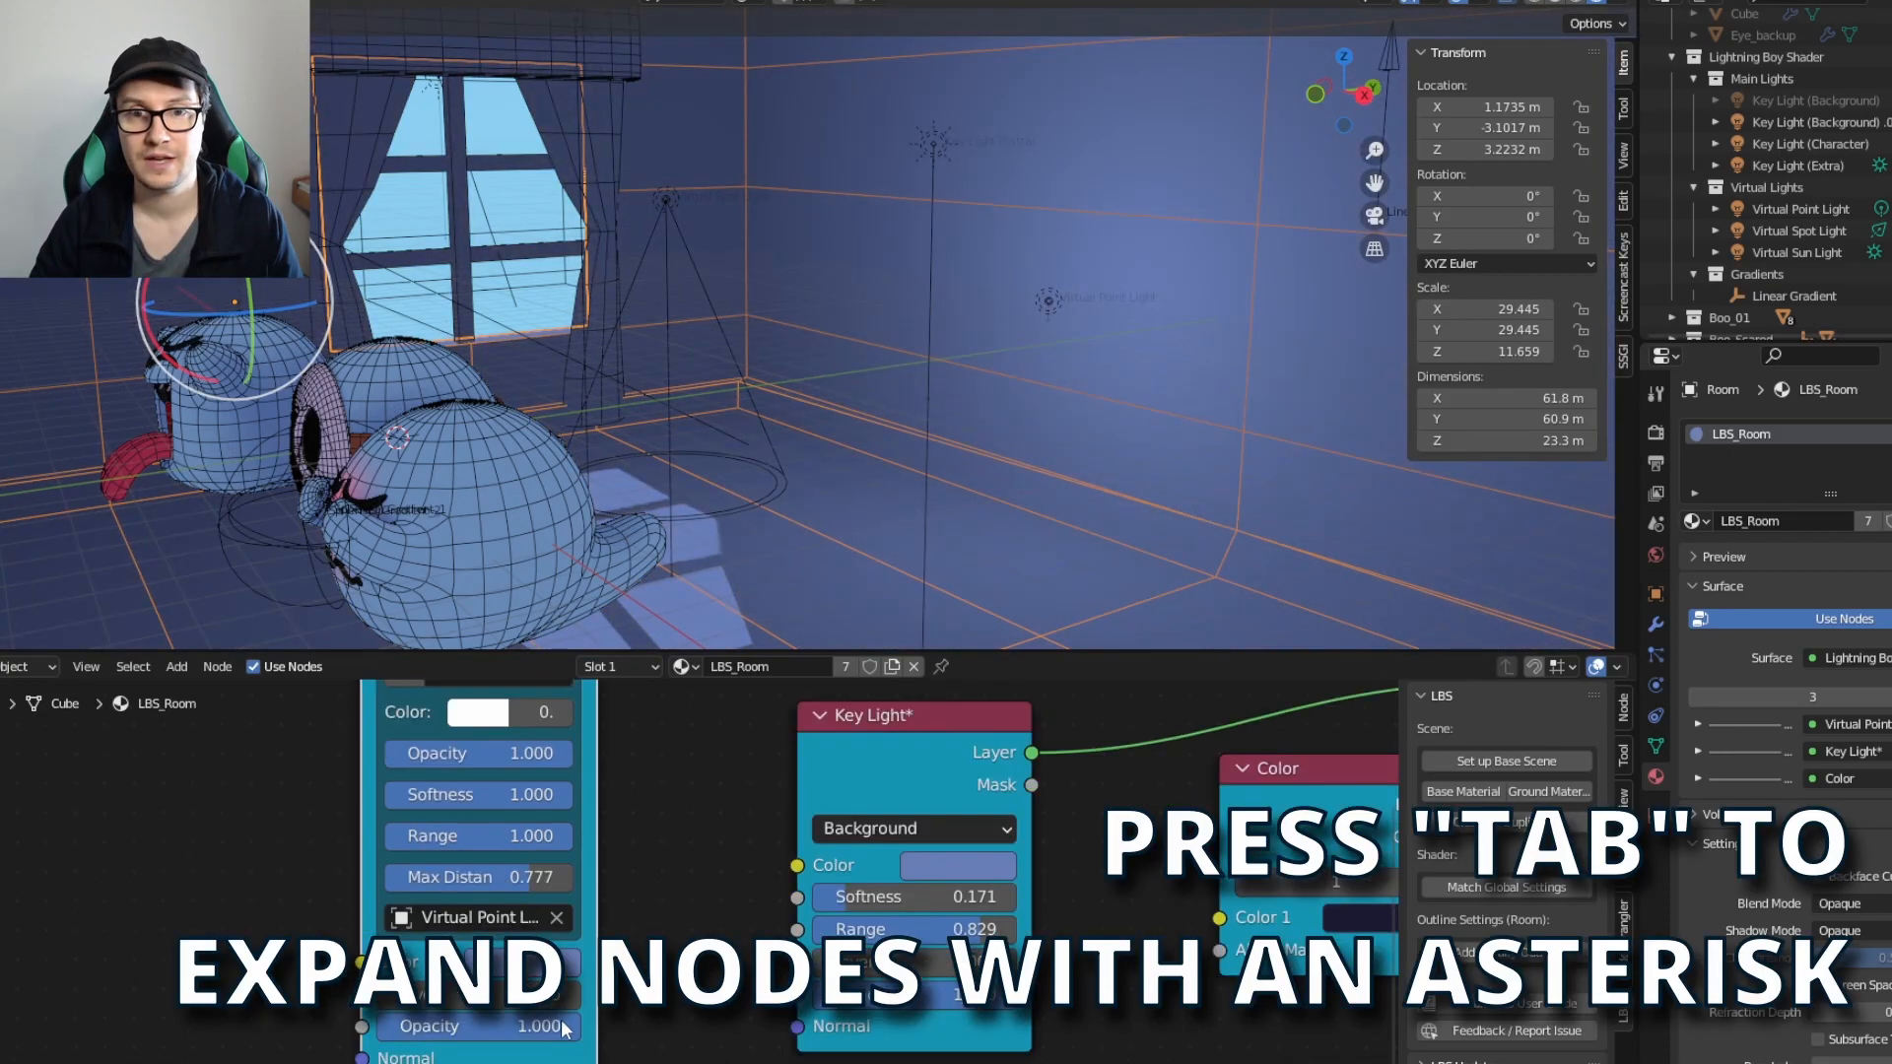
Step: Tune the room's Virtual Point Light node to softness about 0.077, range 0.131, max distance 0.769 and opacity 1
drag(565, 1027, 463, 1027)
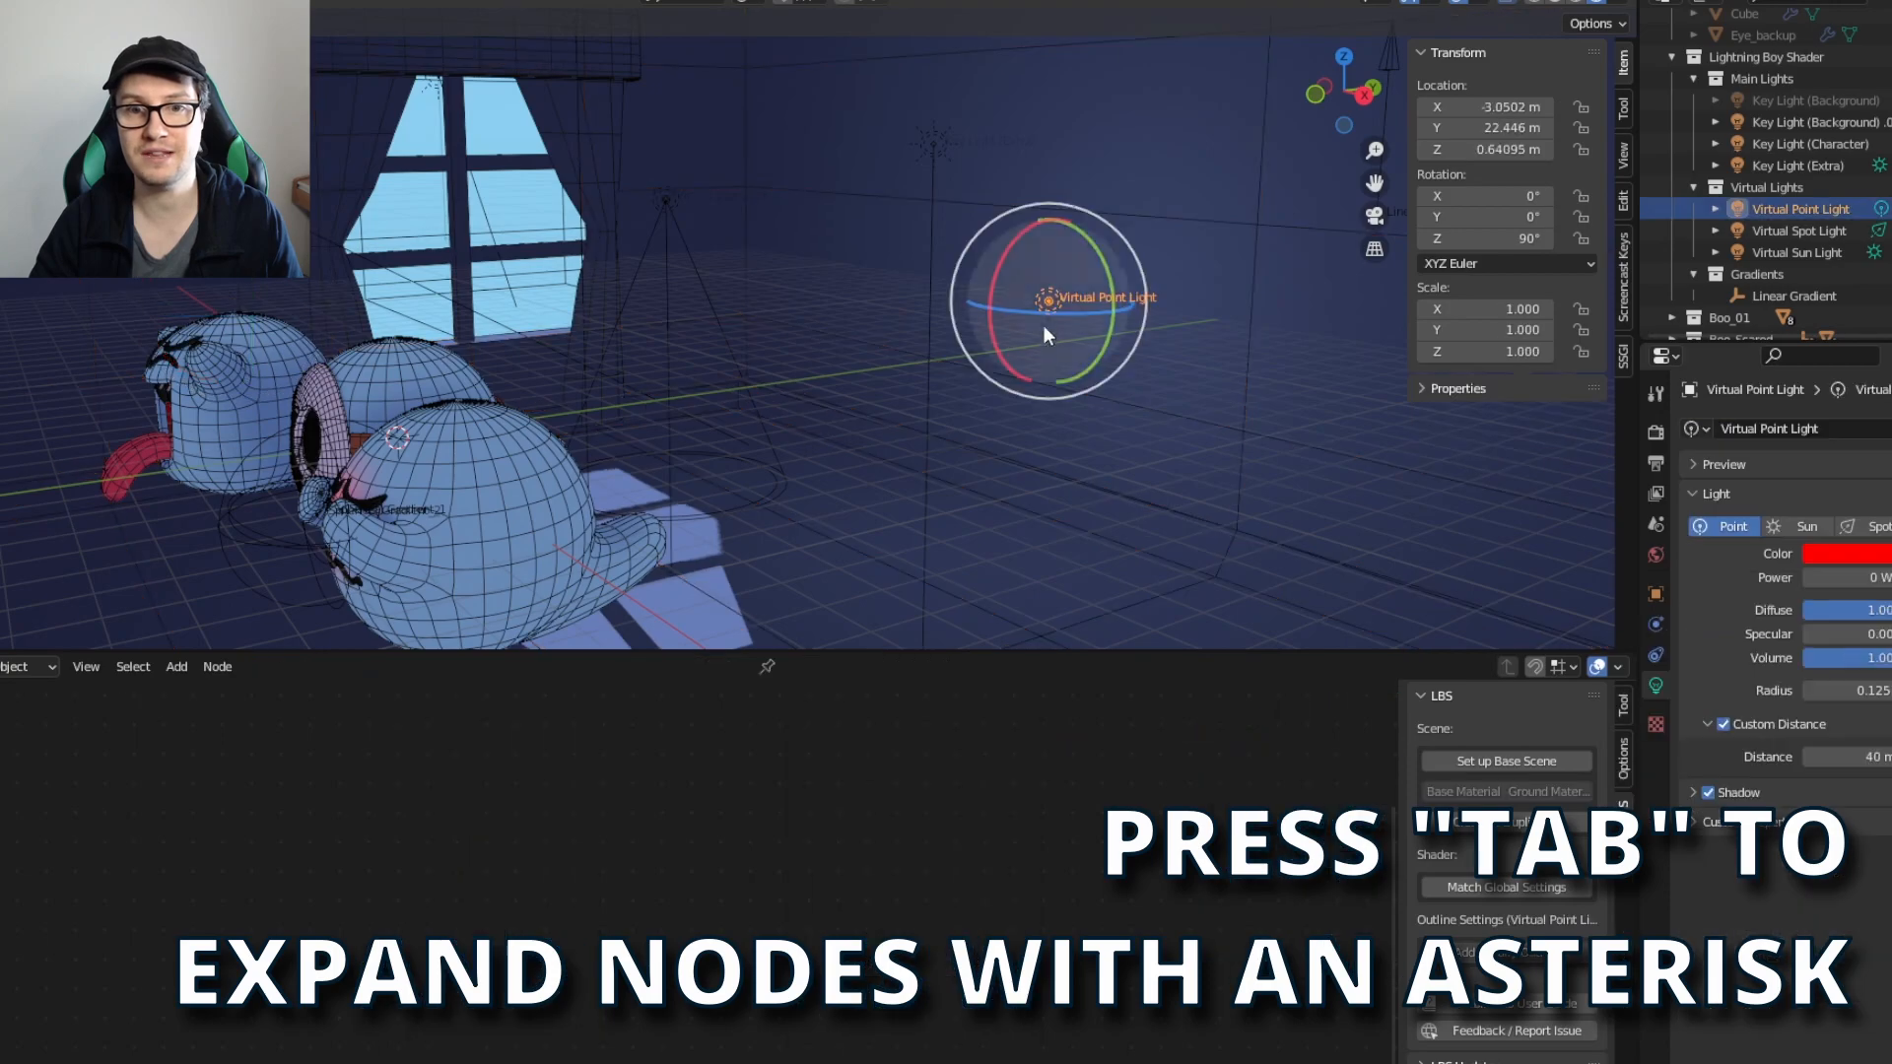
click(546, 499)
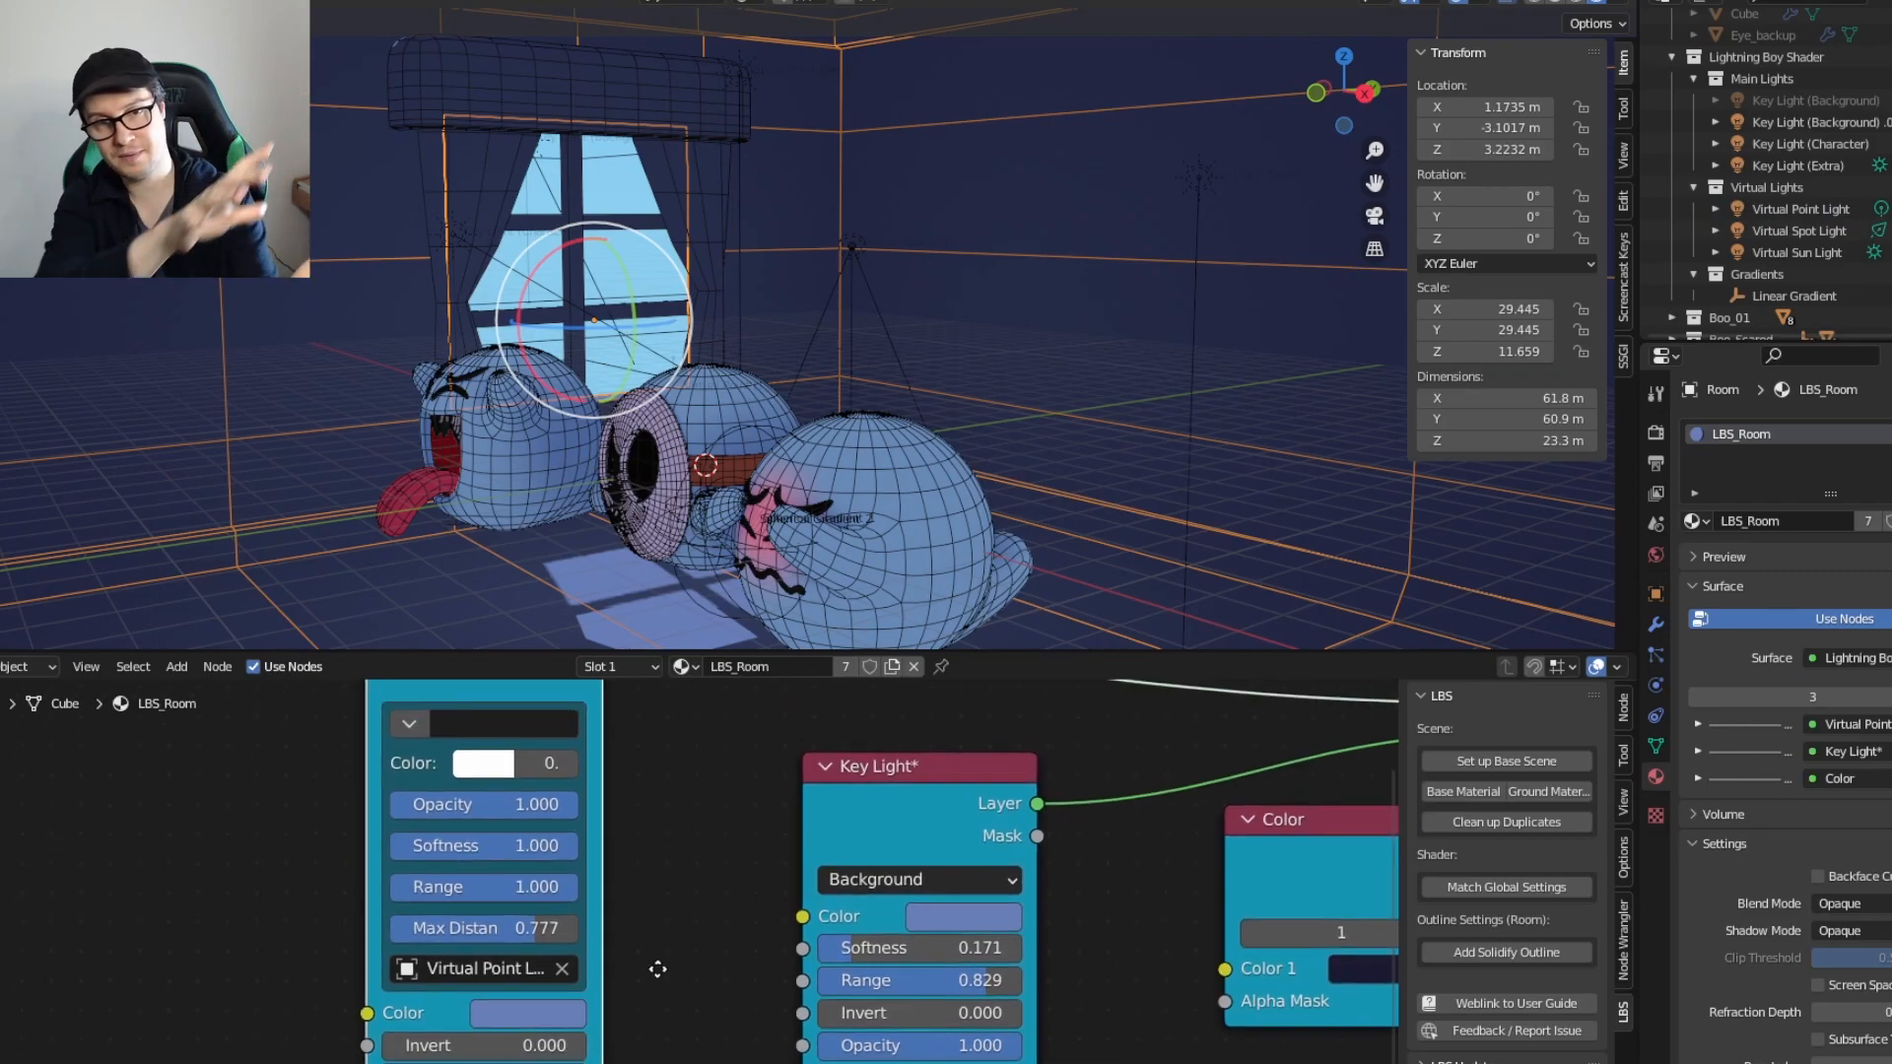
middle_drag(657, 969, 665, 917)
drag(557, 835, 446, 836)
drag(516, 1025, 594, 1026)
shift+middle_drag(434, 468, 706, 630)
drag(502, 814, 330, 814)
drag(508, 835, 517, 882)
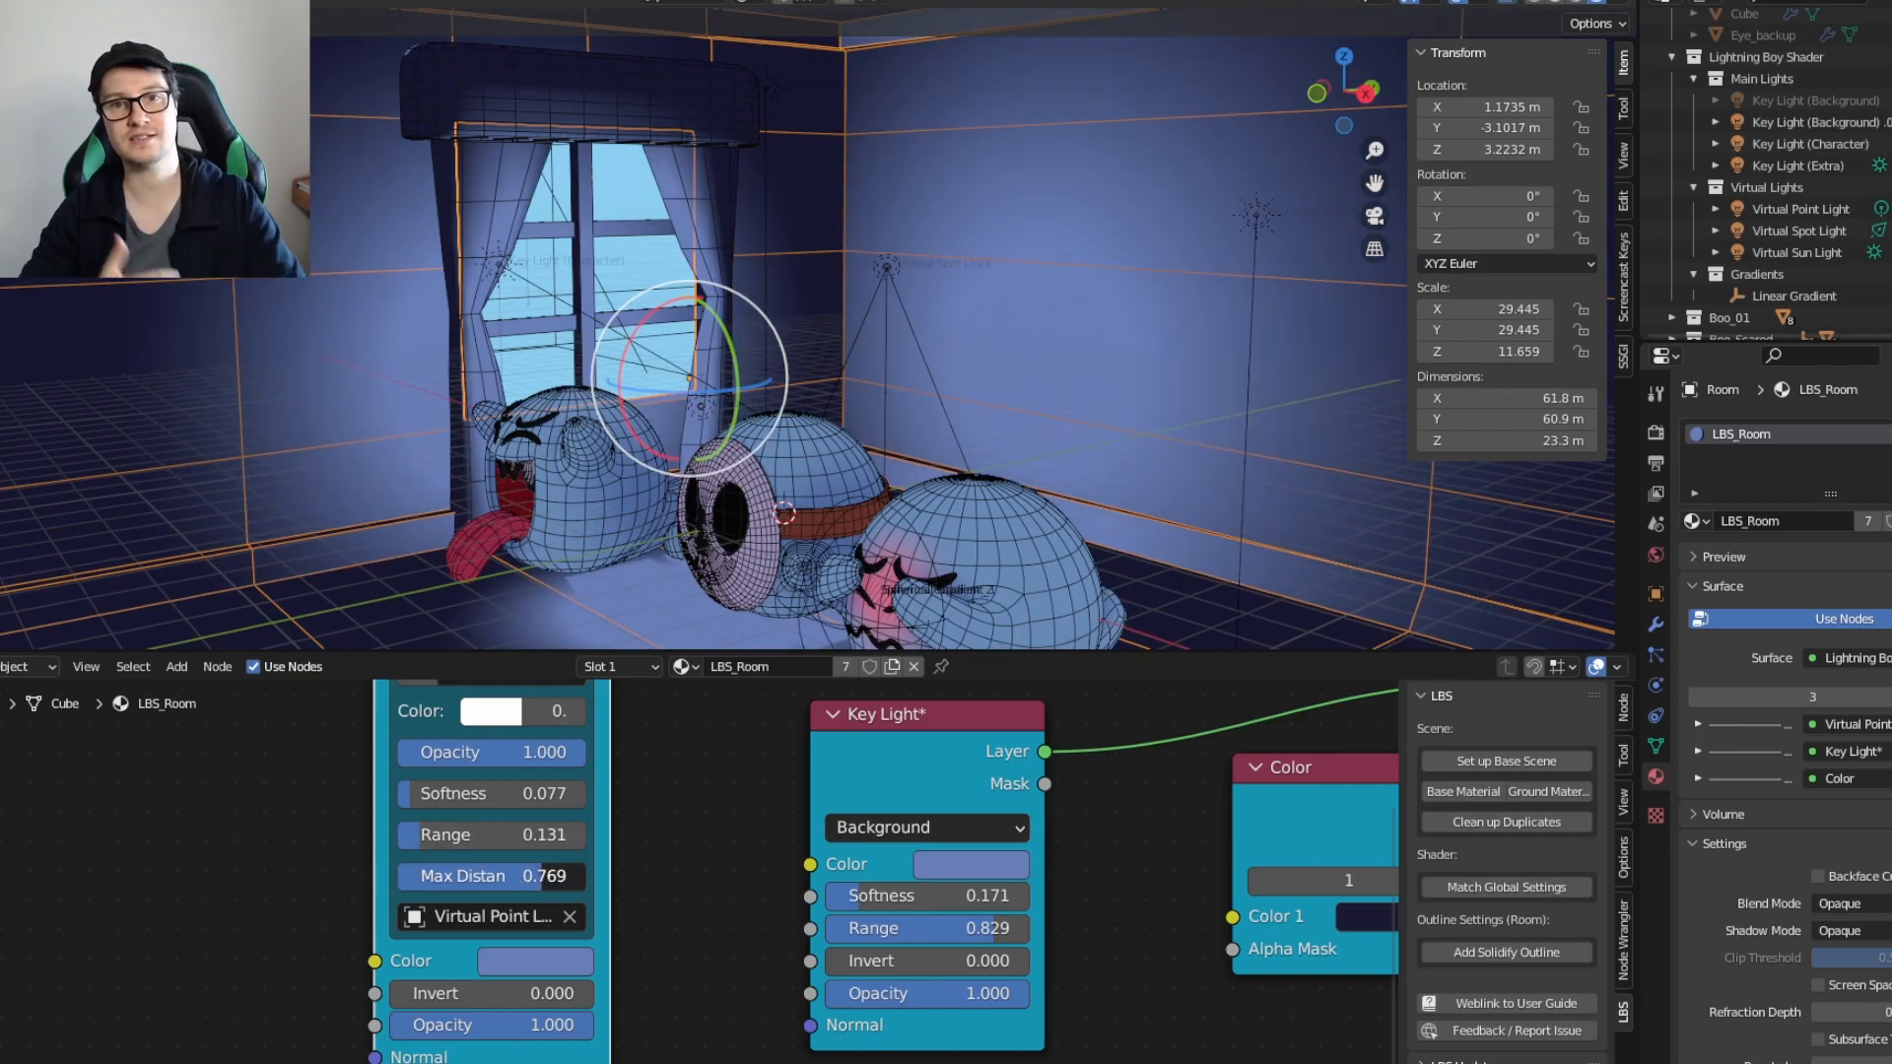
click(535, 961)
Step: Add a Subdivision Surface modifier to the windowsill block and cut one centred edge loop in it
mouse_move(640, 631)
mouse_down()
mouse_move(611, 631)
mouse_move(623, 603)
mouse_up()
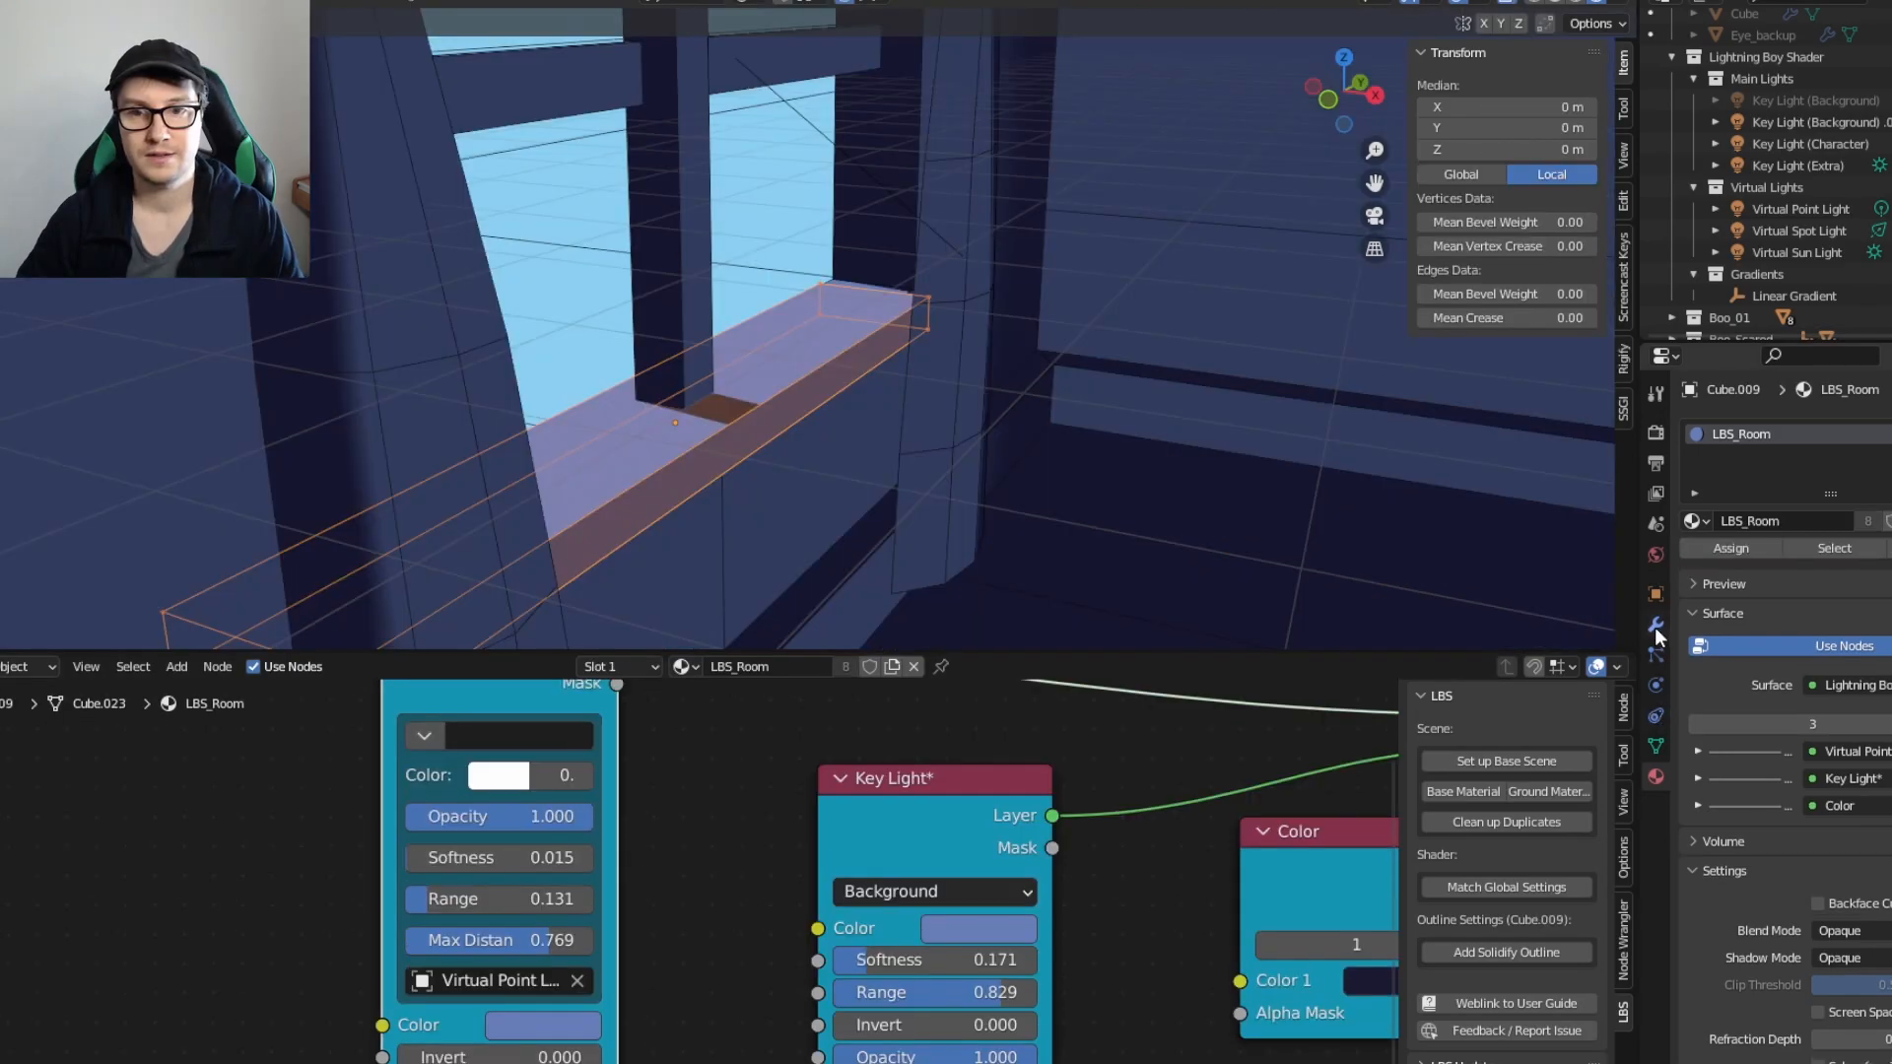
click(1656, 623)
click(1724, 429)
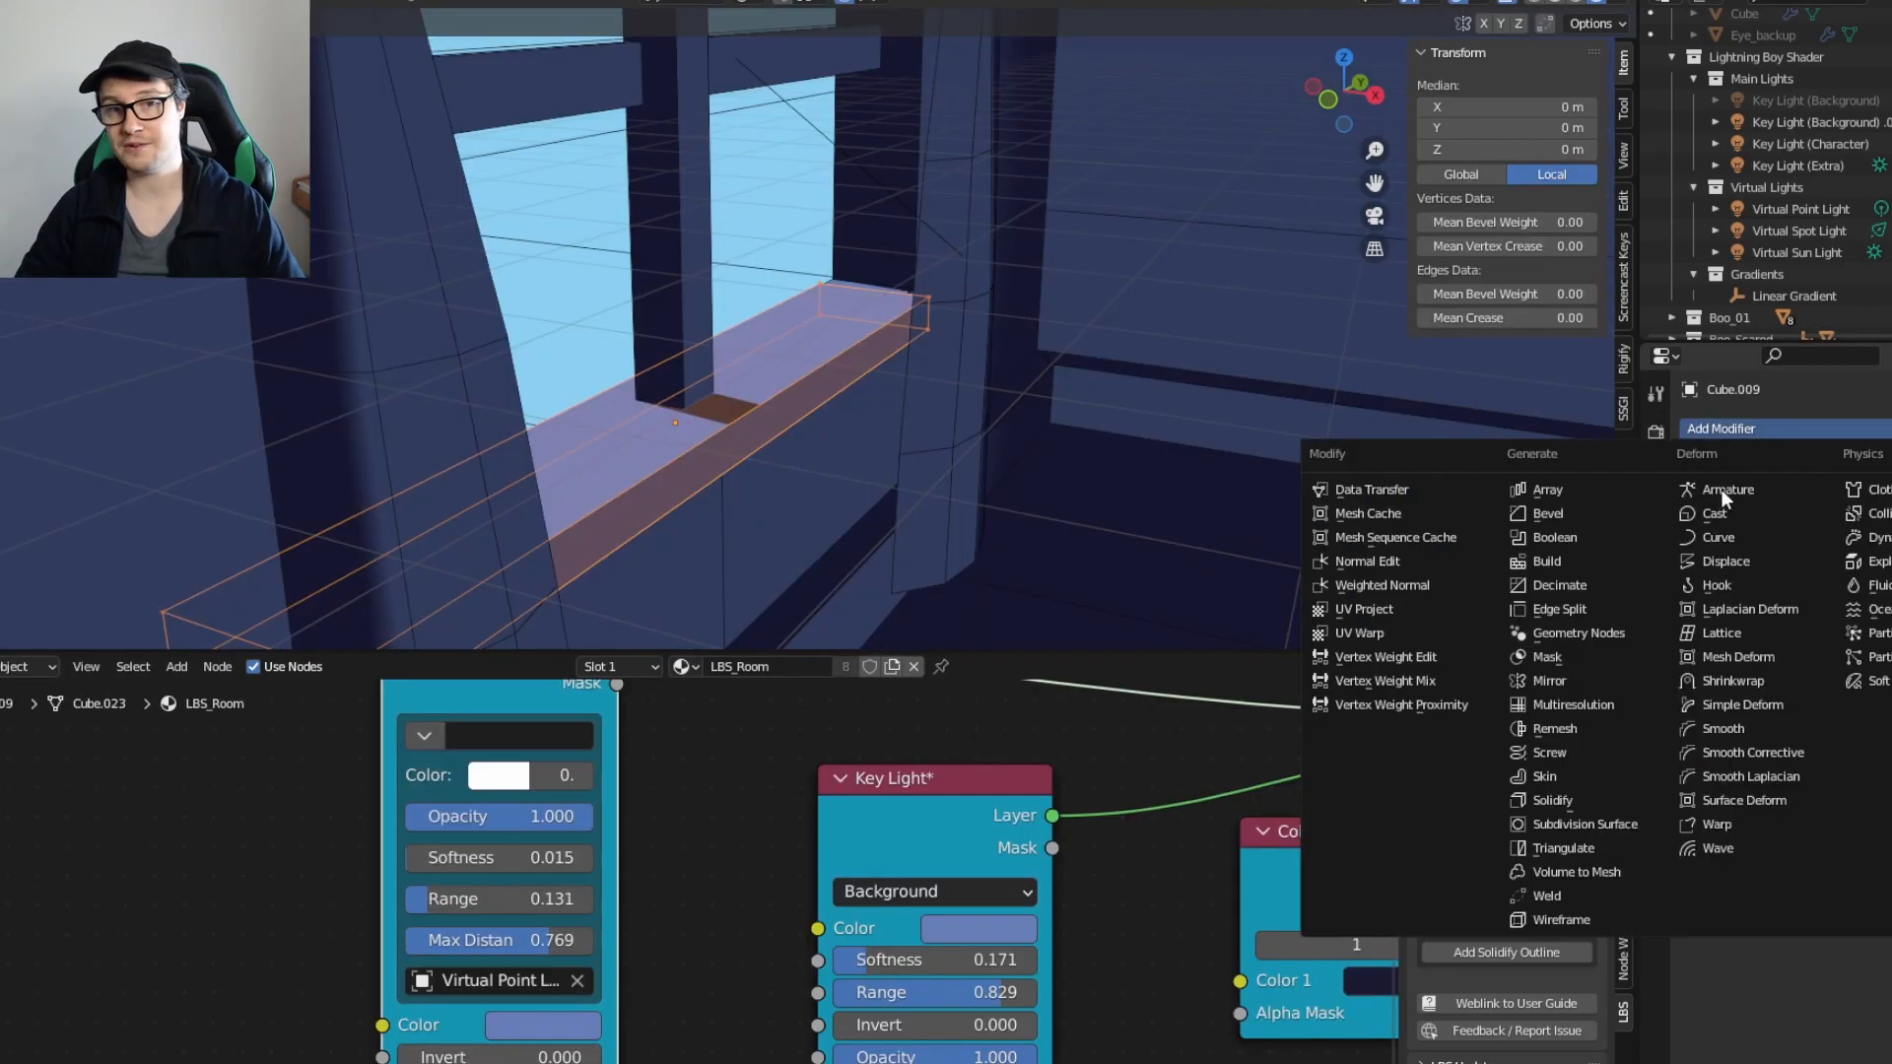
click(1577, 825)
click(677, 435)
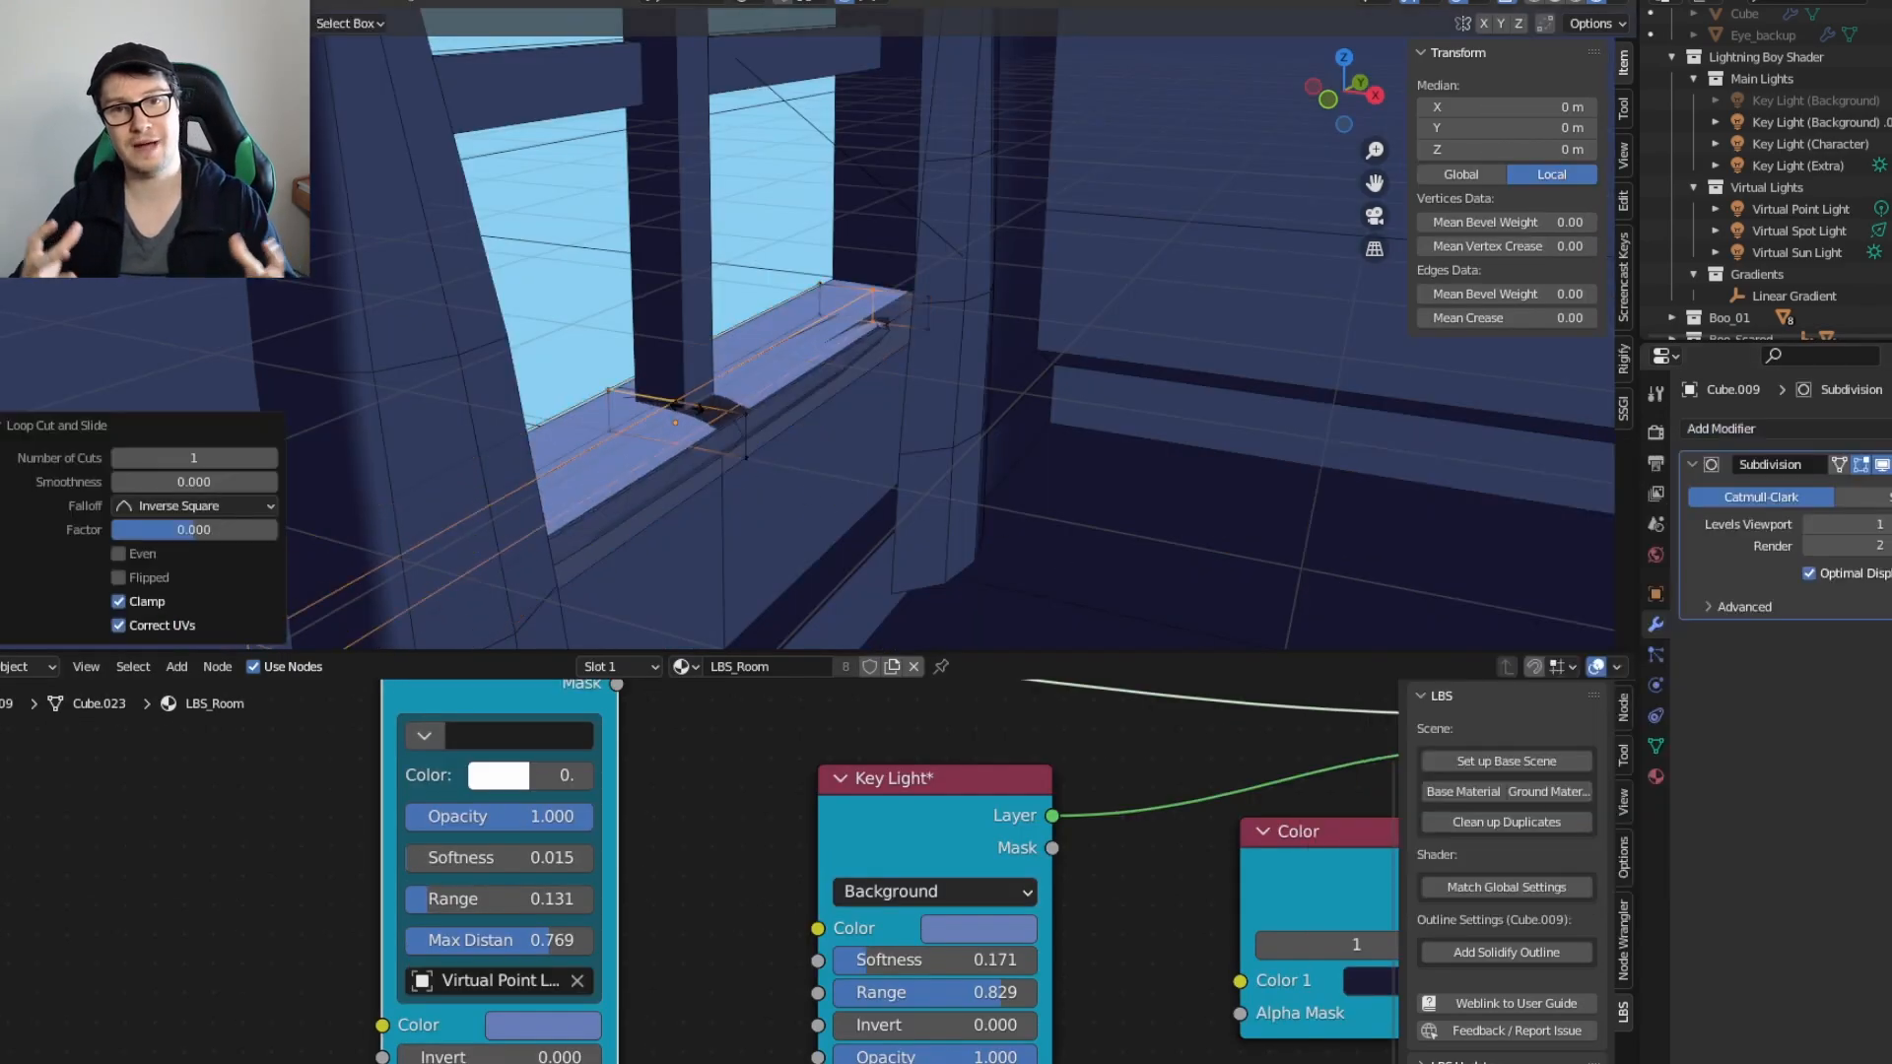
Step: Cut an edge loop across the windowsill block and slide it near the far end, to a factor of about 0.821
click(604, 391)
key(ctrl+r)
click(826, 351)
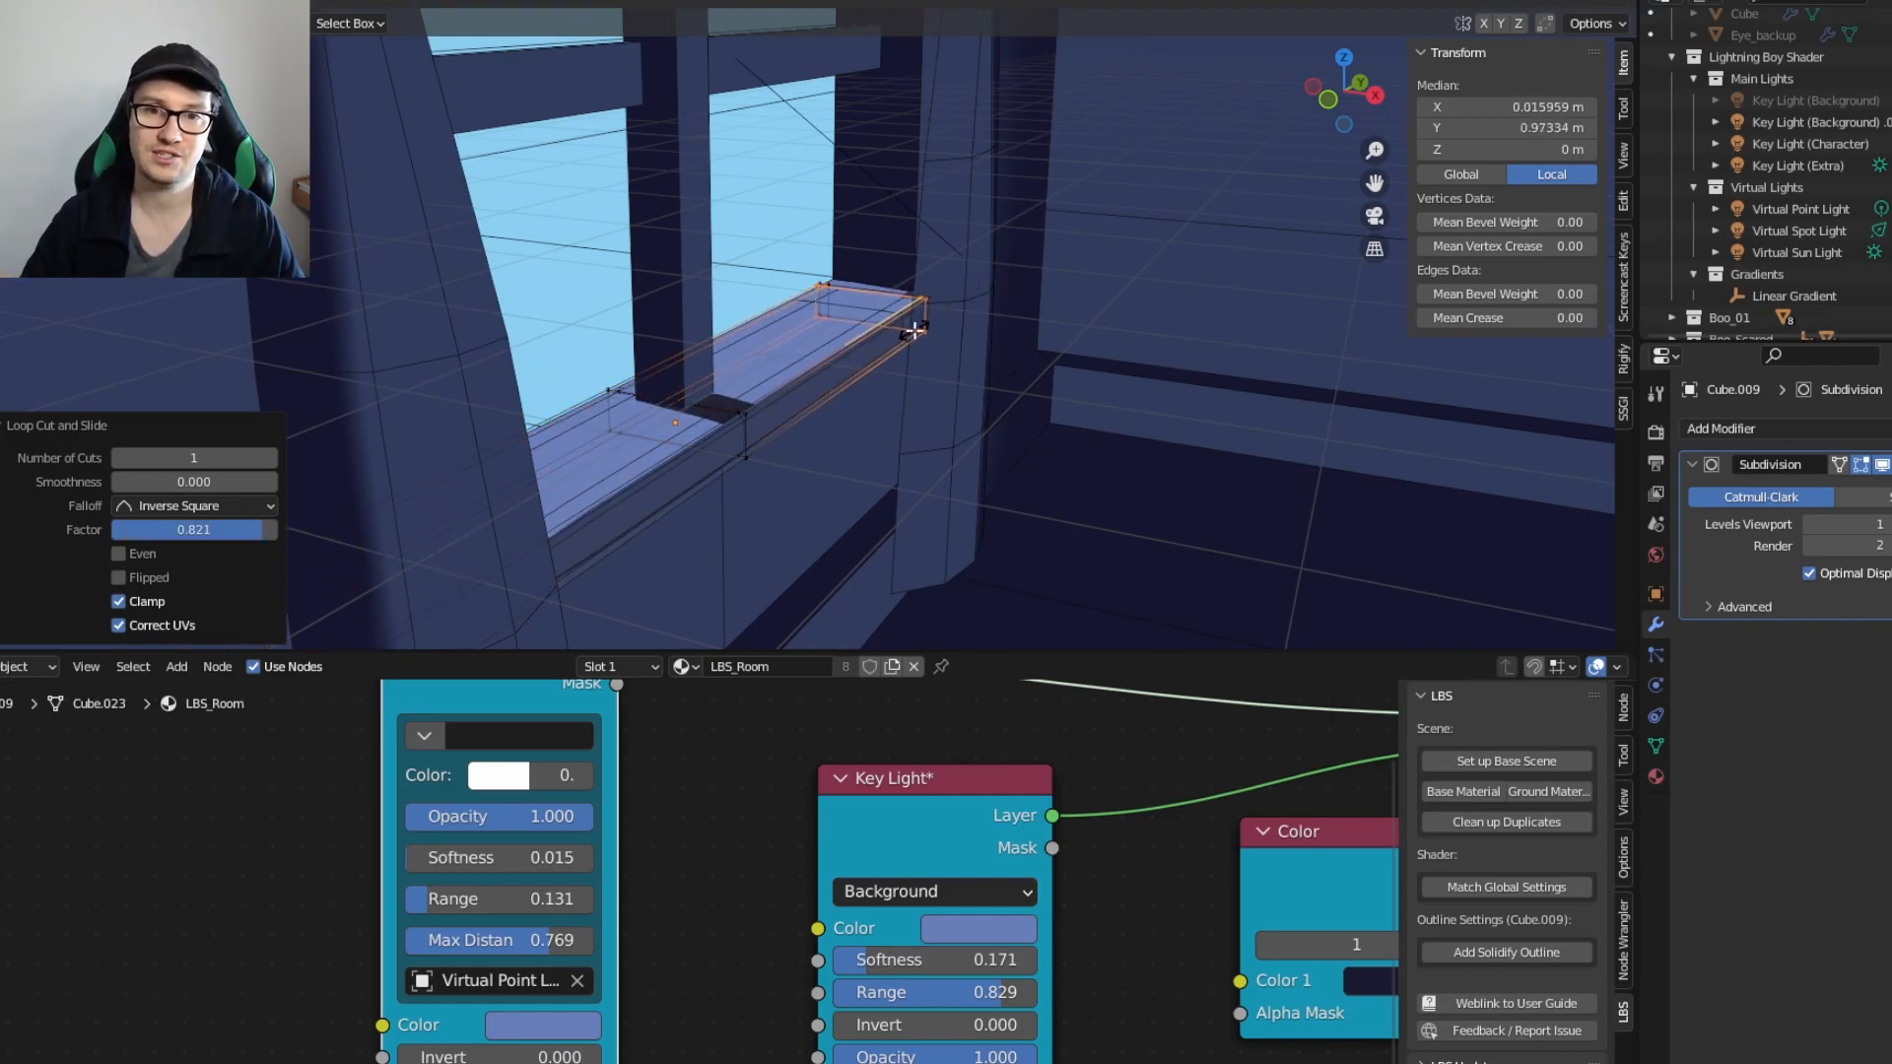
click(915, 329)
Step: Cut supporting edge loops near the windowsill block's close end and along its length
key(ctrl+r)
click(552, 508)
click(414, 581)
shift+middle_drag(808, 384, 878, 219)
key(ctrl+z)
key(ctrl+r)
click(611, 423)
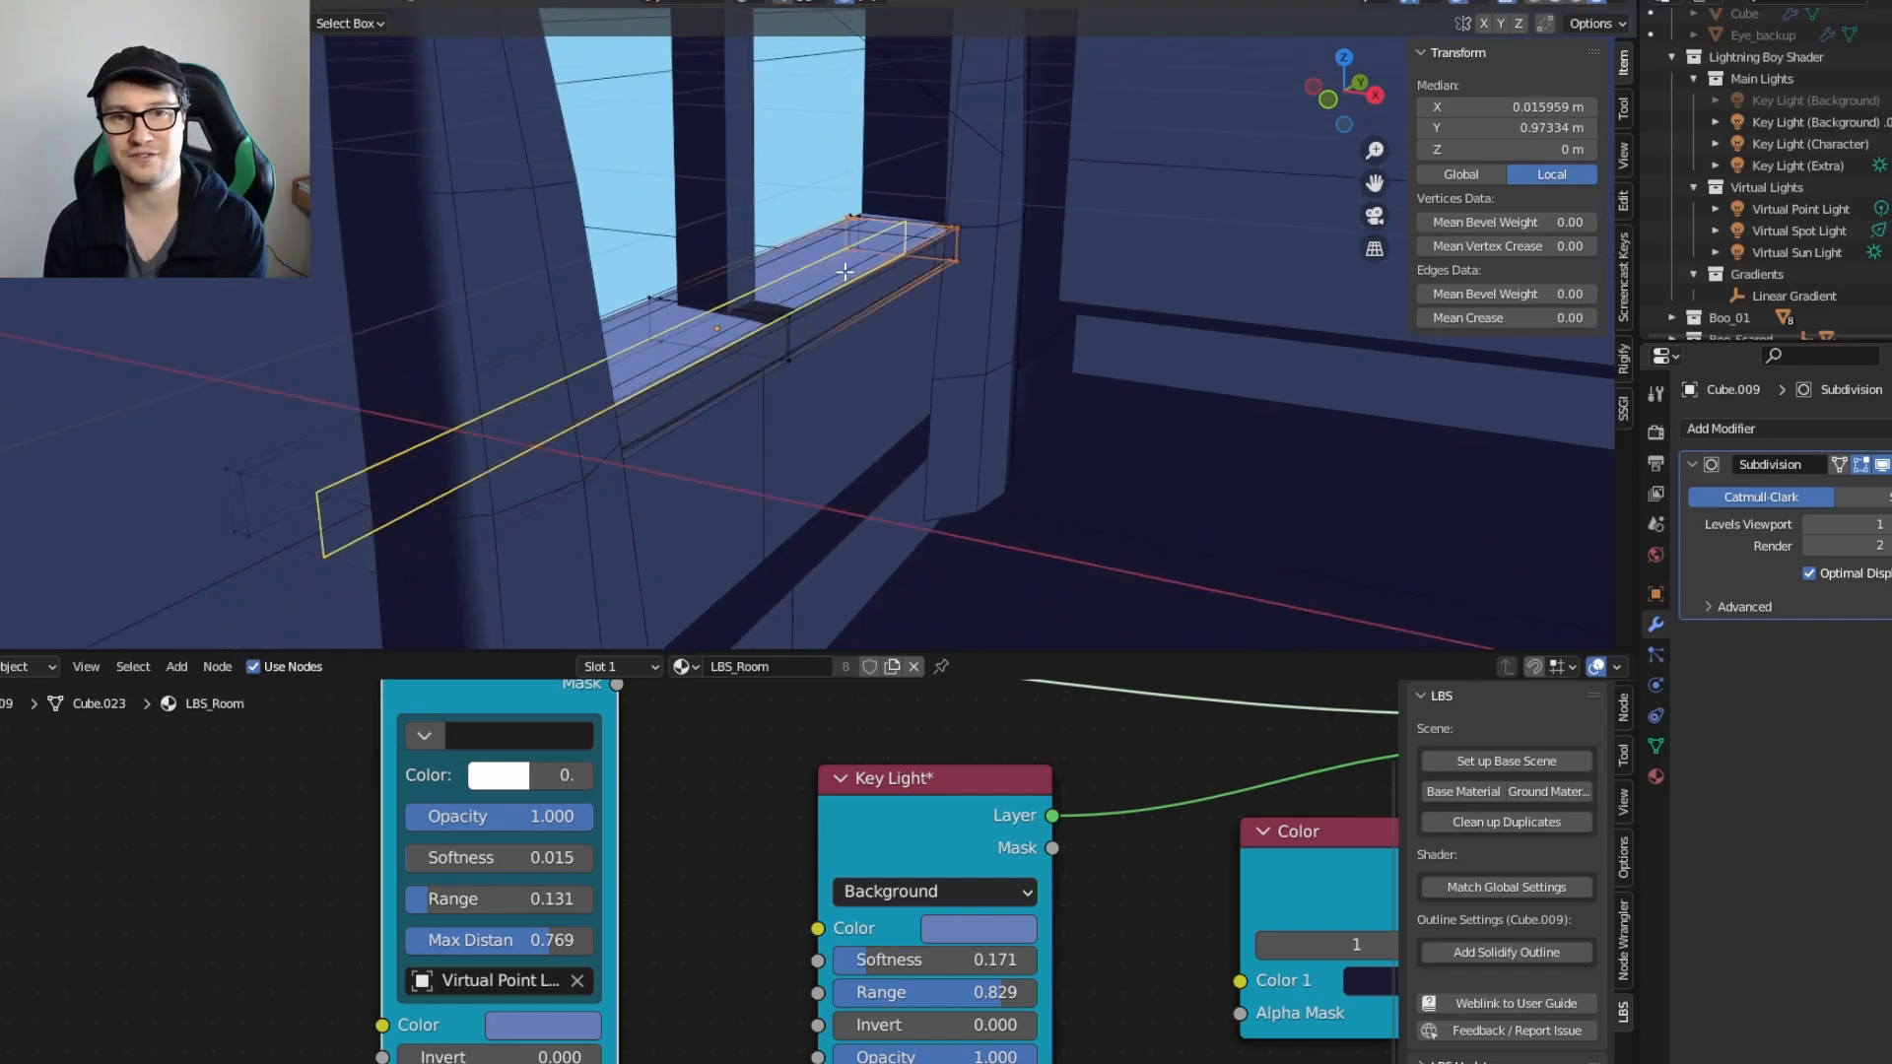
click(473, 490)
Step: Cut a horizontal edge loop around the windowsill block and slide it down to the lower edge
key(ctrl+r)
click(440, 540)
key(ctrl+z)
drag(785, 338, 792, 386)
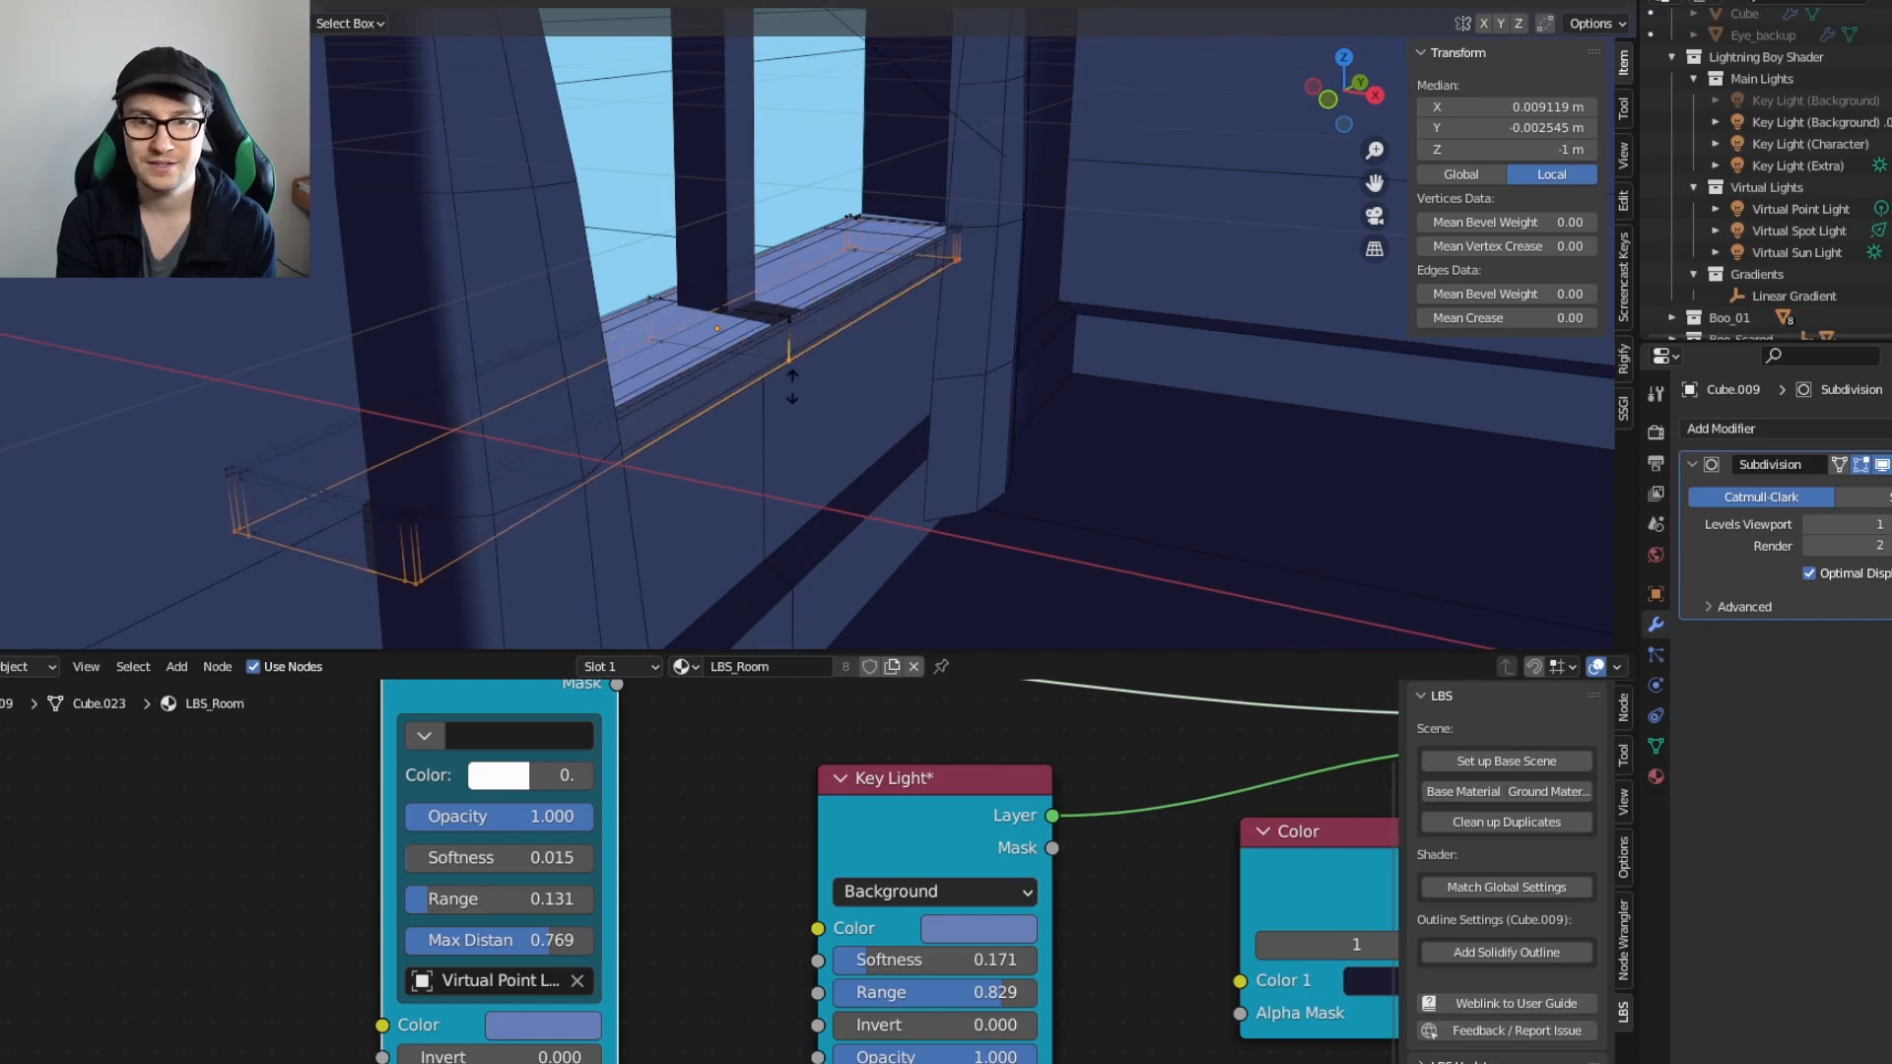
click(787, 351)
Step: Leave mesh editing, select the Room object and add a fourth layer to its Lightning Boy Shader node
key(Tab)
click(1088, 364)
middle_drag(1088, 363, 836, 404)
click(835, 404)
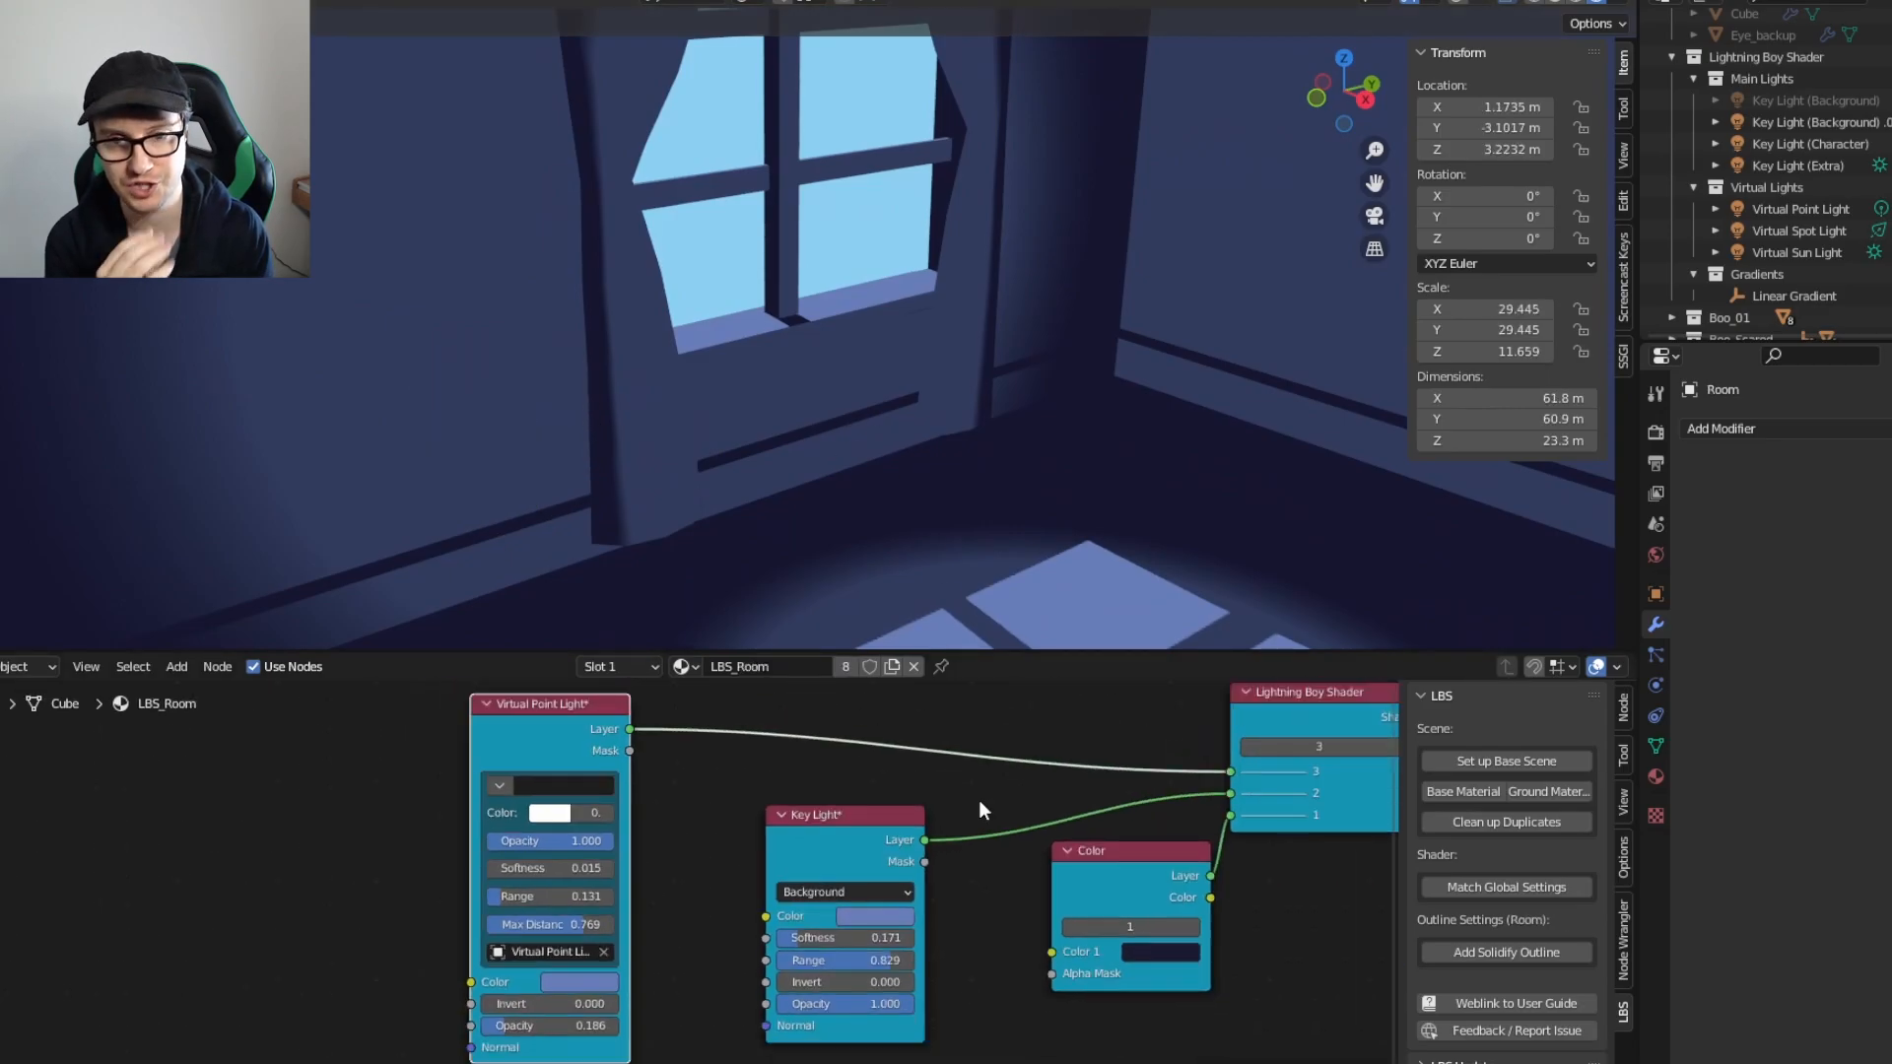
middle_drag(991, 782, 695, 946)
click(1096, 910)
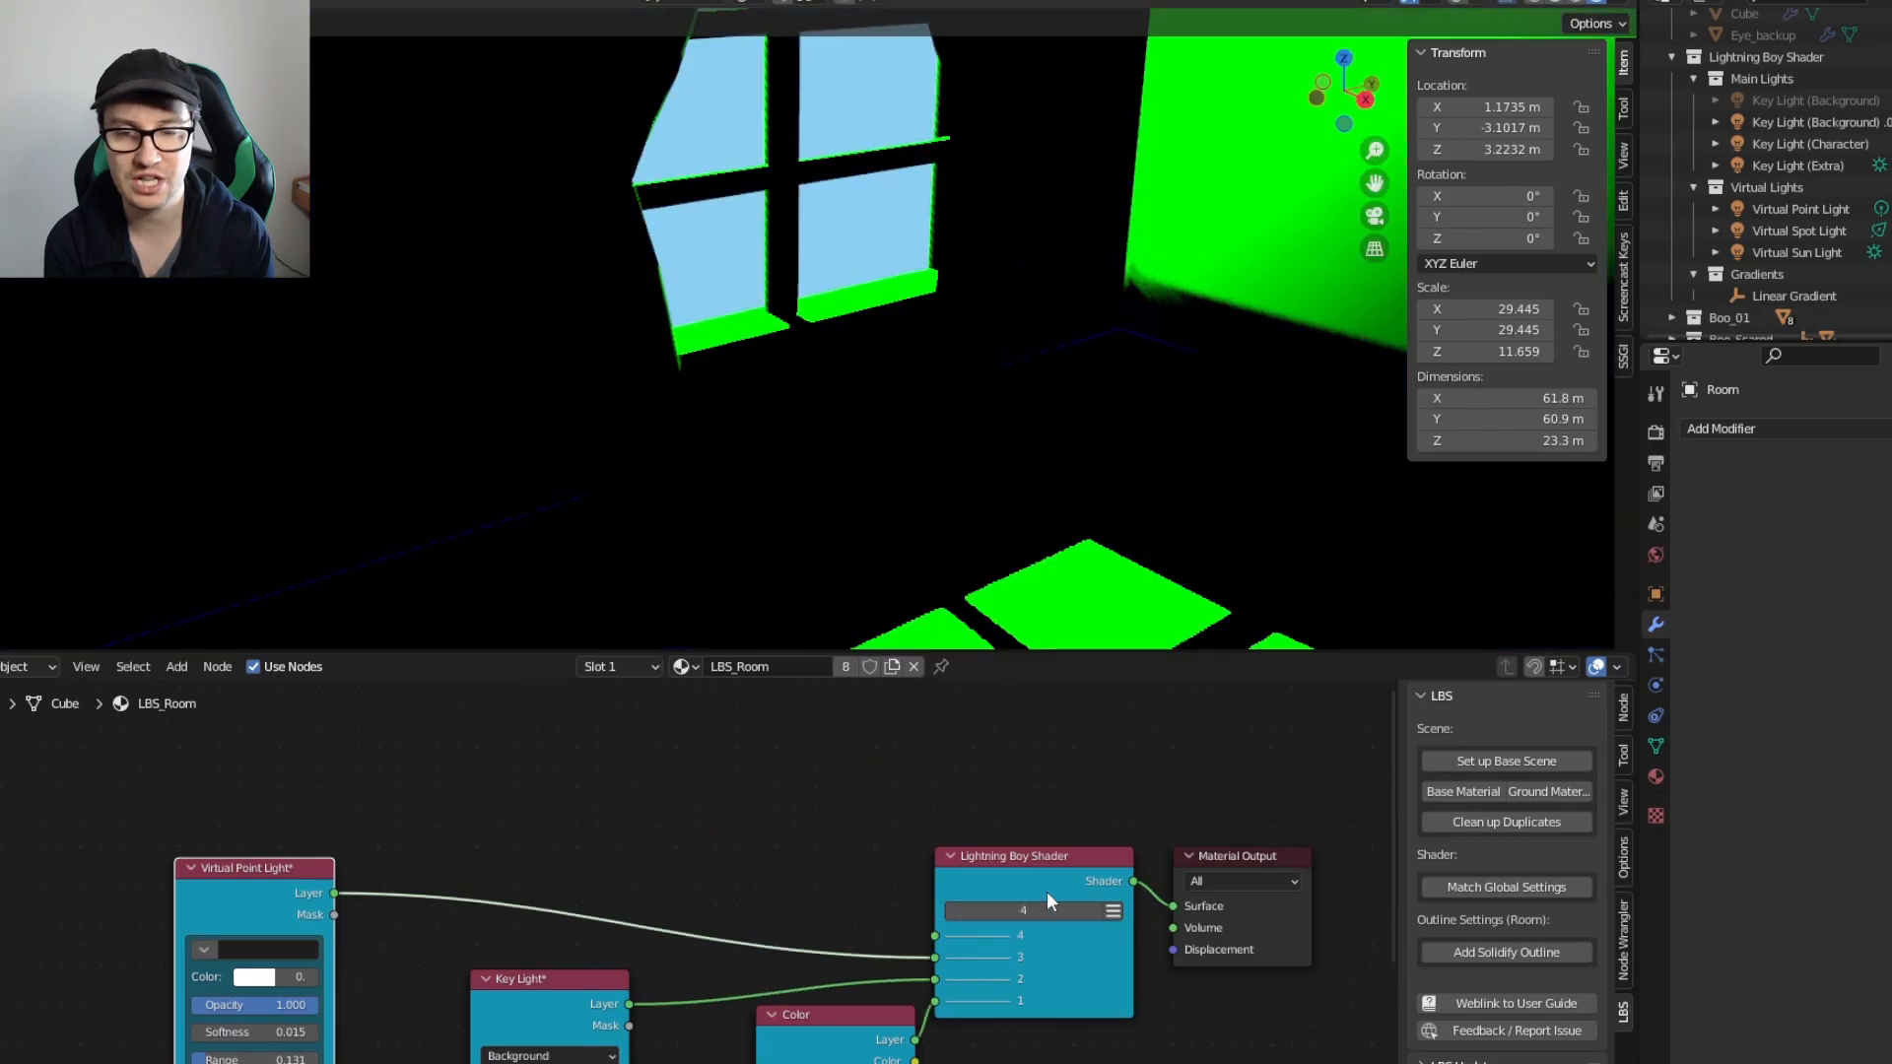
drag(1042, 879, 1044, 803)
Step: Add an Ambient Occlusion (SS) node to LBS_Room and connect its Layer output to layer 4 of the Lightning Boy Shader node
key(shift+a)
mouse_move(294, 1005)
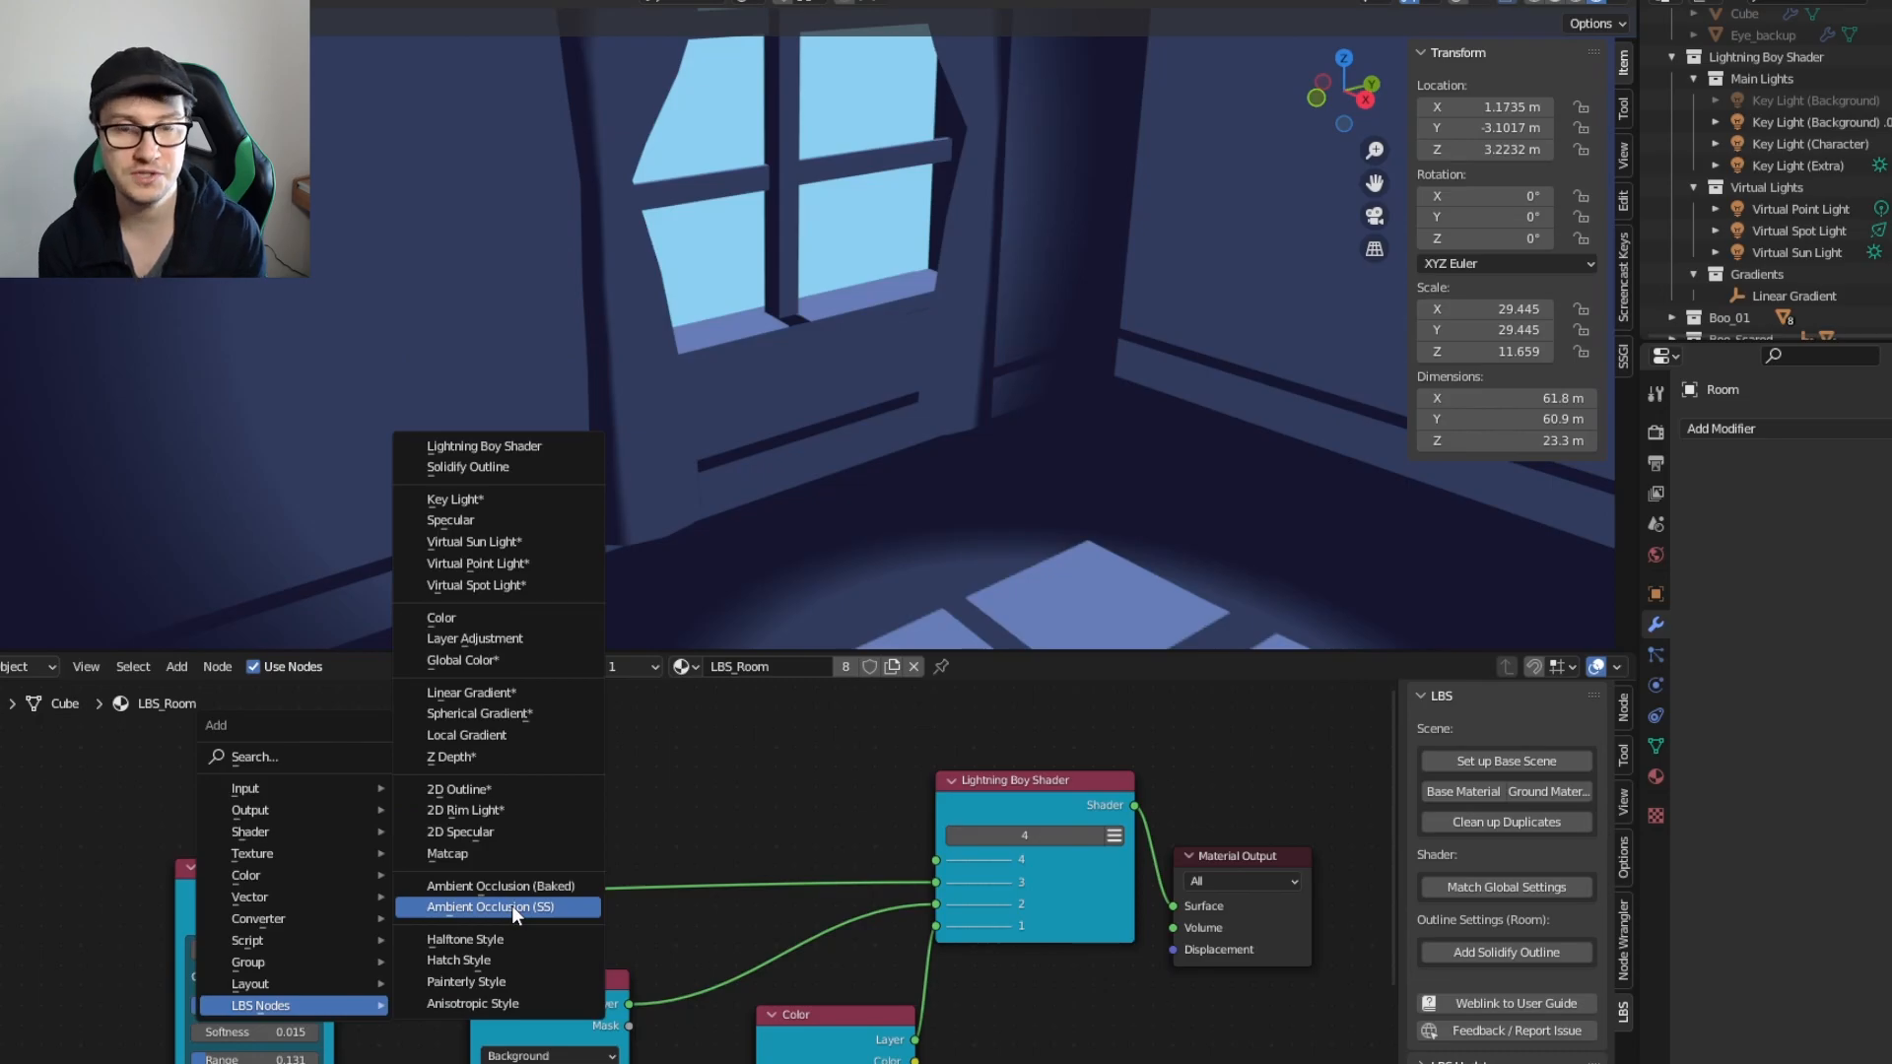
click(511, 907)
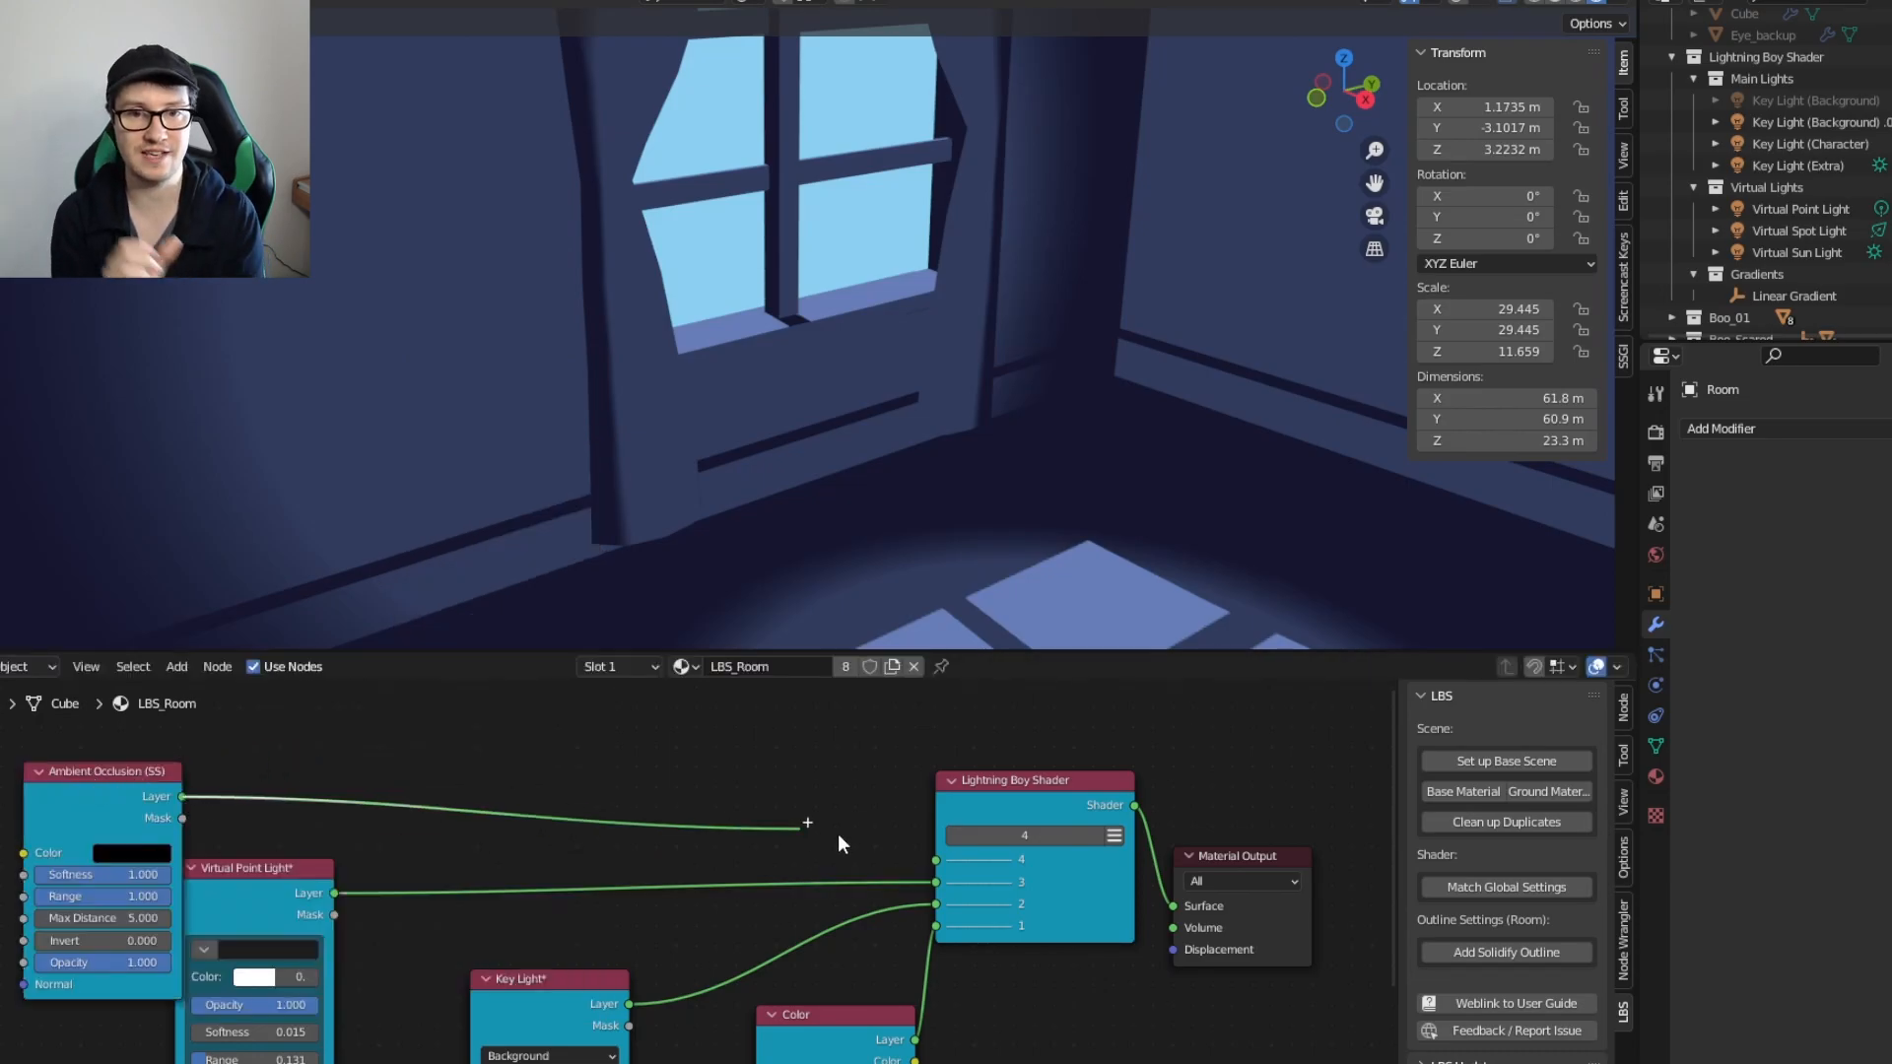
drag(799, 828, 931, 858)
middle_drag(331, 770, 489, 769)
drag(262, 778, 185, 774)
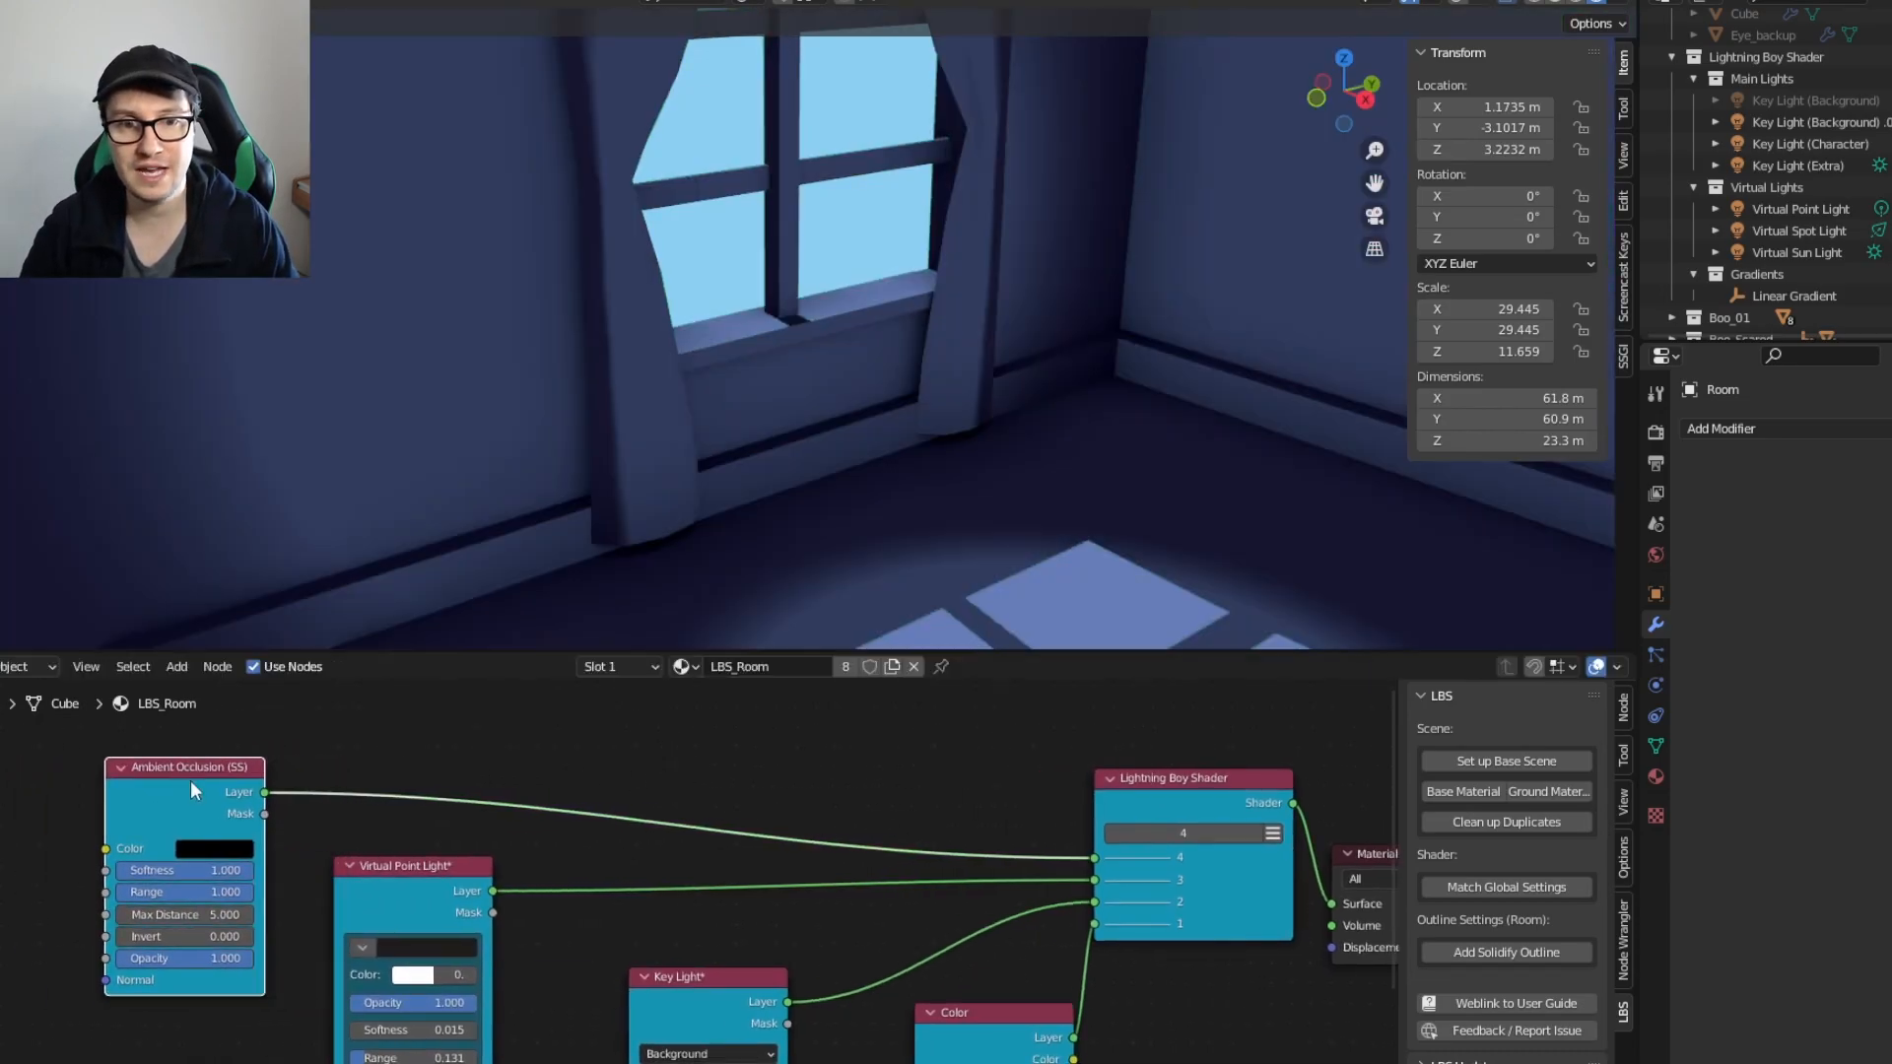
middle_drag(296, 837, 485, 824)
Step: Tune the Ambient Occlusion (SS) node to a near-black blue (H 0.667, S 0.585, V 0.005), softness 0.557 and range 0.793
scroll(473, 843, up, 2)
drag(343, 859, 226, 860)
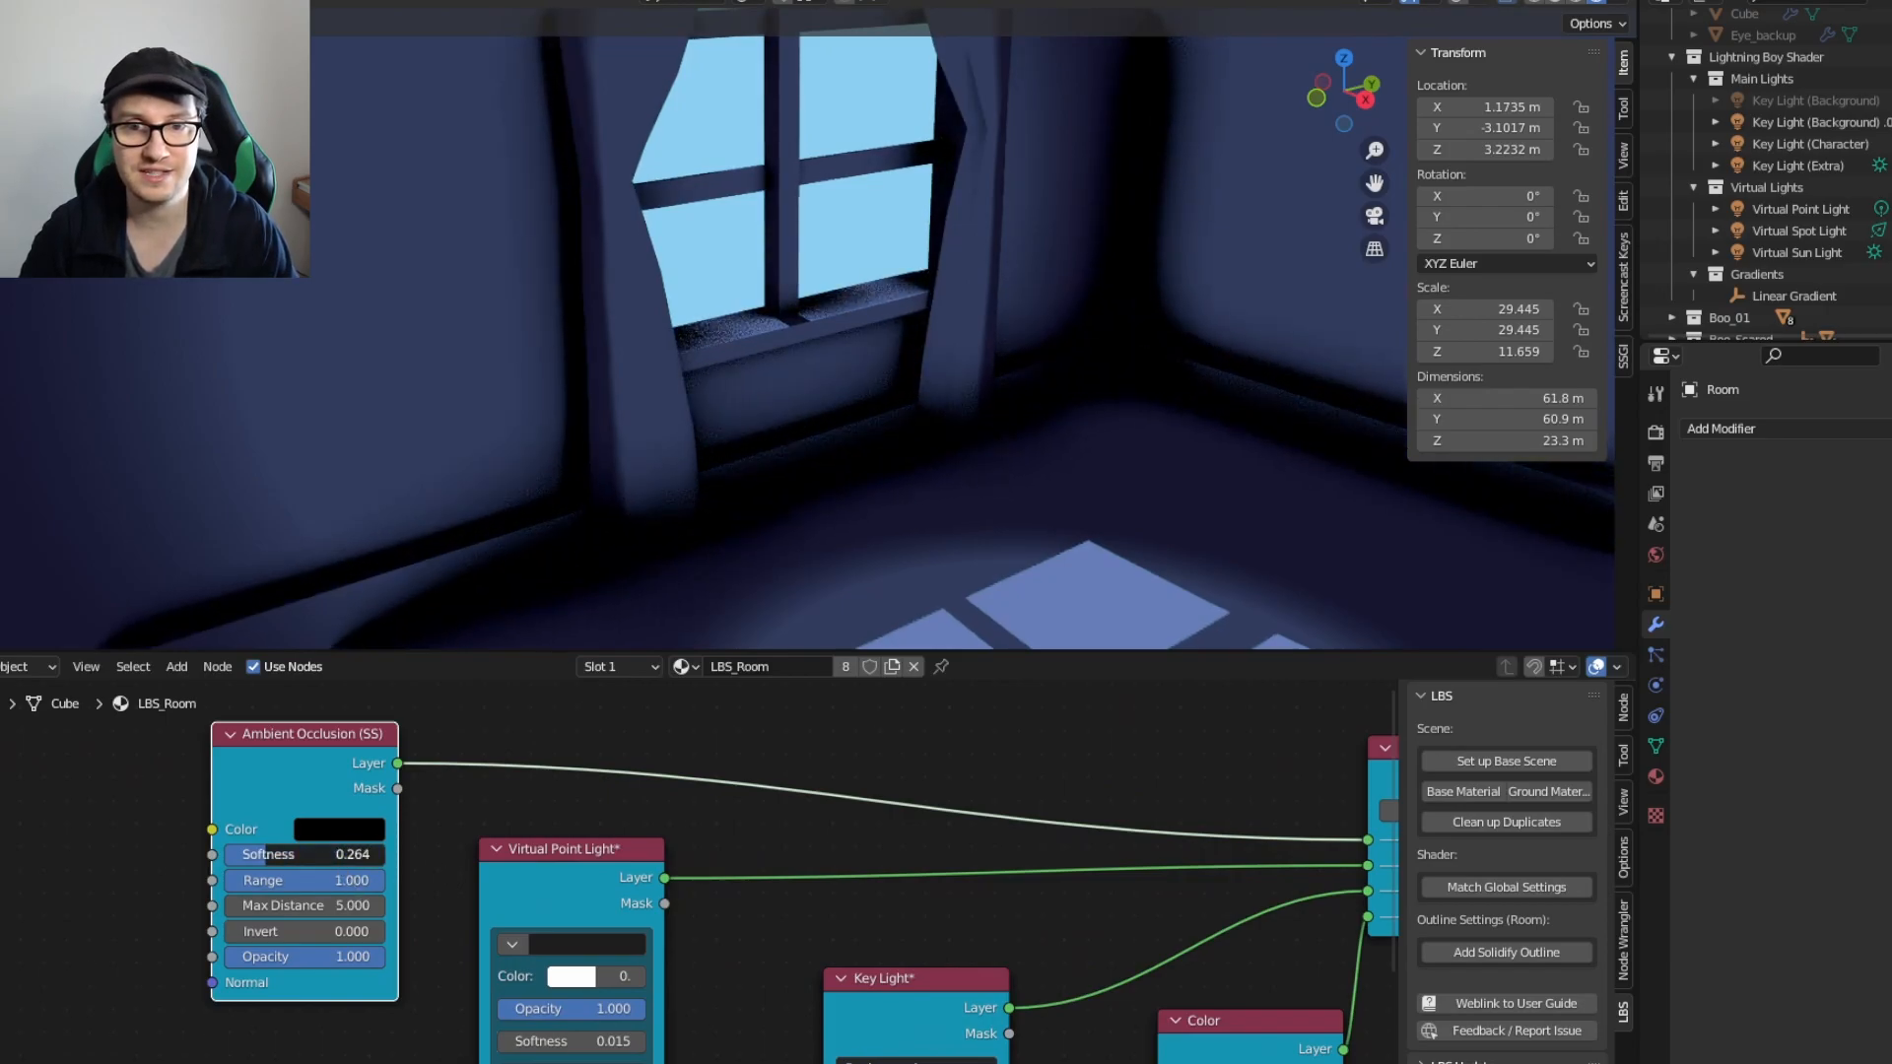
drag(346, 883, 277, 883)
click(339, 828)
click(489, 718)
click(819, 505)
click(340, 829)
click(354, 829)
drag(490, 642, 494, 658)
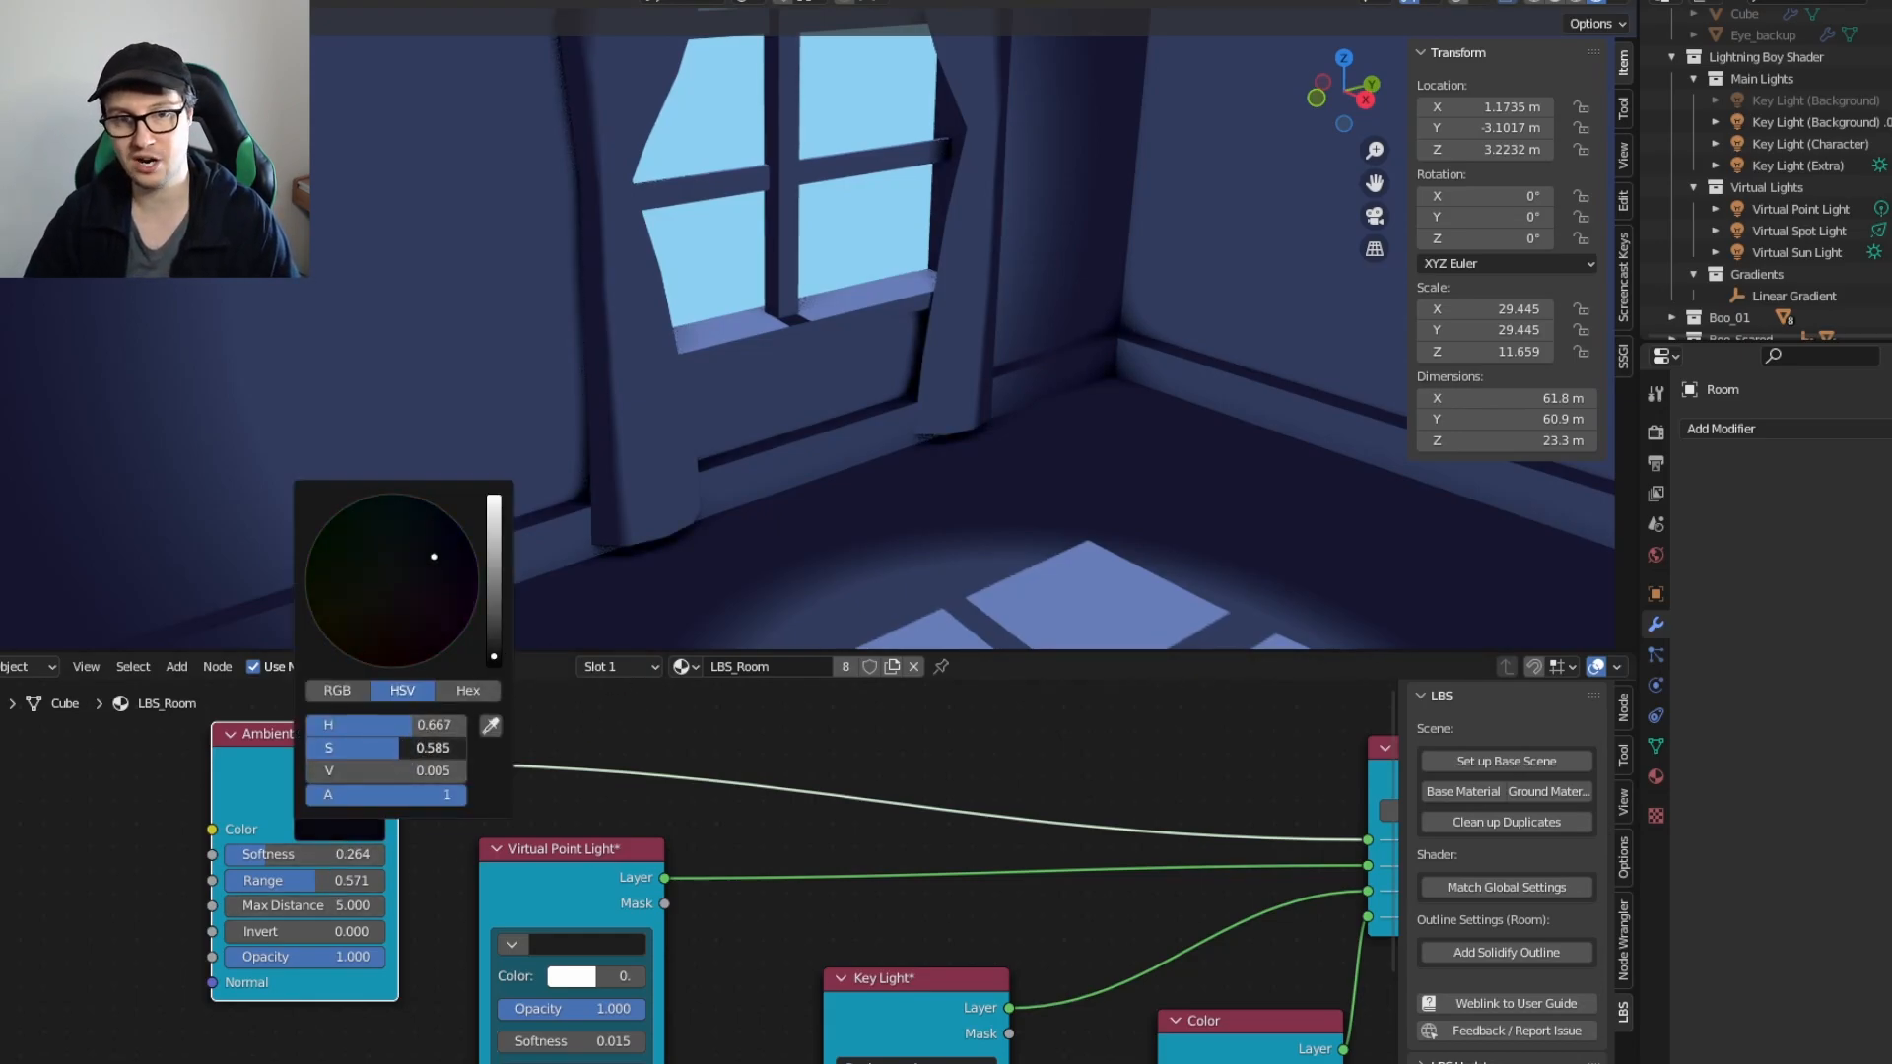
drag(266, 854, 359, 884)
Step: Examine the ambient occlusion shading on the walls, the window and around the ghost characters
click(908, 221)
mouse_move(857, 410)
middle_down()
mouse_move(676, 362)
mouse_move(889, 420)
middle_up()
middle_drag(1024, 430, 925, 451)
scroll(957, 402, up, 3)
scroll(952, 396, down, 2)
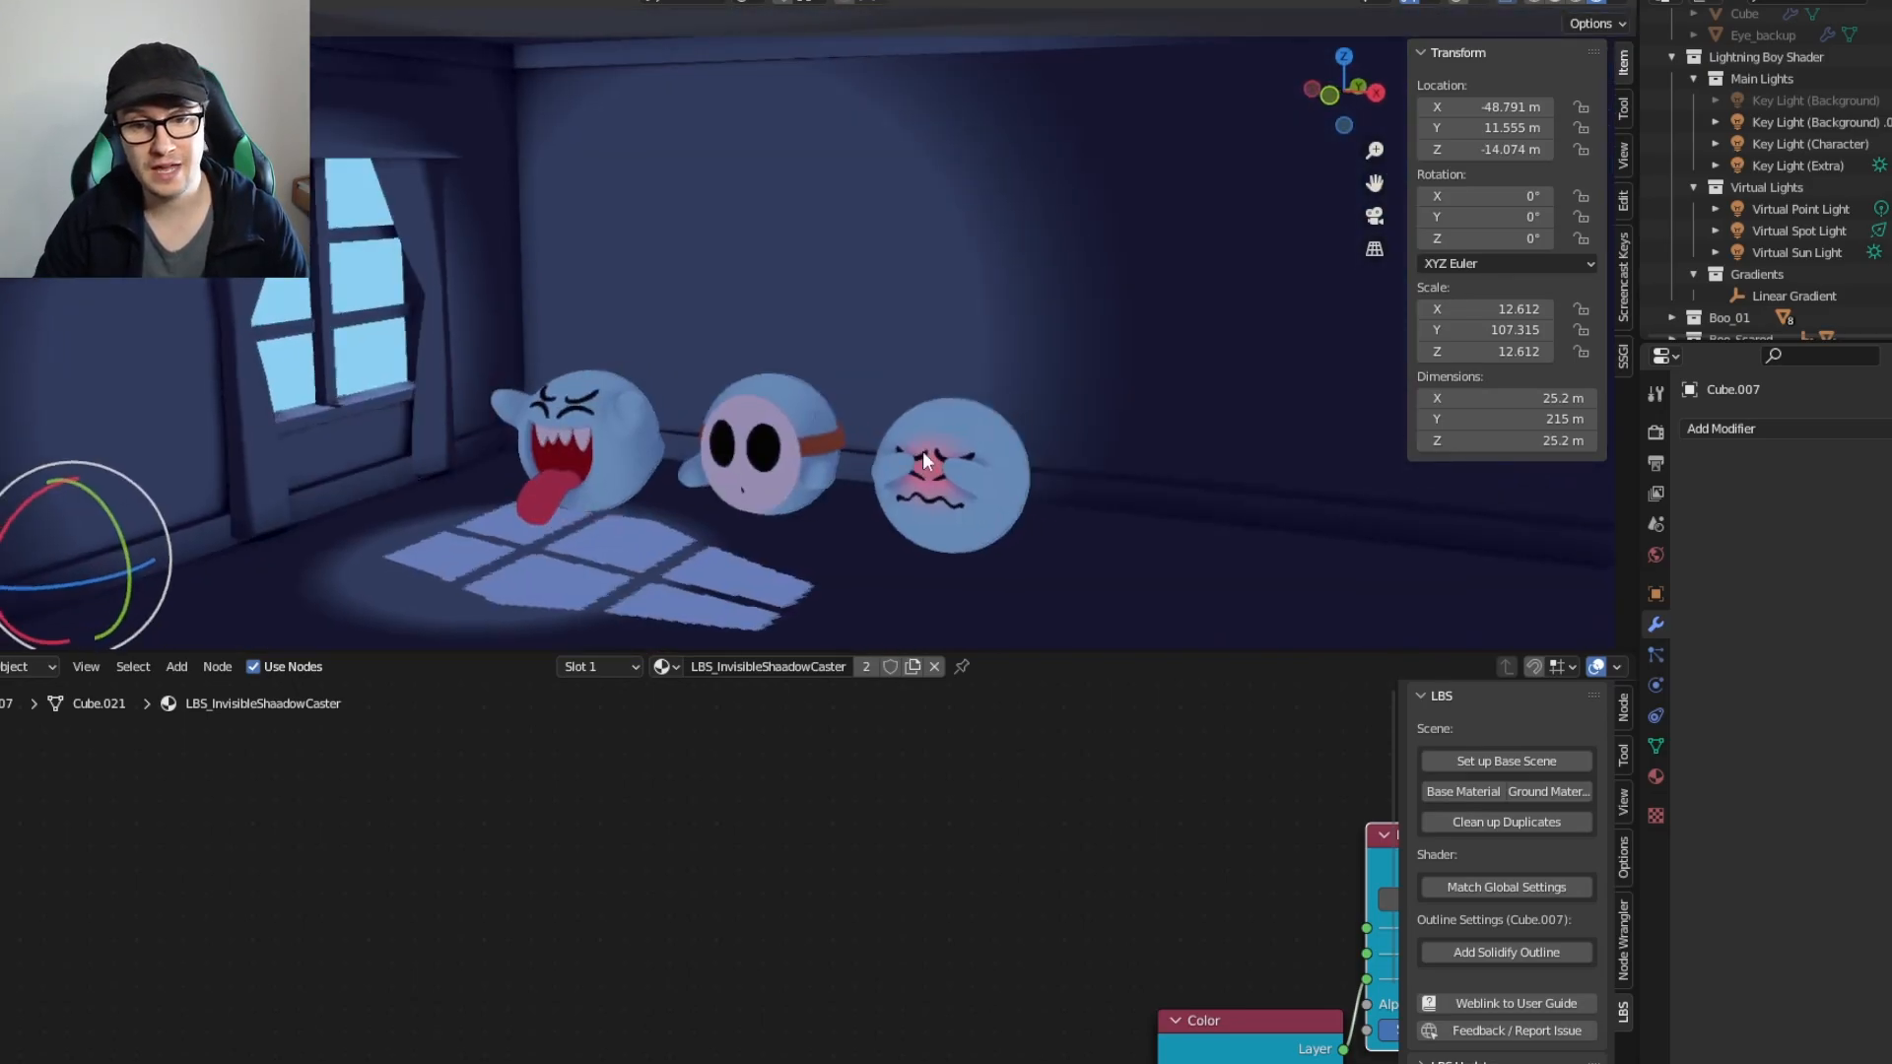
scroll(985, 437, up, 2)
middle_drag(1044, 422, 930, 442)
click(949, 493)
Step: Show the viewport overlays and start adding a cube in the room's far corner
click(1456, 3)
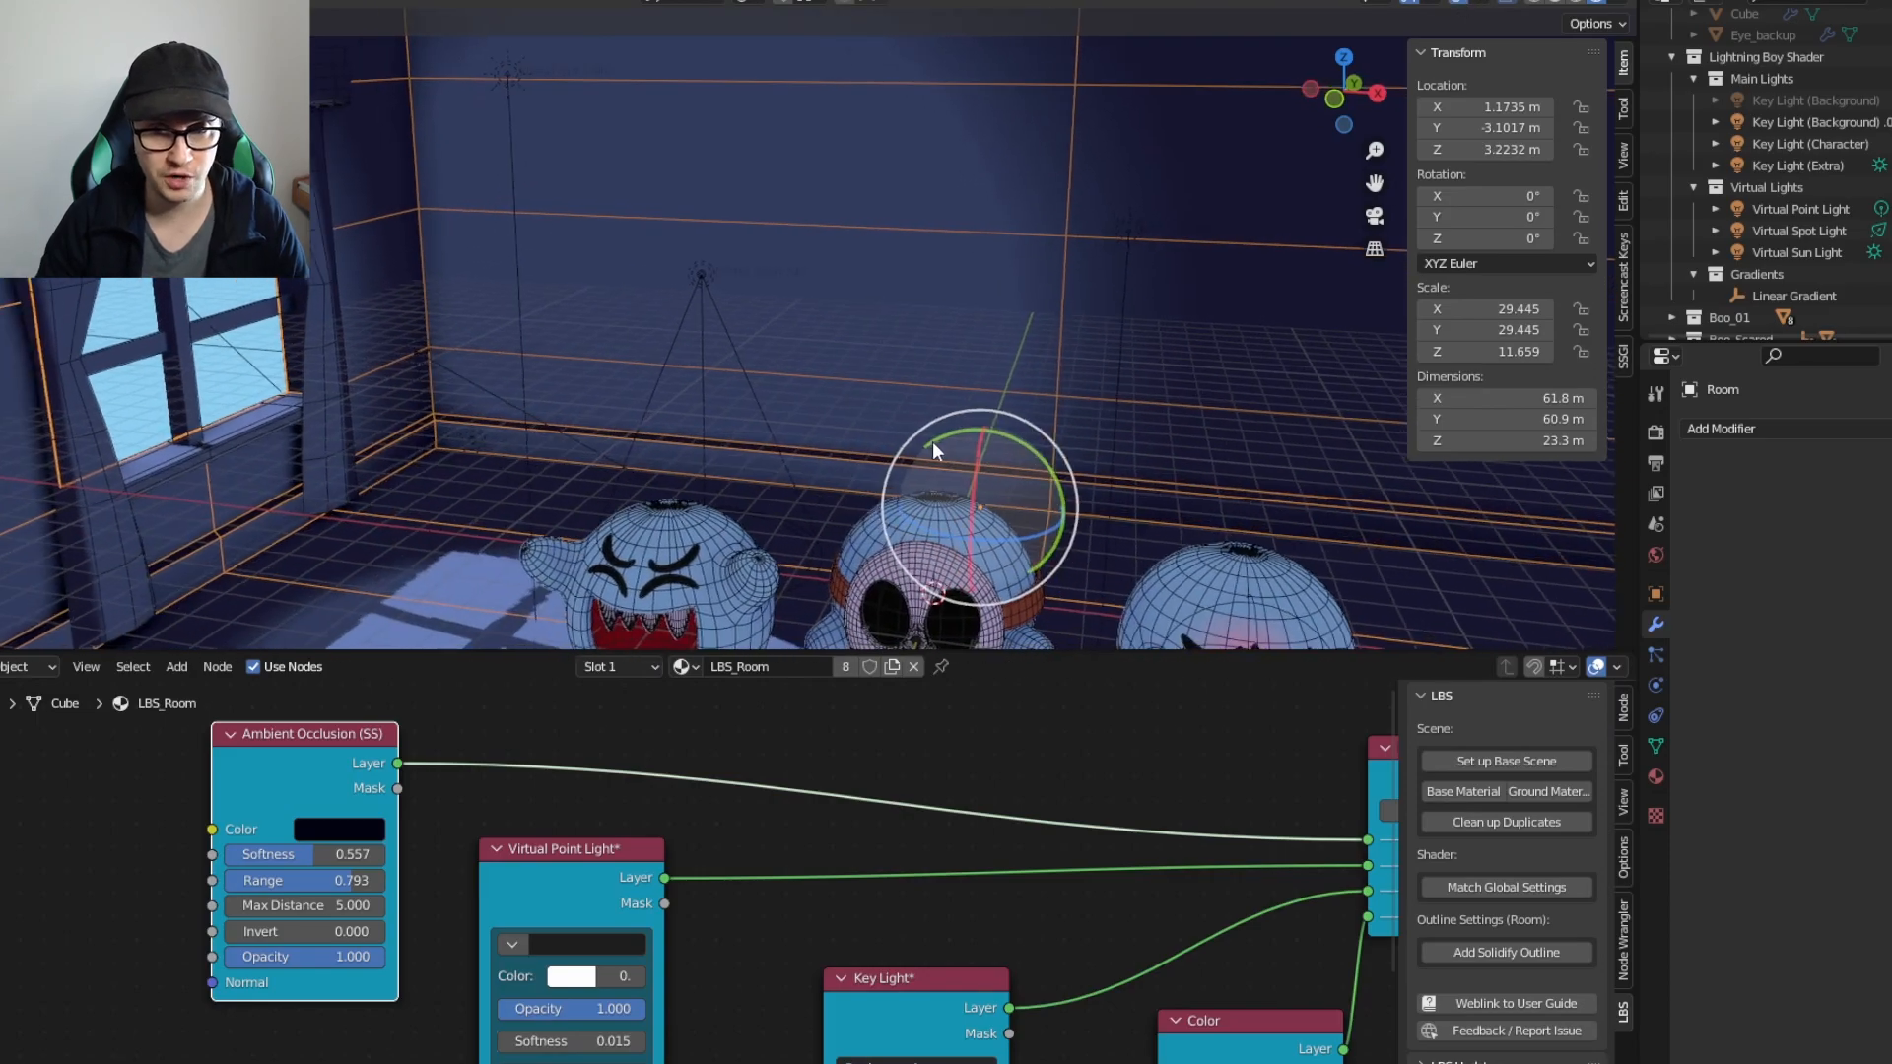
click(783, 560)
key(shift+a)
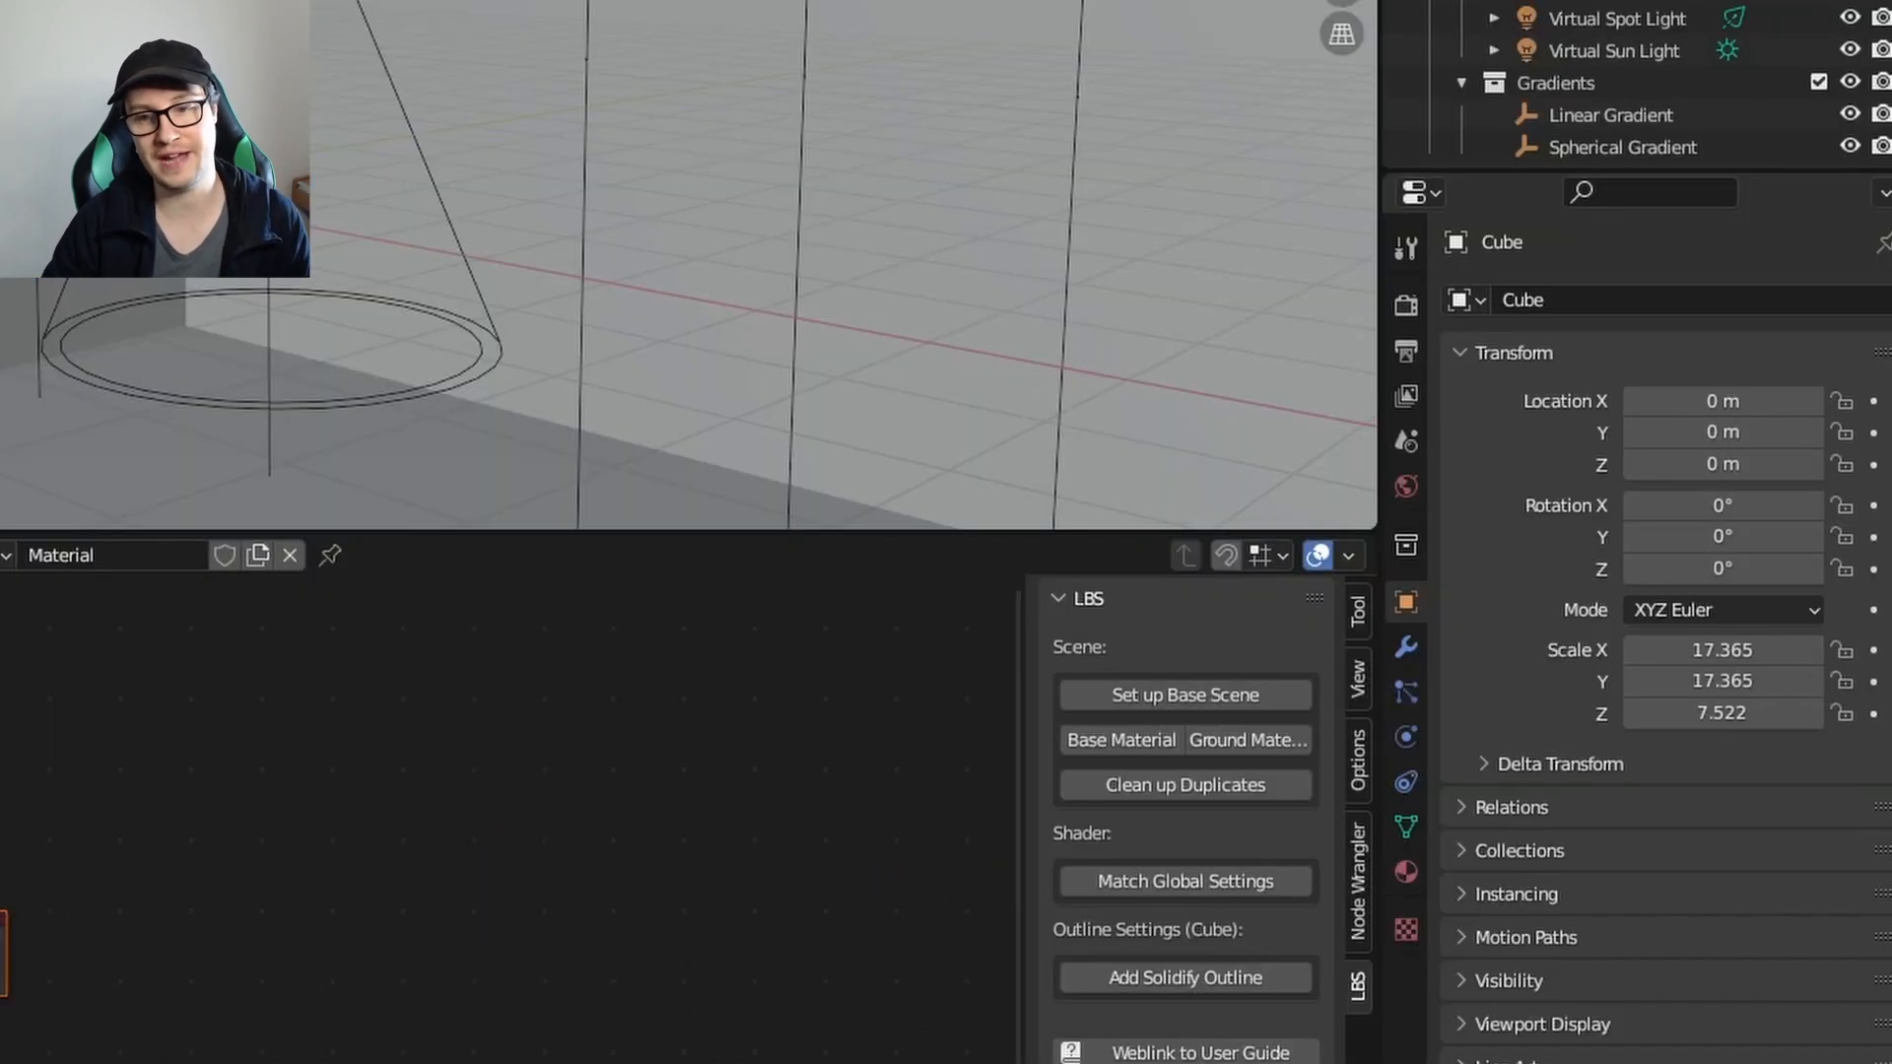
Step: Open the render properties in the simple cube scene
click(1405, 303)
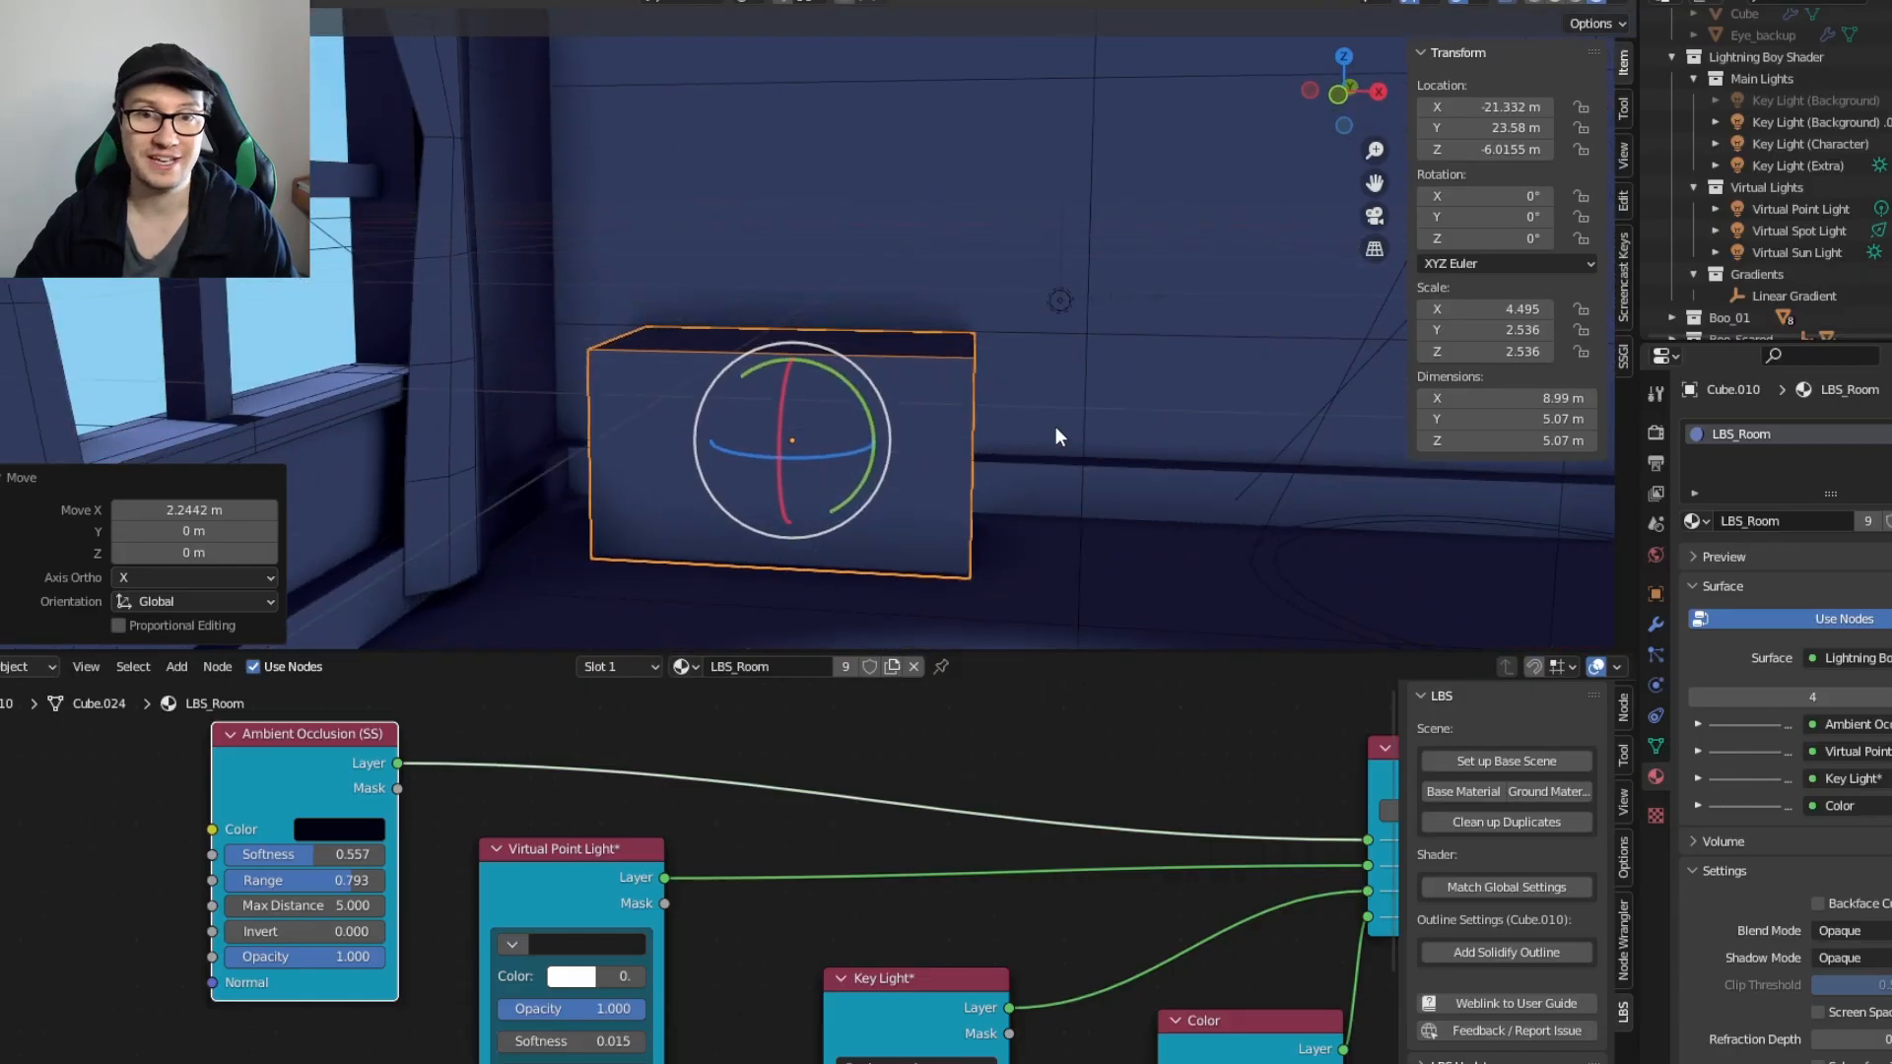
Step: Select the lower edge loop of the corner box and move it vertically along Z
key(Tab)
alt+click(857, 557)
key(g)
key(z)
click(867, 513)
middle_drag(867, 513, 938, 503)
Step: Cut supporting edge loops close to the corner box's outer edges to outline its top, bottom and sides
key(ctrl+r)
double_click(828, 367)
key(ctrl+r)
double_click(830, 370)
double_click(663, 451)
key(ctrl+r)
double_click(789, 355)
key(ctrl+r)
click(581, 345)
click(517, 345)
Step: Cut additional edge loops in the corner box and slide vertical ones close to the middle of its front
middle_drag(779, 433, 829, 413)
key(ctrl+r)
click(867, 423)
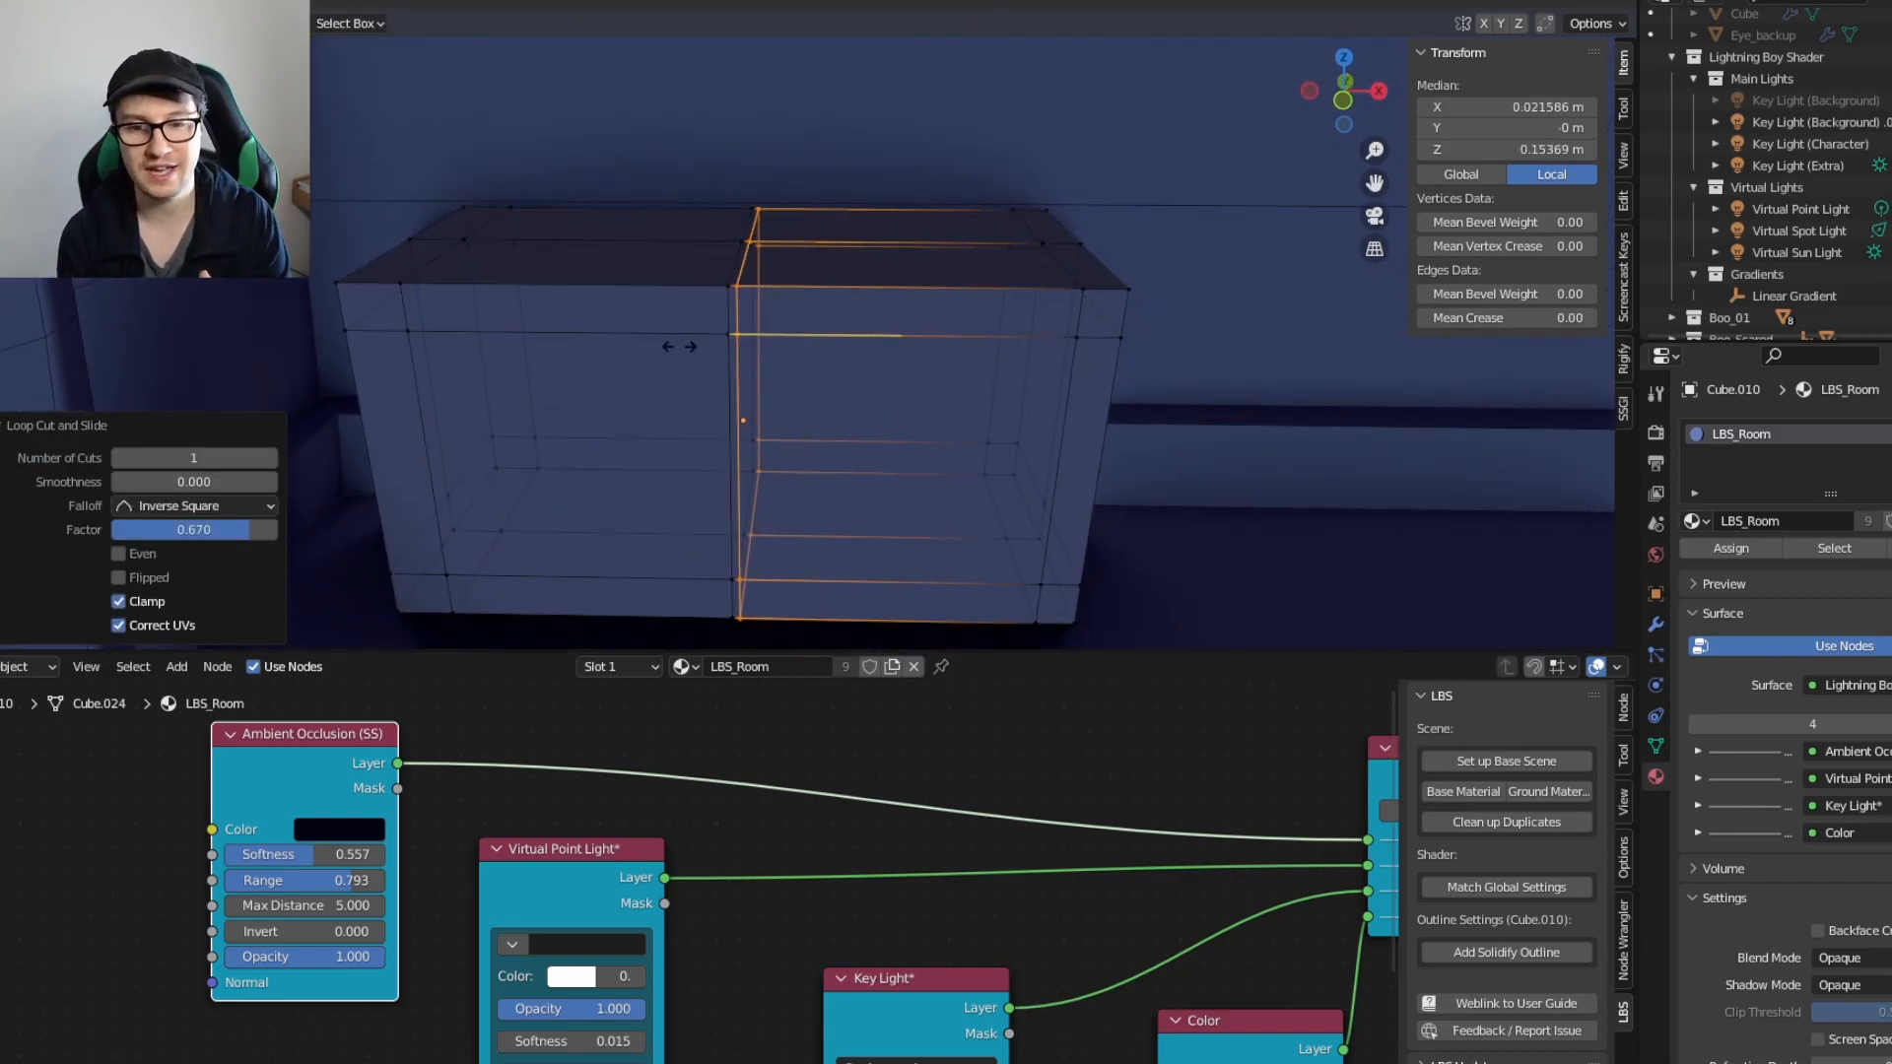
click(749, 414)
key(ctrl+r)
click(641, 394)
click(739, 390)
key(ctrl+r)
click(789, 380)
click(808, 335)
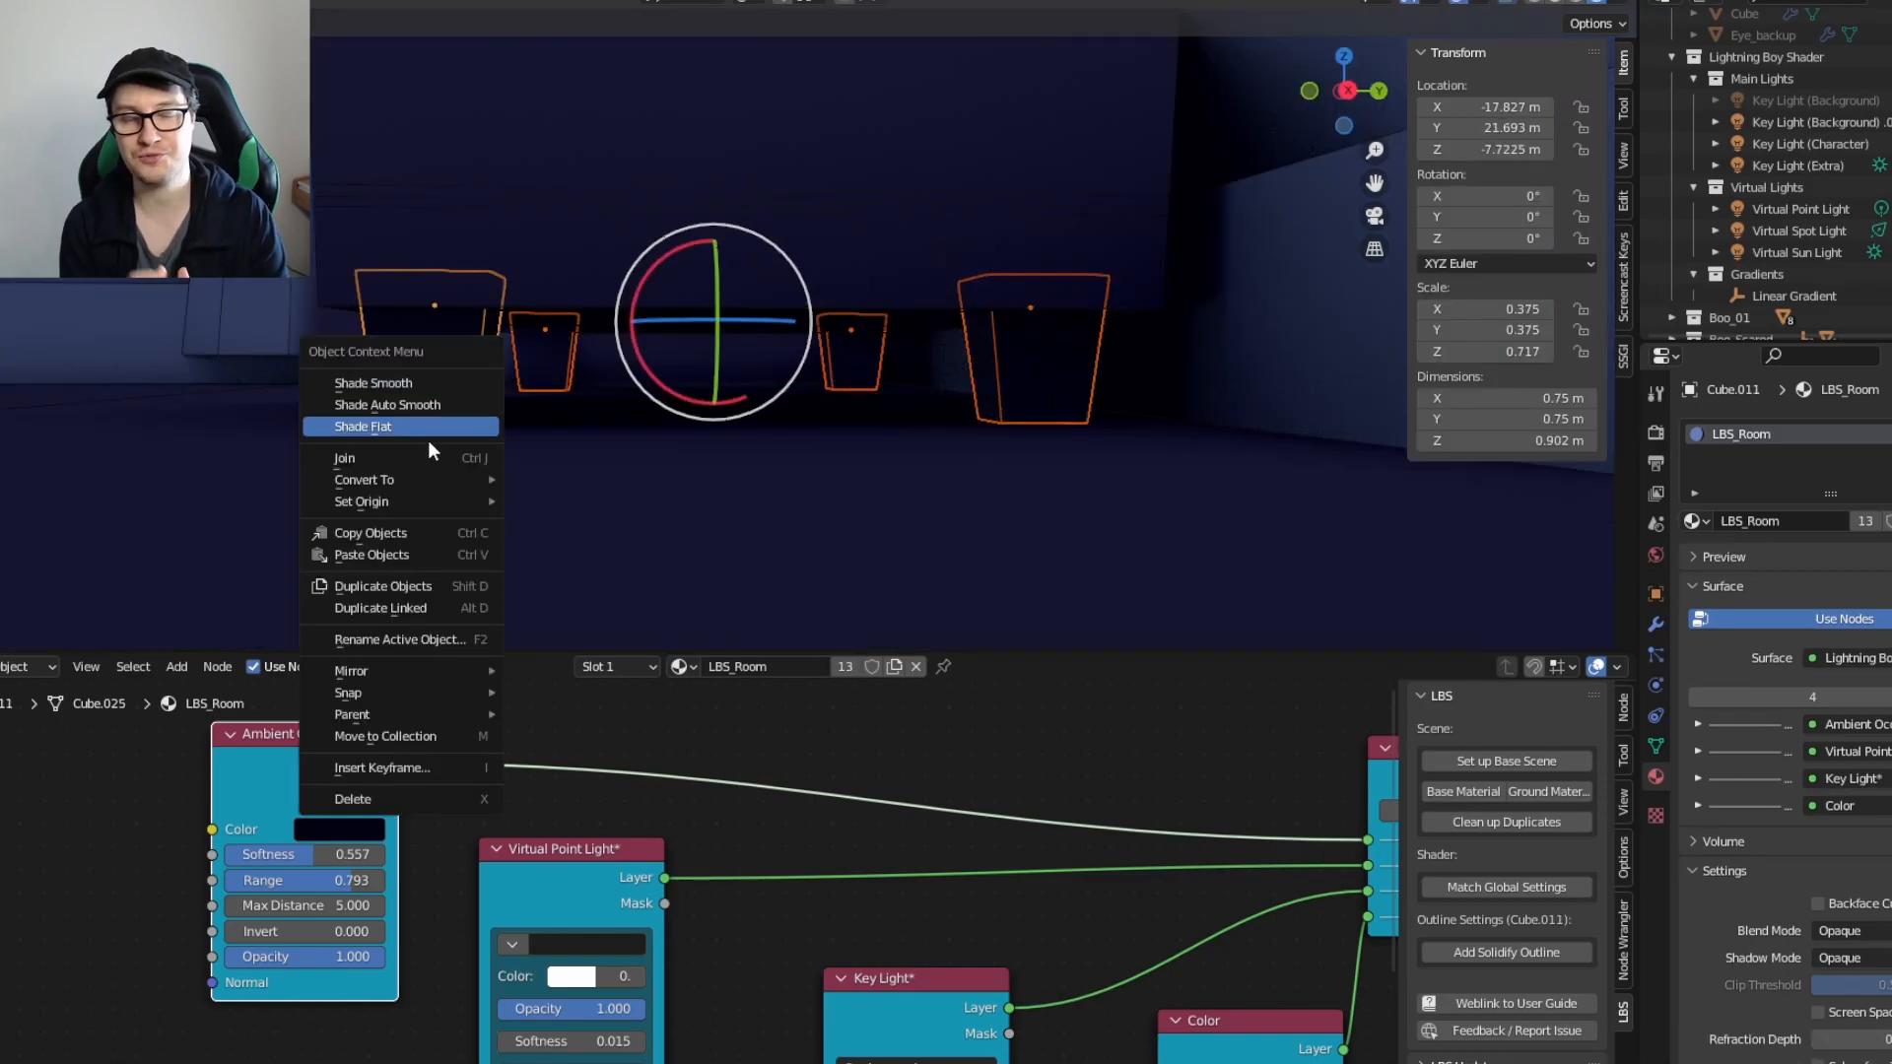
Step: Move all room objects from Cube.001 through Room into a new collection named Room
scroll(1764, 177, down, 3)
click(1735, 78)
shift+click(1735, 295)
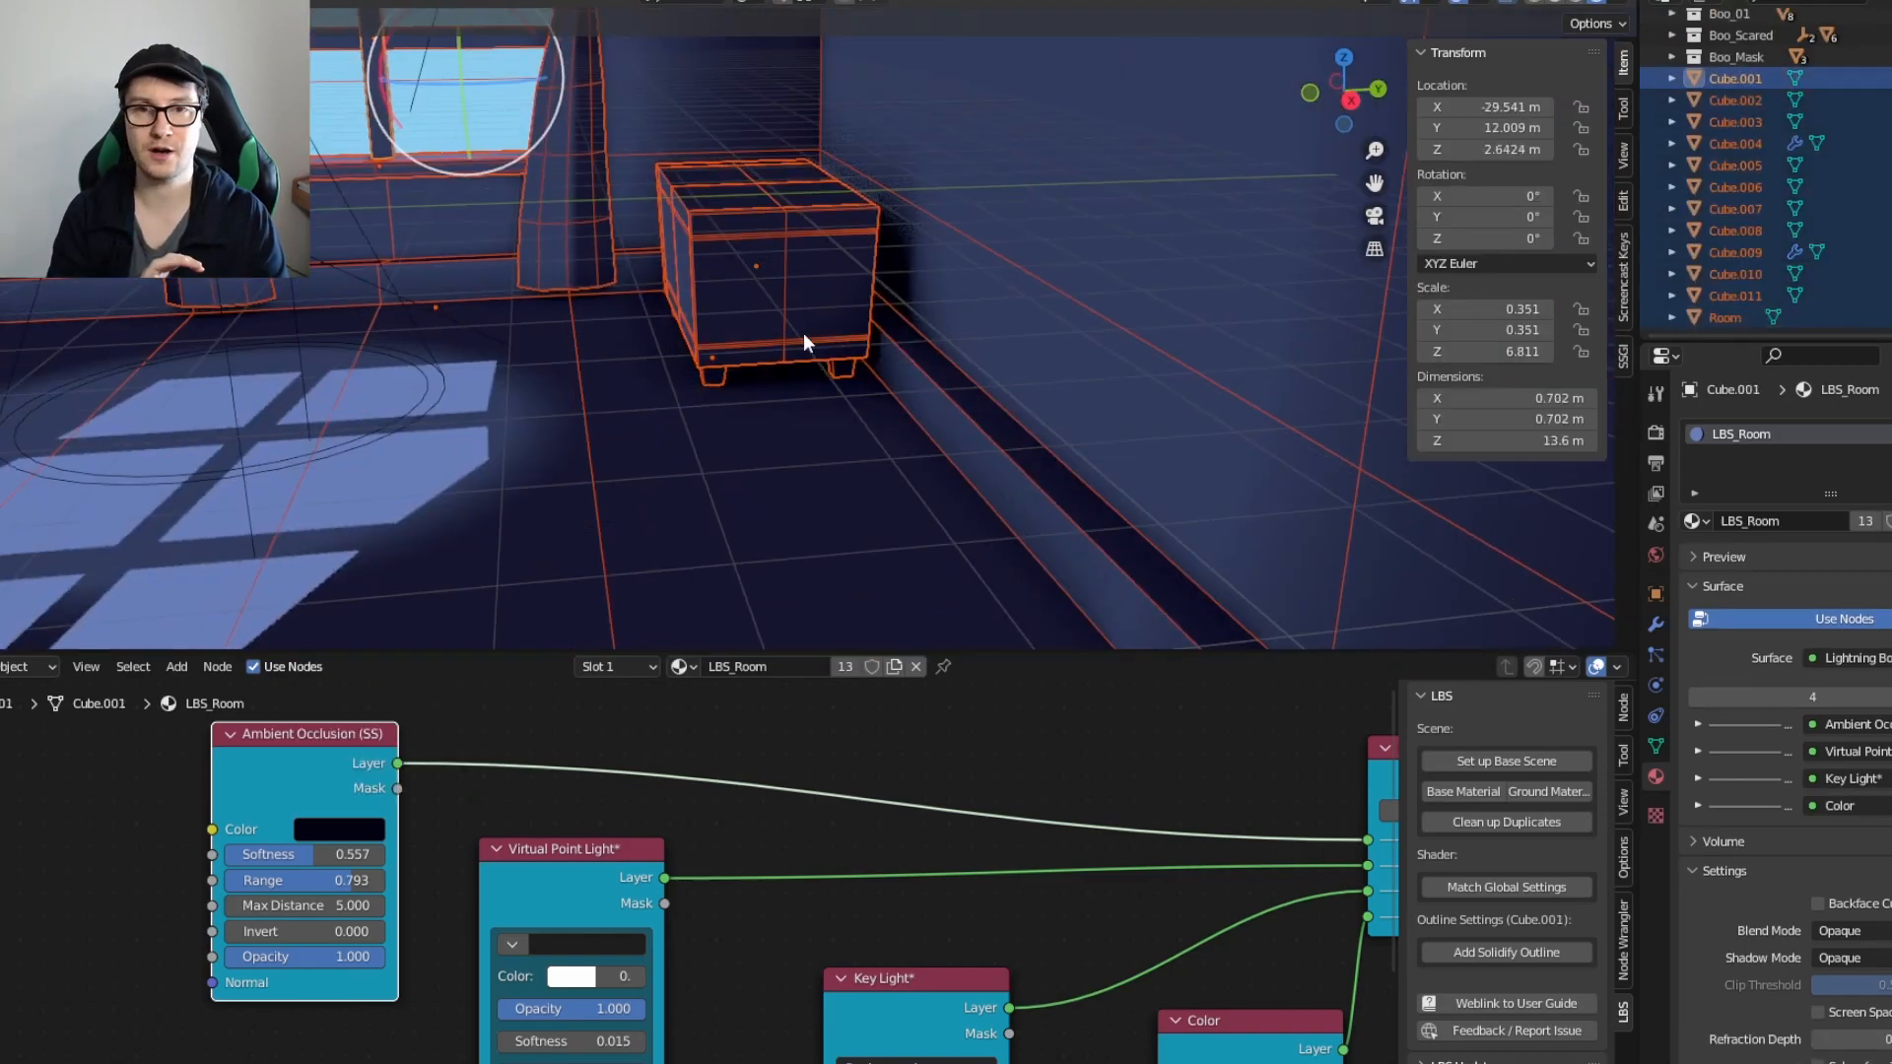
key(m)
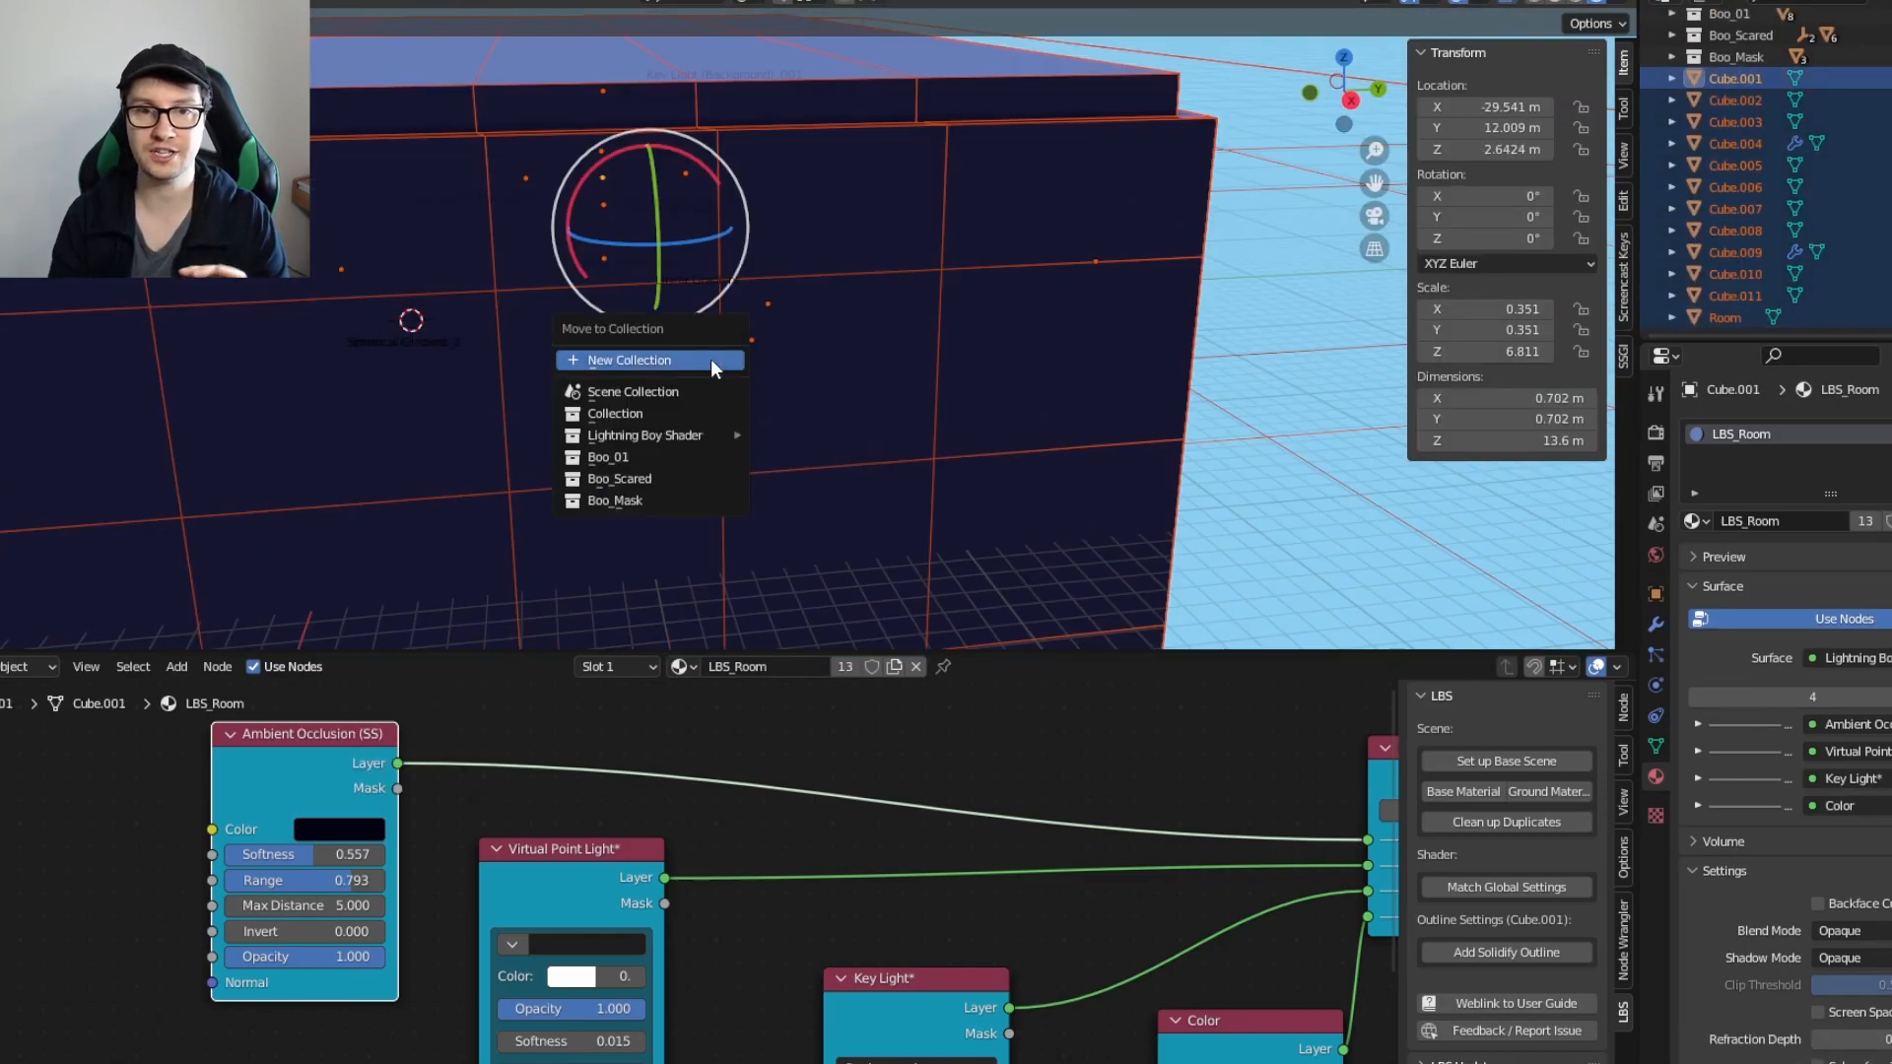
click(722, 364)
text(Room)
key(Return)
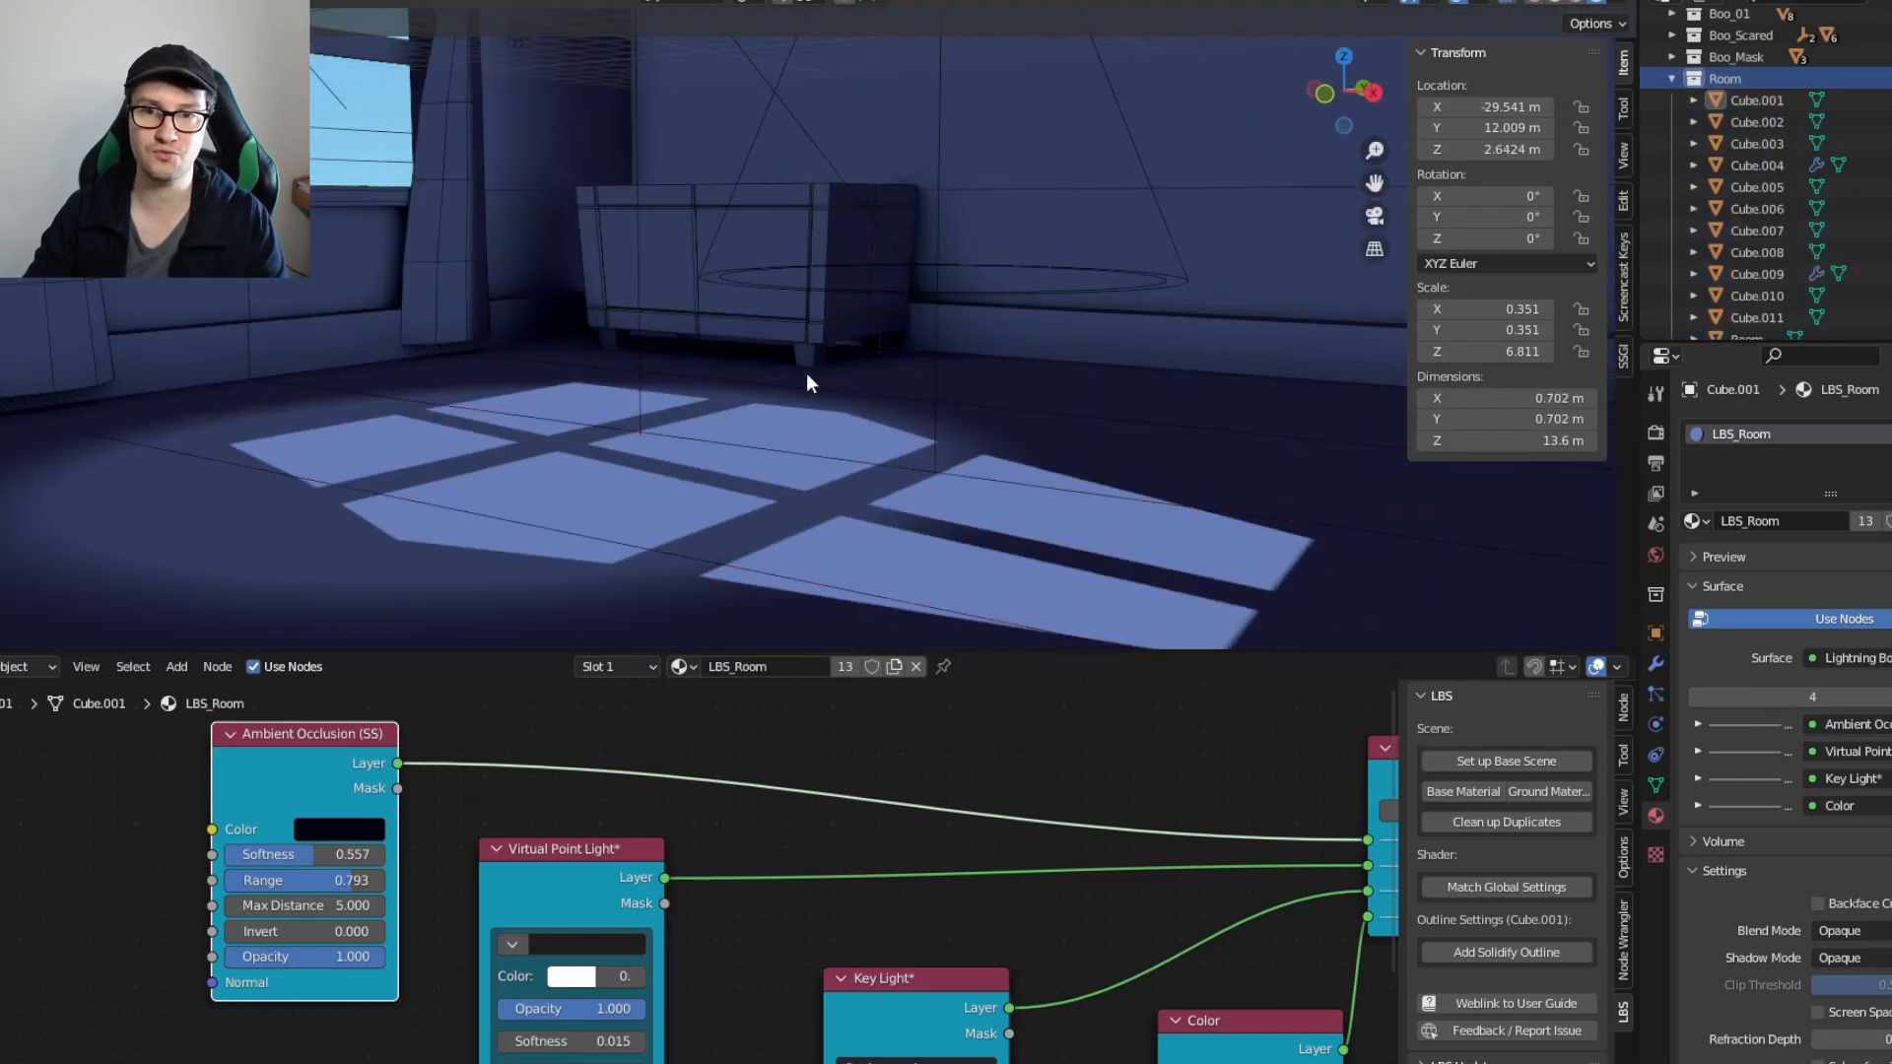
Step: Add a UV sphere mesh to the room
middle_drag(849, 363, 891, 457)
key(shift+a)
mouse_move(829, 465)
click(972, 540)
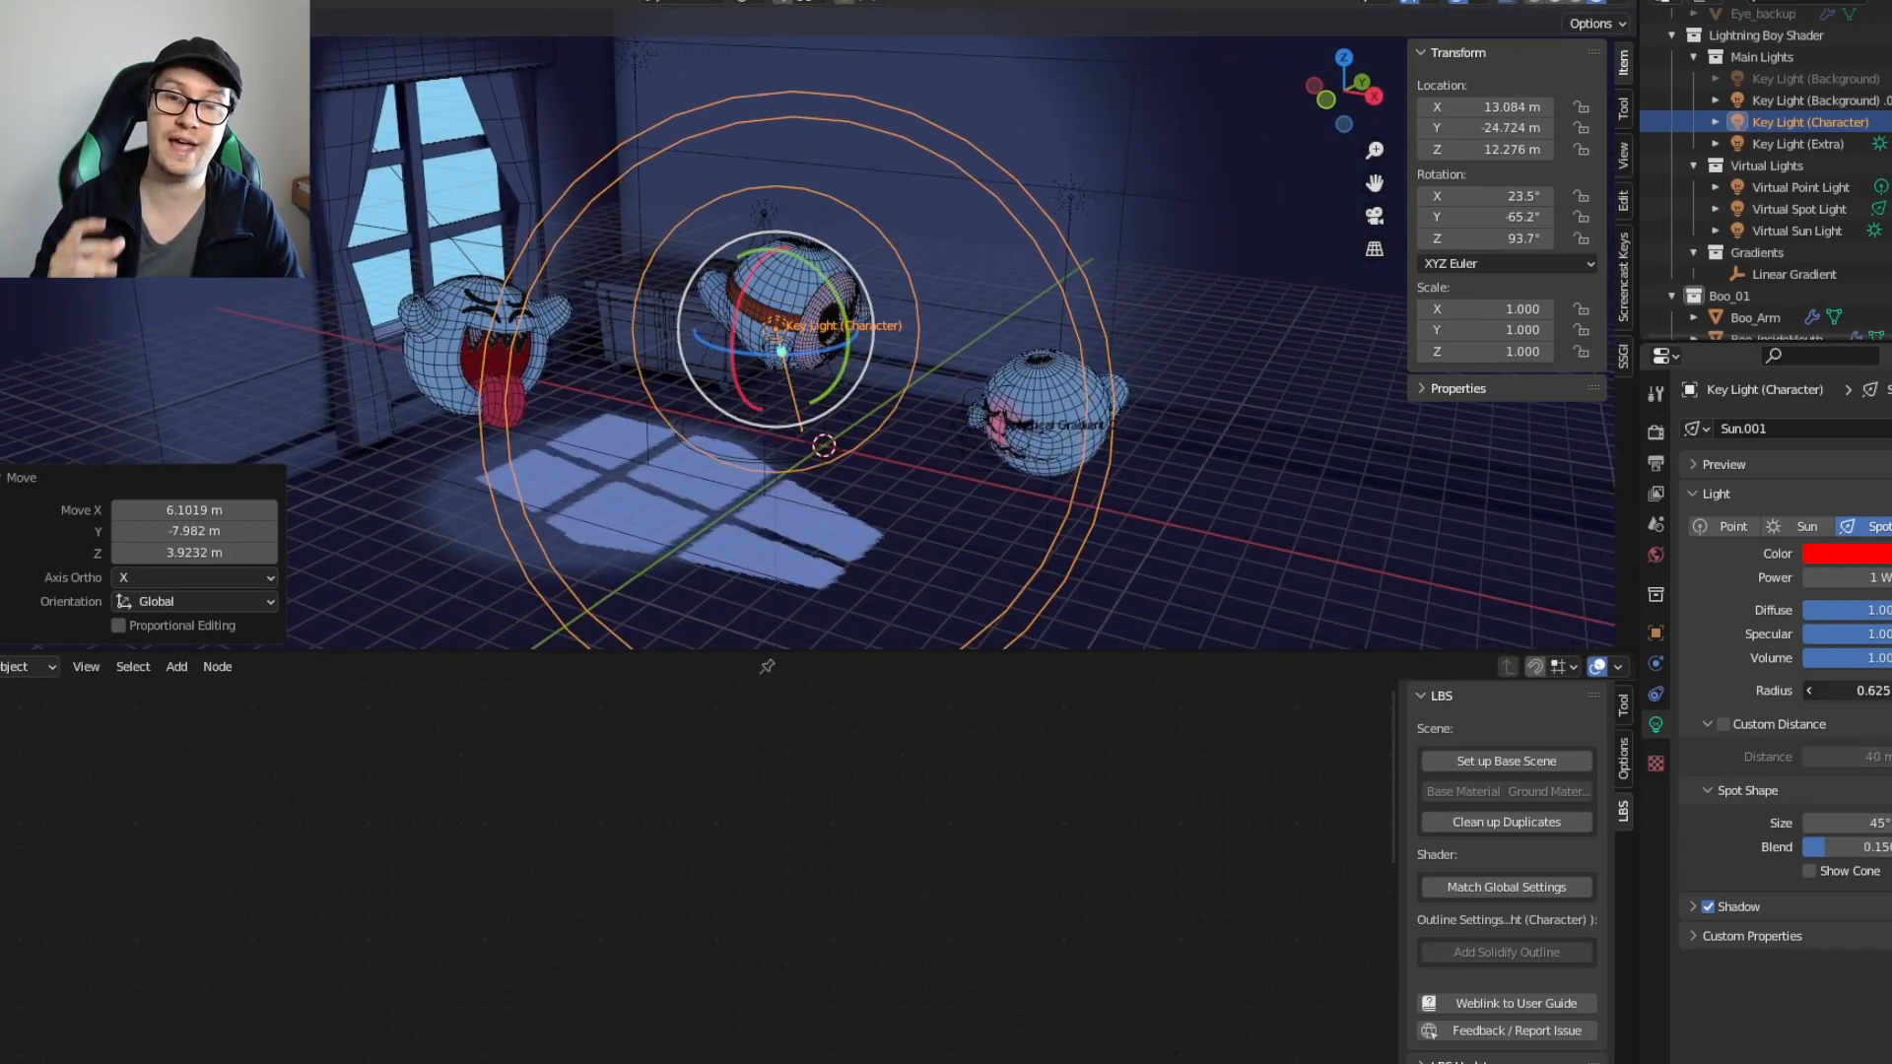
Step: Set the Key Light (Character) spot to radius 0.125, size about 90.1° and power about 3606 W
drag(1852, 690, 1868, 719)
drag(1853, 823, 1878, 823)
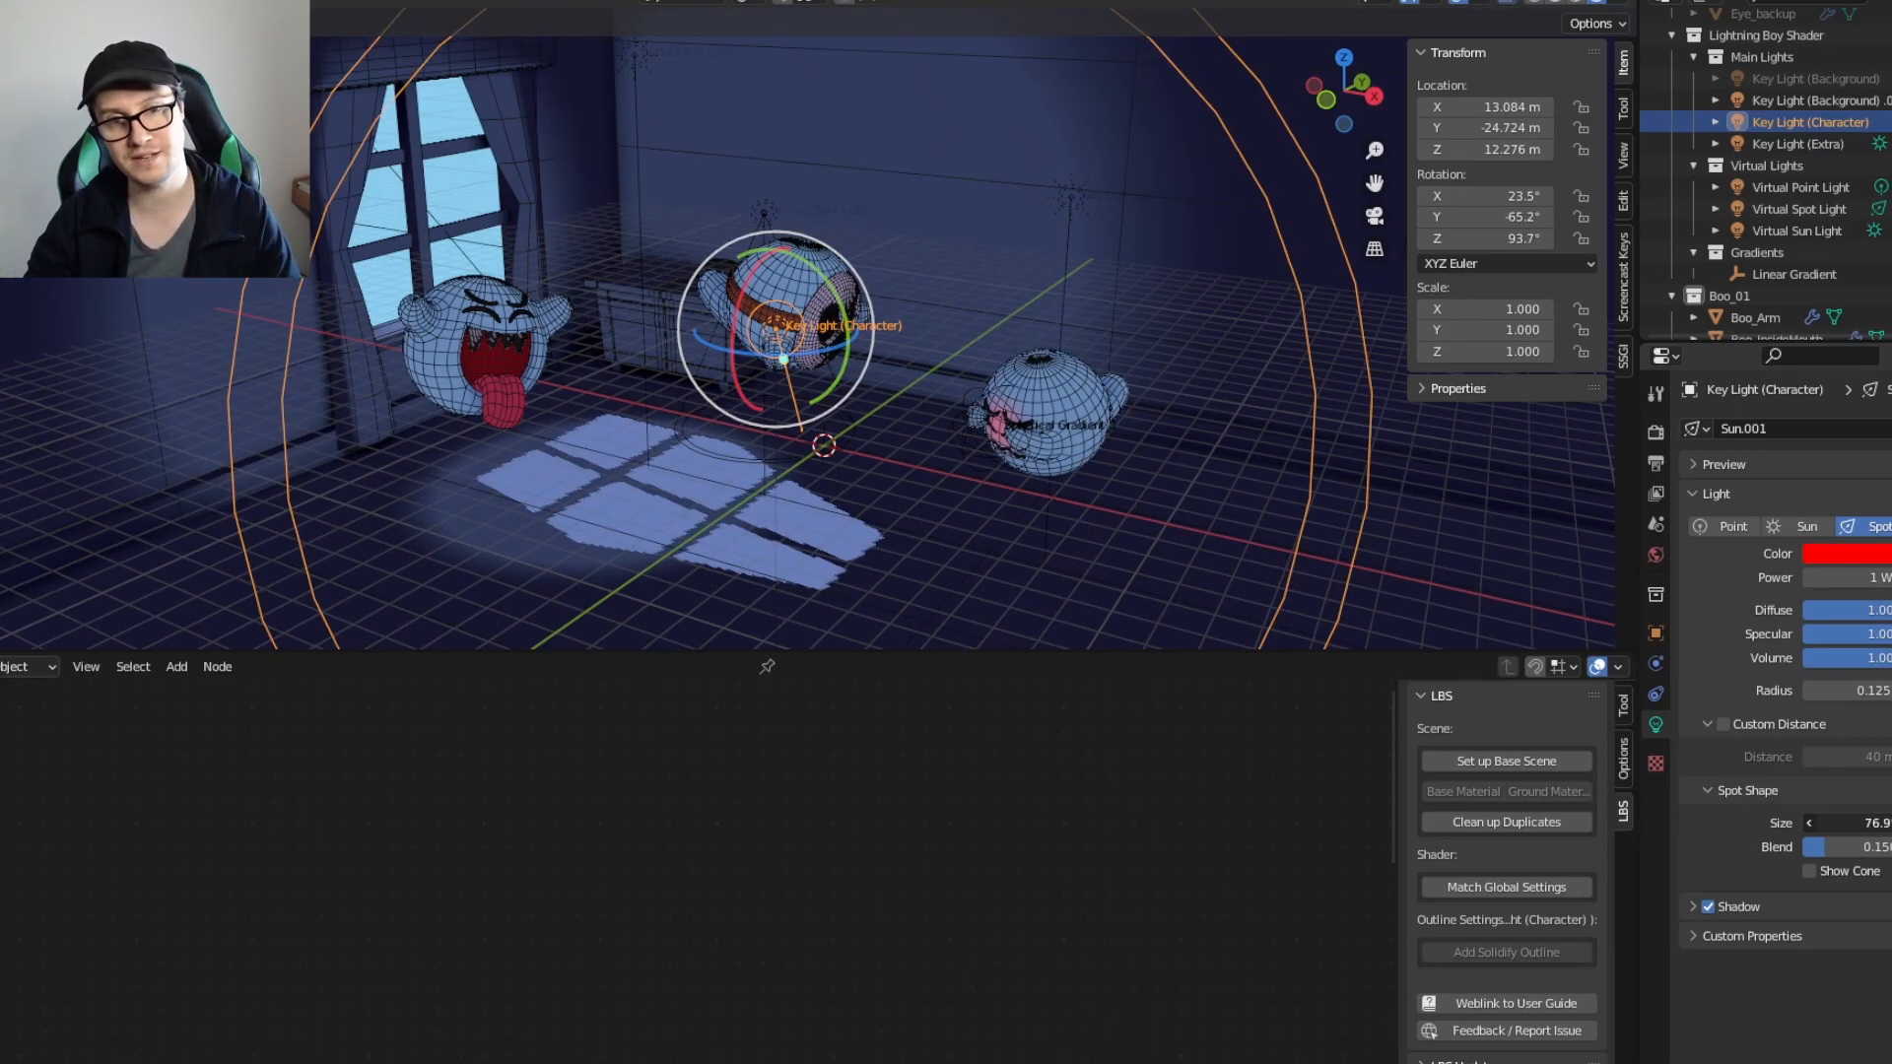
drag(1843, 823, 1864, 822)
mouse_move(1842, 578)
mouse_down()
mouse_move(1882, 577)
mouse_move(1856, 578)
mouse_up()
Step: Move Key Light (Character) to about X 13.925 m, Y -24.275 m, Z 12.131 m and view the ghosts without overlays
key(g)
click(990, 365)
click(1457, 3)
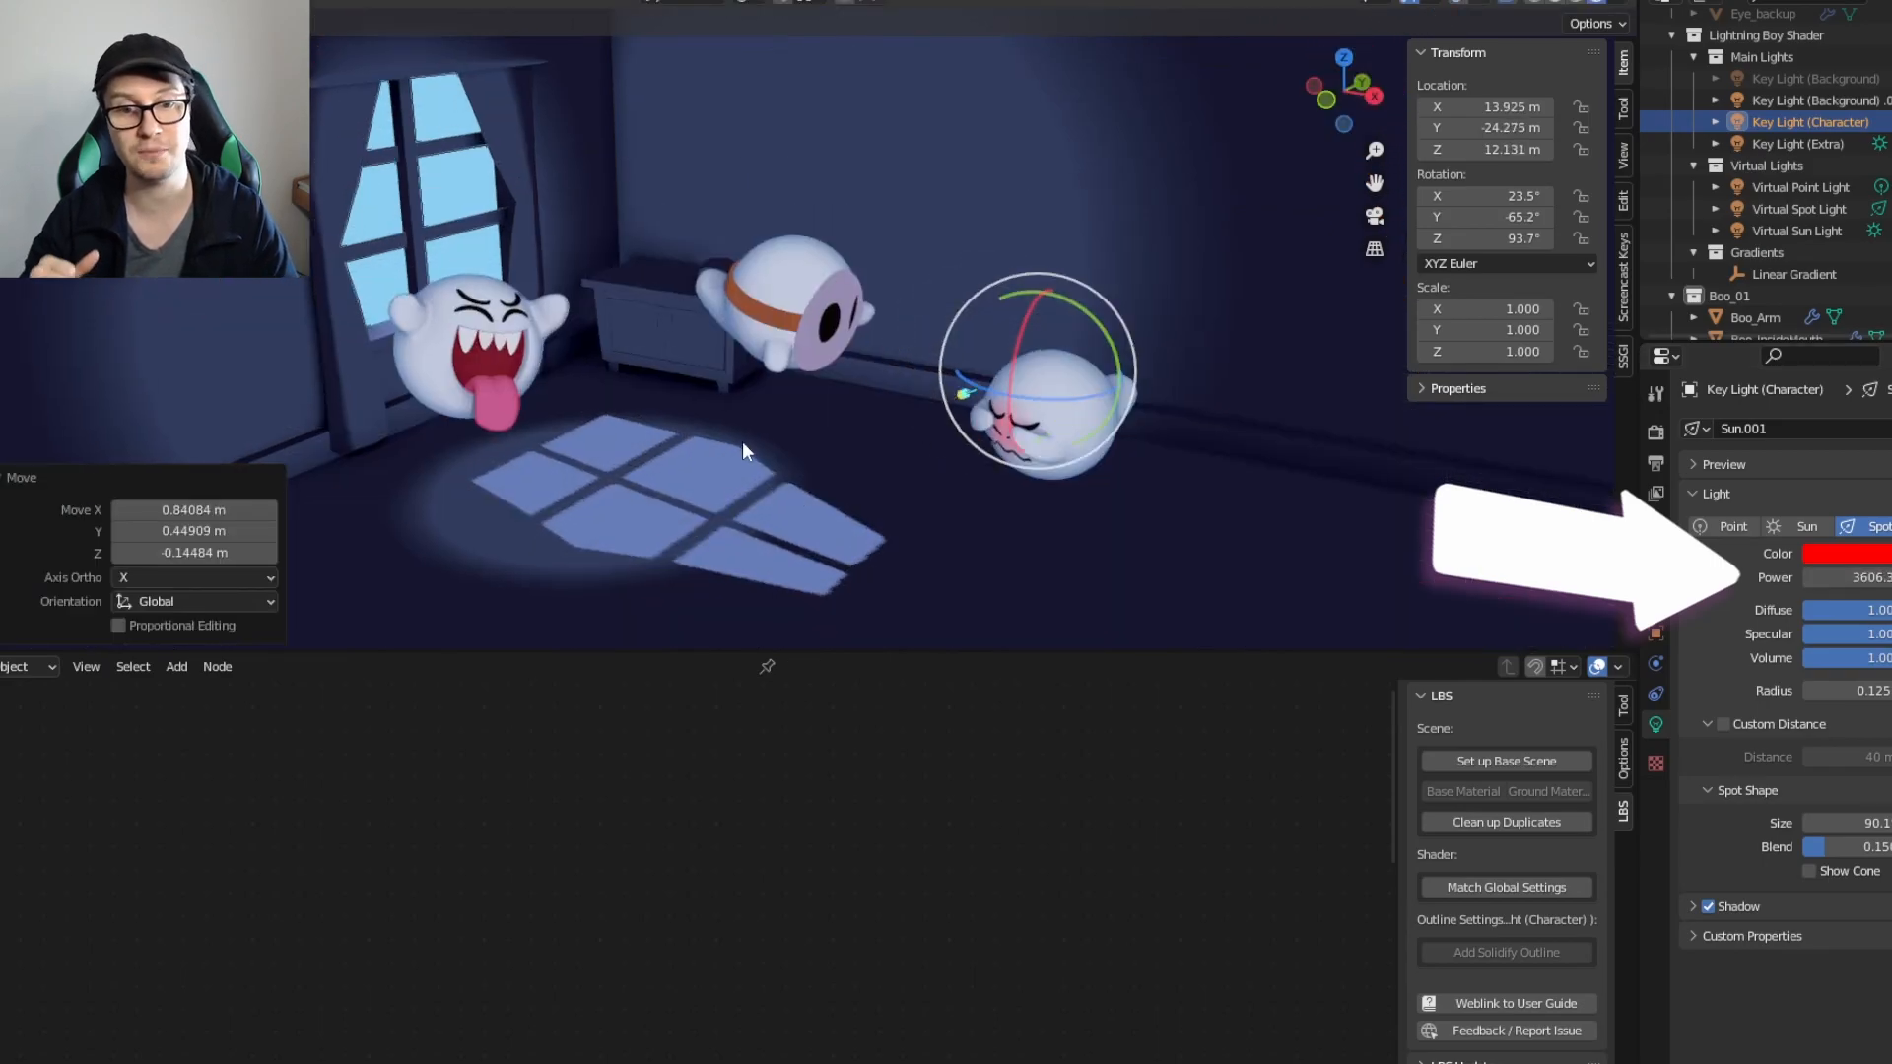
middle_drag(971, 497, 976, 446)
scroll(976, 446, down, 1)
click(1457, 8)
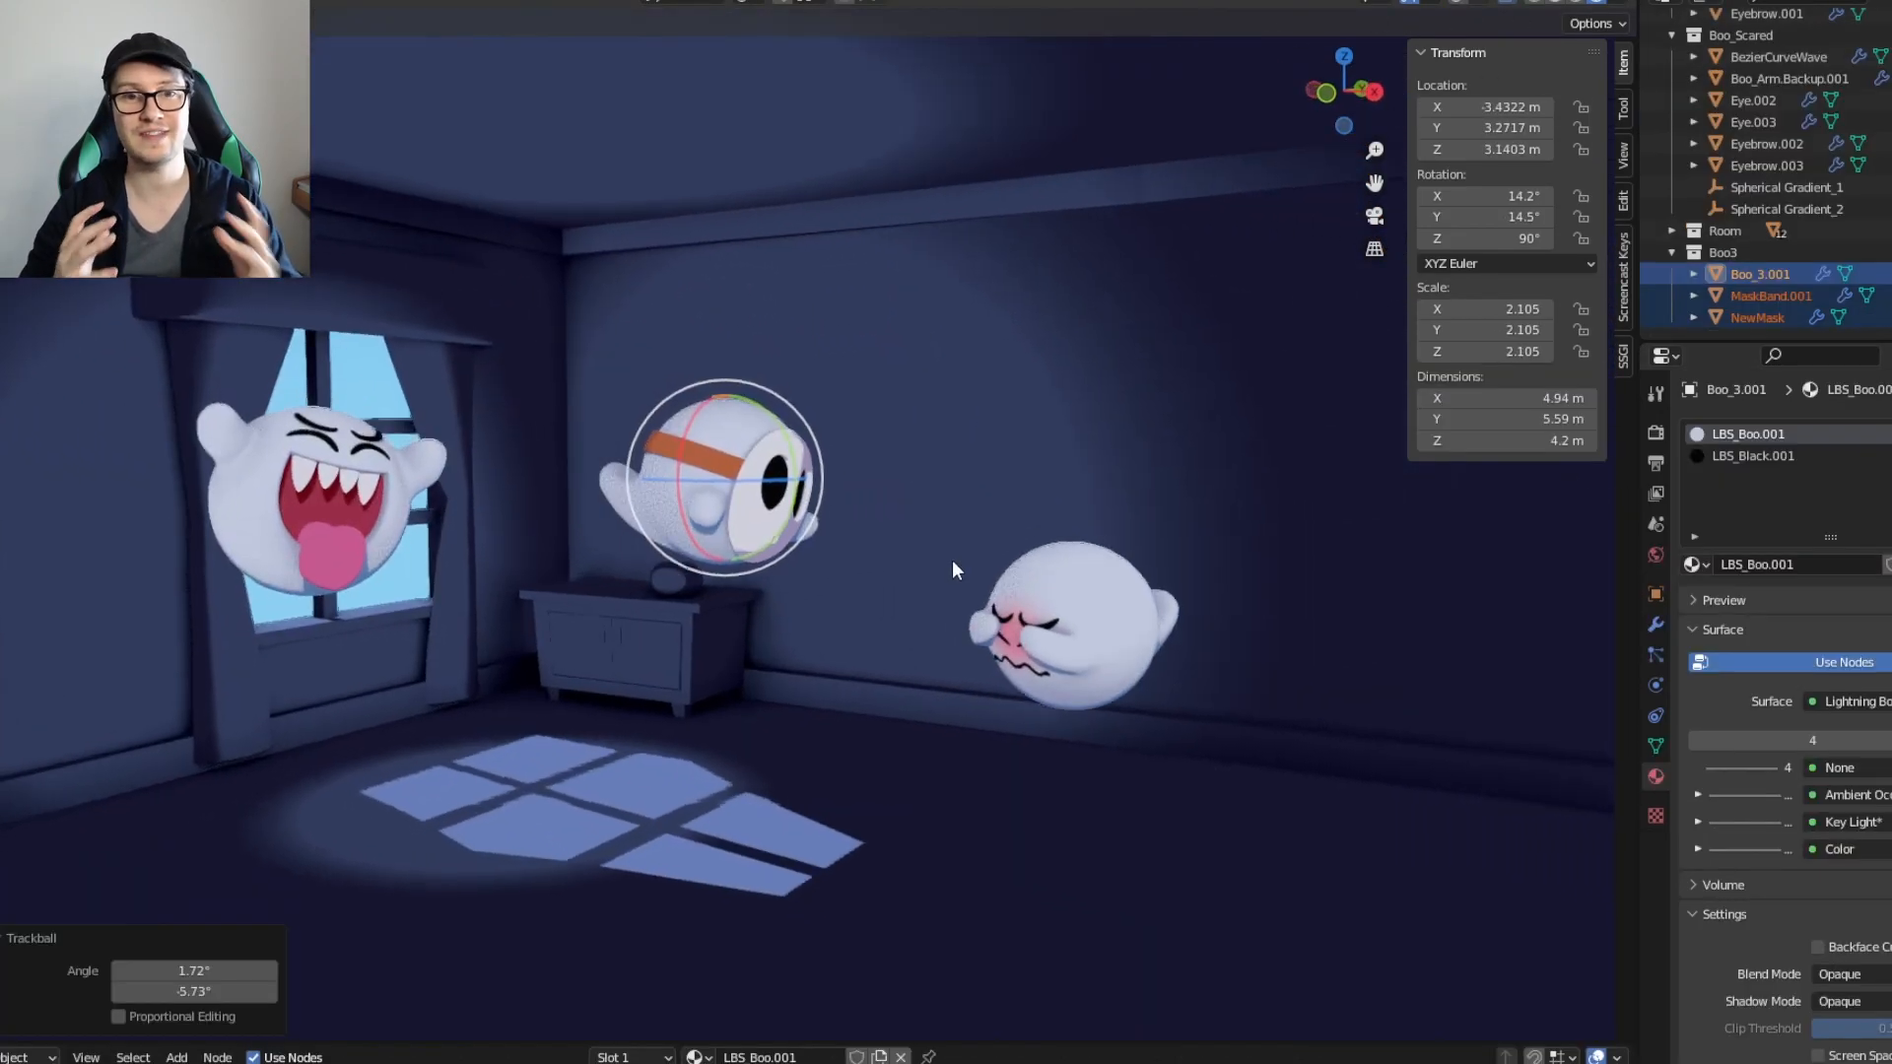
Step: Add a cube at the doorway opening and scale it along X, Y and Z into a tall, narrow door post
middle_drag(952, 561, 883, 480)
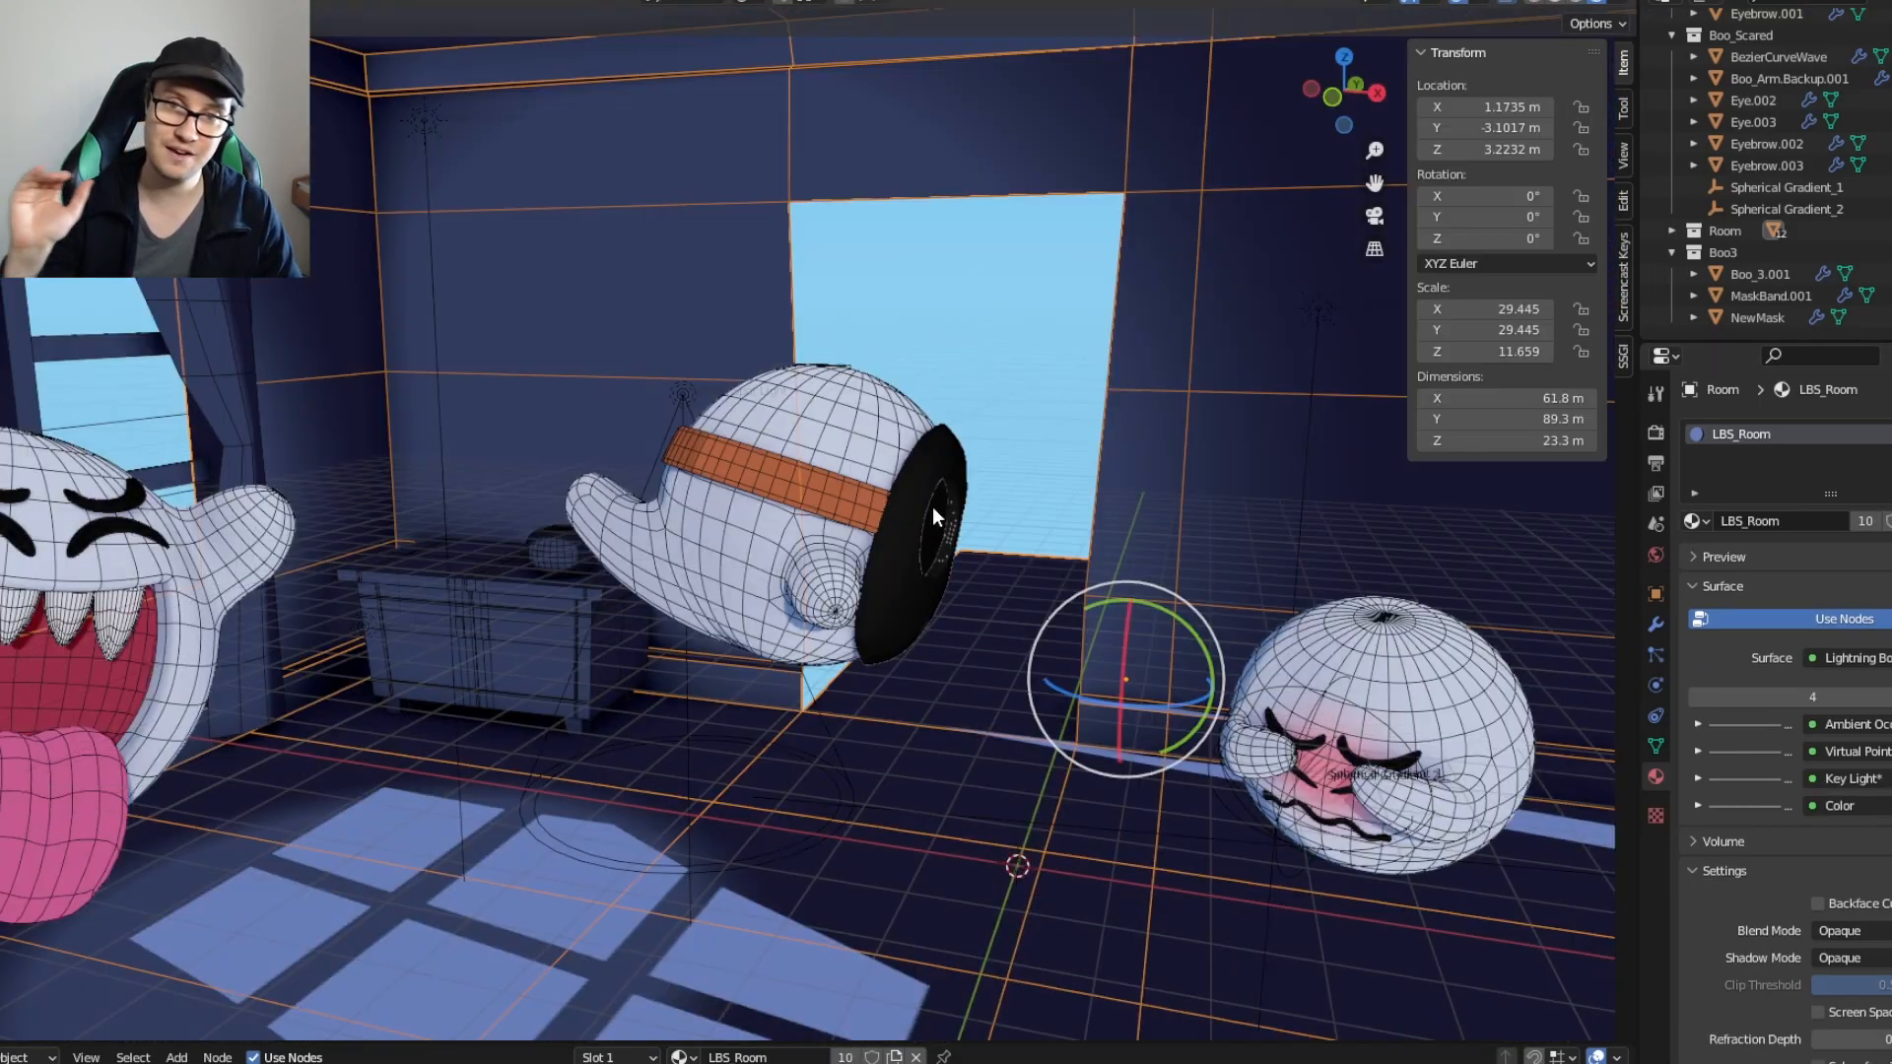
key(shift+a)
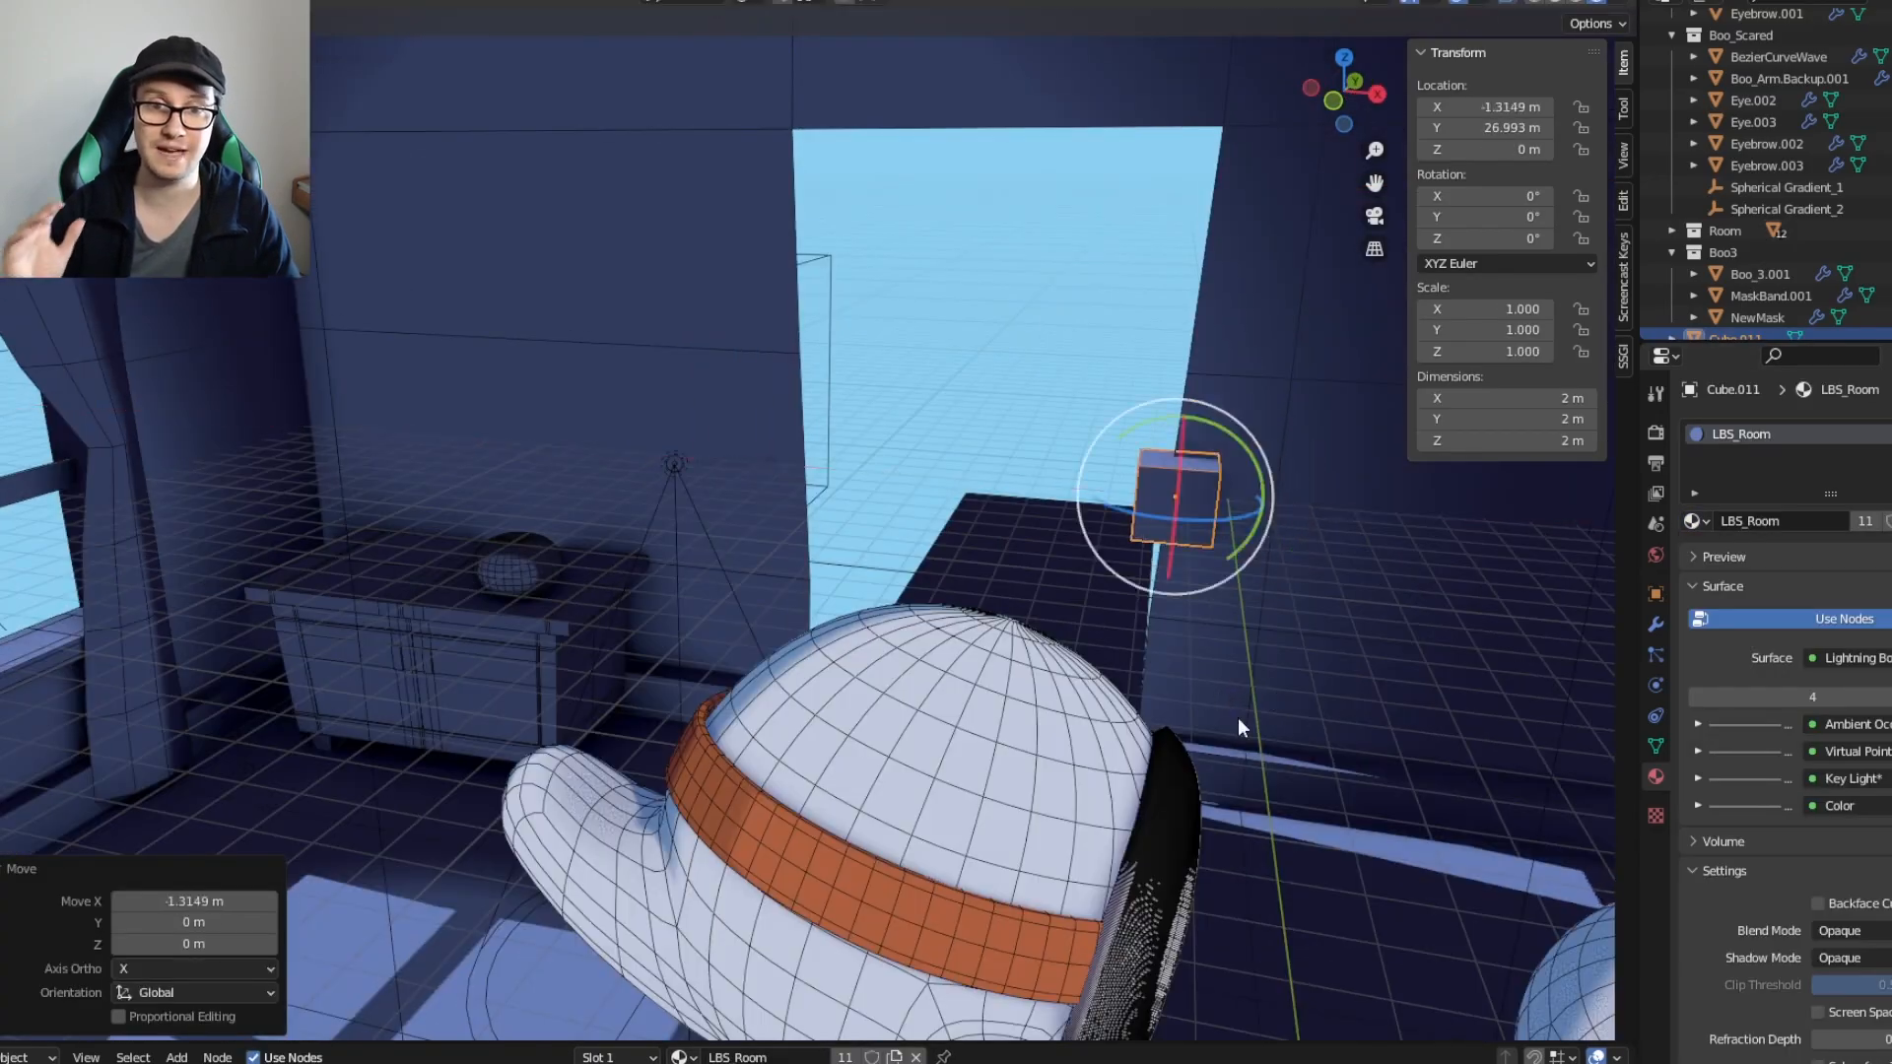
key(s)
key(x)
middle_drag(1238, 719, 1172, 719)
key(s)
key(y)
key(s)
key(z)
click(1025, 578)
middle_drag(1024, 577, 764, 708)
click(765, 709)
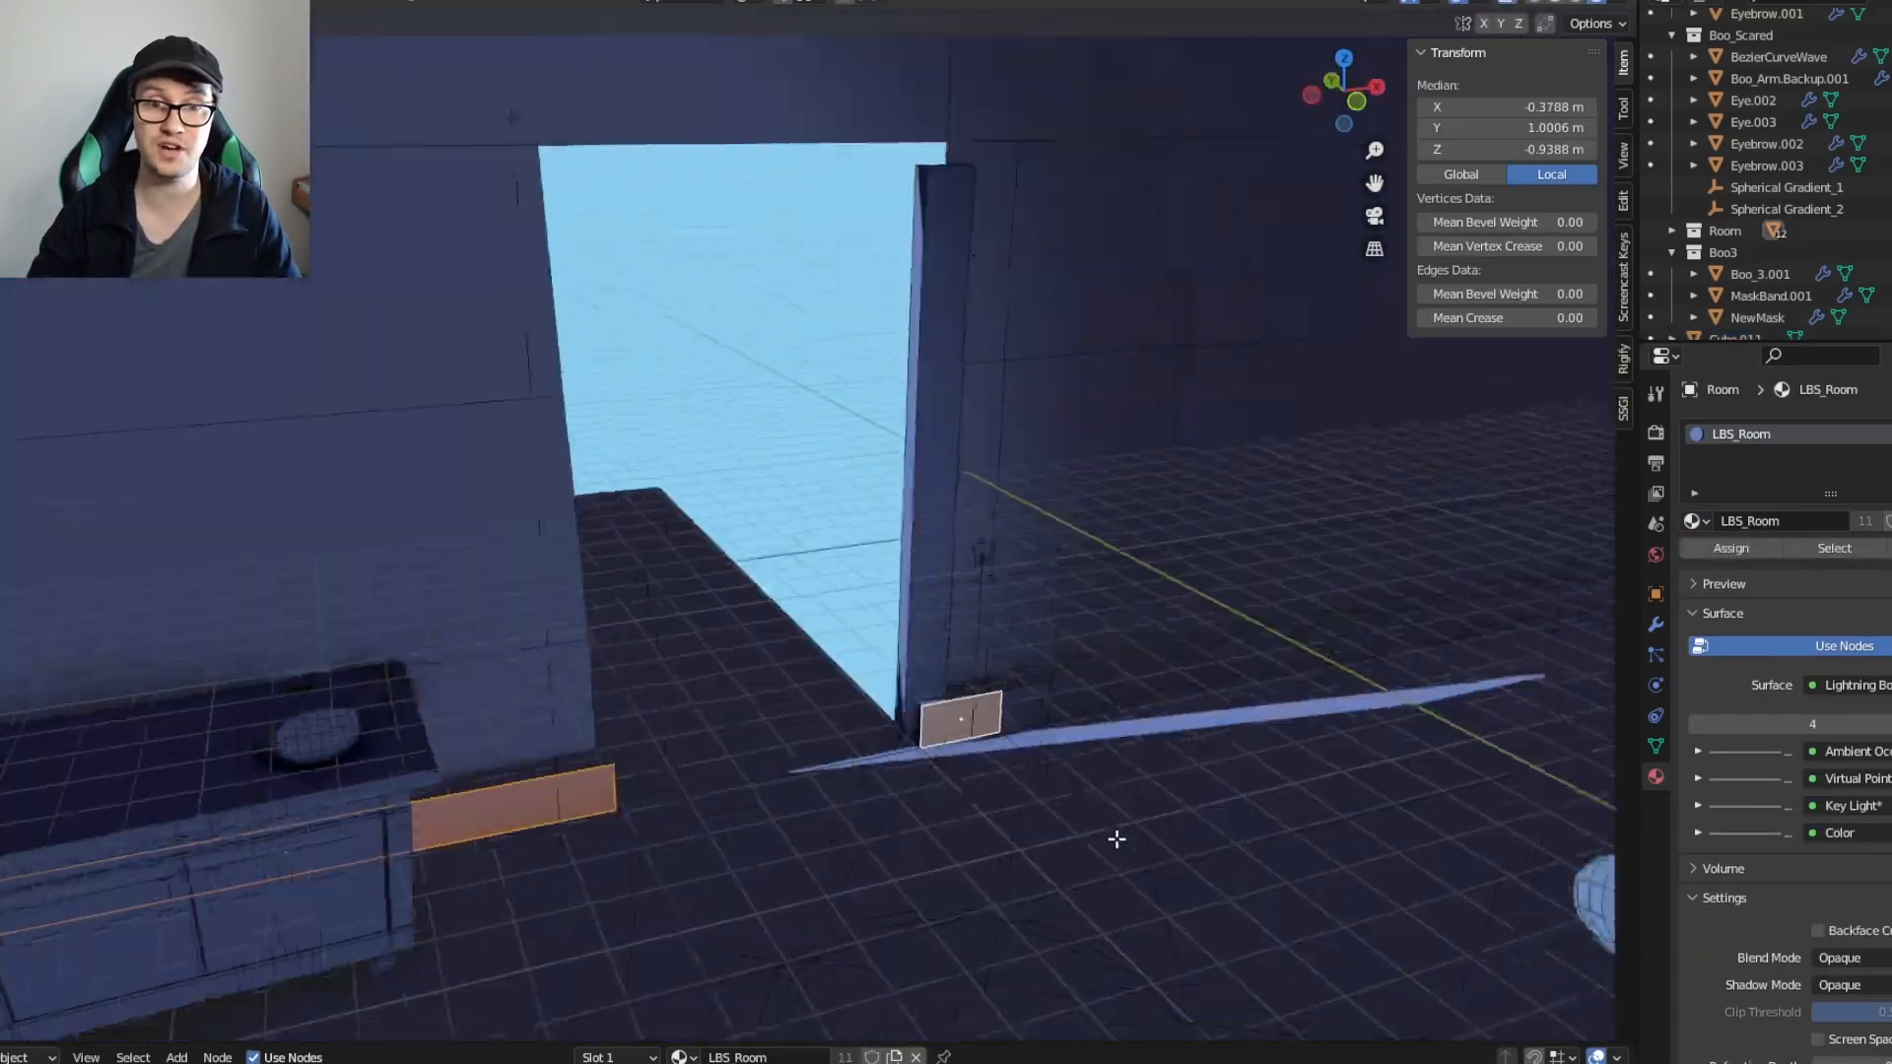
Step: Add another cube beside the doorway and move it into place along Y and X
key(shift+a)
mouse_move(569, 690)
click(625, 703)
key(g)
key(y)
key(g)
key(x)
click(1111, 384)
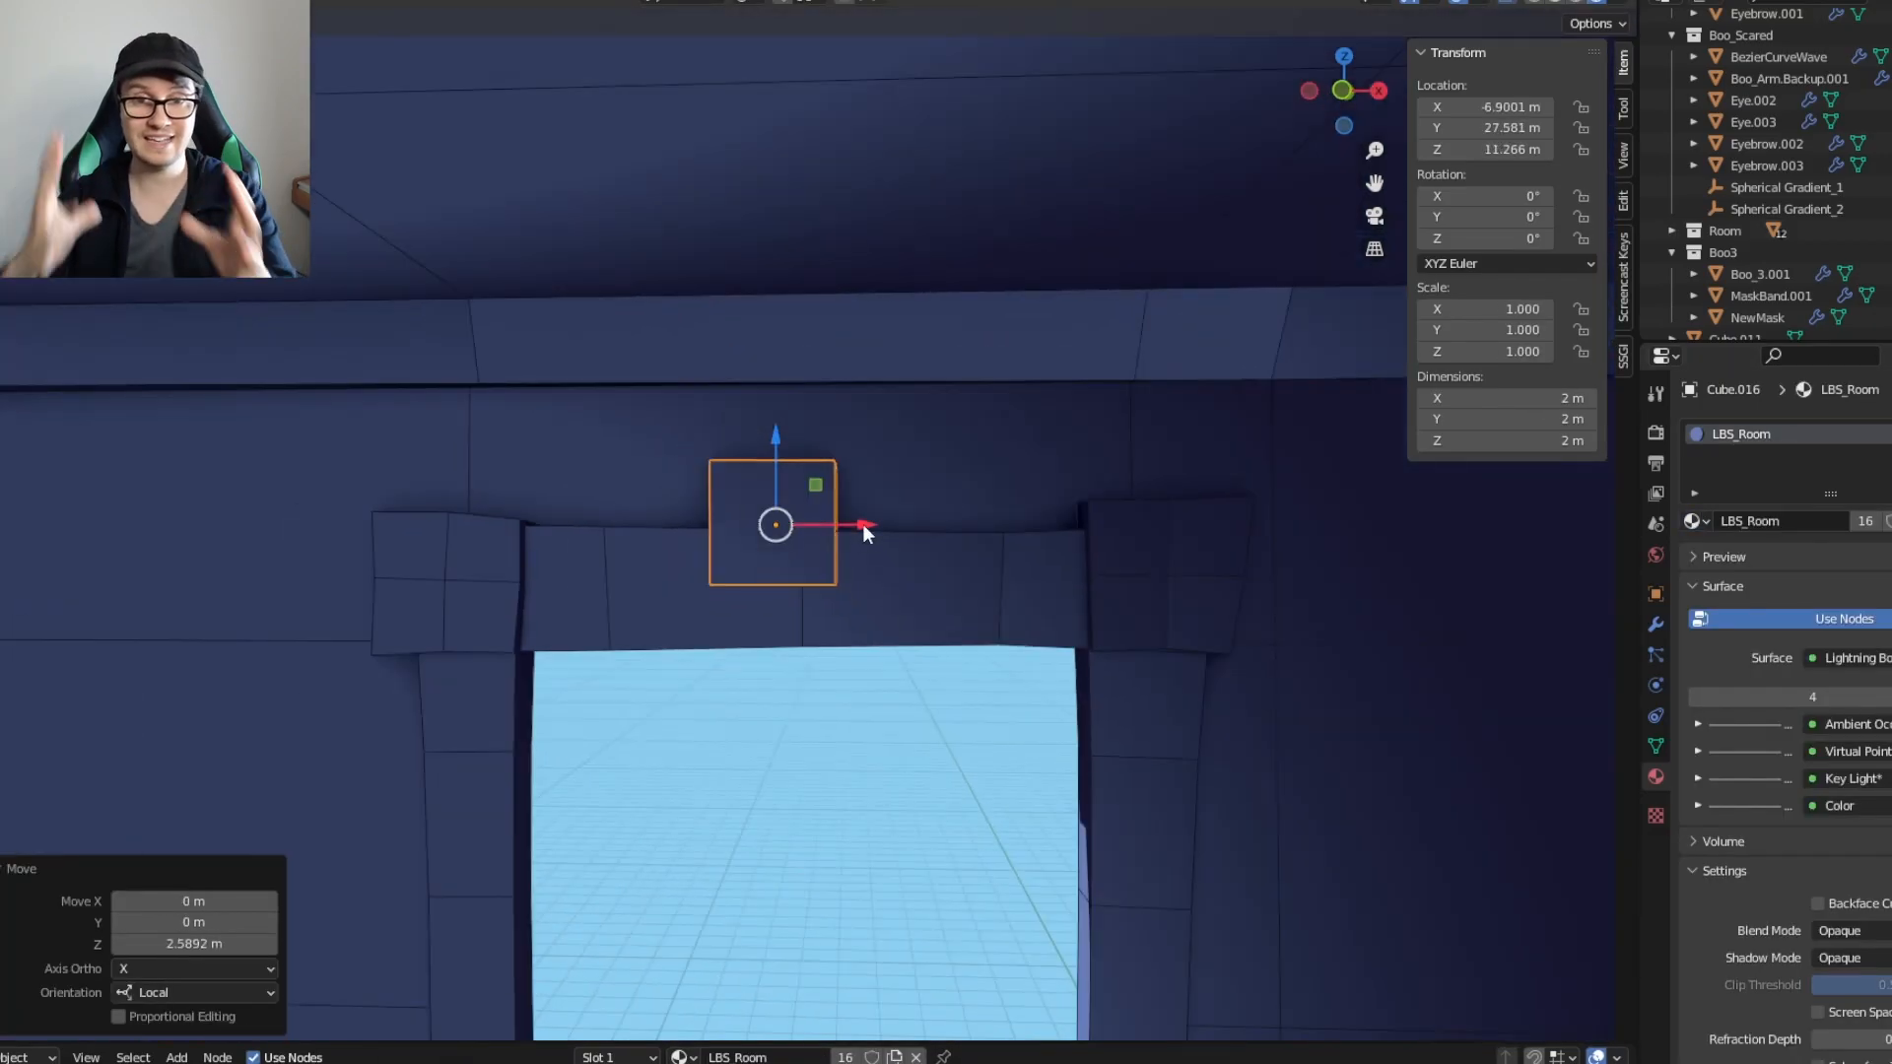
Step: Centre the cube above the doorway along X, then scale and extrude its geometry into a decorative frame block
drag(865, 531, 895, 536)
key(Tab)
key(s)
click(1131, 726)
key(e)
click(996, 709)
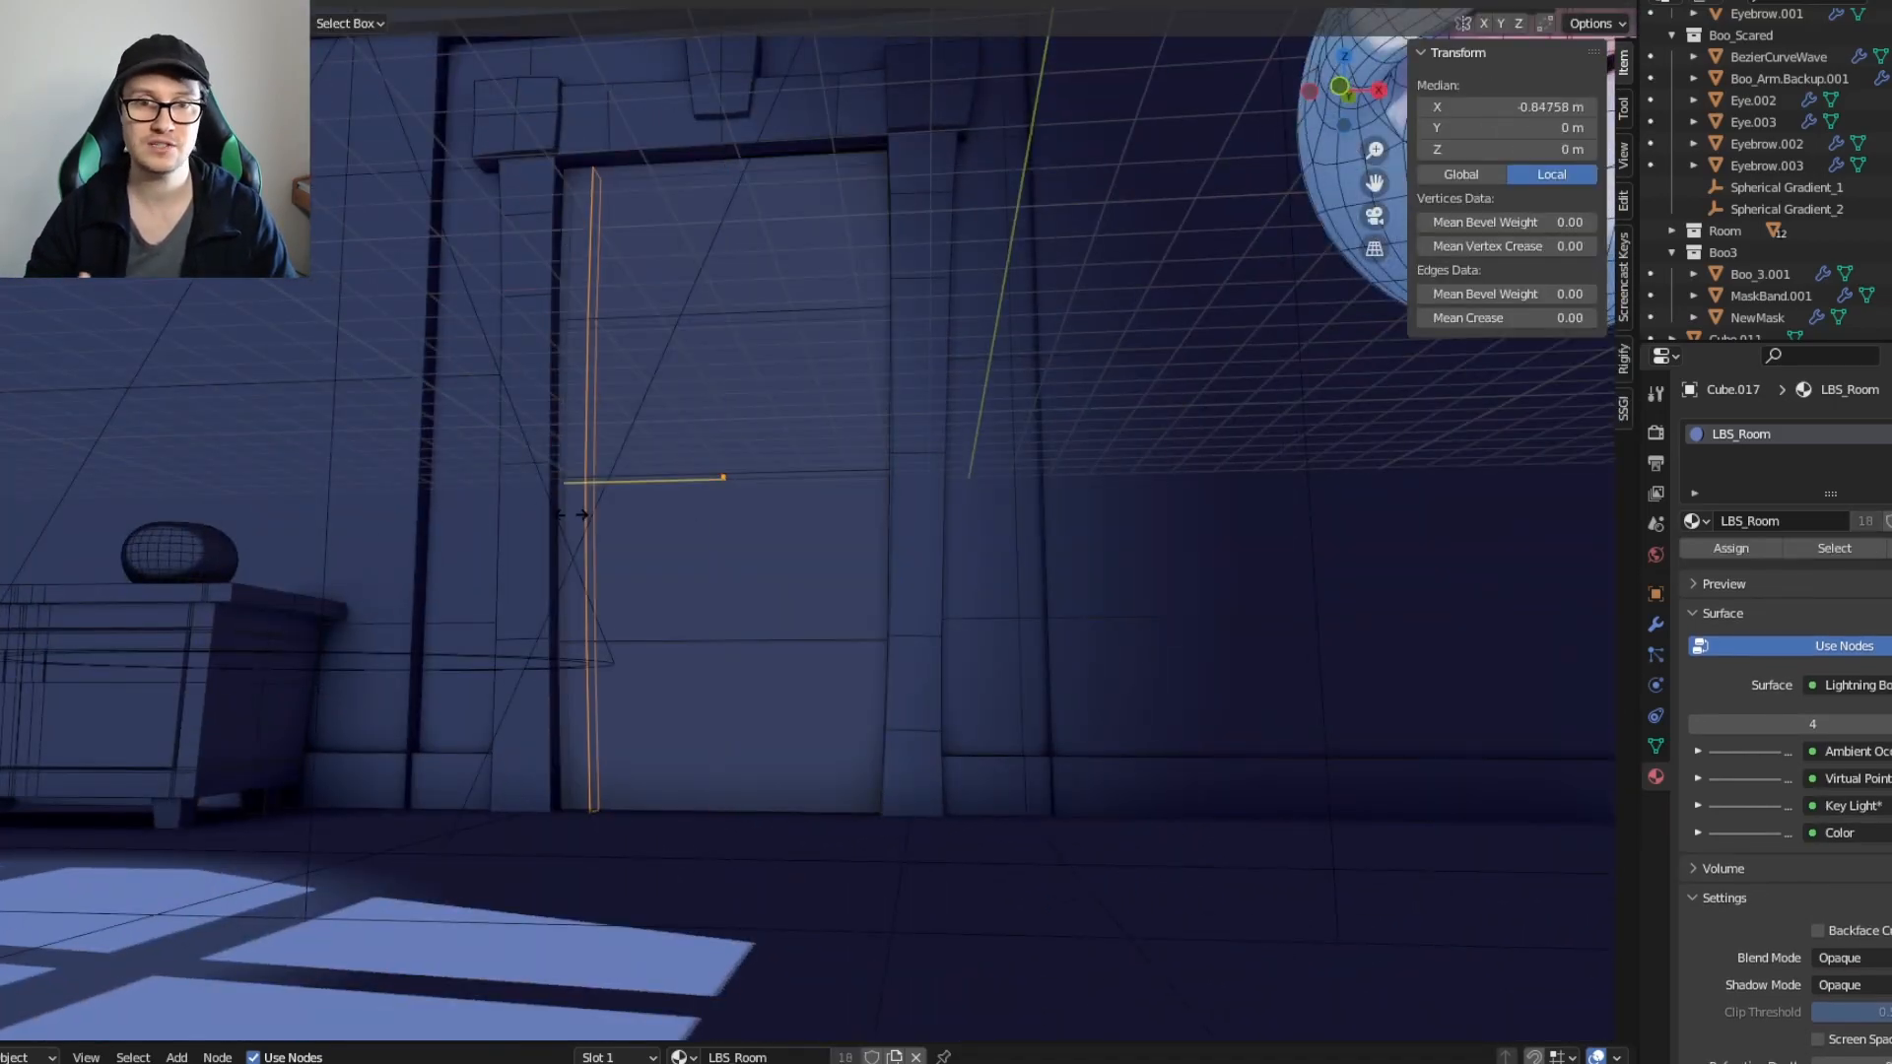
Step: Place a vertical edge loop near the door panel's left edge and shift the door handle's tip vertically to curve it
click(582, 514)
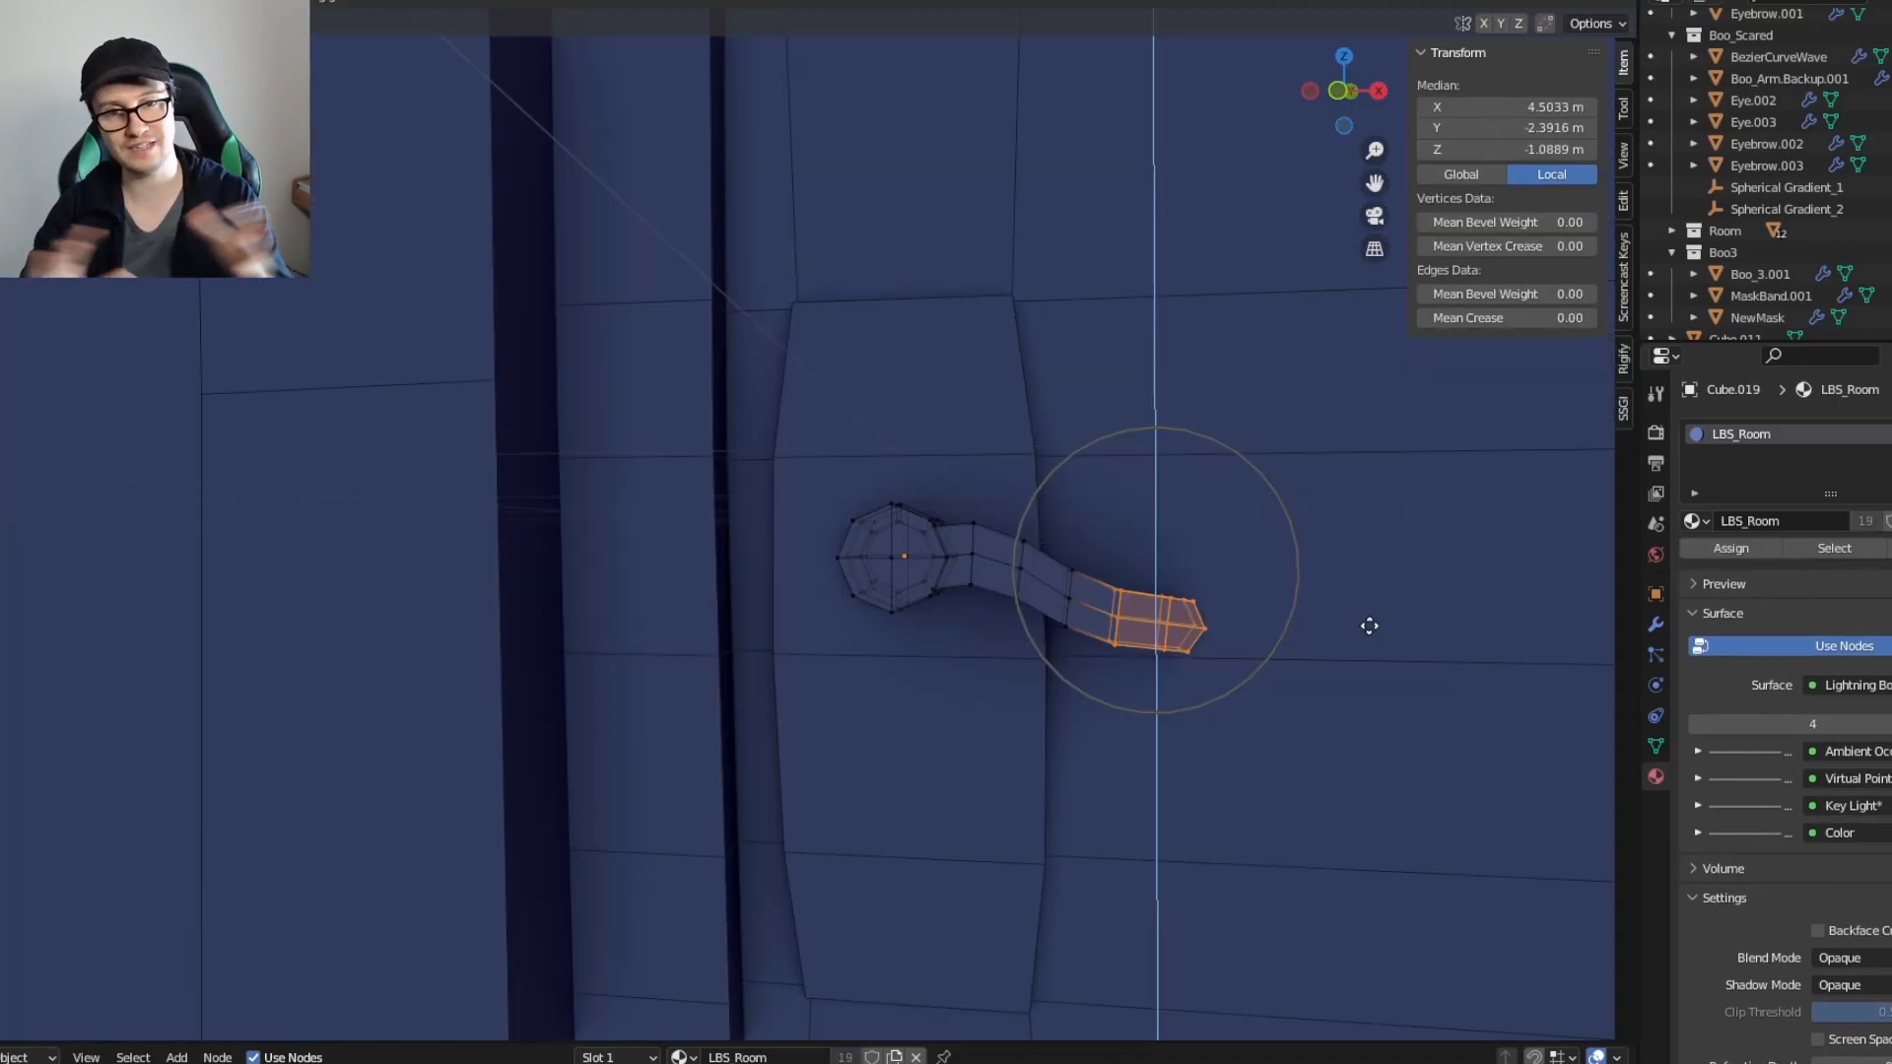
click(1350, 603)
middle_drag(1350, 631, 1237, 625)
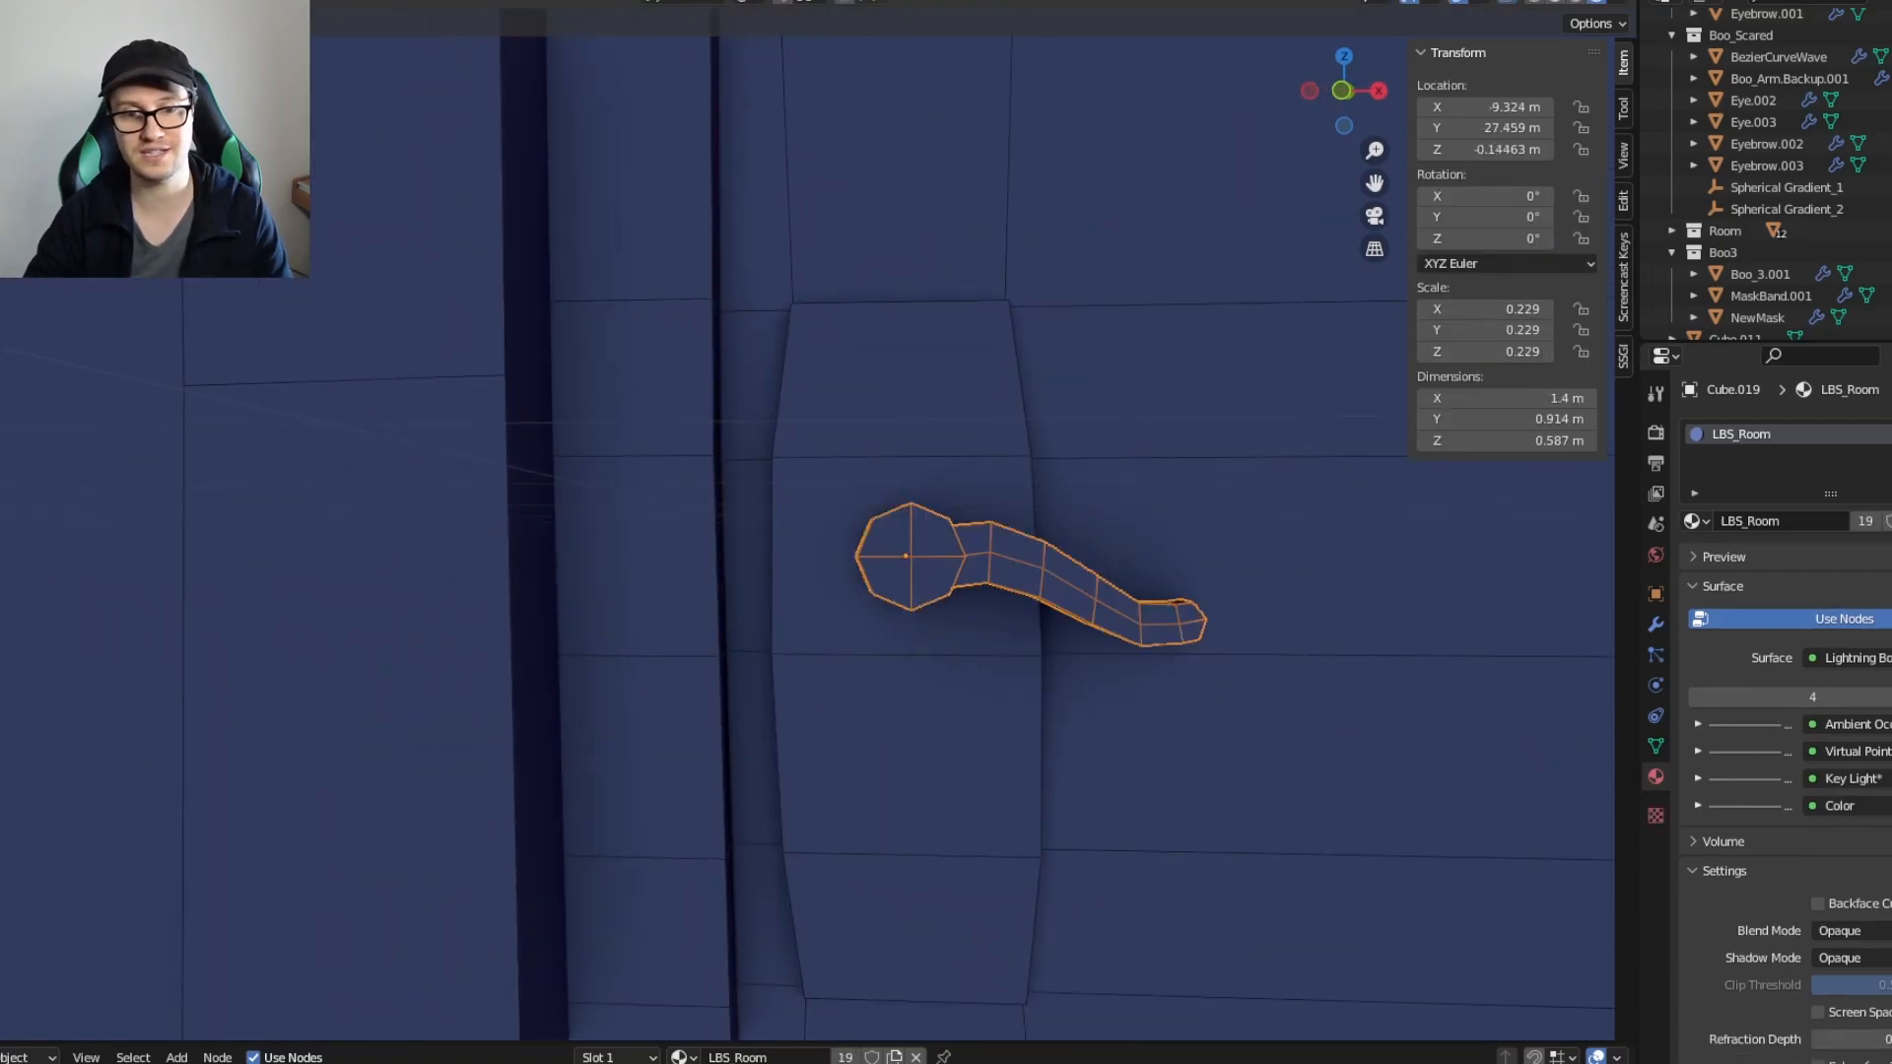
scroll(1092, 601, down, 3)
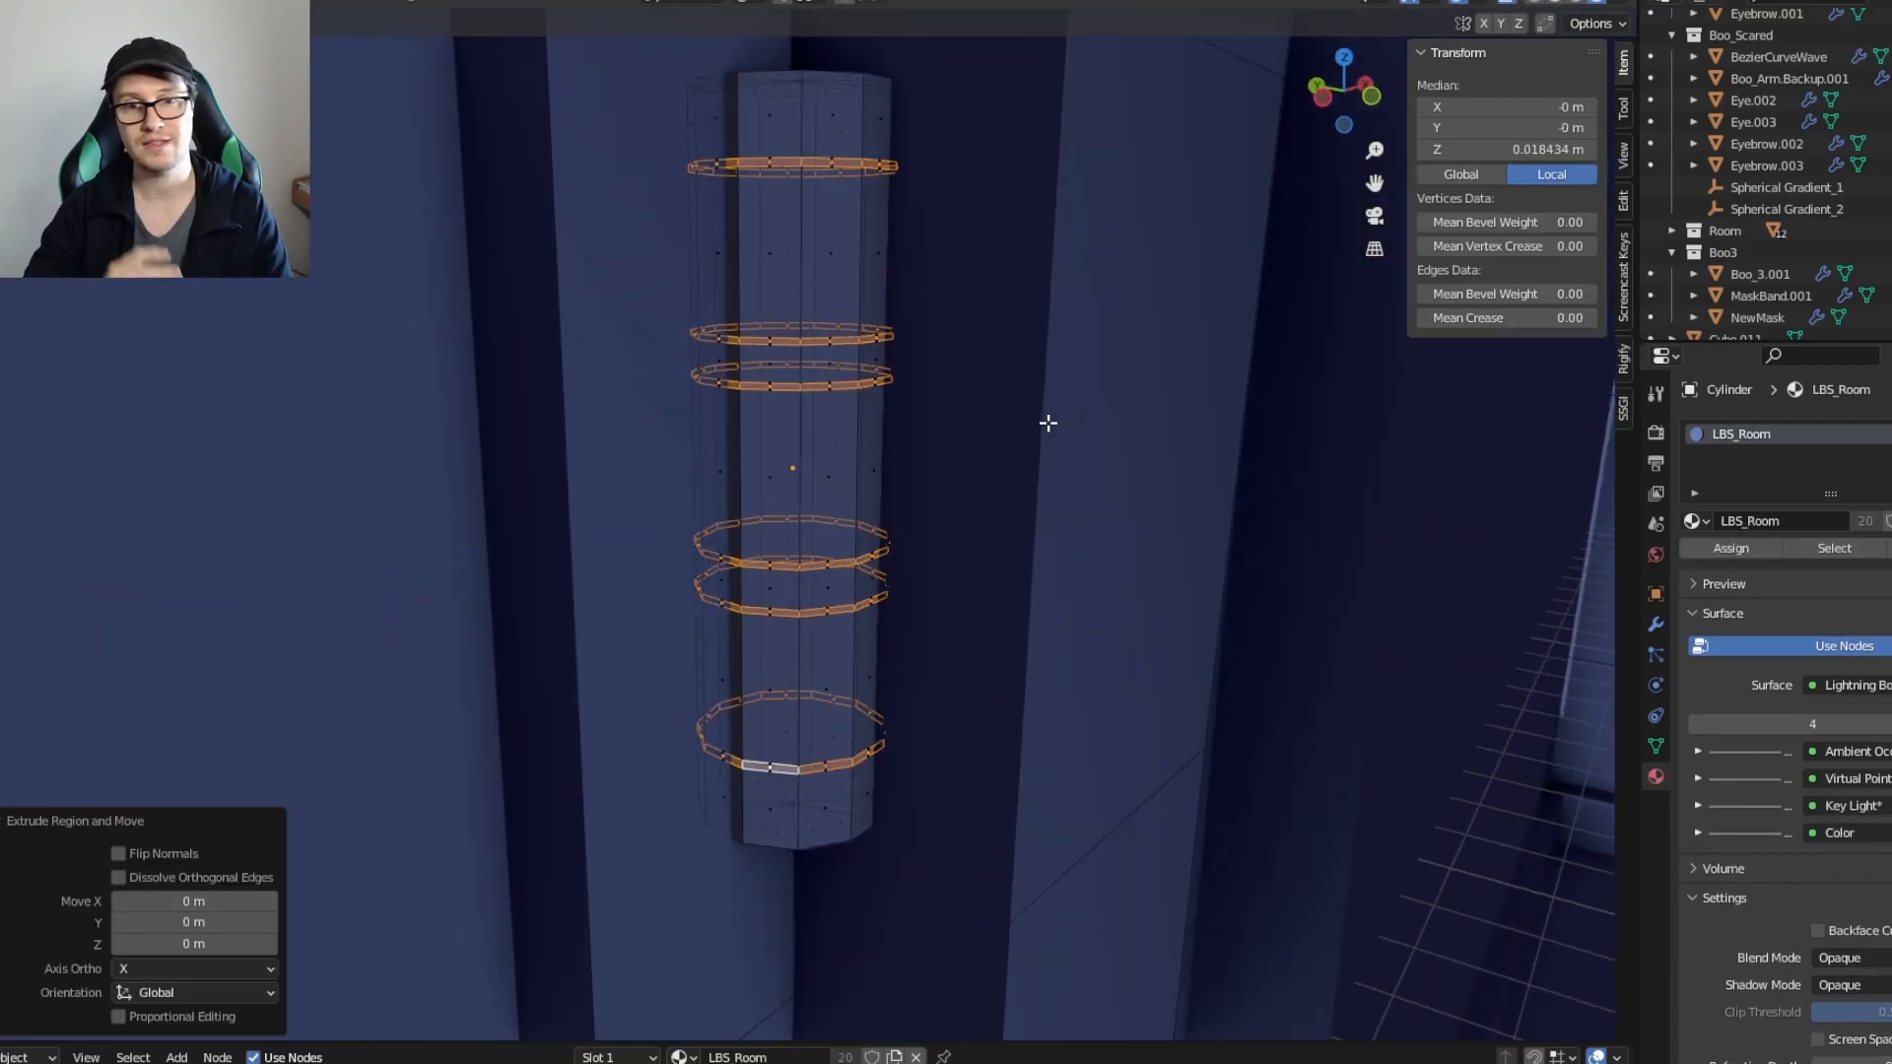
Step: Shrink the extruded groove rings of the hinge cylinder along X, and along Y to a factor of 0.888
key(s)
key(x)
click(1131, 478)
middle_drag(1131, 478, 1232, 486)
key(s)
key(y)
click(1166, 477)
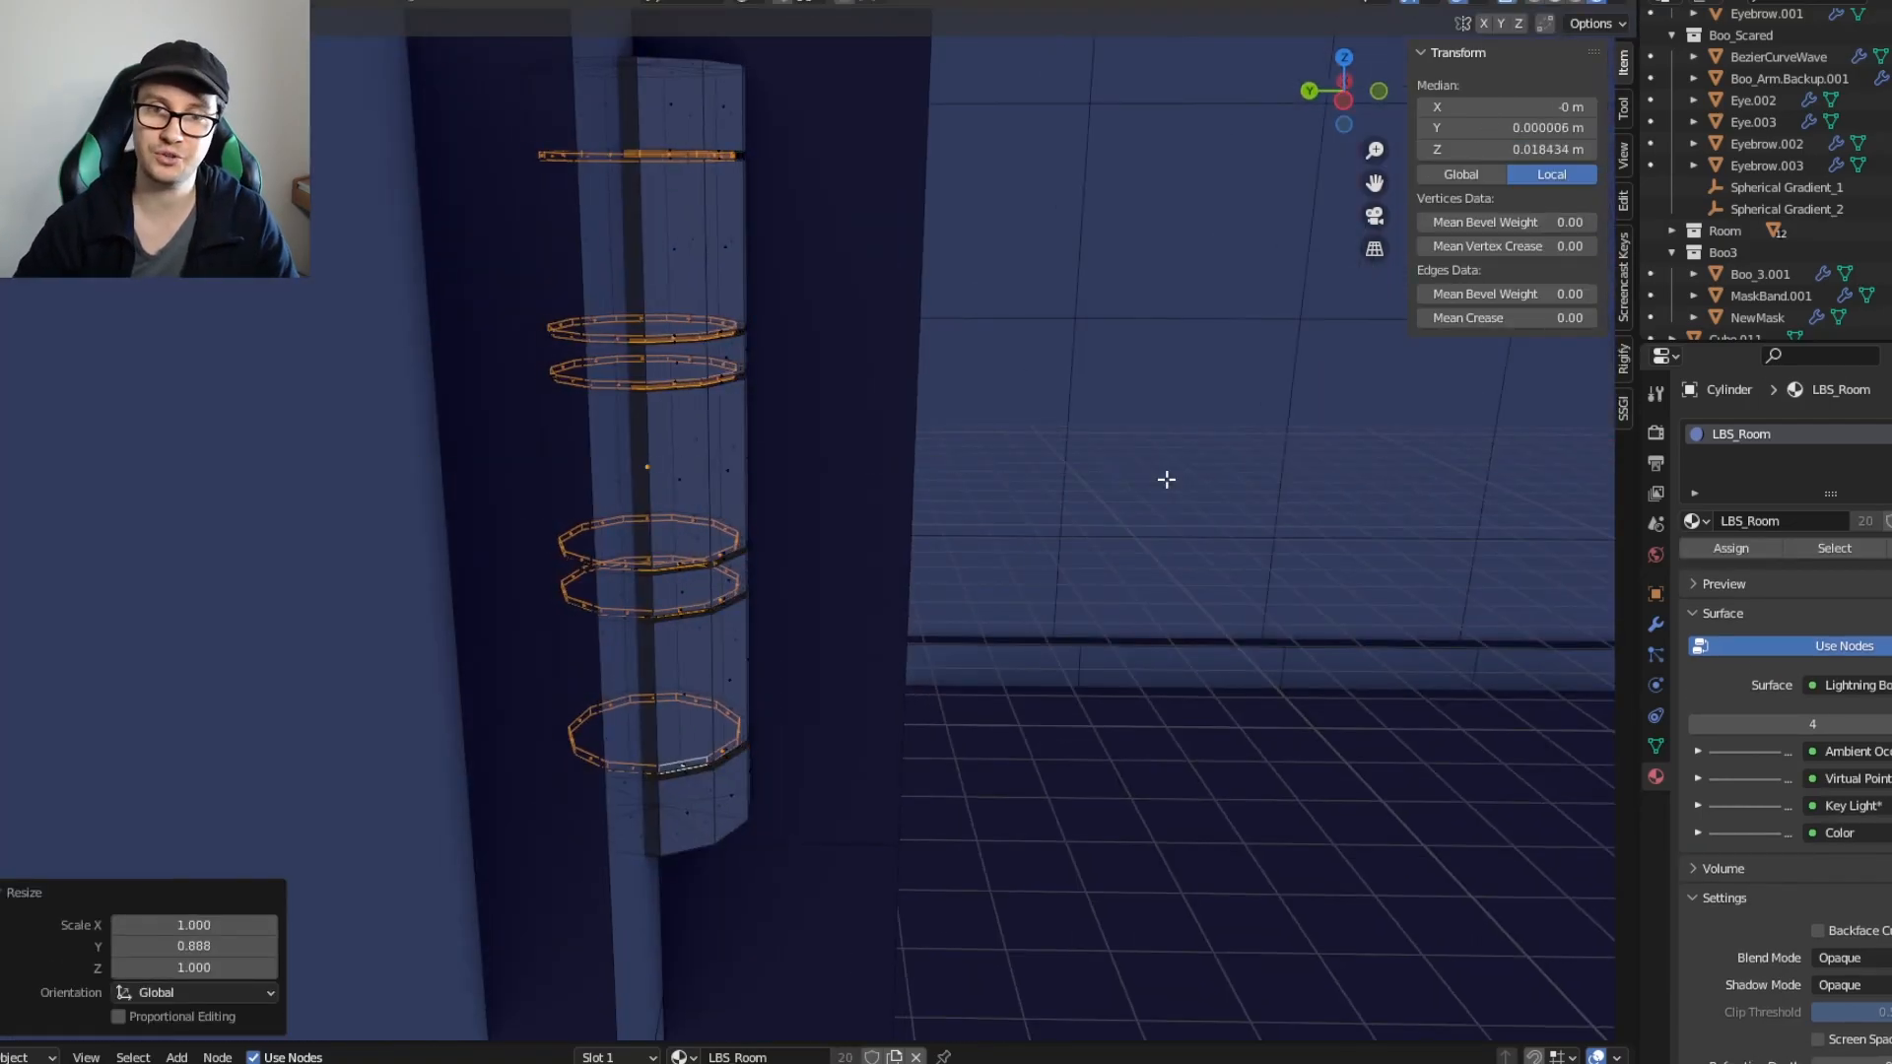
Step: Select the hinge cylinder's middle sections and scale them along Y
drag(778, 203, 499, 748)
drag(880, 250, 517, 709)
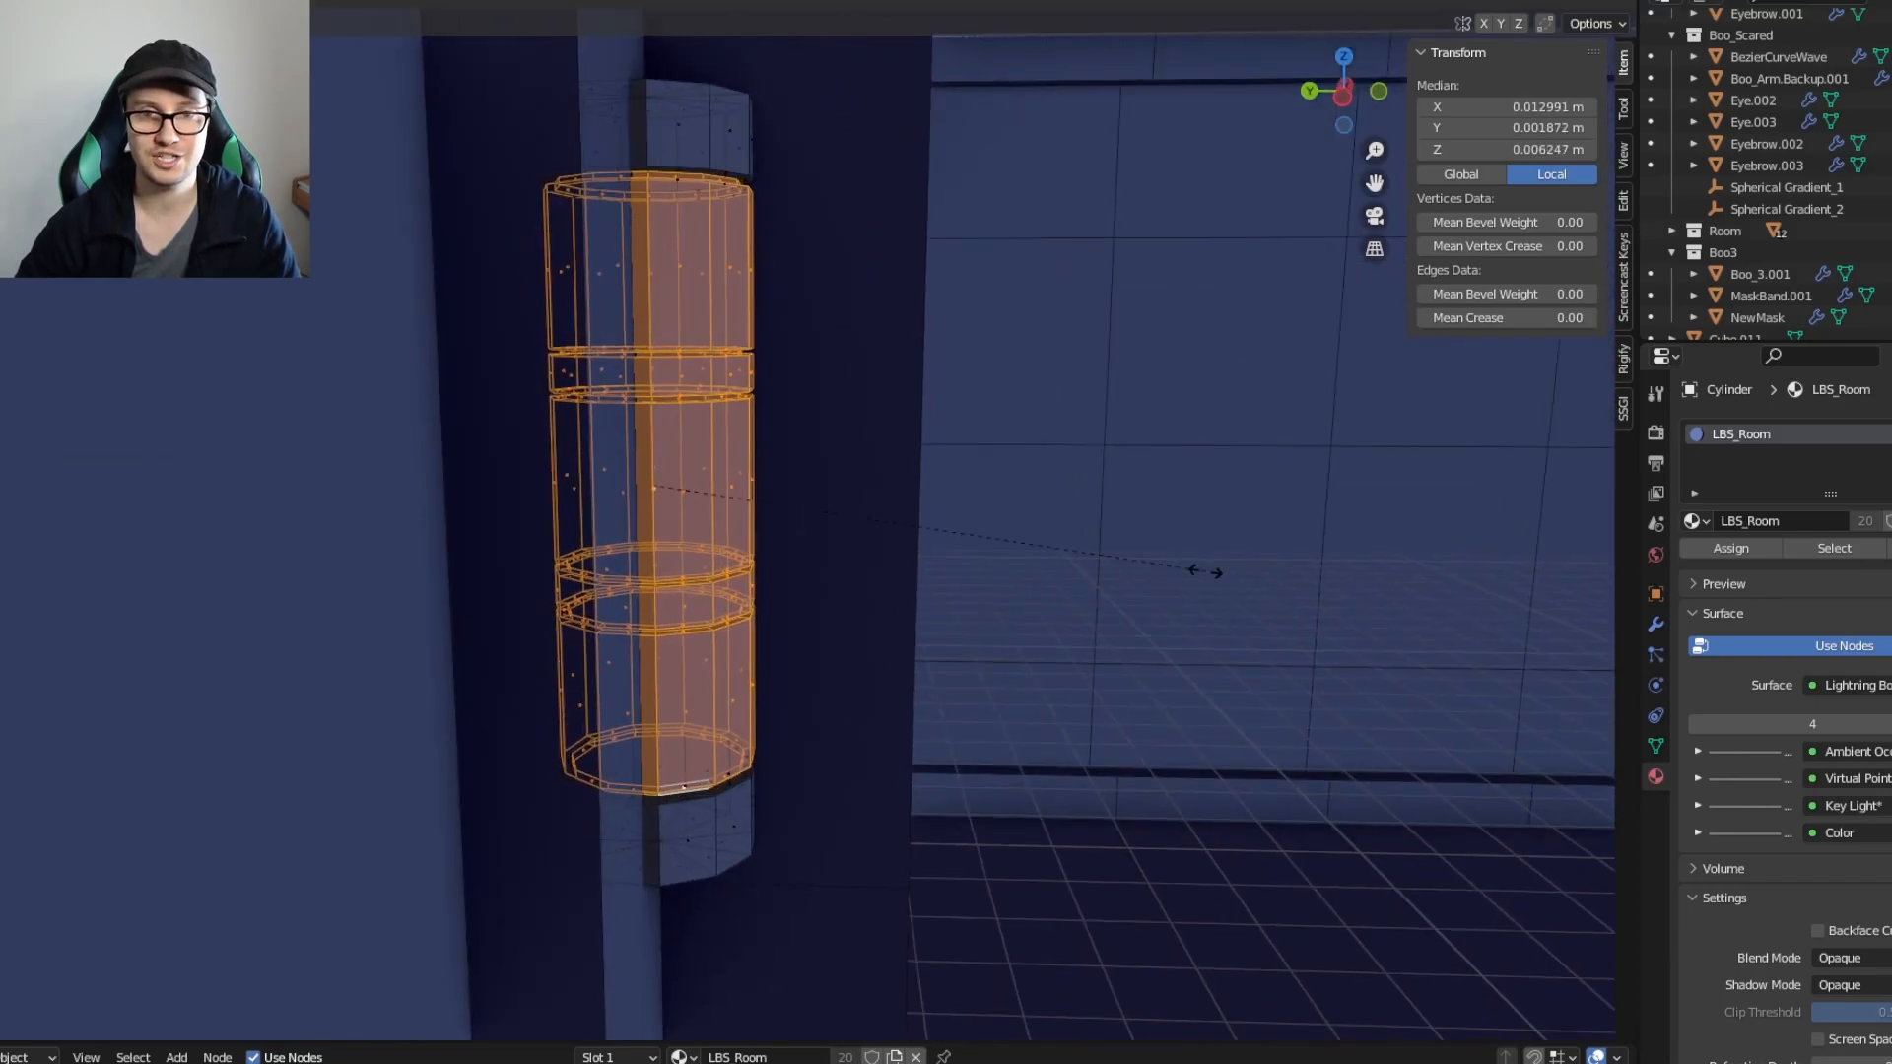
key(s)
key(y)
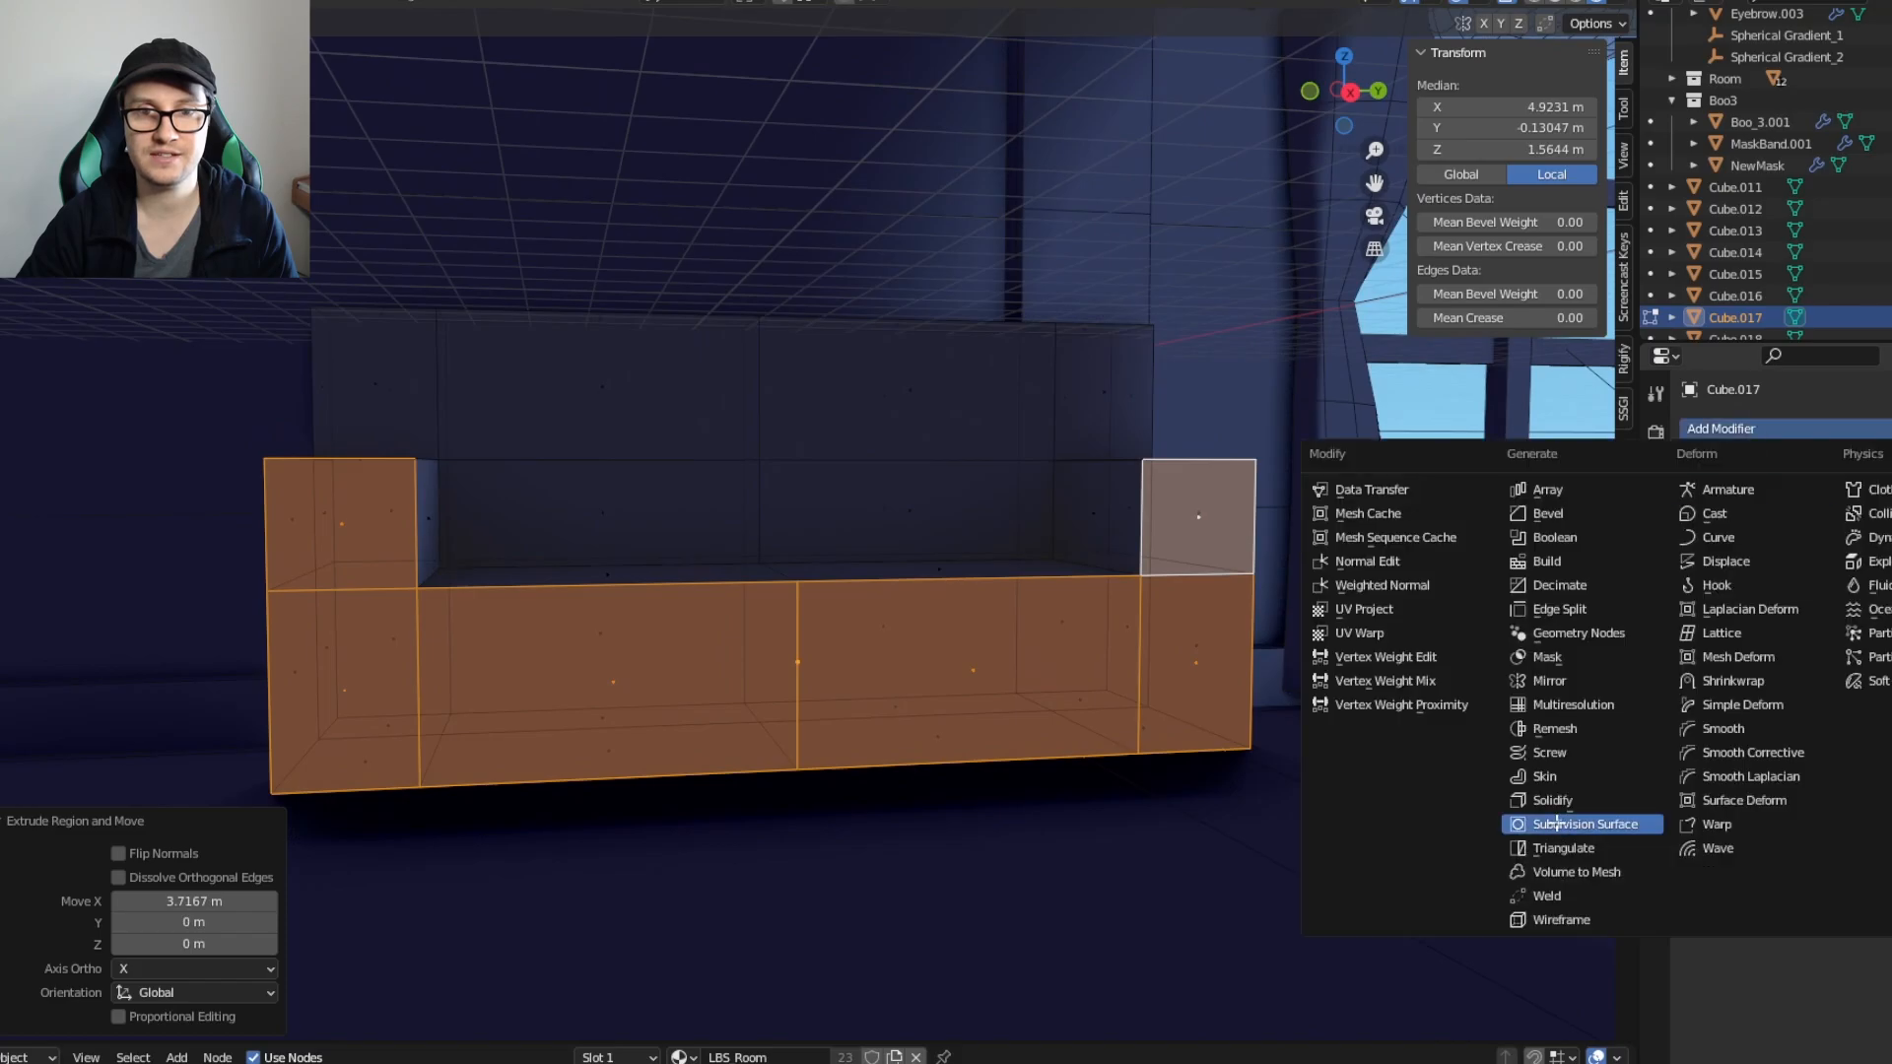
Step: Add a Subdivision Surface modifier to the sofa mesh
click(1555, 824)
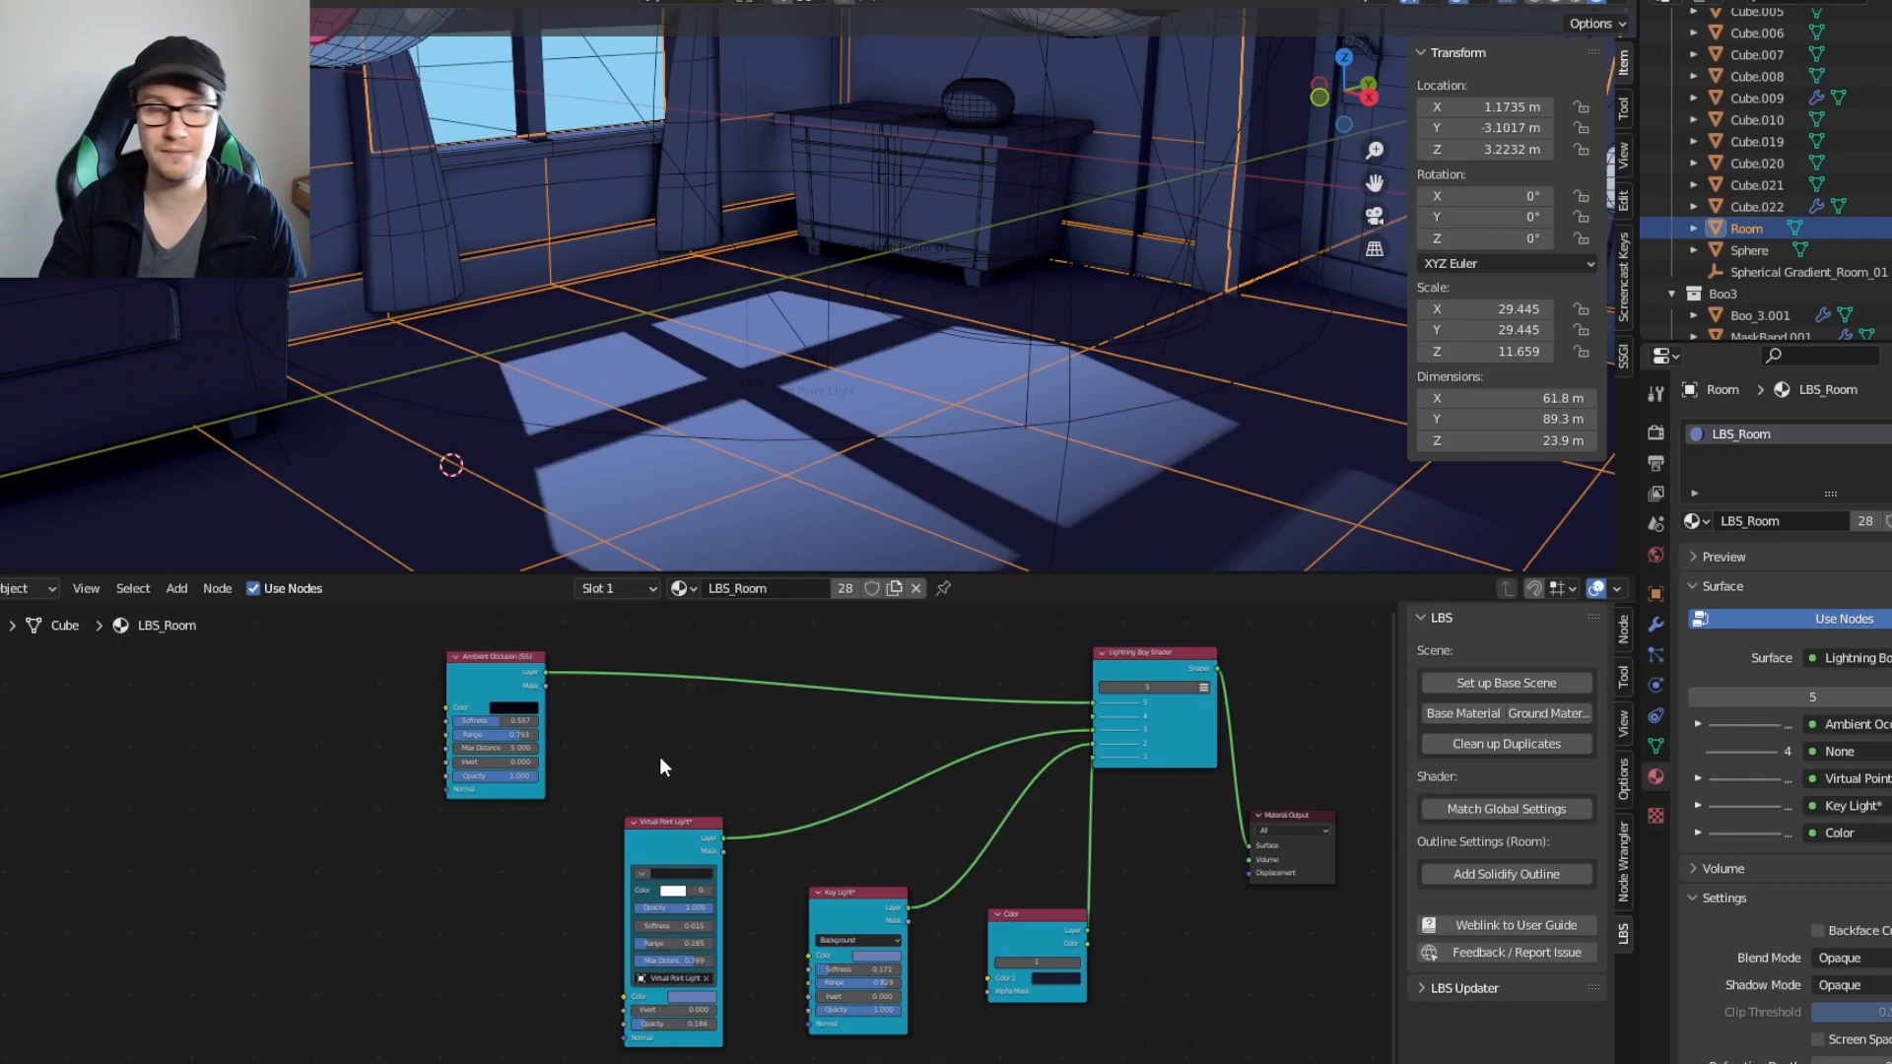
Step: Add a Spherical Gradient node to the LBS_Room material and connect its layer output to layer 4 of the Lightning Boy Shader
scroll(660, 758, up, 1)
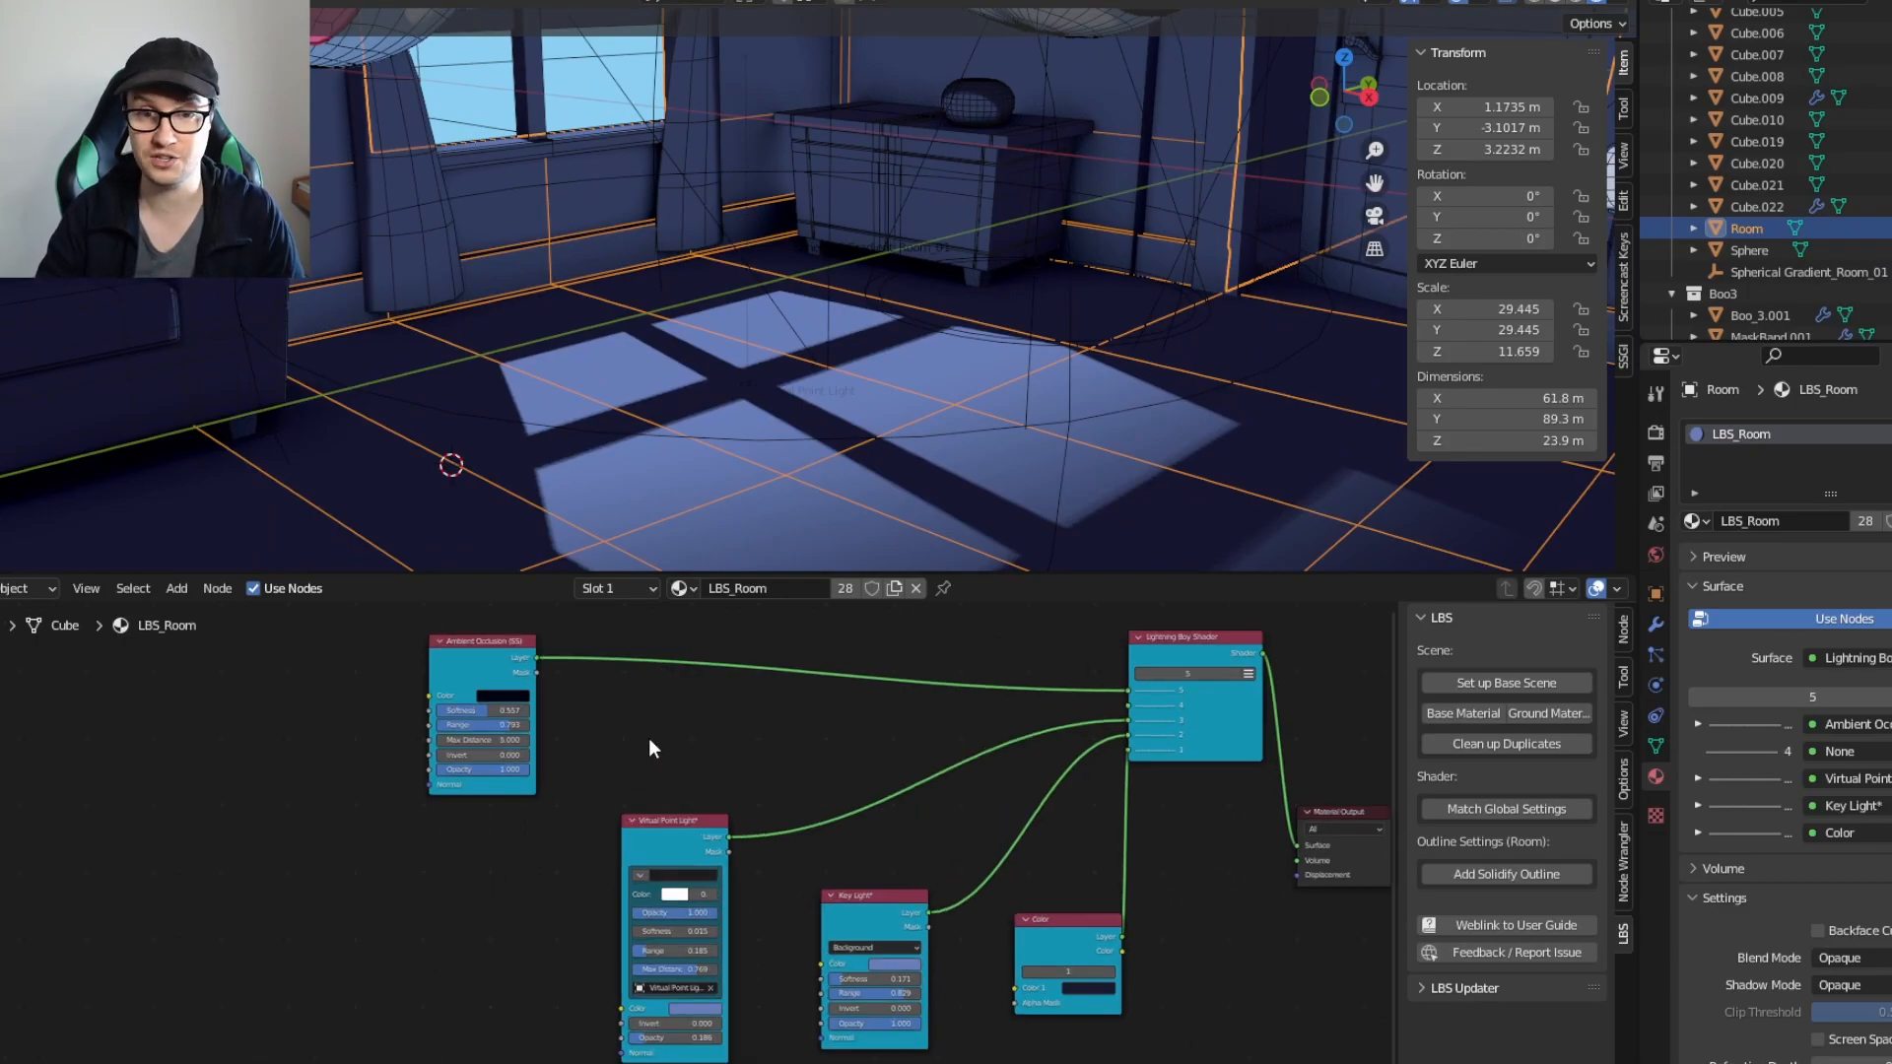
key(shift+a)
mouse_move(687, 989)
click(806, 693)
click(628, 730)
scroll(630, 734, up, 1)
drag(739, 703, 1206, 681)
drag(453, 636, 308, 631)
drag(678, 708, 526, 706)
key(h)
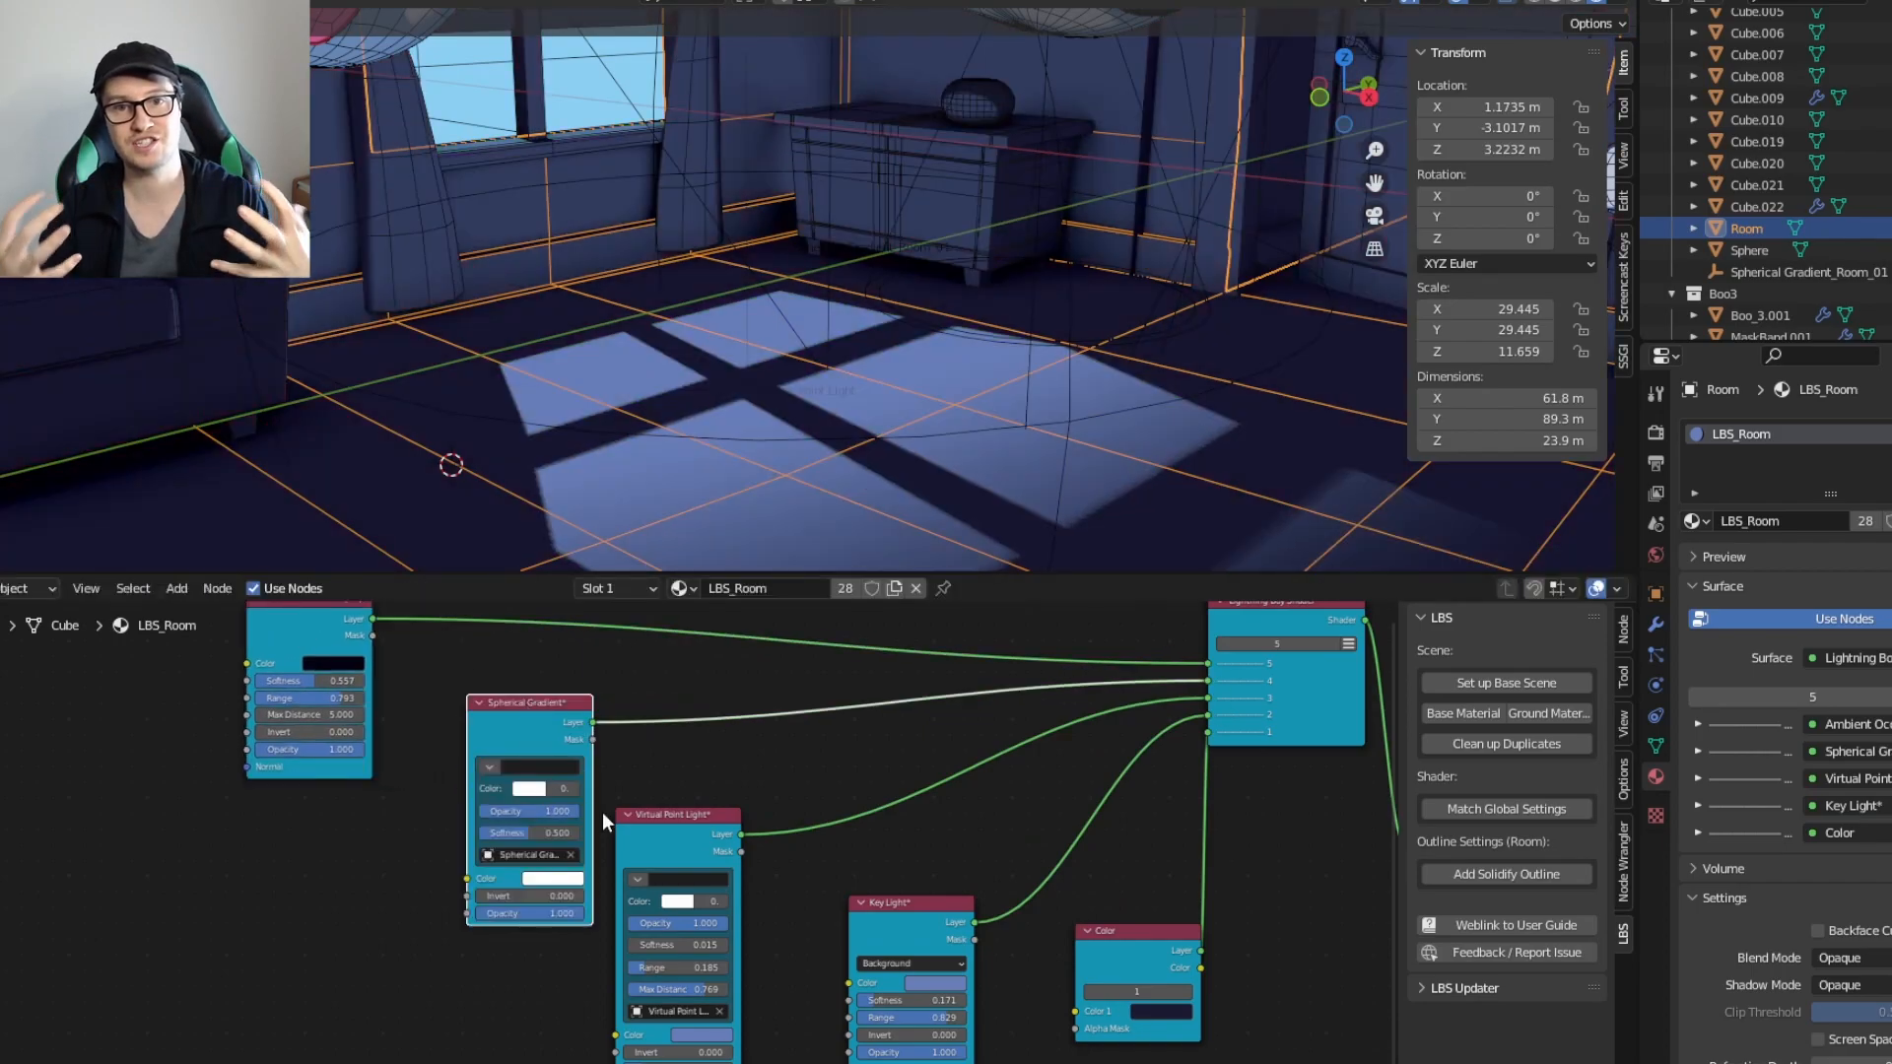
Step: Name the Spherical Gradient node's light Room_01 and assign Spherical Gradient_Room_01 as its object
scroll(652, 824, up, 4)
click(431, 736)
click(540, 739)
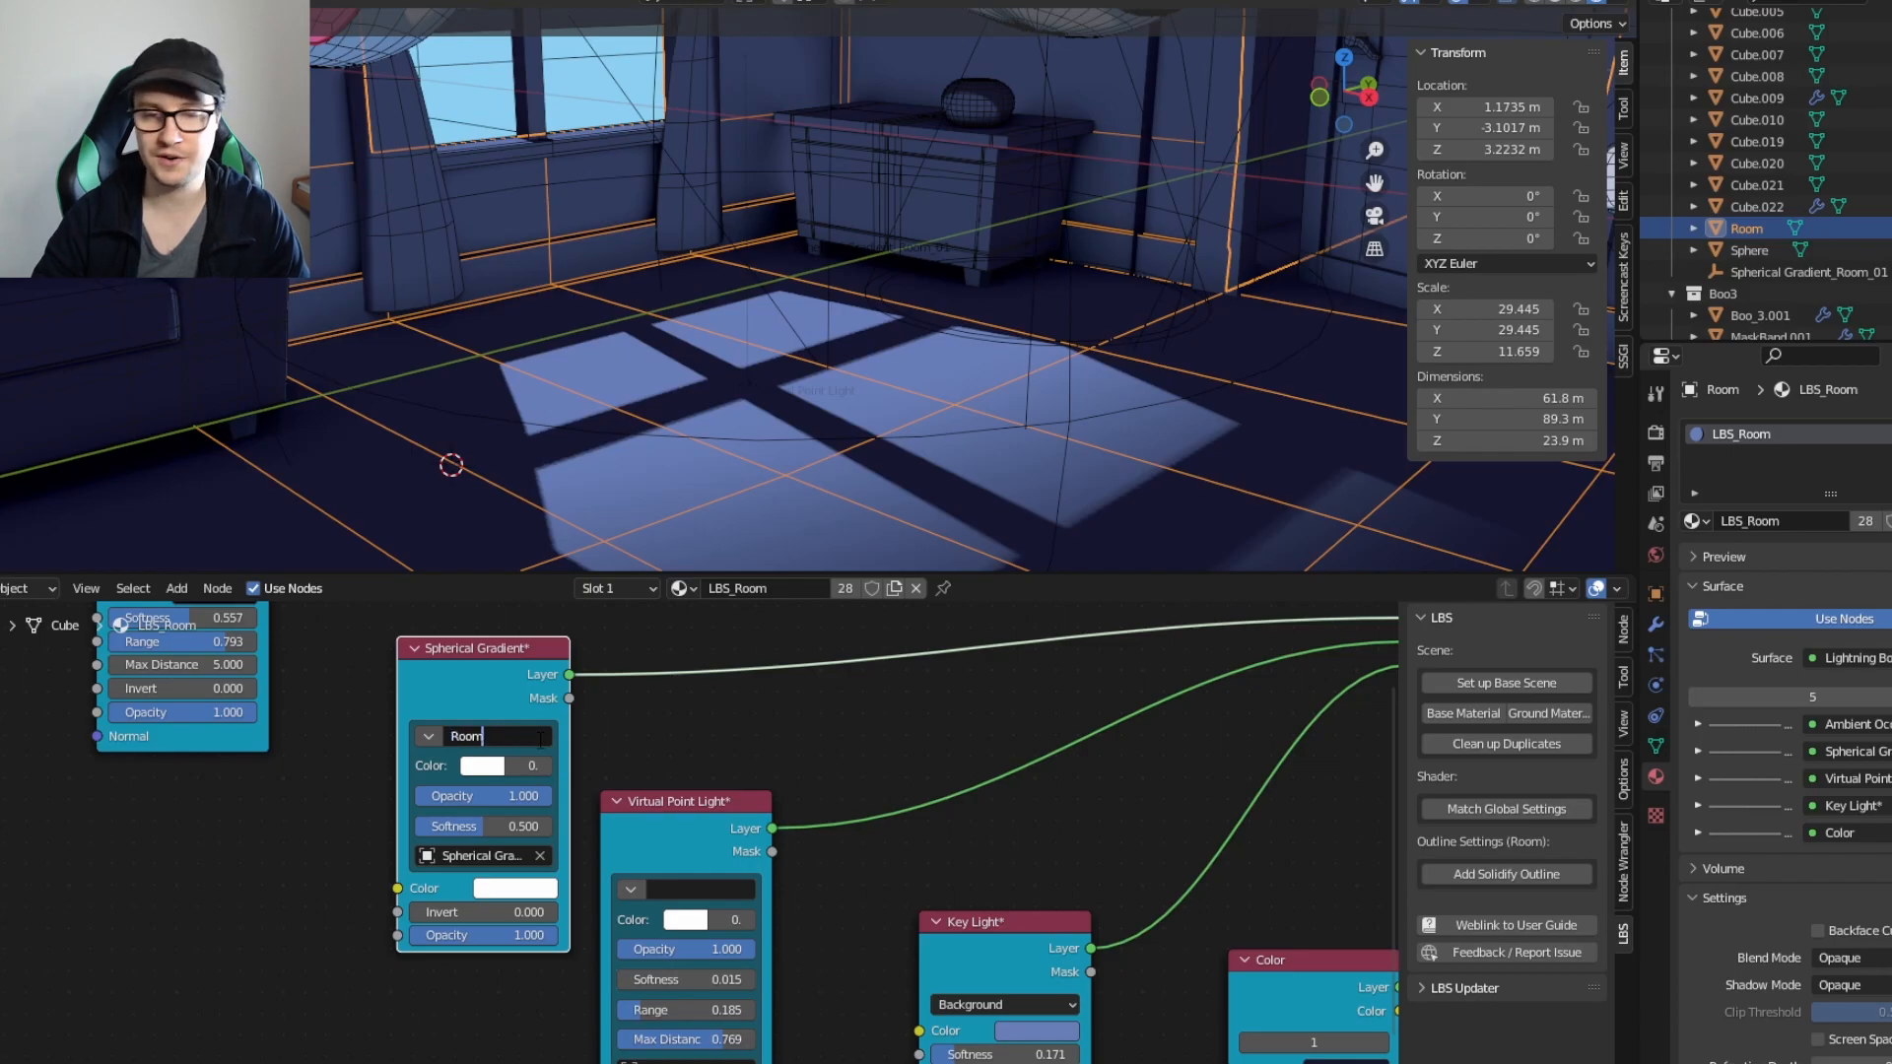
click(493, 856)
text(room)
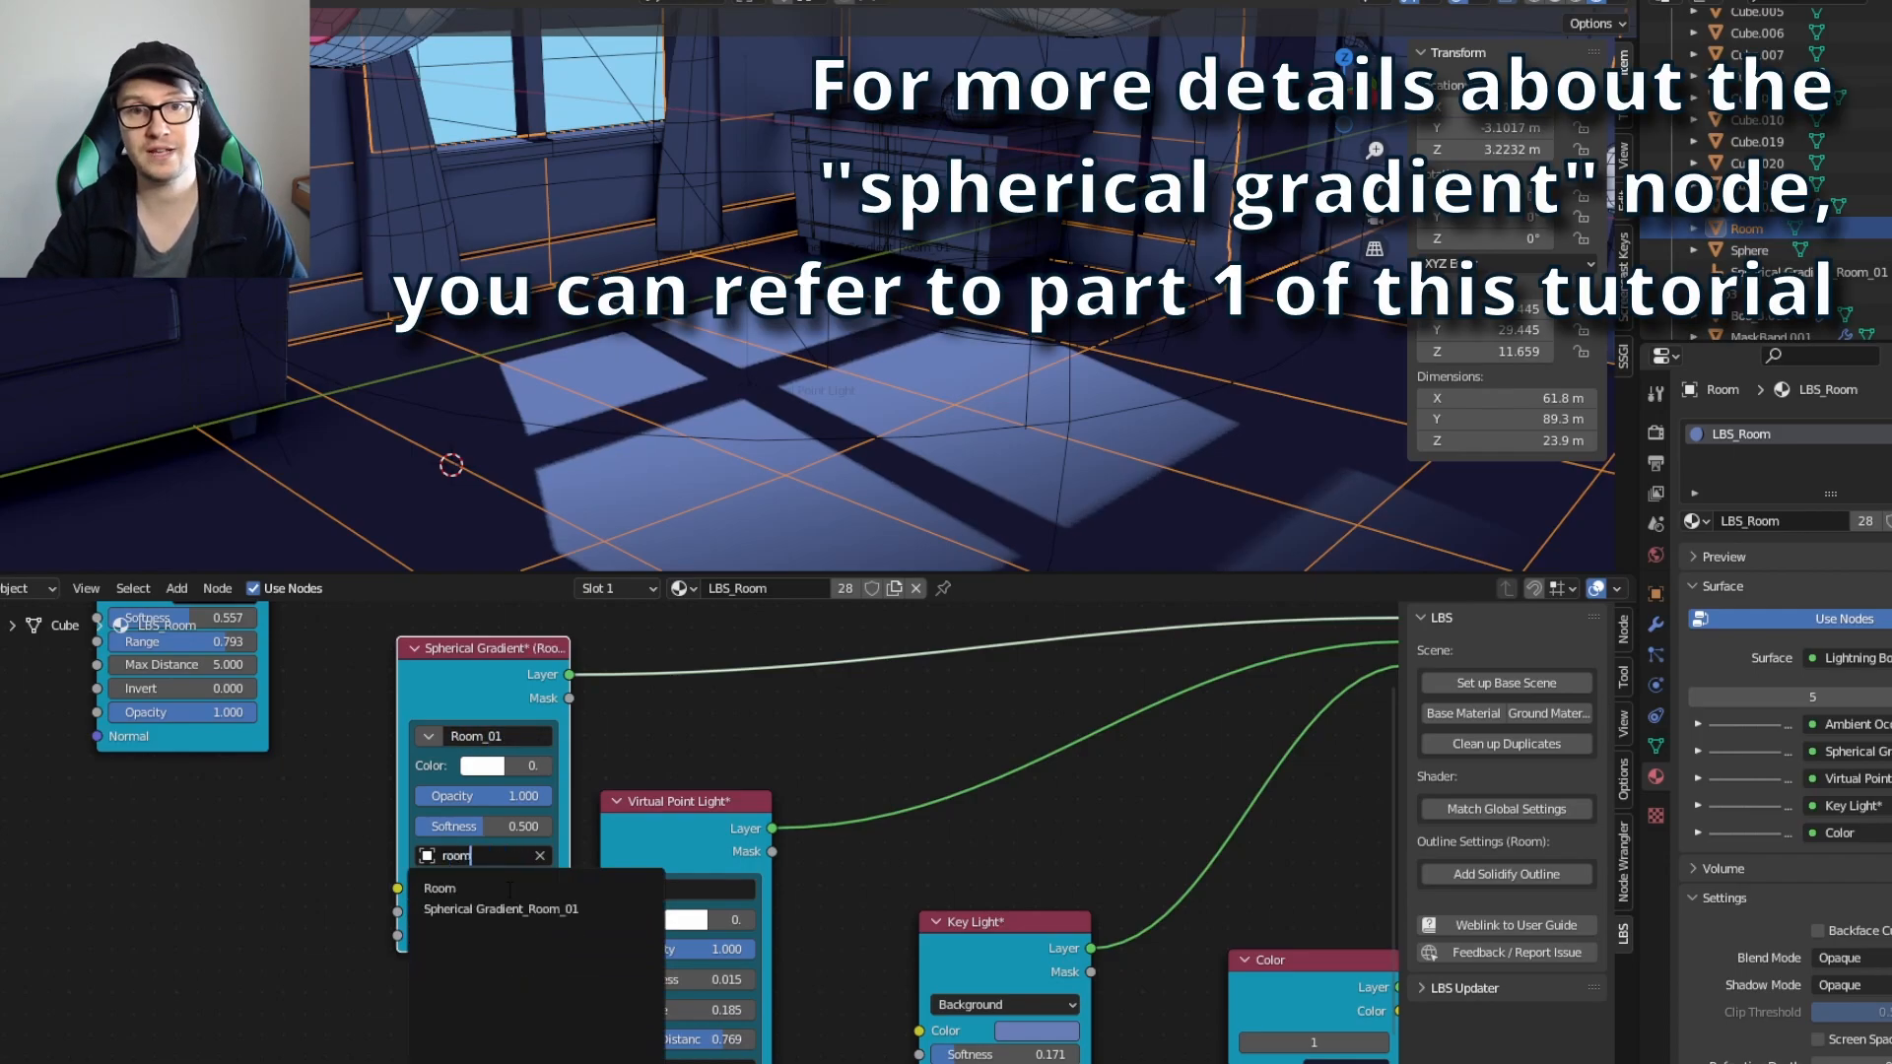
click(523, 908)
middle_drag(694, 707, 505, 665)
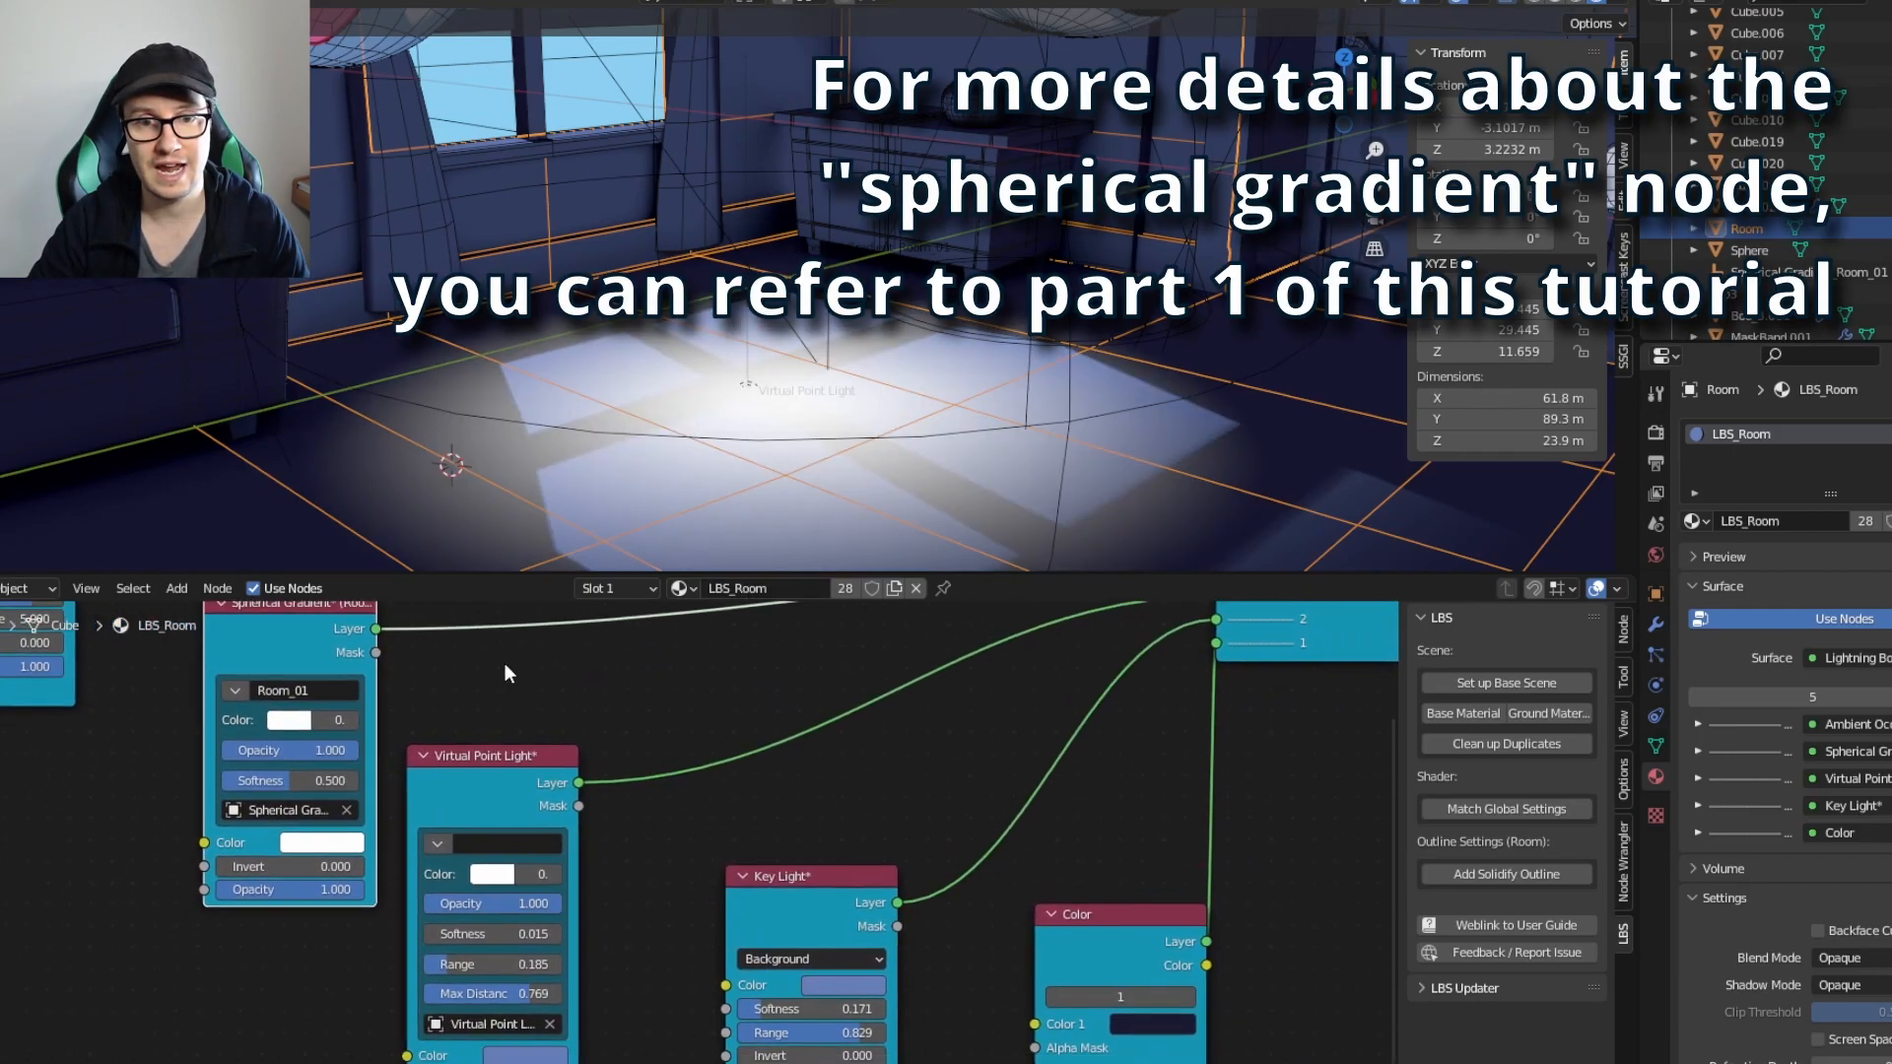
Step: Match the Spherical Gradient's colour to the Virtual Point Light's blue and set its opacity to 0.207
click(343, 848)
click(458, 753)
click(542, 1054)
middle_drag(886, 414, 983, 340)
scroll(882, 350, down, 2)
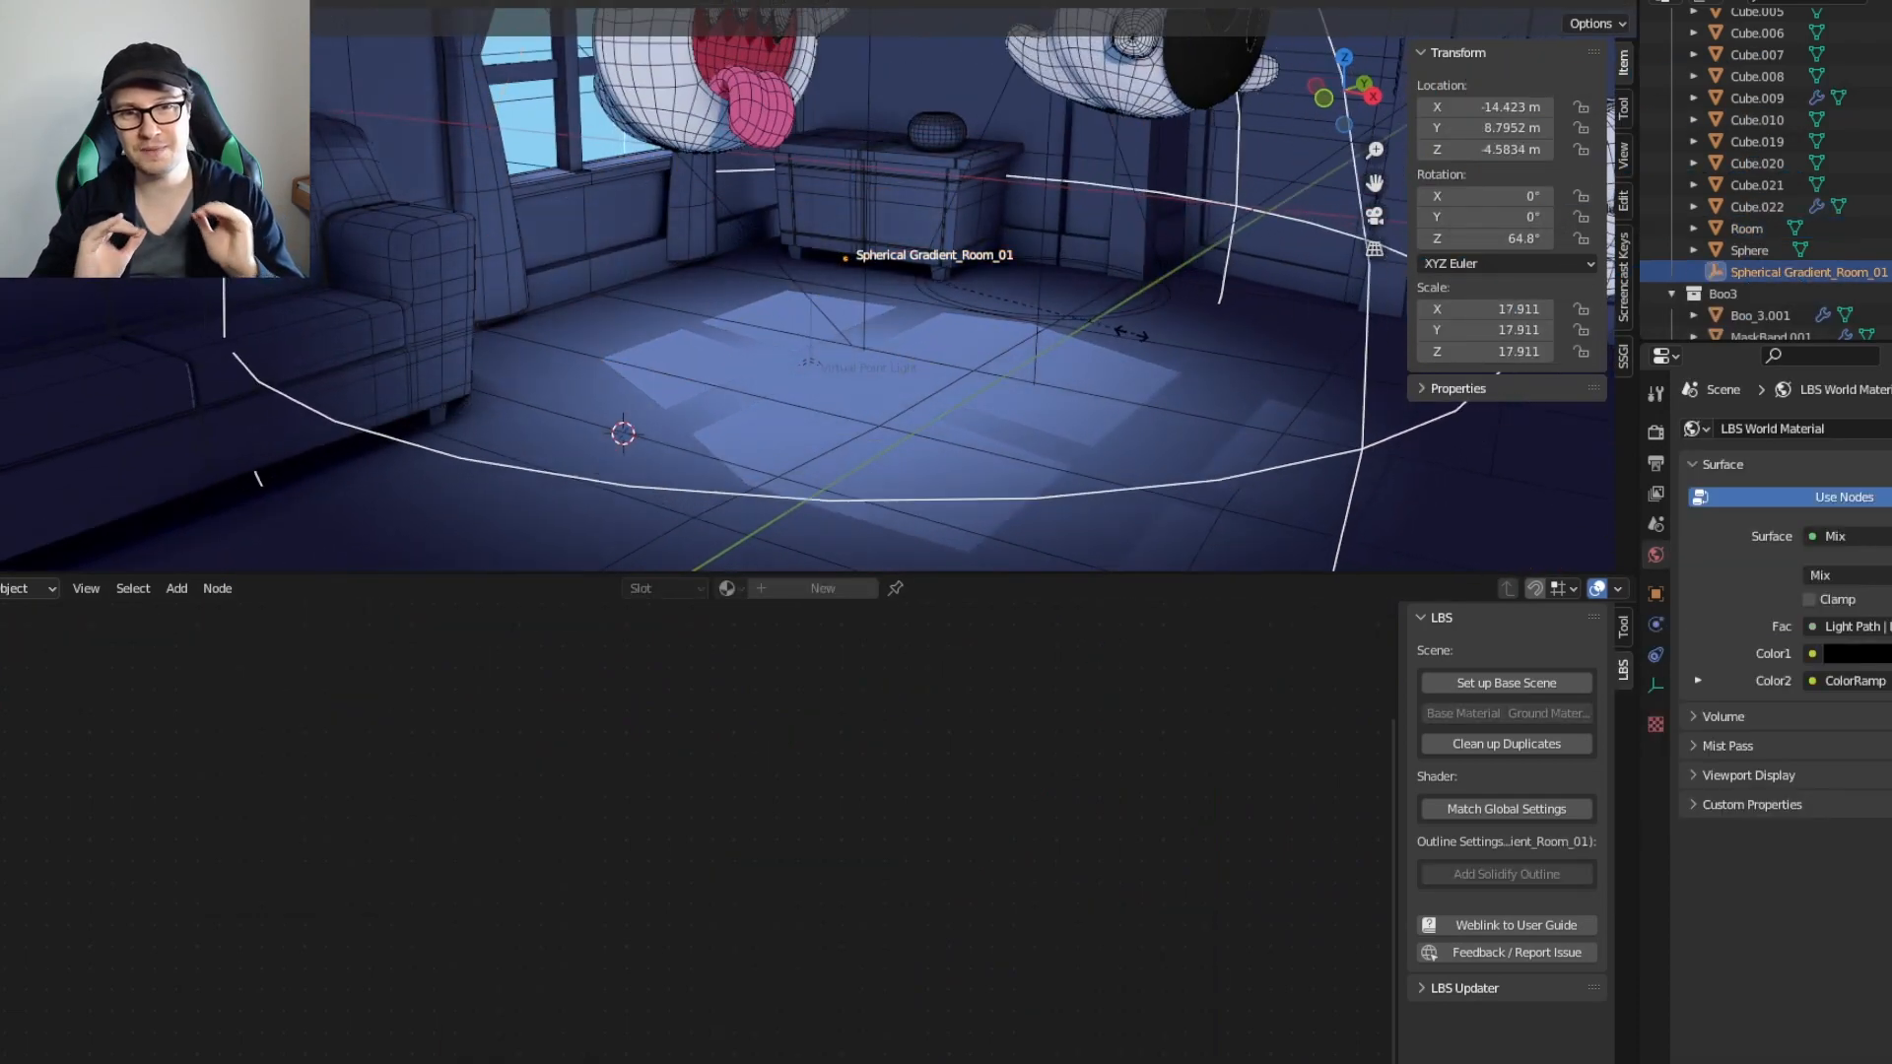
click(536, 612)
drag(340, 889, 224, 889)
Step: Examine the spherical gradient's reach from outside the room and select the Room mesh
scroll(1137, 371, down, 4)
middle_drag(1136, 372, 356, 264)
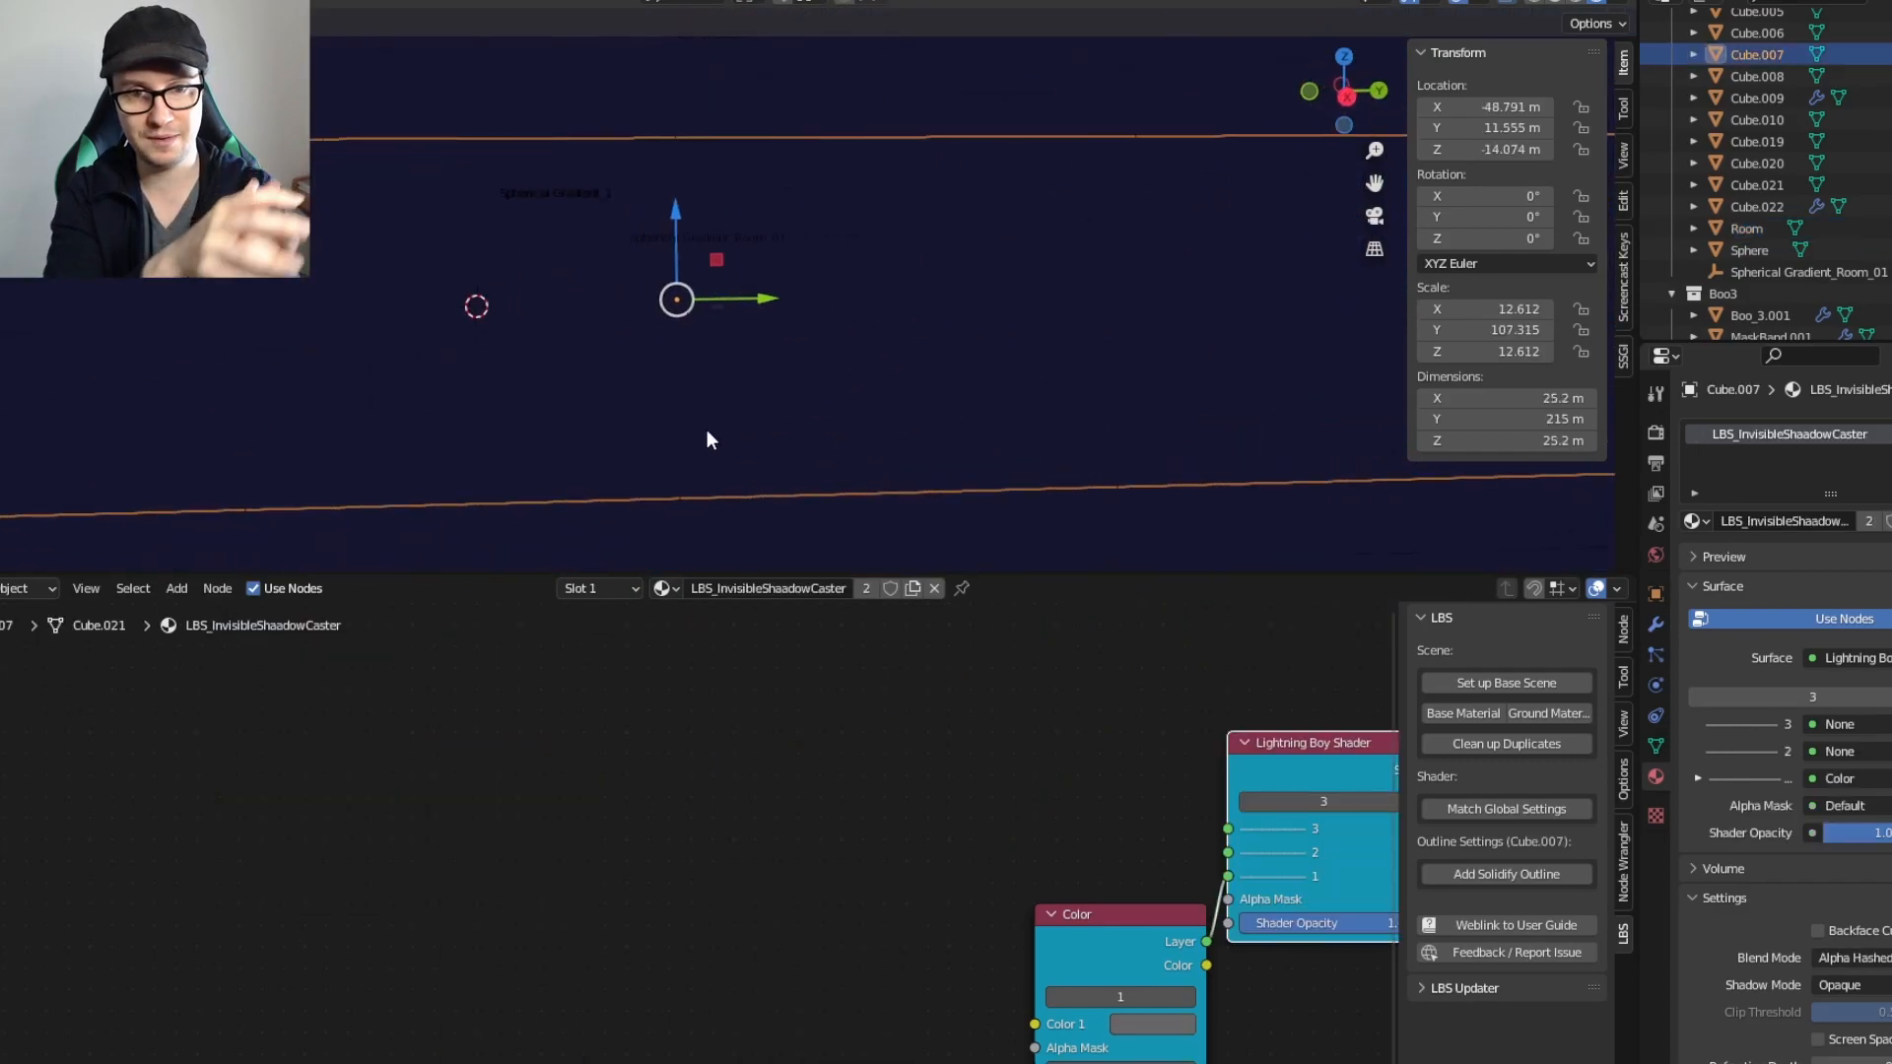
middle_drag(707, 429, 961, 305)
click(827, 149)
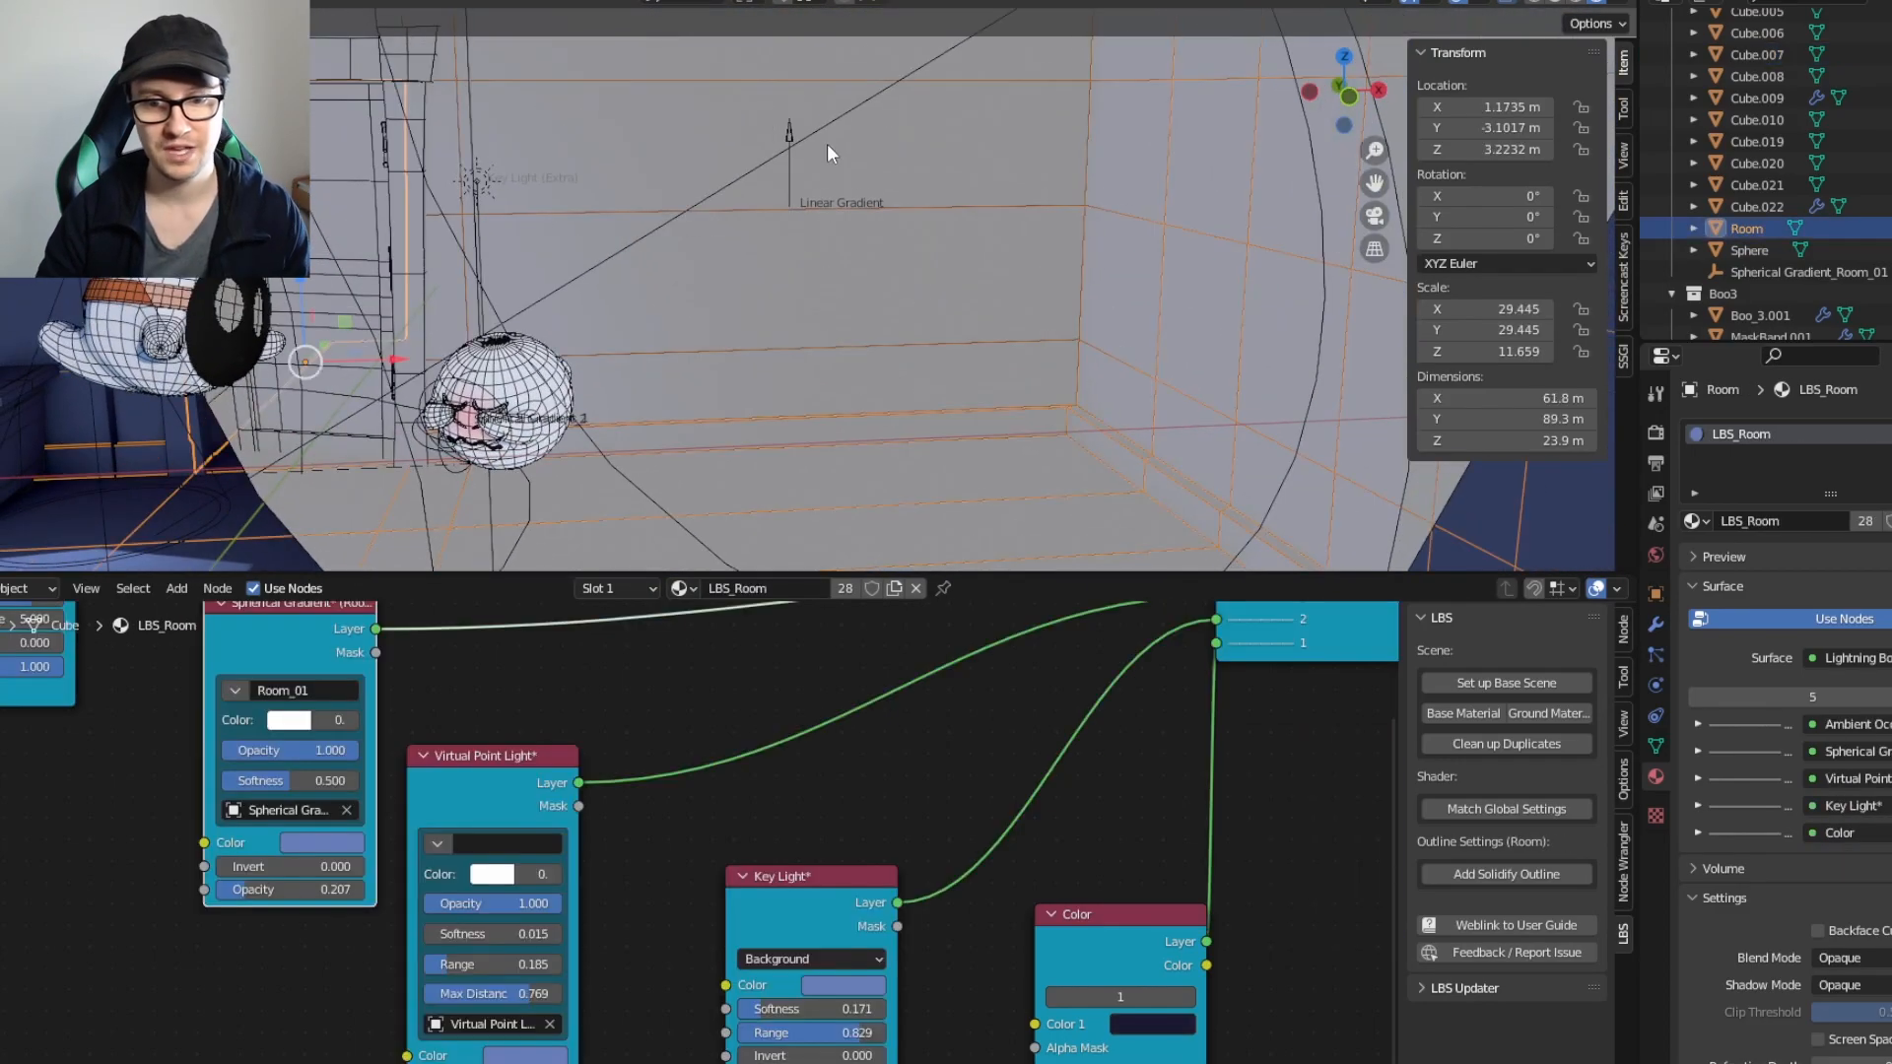
click(828, 149)
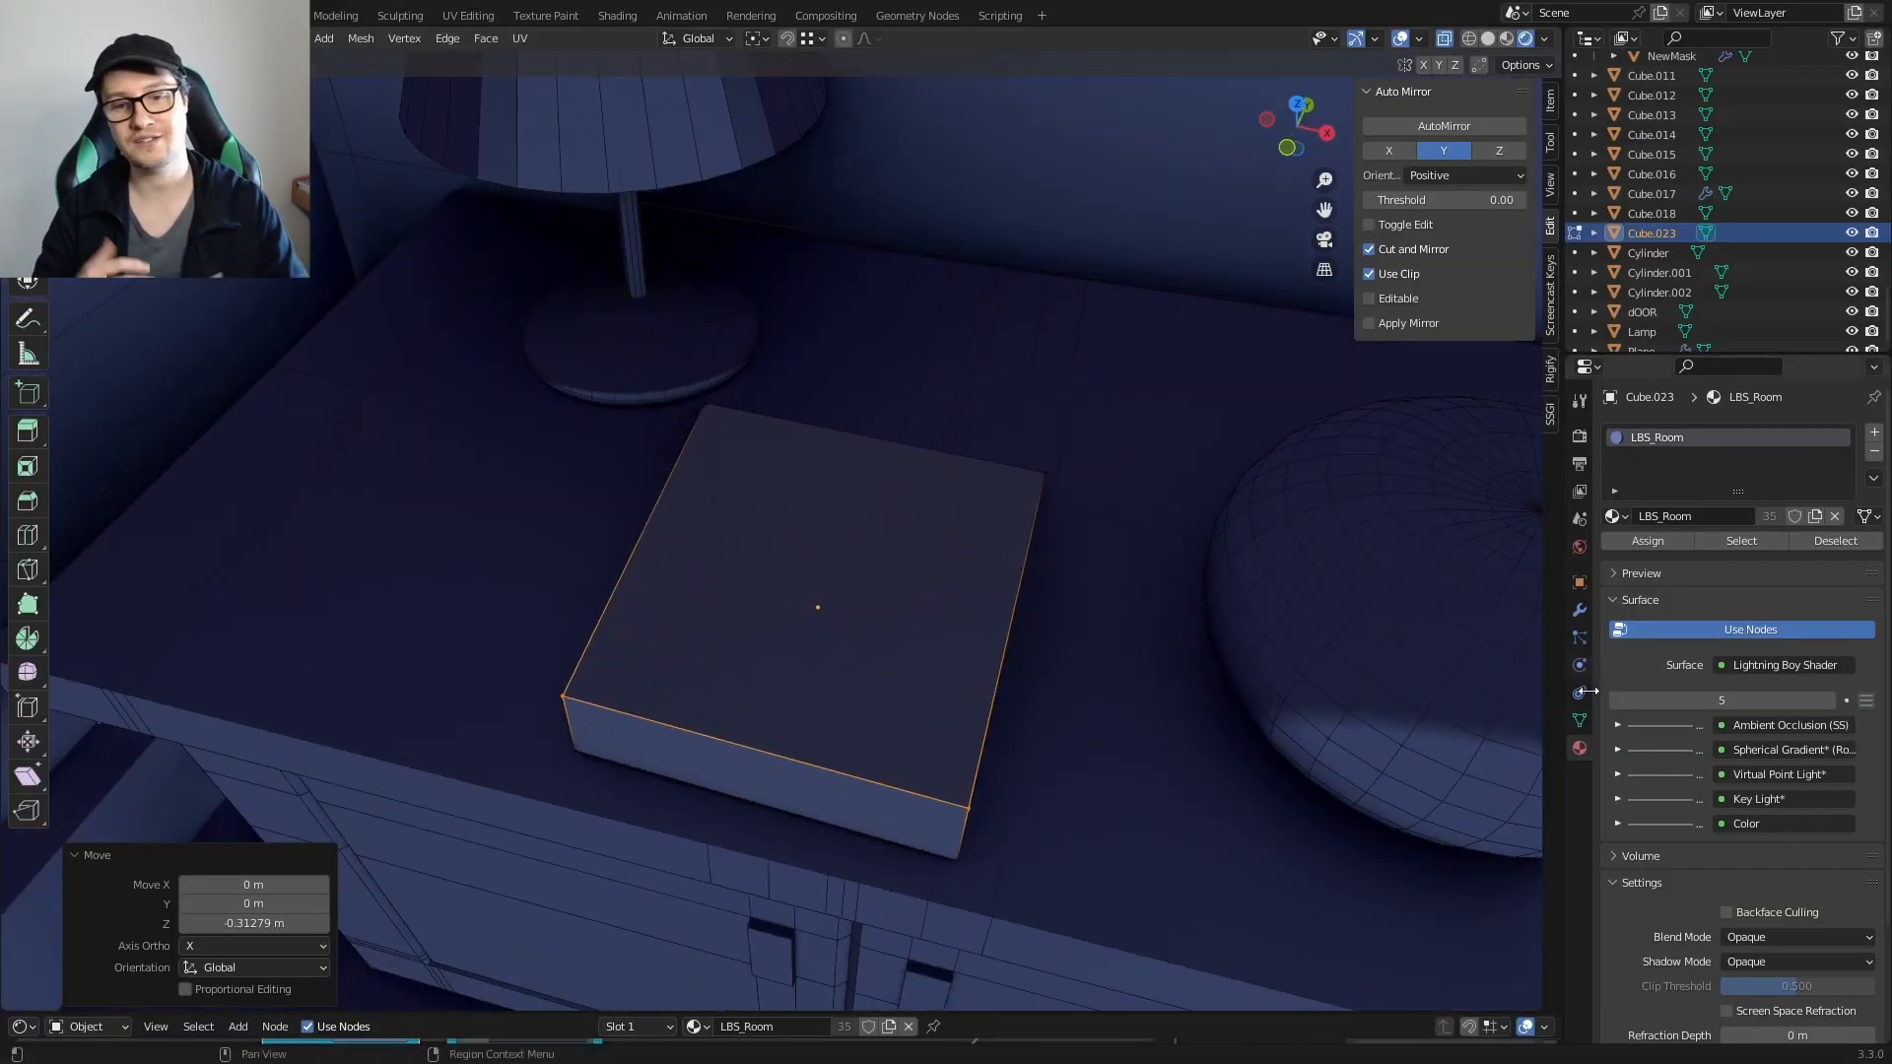
Step: Add a Subdivision Surface modifier to the telephone box on the dresser and adjust its side edges along X
click(1580, 610)
click(1739, 433)
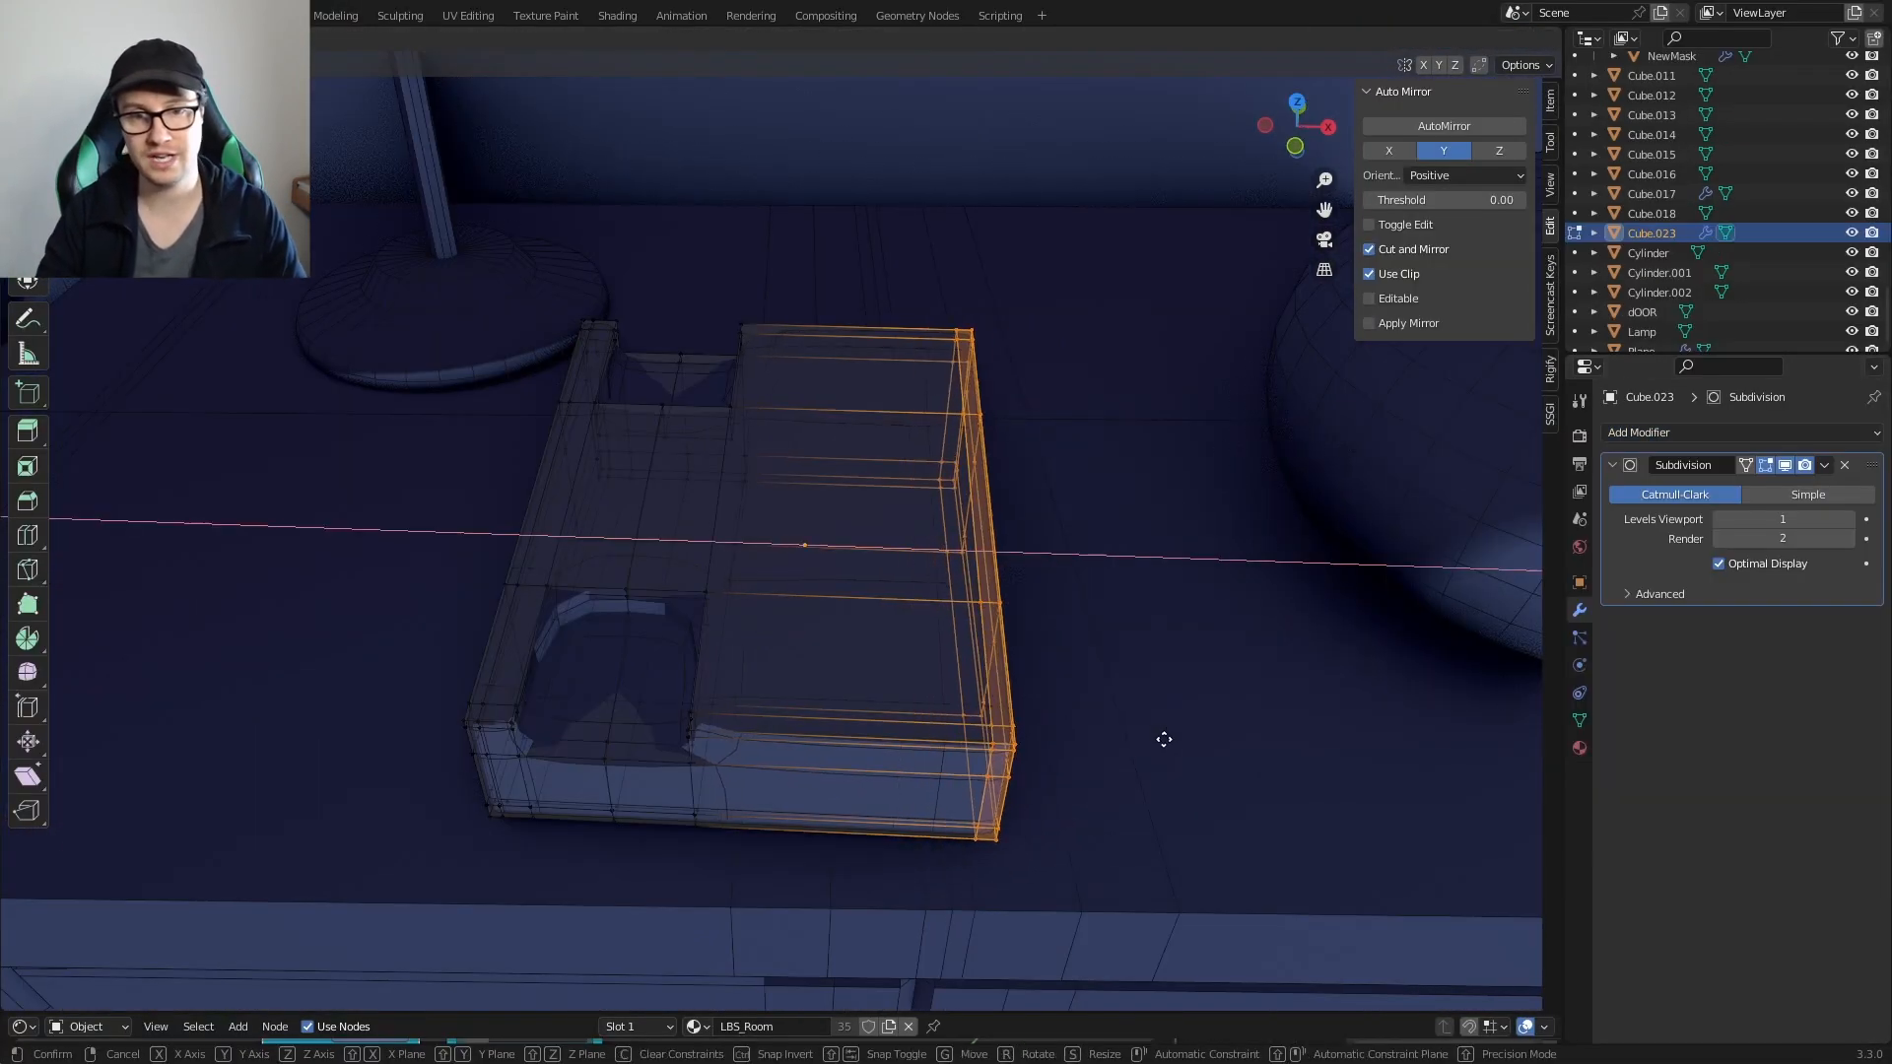
drag(1128, 266, 344, 877)
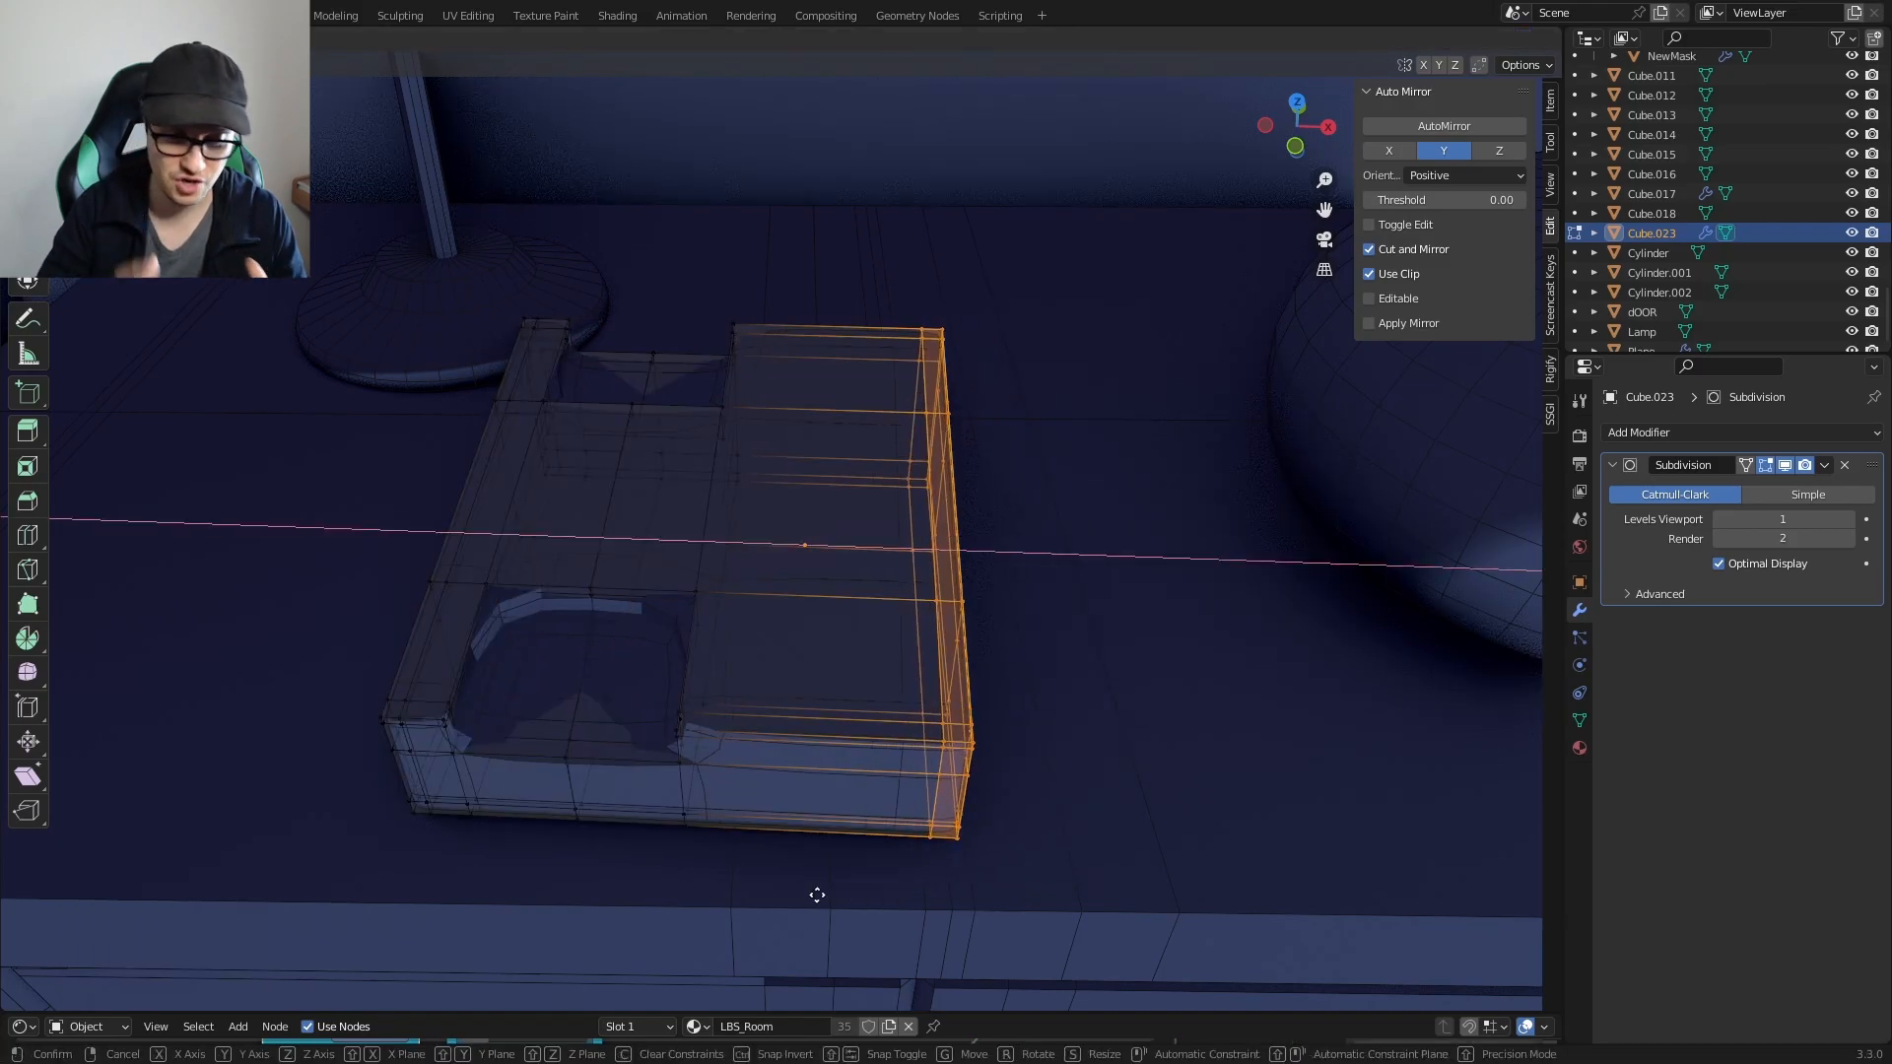
middle_drag(816, 896, 1141, 735)
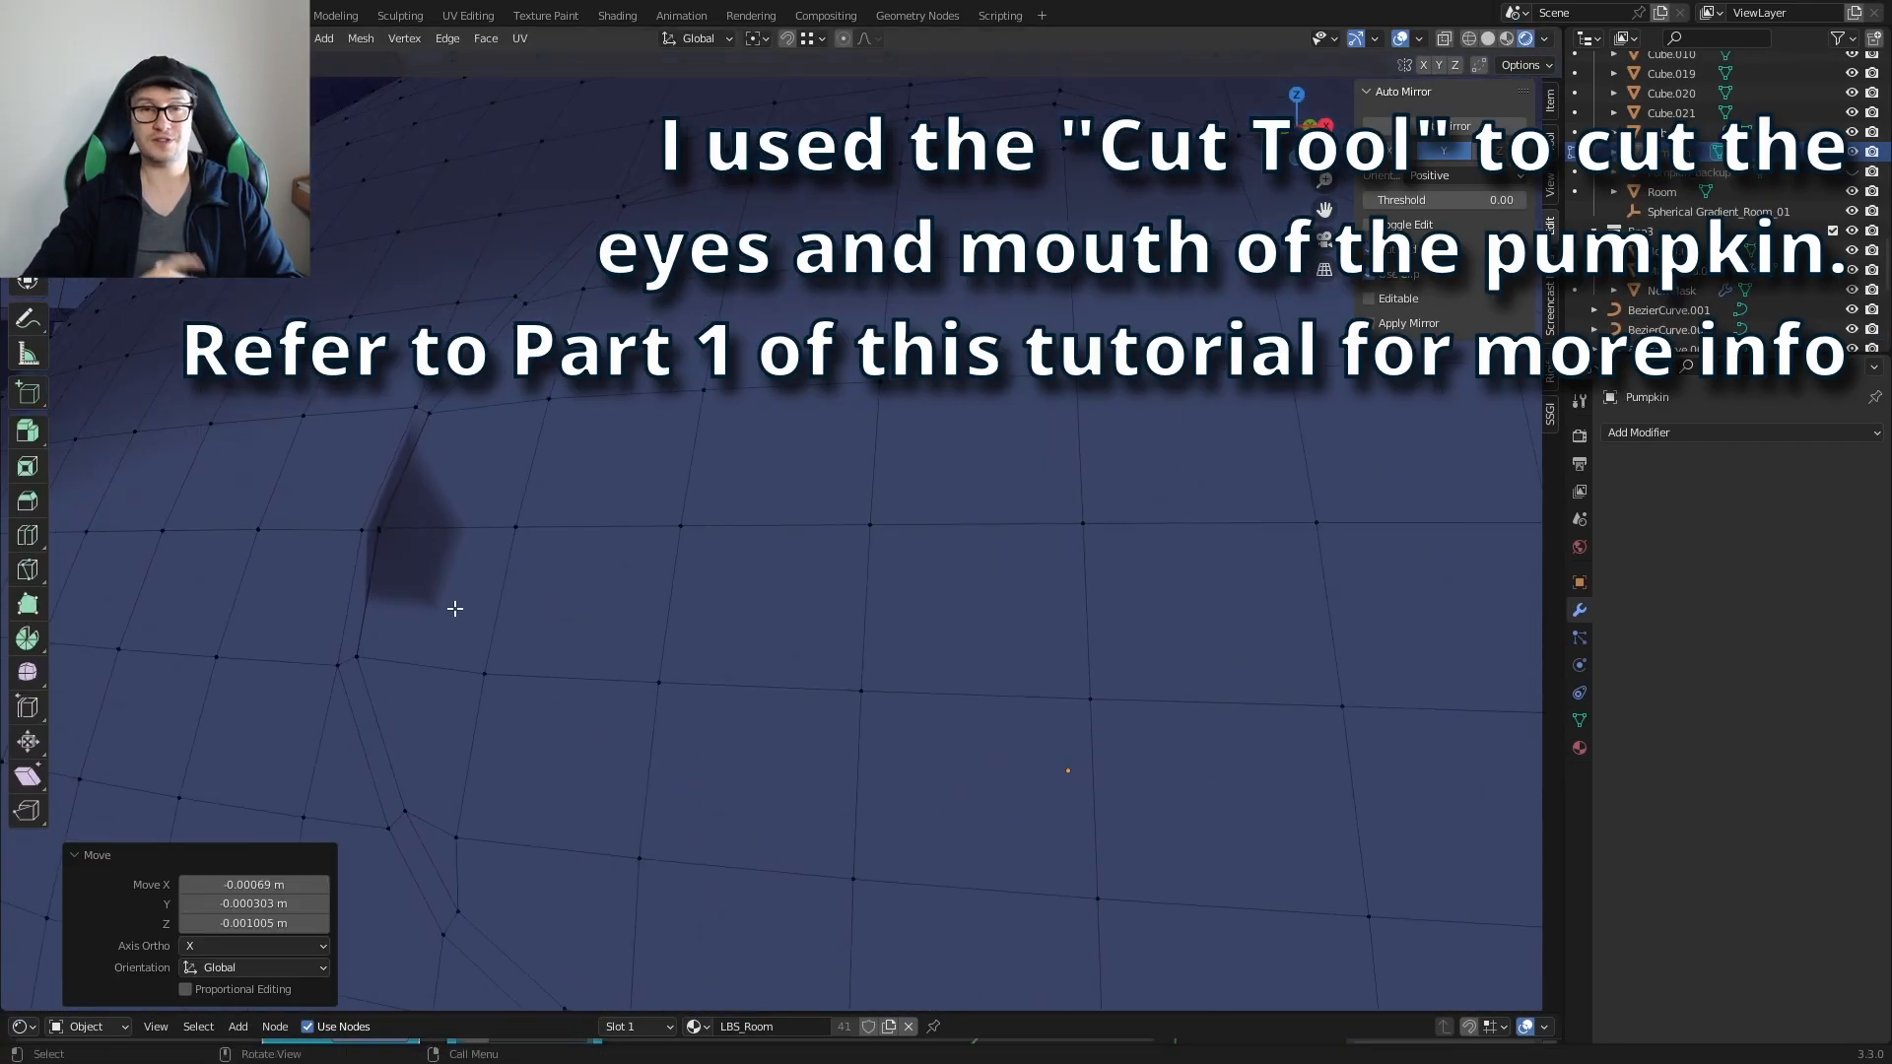
Step: Merge the two neighbouring vertices on the pumpkin's eye outline at their centre
click(464, 609)
shift+click(361, 617)
key(ctrl+z)
key(ctrl+z)
shift+click(361, 619)
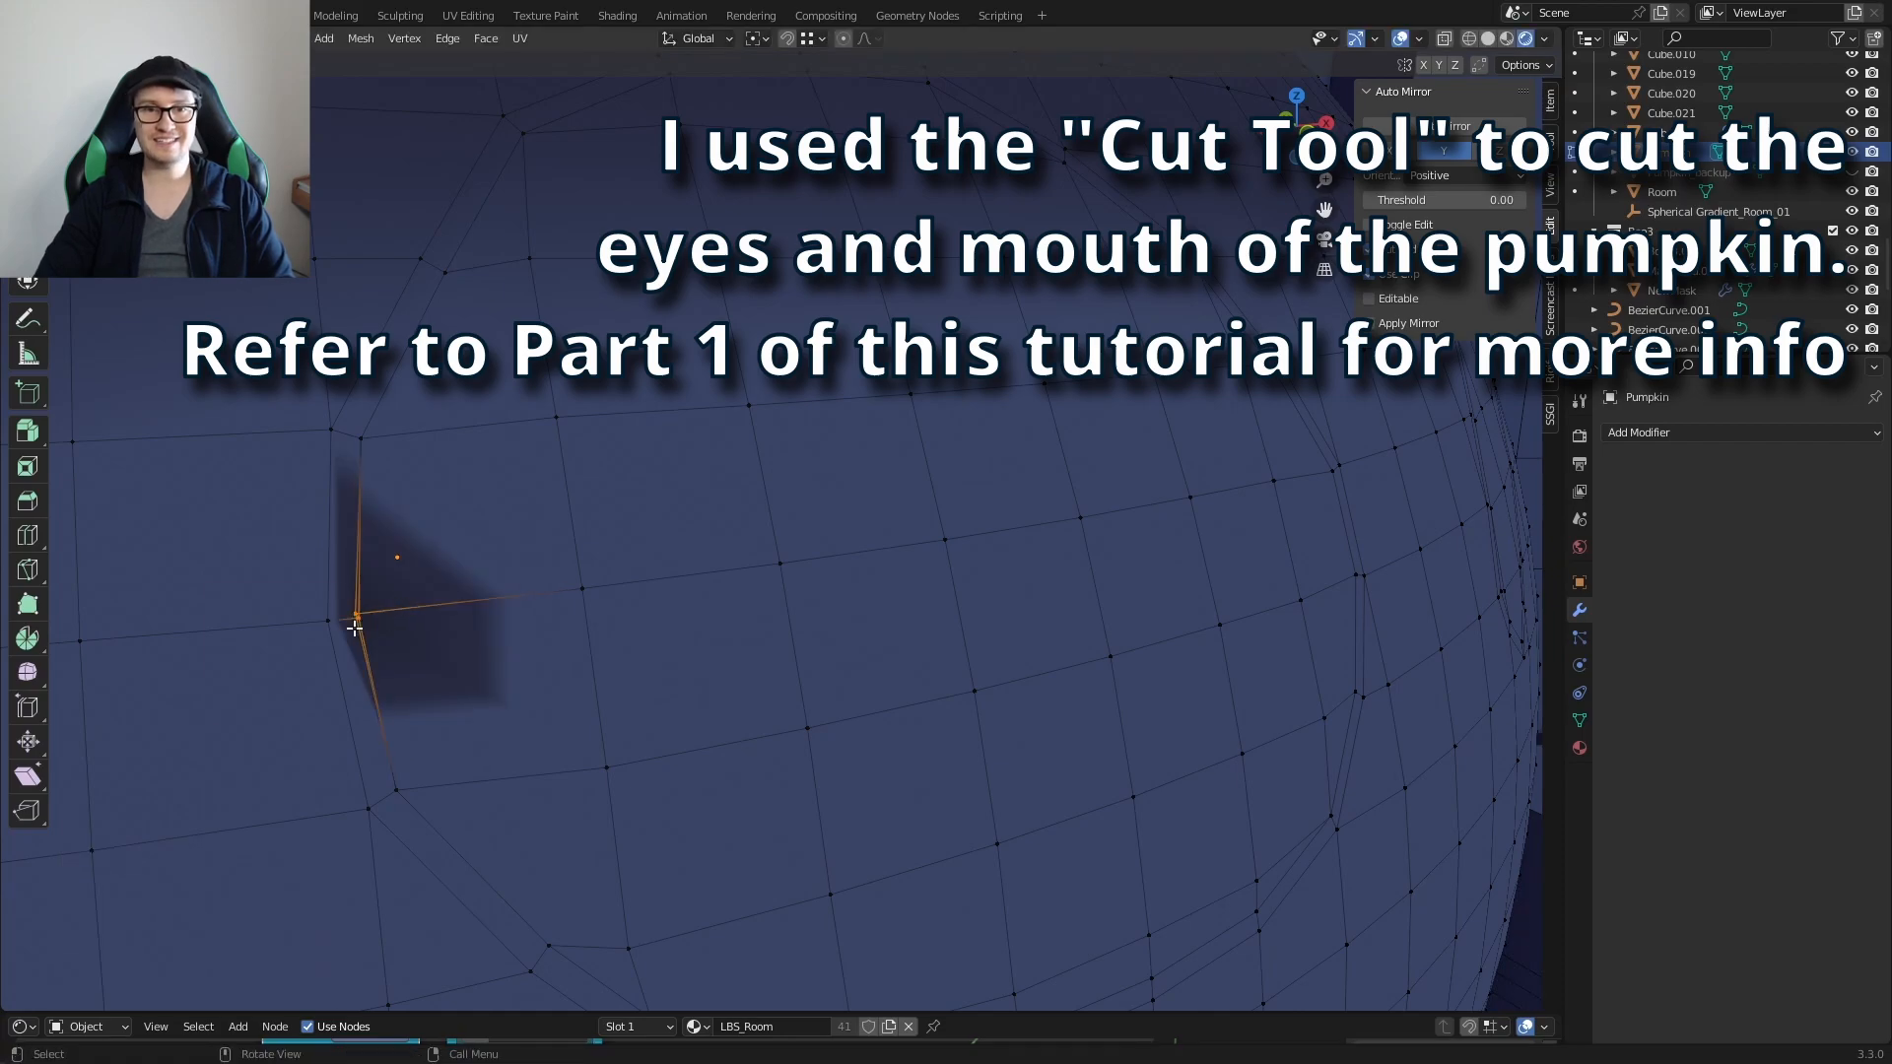
key(m)
key(c)
Step: Circle-select all faces inside the pumpkin's round eye and curved eye
middle_drag(380, 621, 354, 507)
key(c)
mouse_move(434, 488)
mouse_down()
mouse_move(483, 404)
mouse_move(579, 798)
mouse_move(325, 748)
mouse_move(452, 545)
mouse_move(532, 700)
mouse_up()
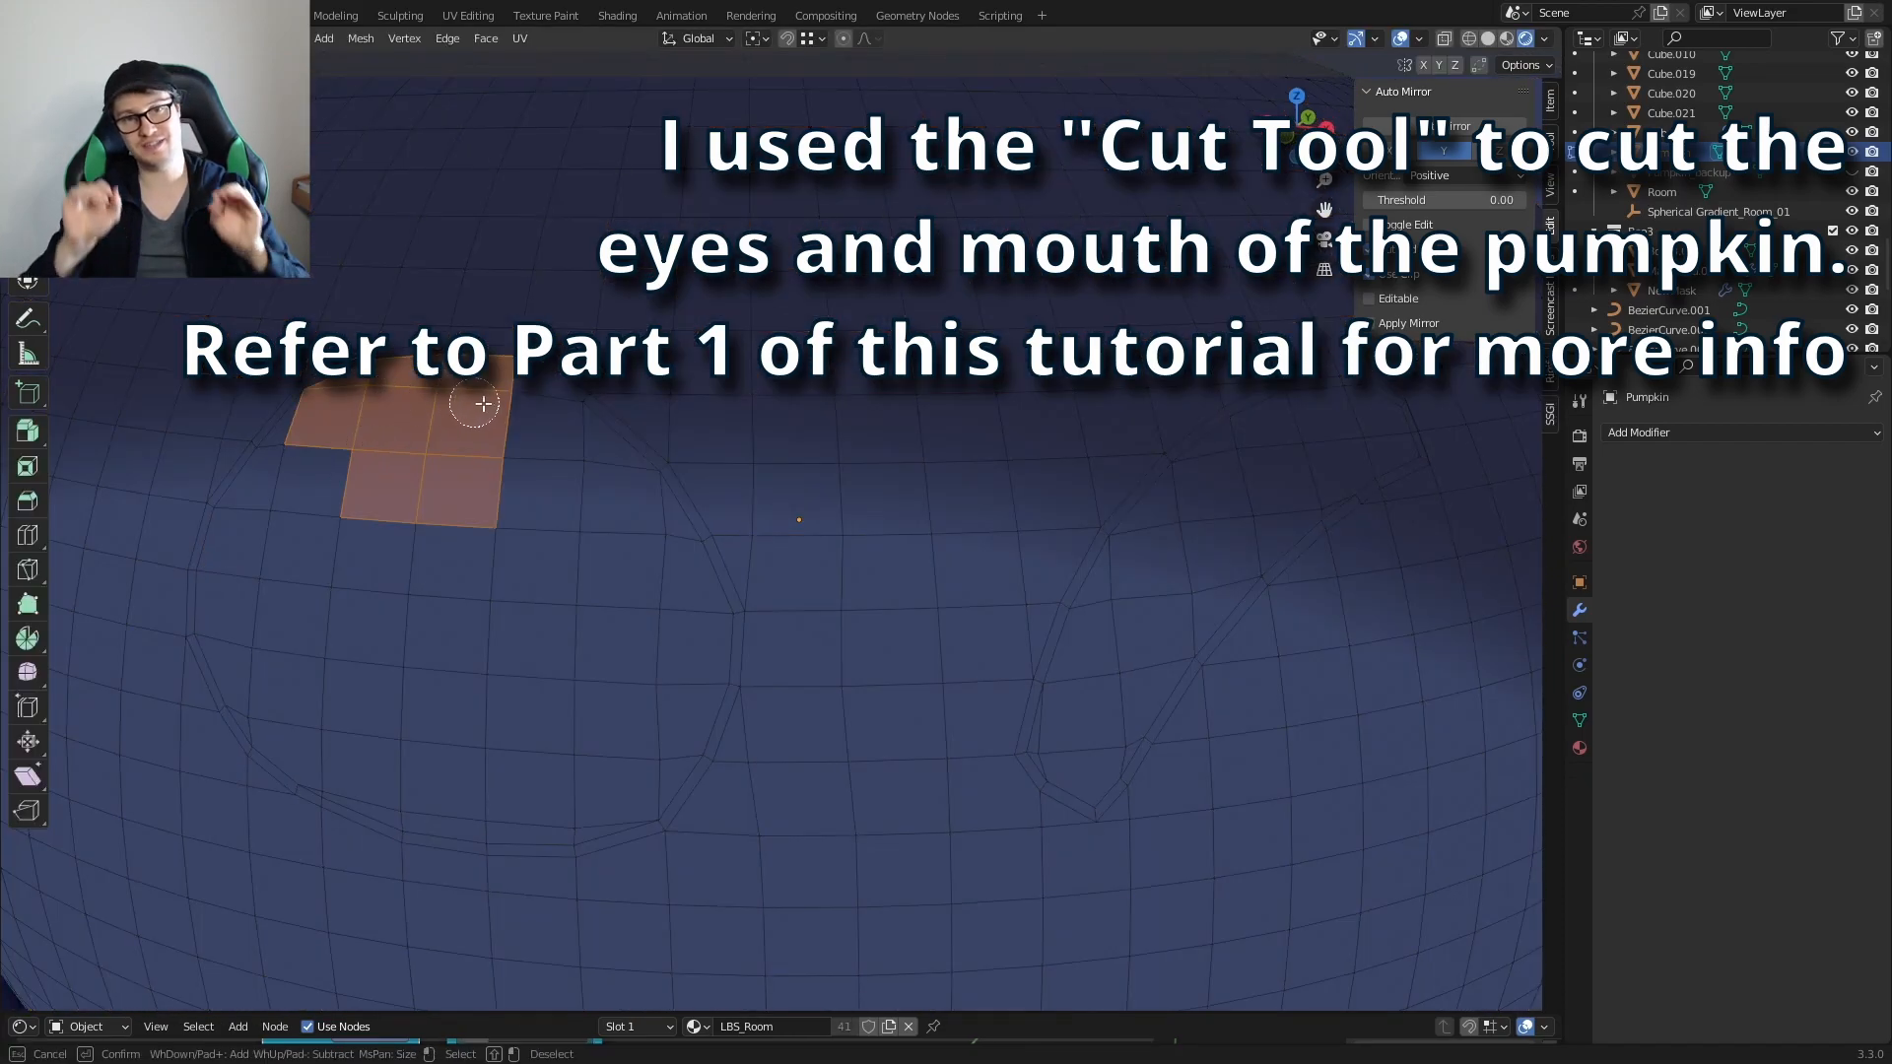
middle_drag(591, 690, 512, 695)
mouse_move(828, 719)
mouse_down()
mouse_move(770, 748)
mouse_move(857, 562)
mouse_up()
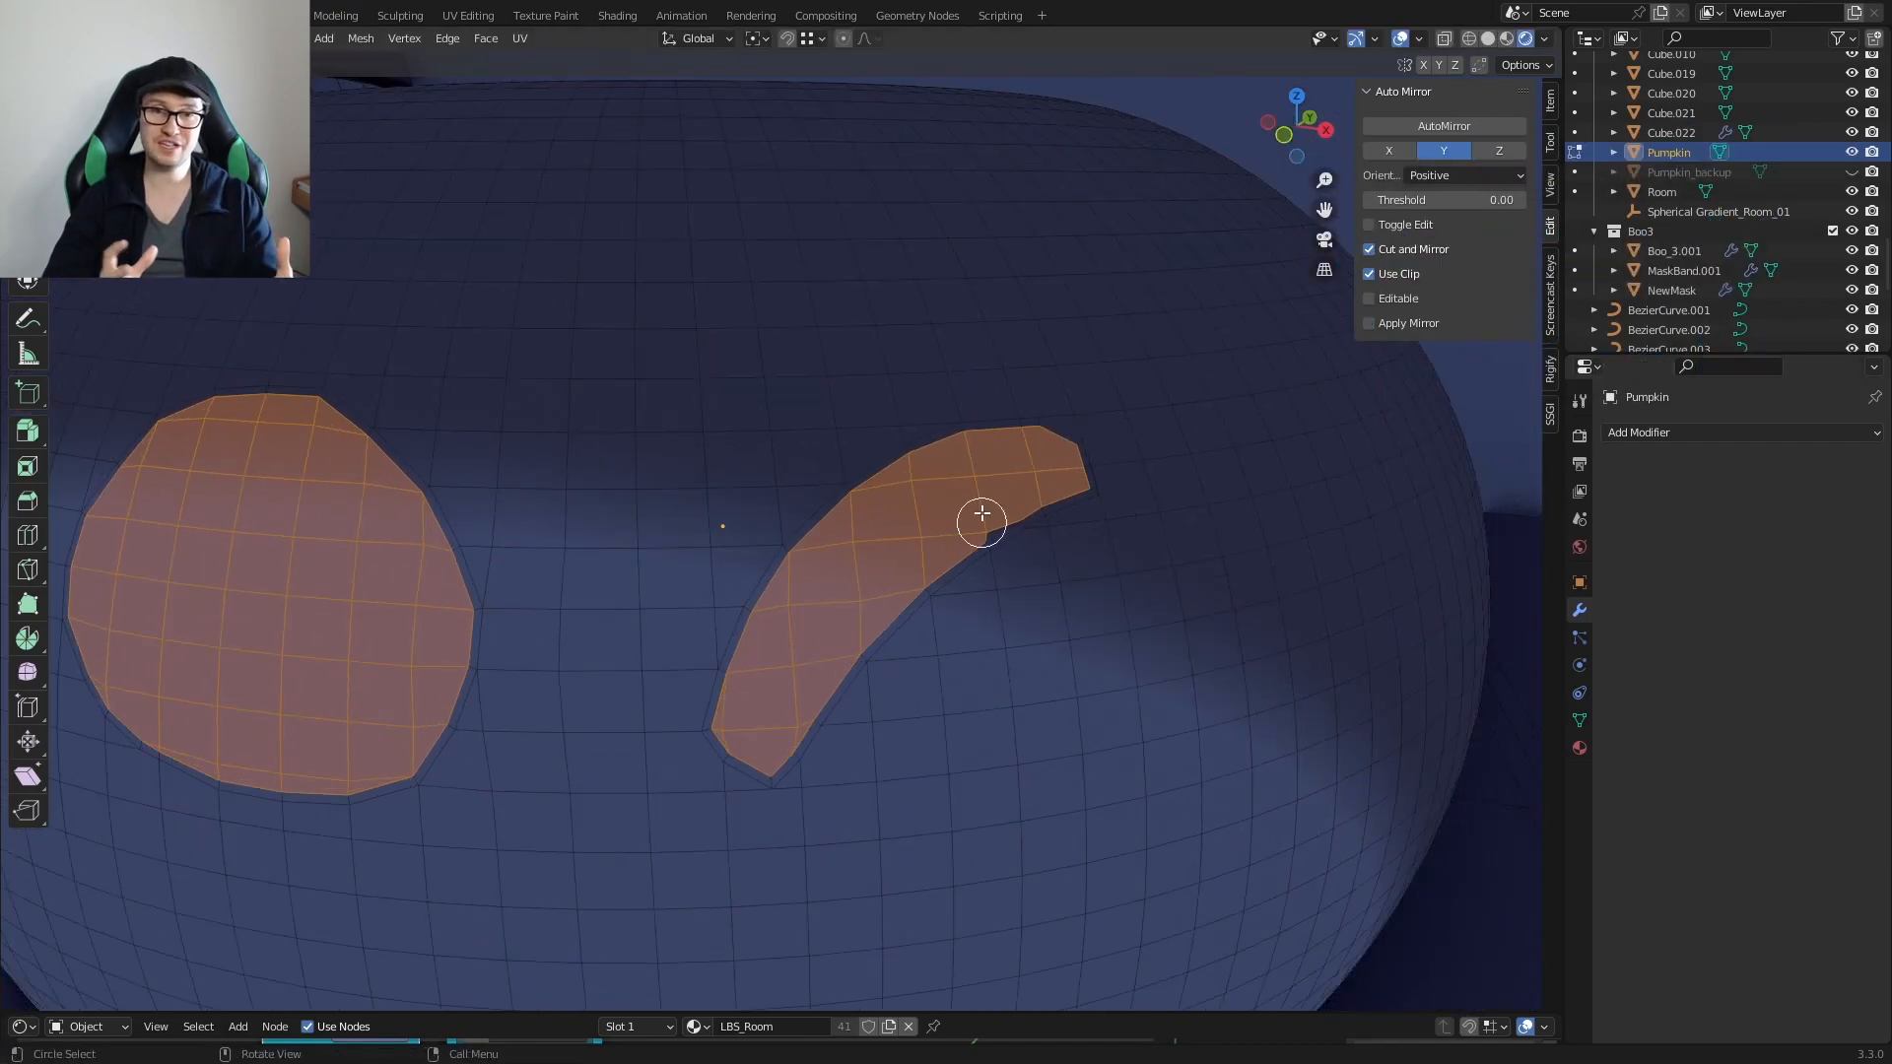
click(1081, 723)
Step: Extrude the selected eye faces and move them into the pumpkin
middle_drag(600, 262, 1060, 633)
key(e)
click(1084, 606)
key(g)
click(817, 779)
Step: Inset the pumpkin's eye faces and shift them into place
scroll(1060, 634, down, 2)
ctrl+drag(456, 549, 197, 642)
middle_drag(1369, 630, 997, 684)
key(i)
click(1232, 654)
key(g)
click(1204, 523)
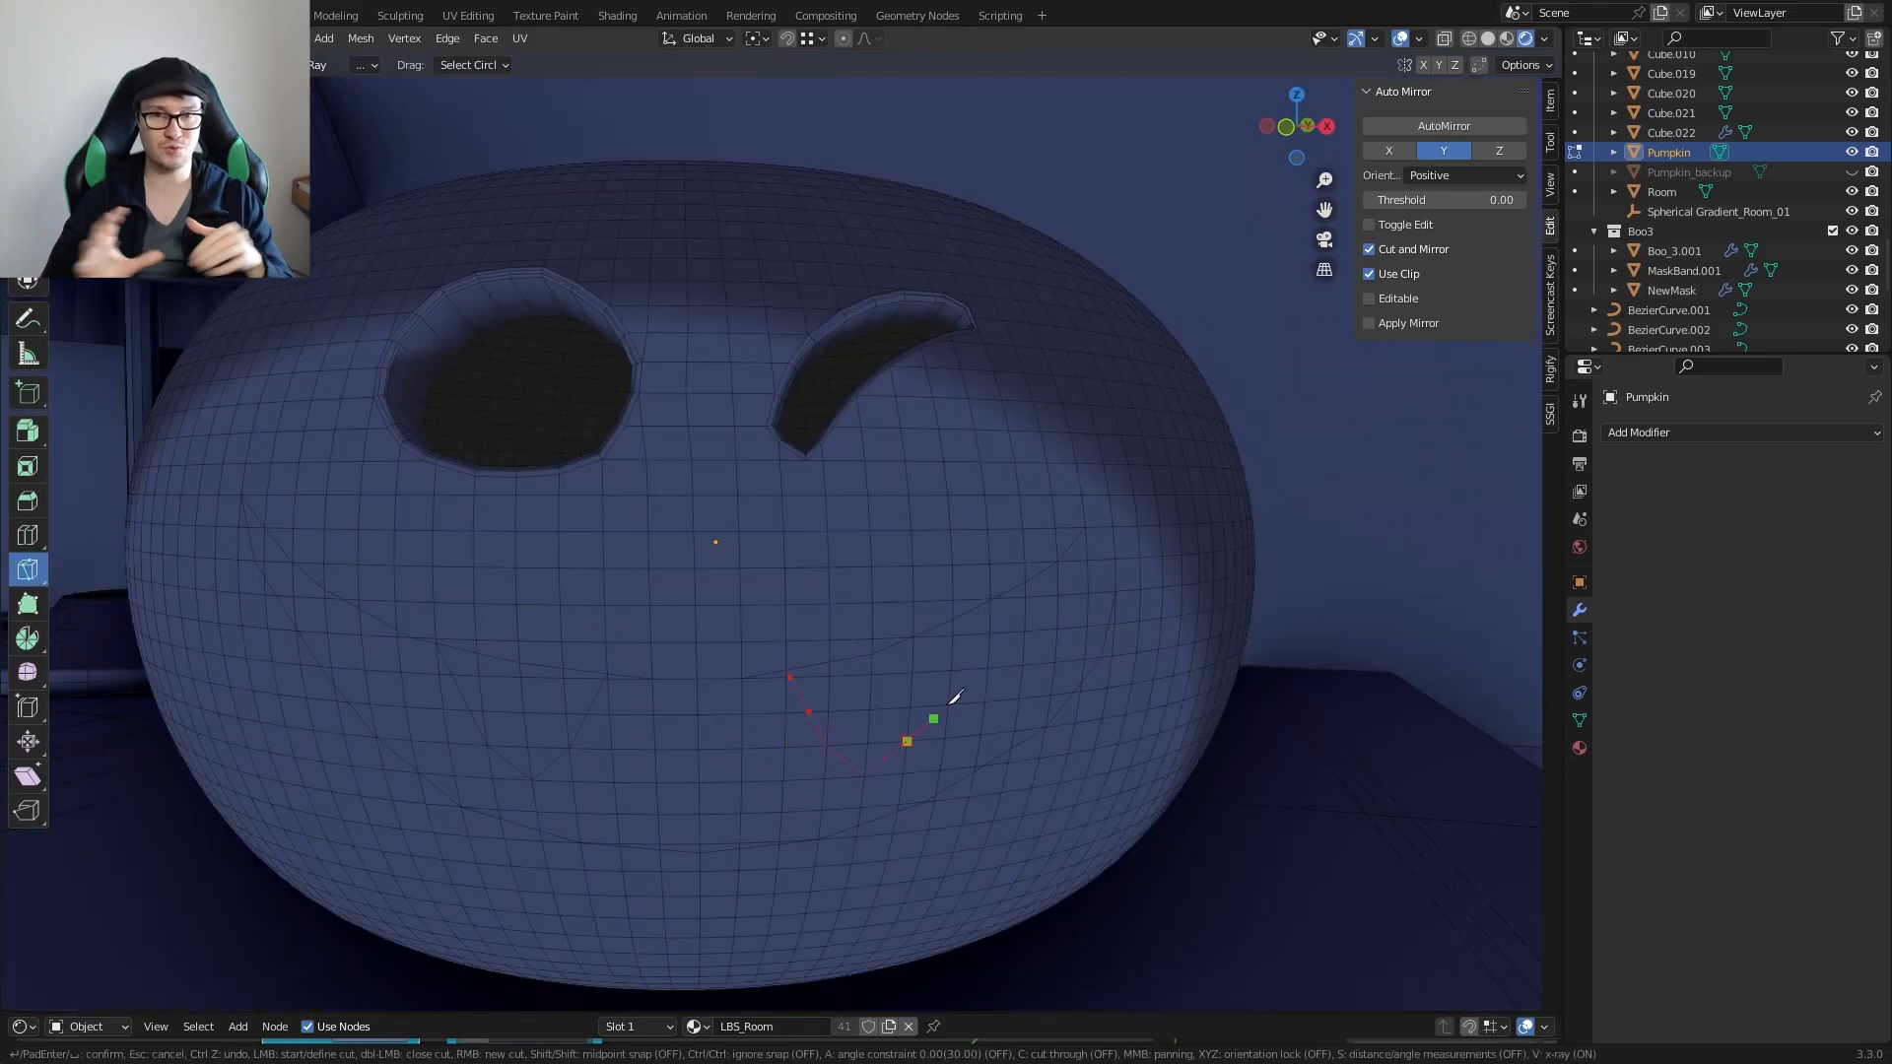
Step: Finish the knife cut for the second fang in the pumpkin's mouth and select the upper lip edges above both fangs
key(Return)
middle_drag(980, 790, 601, 695)
key(w)
alt+click(1140, 630)
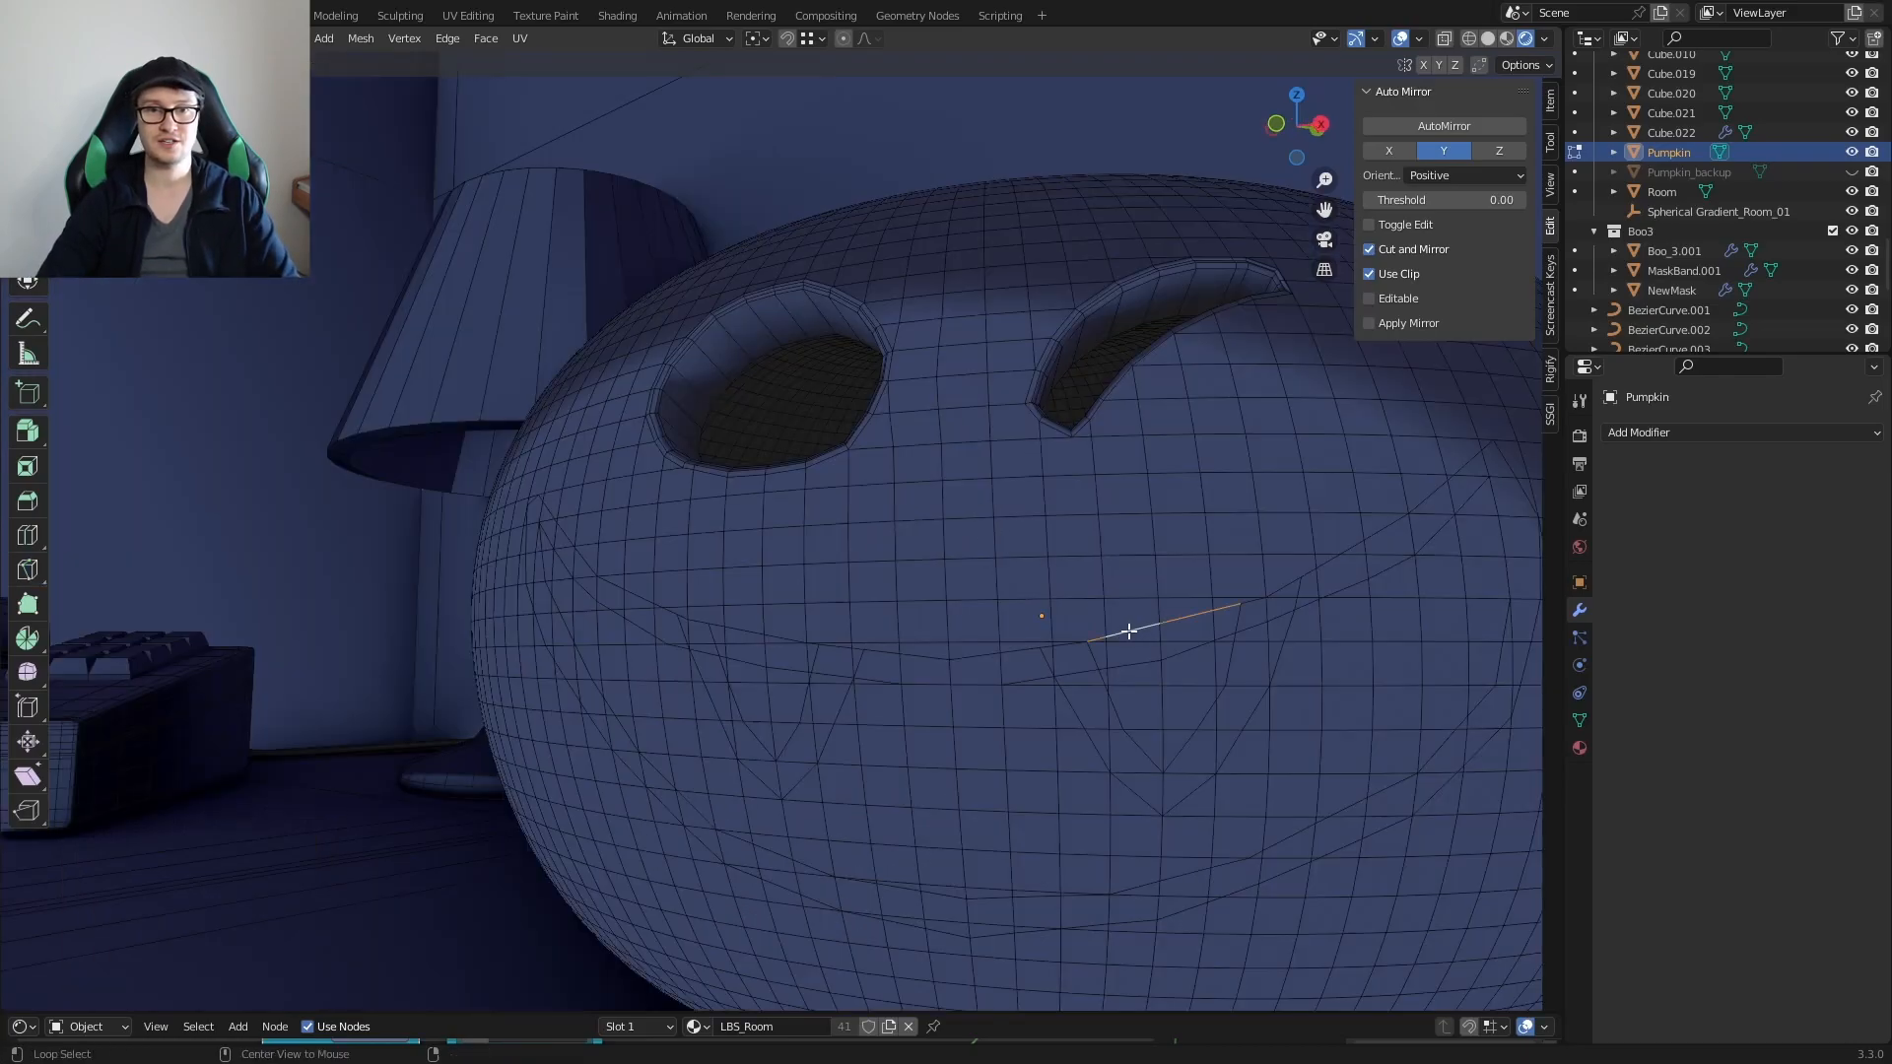
alt+shift+click(778, 638)
scroll(817, 676, up, 2)
scroll(818, 676, down, 2)
right_click(1050, 772)
Step: Cut connecting edges across the pointed corner of the pumpkin's mouth with the Knife tool
middle_drag(857, 697, 1079, 759)
middle_drag(726, 683, 867, 749)
middle_drag(390, 505, 464, 599)
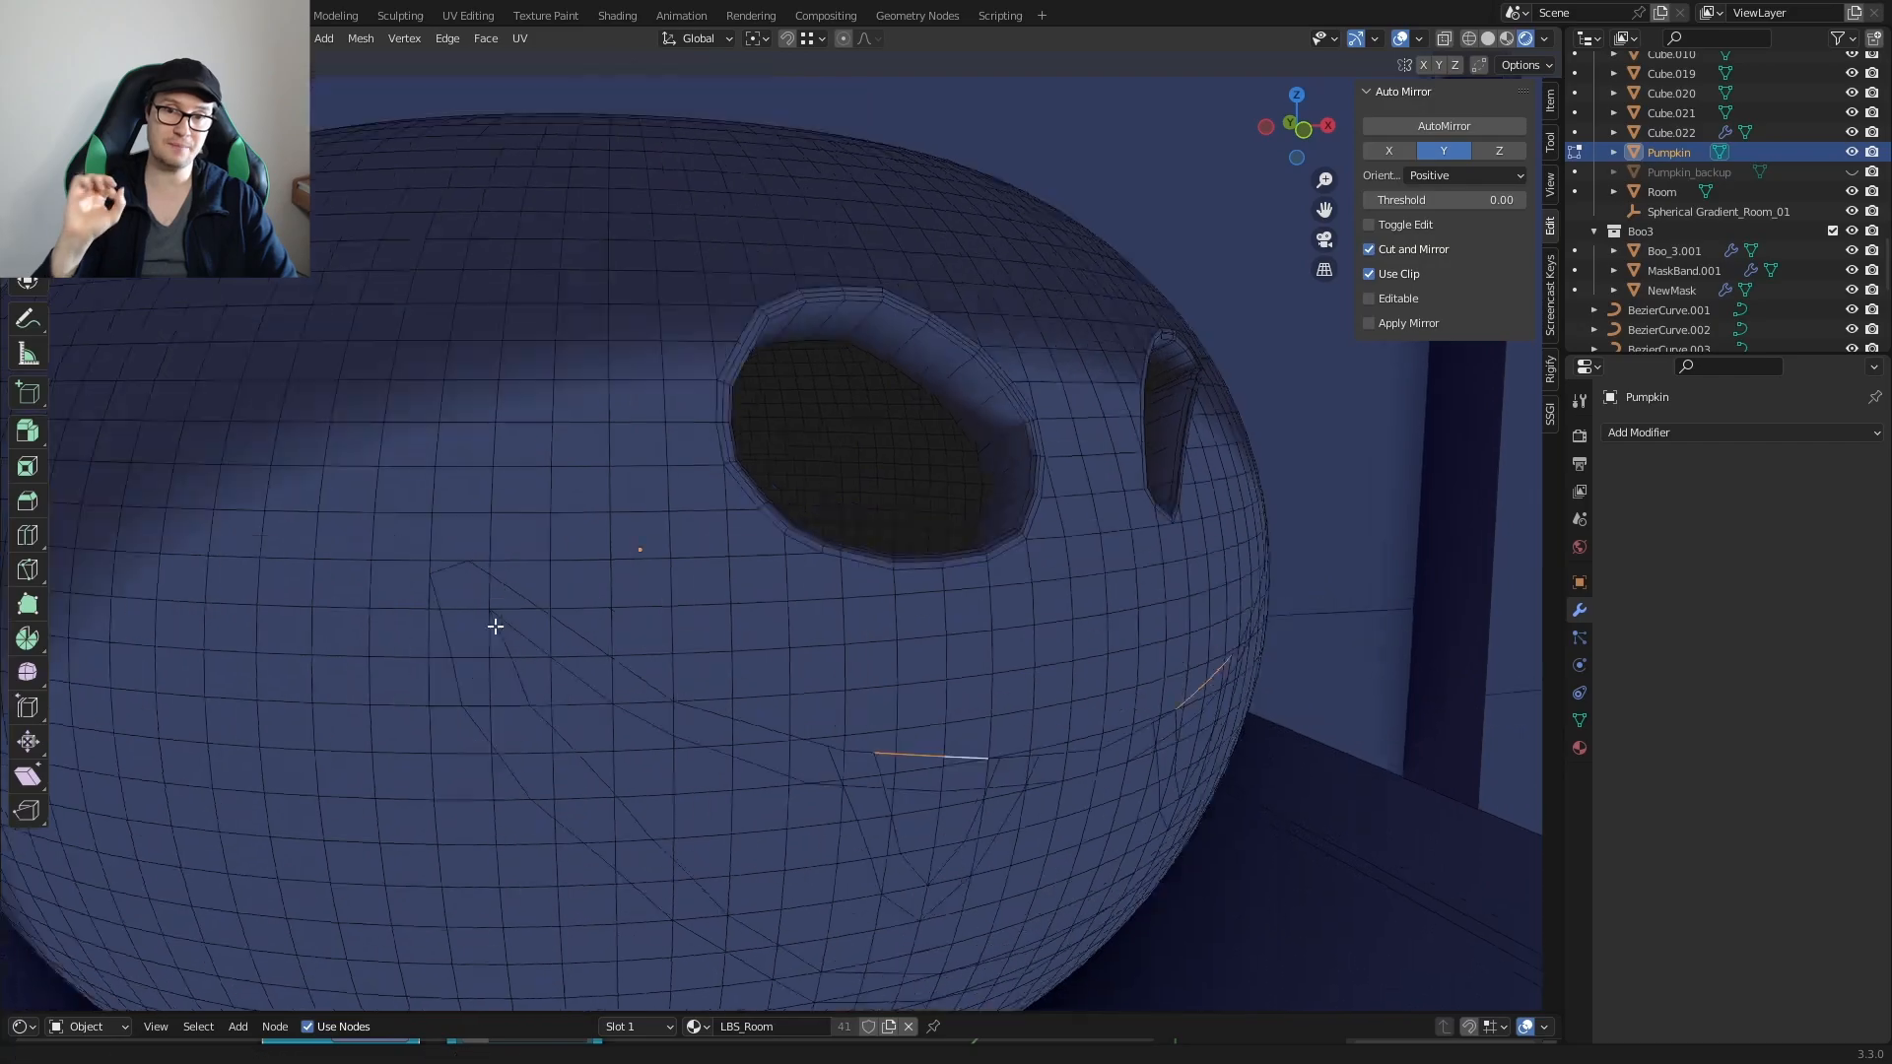
scroll(464, 600, up, 3)
click(28, 570)
scroll(384, 591, down, 4)
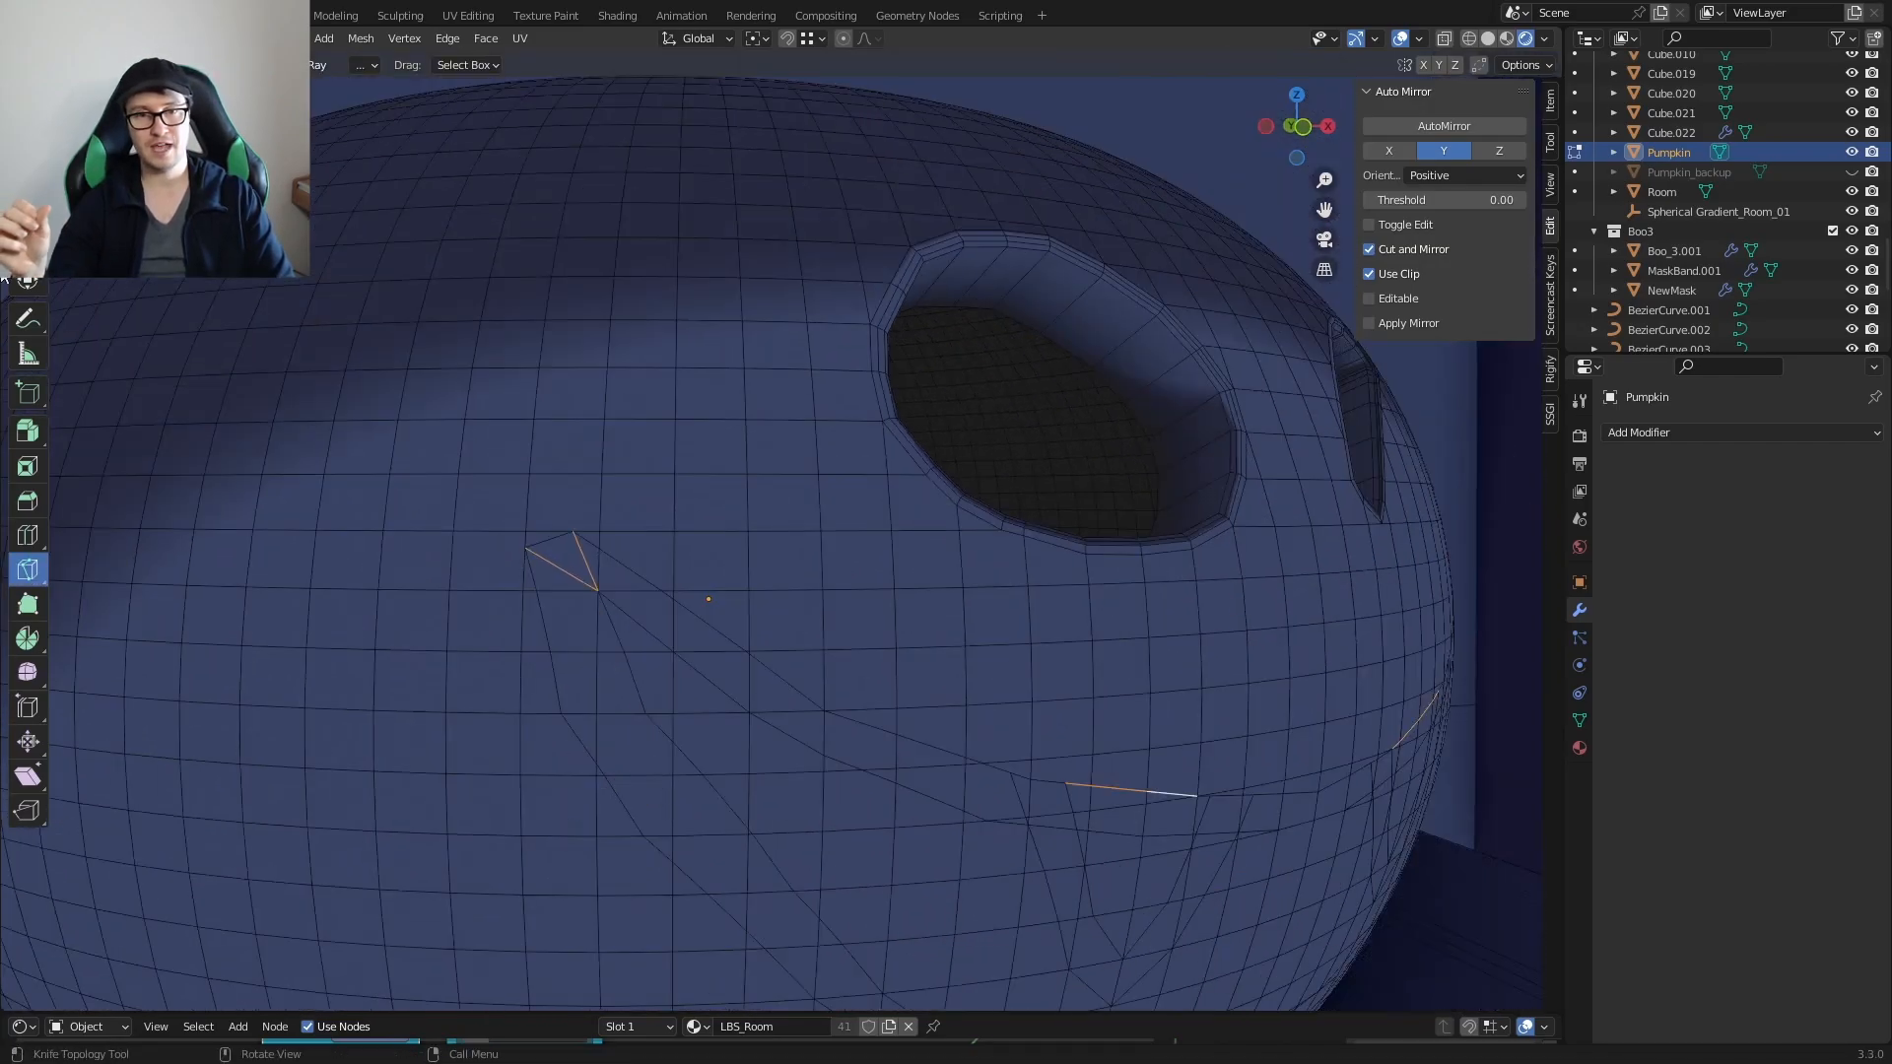
Step: Circle-select the faces inside the first part of the pumpkin's mouth, around the first fang, and delete them
shift+middle_drag(616, 621, 363, 452)
key(c)
mouse_move(364, 452)
mouse_down()
mouse_move(671, 719)
mouse_move(714, 806)
mouse_up()
middle_drag(714, 806, 582, 739)
mouse_move(582, 739)
mouse_down()
mouse_move(900, 604)
mouse_move(866, 772)
mouse_up()
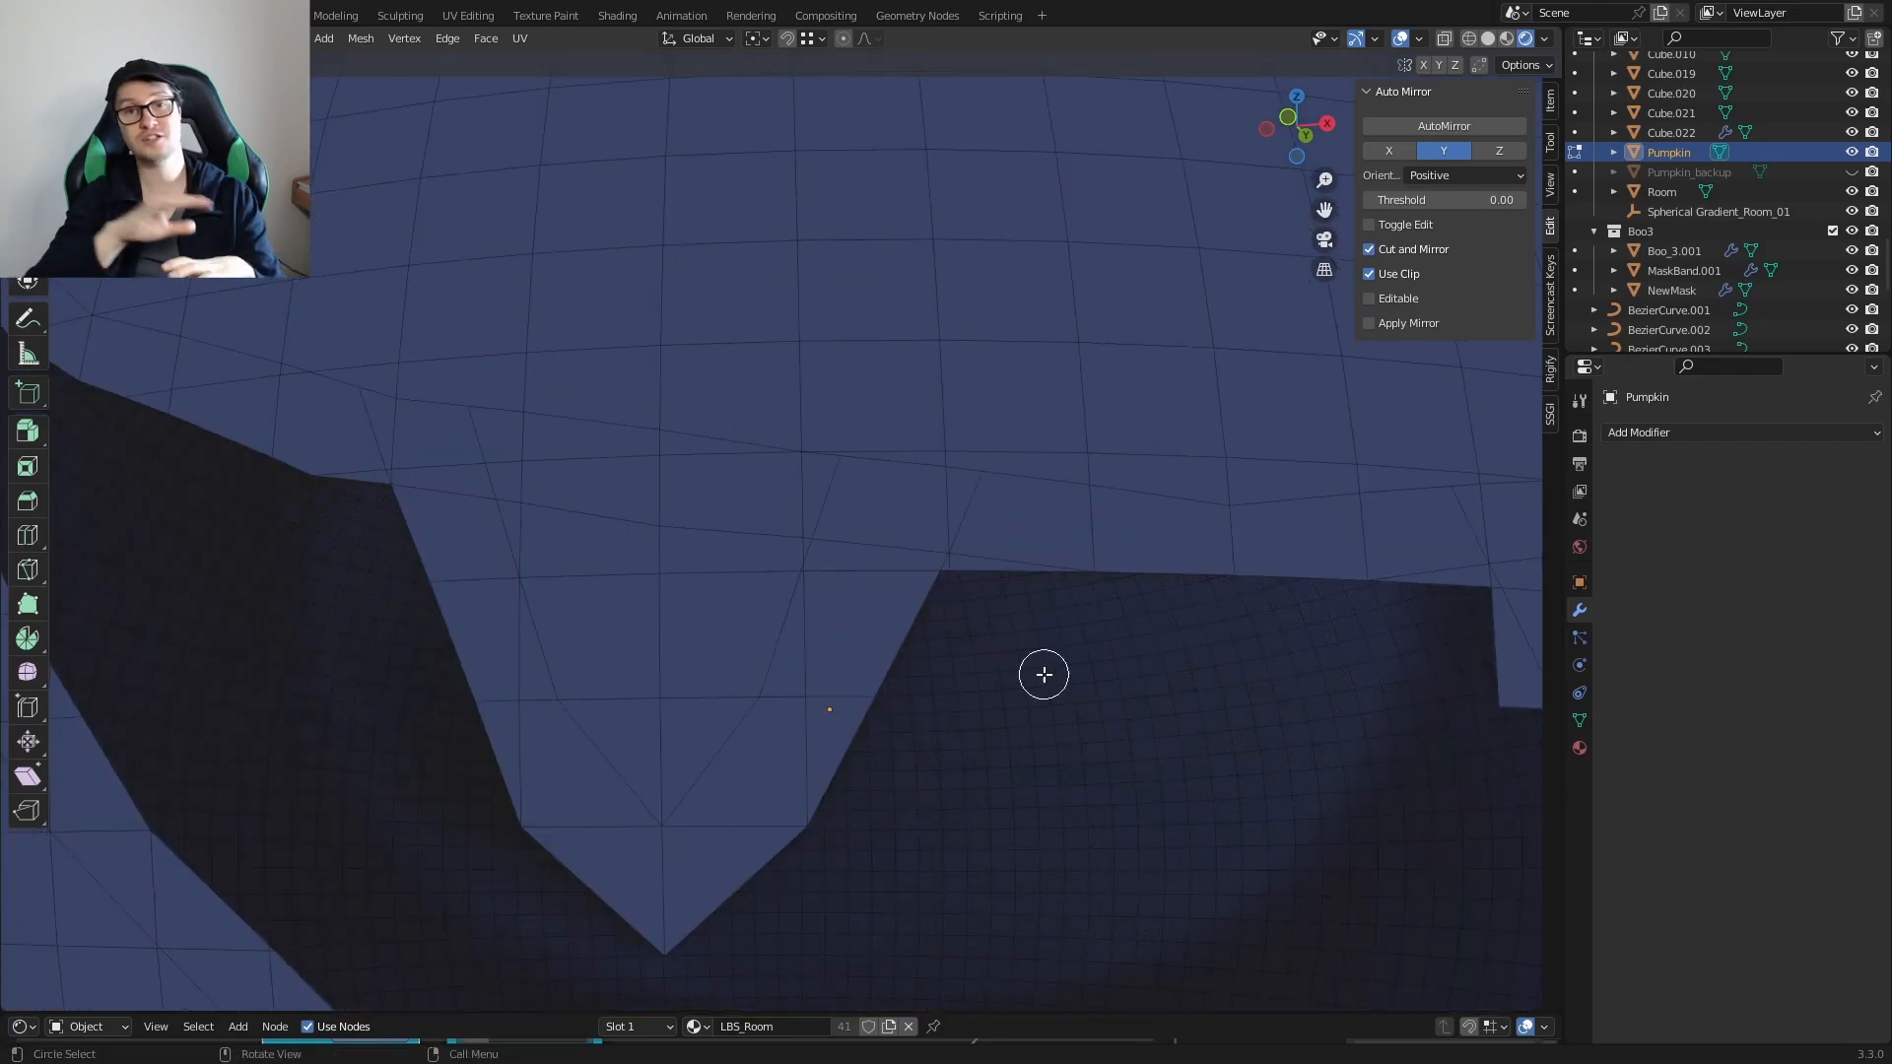
mouse_move(1044, 674)
mouse_down()
mouse_move(1026, 493)
mouse_move(886, 532)
mouse_up()
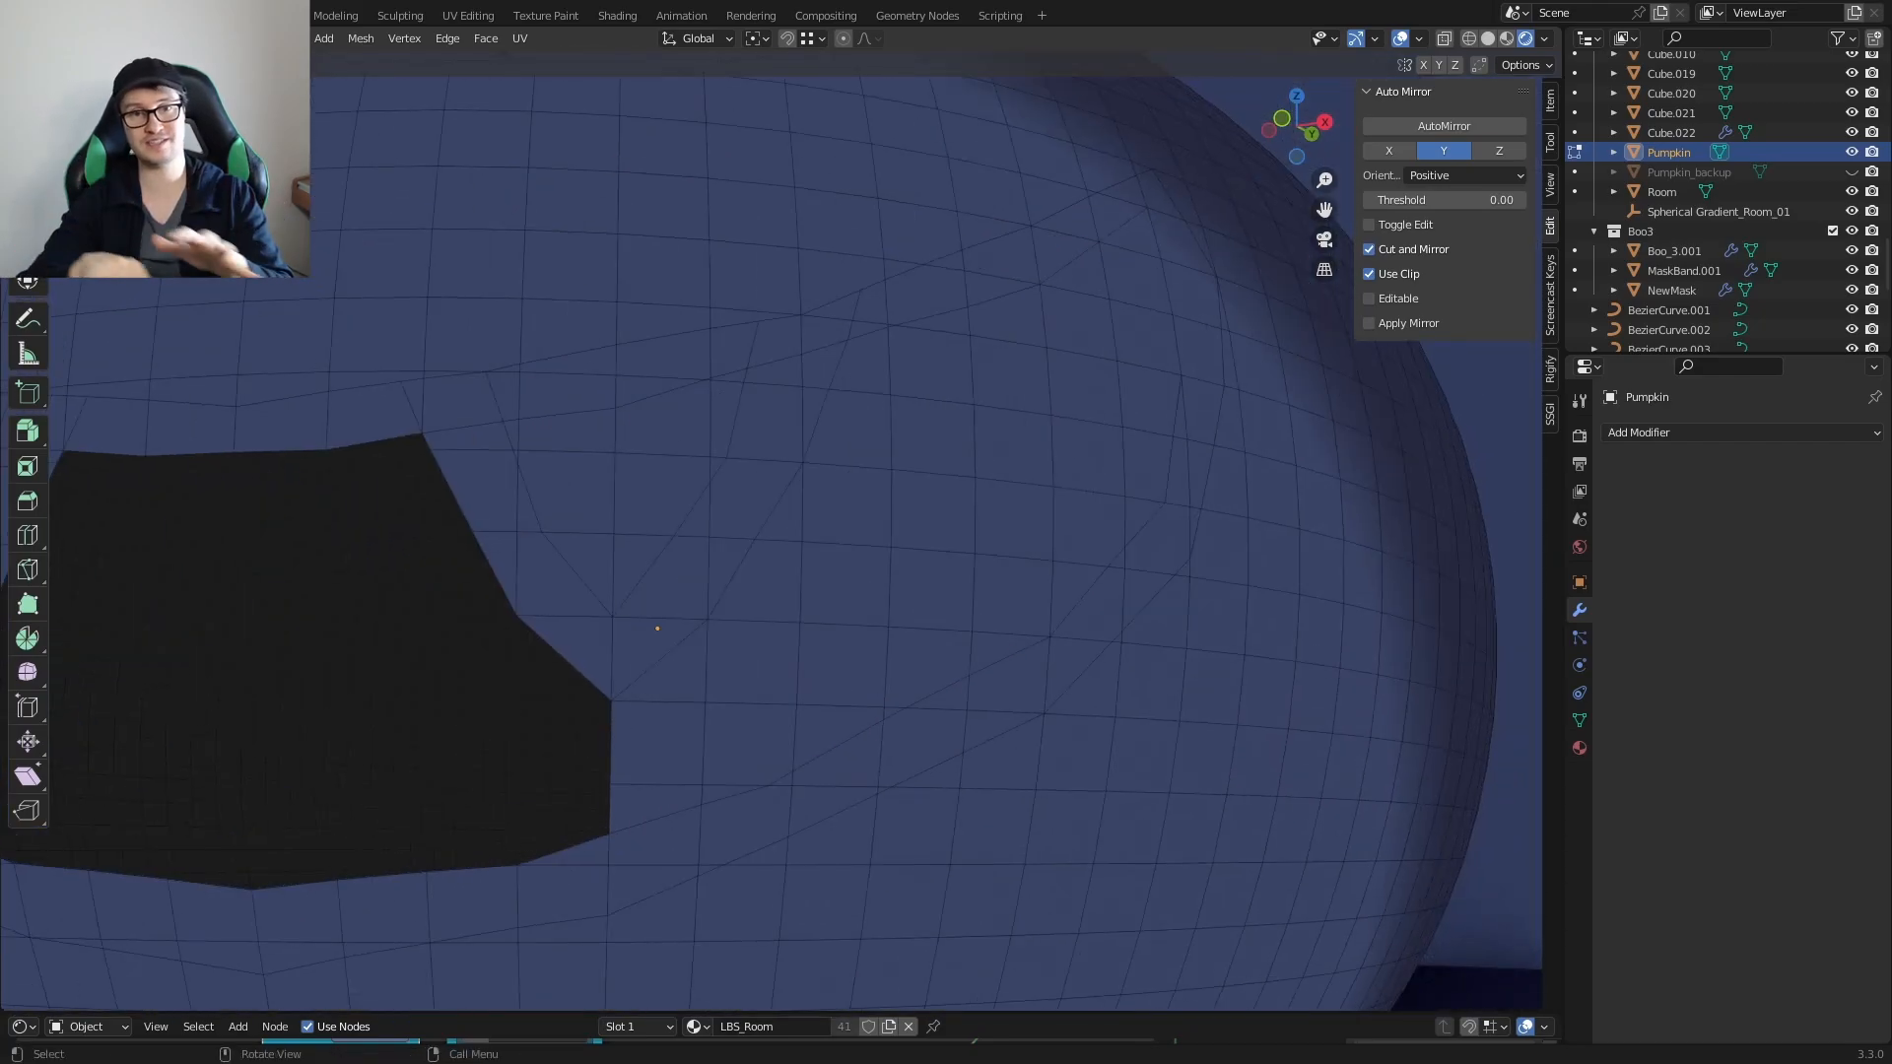
Step: Circle-select the remaining mouth faces from the second fang up to the mouth's far corner
key(c)
mouse_move(753, 662)
mouse_down()
mouse_move(665, 764)
mouse_move(824, 663)
mouse_up()
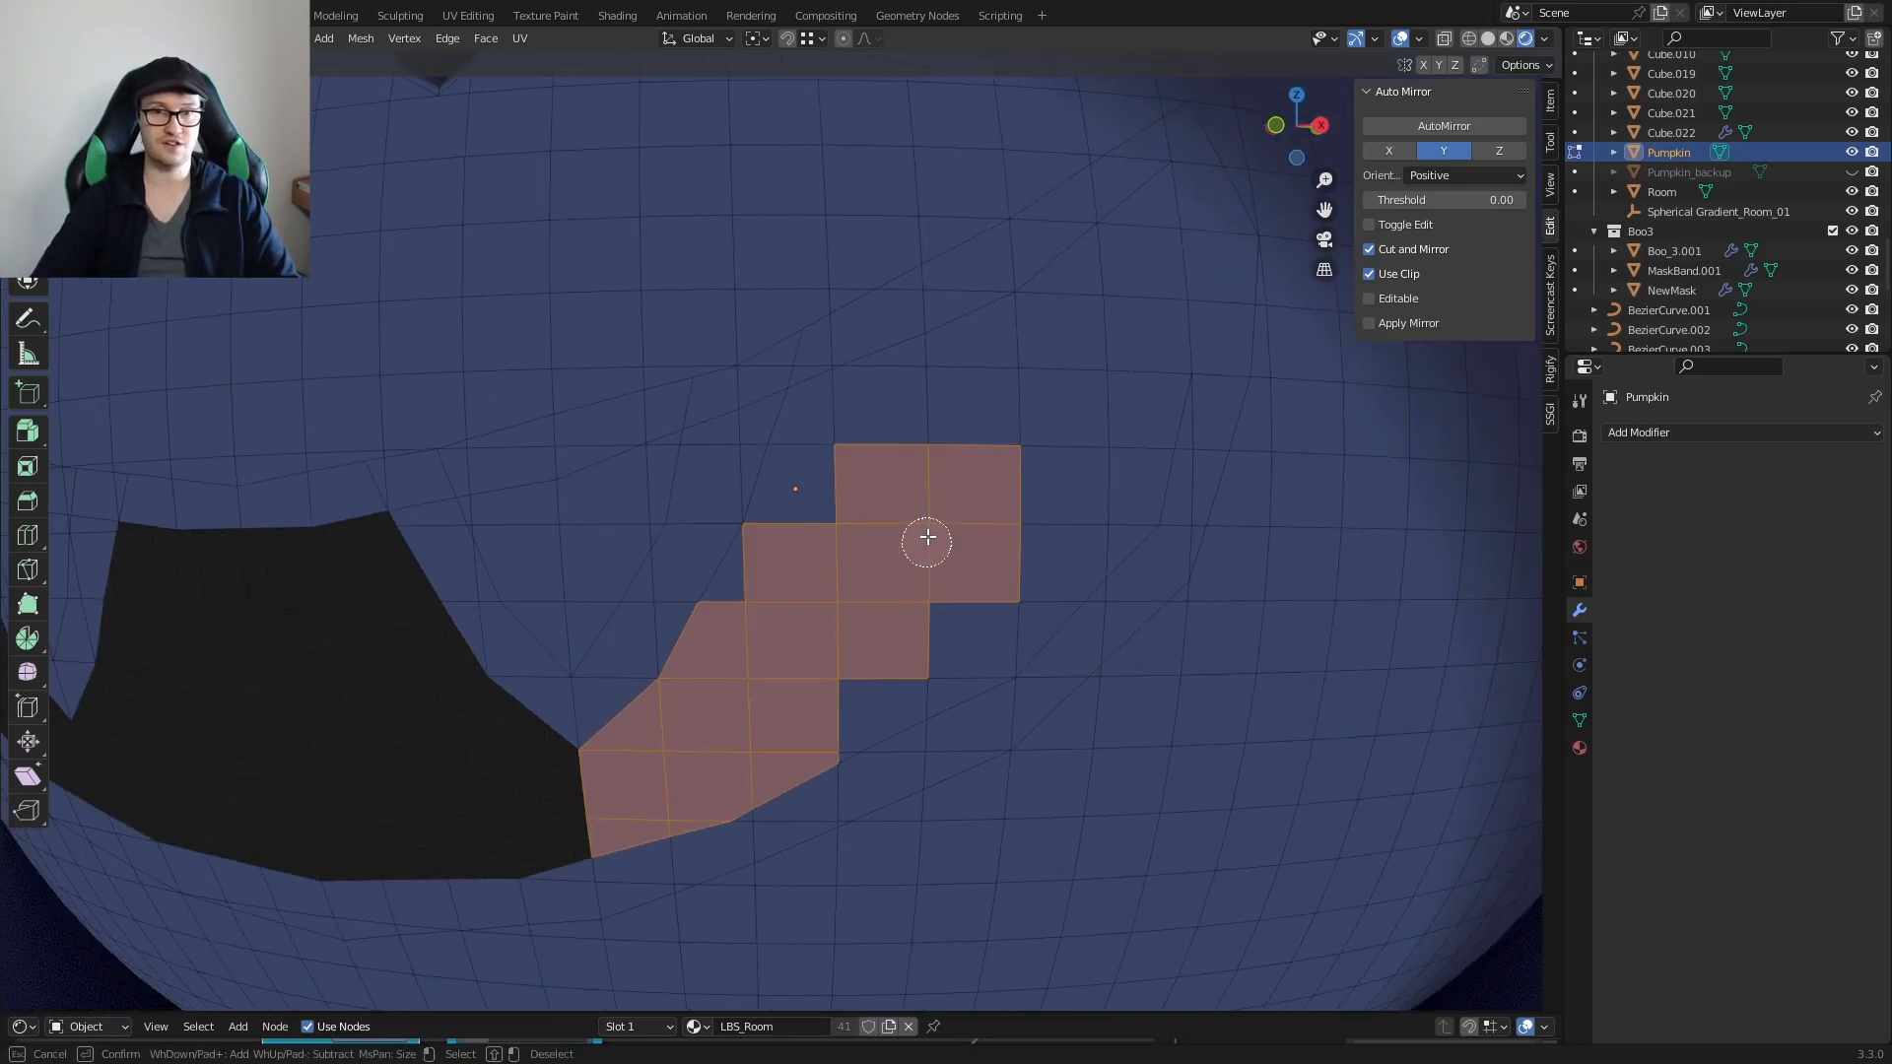
drag(921, 536, 1172, 244)
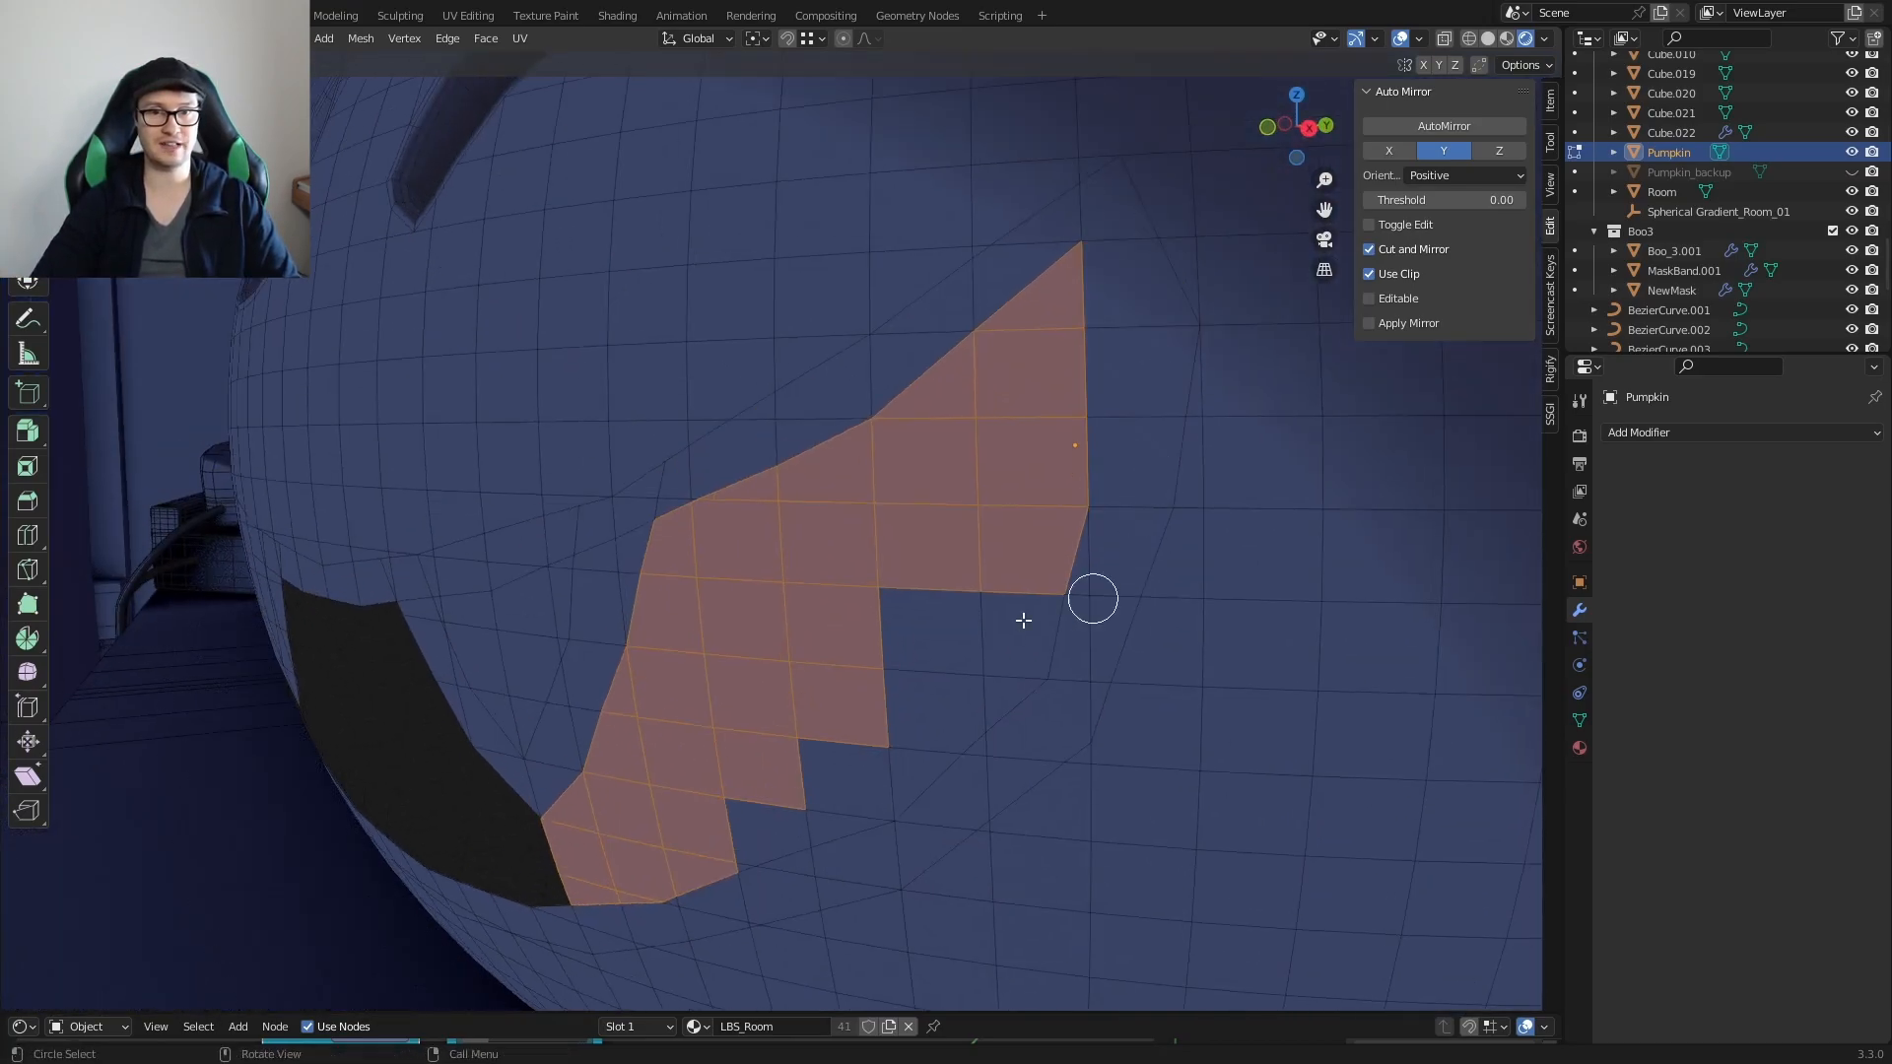
drag(1088, 595, 717, 839)
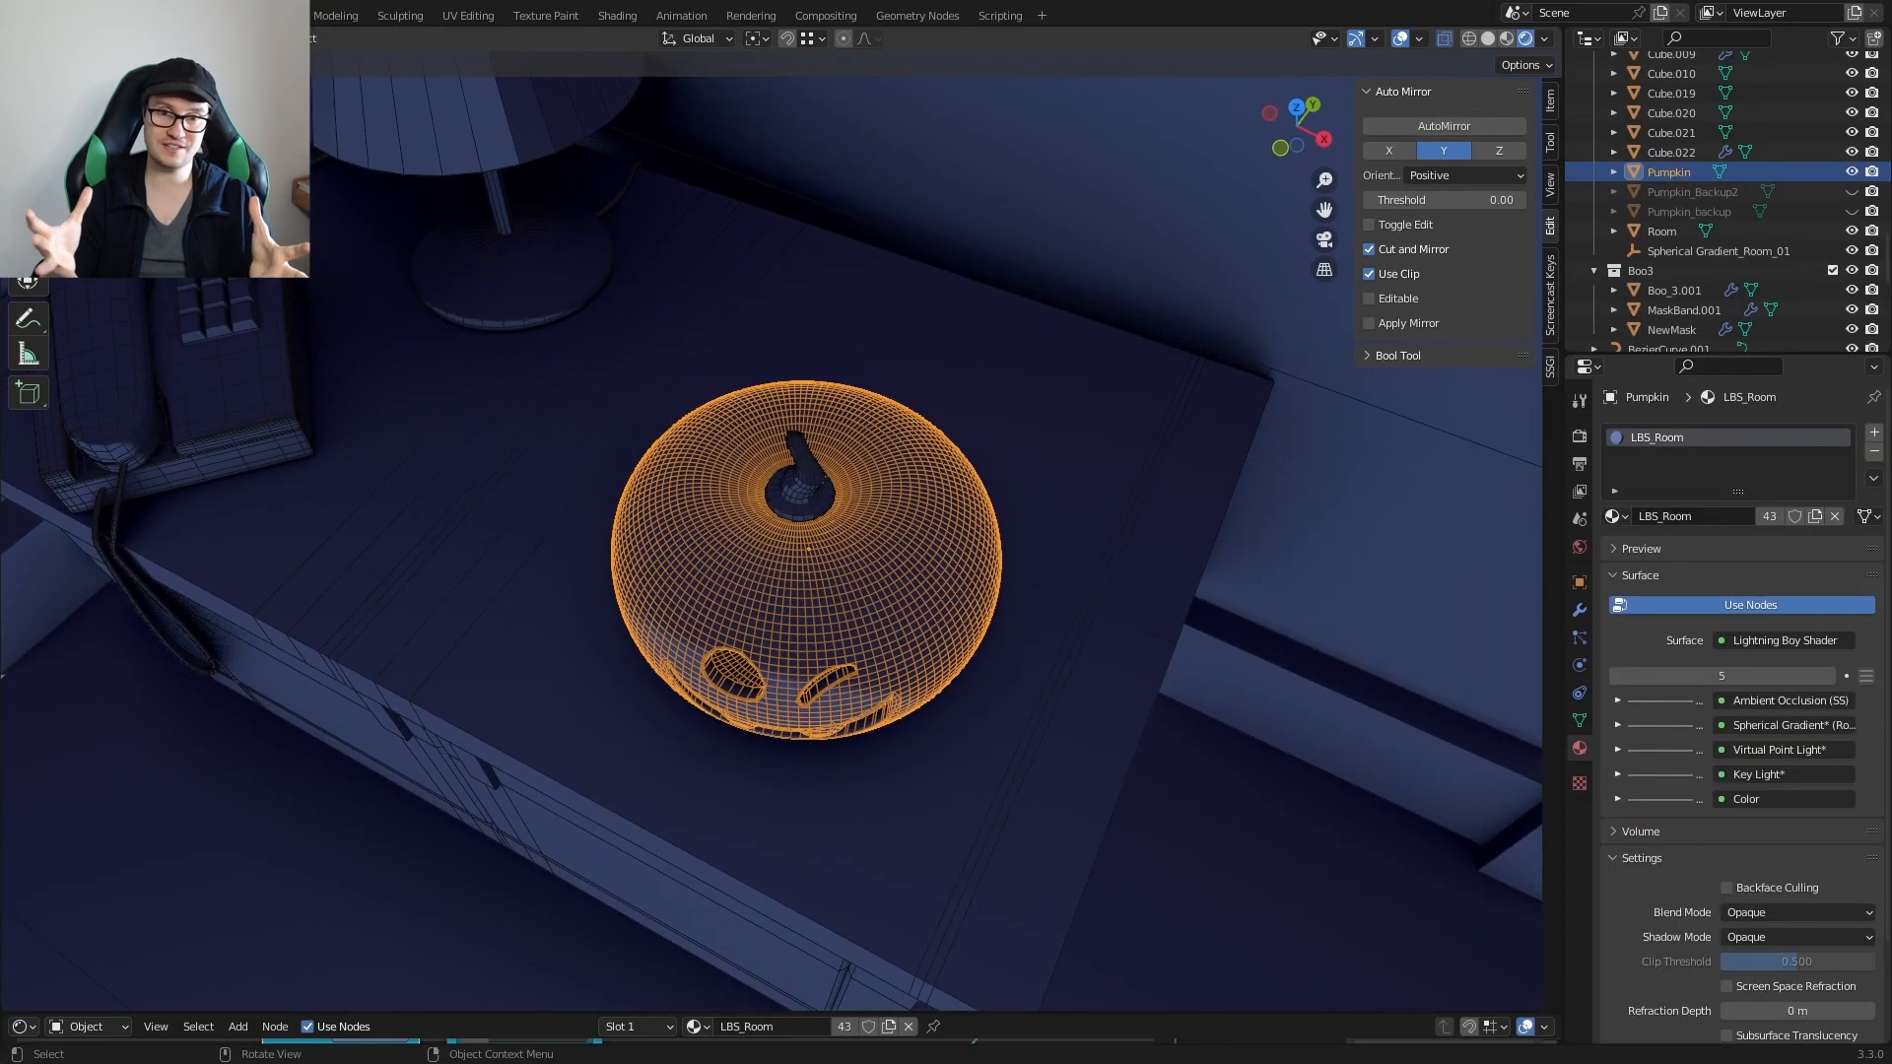
Step: Enter the pumpkin's mesh and select spaced vertical edge loops all around its body
key(Tab)
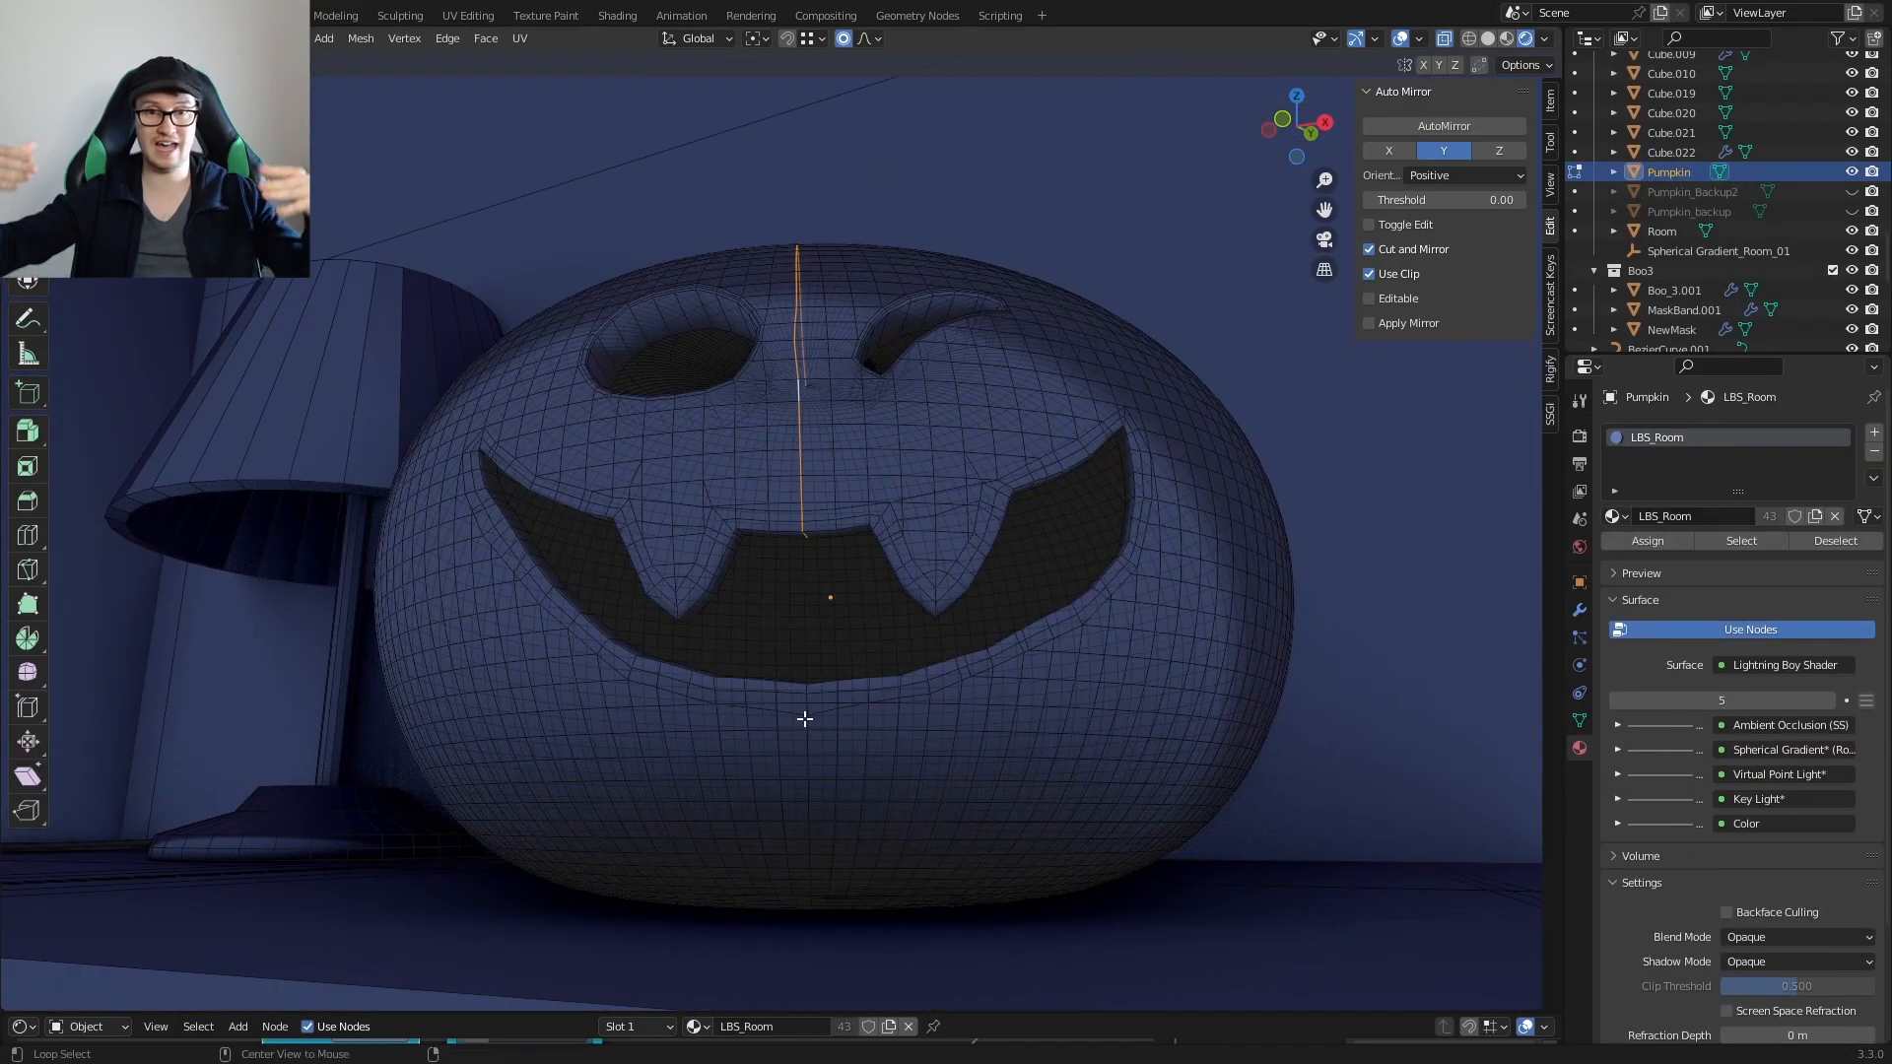
middle_drag(805, 719, 676, 730)
scroll(678, 709, up, 6)
alt+shift+click(680, 696)
alt+shift+click(530, 699)
middle_drag(531, 700, 634, 587)
scroll(709, 698, down, 6)
alt+shift+click(749, 678)
alt+shift+click(834, 765)
scroll(739, 578, down, 4)
scroll(397, 558, up, 1)
middle_drag(397, 558, 1043, 578)
Step: Move and scale the selected vertical loops with proportional editing to carve grooves between the pumpkin's ribs
key(g)
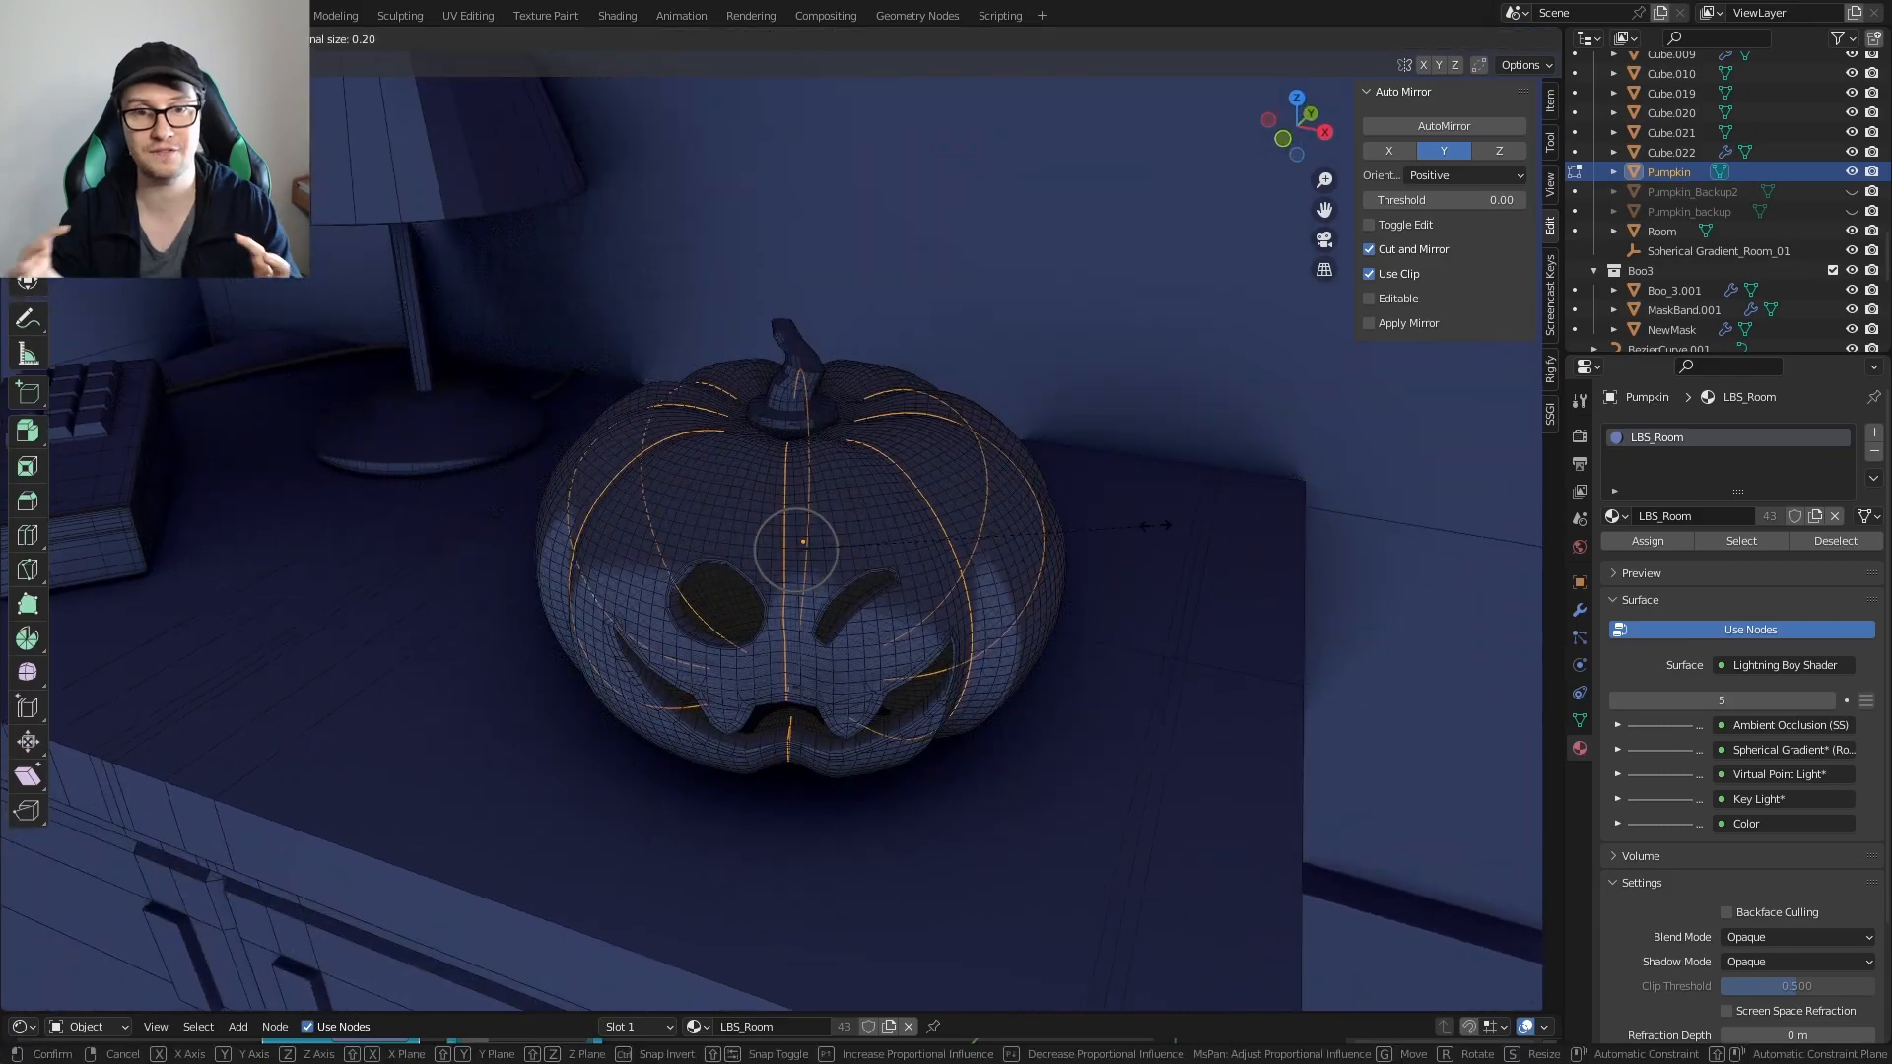
scroll(1147, 533, up, 2)
click(1140, 534)
middle_drag(1140, 533, 1126, 642)
key(s)
scroll(1127, 643, up, 15)
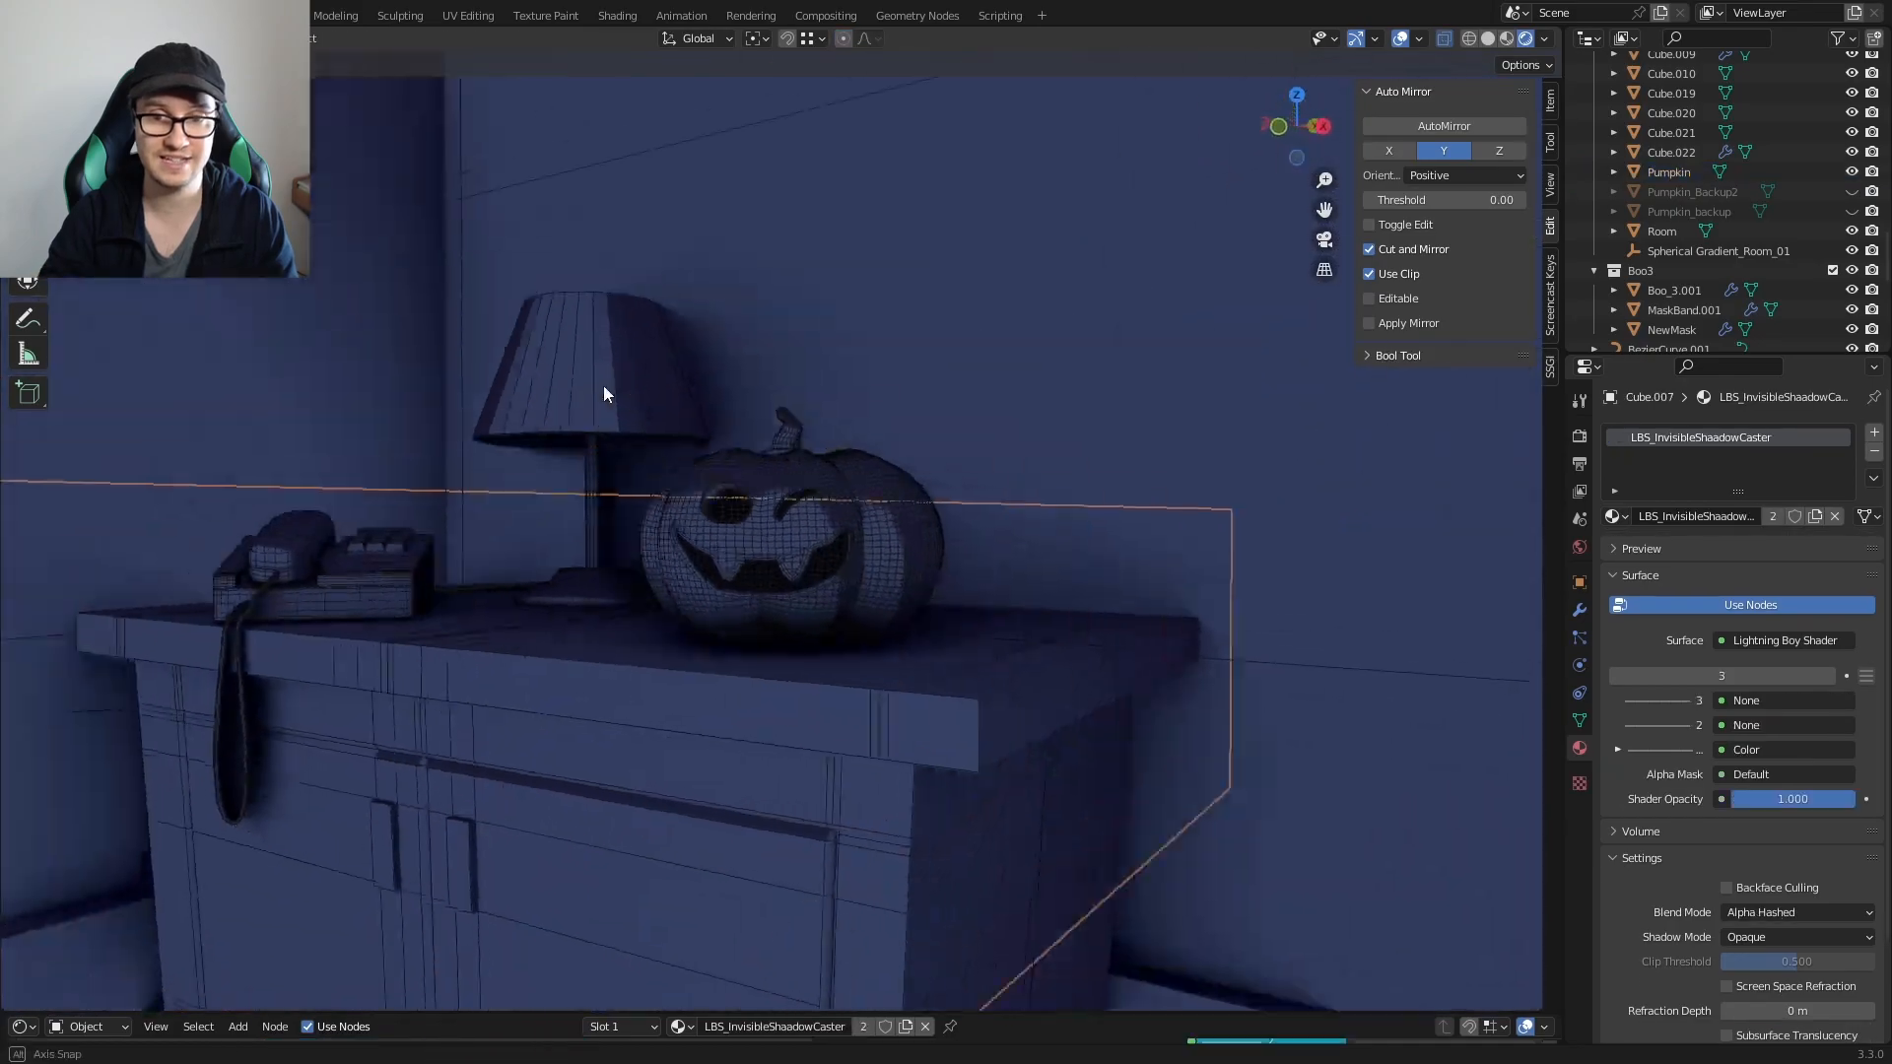
Step: Select the curtain beside the window and enlarge the node editor to show its LBS_Room nodes
scroll(812, 582, up, 4)
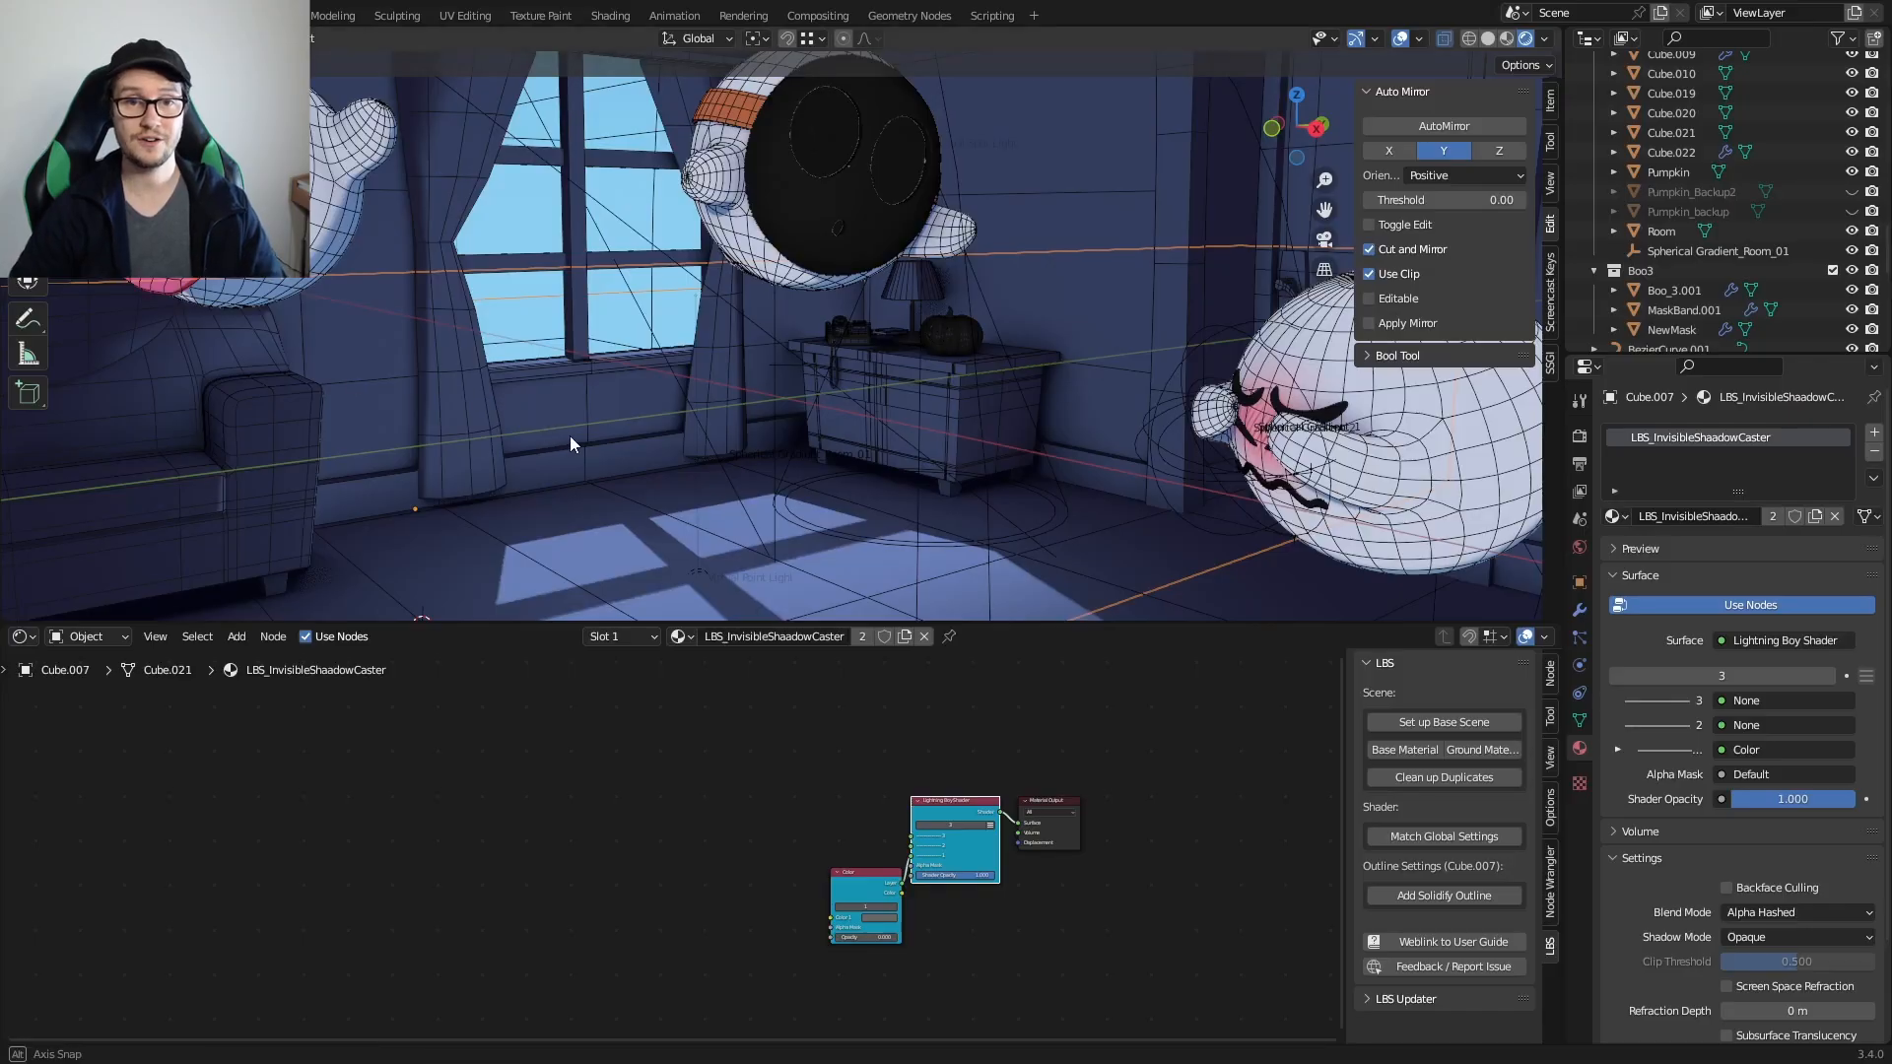
scroll(570, 436, up, 5)
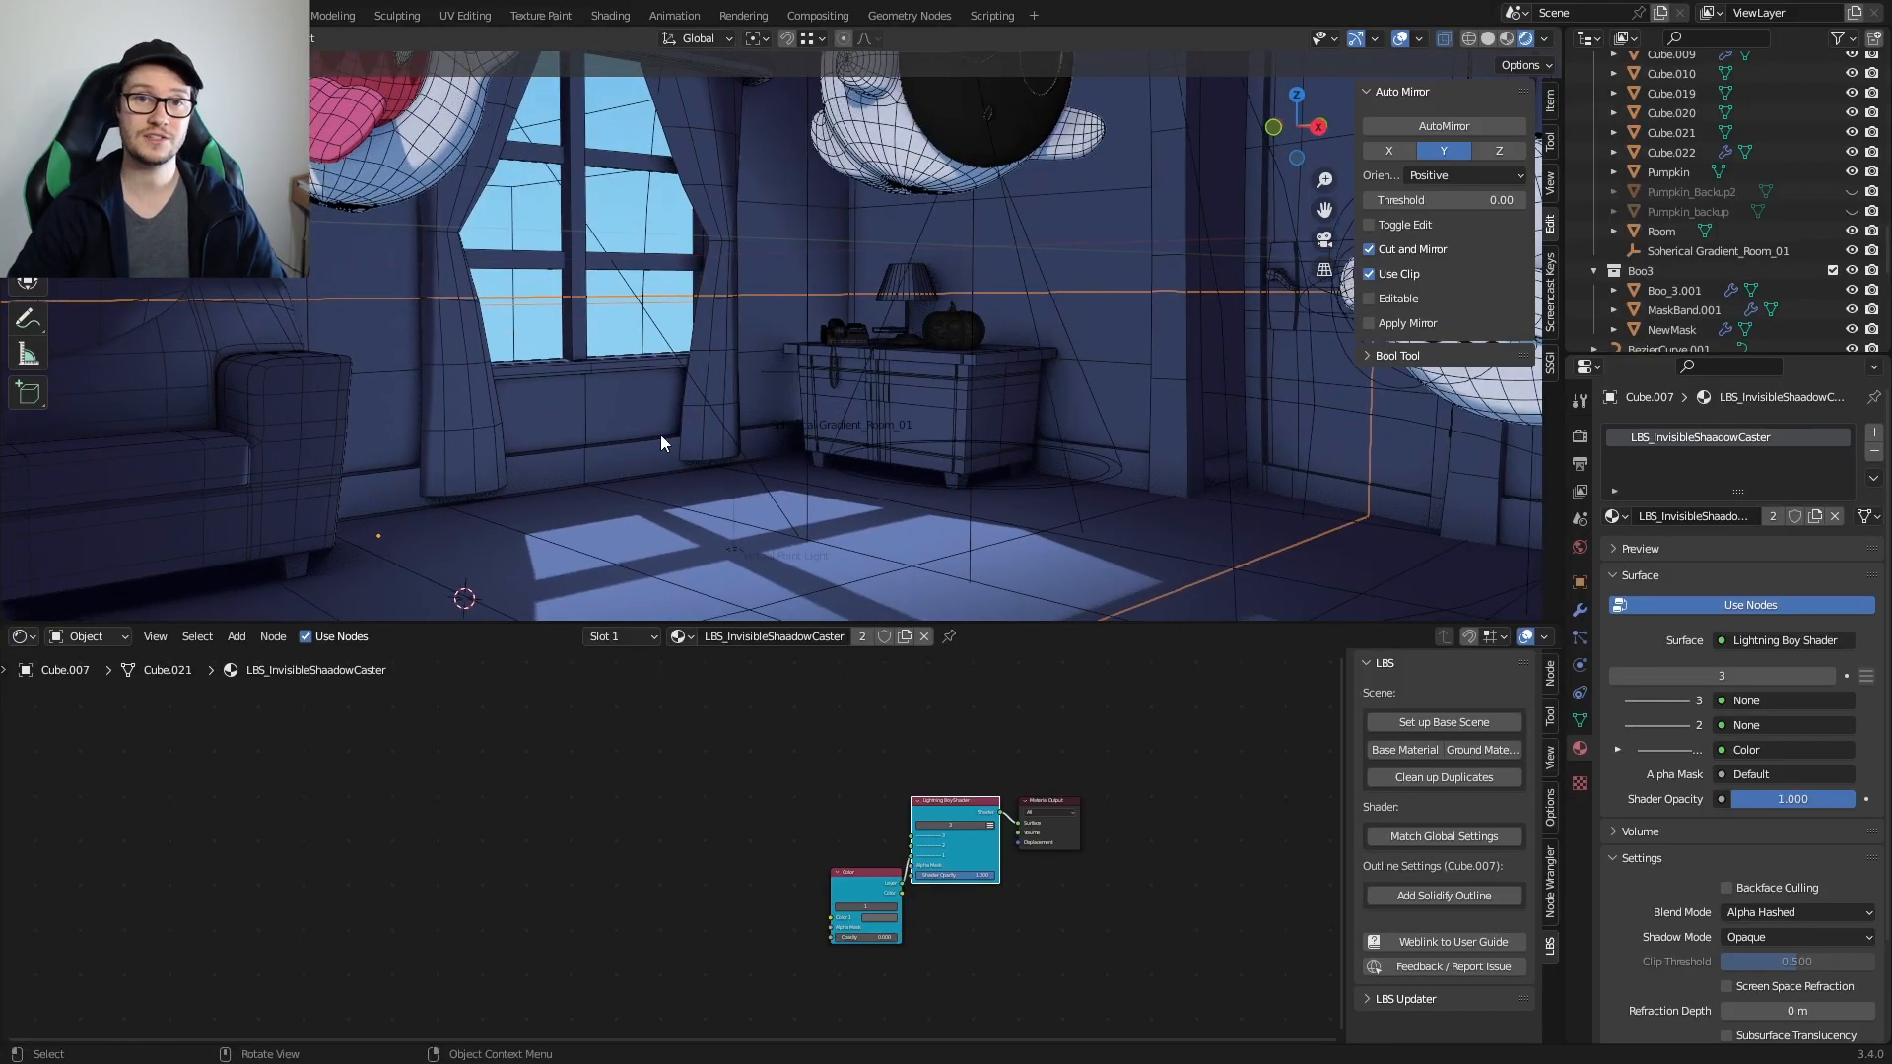
shift+middle_drag(689, 367, 519, 418)
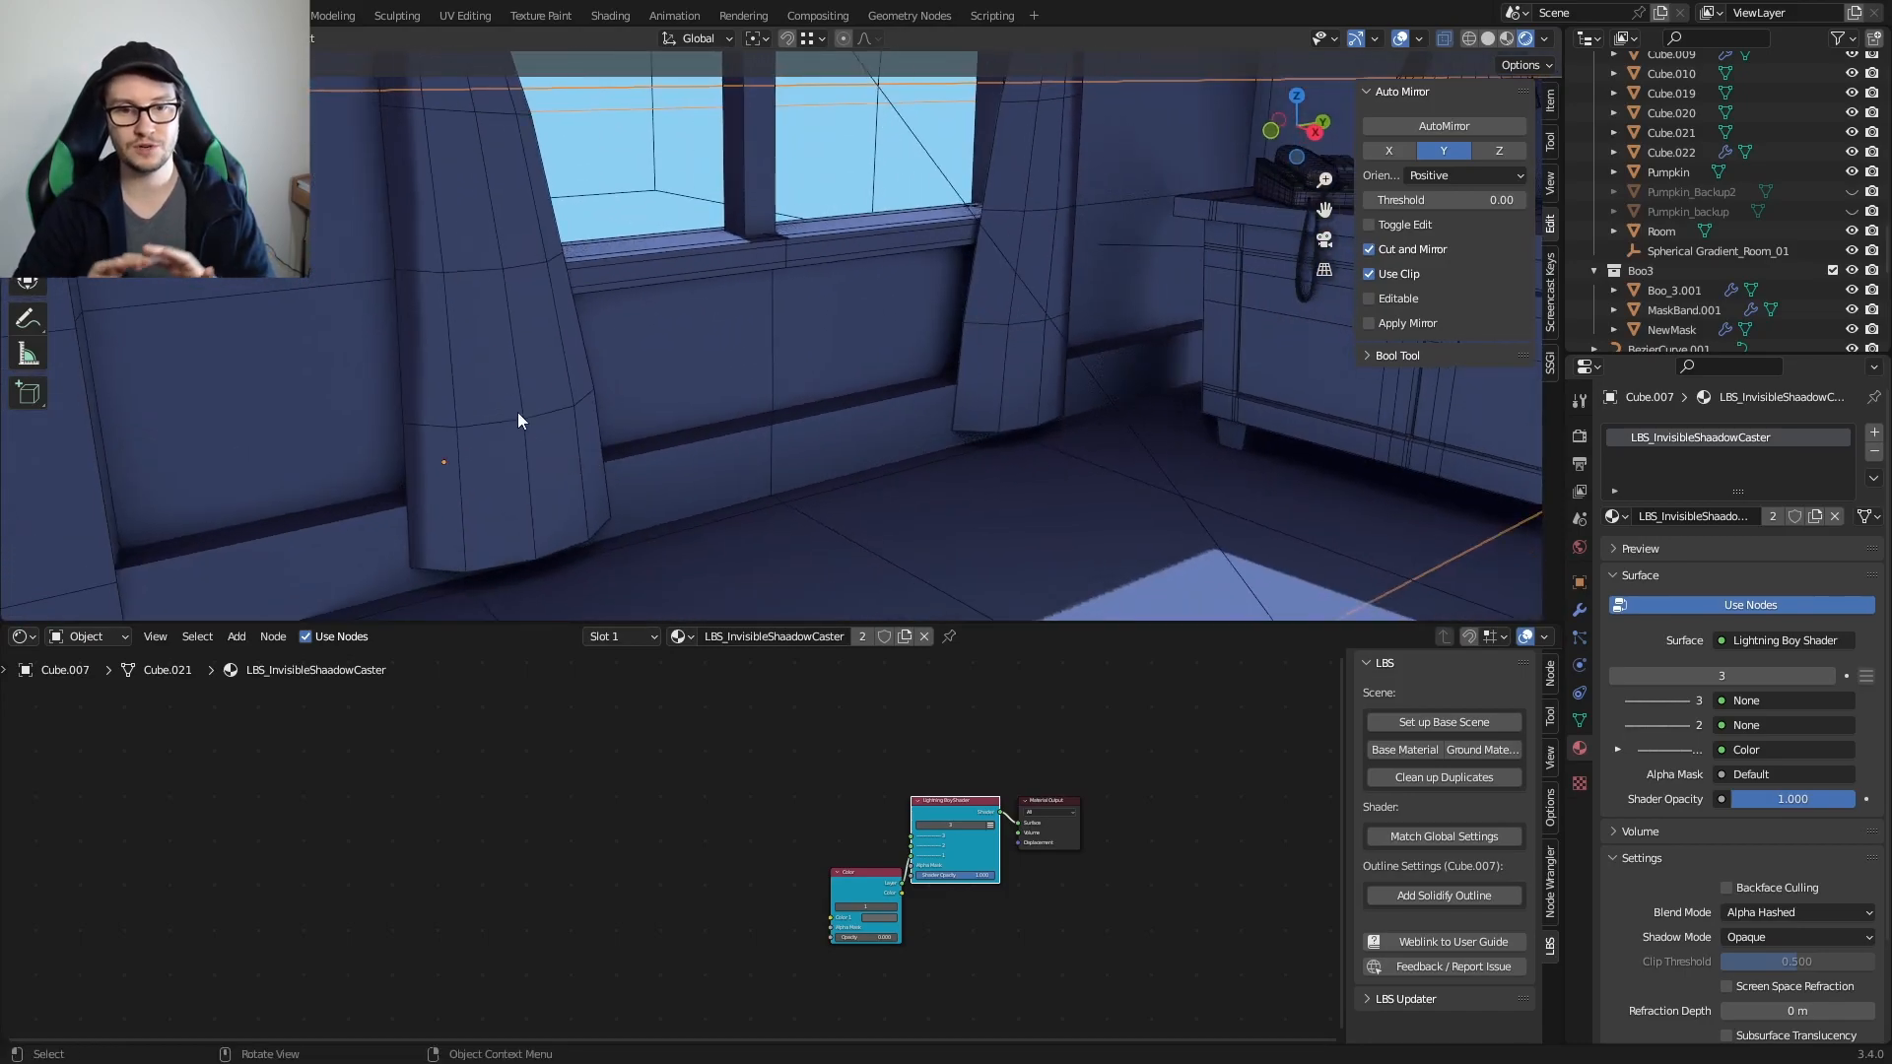
click(506, 376)
drag(700, 622, 739, 296)
scroll(871, 722, up, 3)
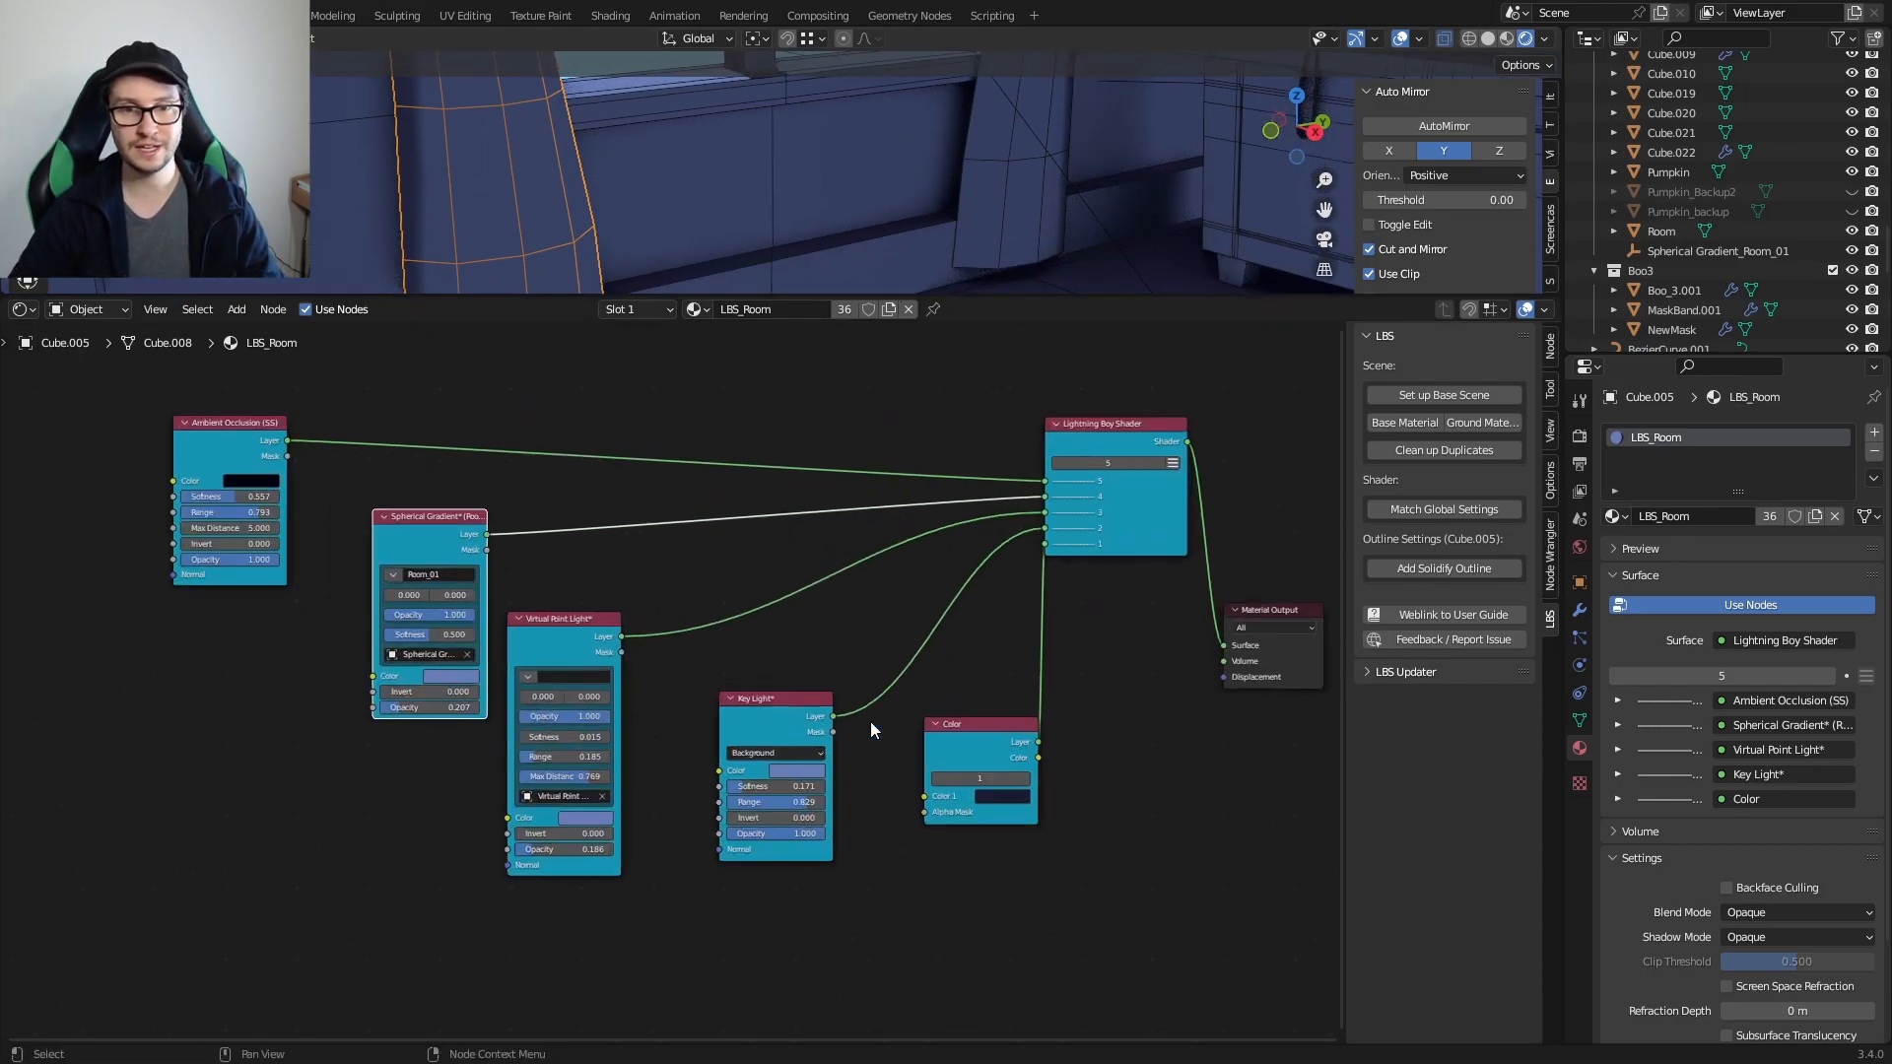
Step: Nudge the Key Light node closer to the Virtual Point Light and the Ambient Occlusion node closer to the Spherical Gradient
middle_drag(896, 688, 955, 724)
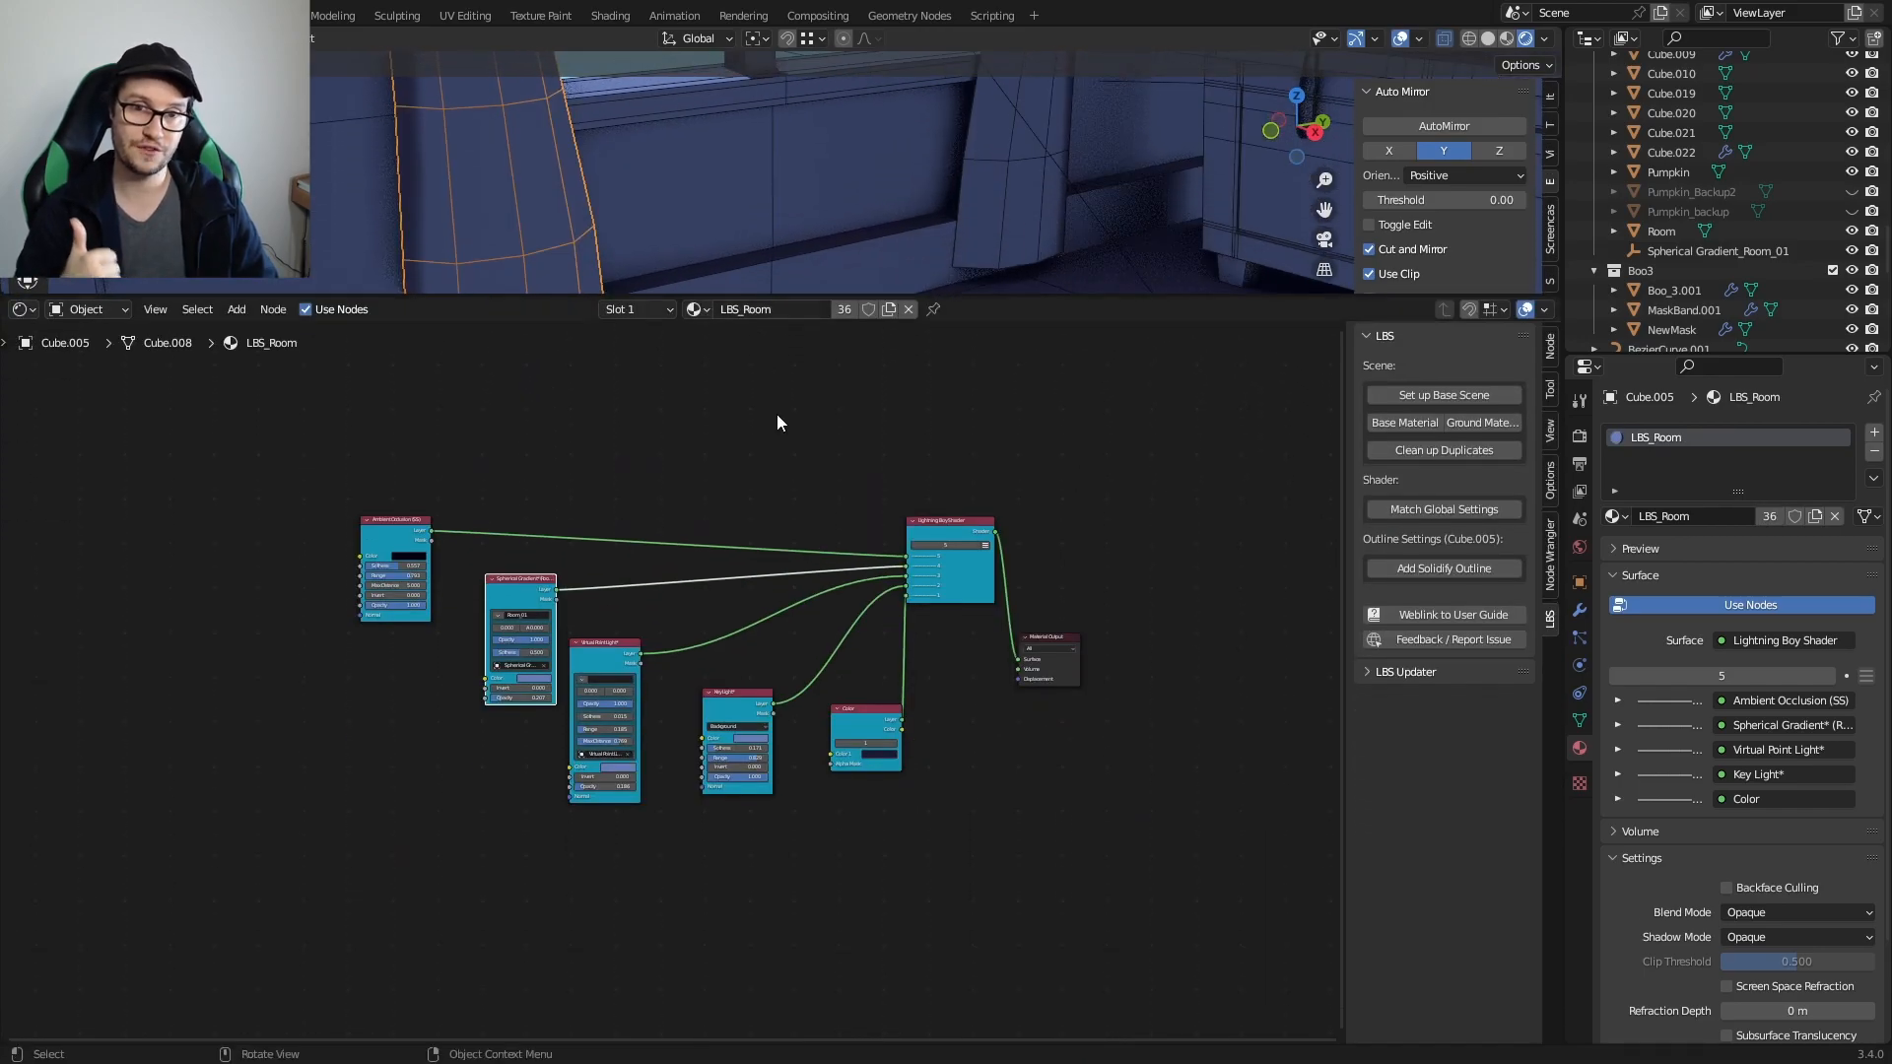
scroll(871, 721, up, 3)
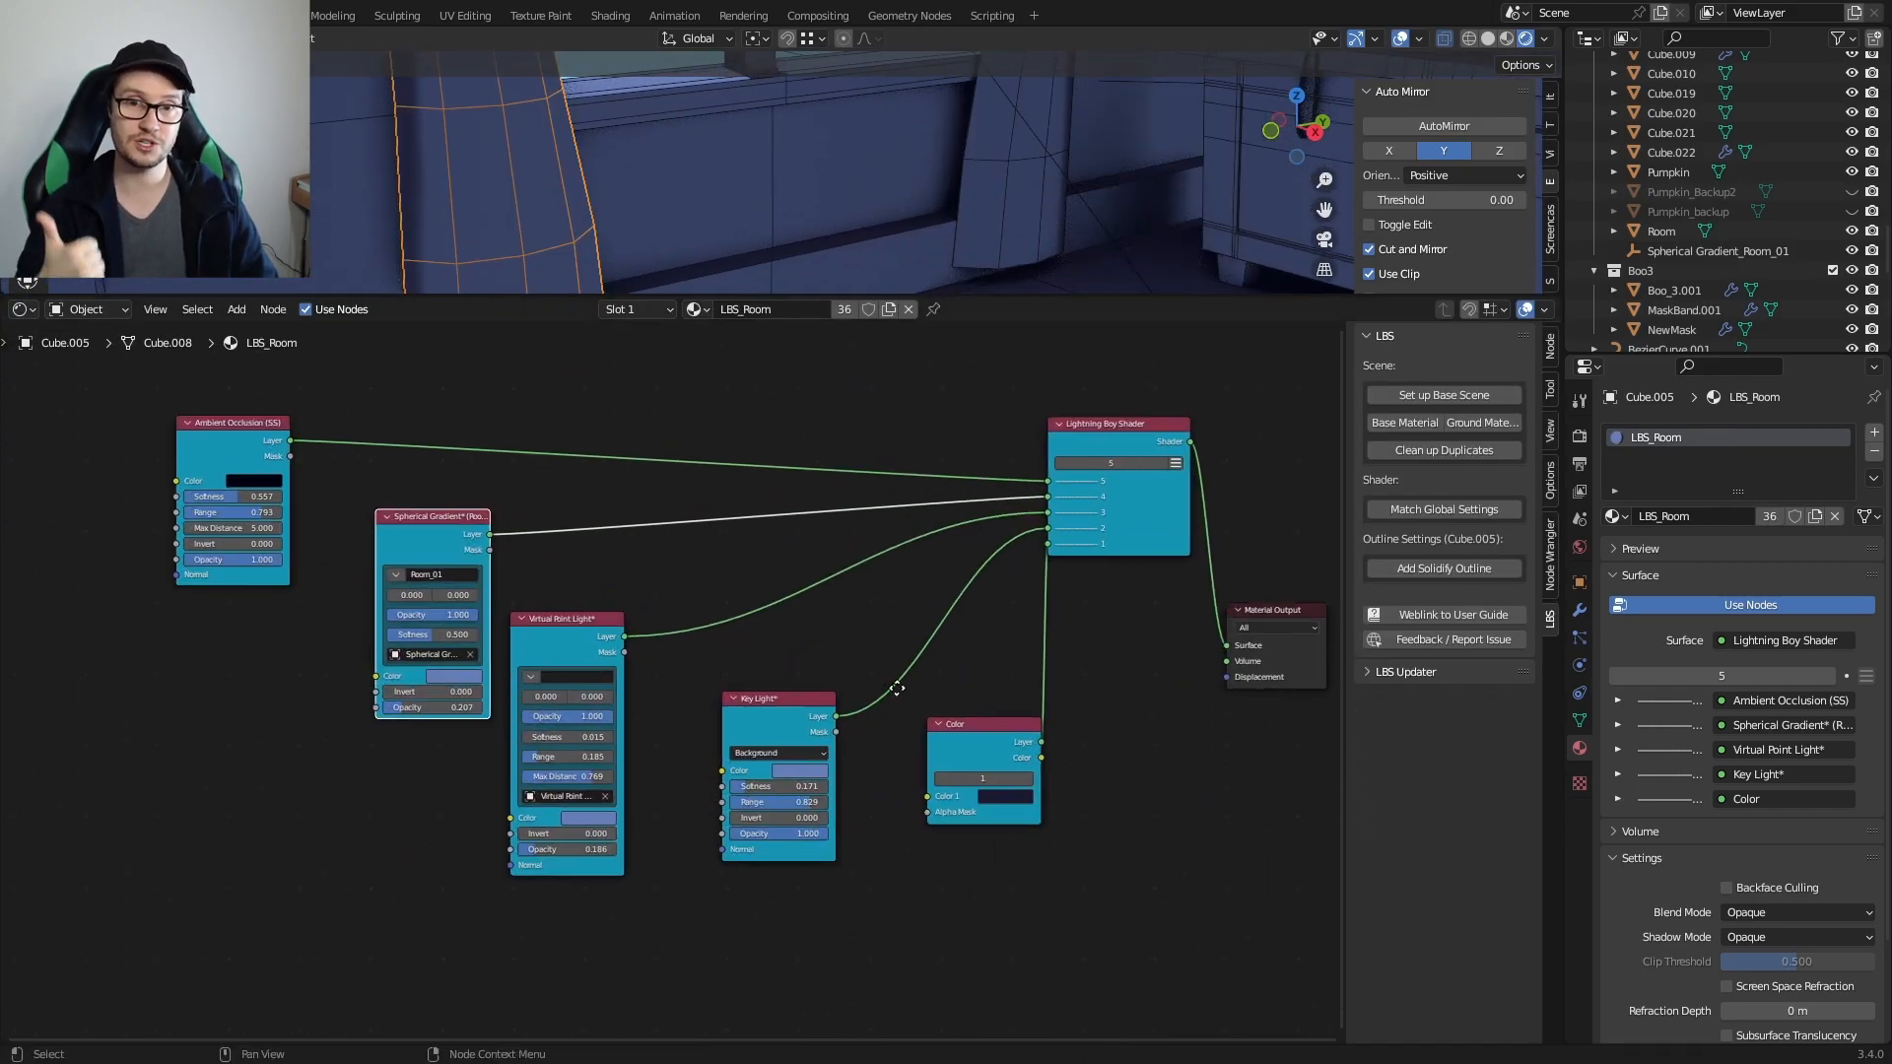
middle_drag(892, 685, 953, 721)
drag(1030, 764, 1026, 761)
drag(833, 739, 811, 718)
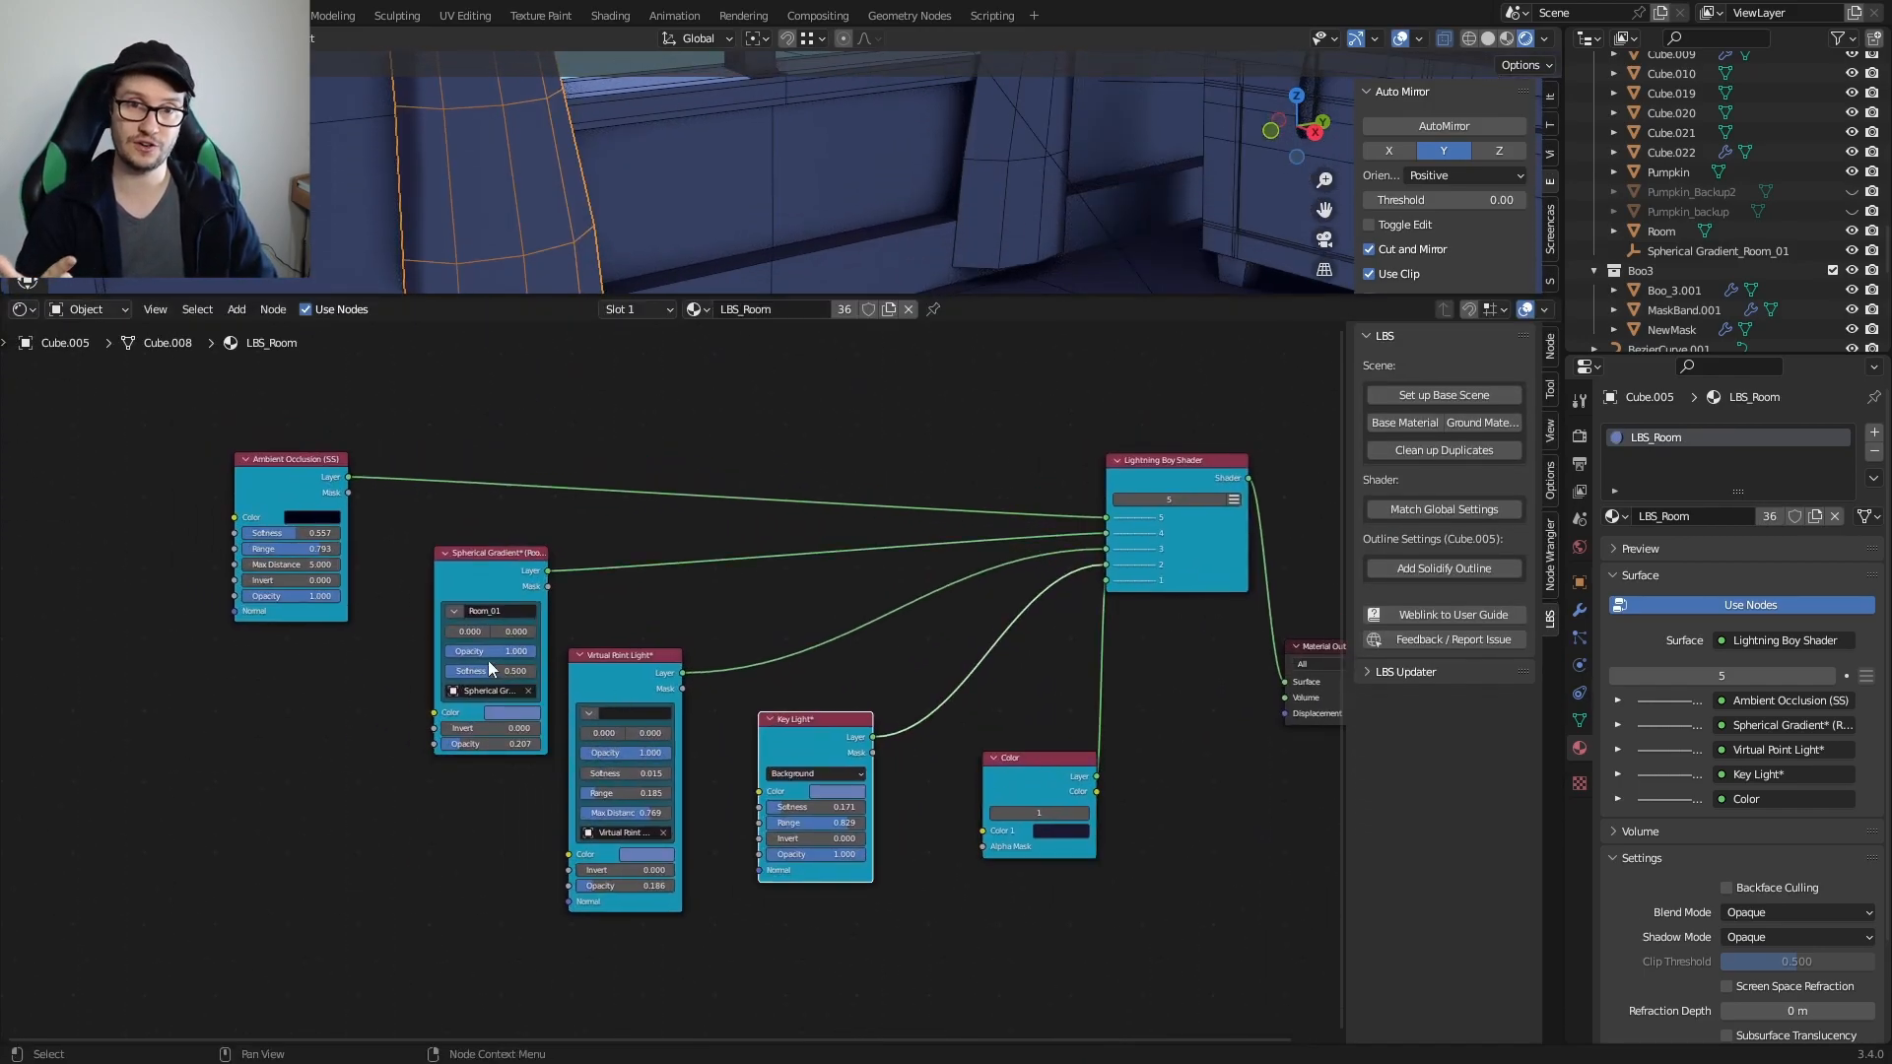
drag(294, 481, 319, 486)
key(ctrl+z)
mouse_move(810, 726)
mouse_down()
mouse_move(865, 732)
mouse_move(803, 737)
mouse_up()
key(Escape)
key(ctrl+shift+z)
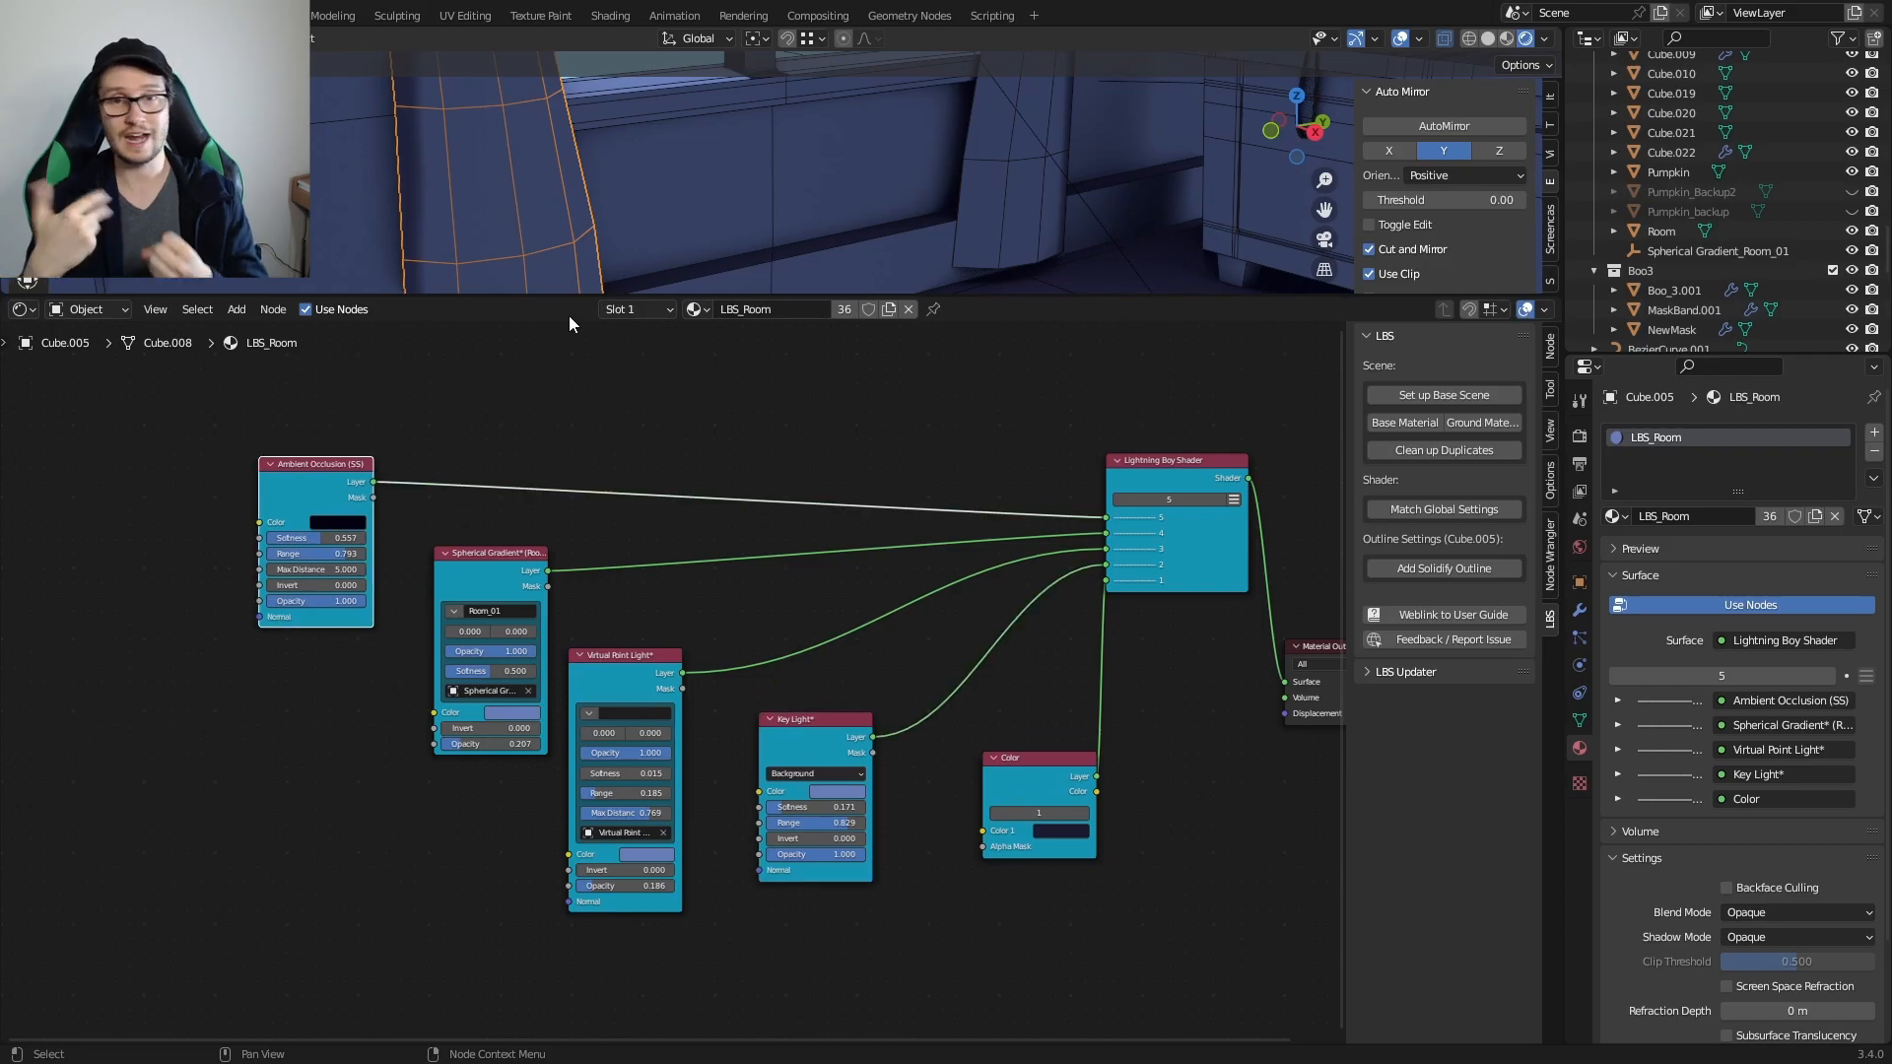
Step: Give the curtain its own LBS_RoomCurtains material, then recolor its Color node dark red and its Key Light node red
drag(570, 299, 570, 525)
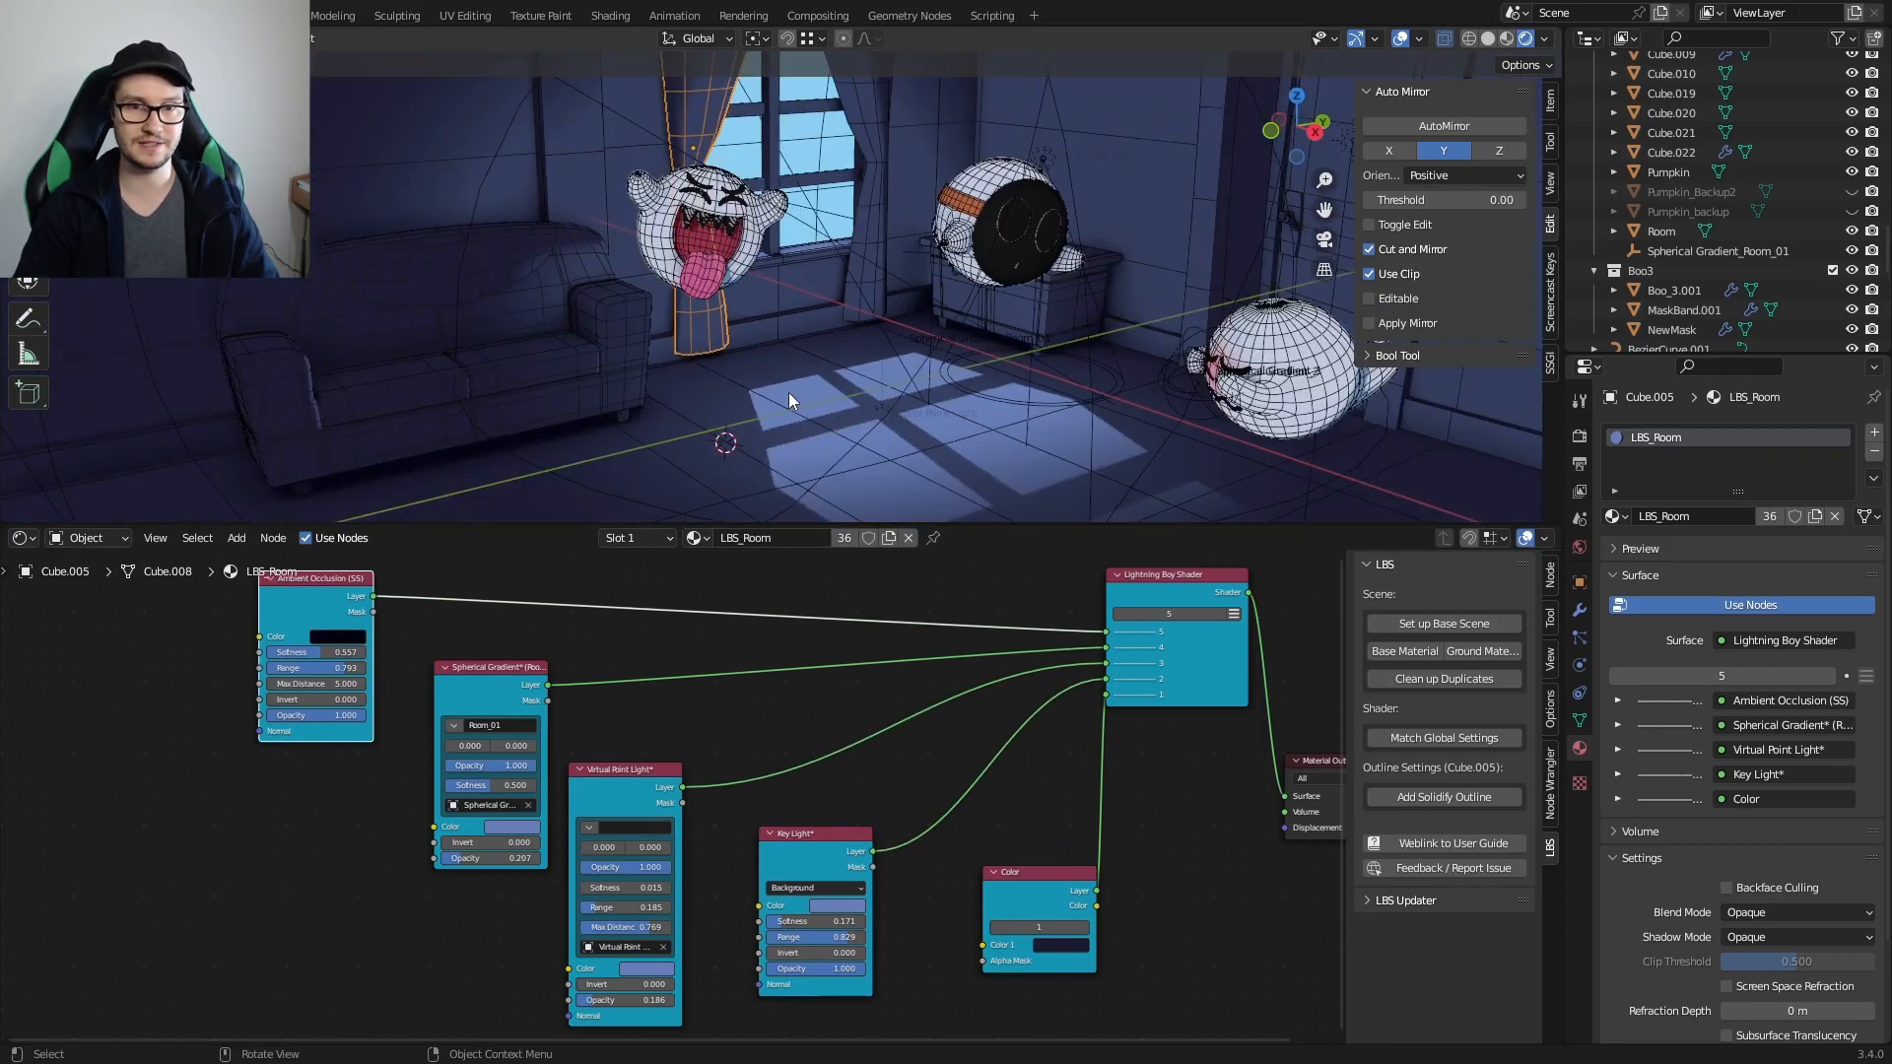
middle_drag(865, 436, 921, 375)
scroll(902, 414, up, 2)
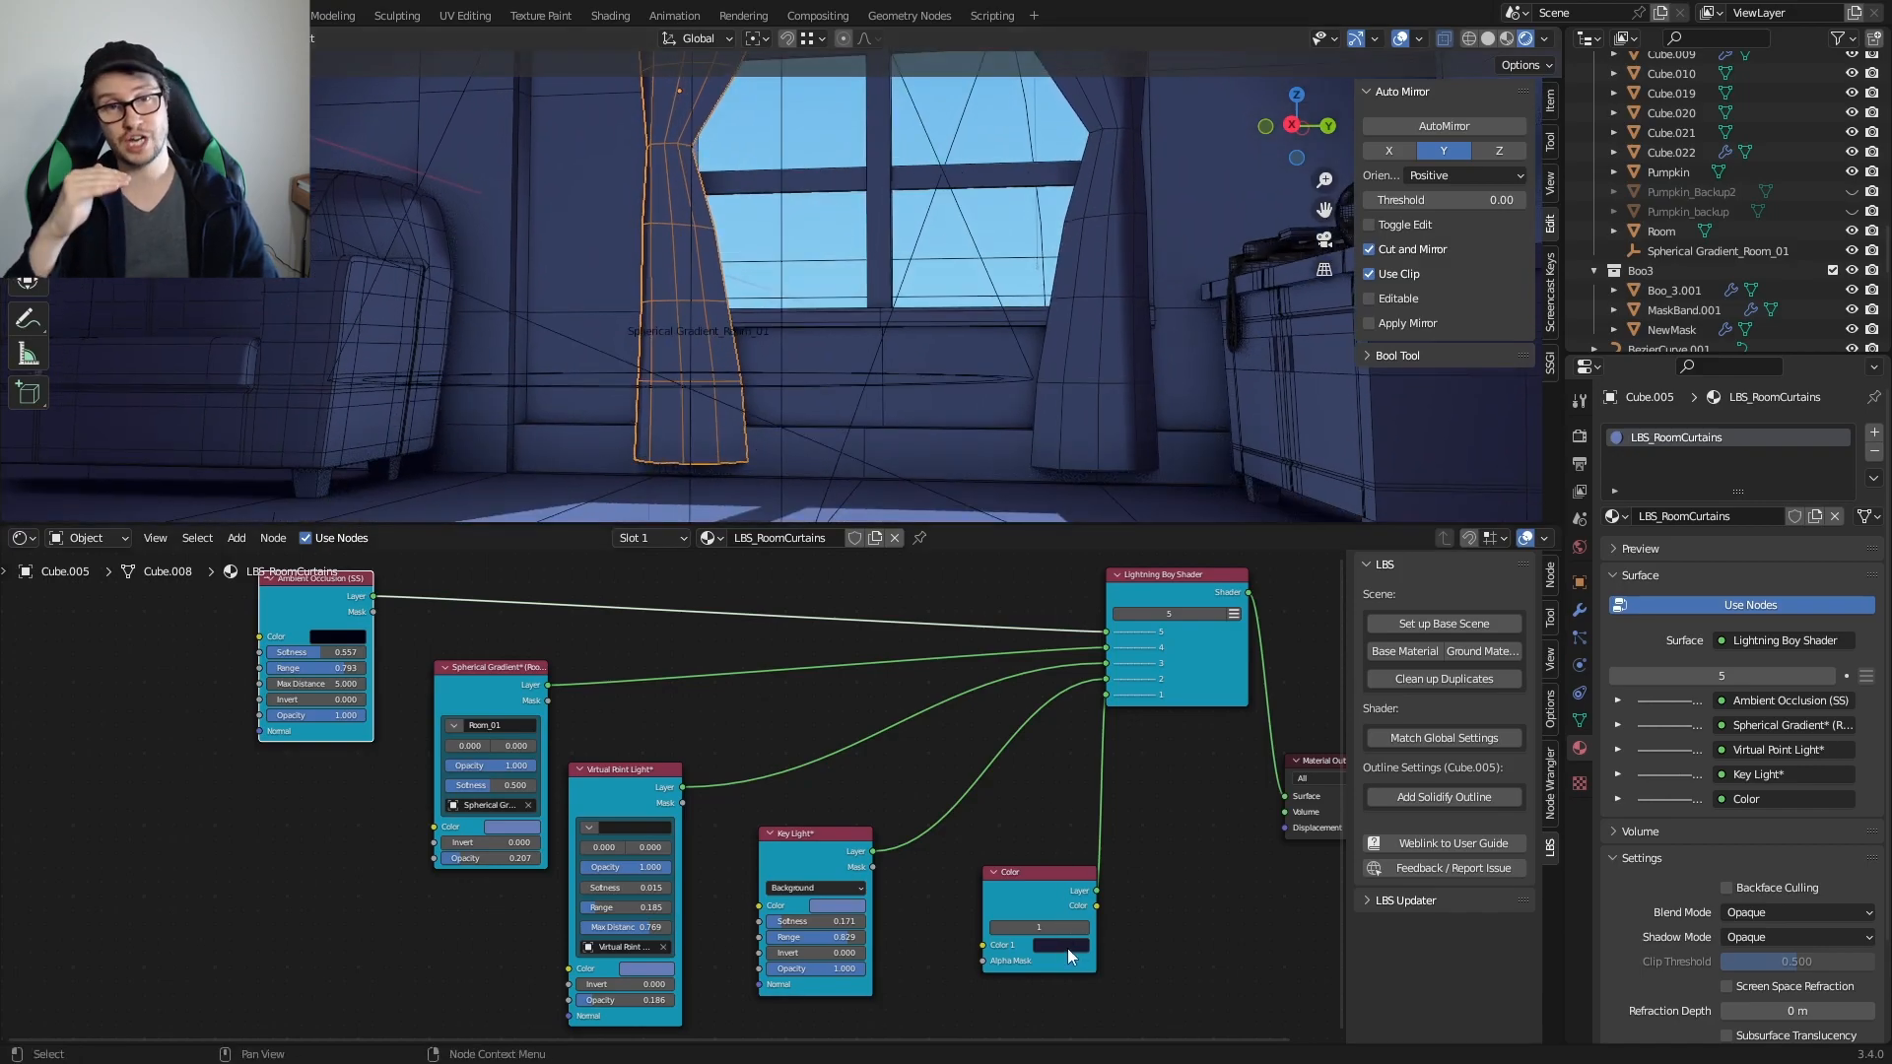
click(1067, 948)
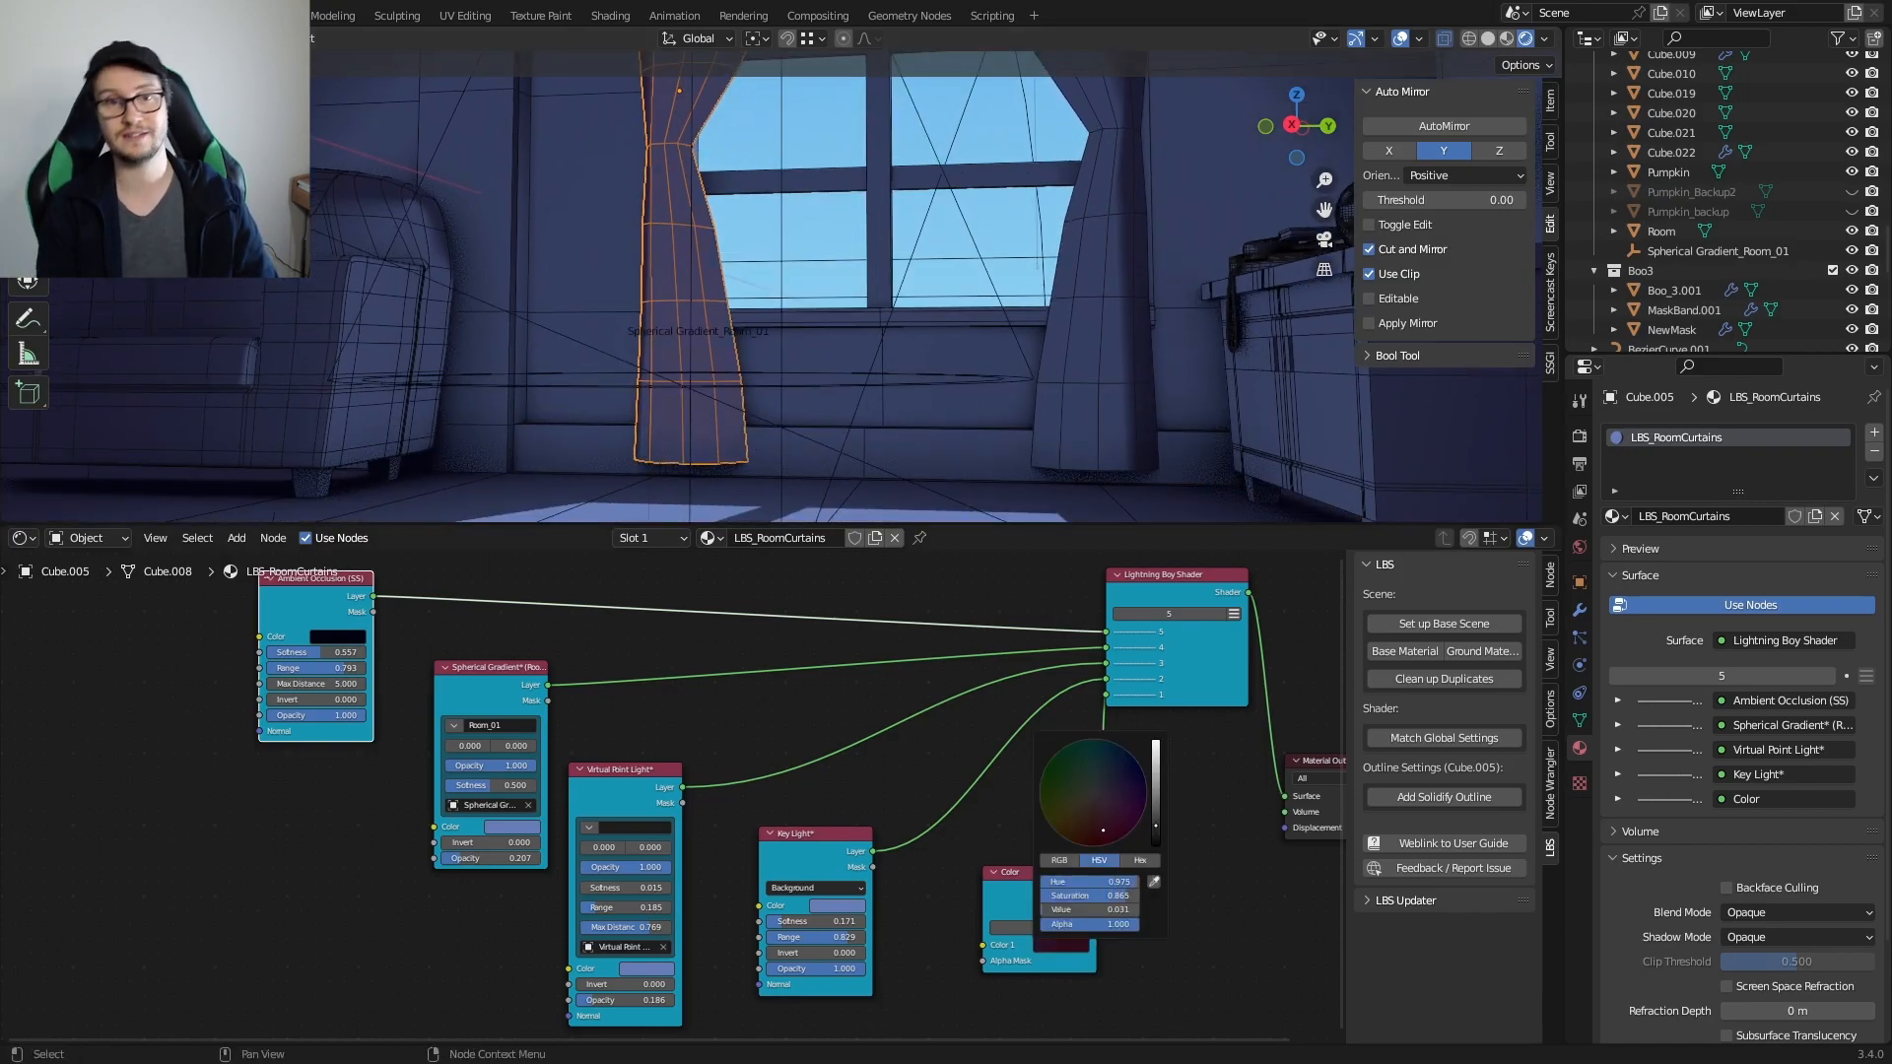
click(837, 906)
drag(892, 793, 885, 787)
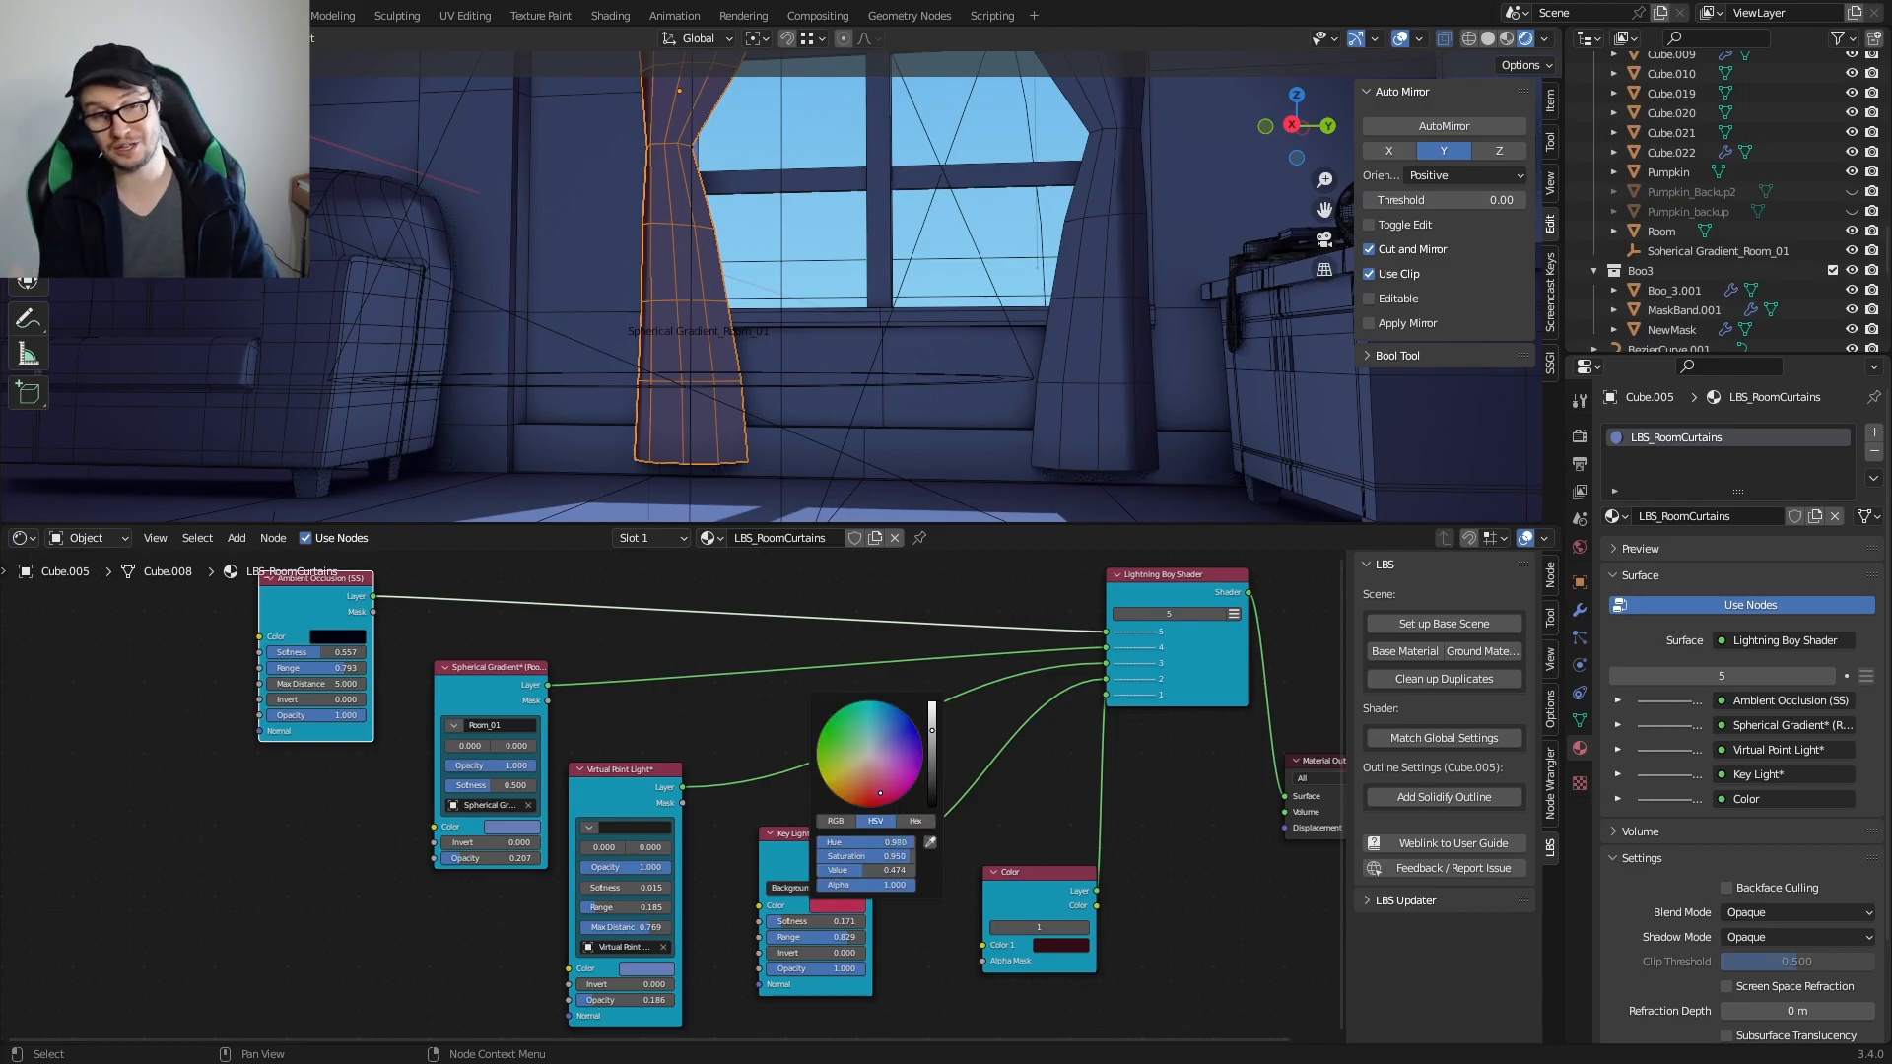
Step: Recolor the curtain's Virtual Point Light and Spherical Gradient nodes red, and adjust the Ambient Occlusion node's dark color
click(647, 969)
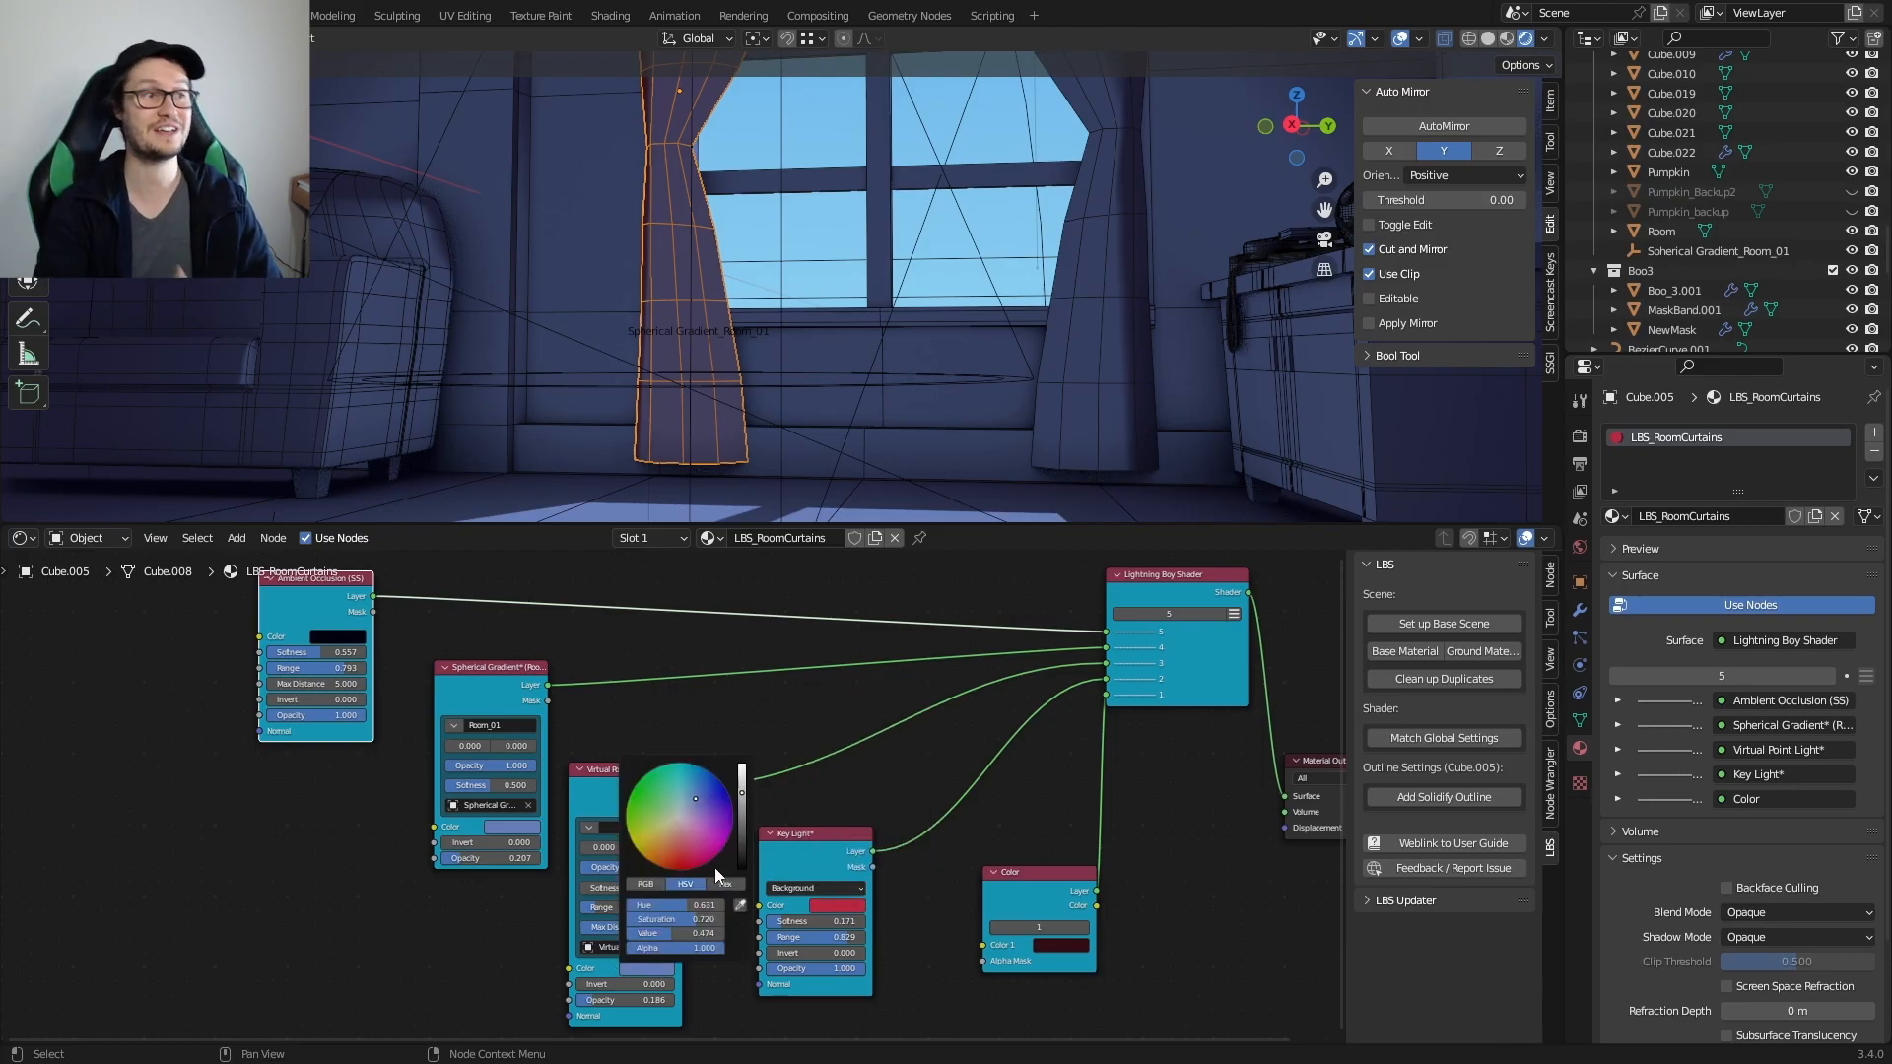
drag(695, 799, 688, 856)
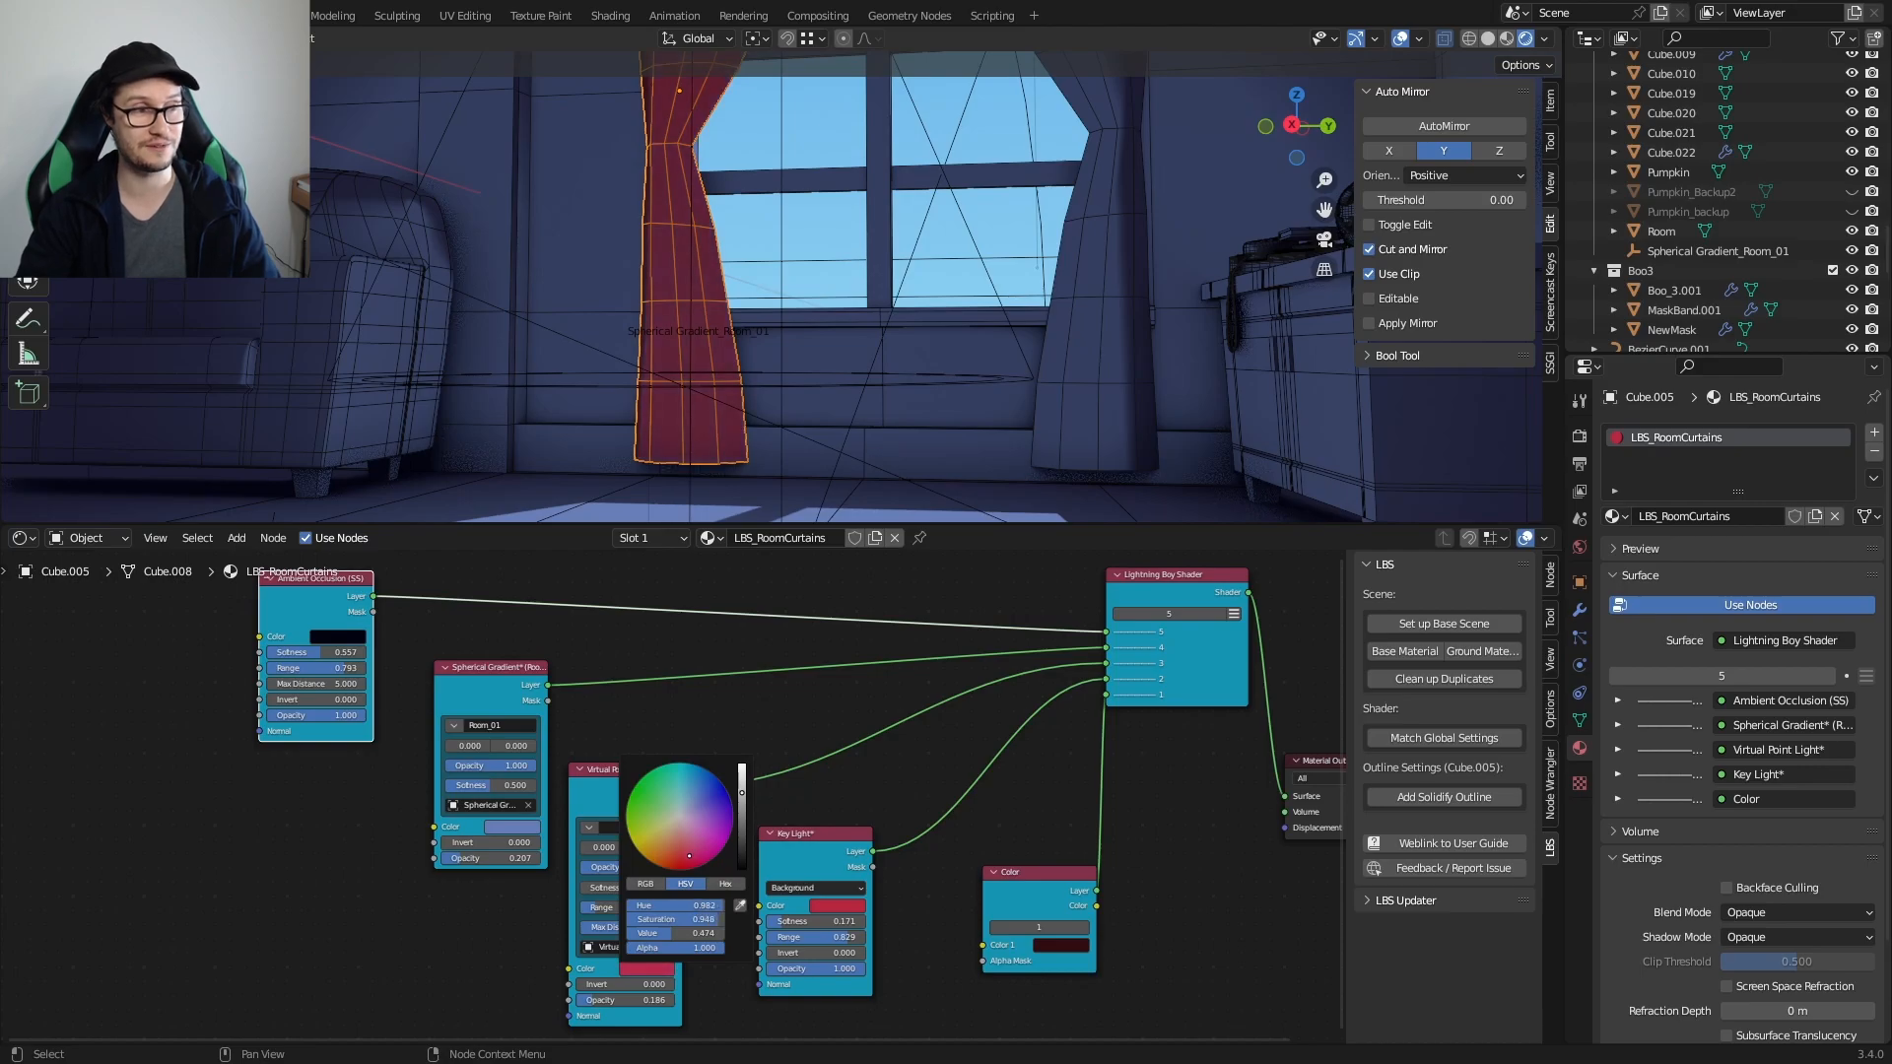
click(518, 828)
drag(560, 656, 553, 716)
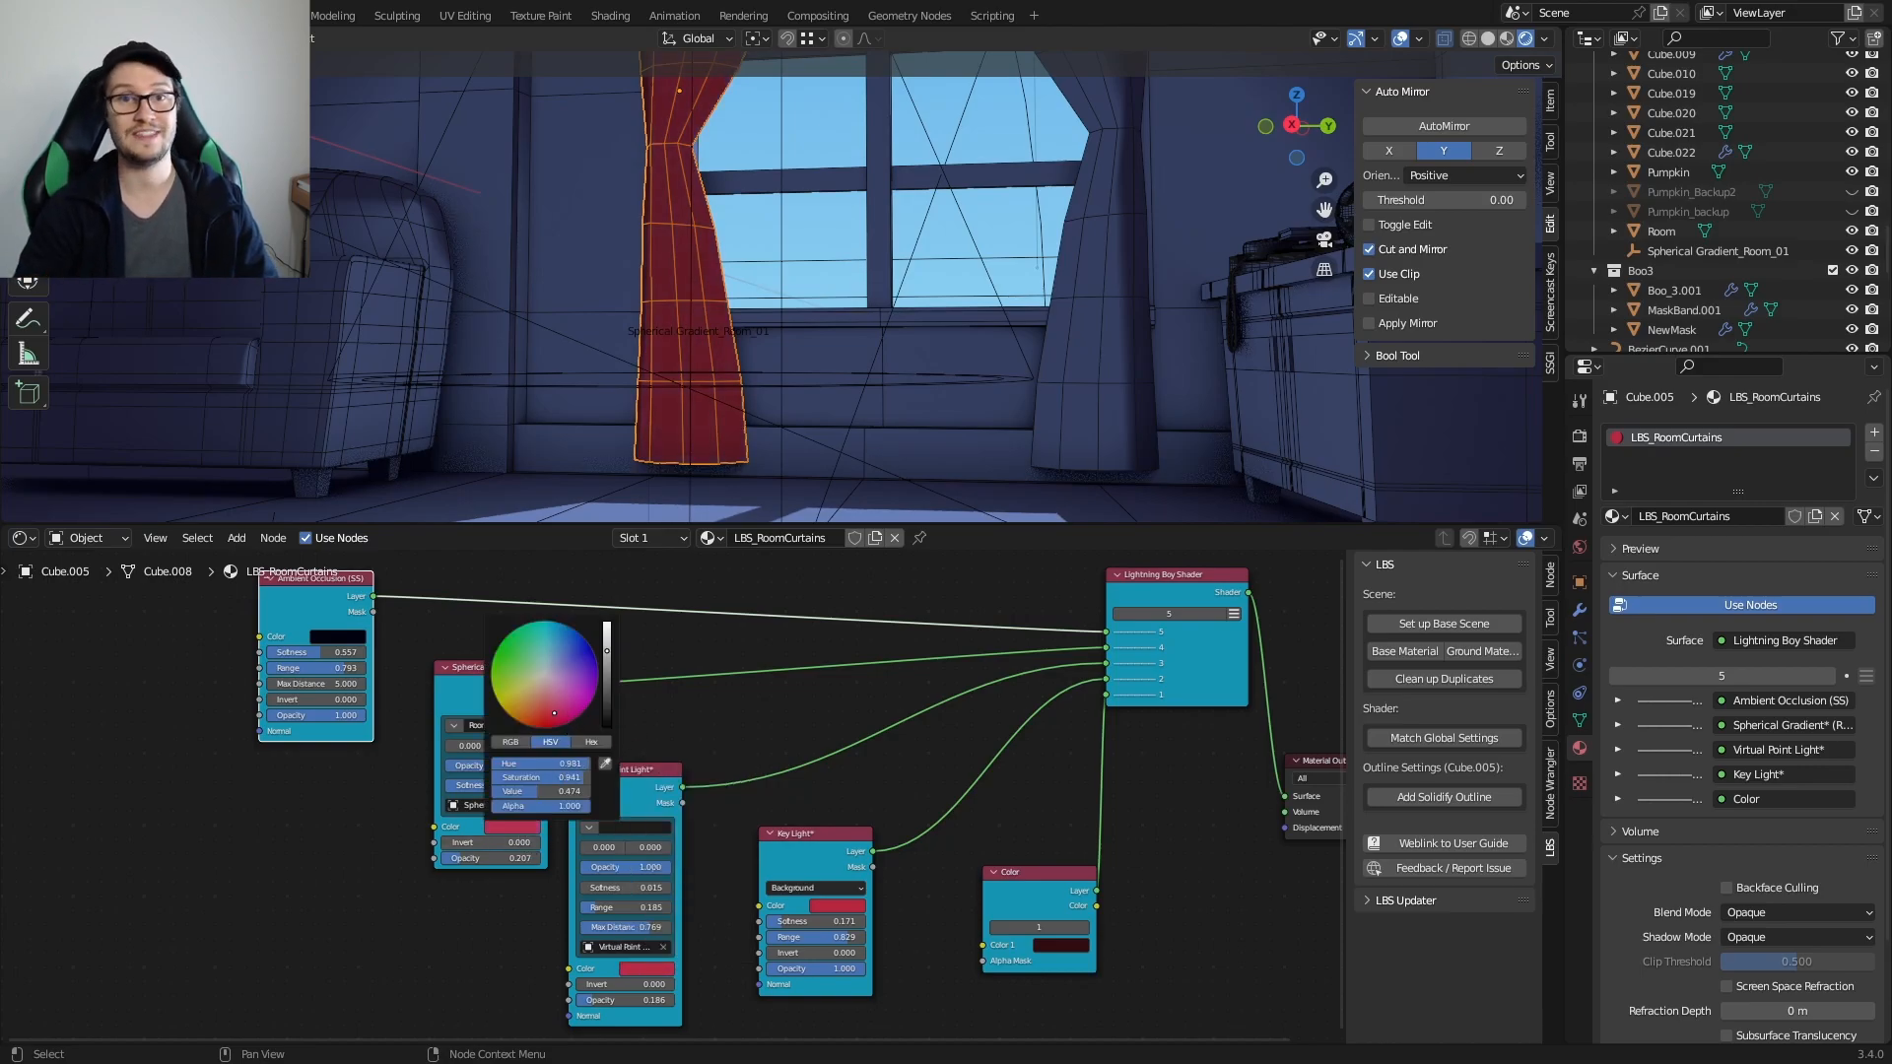
click(335, 636)
drag(388, 511, 390, 519)
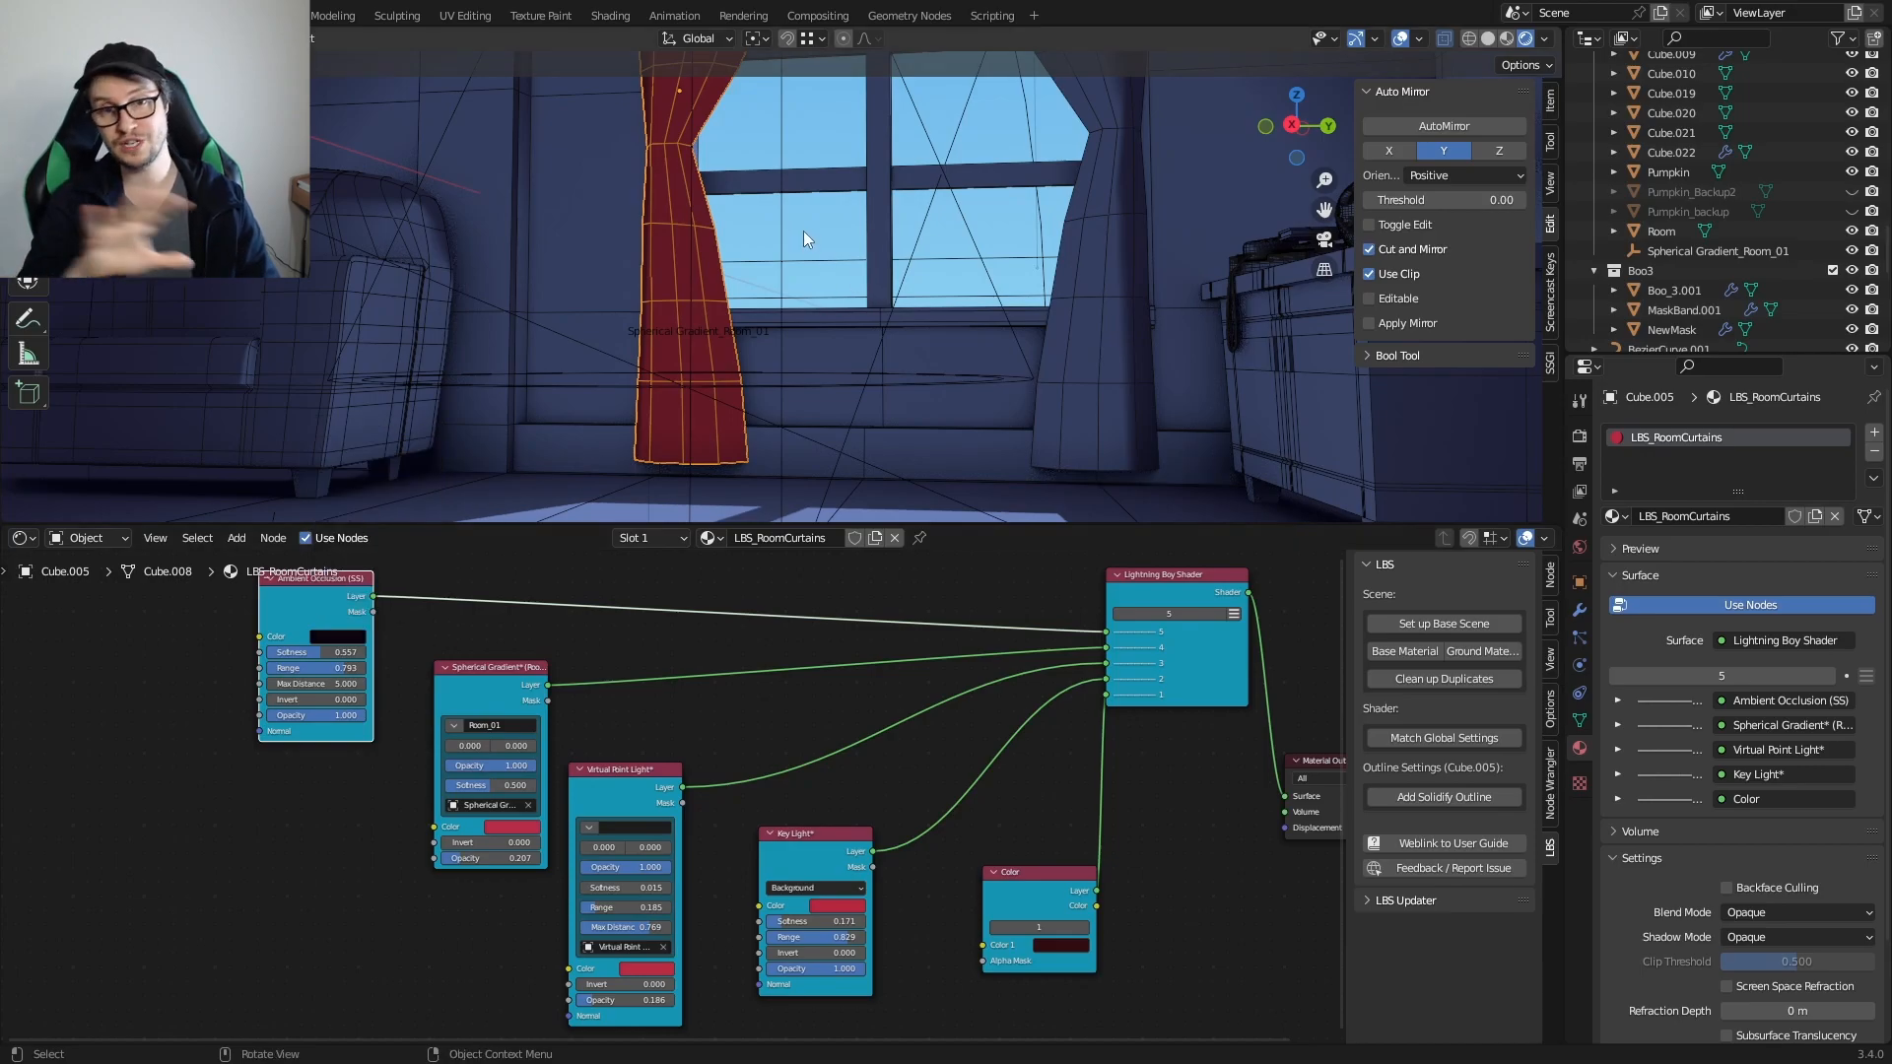
Step: Hide the viewport overlays and enlarge the 3D view to examine the red curtain within the room
scroll(820, 239, down, 3)
shift+middle_drag(850, 253, 899, 311)
click(1399, 38)
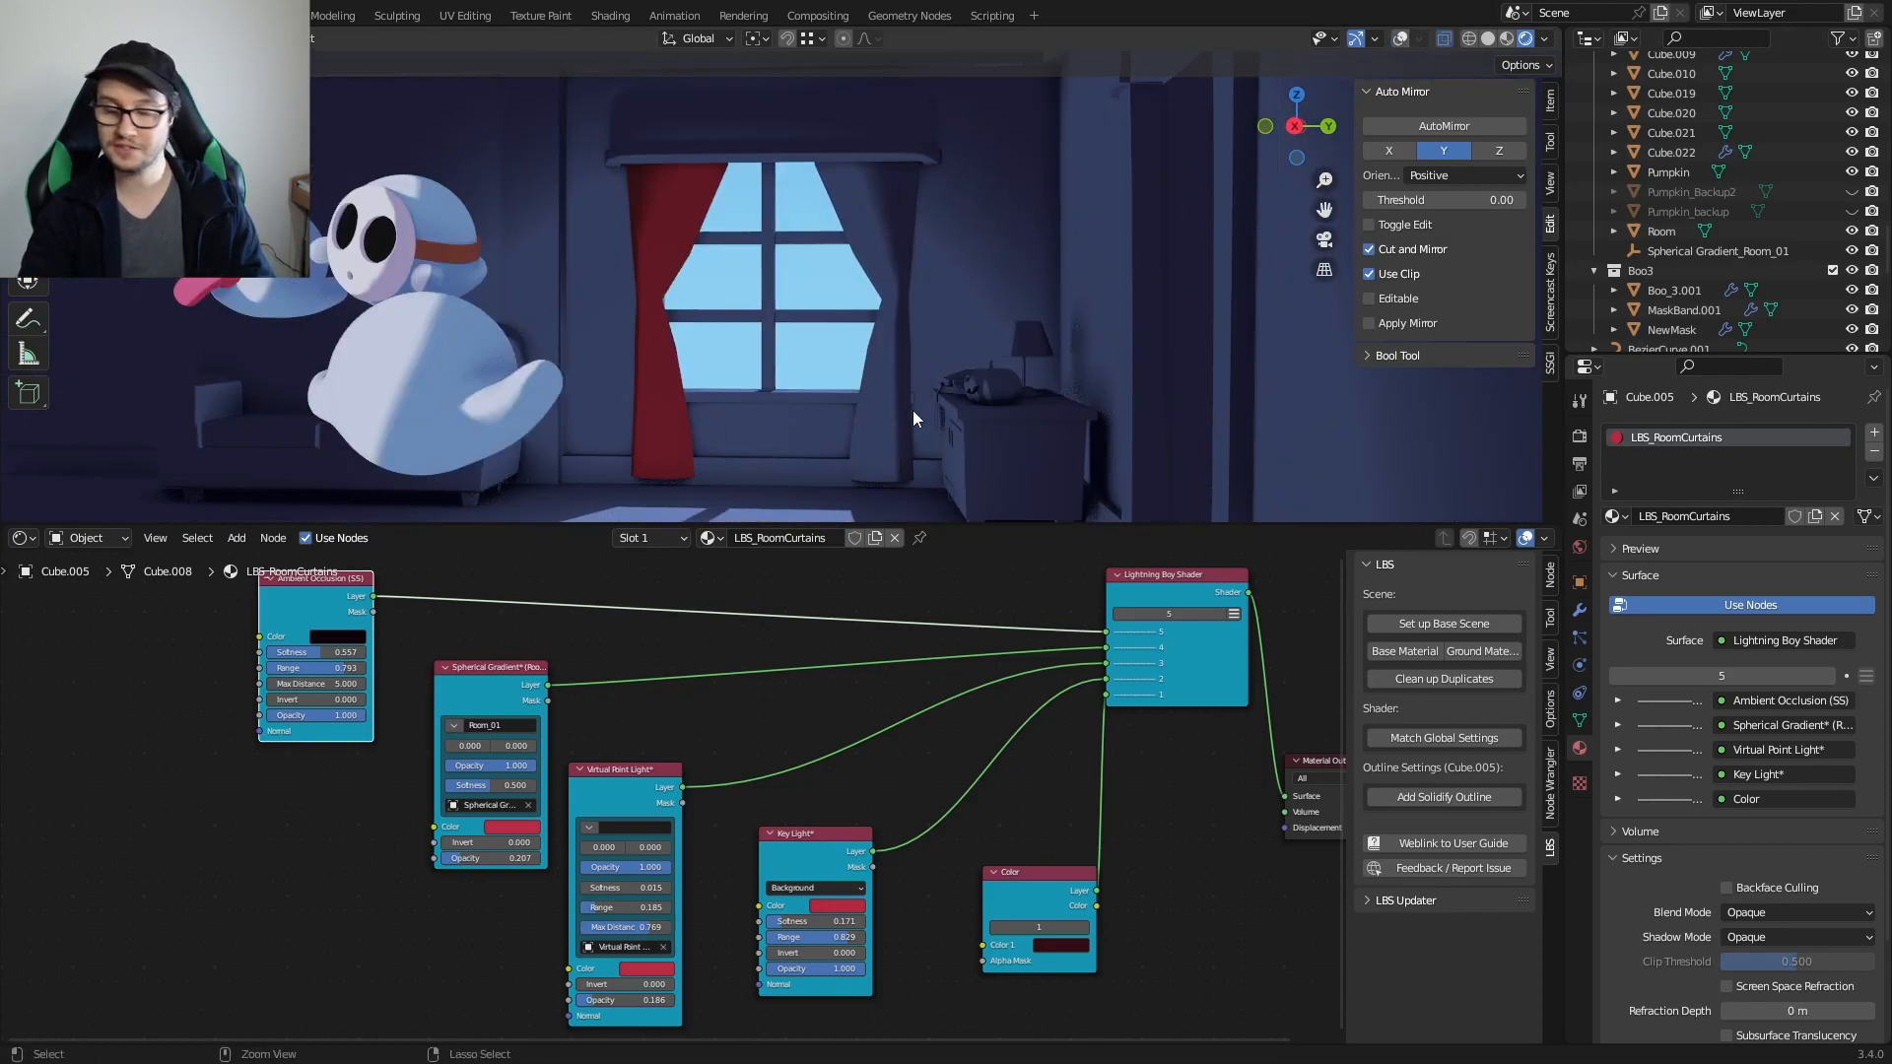
ctrl+middle_drag(914, 409, 886, 396)
drag(906, 522, 904, 825)
middle_drag(984, 621, 1141, 506)
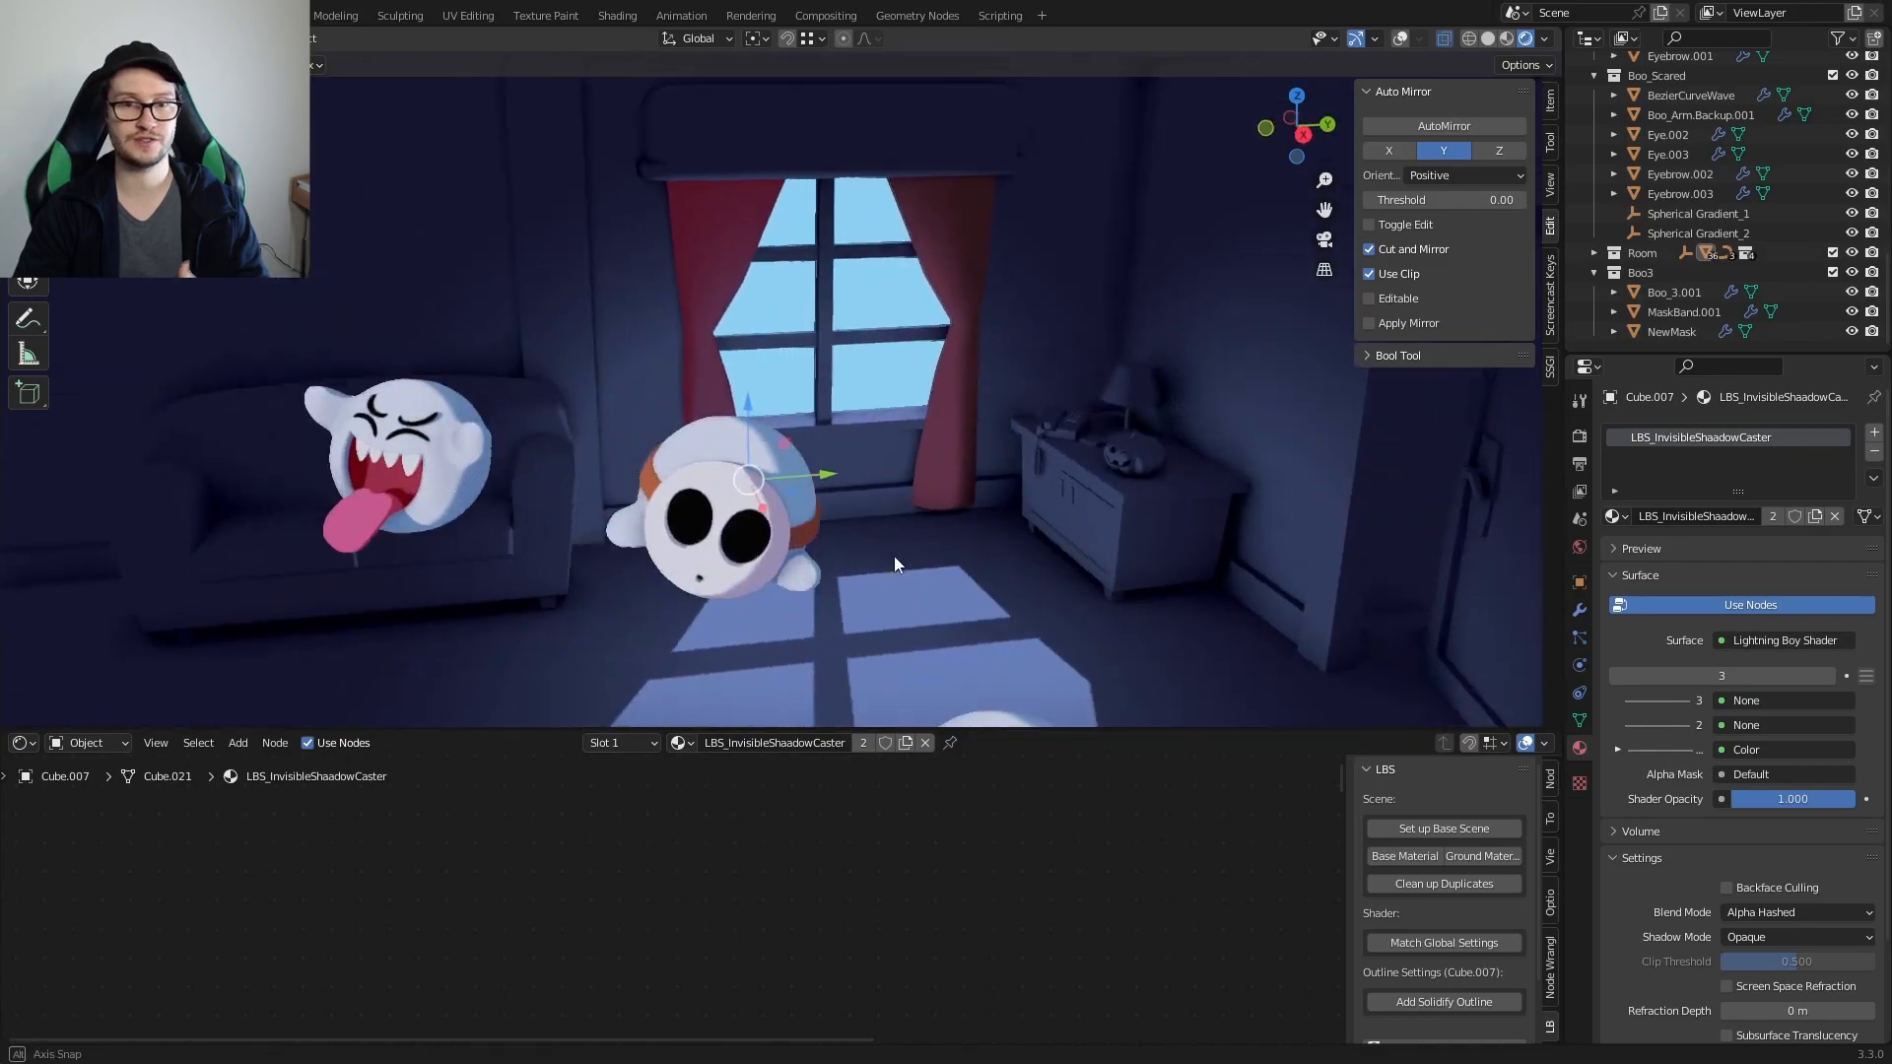
key(shift+a)
click(995, 518)
key(Delete)
Step: Add a UV sphere on the floor in front of the window and shade it smooth
key(shift+a)
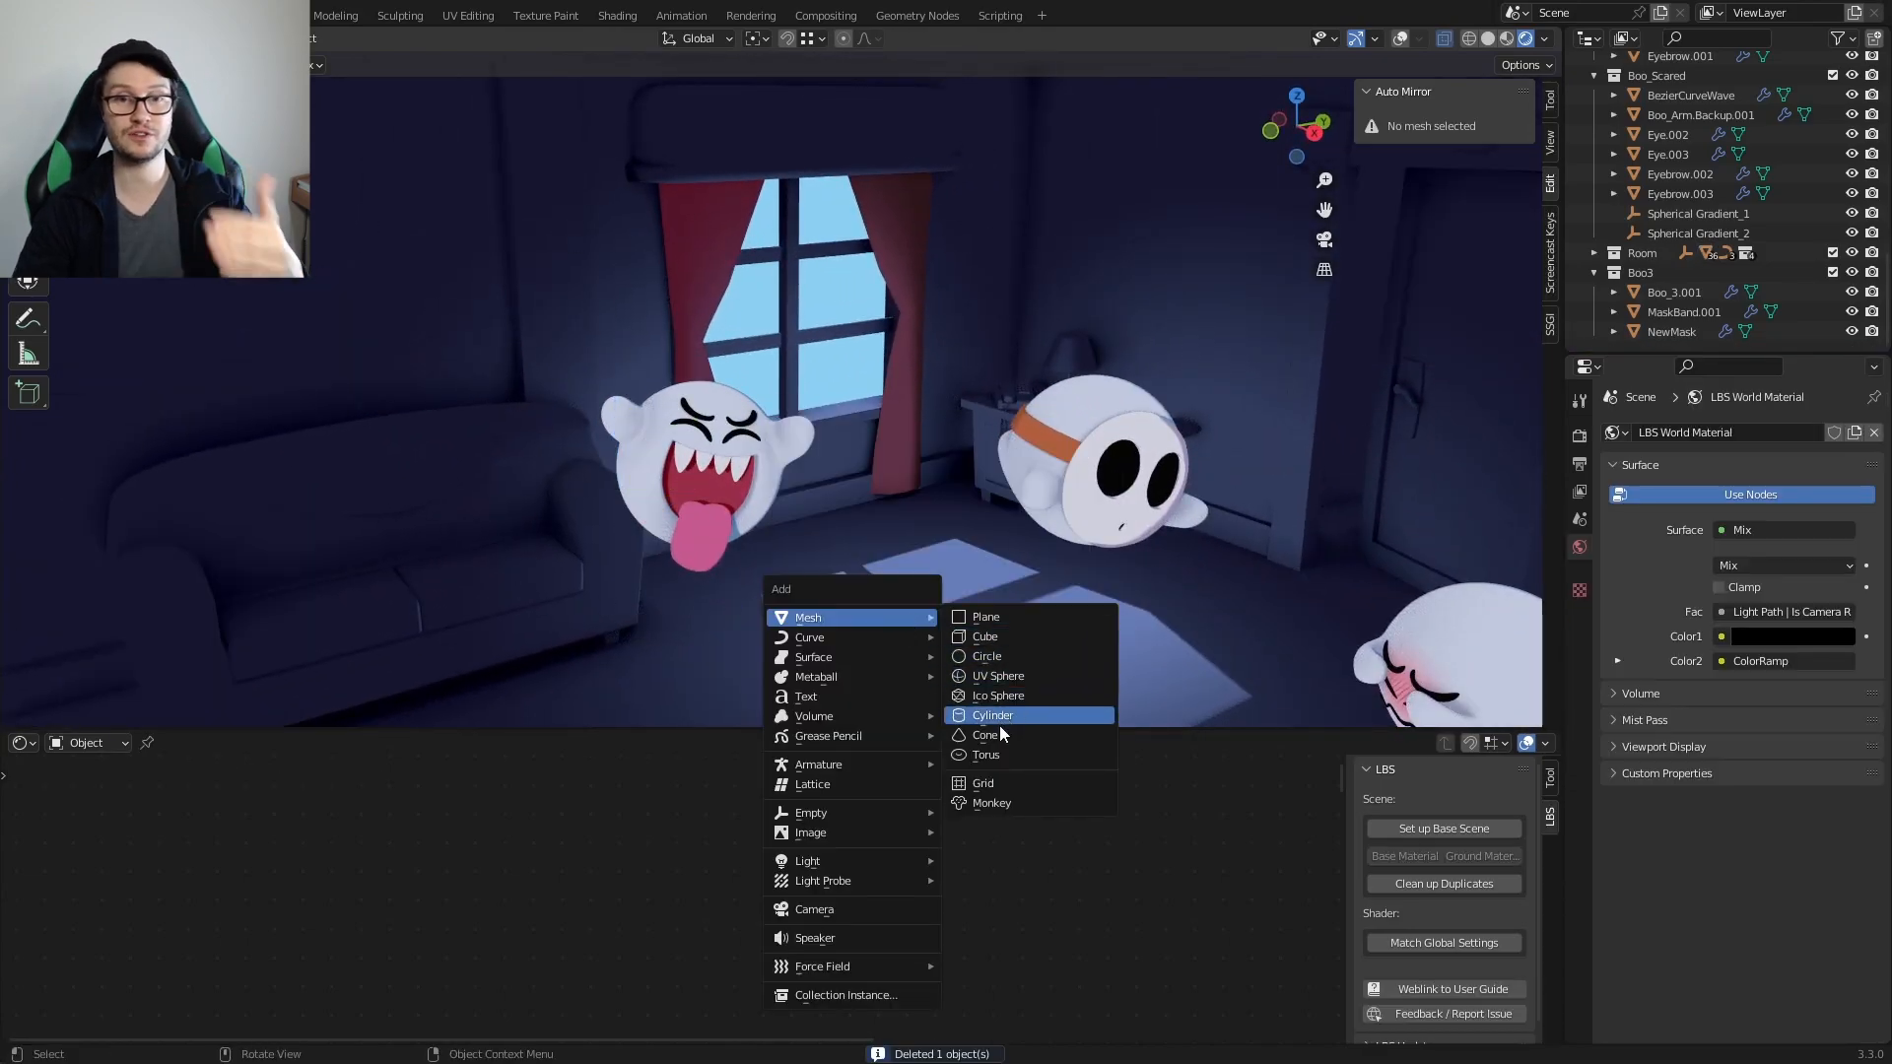
mouse_move(887, 617)
click(995, 676)
middle_drag(995, 669, 950, 599)
key(g)
key(KP_Decimal)
right_click(841, 372)
click(840, 371)
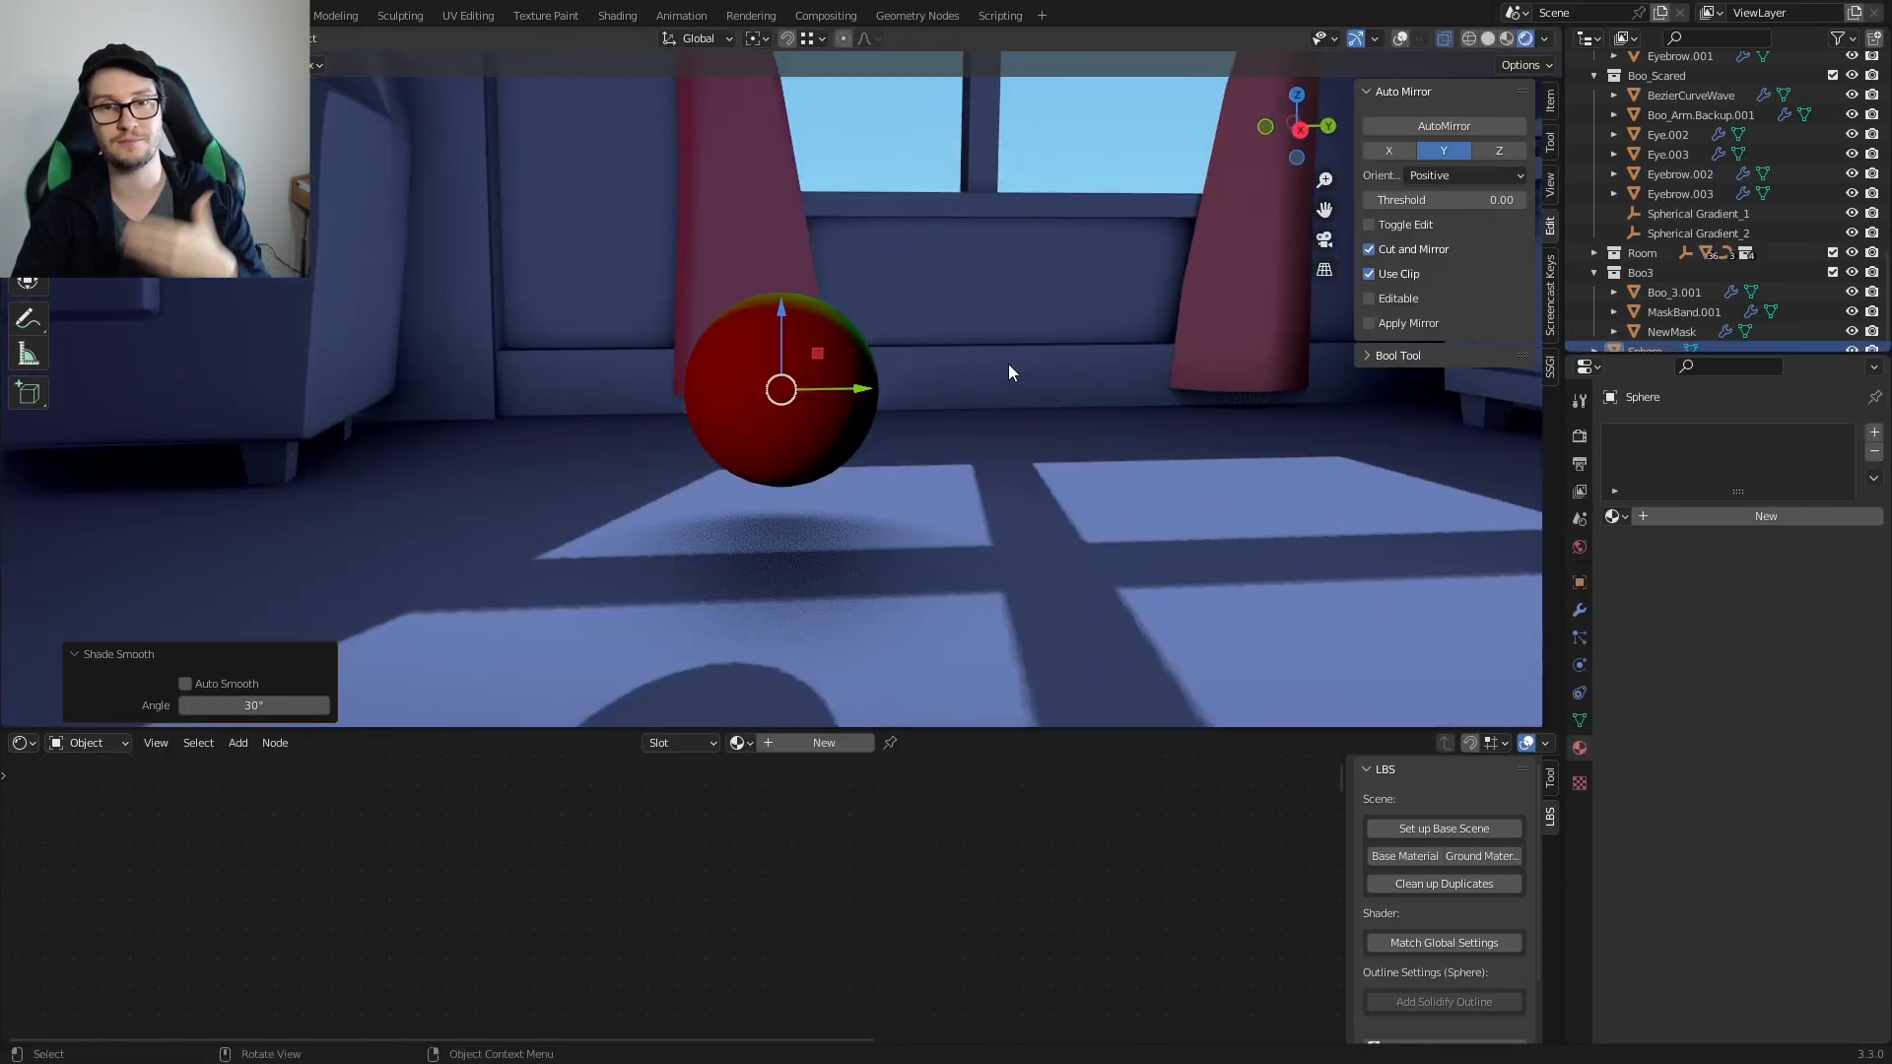
Step: Assign the LBS_Room material to the sphere and place a duplicate of the sphere beside it
click(1615, 516)
click(1688, 678)
mouse_move(1084, 335)
middle_down()
mouse_move(1043, 470)
mouse_move(666, 473)
middle_up()
key(shift+d)
click(1133, 478)
middle_drag(1133, 478, 1182, 493)
Step: Make the duplicate sphere's material a separate copy and rename it Bac
click(1812, 515)
double_click(1700, 516)
text(Bac)
key(Return)
Step: Select the original sphere and enlarge the node editor to show its LBS_Room nodes
click(789, 443)
drag(810, 728, 801, 412)
key(Home)
middle_drag(801, 824, 901, 492)
scroll(902, 492, up, 4)
click(849, 764)
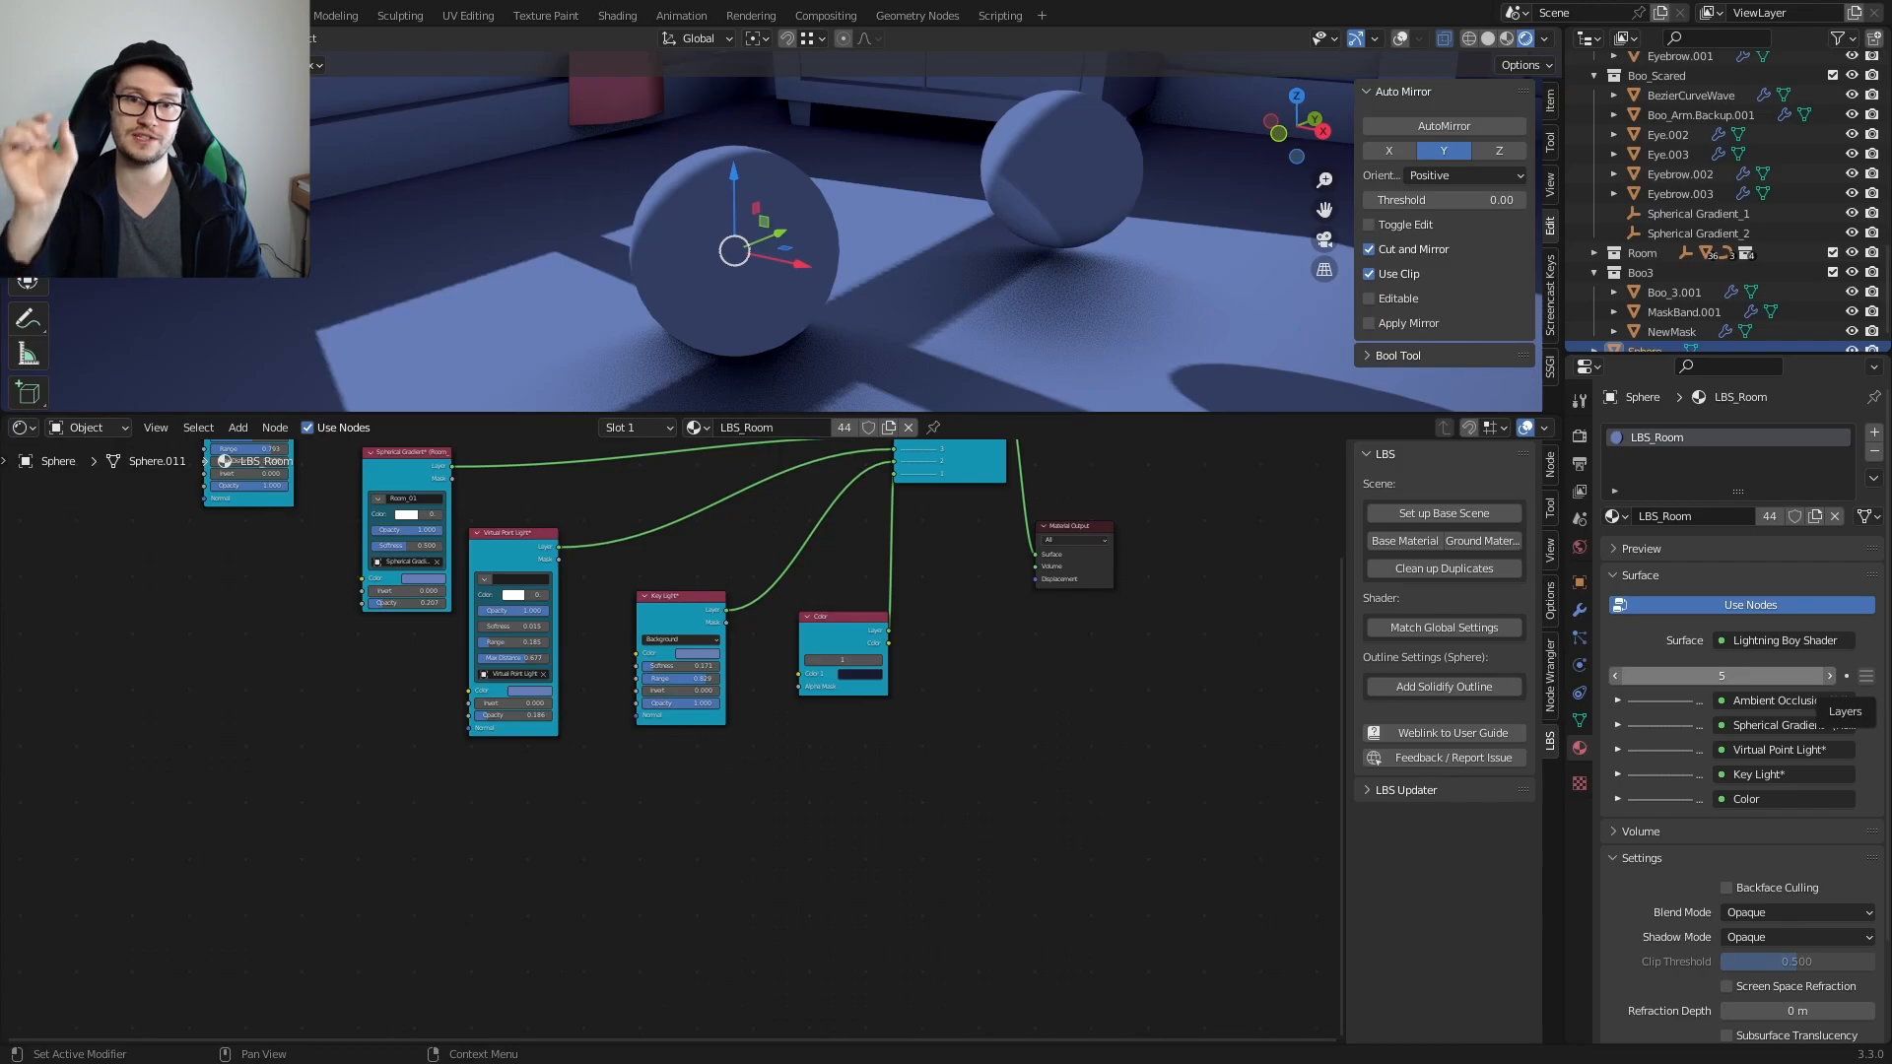
Step: Bring the Palette.jpg image into the LBS_Room nodes and connect its Color output to the Color node's Color 1
drag(1891, 766, 1003, 707)
scroll(906, 773, up, 5)
middle_drag(1187, 671, 1037, 681)
middle_drag(943, 619, 1014, 755)
drag(1084, 858, 598, 916)
mouse_move(790, 755)
mouse_down()
mouse_move(790, 891)
mouse_move(769, 929)
mouse_up()
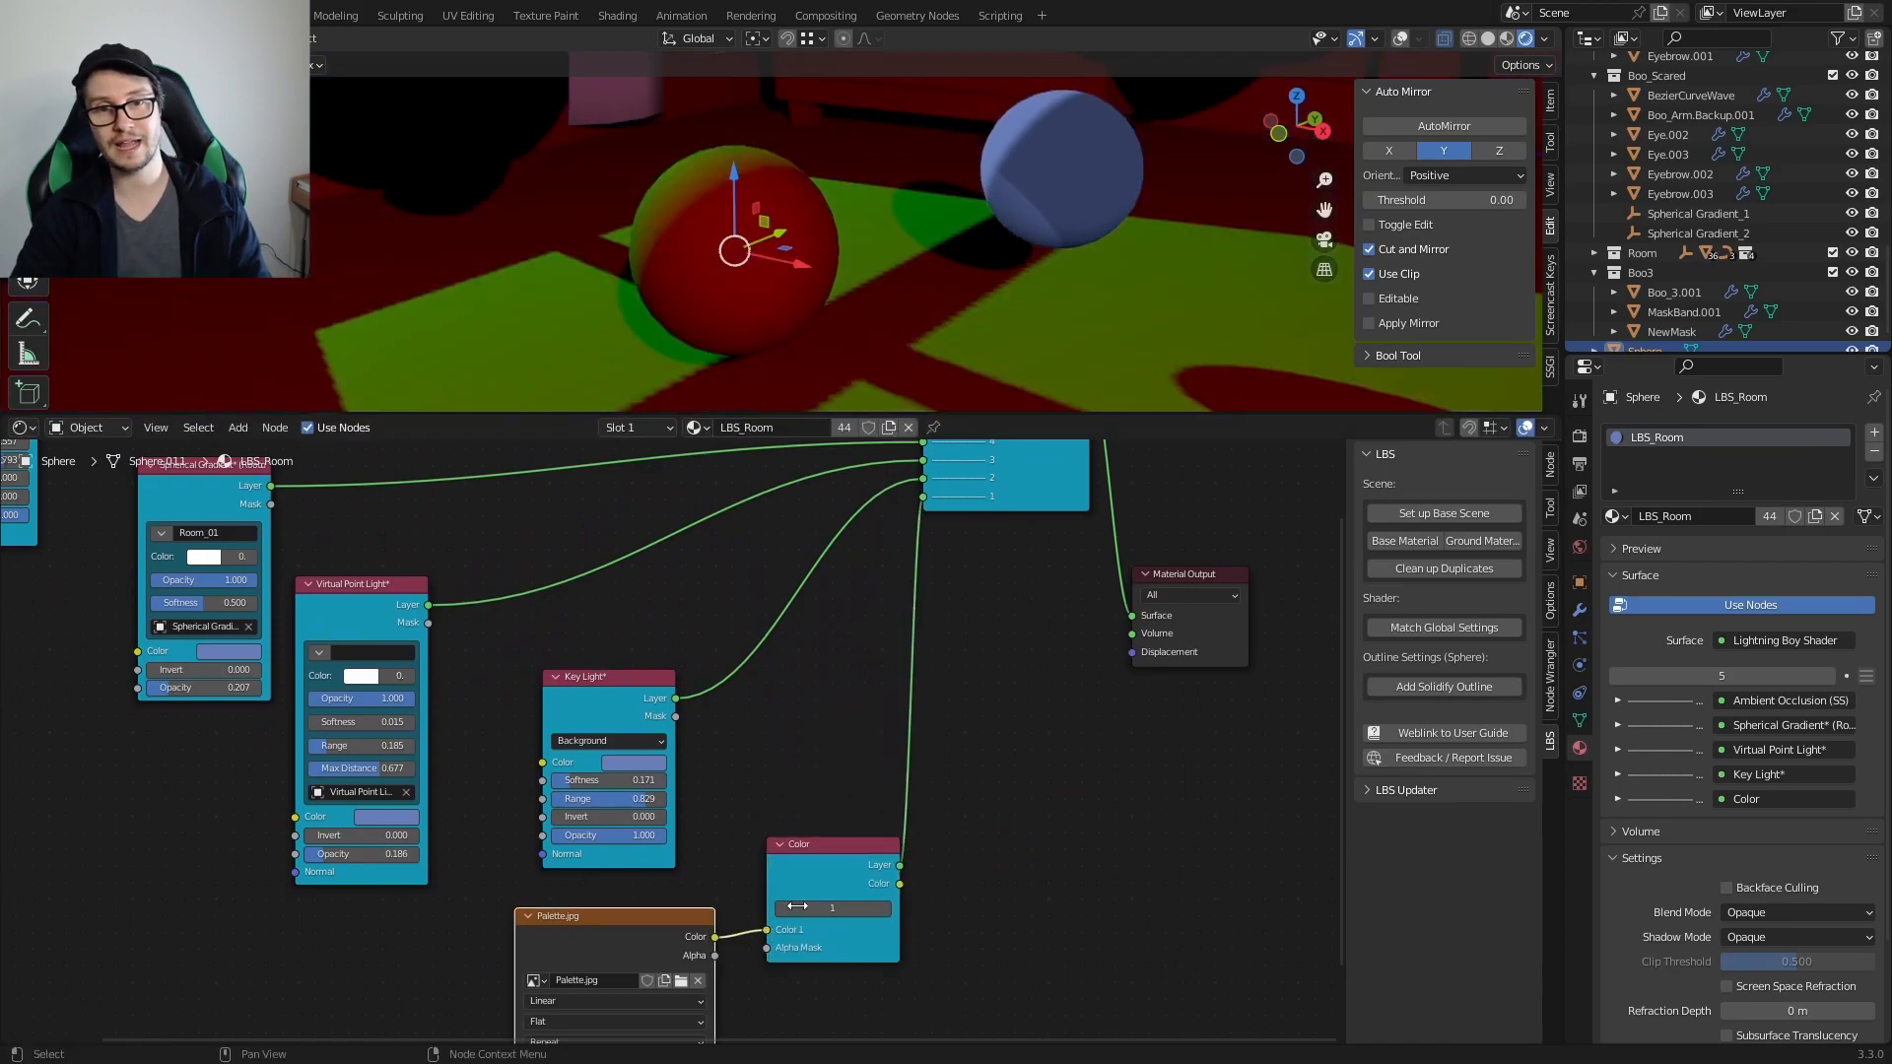
Step: Turn the viewport overlays back on and display the sphere's UVs over Palette.jpg in the UV Editor, in Edit Mode
scroll(986, 276, down, 6)
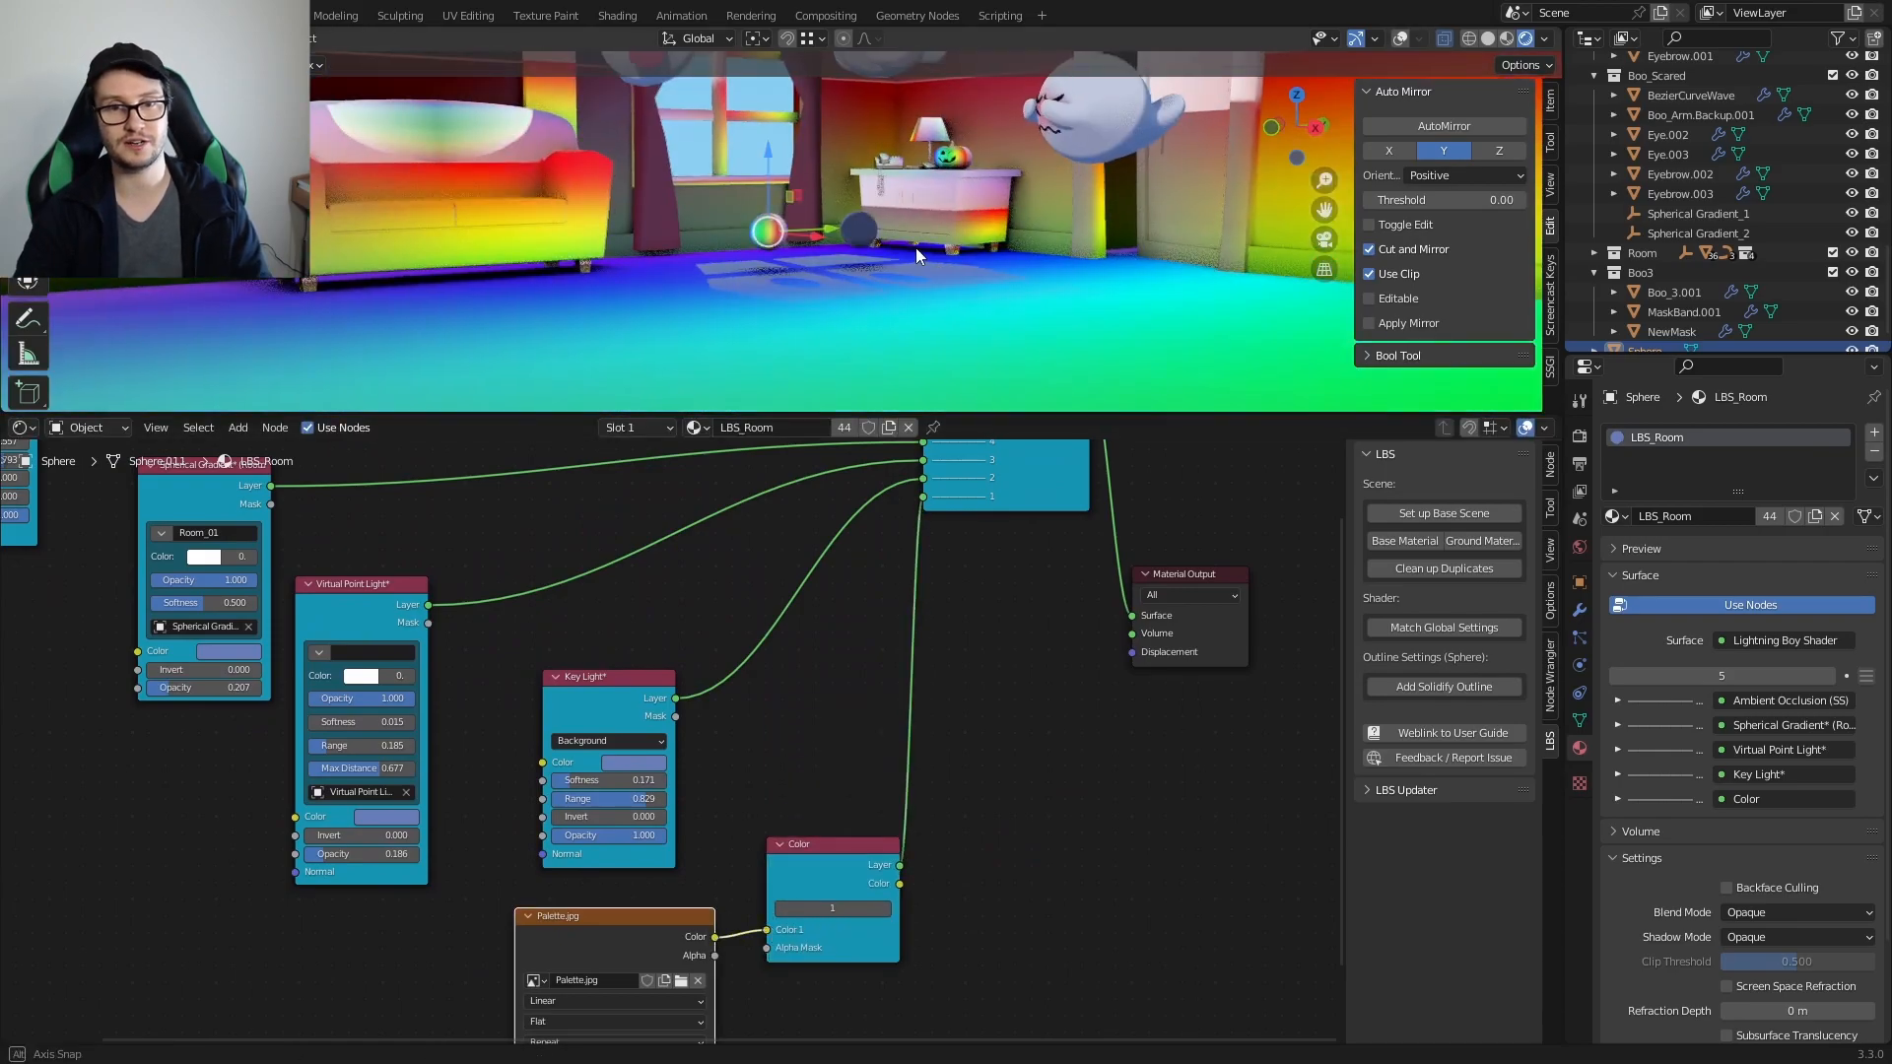
middle_drag(891, 339, 832, 329)
scroll(889, 235, up, 4)
scroll(841, 254, up, 2)
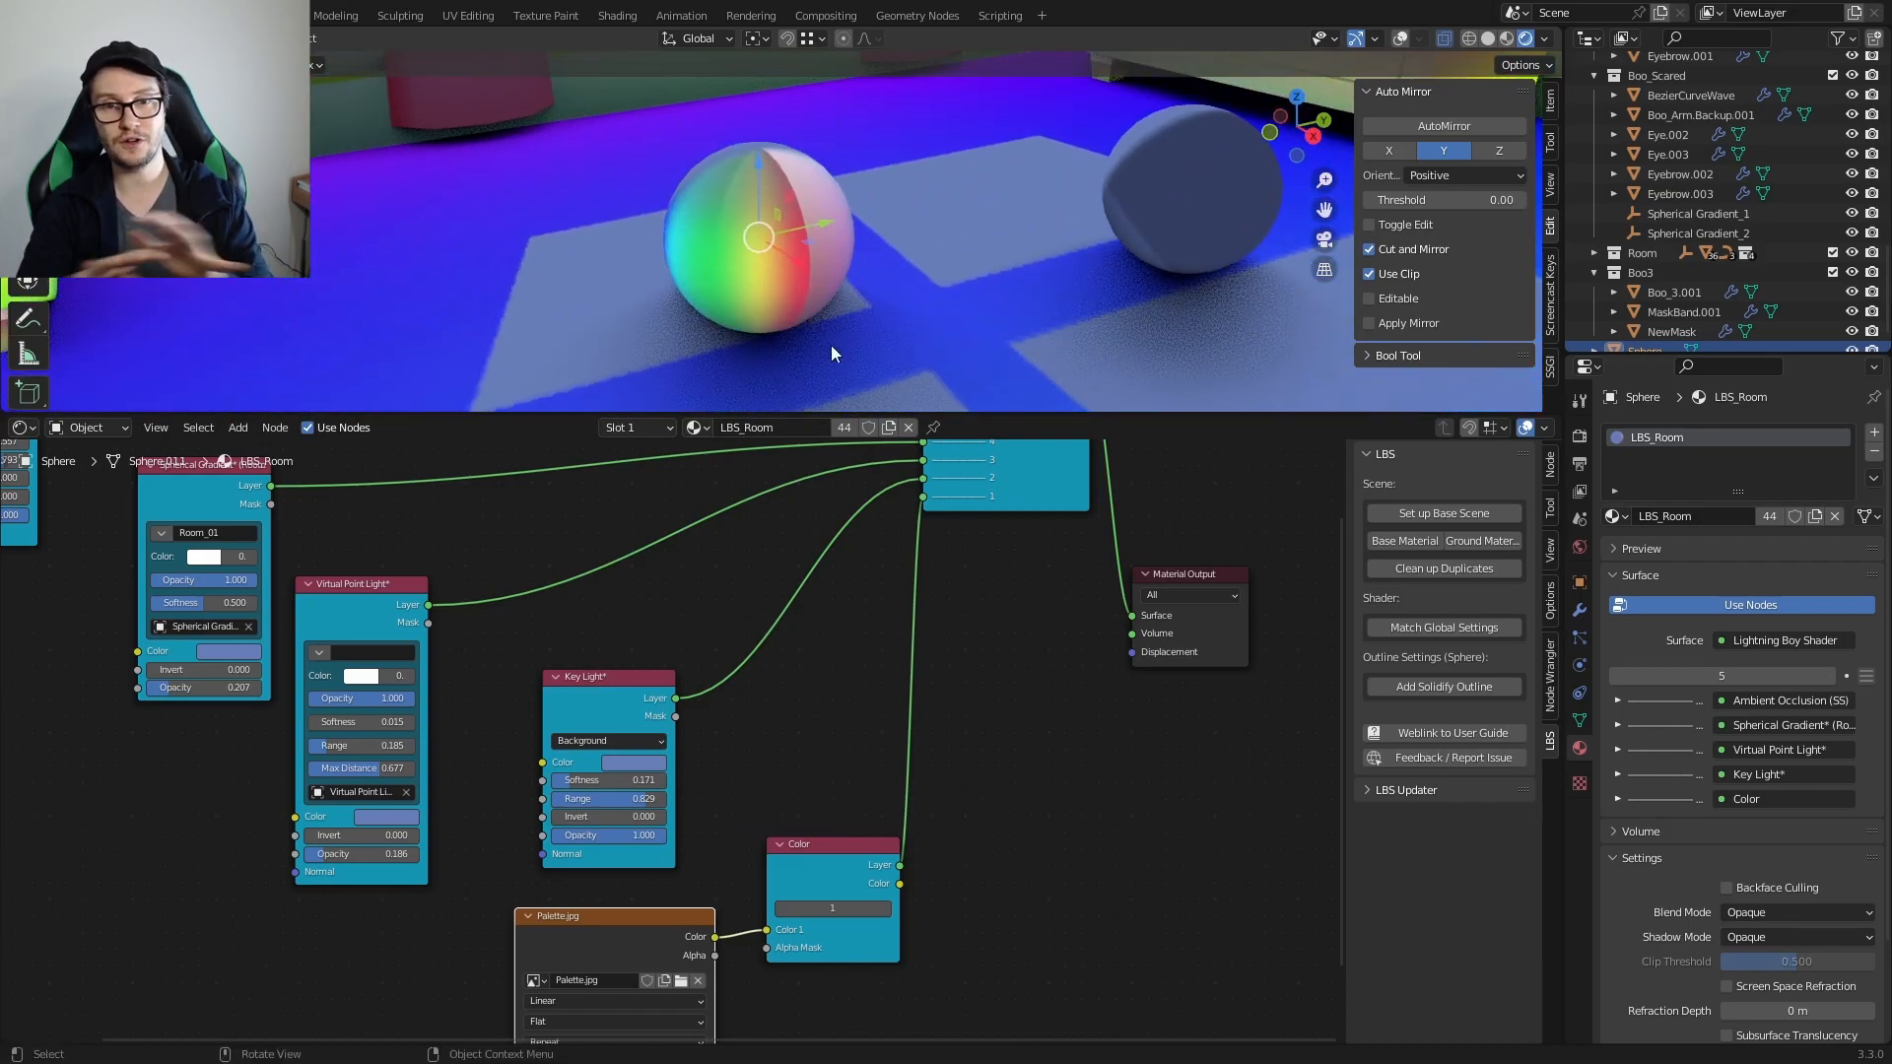
click(1399, 41)
click(22, 428)
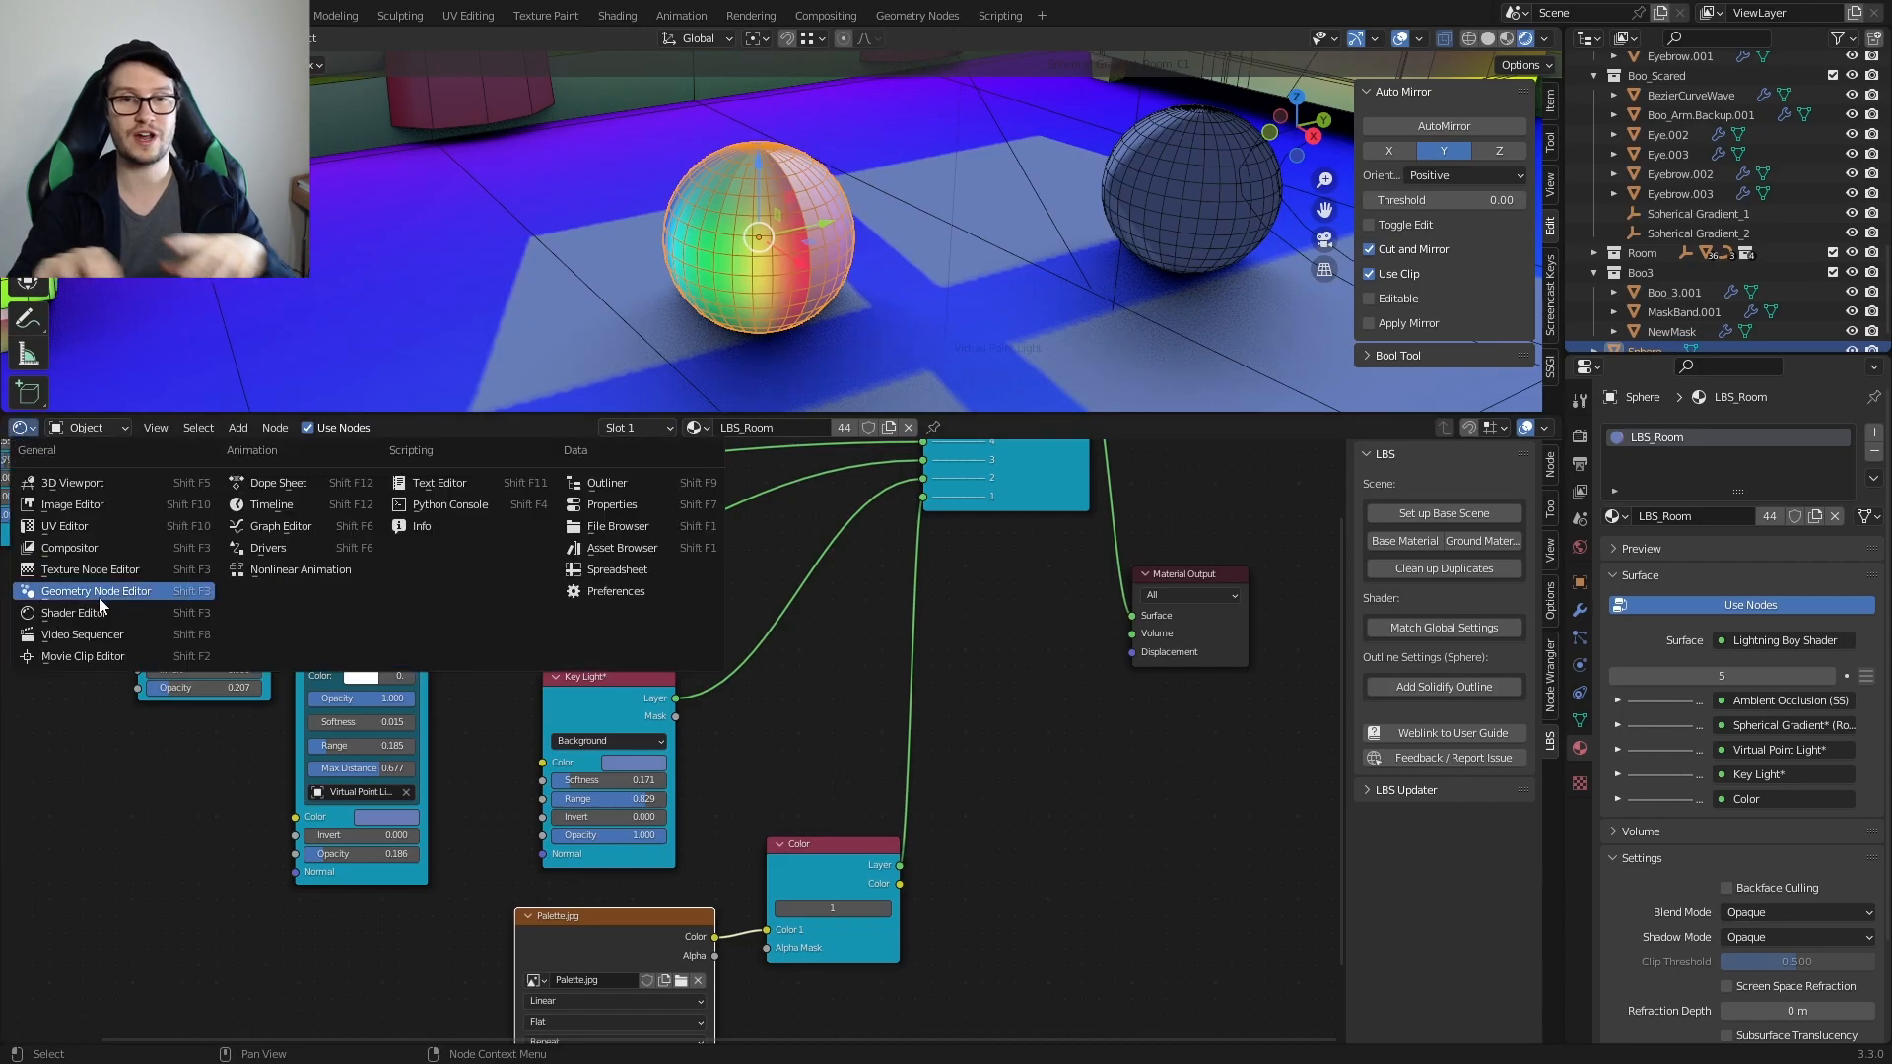
click(89, 526)
key(Tab)
scroll(841, 770, down, 5)
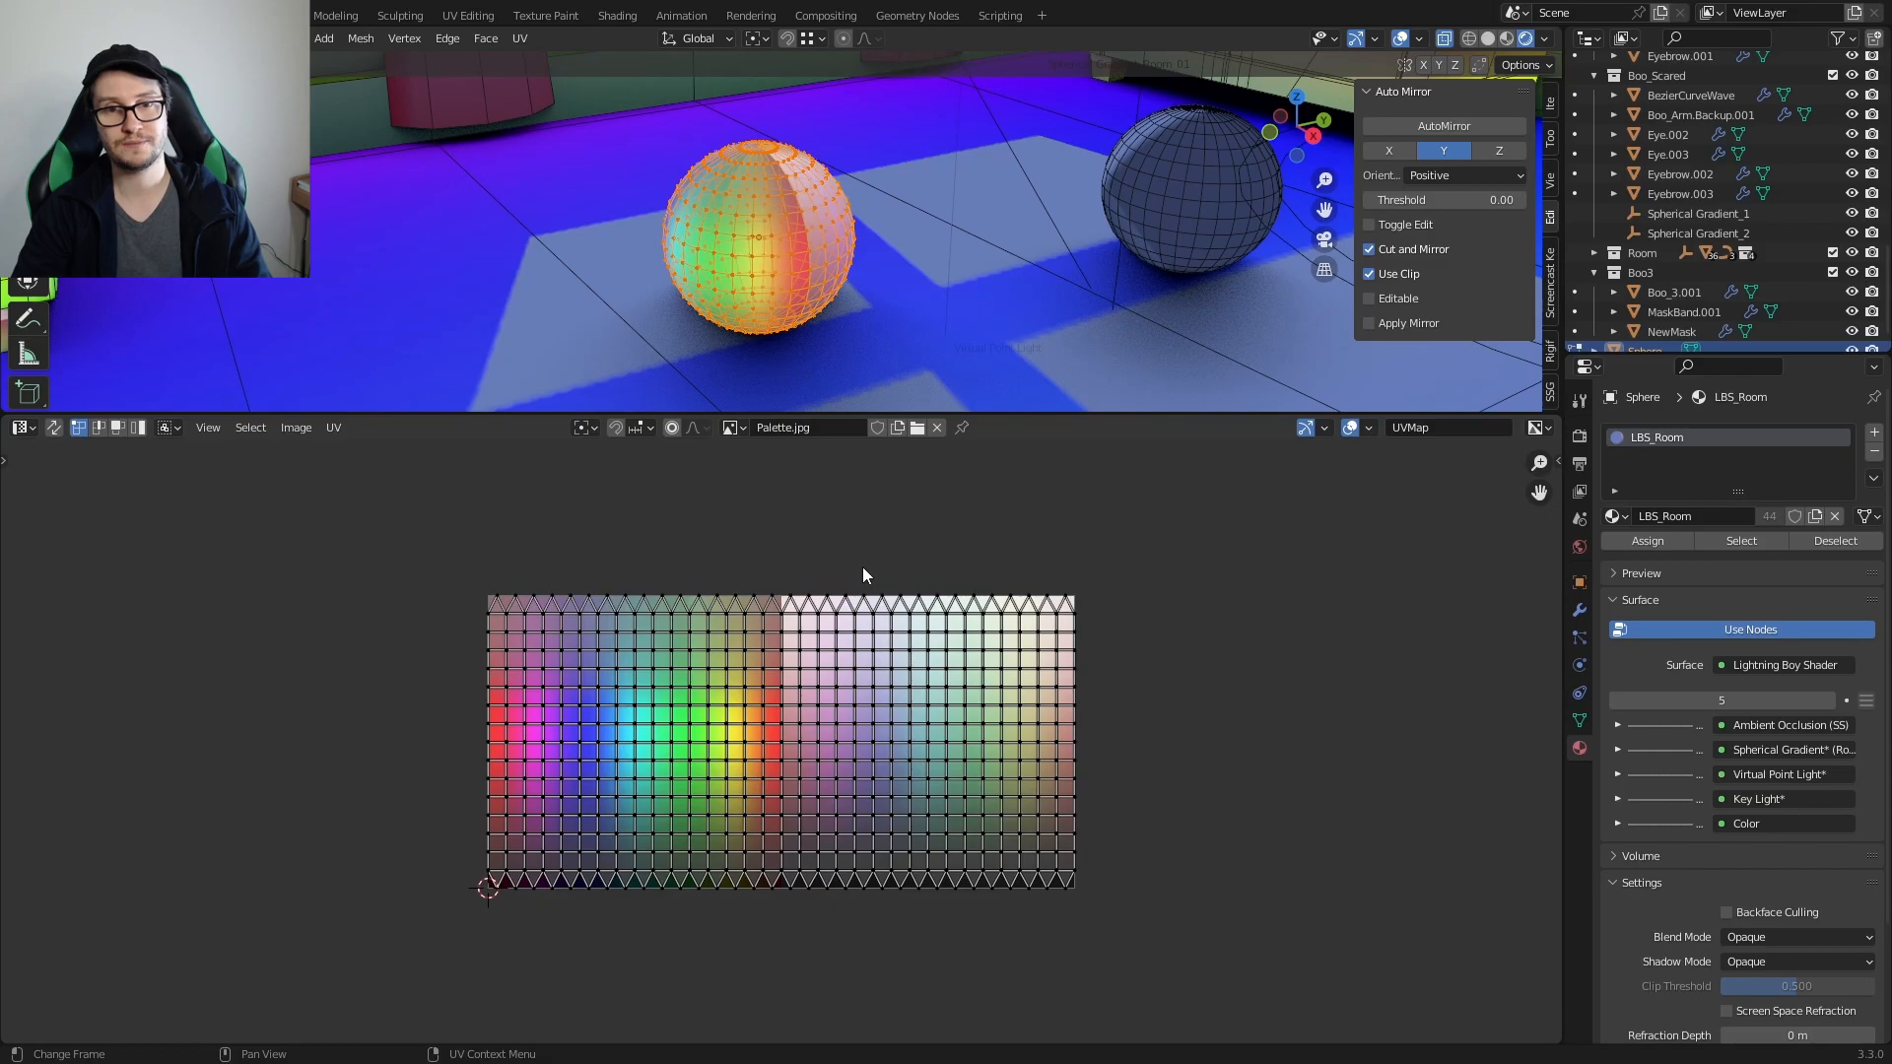
Step: Shrink all of the sphere's UVs to a tiny spot and move them onto the palette's muted dark blue area
mouse_move(924, 188)
middle_down()
mouse_move(803, 193)
mouse_move(902, 185)
middle_up()
drag(354, 524, 1249, 973)
key(s)
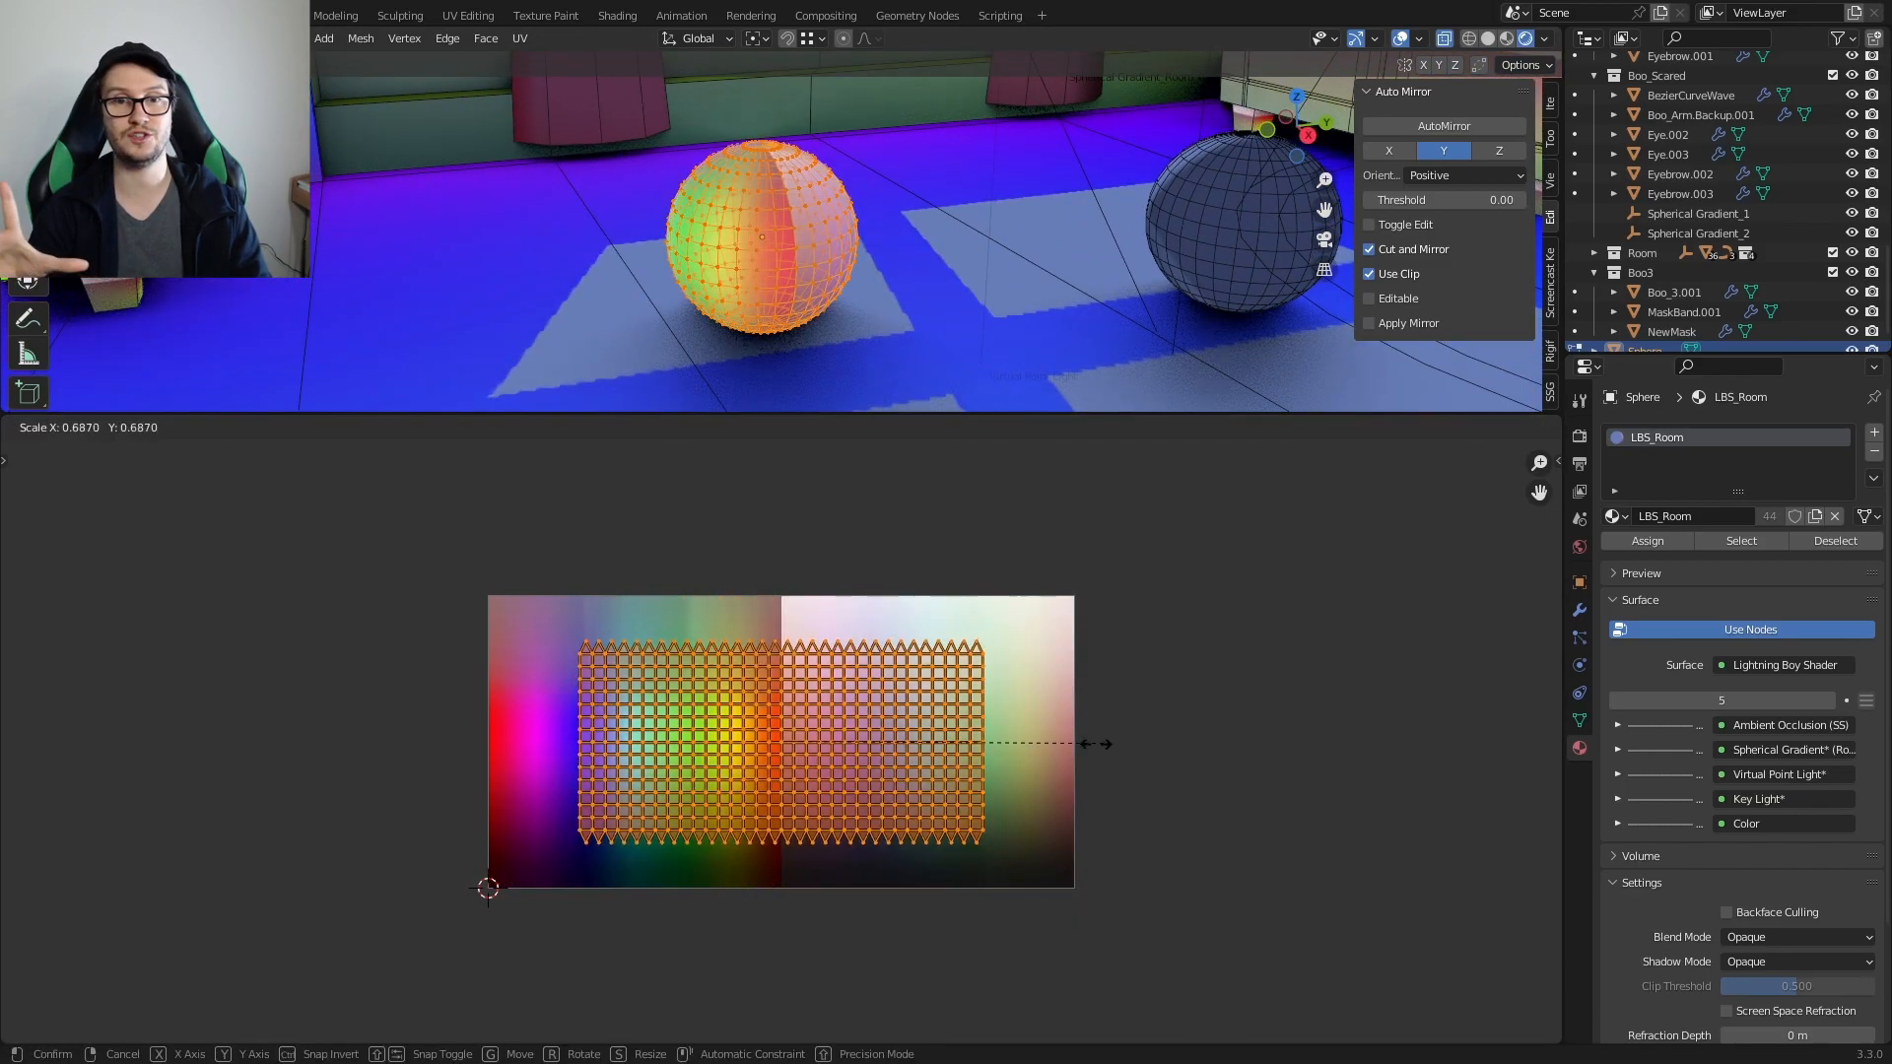
click(786, 746)
scroll(820, 754, up, 6)
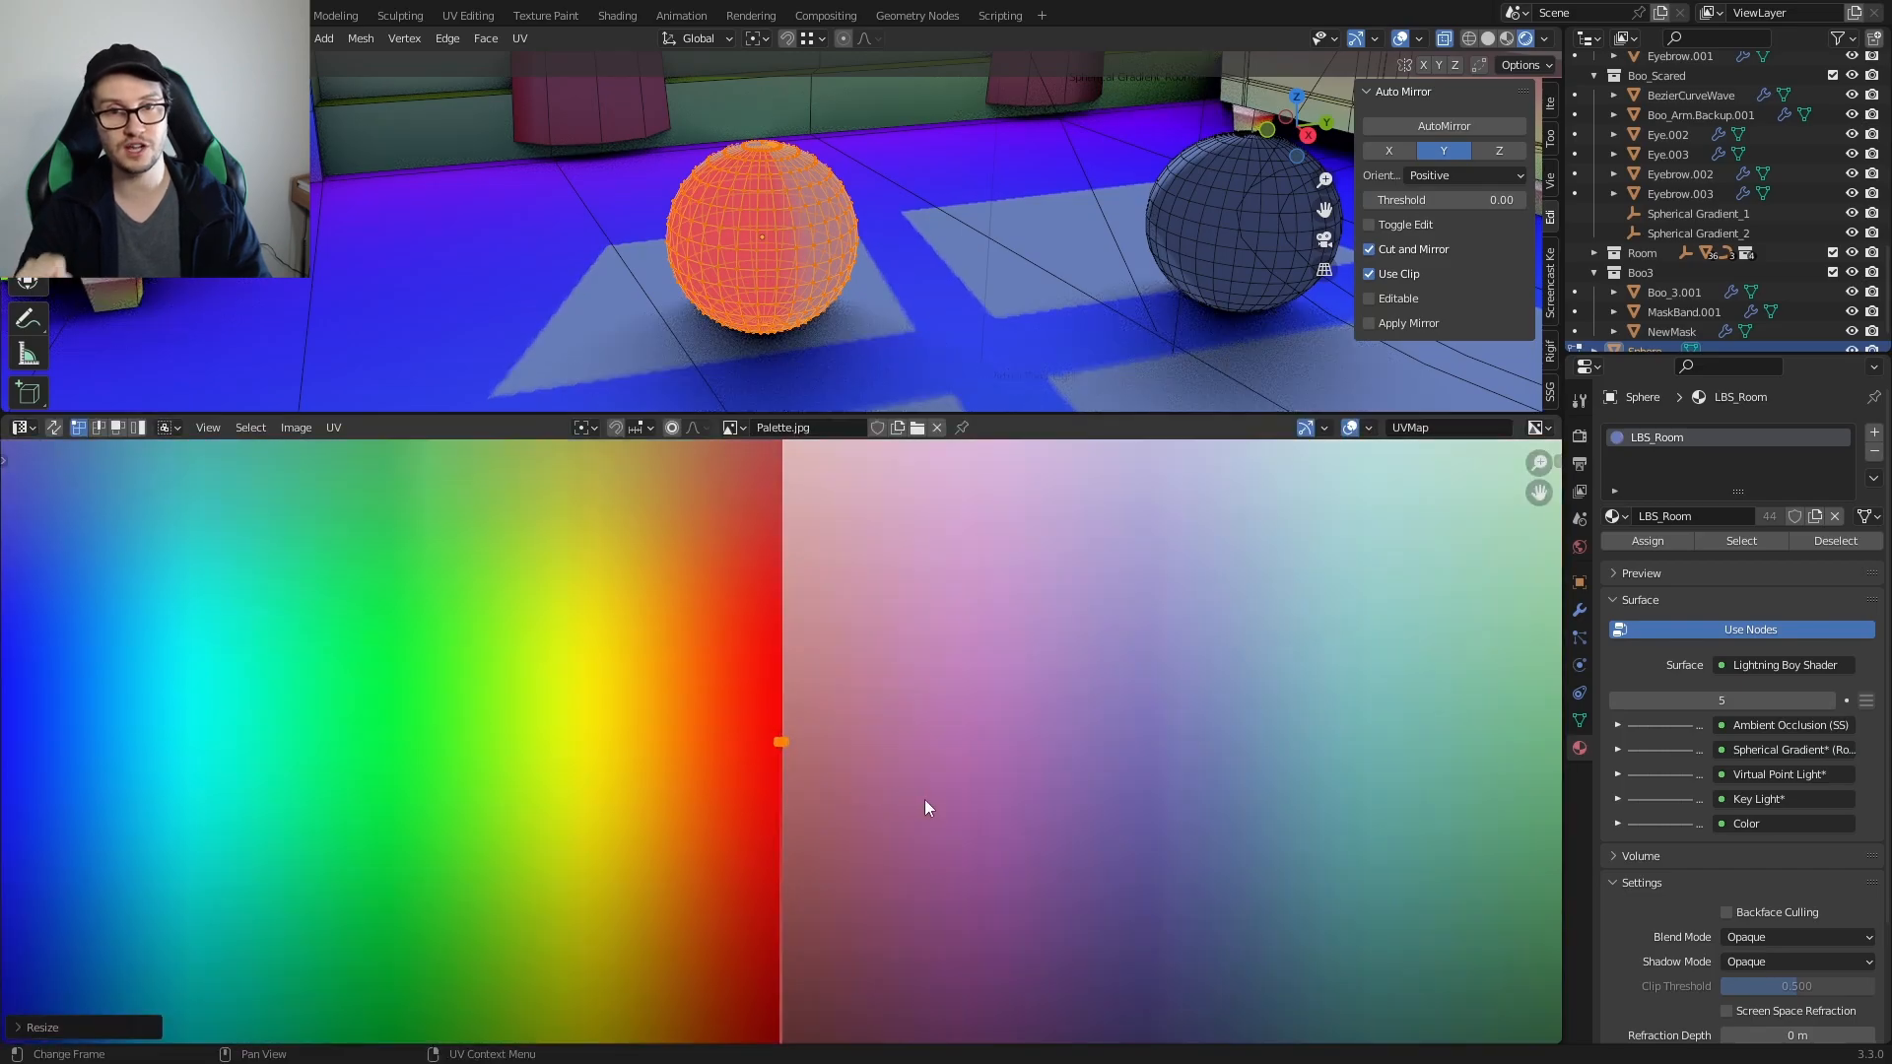
key(g)
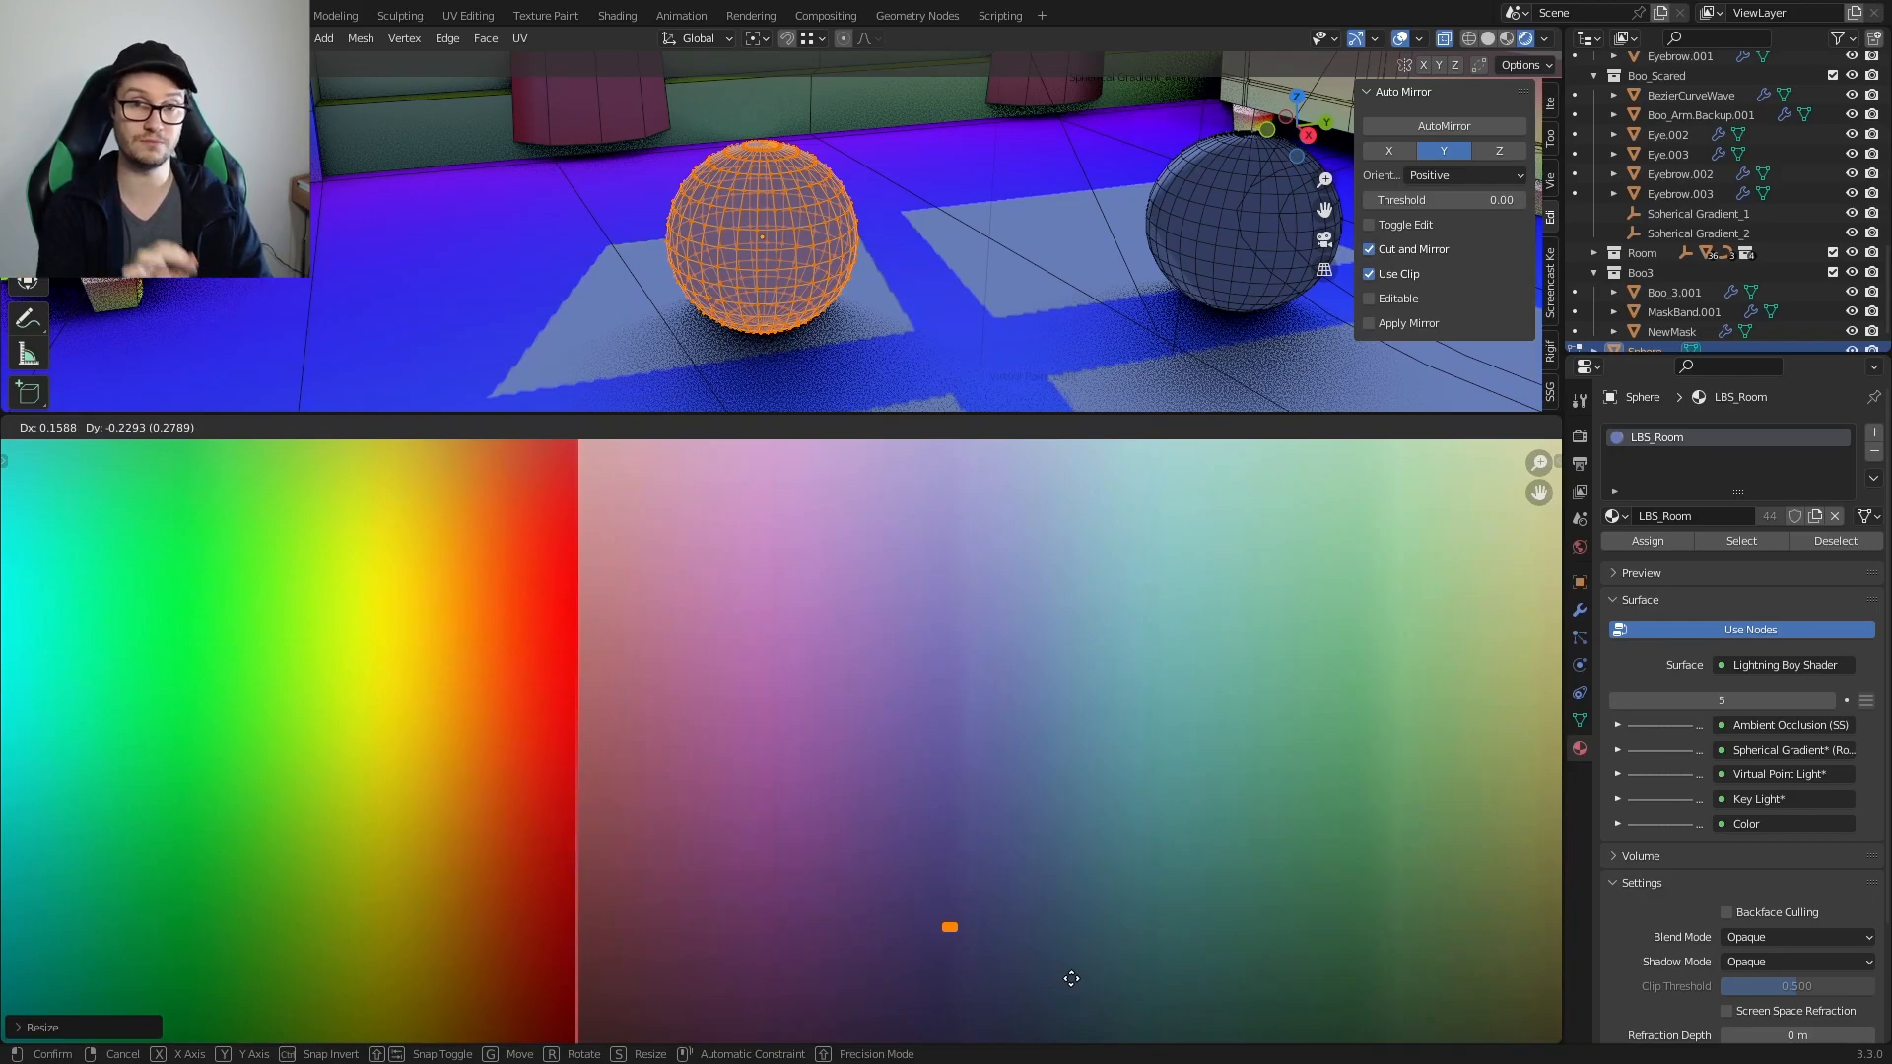
click(1072, 978)
key(Tab)
Step: Switch back to the Shader Editor and move the Palette.jpg node farther away from the Color node
middle_drag(978, 363, 854, 331)
click(24, 428)
click(73, 645)
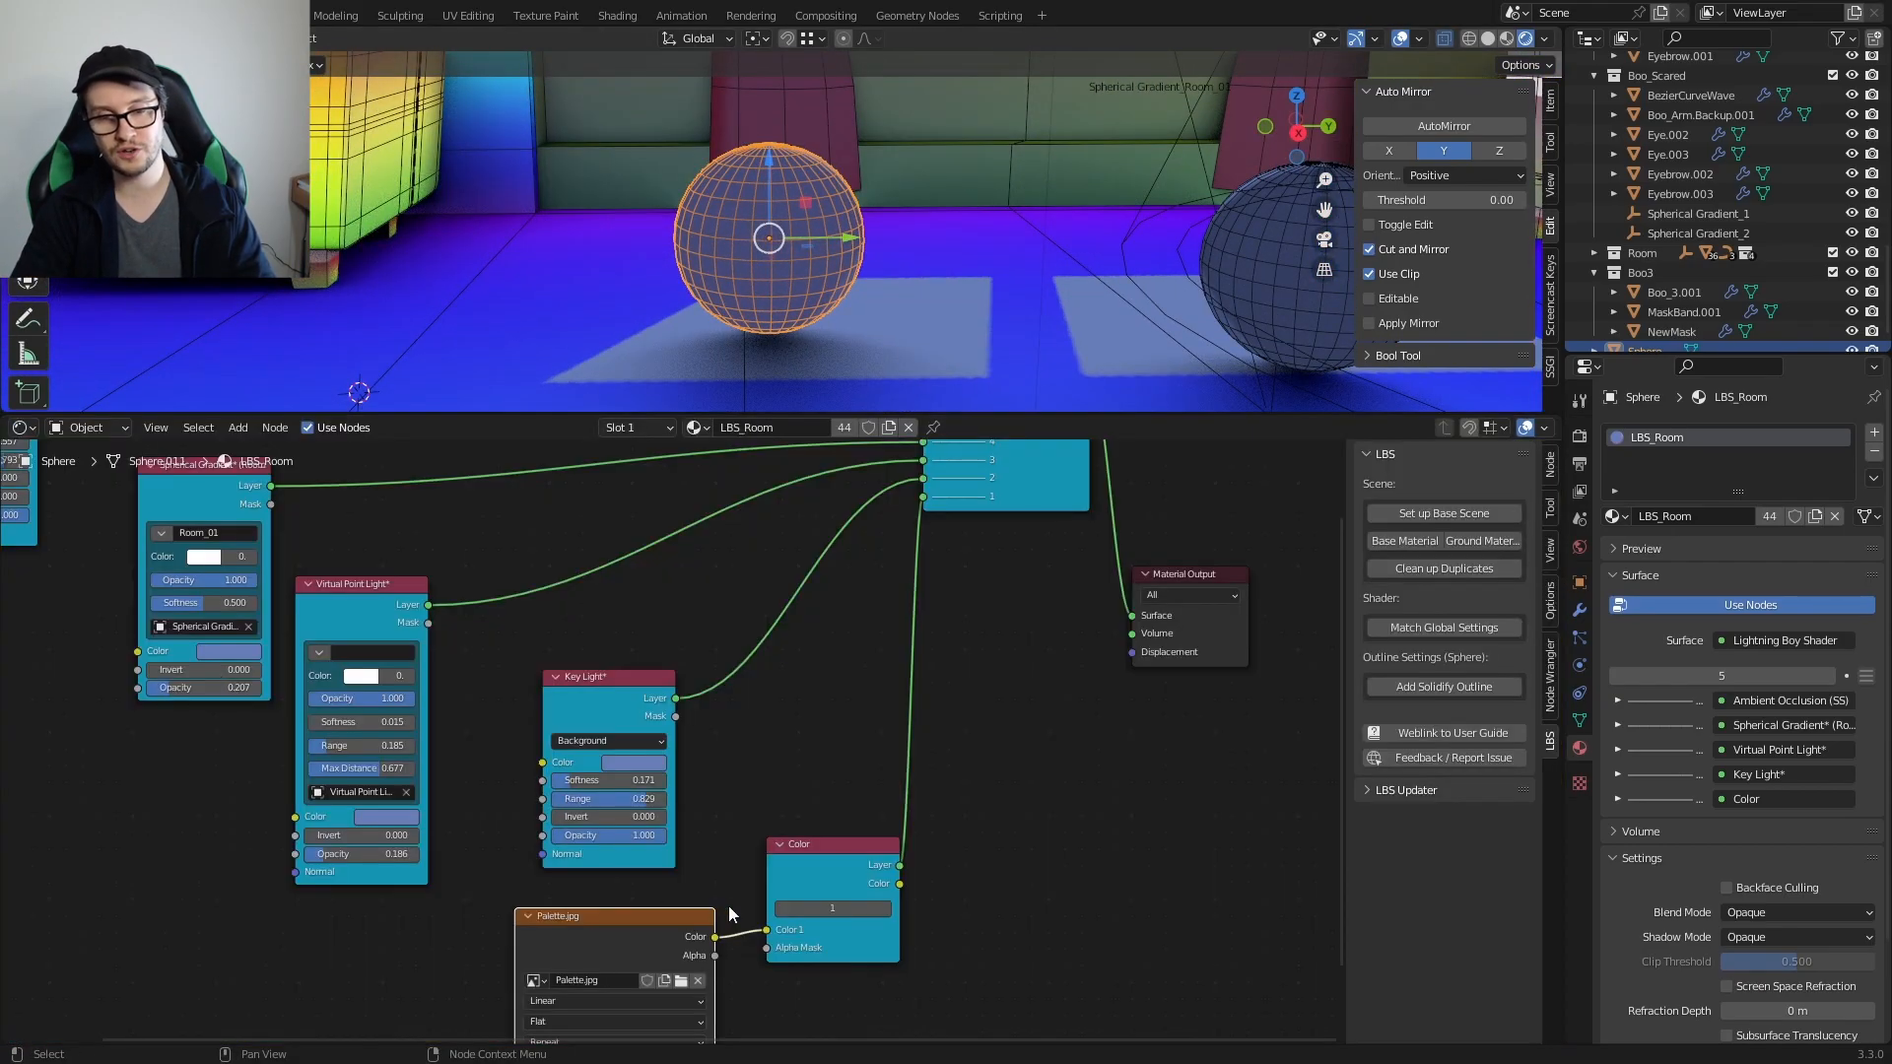
scroll(780, 897, down, 1)
middle_drag(804, 712, 790, 807)
scroll(730, 904, up, 3)
middle_drag(730, 904, 846, 765)
drag(680, 918, 459, 928)
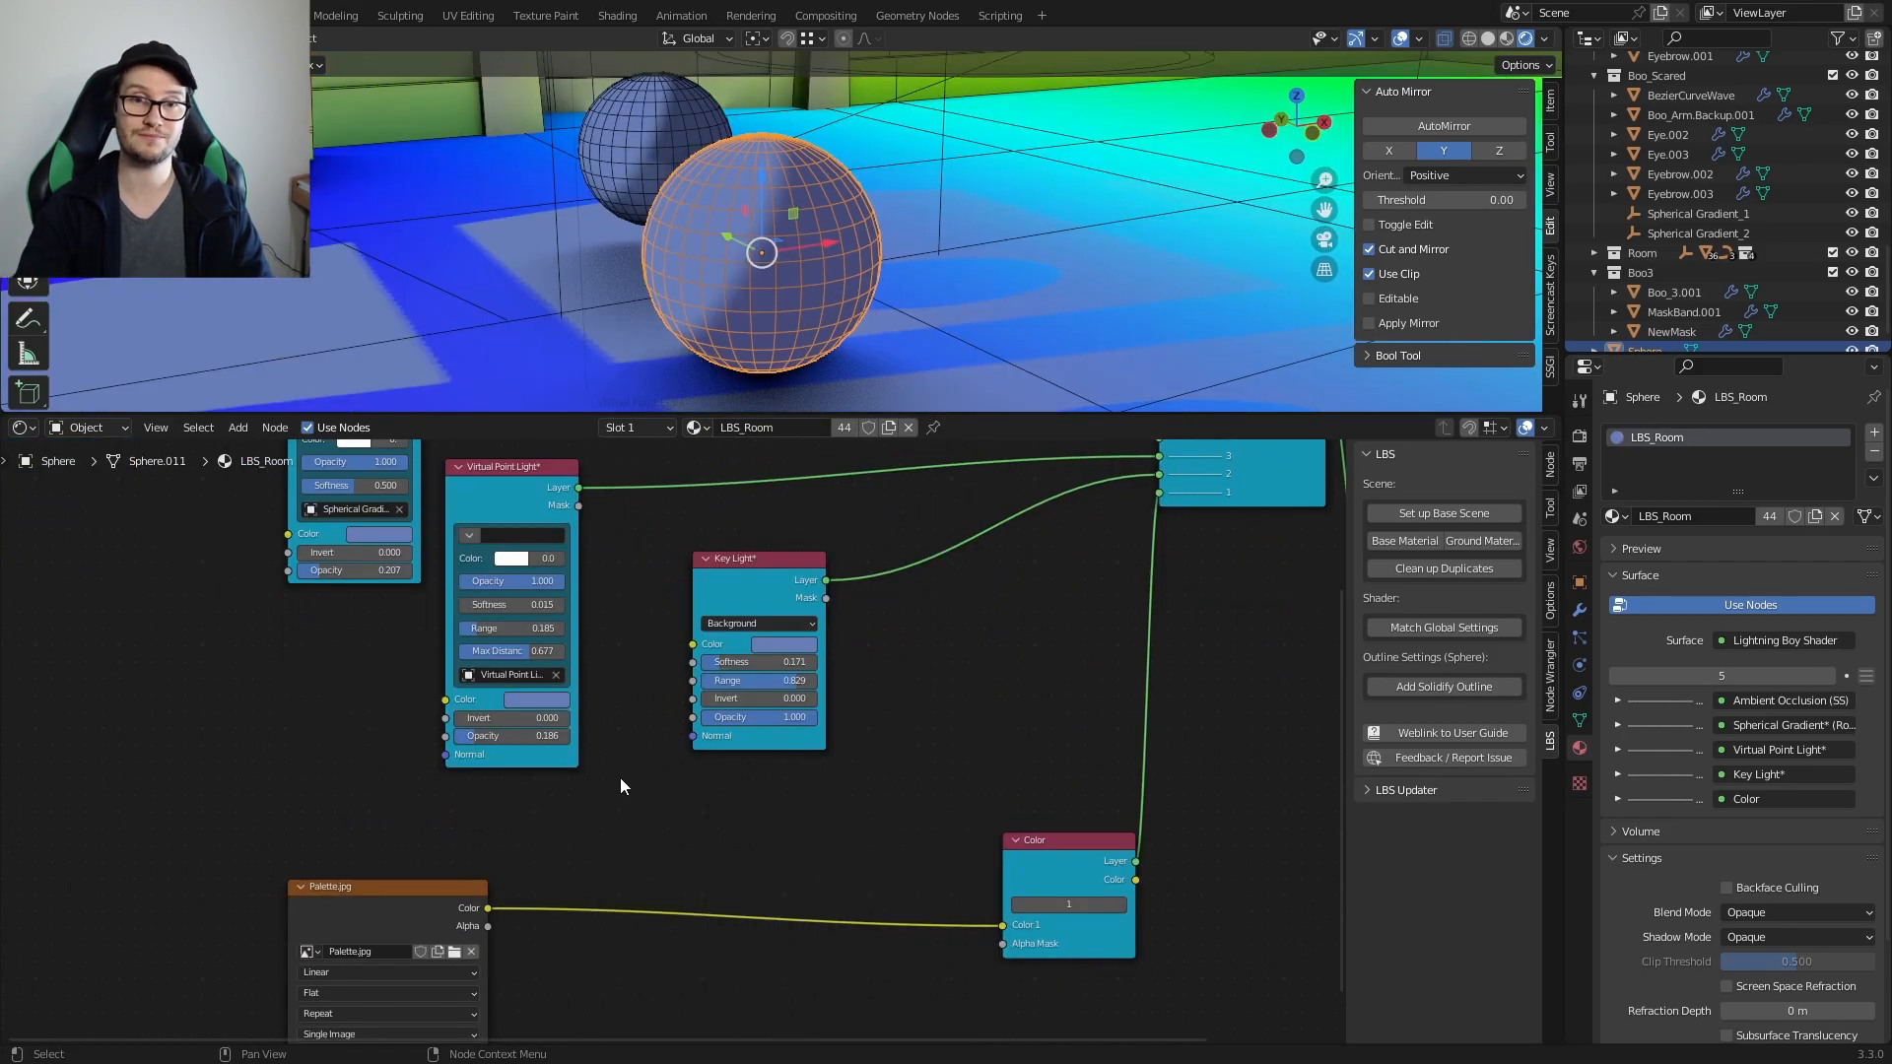
Step: Add a Layer Adjustment node between Palette.jpg and the Color node, feeding the palette color into its layer input
key(shift+a)
mouse_move(581, 1005)
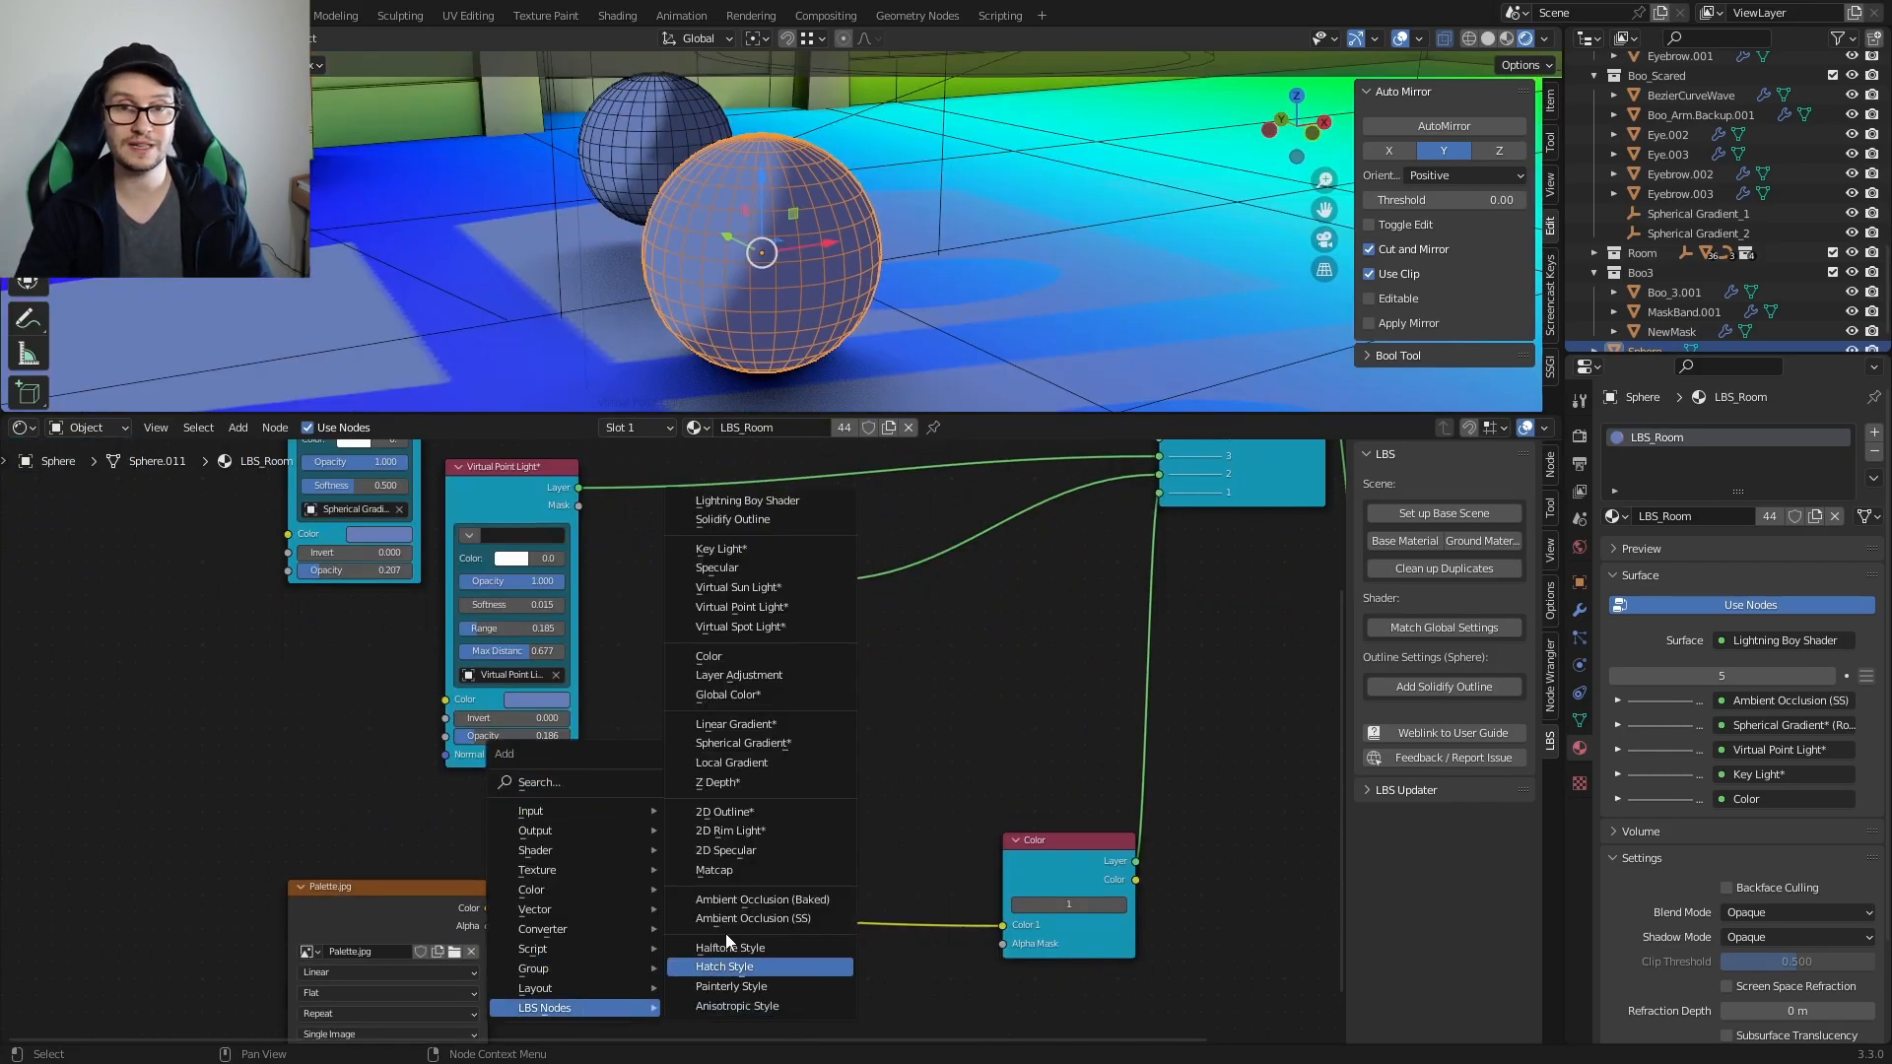
click(790, 682)
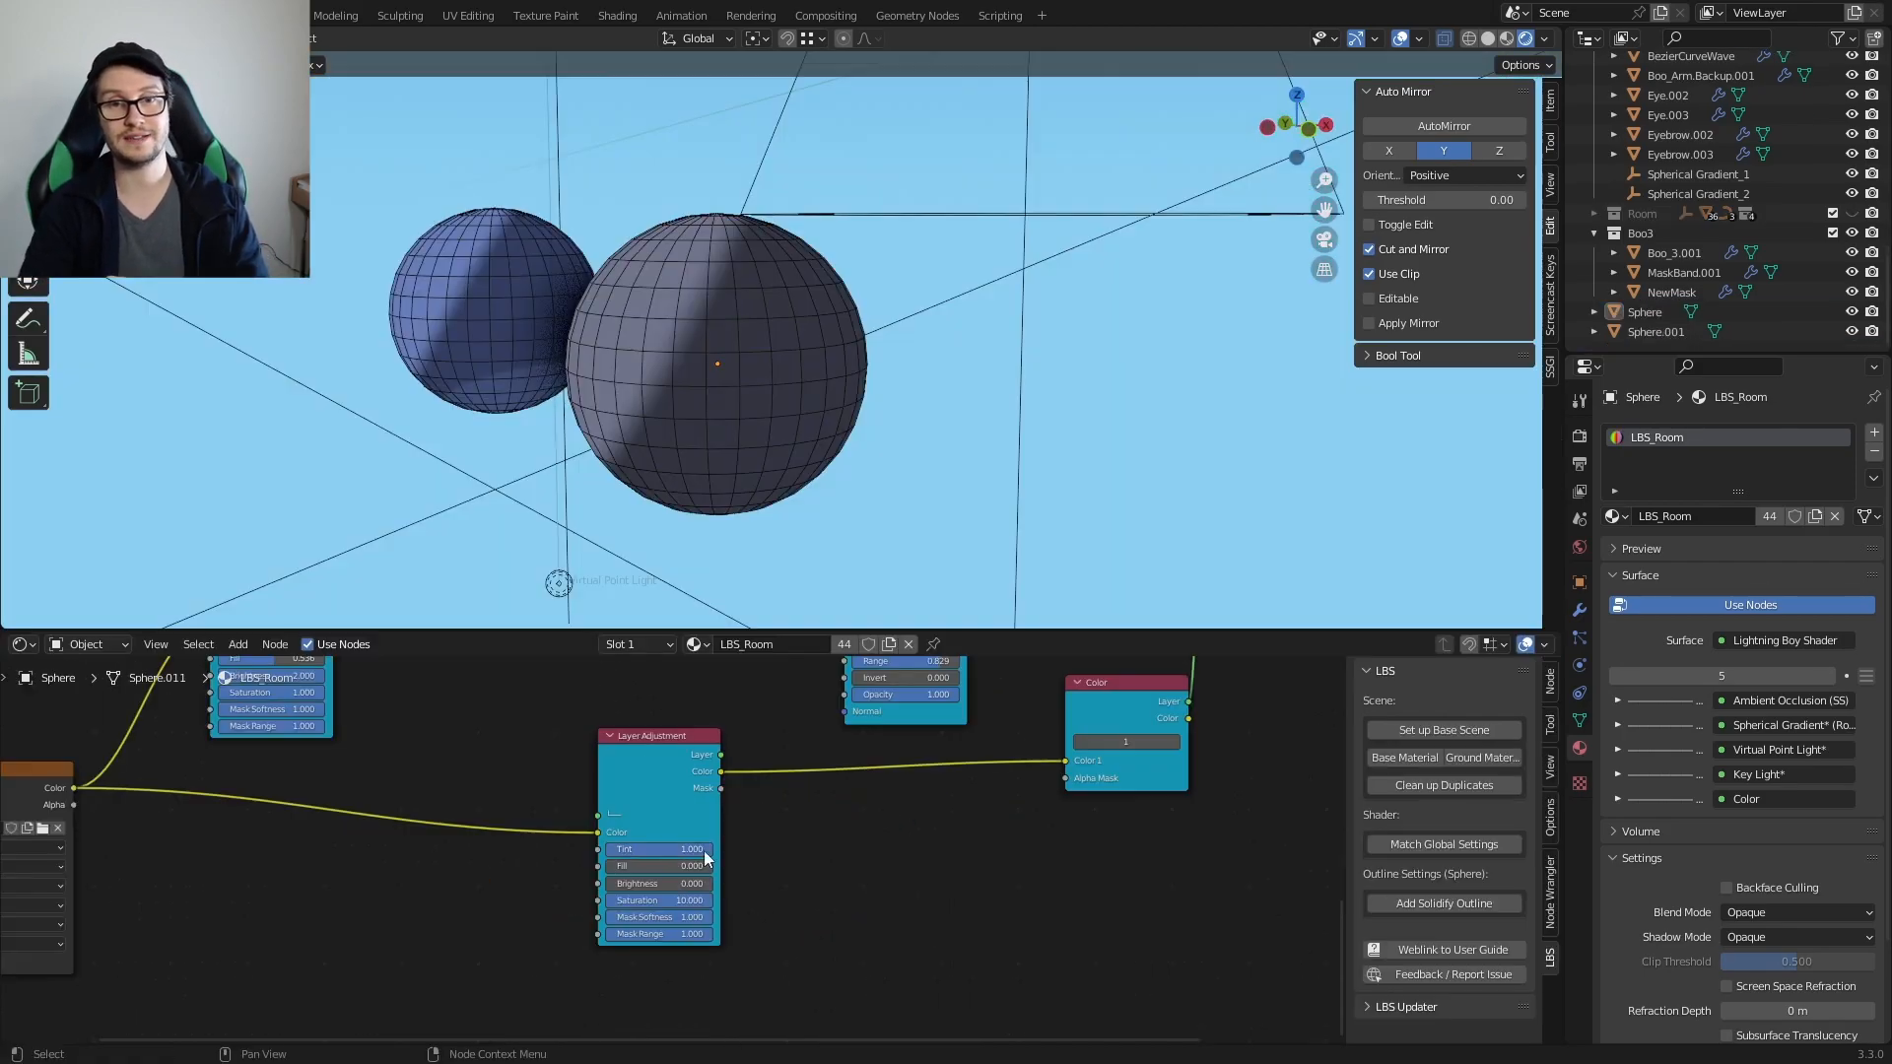
drag(203, 860, 940, 925)
middle_drag(940, 924, 880, 918)
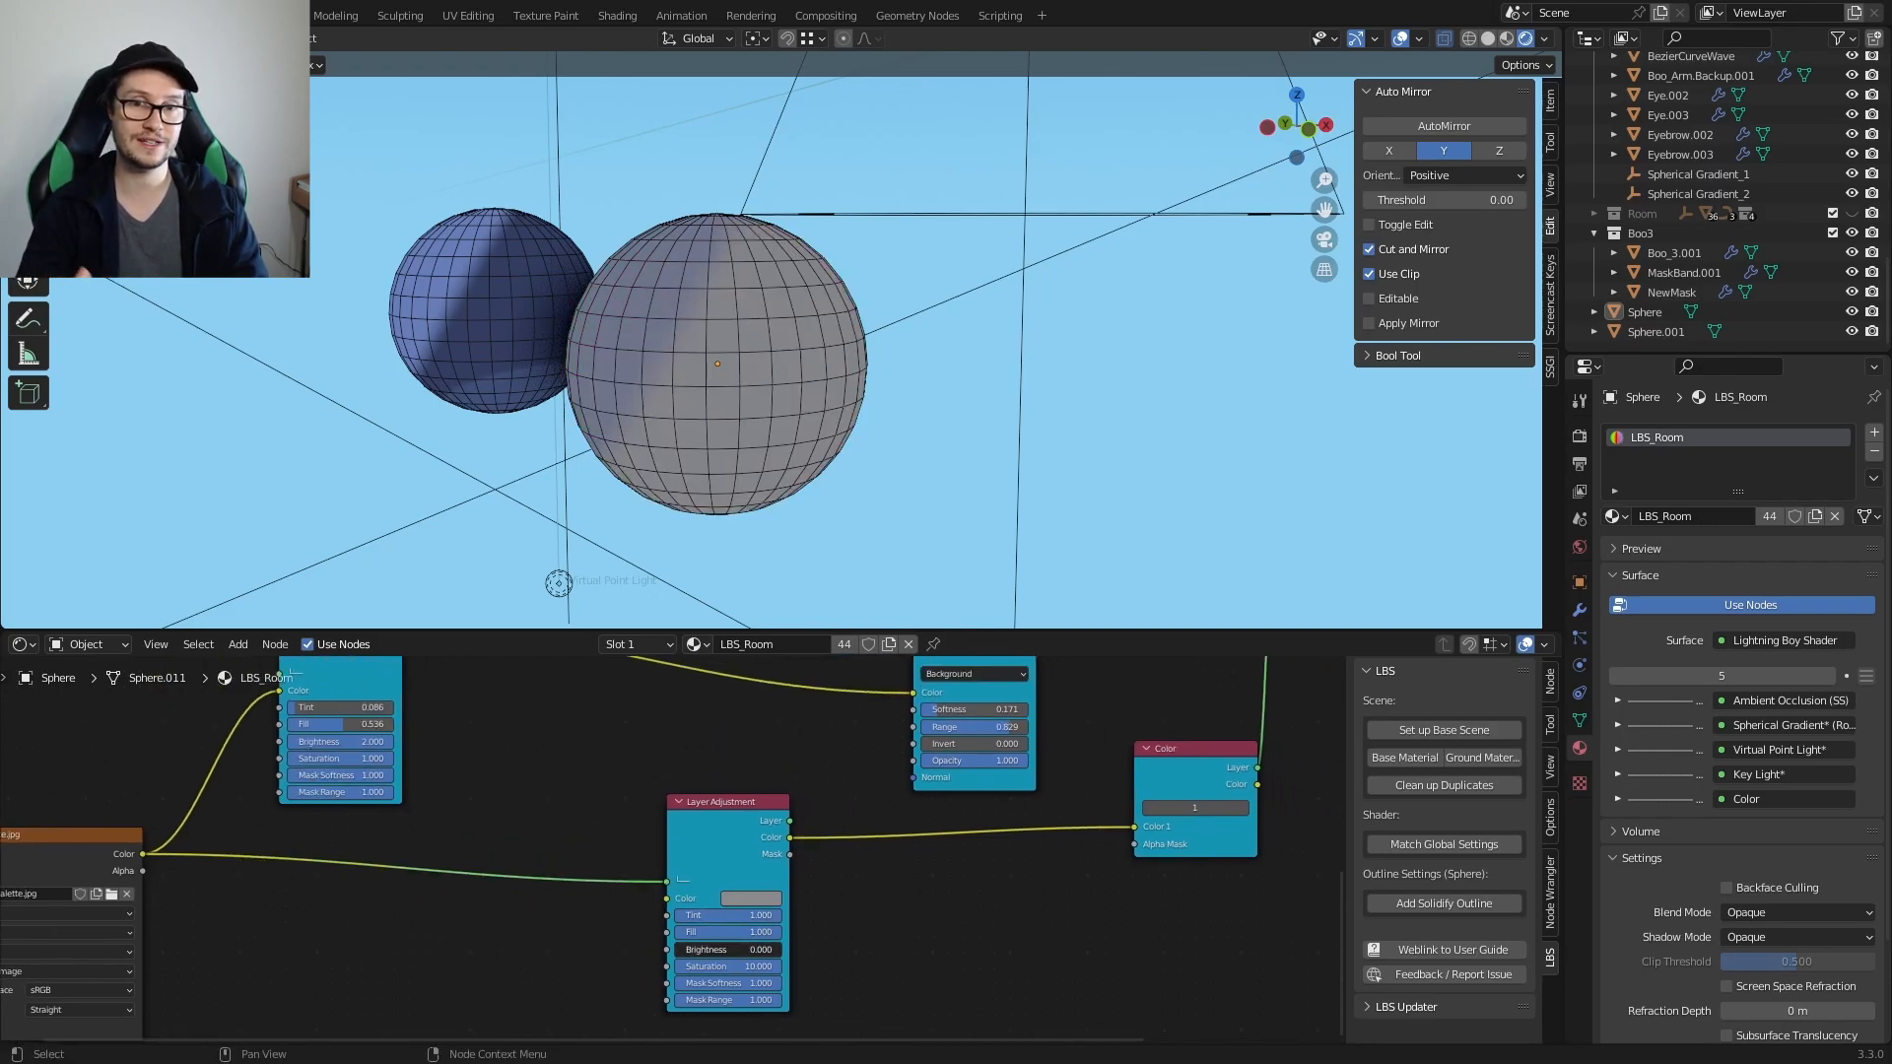
Step: Reset the Layer Adjustment node's Tint and Fill to 0 and adjust its Brightness to about 0.52
key(BackSpace)
key(BackSpace)
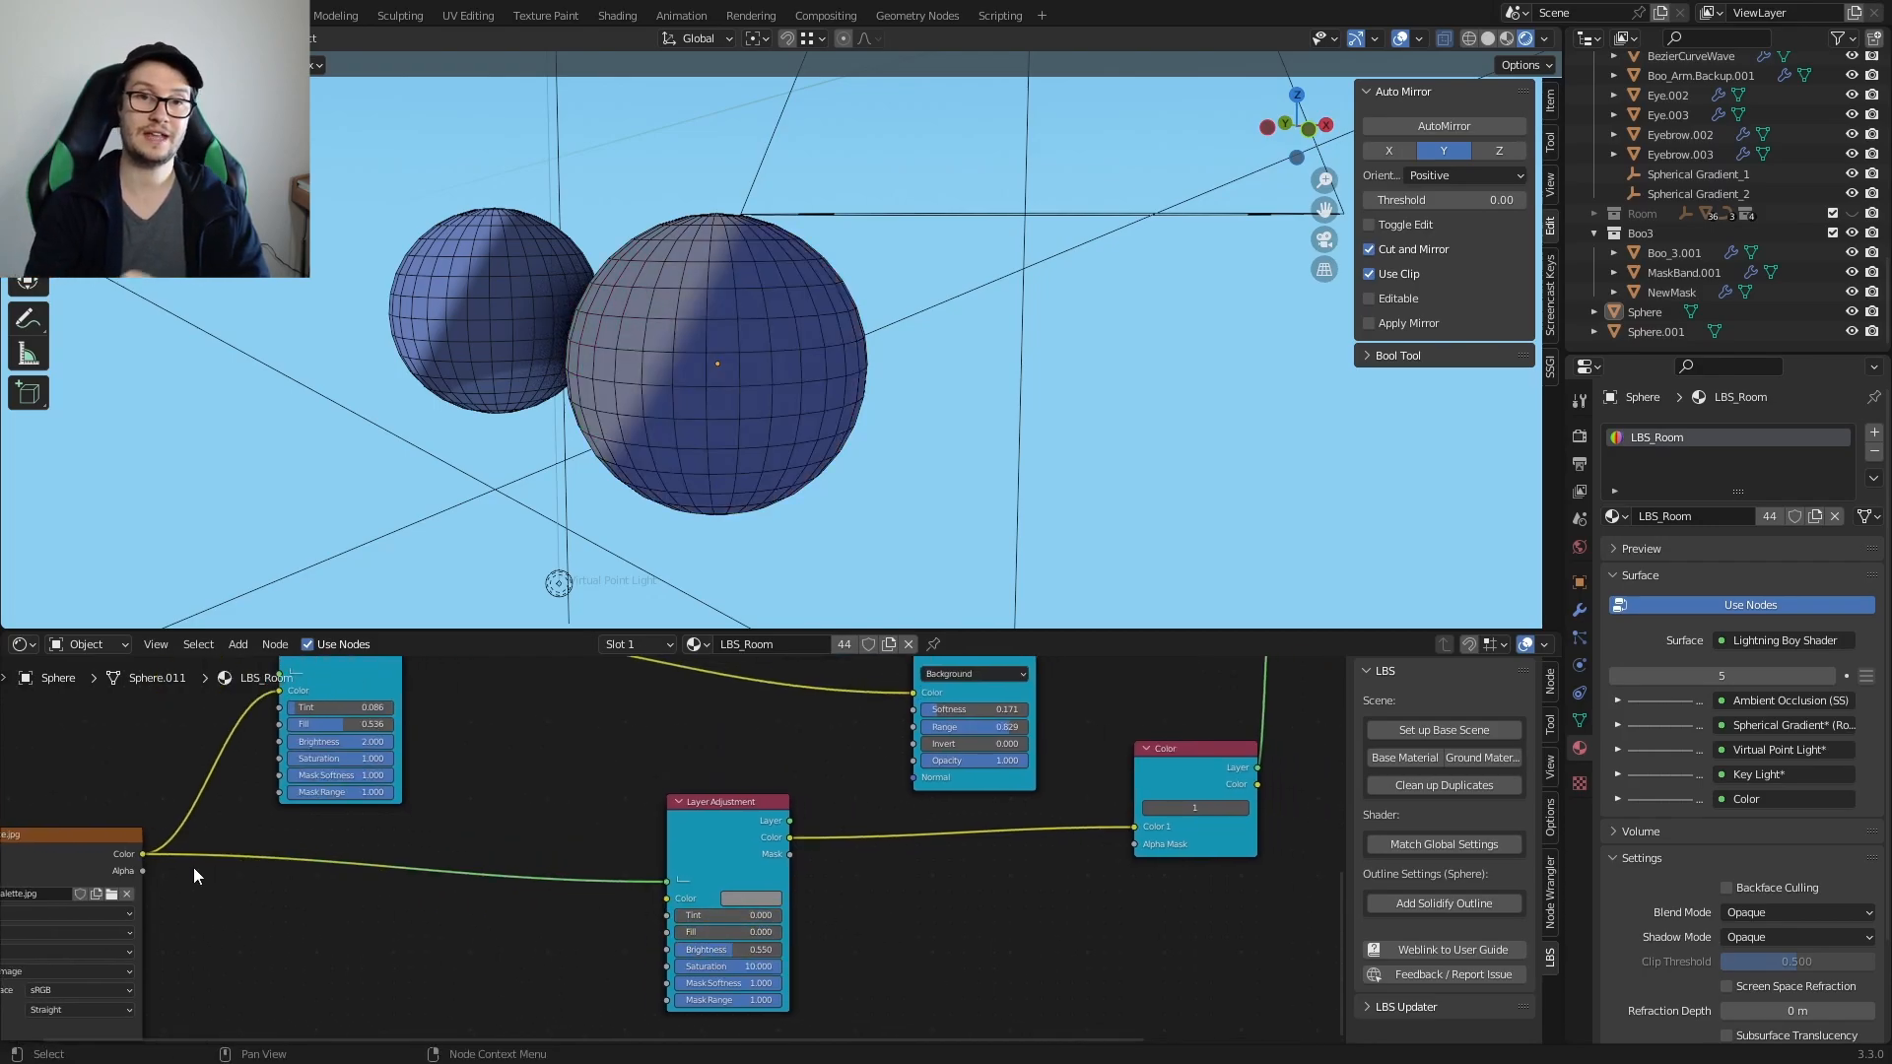
drag(729, 949, 734, 949)
scroll(838, 984, up, 2)
middle_drag(838, 984, 961, 904)
drag(867, 875, 804, 875)
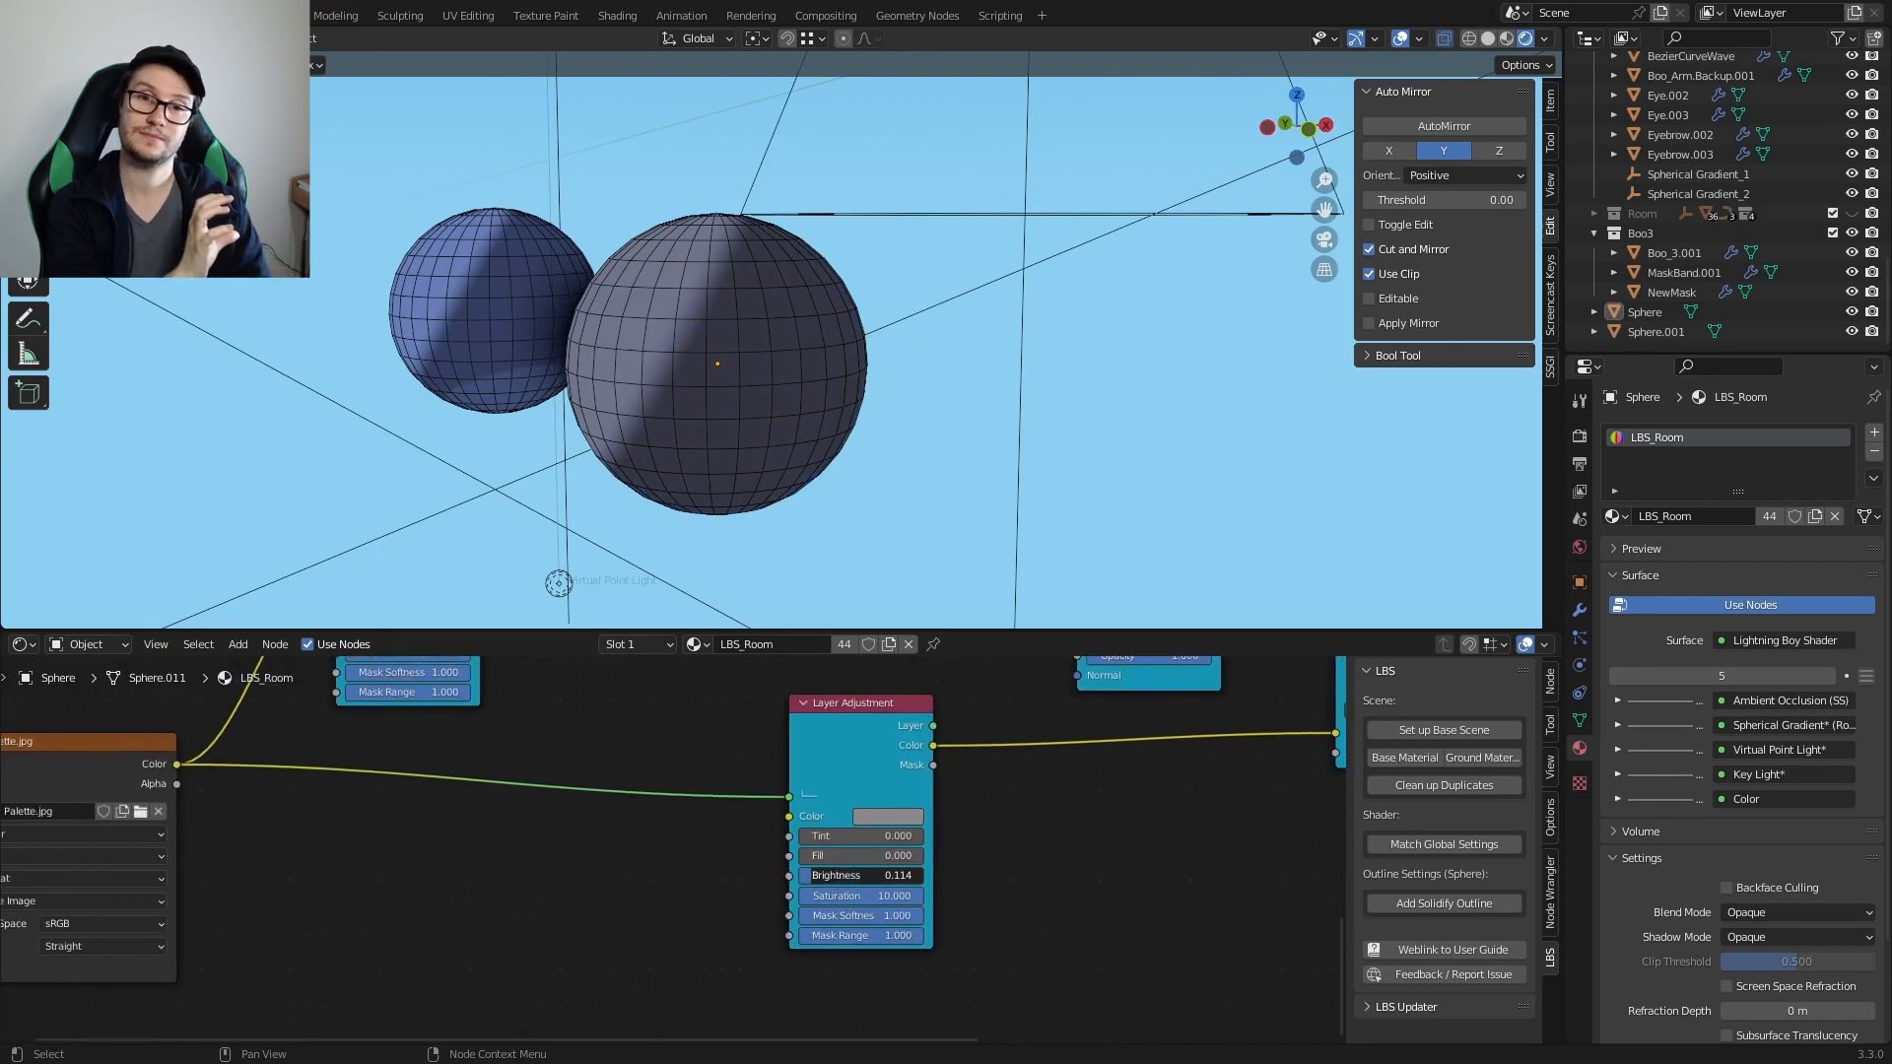
click(860, 896)
click(984, 867)
Step: Raise the Brightness of the Layer Adjustment node feeding the Key Light to 0.850
mouse_move(877, 425)
middle_down()
mouse_move(712, 422)
mouse_move(877, 412)
middle_up()
scroll(1056, 831, down, 3)
scroll(1057, 831, up, 3)
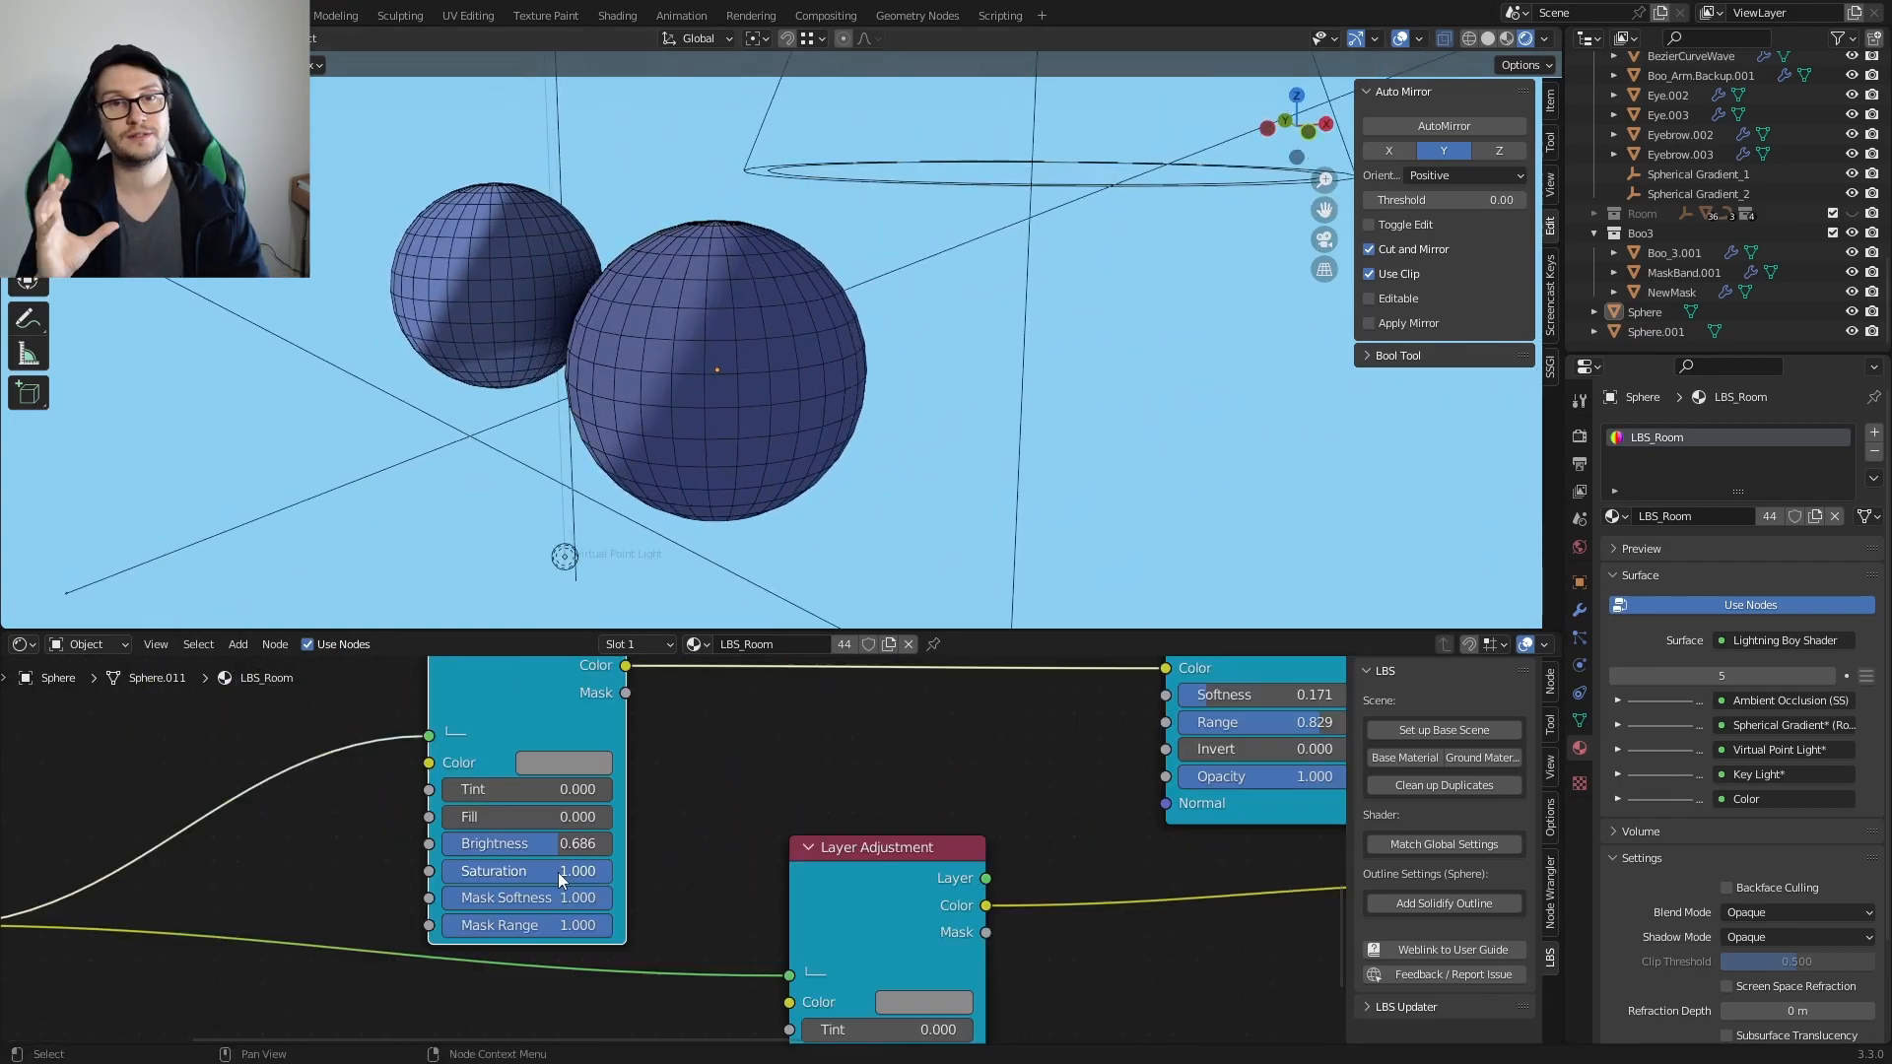
drag(557, 843, 585, 843)
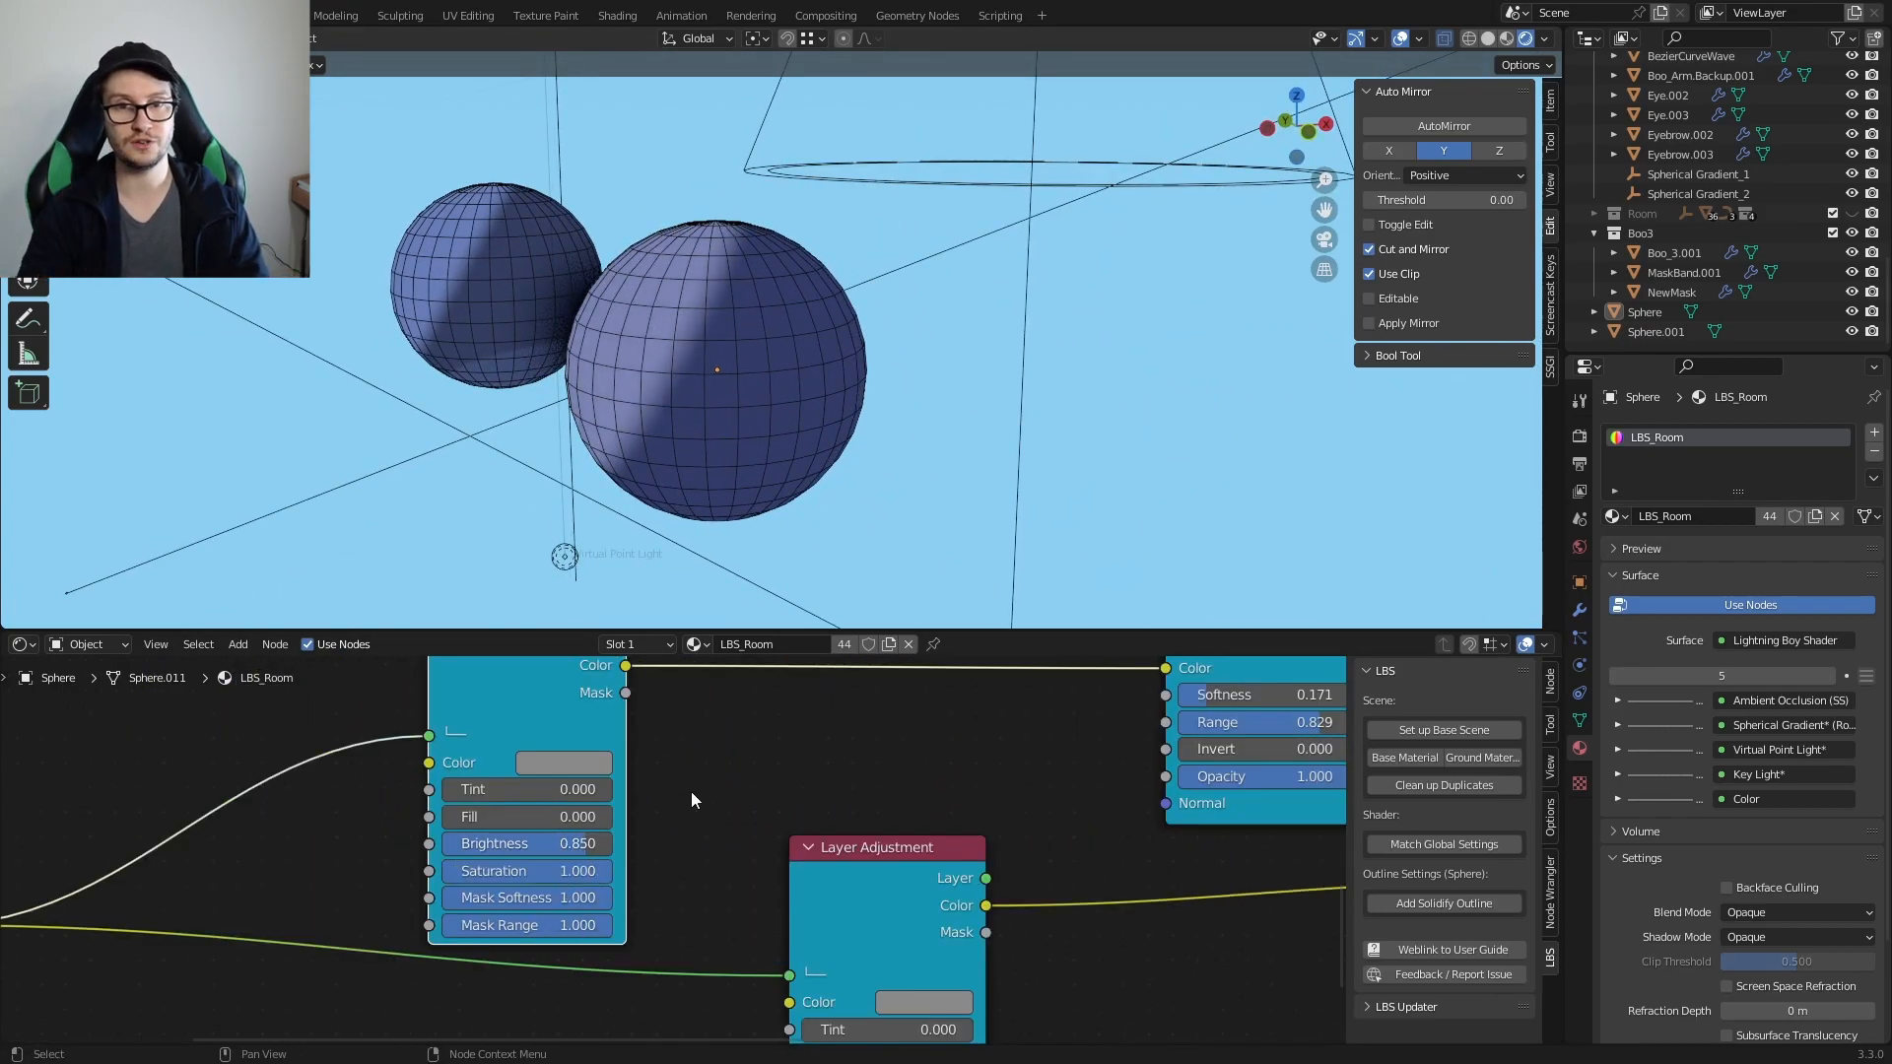
Step: Duplicate the Key Light's Layer Adjustment node, chain the copy between the original and the Key Light, and lower its Brightness
scroll(678, 831, down, 2)
scroll(678, 830, down, 2)
middle_drag(678, 830, 765, 866)
drag(670, 755, 558, 743)
key(shift+d)
click(742, 751)
drag(680, 822, 680, 805)
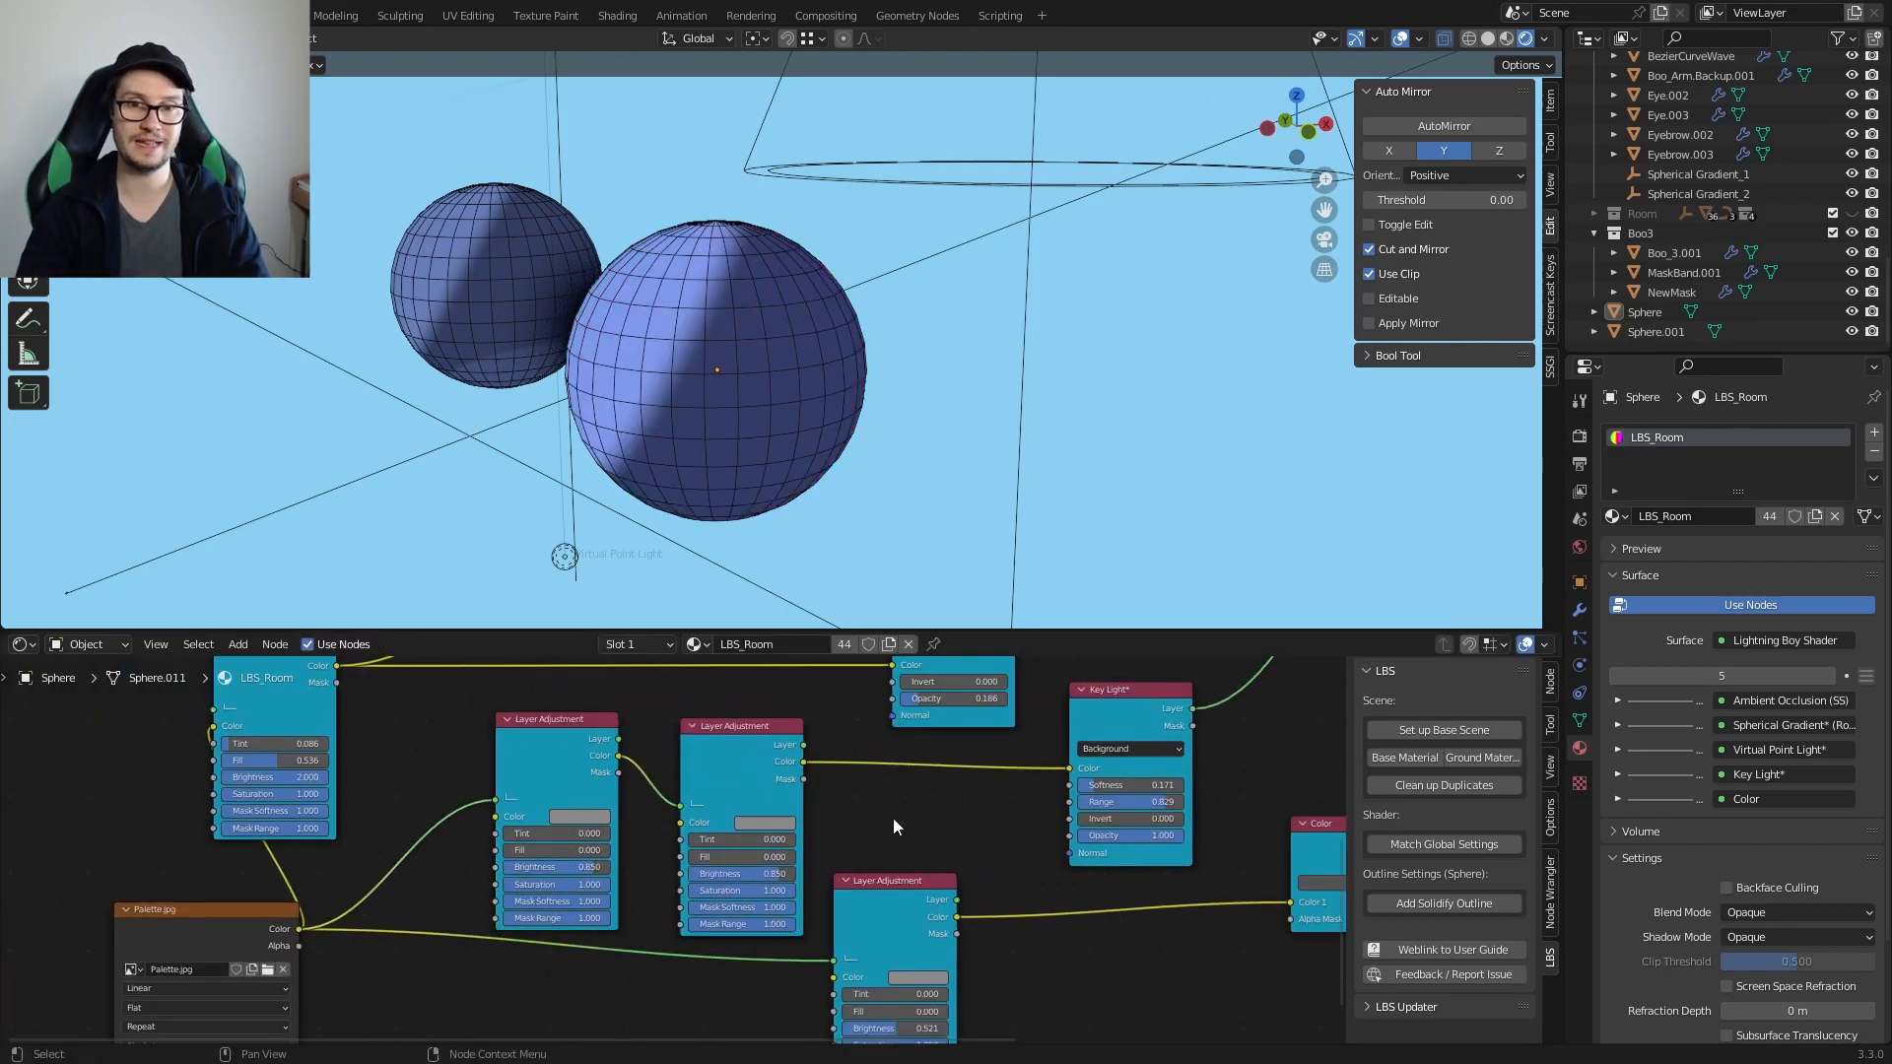
scroll(788, 858, up, 1)
mouse_move(765, 875)
mouse_down()
mouse_move(739, 875)
mouse_move(740, 896)
mouse_move(763, 877)
mouse_move(720, 877)
mouse_up()
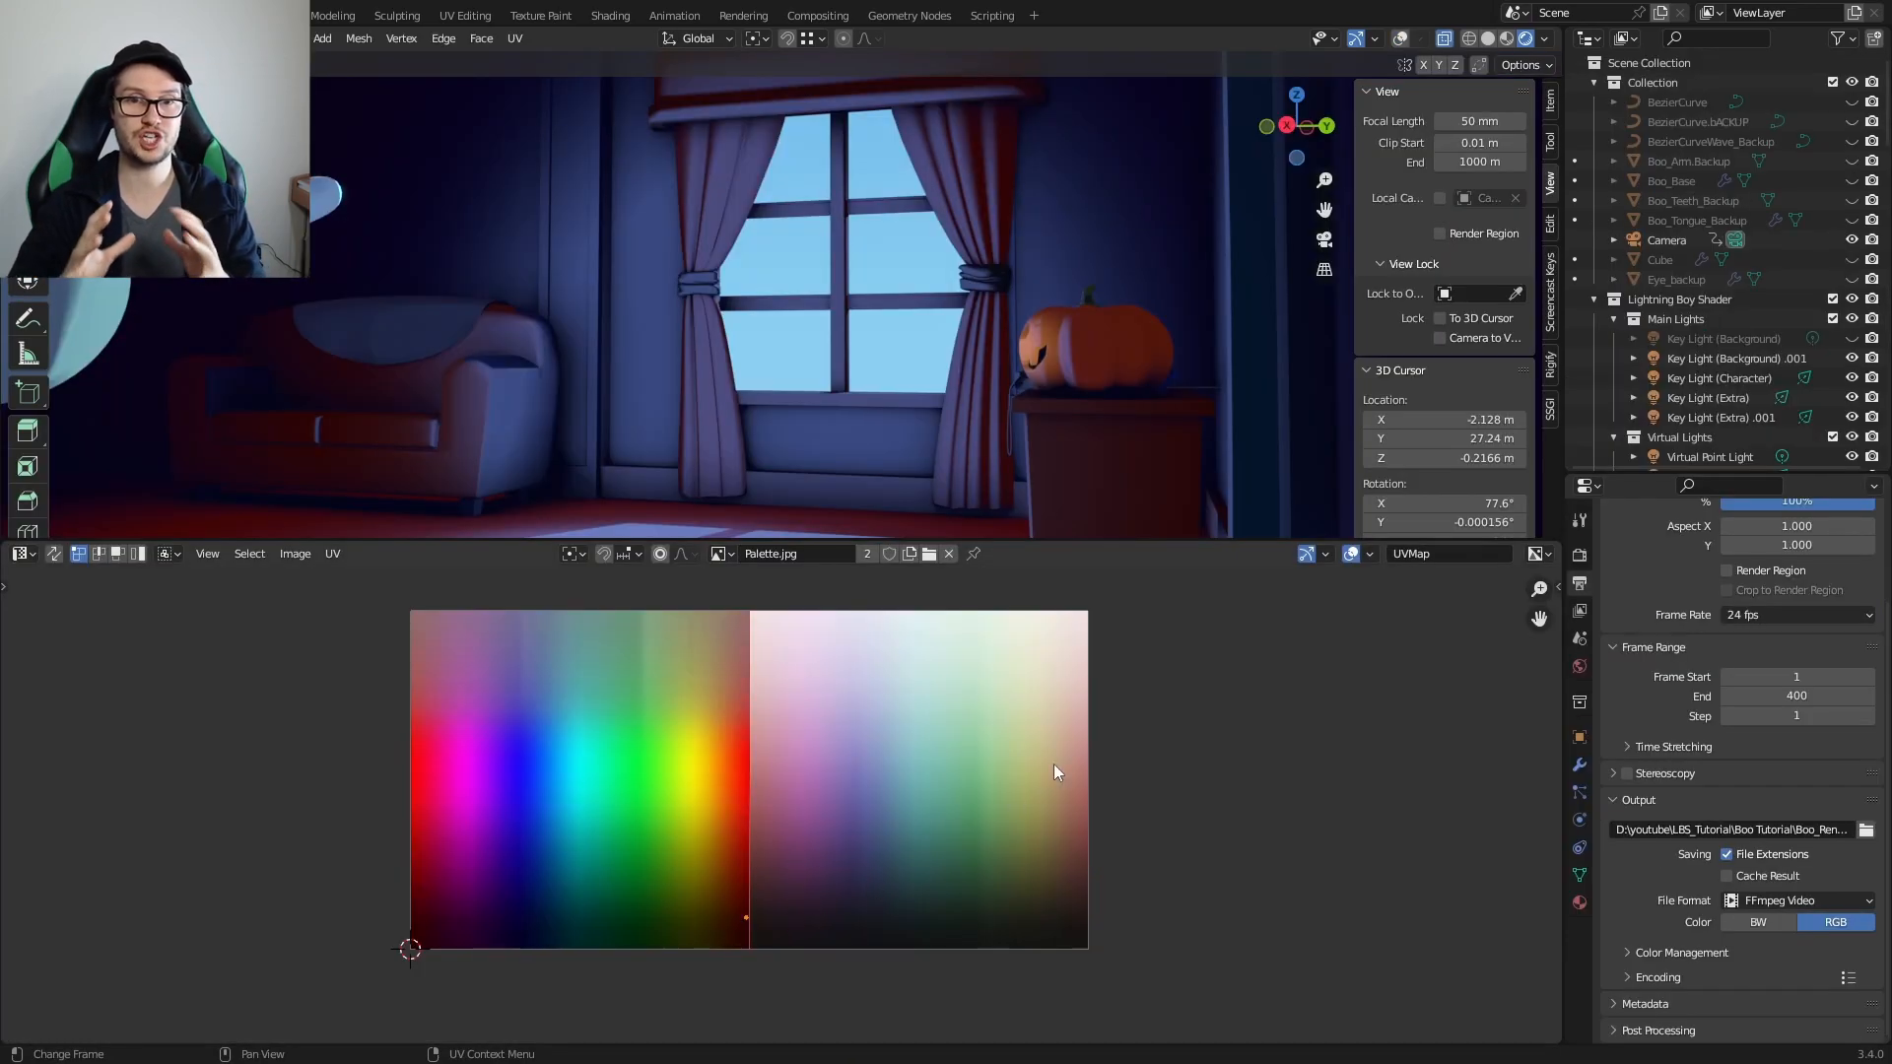
Step: Move the selected UVs on Palette.jpg and box-select the room's UV points in the palette's pale and saturated halves
key(g)
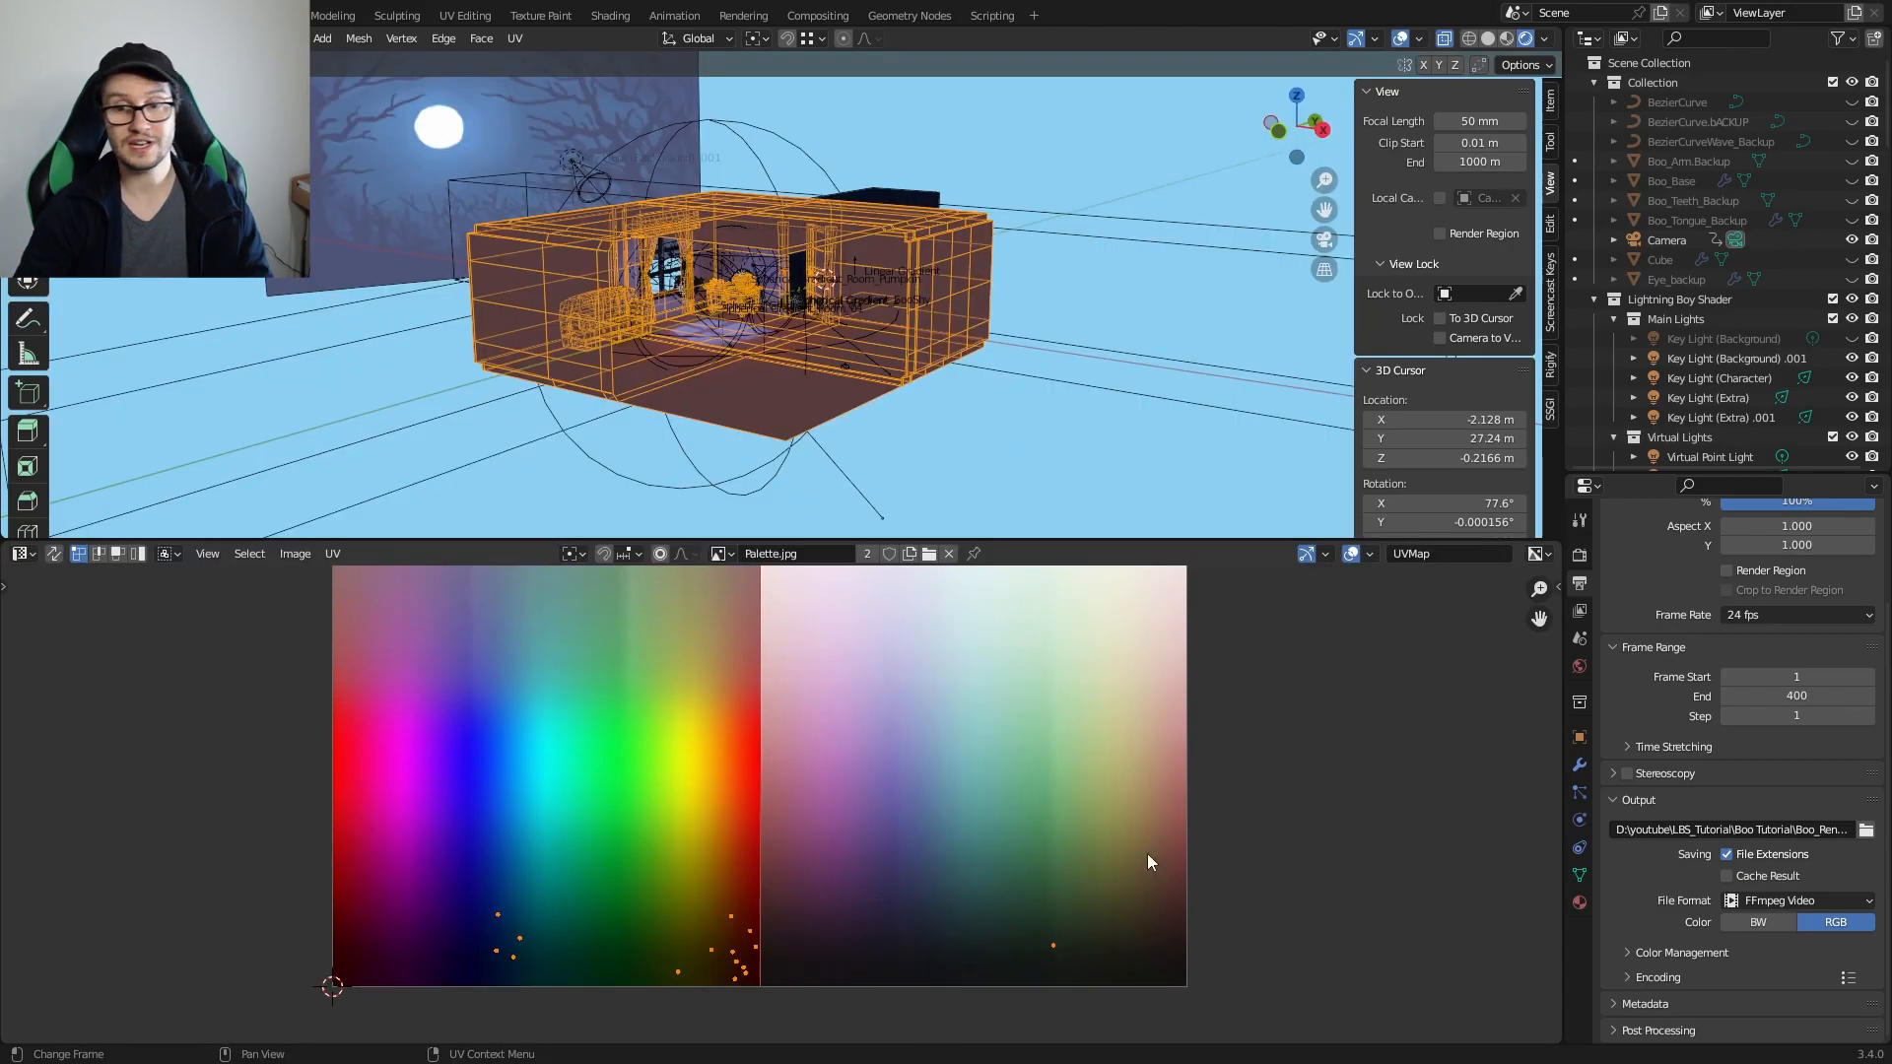
drag(1155, 854, 992, 1042)
drag(905, 832, 471, 1018)
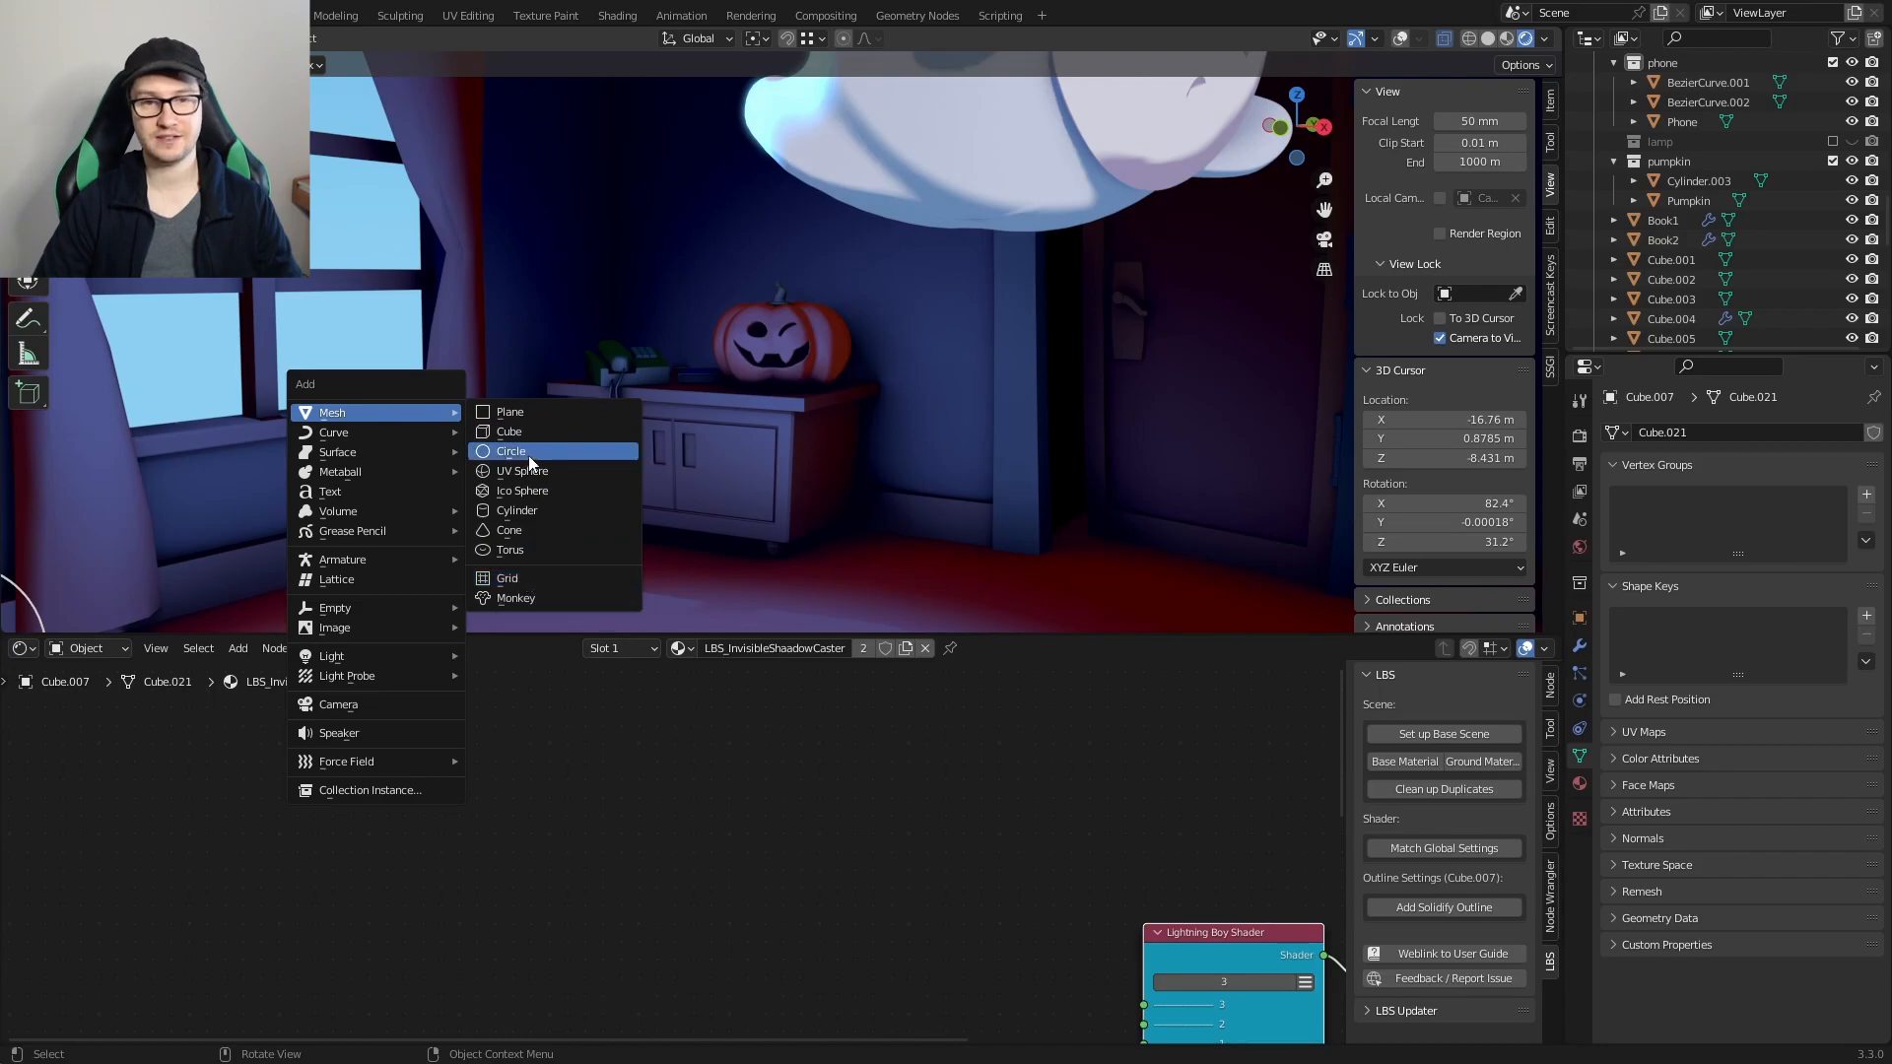
Step: Add a plane, move it beside the pumpkin's cabinet and rotate it upright
click(540, 417)
scroll(782, 441, down, 5)
middle_drag(782, 442, 752, 439)
key(g)
click(845, 359)
drag(809, 345, 831, 429)
key(KP_Decimal)
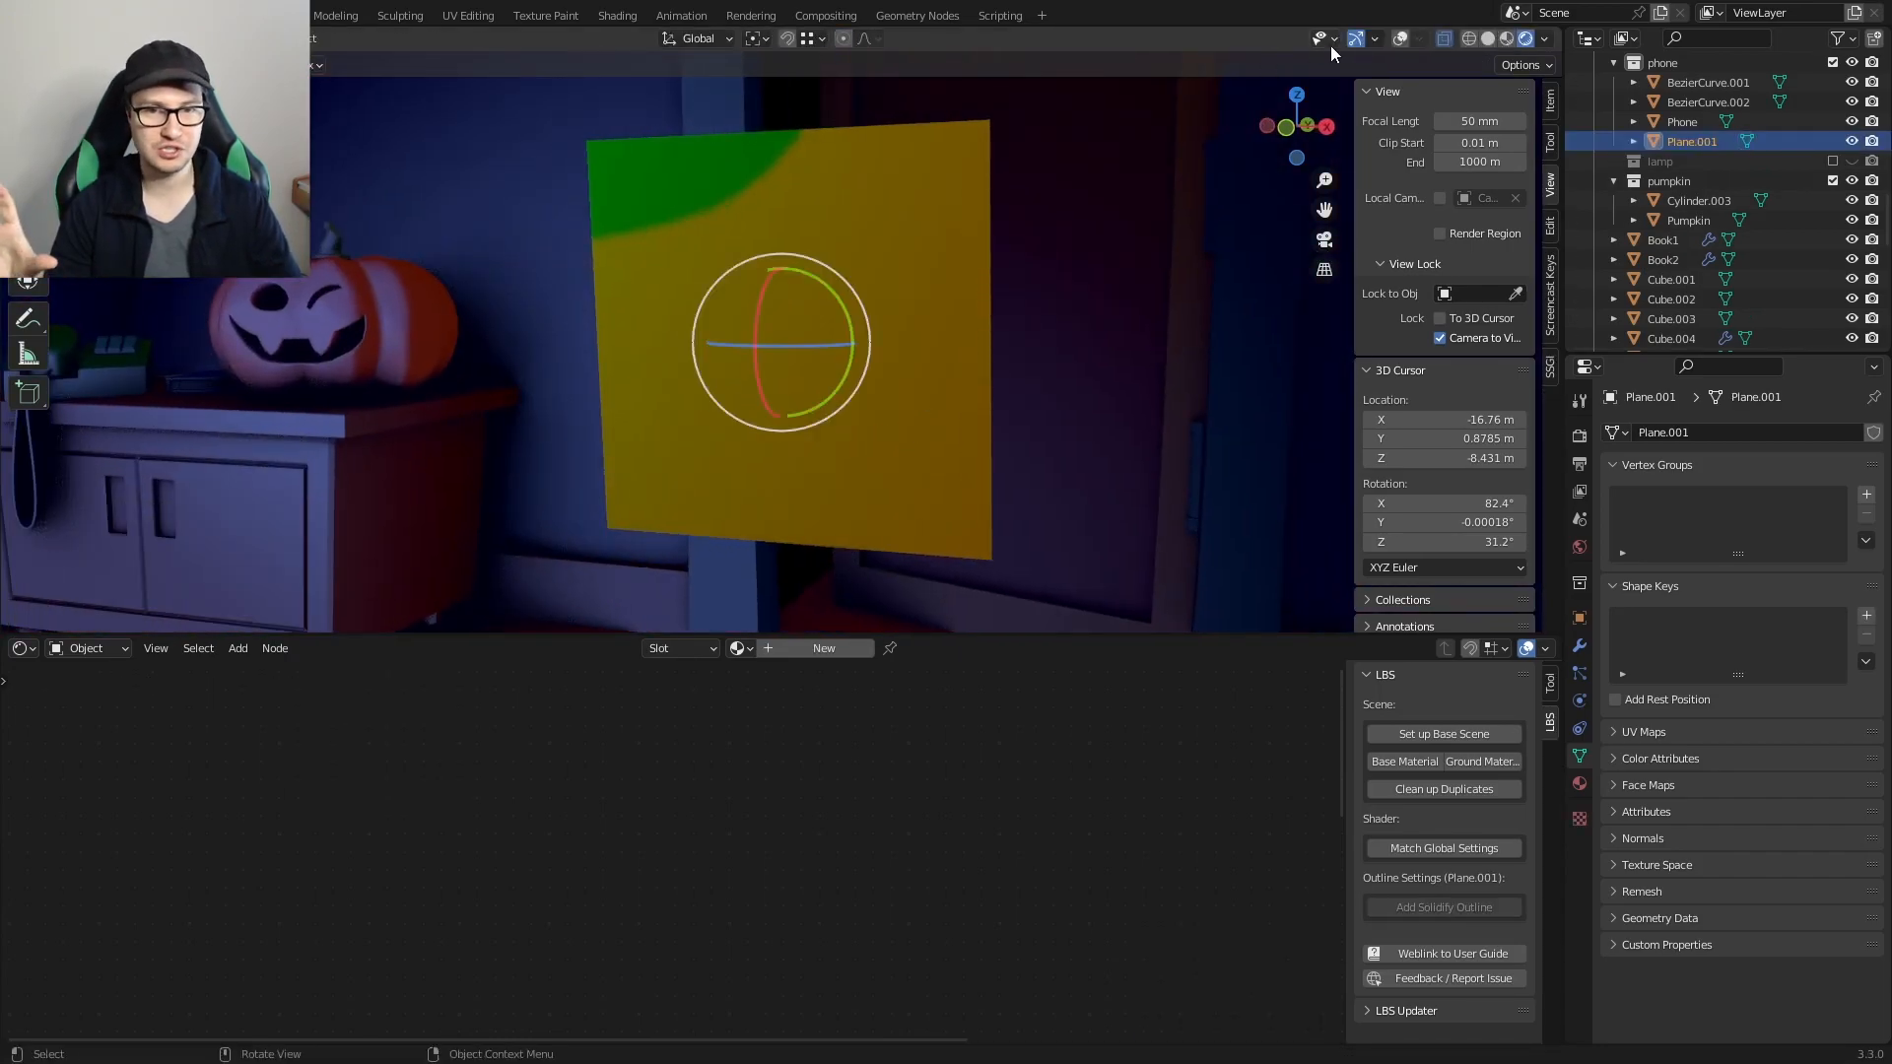
Step: Enter Edit Mode on the plane and add one vertical and one horizontal loop cut to split it into quarters
middle_drag(929, 326, 941, 325)
key(Tab)
click(27, 534)
click(936, 347)
click(745, 295)
Step: In vertex mode, move the plane's upper corner and upper middle vertices down to form a slanted upper contour
key(w)
key(1)
click(571, 134)
middle_drag(613, 234, 636, 216)
key(g)
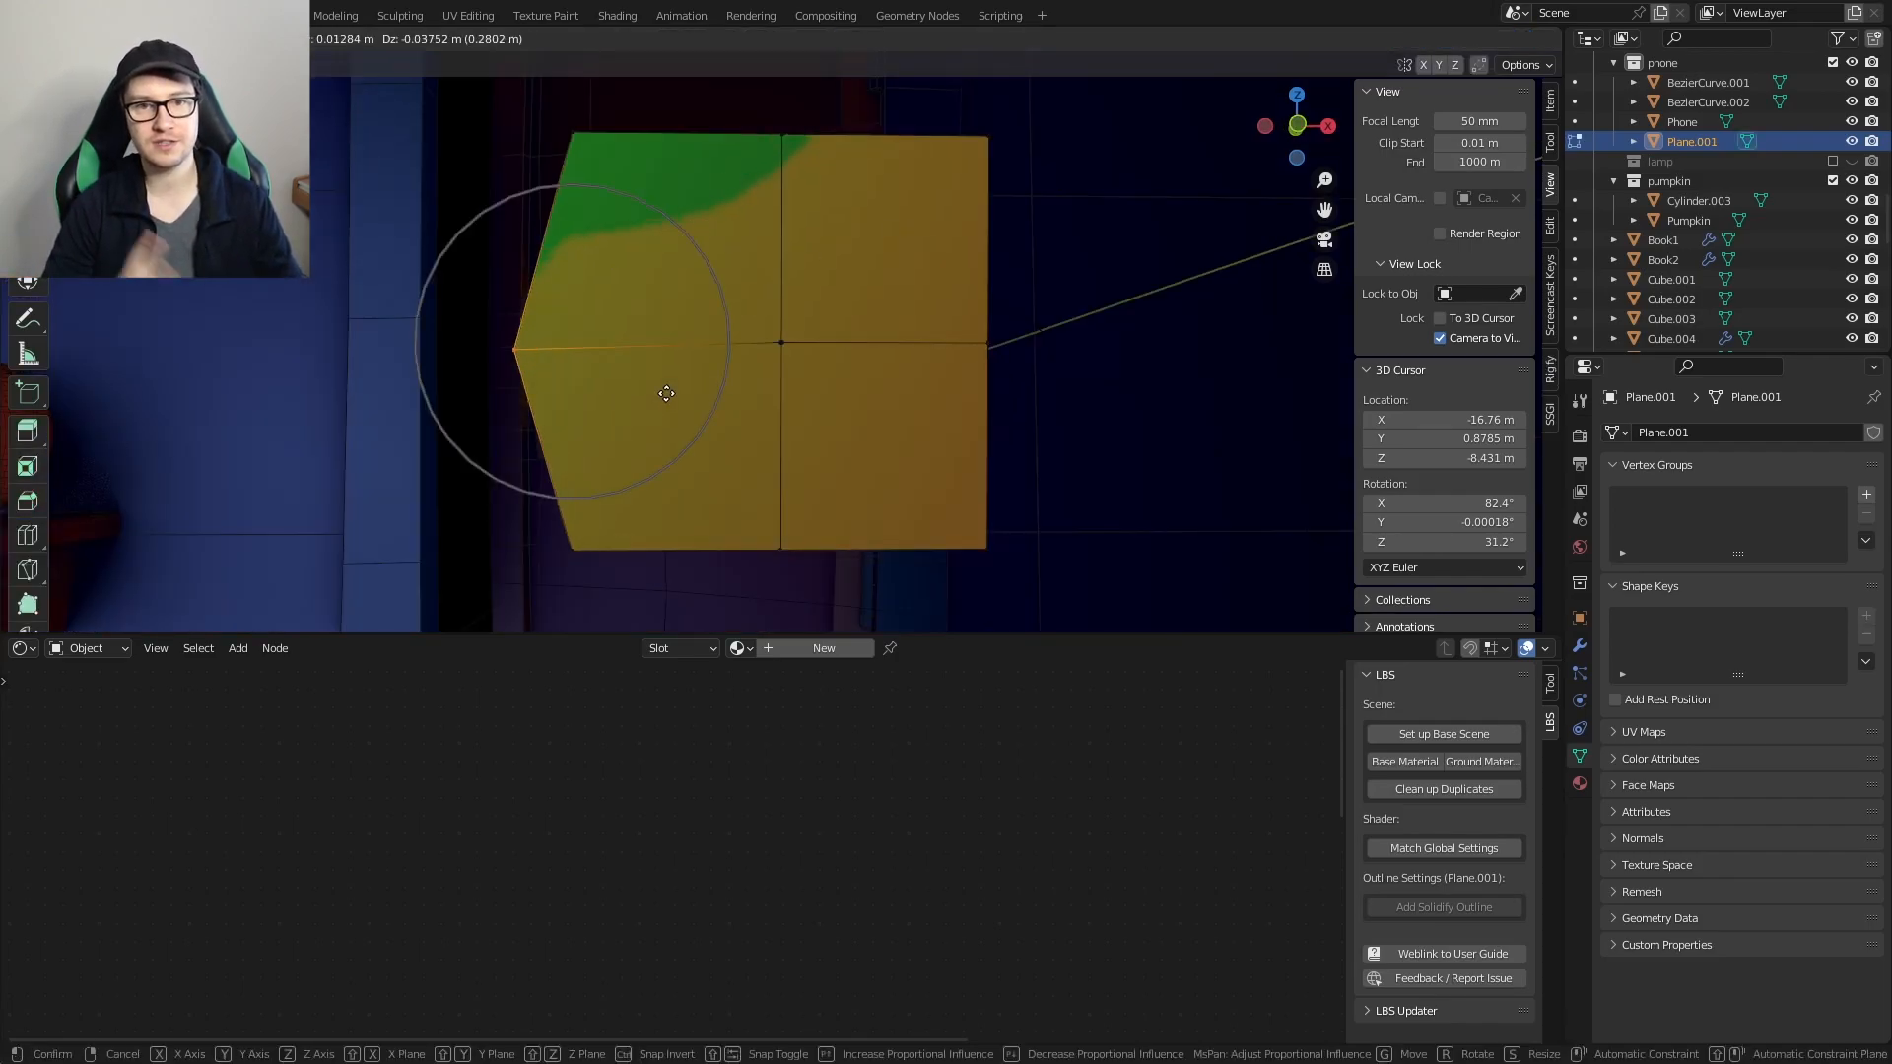
click(673, 339)
click(778, 139)
key(g)
click(827, 229)
click(987, 140)
key(g)
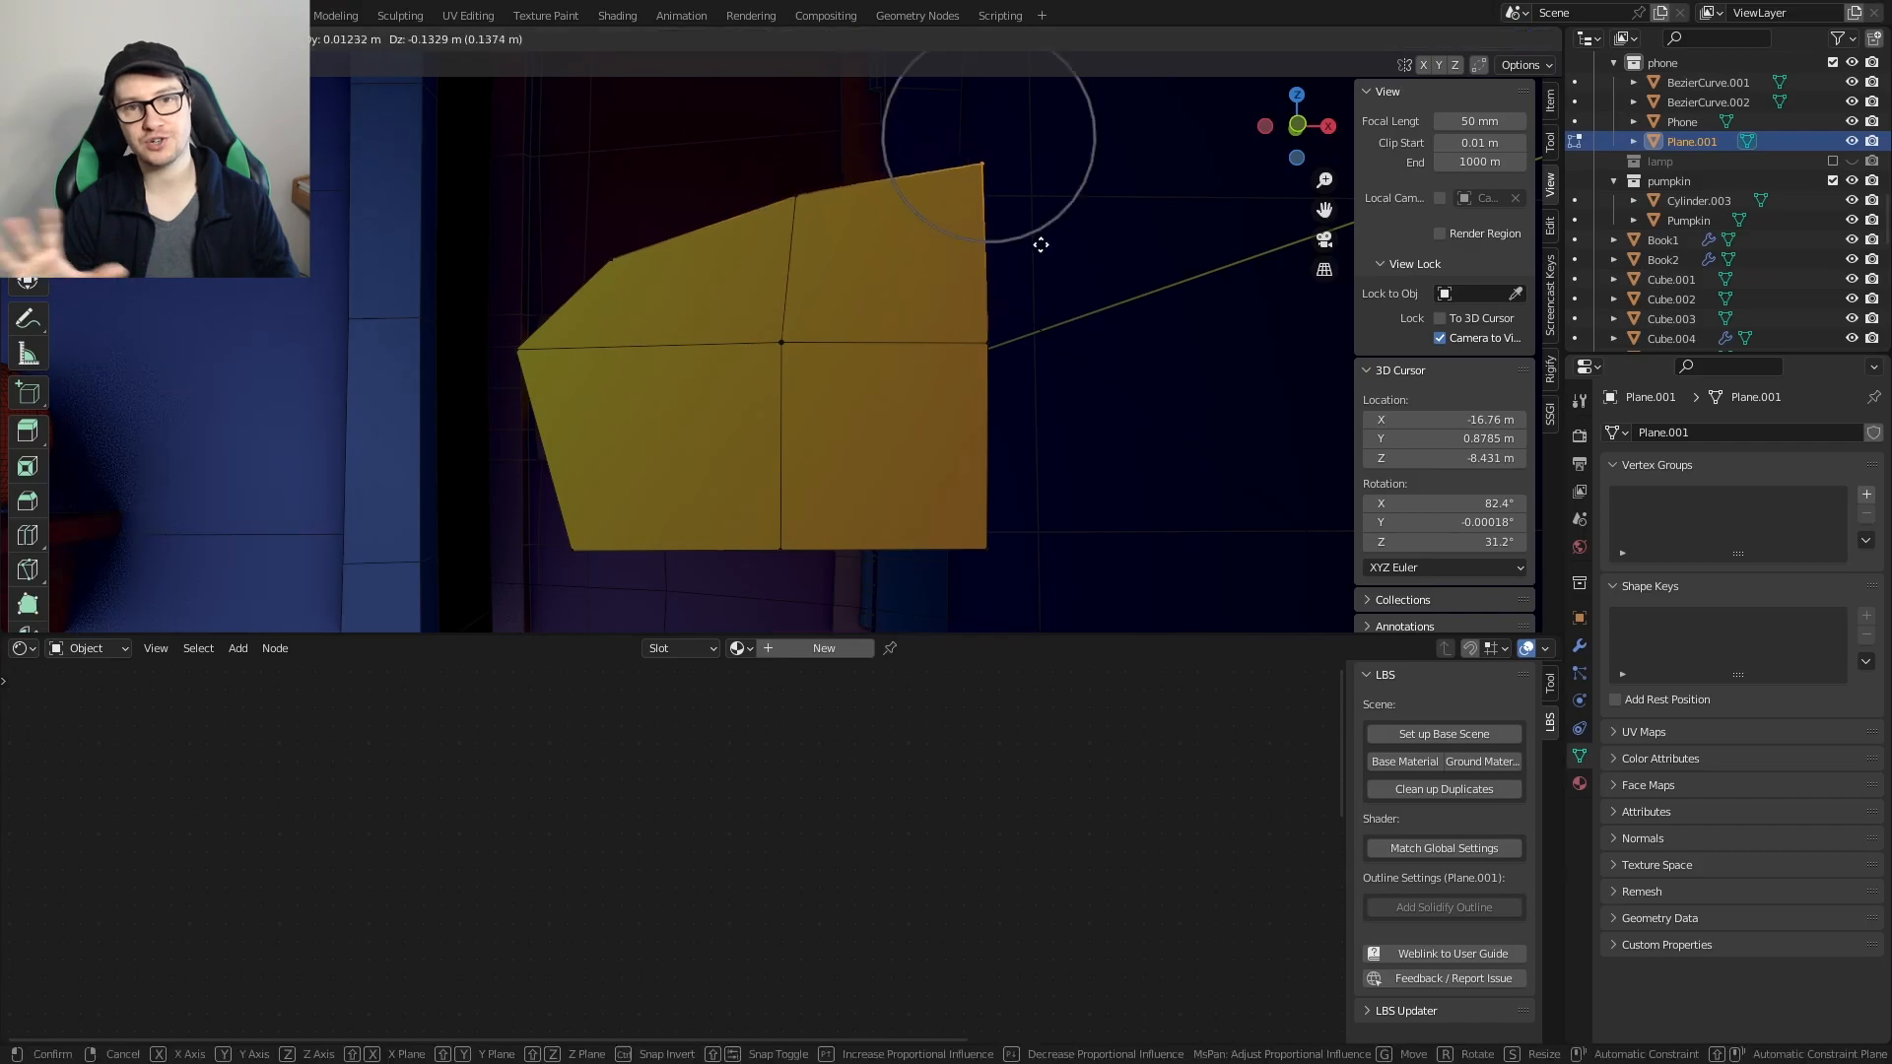
click(1031, 253)
Step: Pull in the plane's lower inner corner and reposition its centre, upper middle and lower middle vertices to narrow the shape
click(576, 549)
click(735, 418)
drag(760, 329, 854, 414)
key(g)
click(812, 373)
drag(764, 162, 840, 237)
key(g)
click(756, 266)
drag(743, 492, 819, 577)
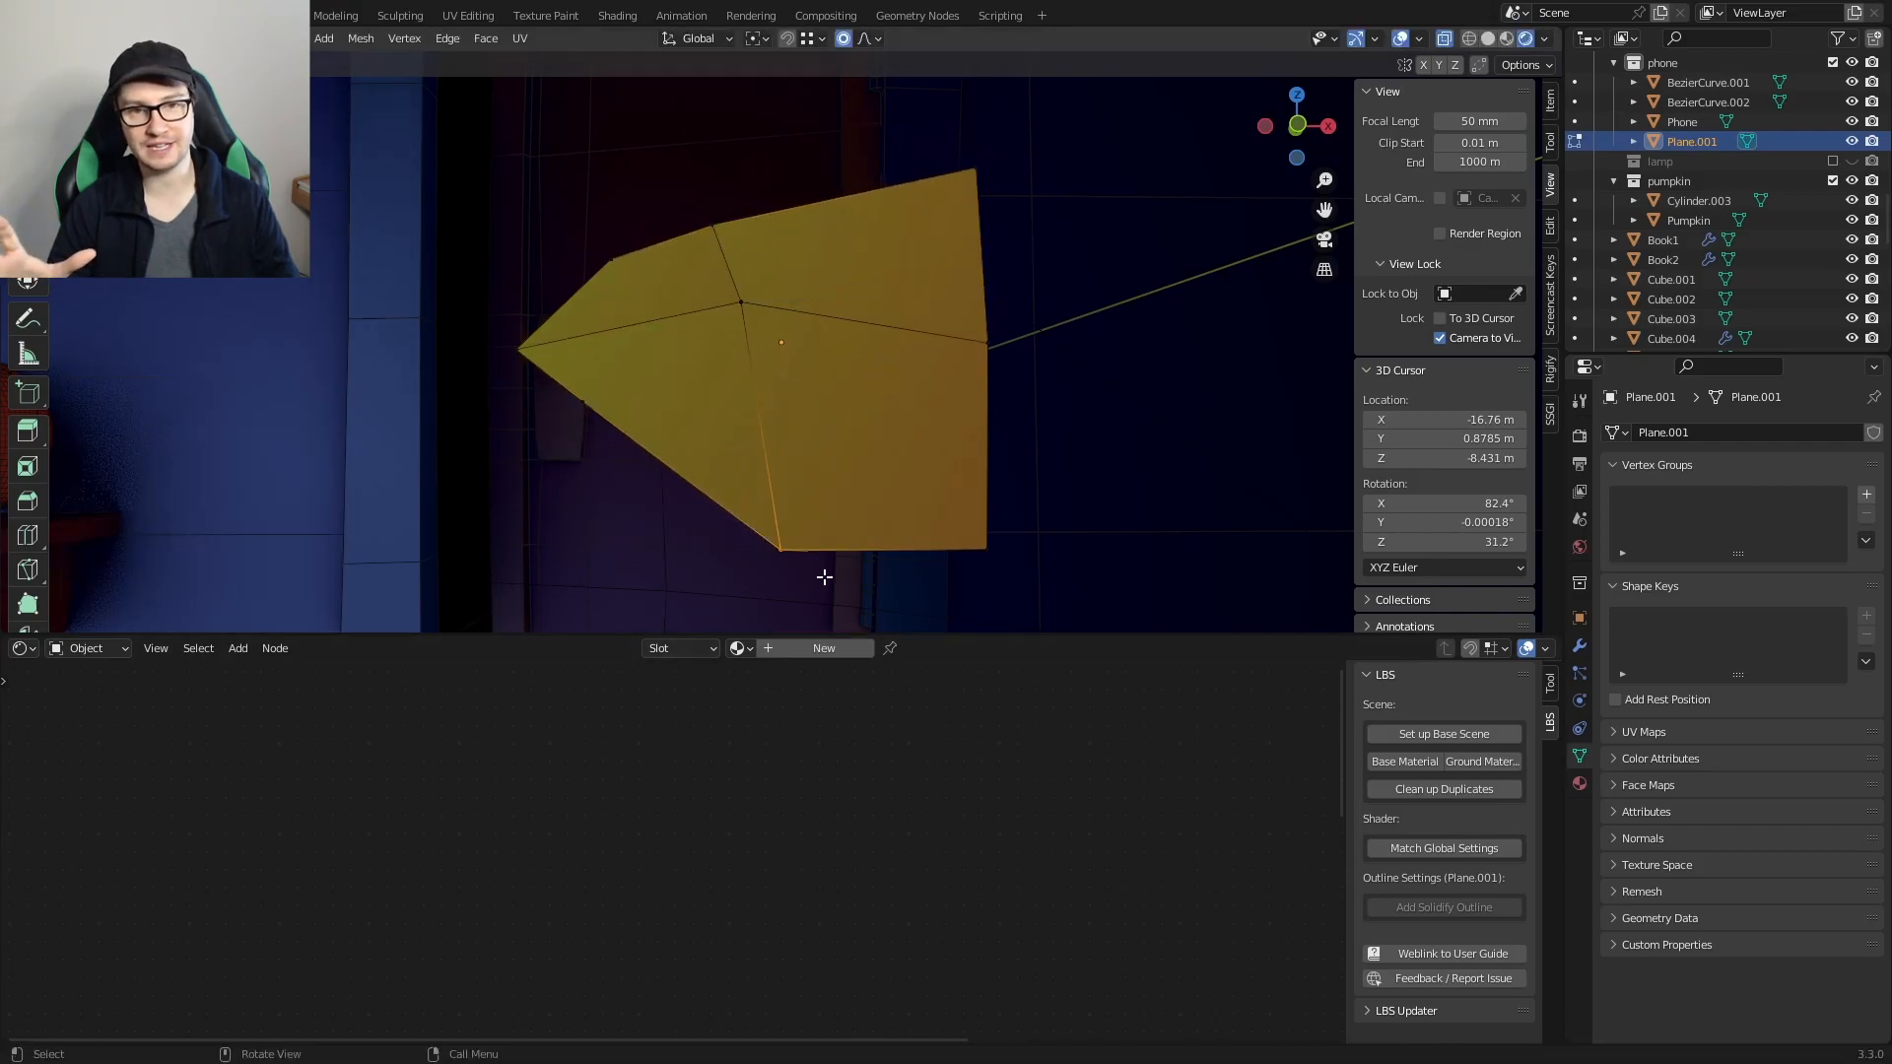
Step: Move the vertices on the plane's outer edge to taper it into the pointed end of an almond-shaped eye
drag(943, 145, 1011, 202)
key(g)
click(901, 231)
drag(941, 296, 1064, 355)
key(g)
click(1069, 202)
drag(941, 503, 1077, 558)
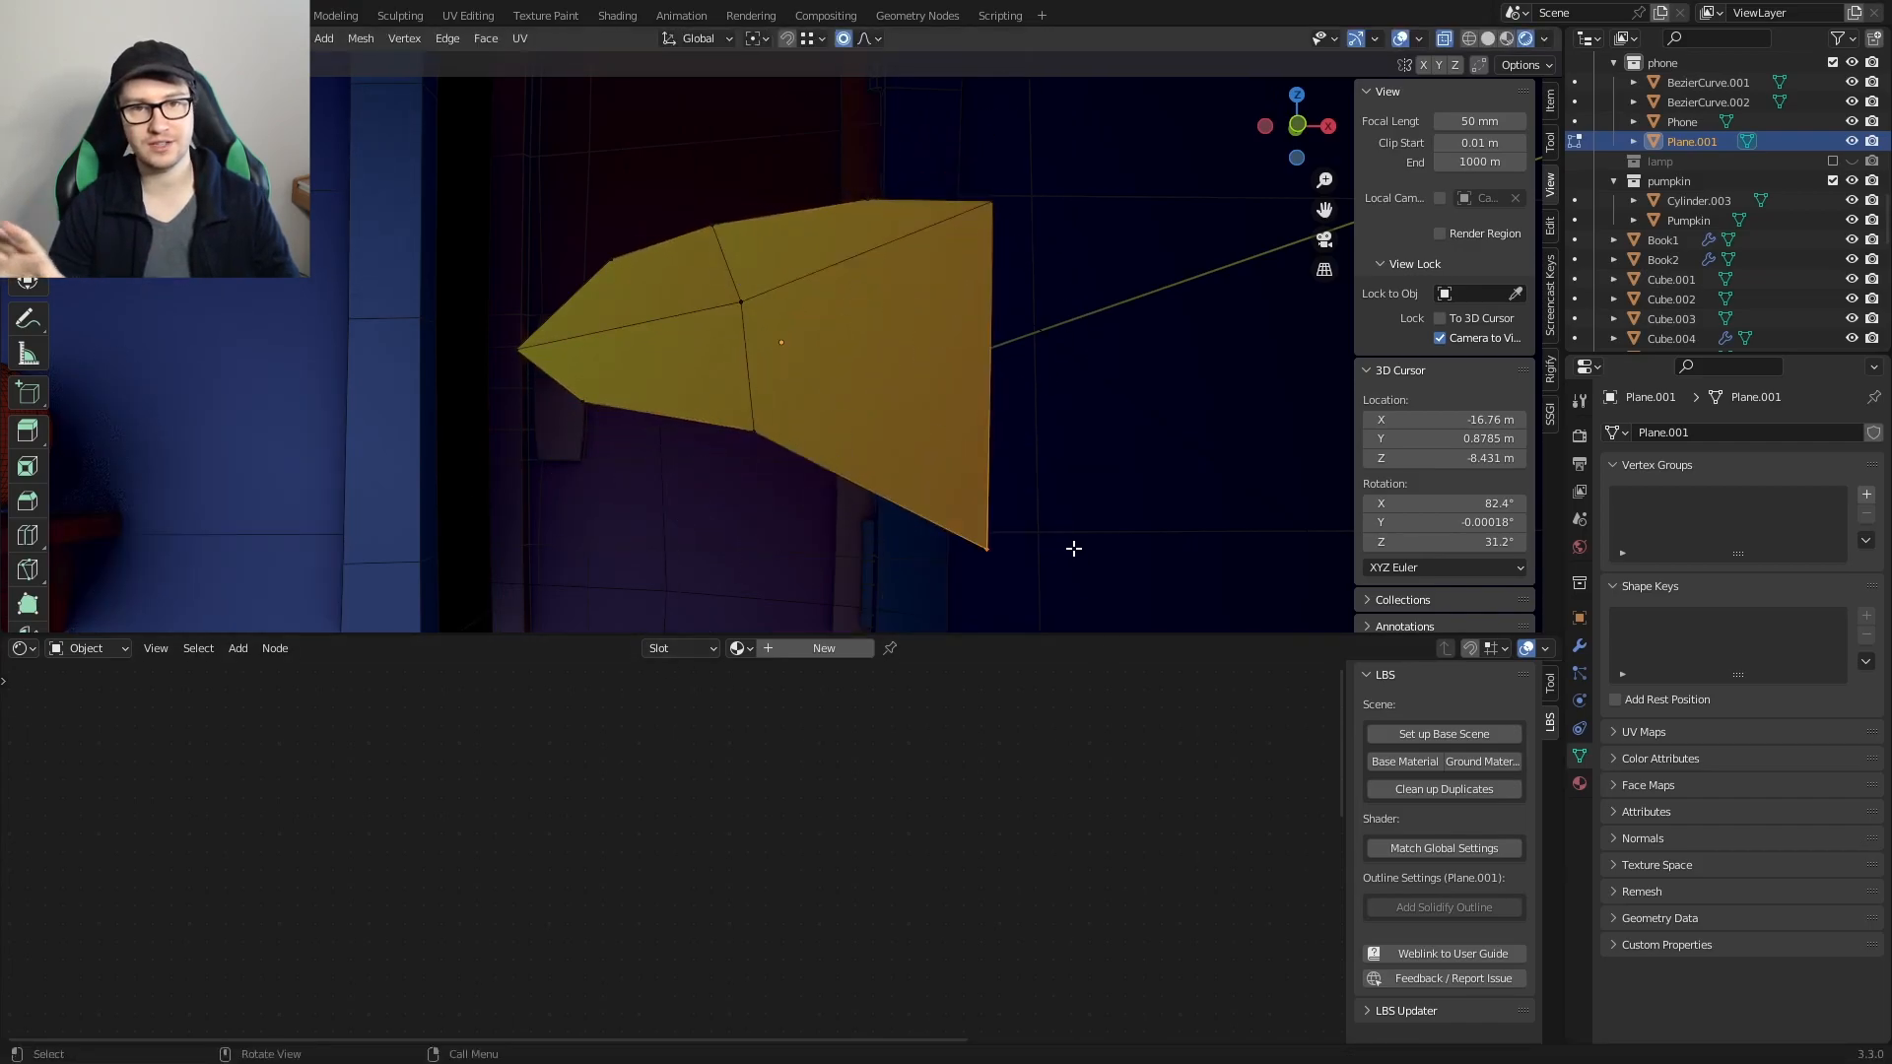
key(g)
click(819, 423)
Step: Give the eye a new LBS Base Material and delete its extra nodes, keeping only the Color layer on the Lightning Boy Shader
key(Tab)
click(1580, 783)
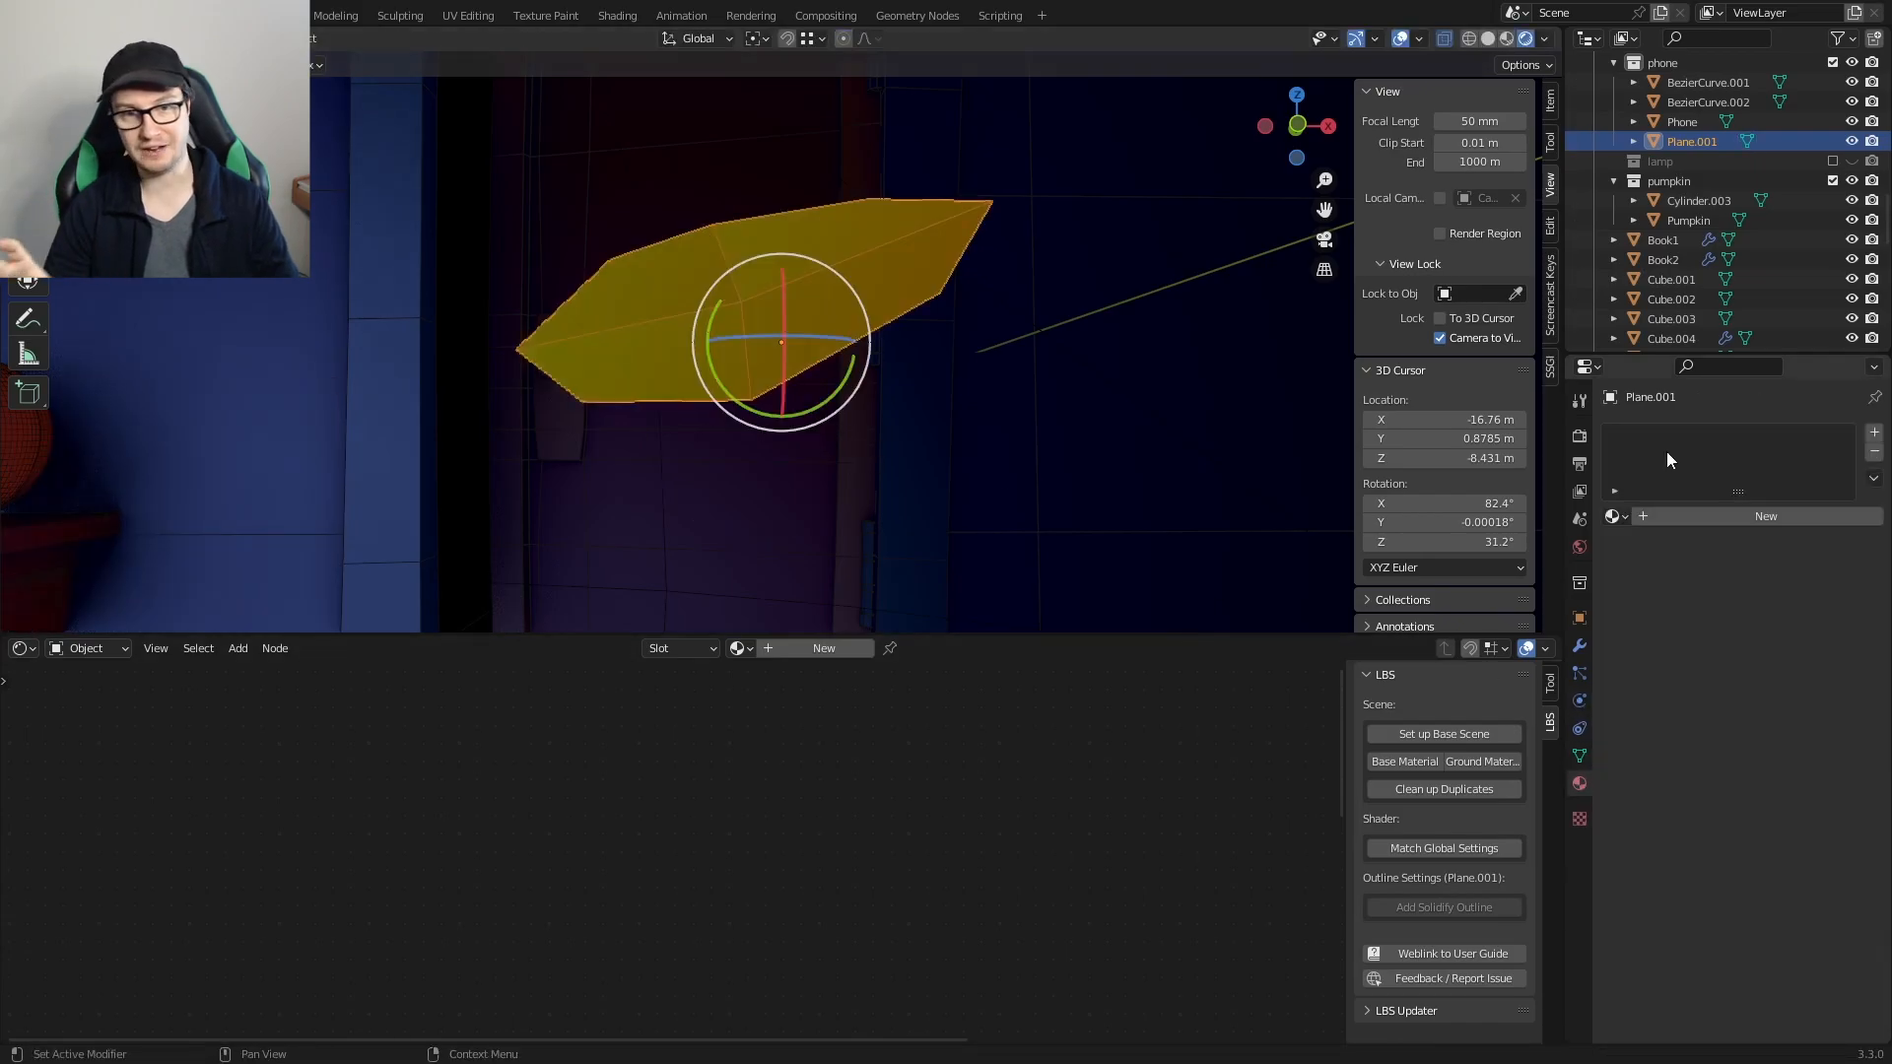
click(1668, 511)
click(1399, 763)
middle_drag(1082, 1026, 1067, 869)
drag(904, 794, 816, 780)
key(x)
click(974, 924)
click(979, 917)
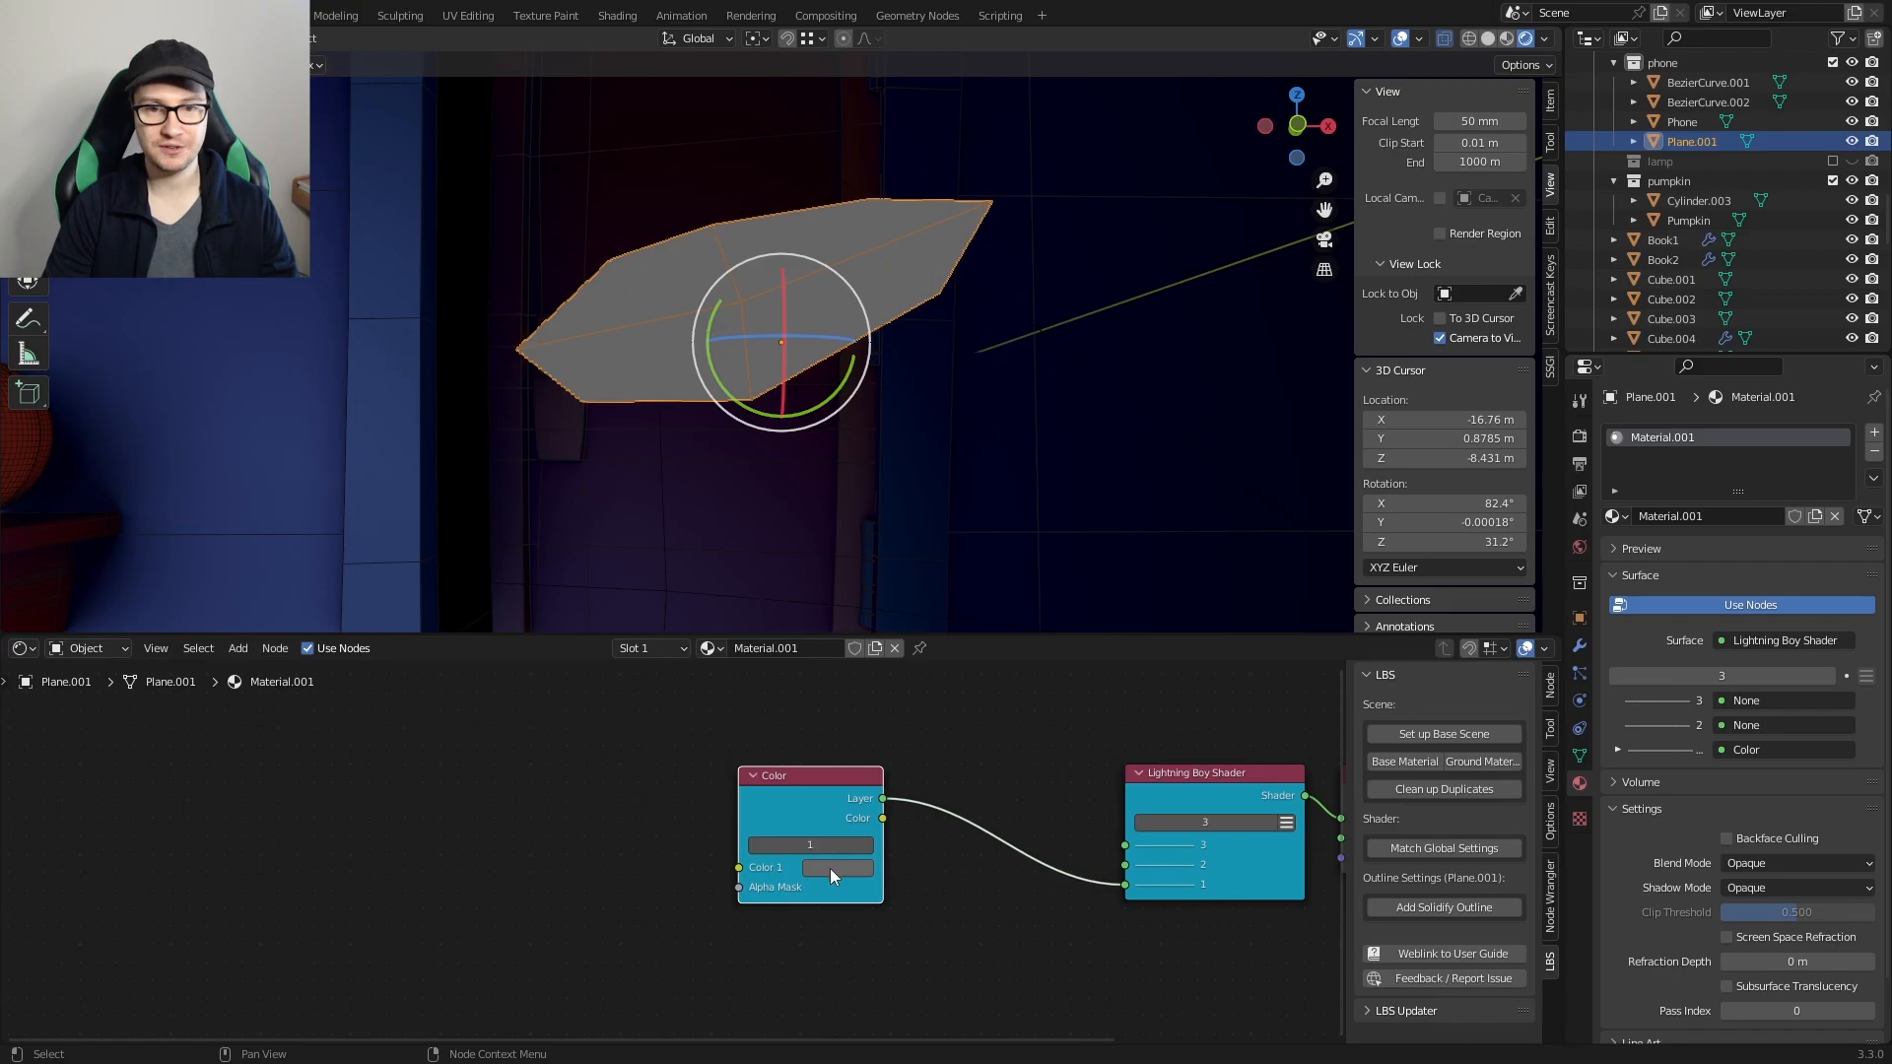
Step: Set Color 1 of the eye's Color node to a saturated orange with Value 3
click(833, 867)
drag(900, 691, 830, 709)
drag(957, 682, 947, 639)
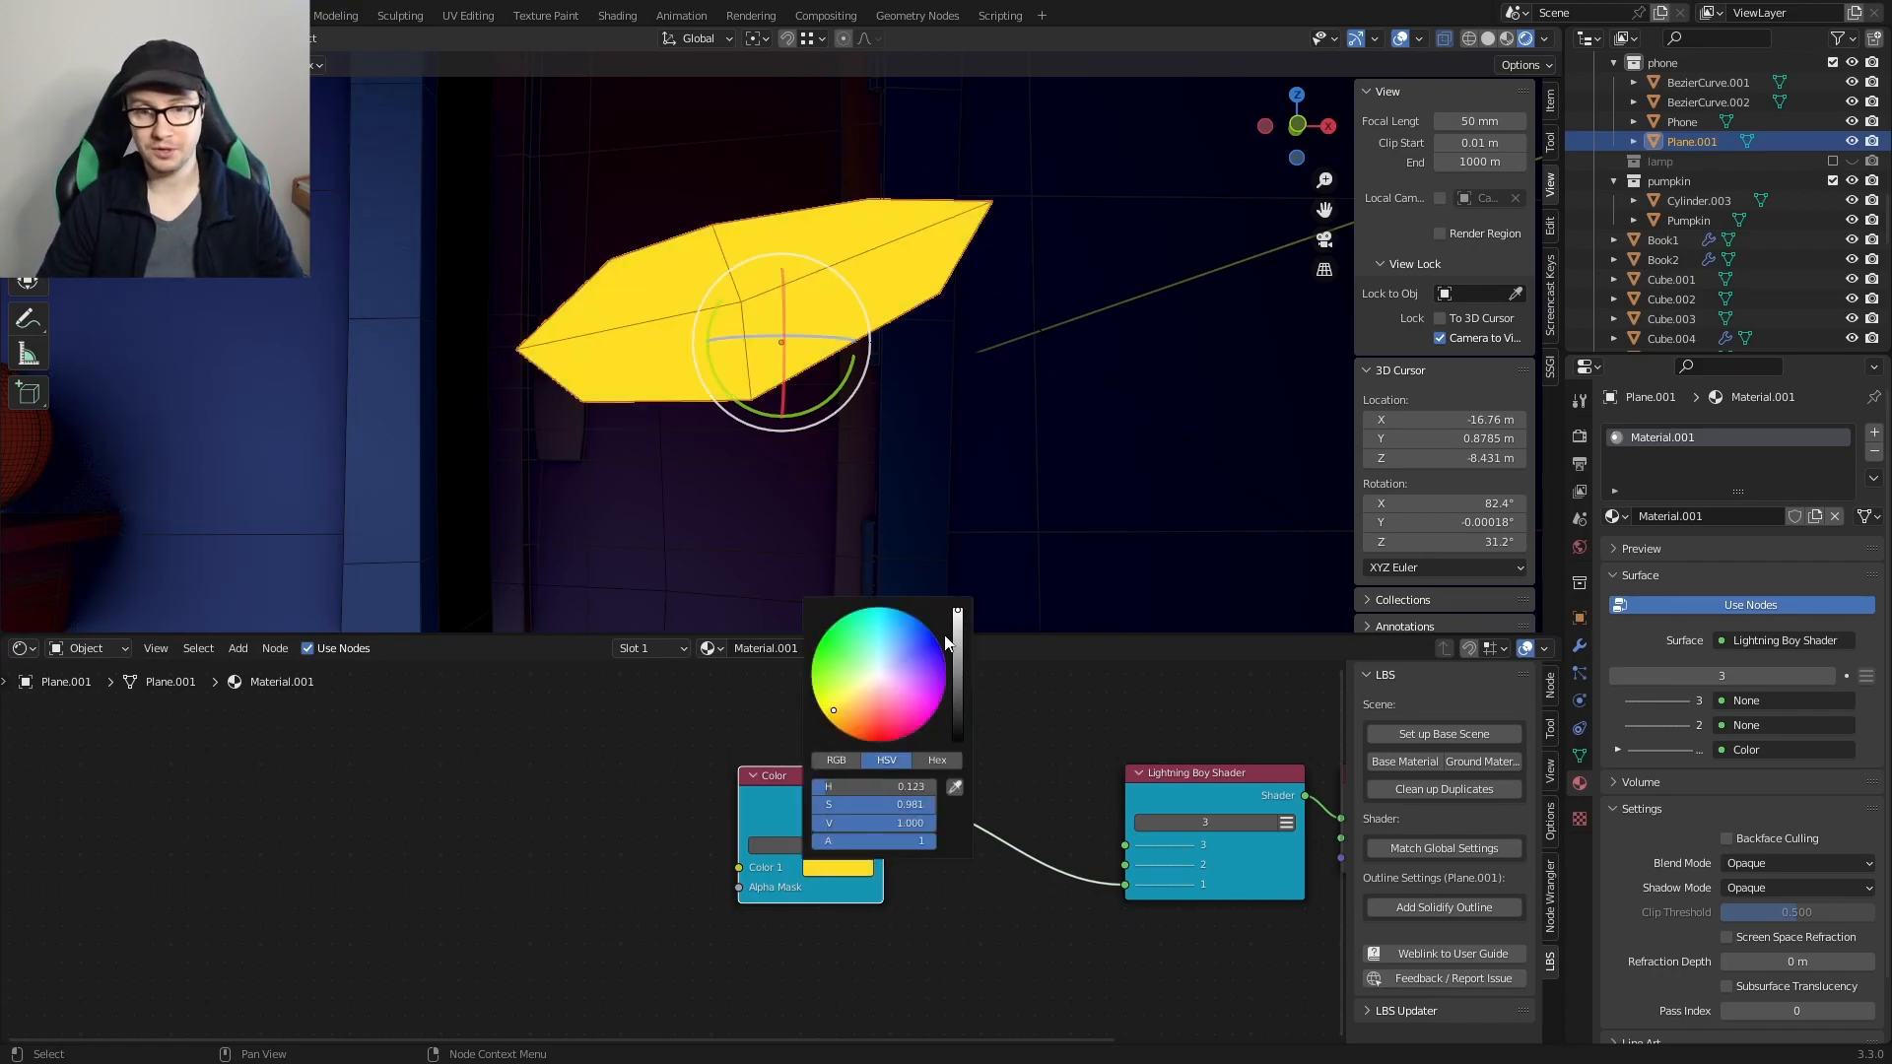
drag(861, 717, 855, 717)
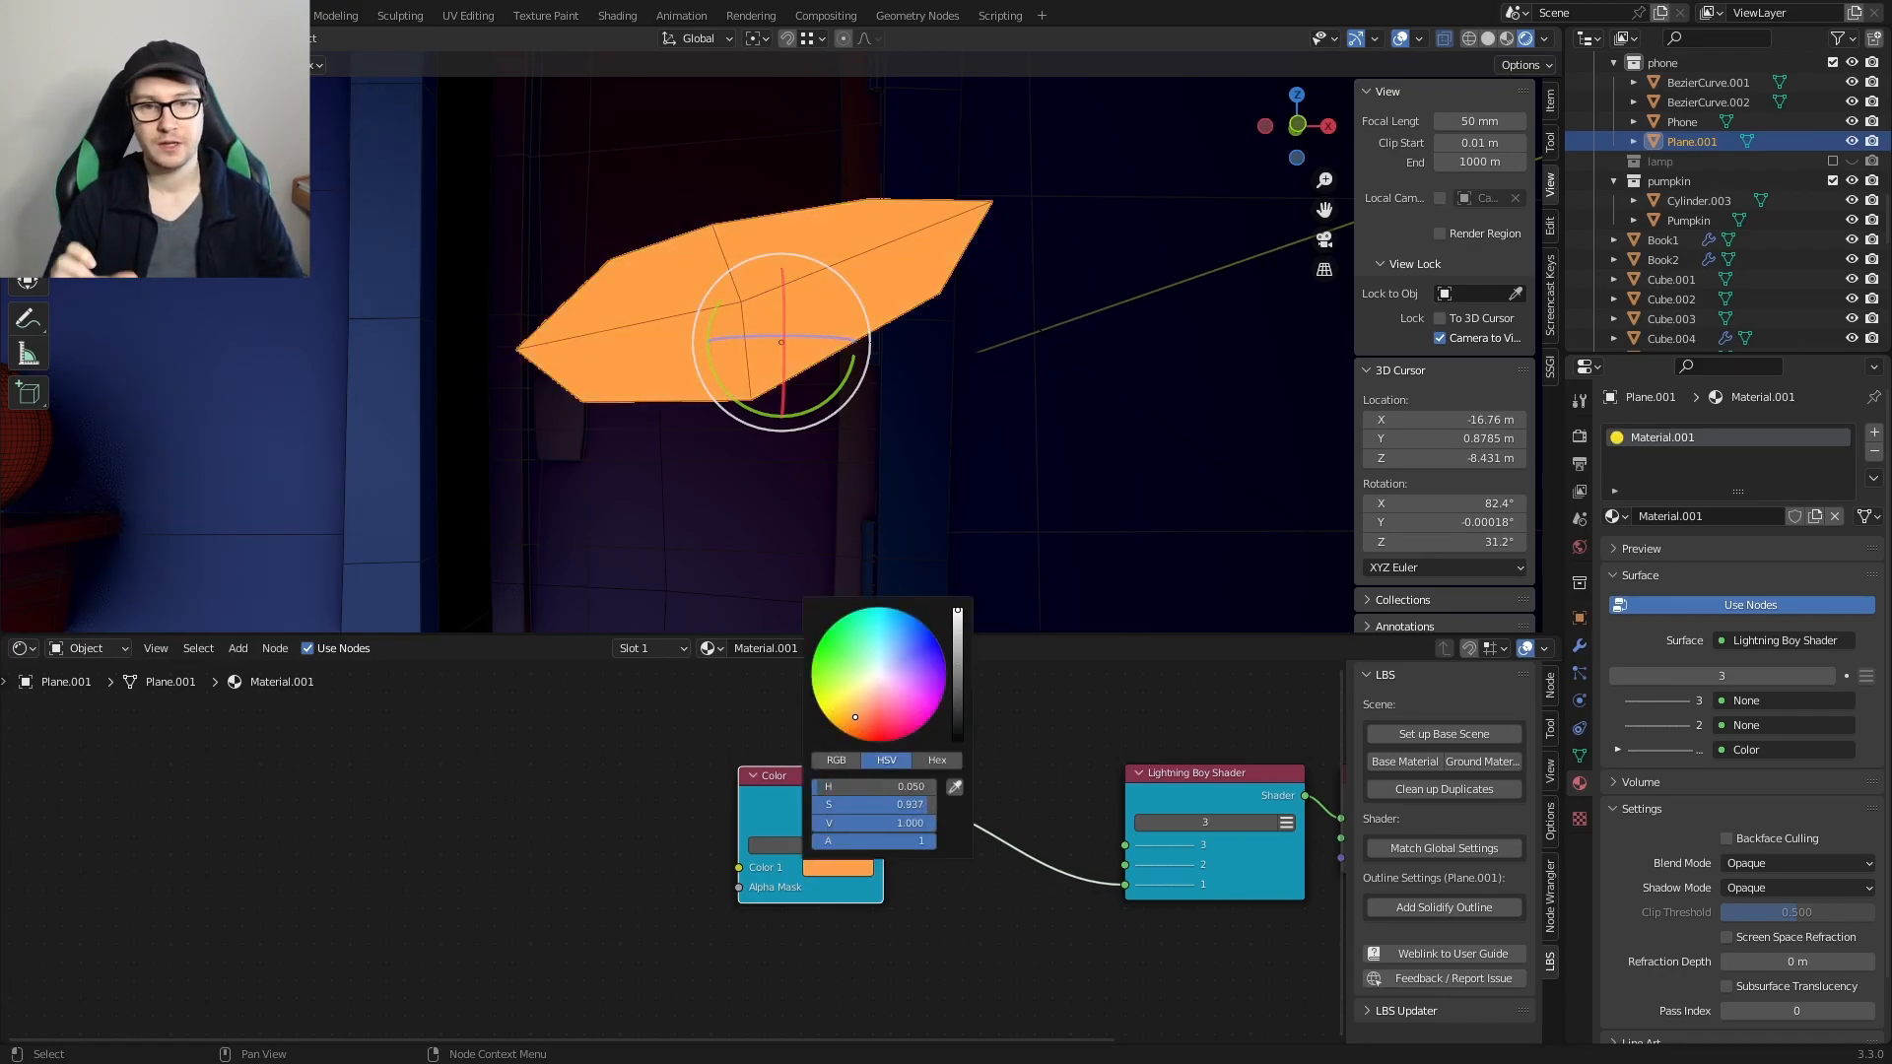
click(841, 871)
click(904, 825)
text(3)
key(Return)
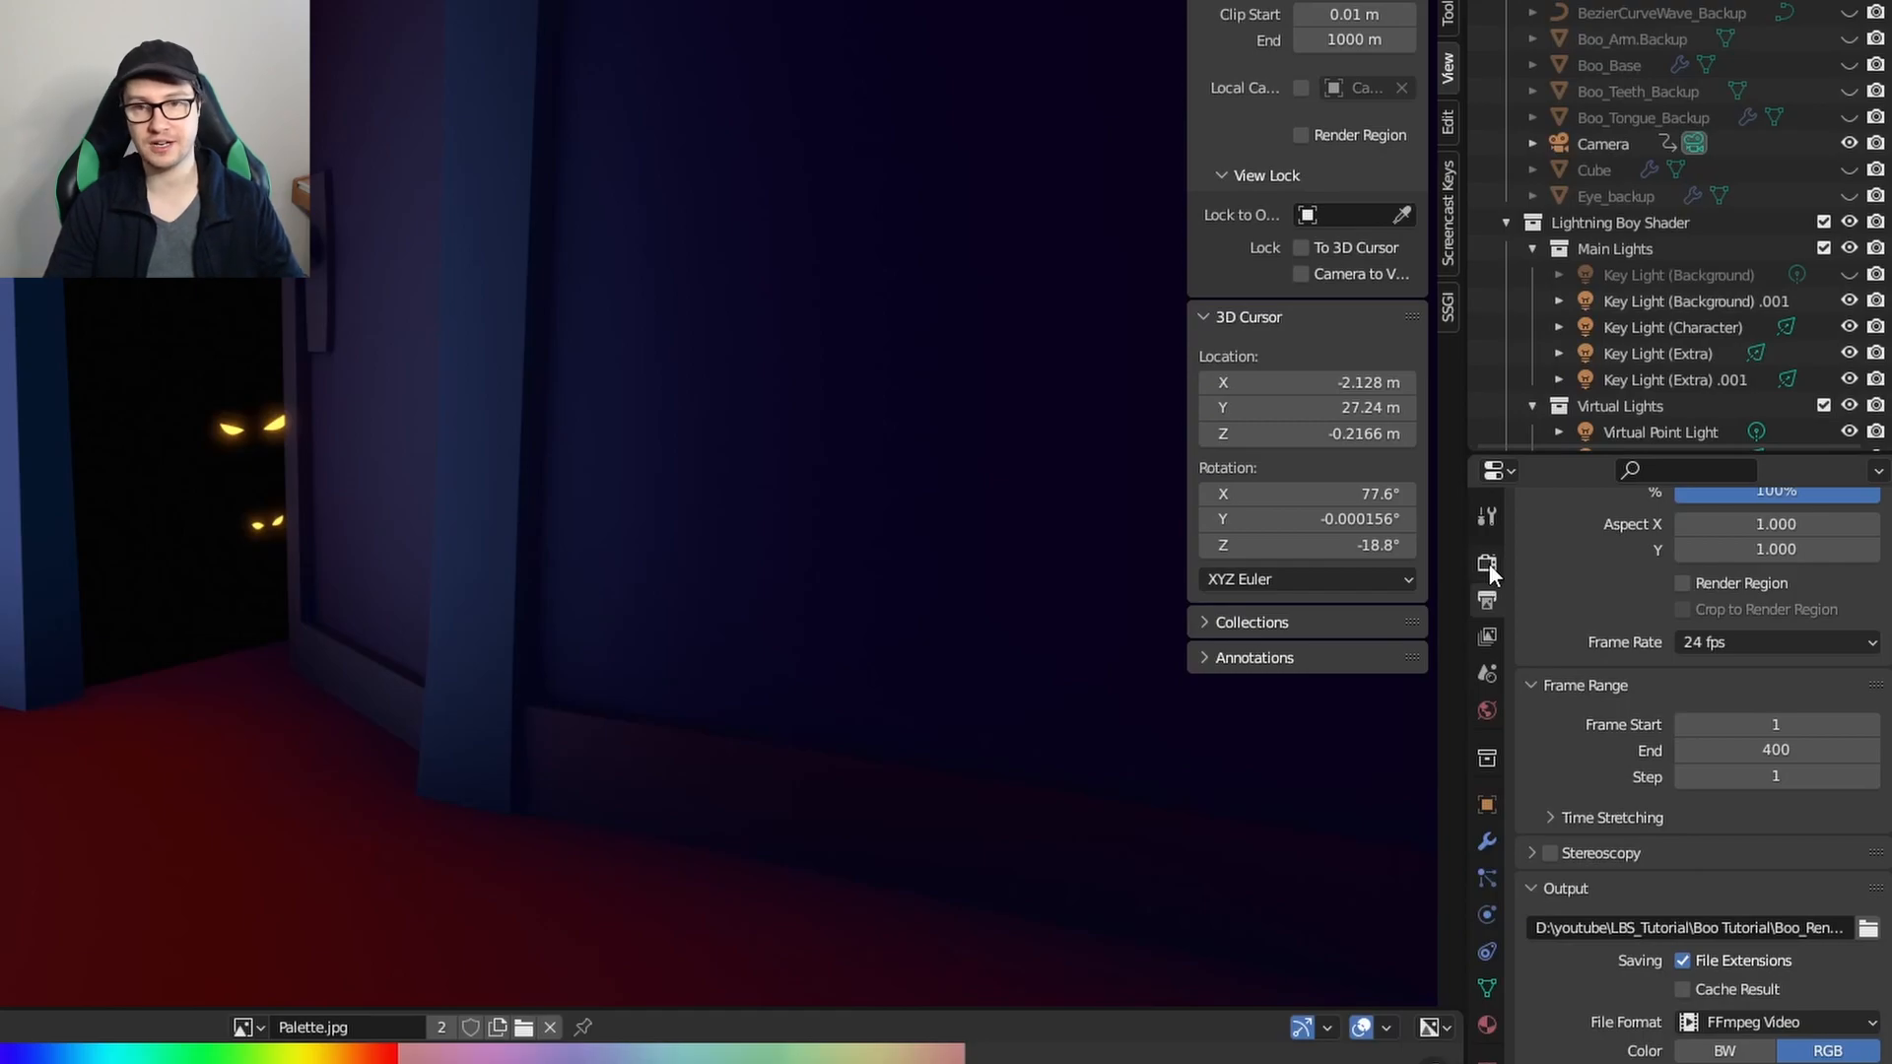
Step: Expand the Bloom settings in the render properties and lower the Bloom Radius
click(1488, 564)
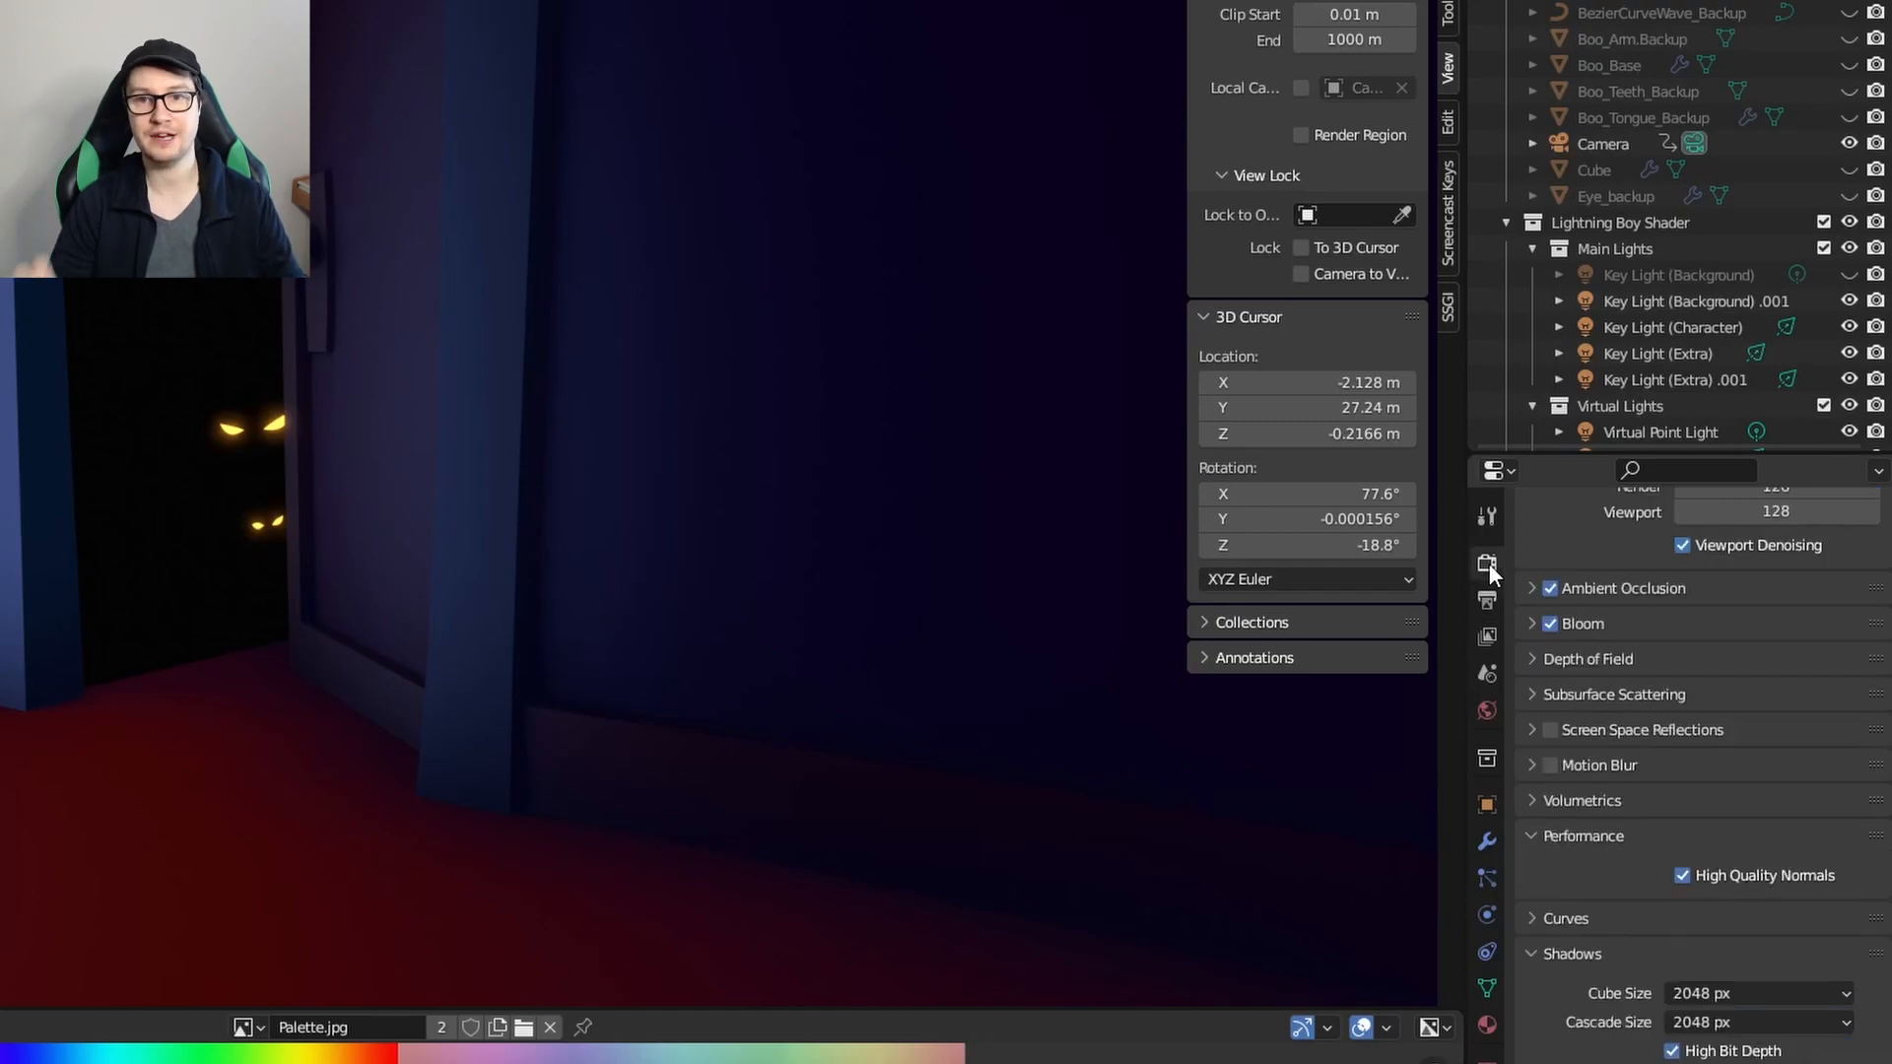
click(1537, 624)
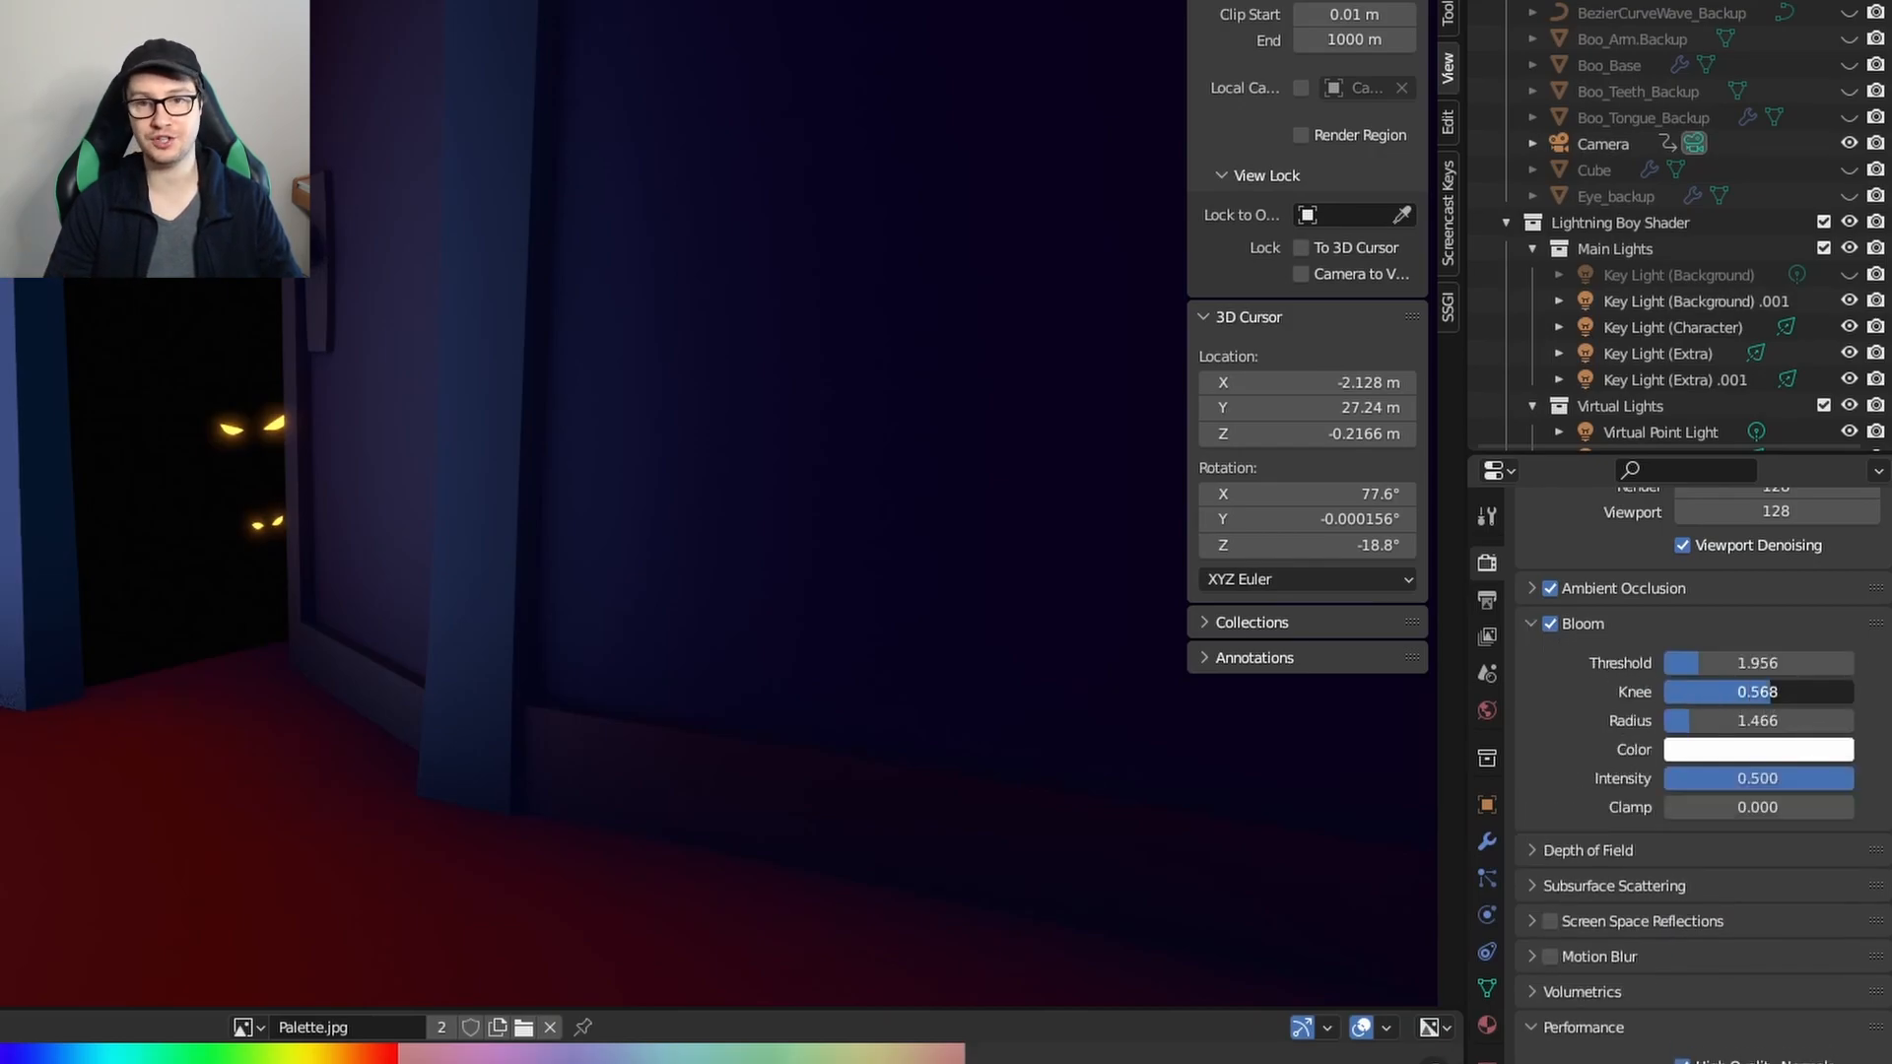
drag(1764, 720, 1694, 720)
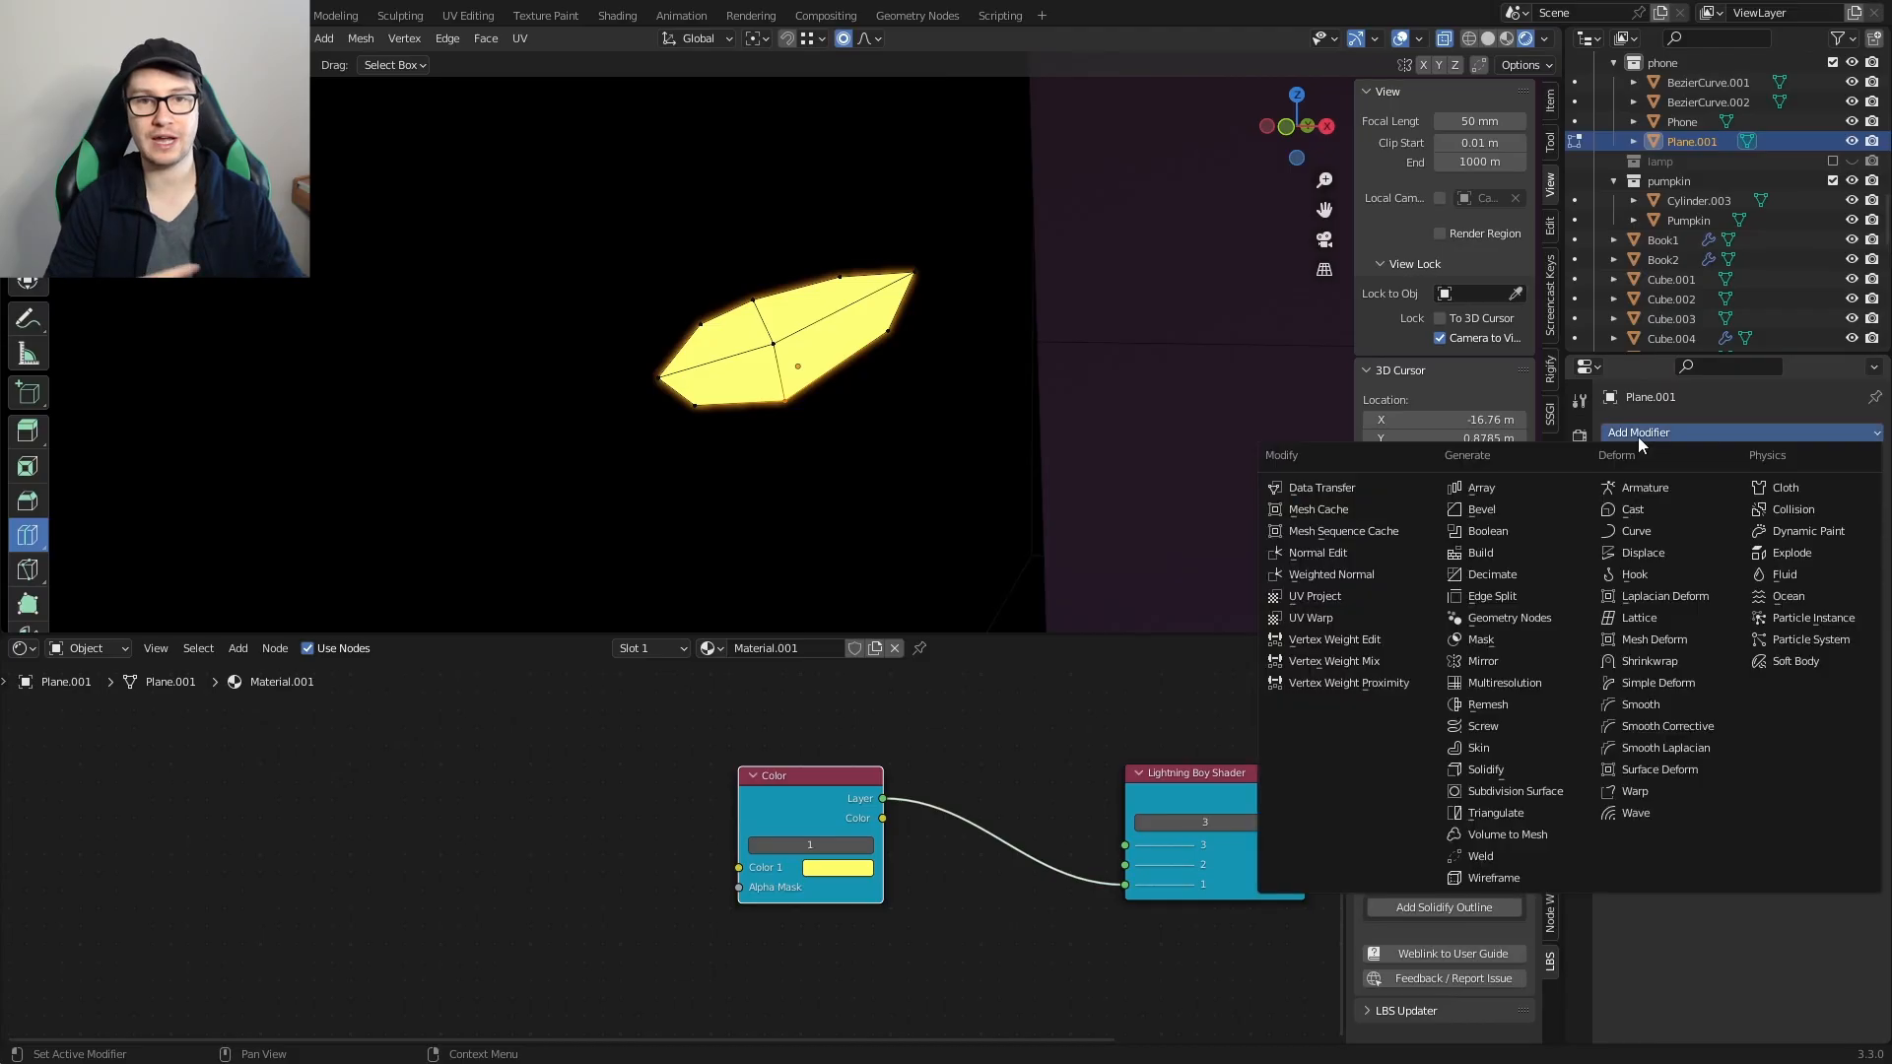
Step: Add a Subdivision Surface modifier to the eye and turn off proportional editing
click(1497, 748)
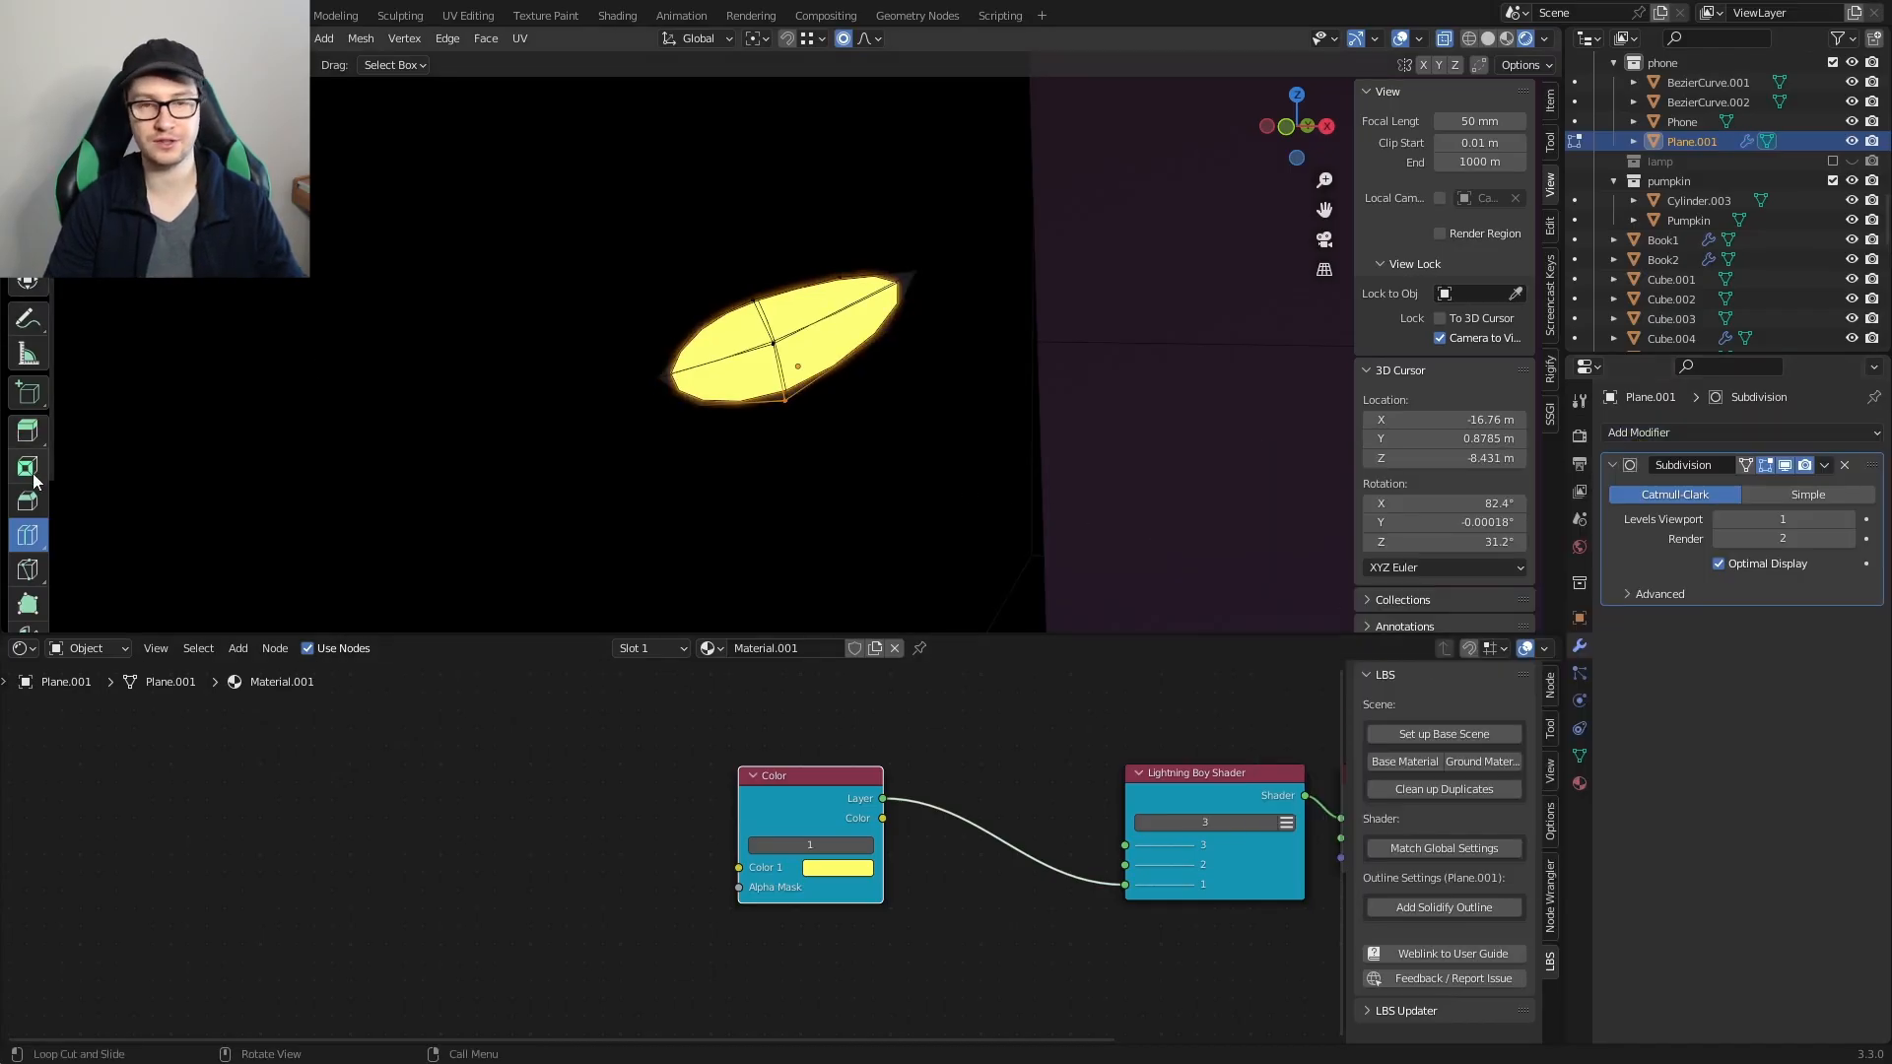
click(710, 387)
key(w)
drag(746, 267, 778, 325)
key(g)
right_click(777, 326)
key(o)
Step: Move the eye's vertices one after another to slim it into a narrow, slanted crescent with a sharp outer tip
key(g)
click(793, 473)
drag(815, 257, 855, 293)
key(g)
click(913, 361)
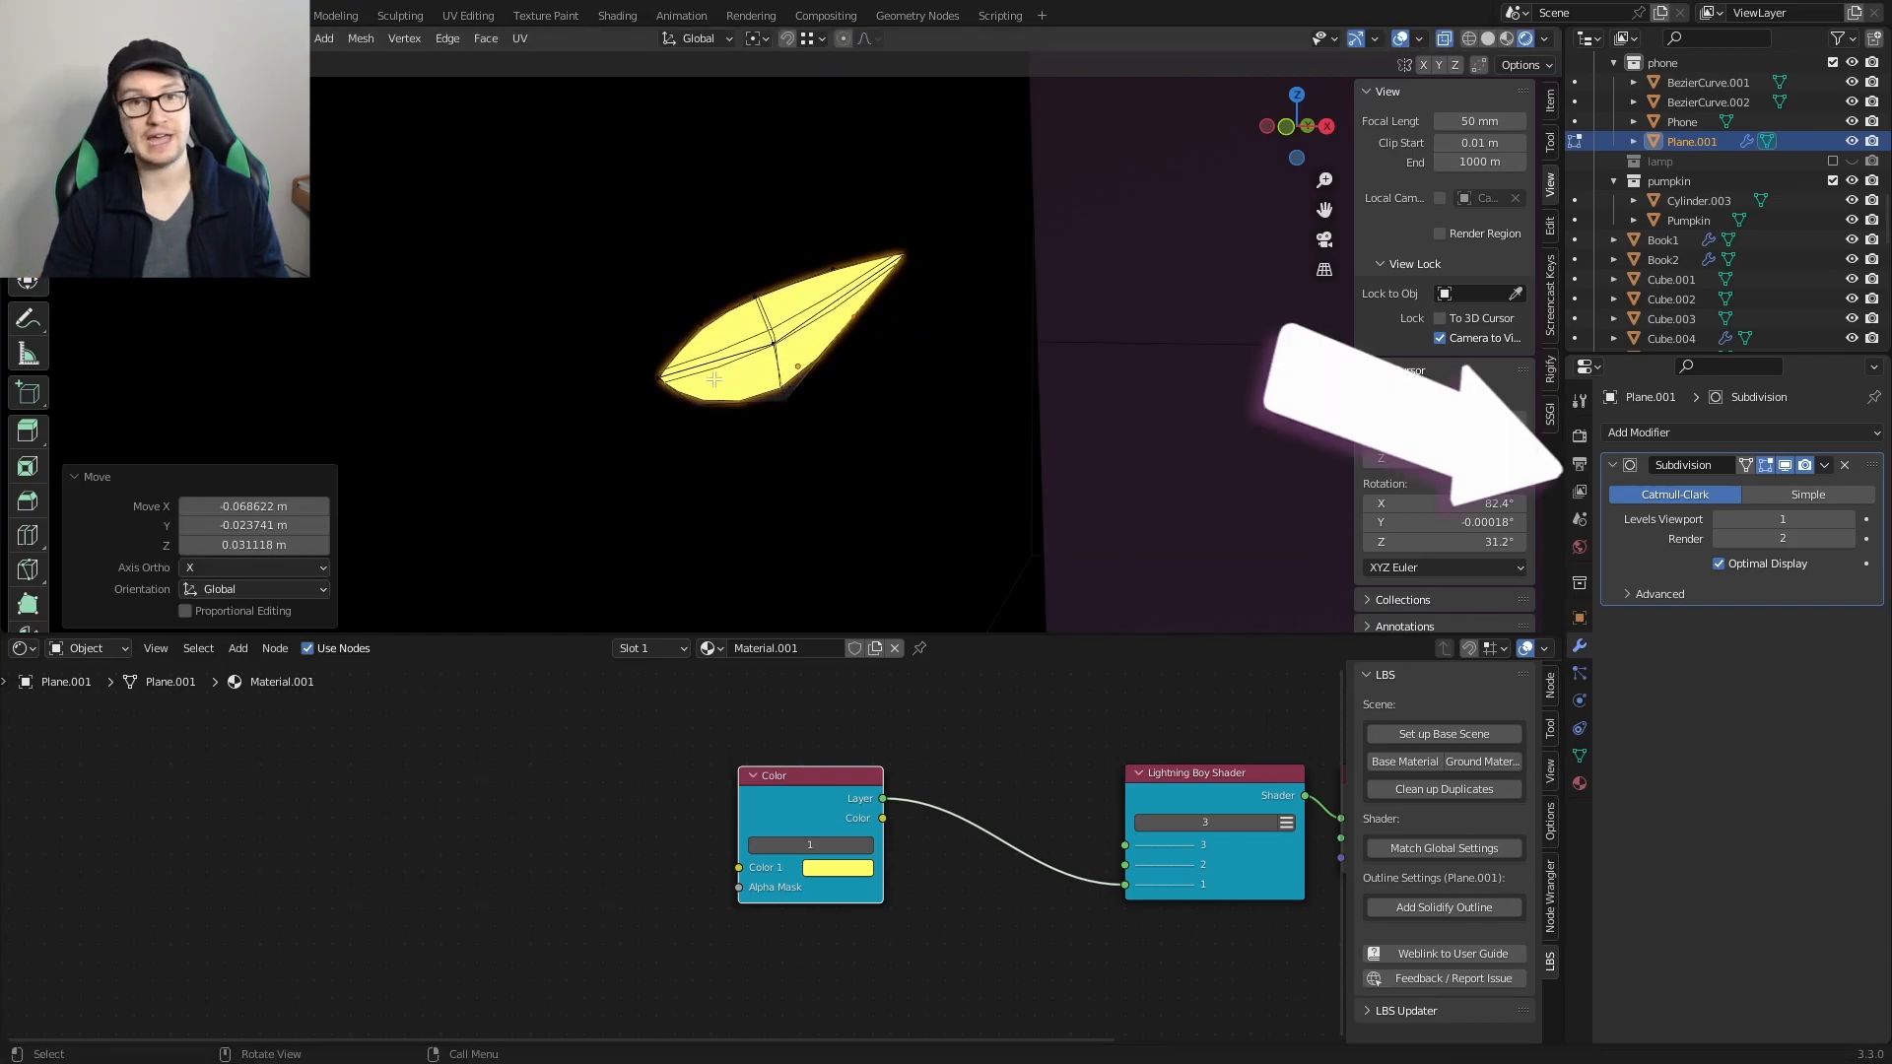
click(844, 405)
drag(737, 274, 723, 352)
key(g)
click(794, 326)
key(g)
click(730, 364)
drag(806, 245, 953, 296)
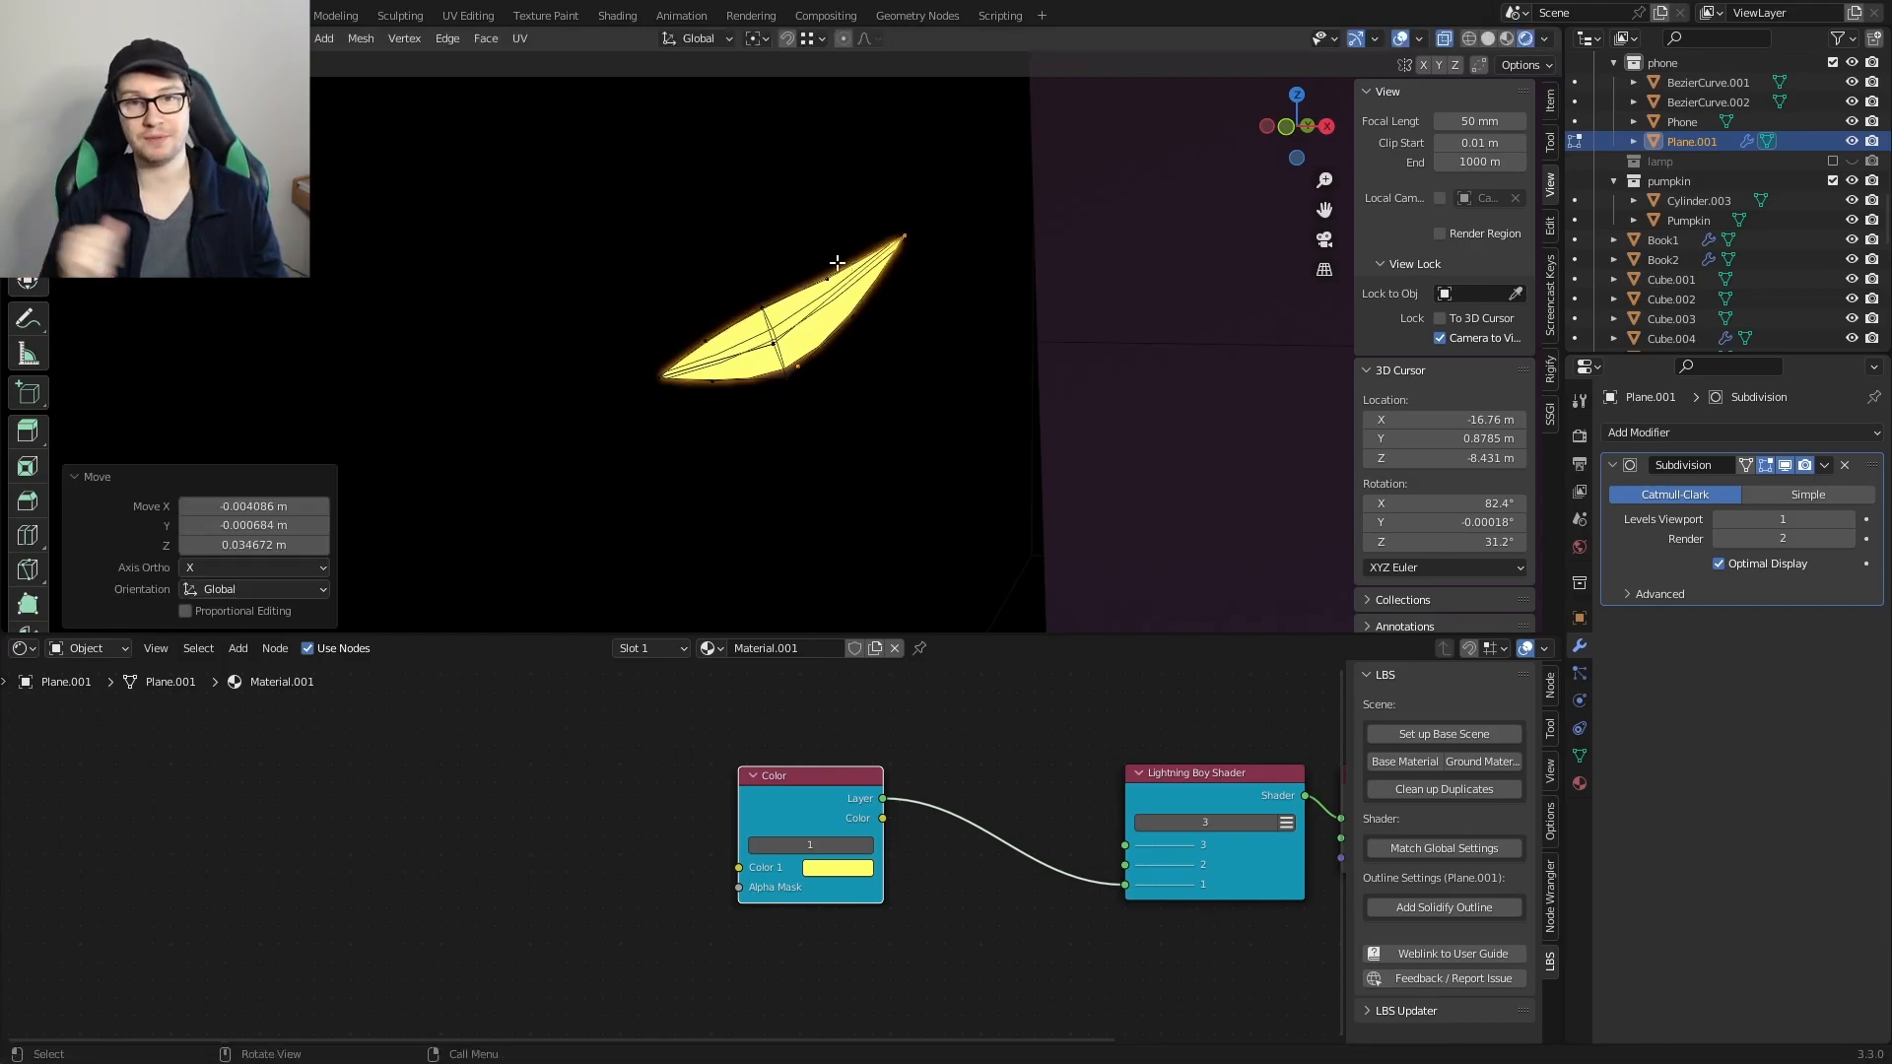
key(g)
click(935, 357)
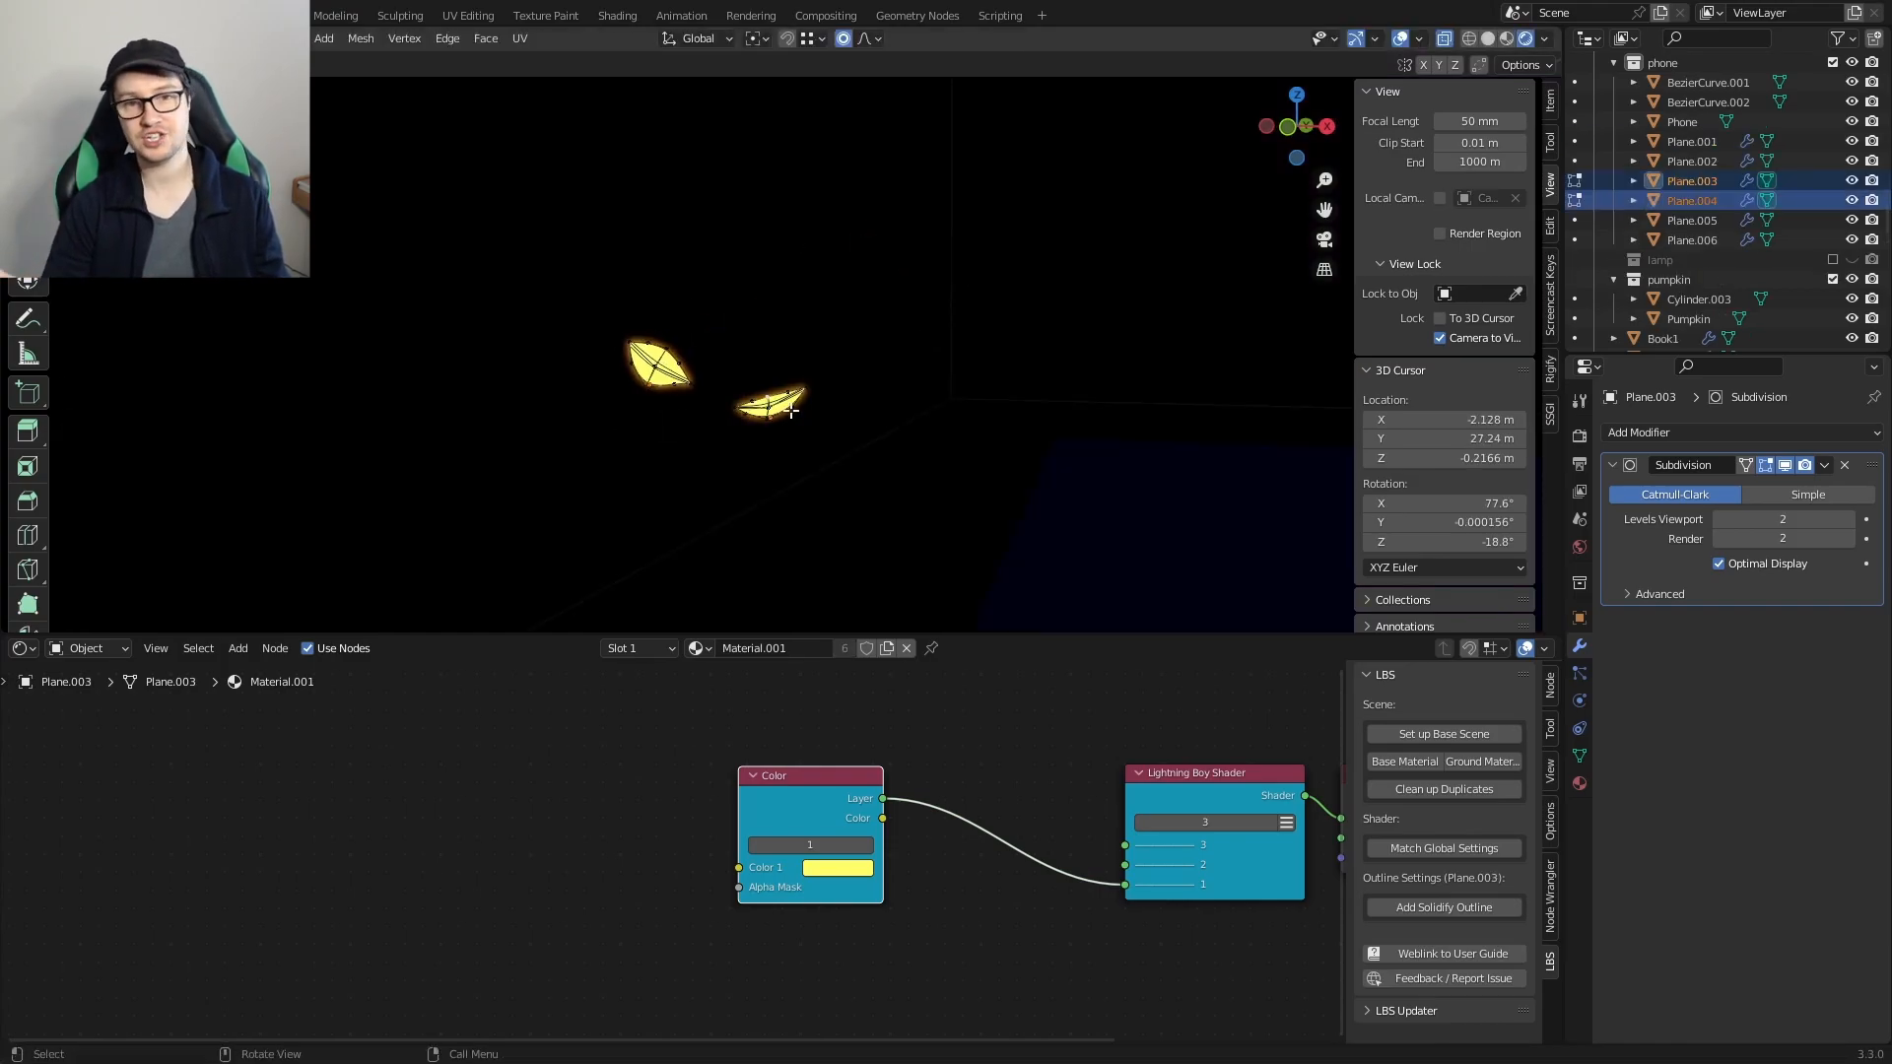
Step: Leave Edit Mode and, from the camera view, scale the selected small eye pair to 0.696
key(Tab)
scroll(840, 422, down, 5)
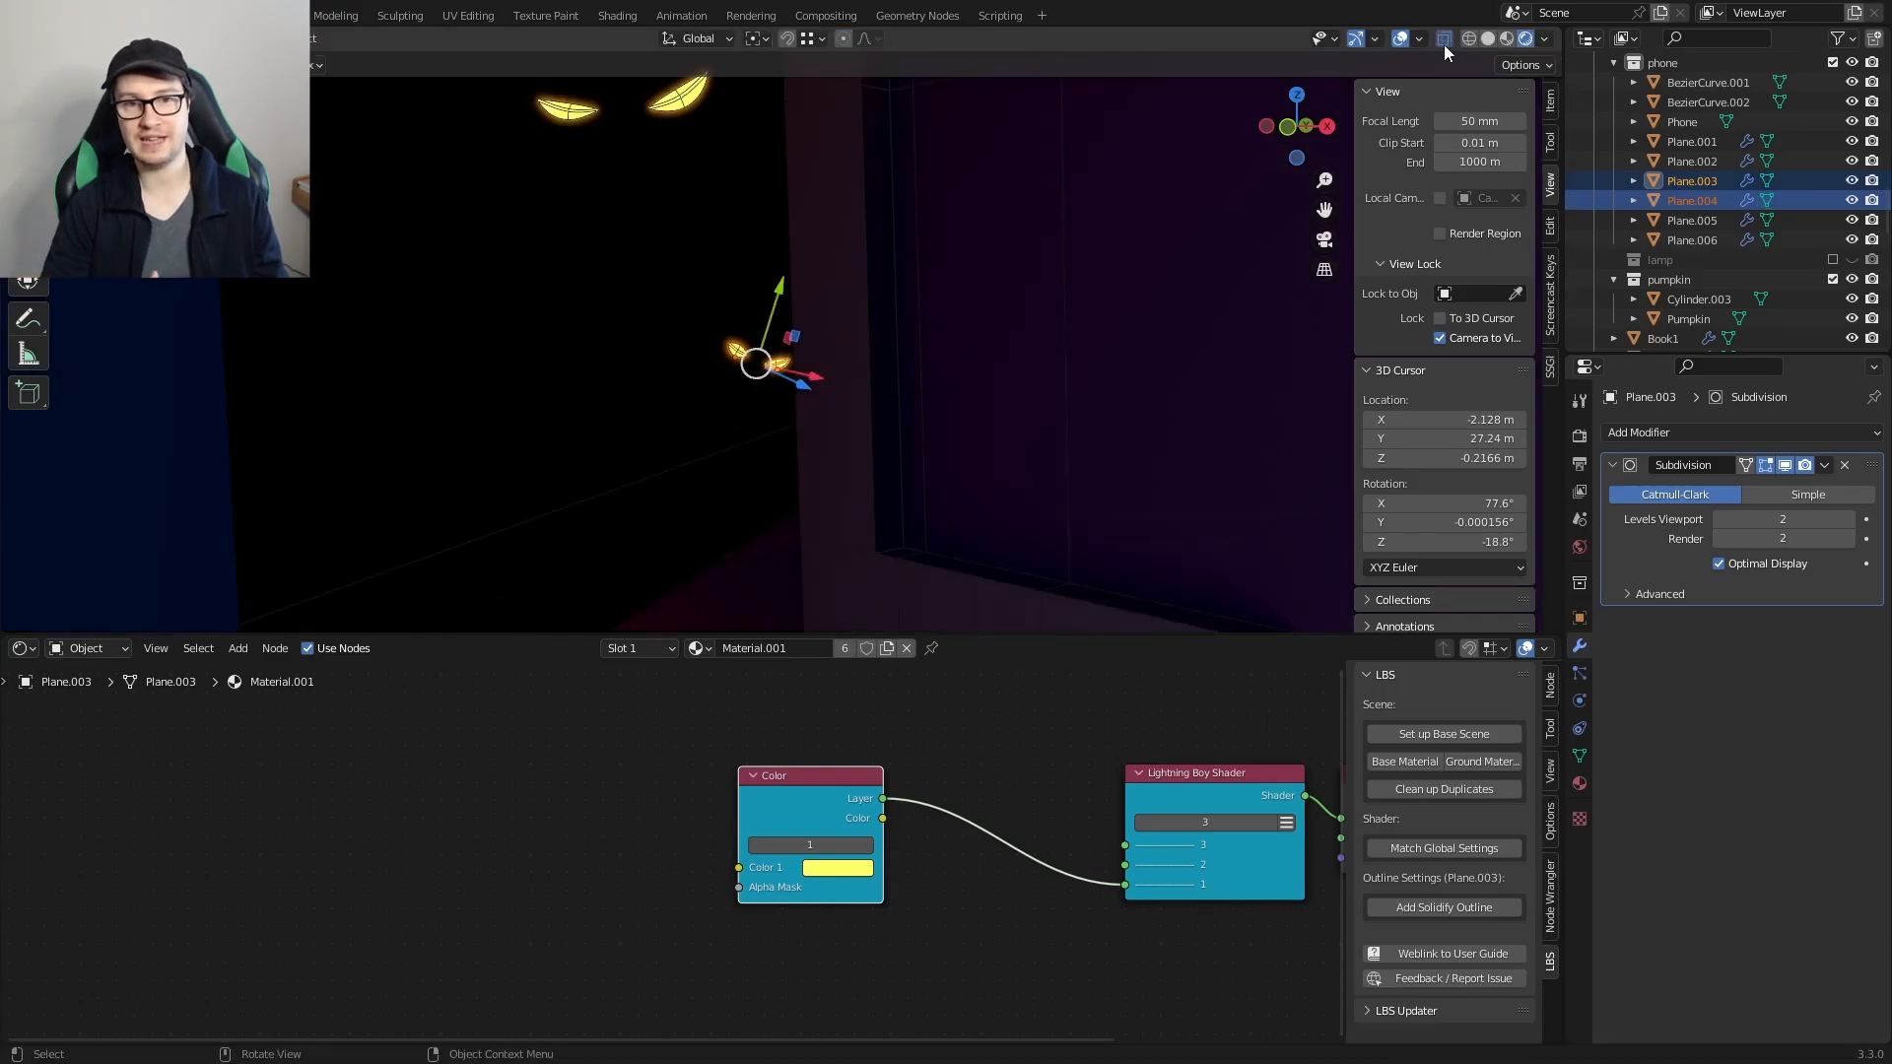
key(KP_0)
key(g)
key(s)
click(1223, 404)
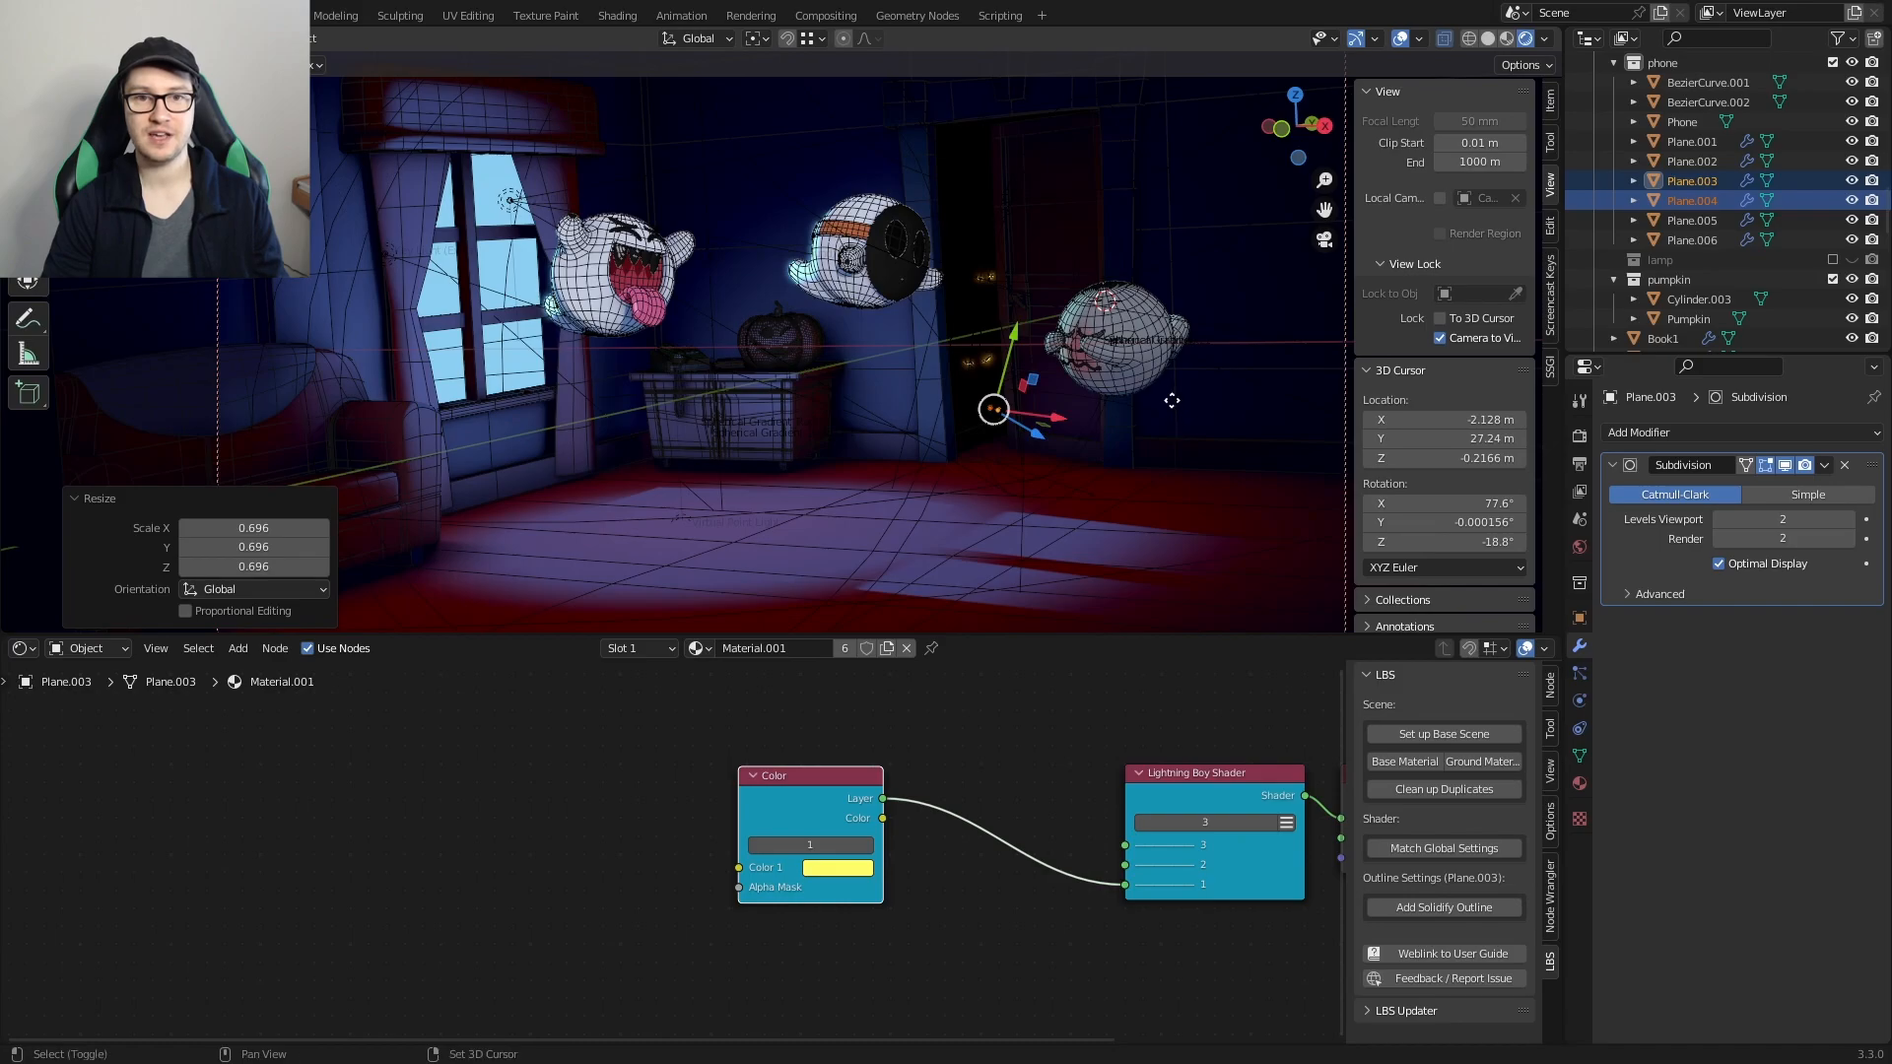
Step: Duplicate the small eye pair, rotate the copy and place it in the dark doorway
key(shift+d)
click(1146, 383)
key(r)
click(1033, 361)
key(g)
key(Escape)
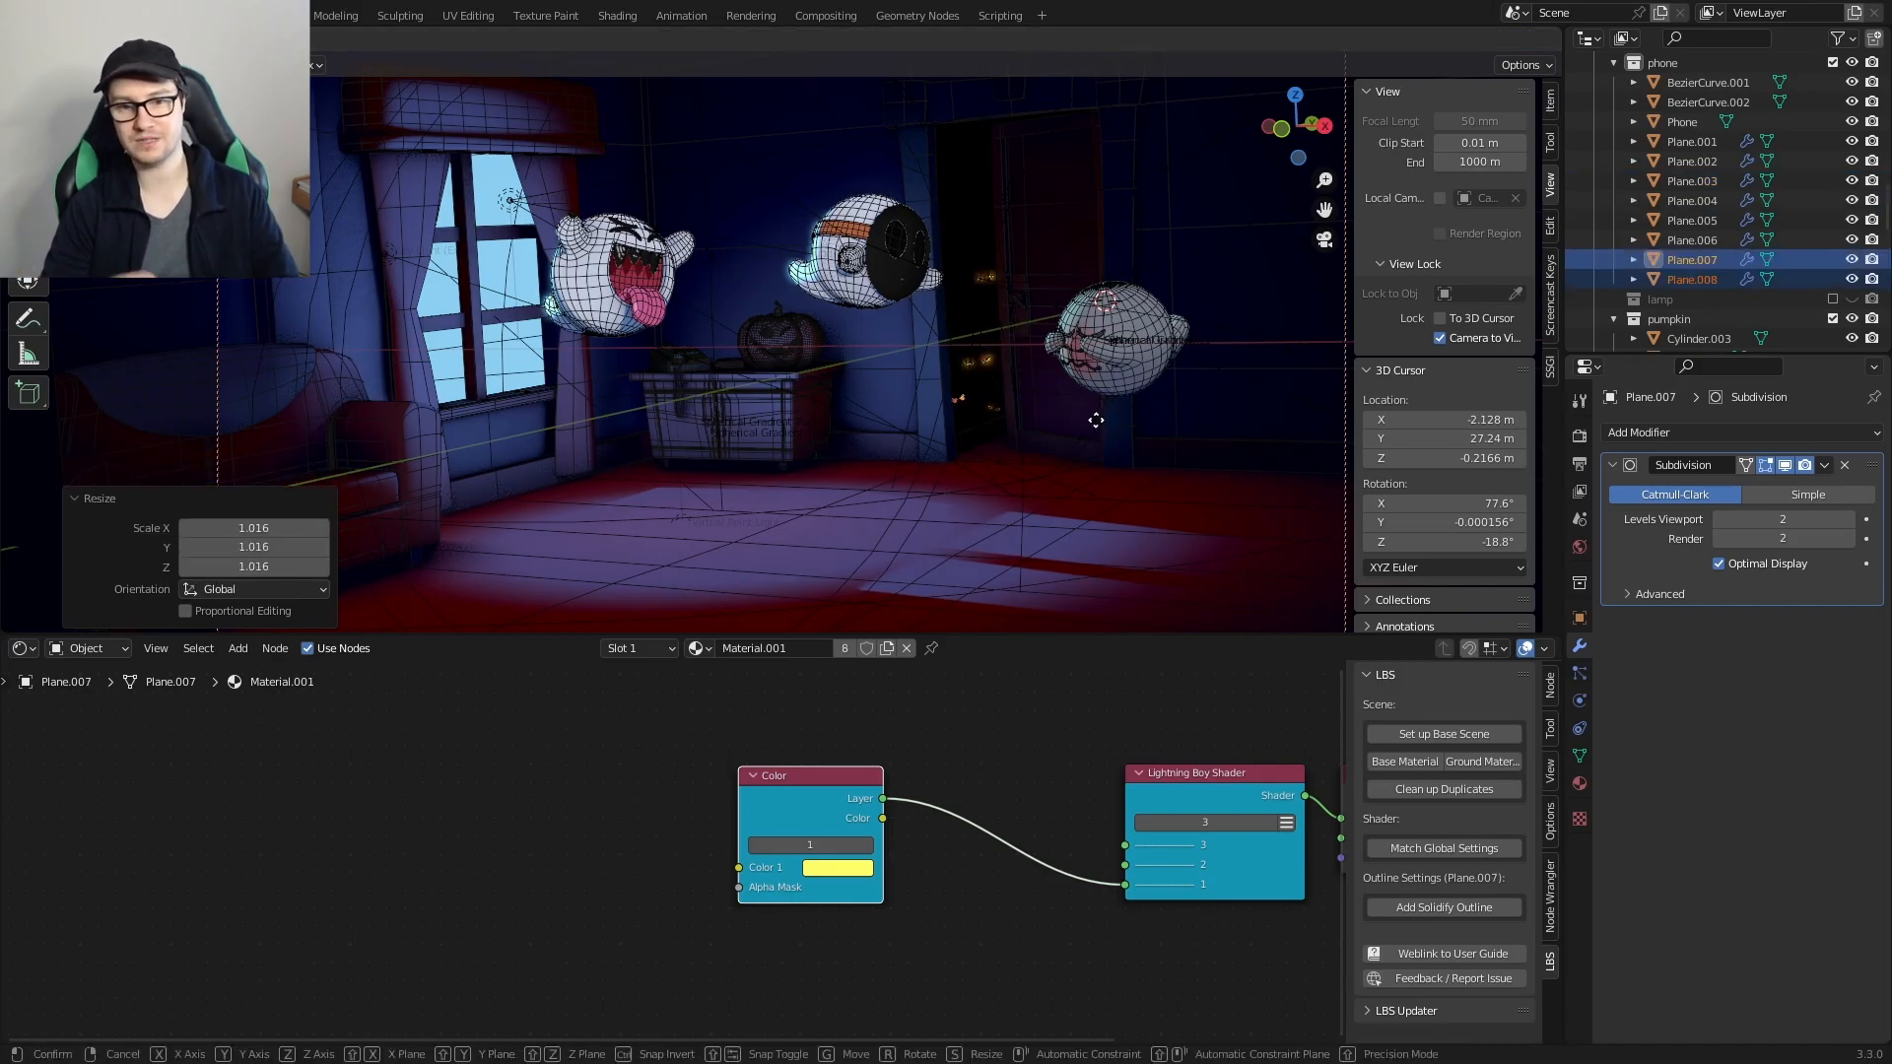
key(Tab)
key(Tab)
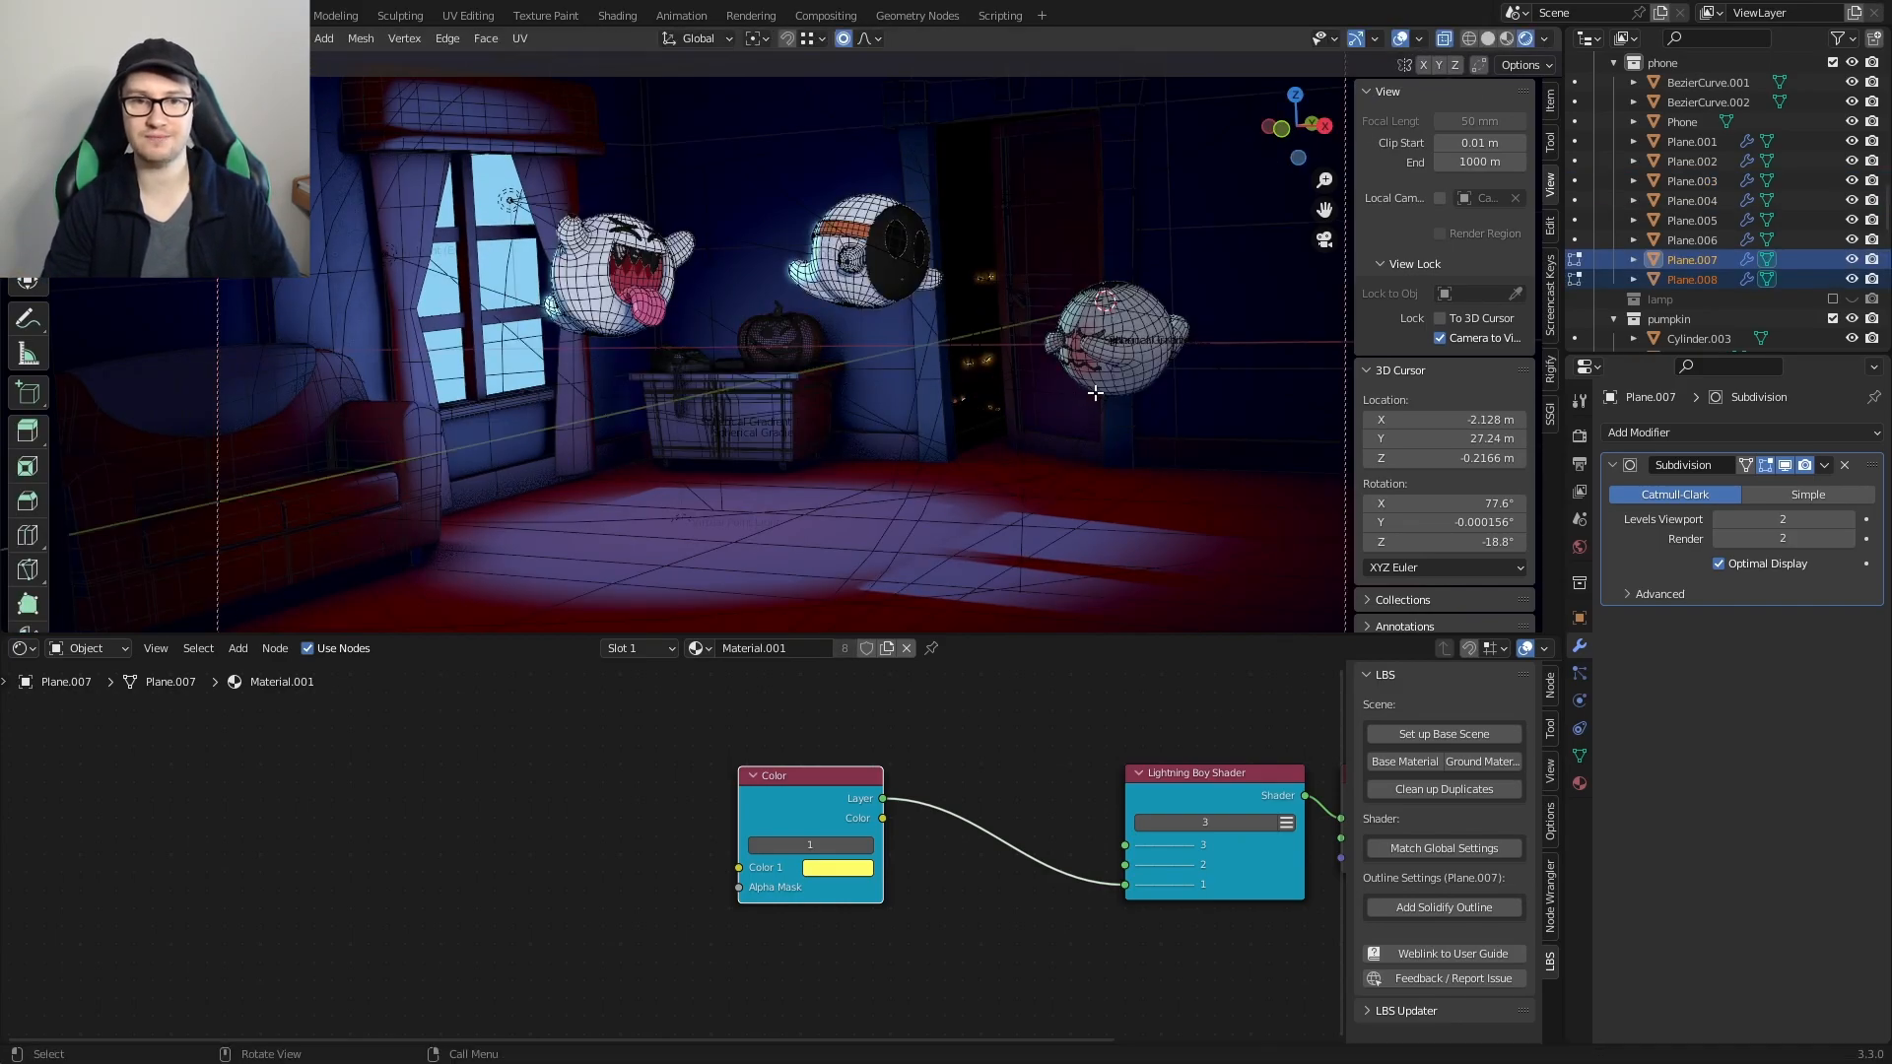
key(g)
click(1020, 412)
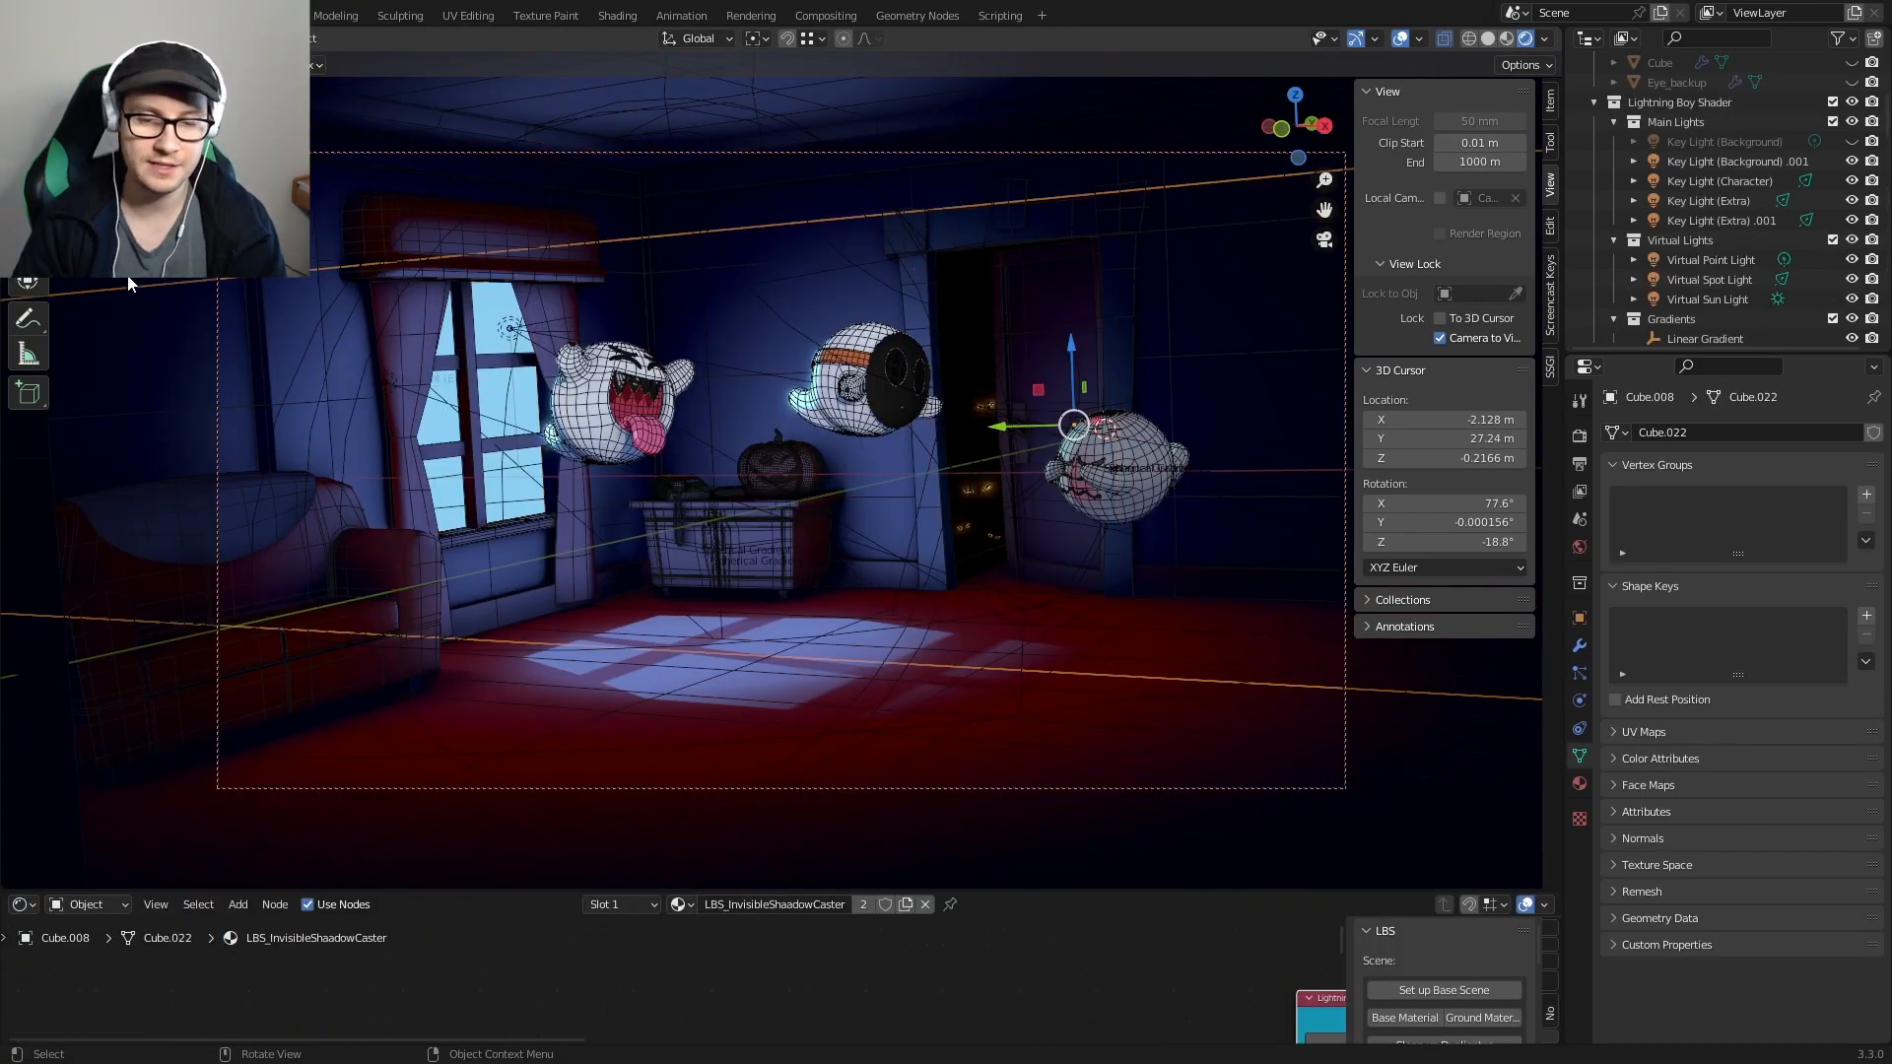
Step: Add a UV sphere to the scene
key(shift+a)
mouse_move(613, 456)
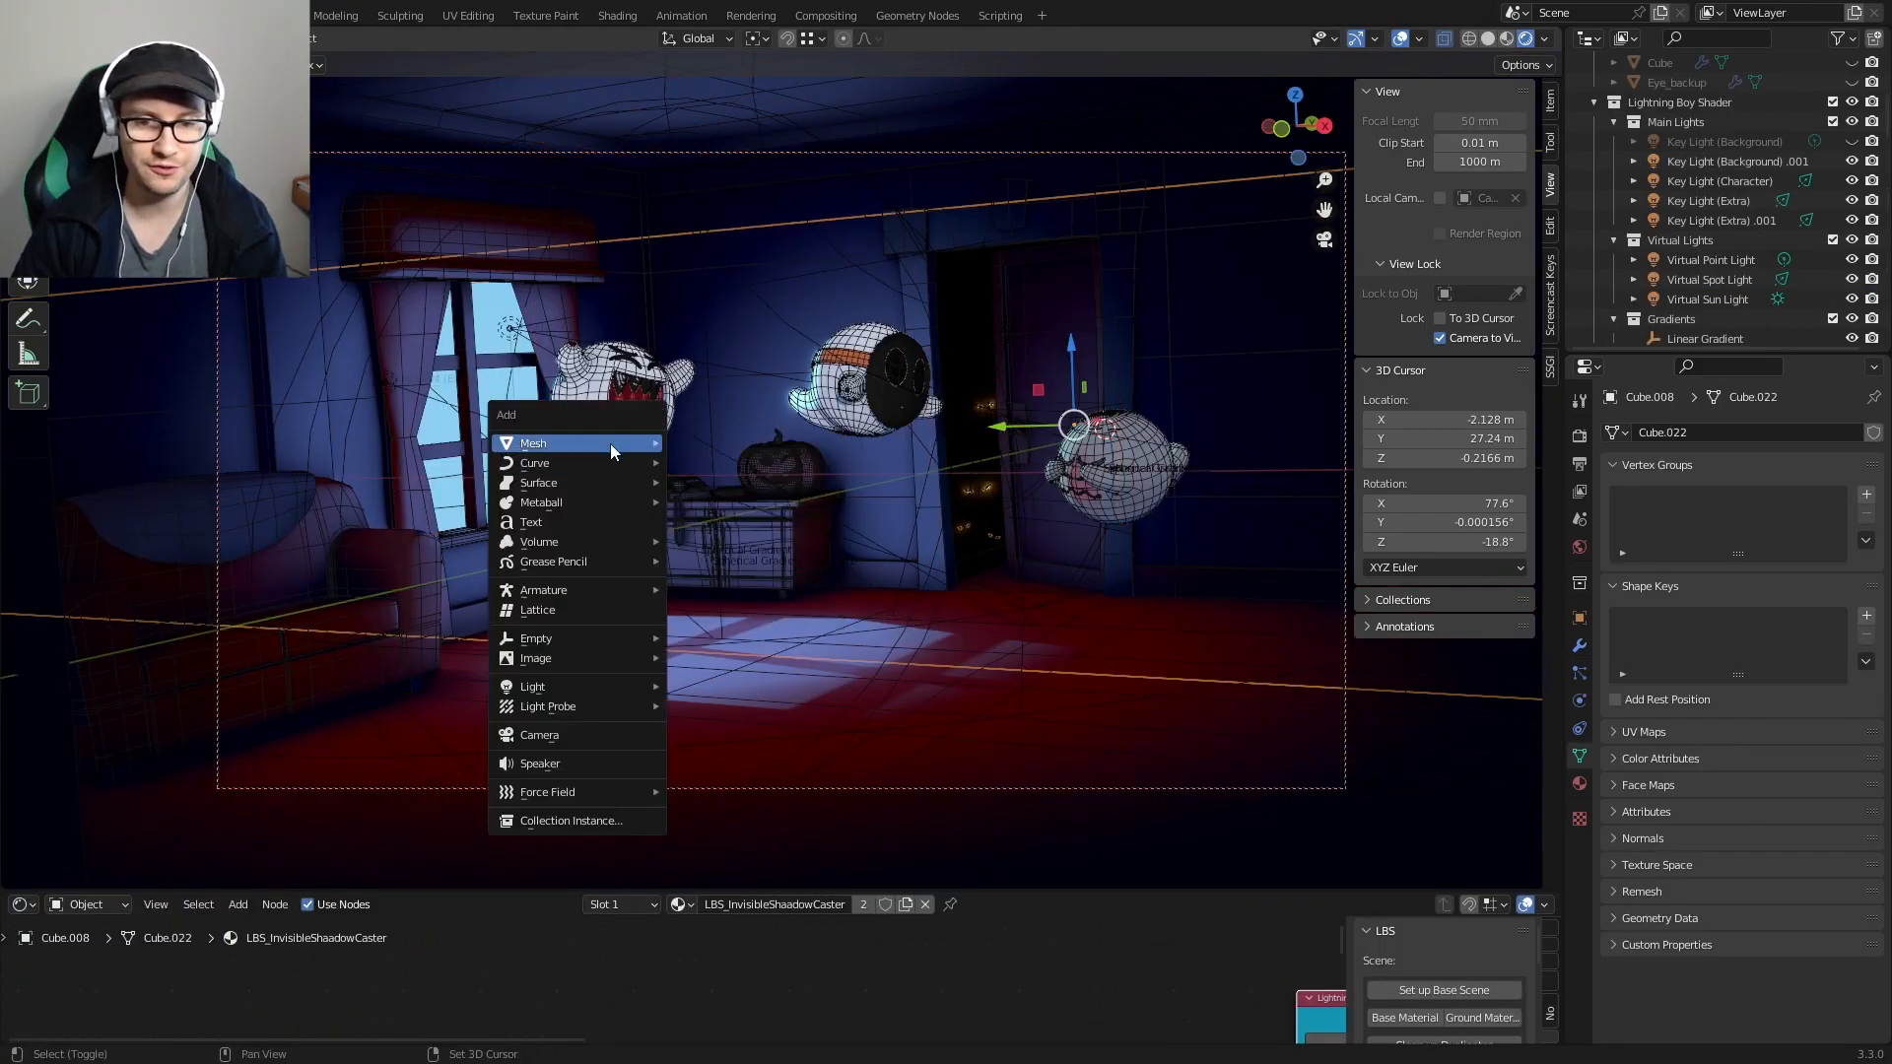
click(818, 541)
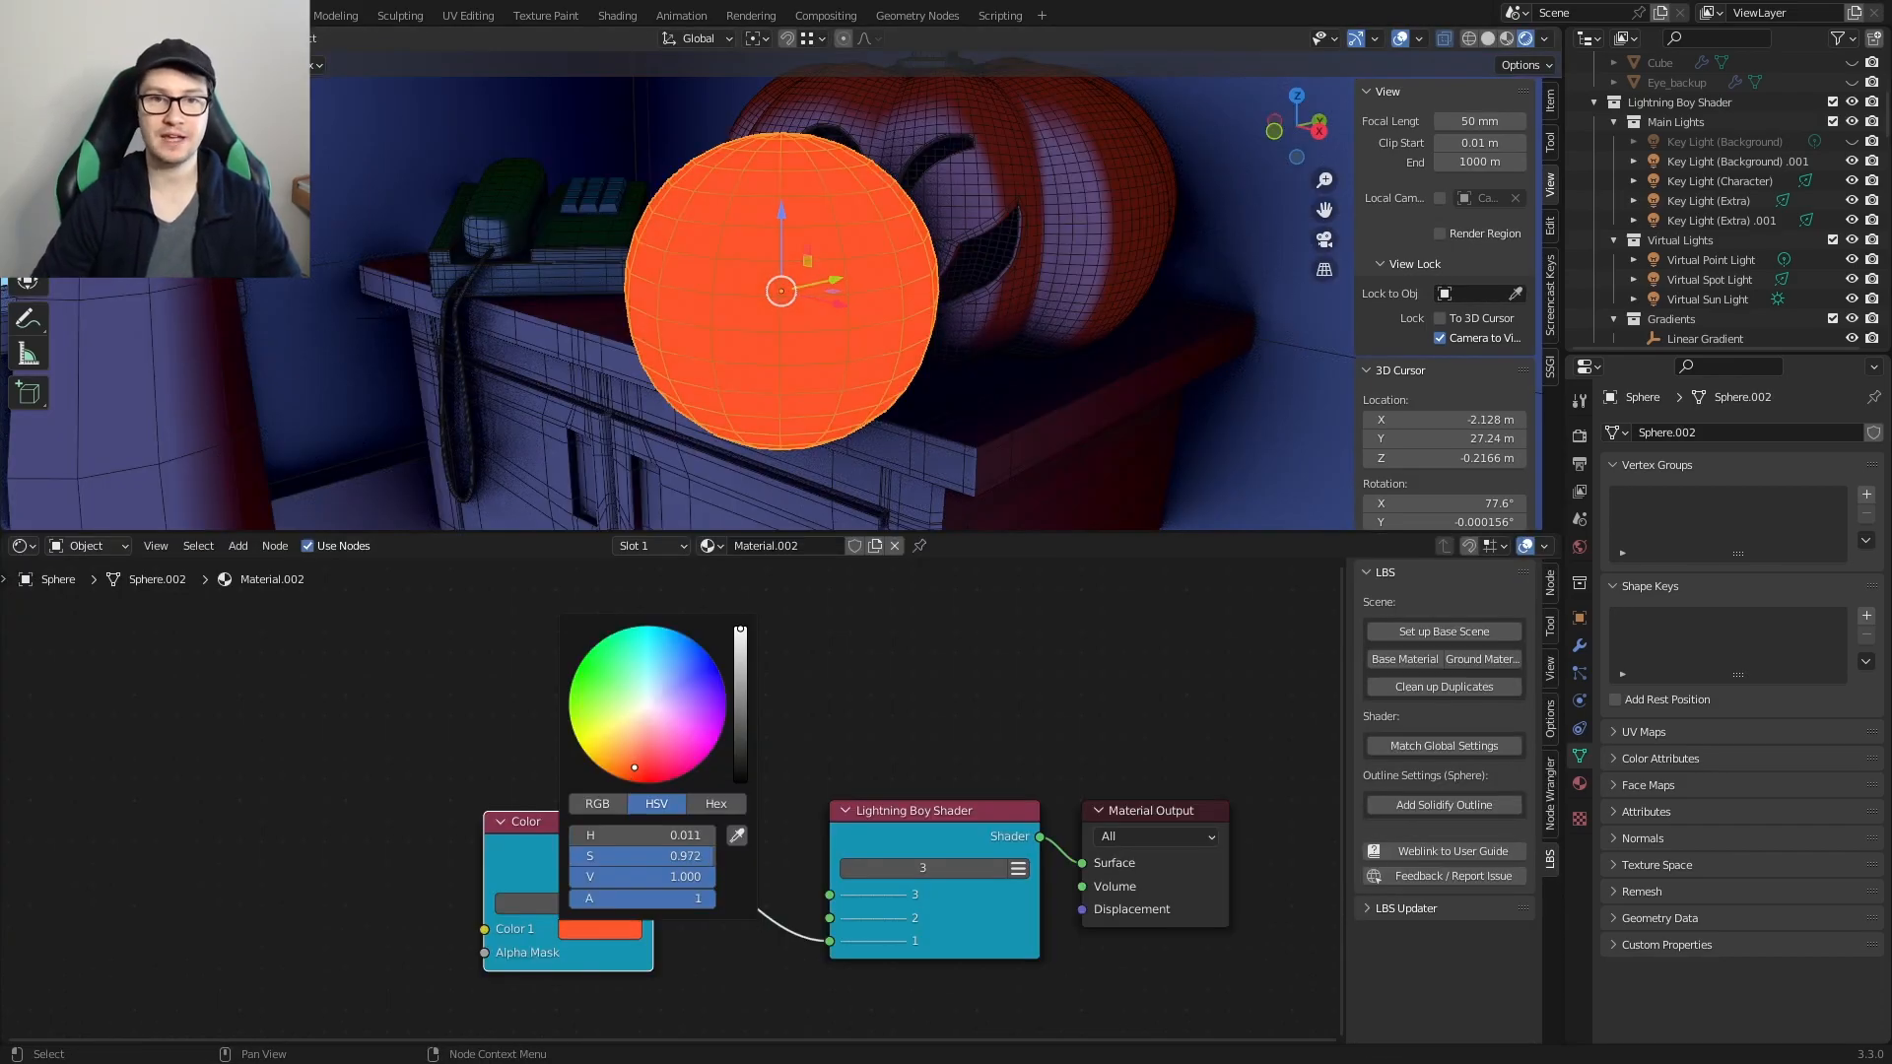
Step: In Edit Mode, pull the top of the sphere up along Z with a wide proportional falloff to form a flame teardrop
scroll(832, 354, down, 4)
key(Tab)
middle_drag(832, 354, 872, 431)
key(alt+a)
key(g)
key(z)
scroll(867, 315, down, 10)
click(891, 253)
key(Tab)
Step: Add a 2D Rim Light node as the layer above Color in the flame's material
key(shift+a)
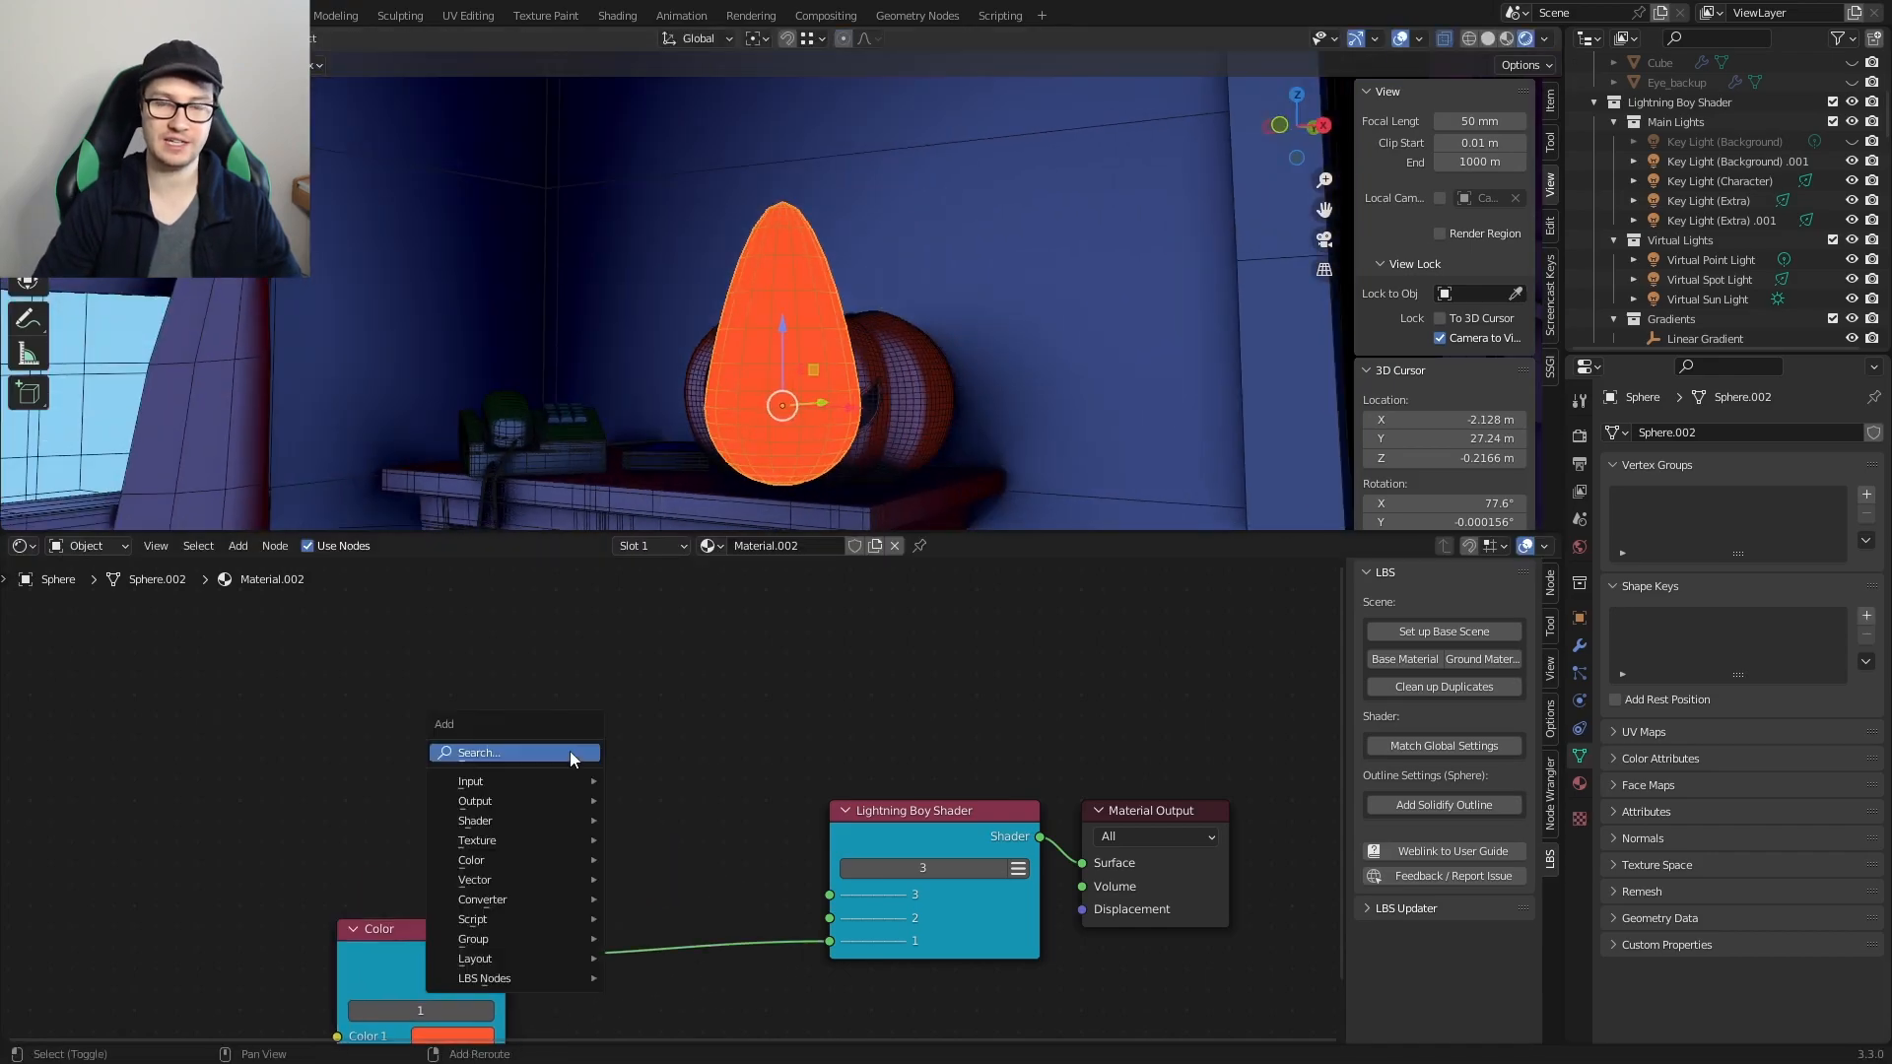
mouse_move(517, 980)
click(687, 818)
click(399, 747)
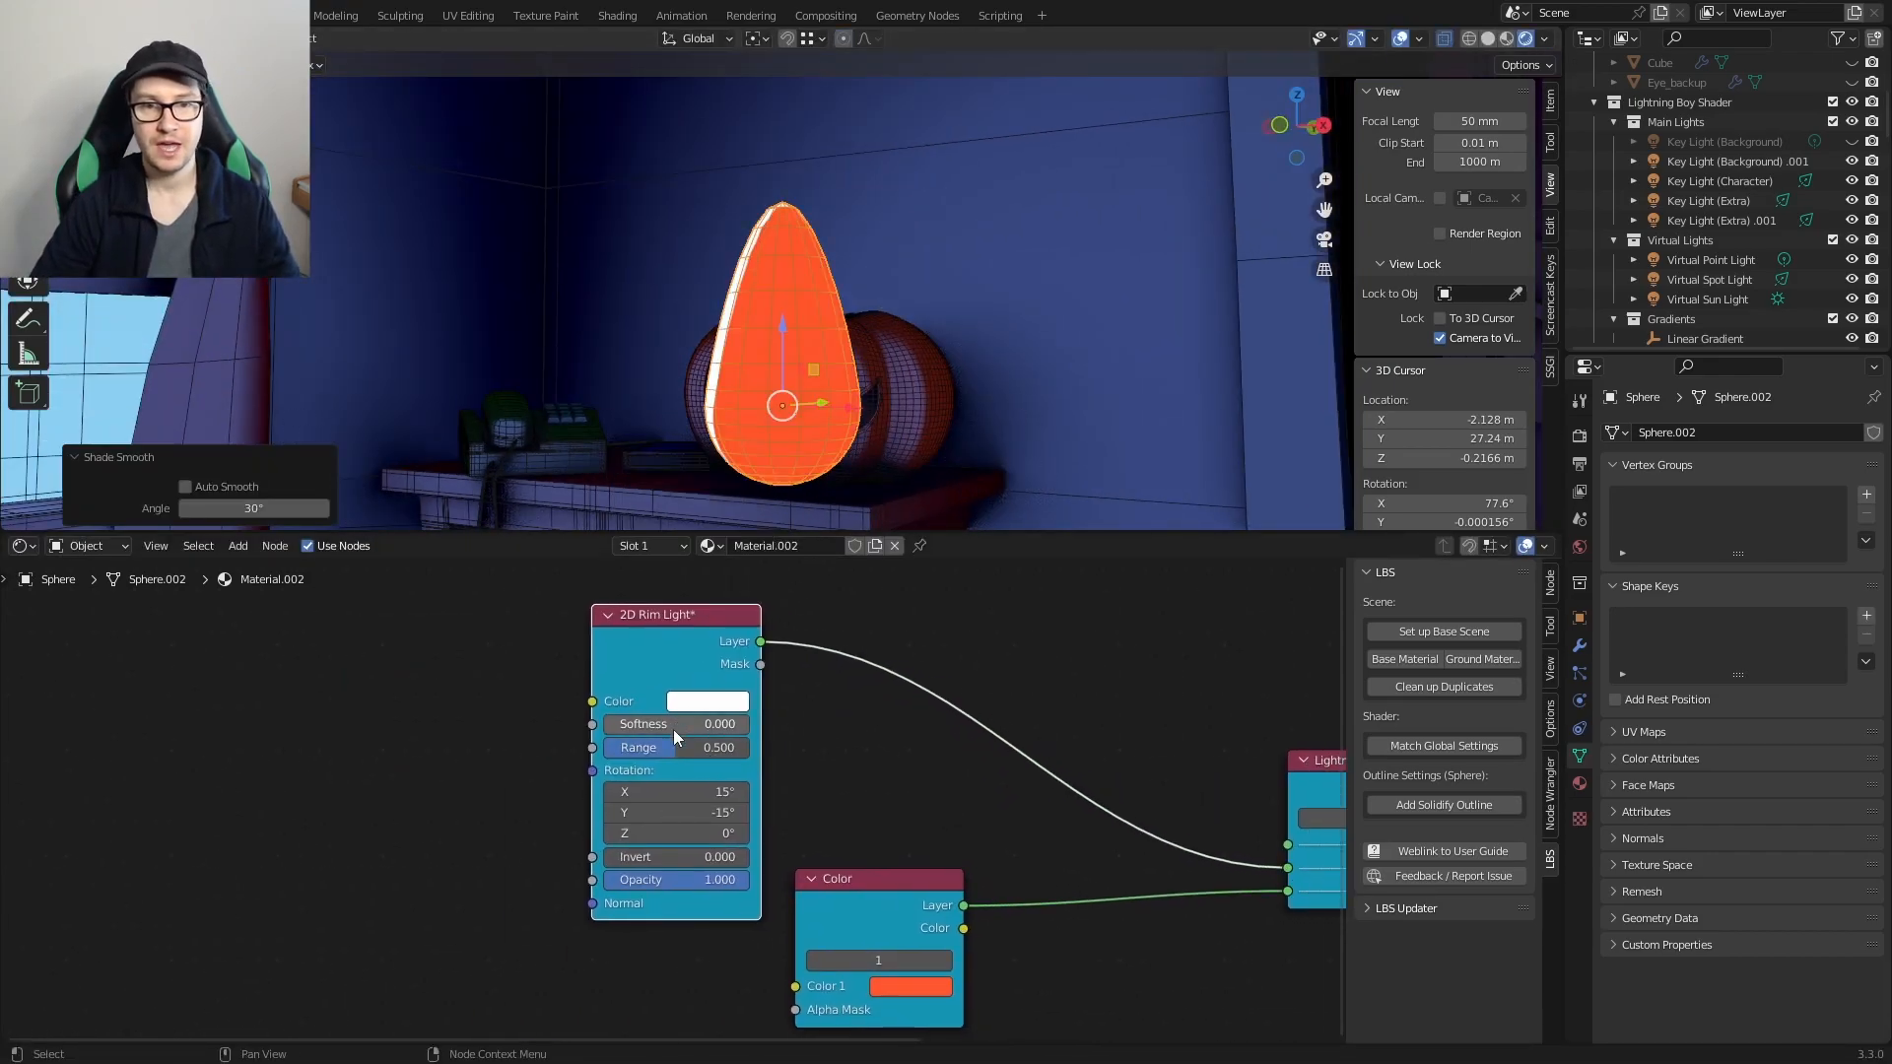
middle_drag(895, 442, 835, 448)
Step: Add a 2D Outline node to the flame's material in place of the 2D Rim Light
click(385, 781)
key(shift+a)
mouse_move(384, 780)
click(475, 578)
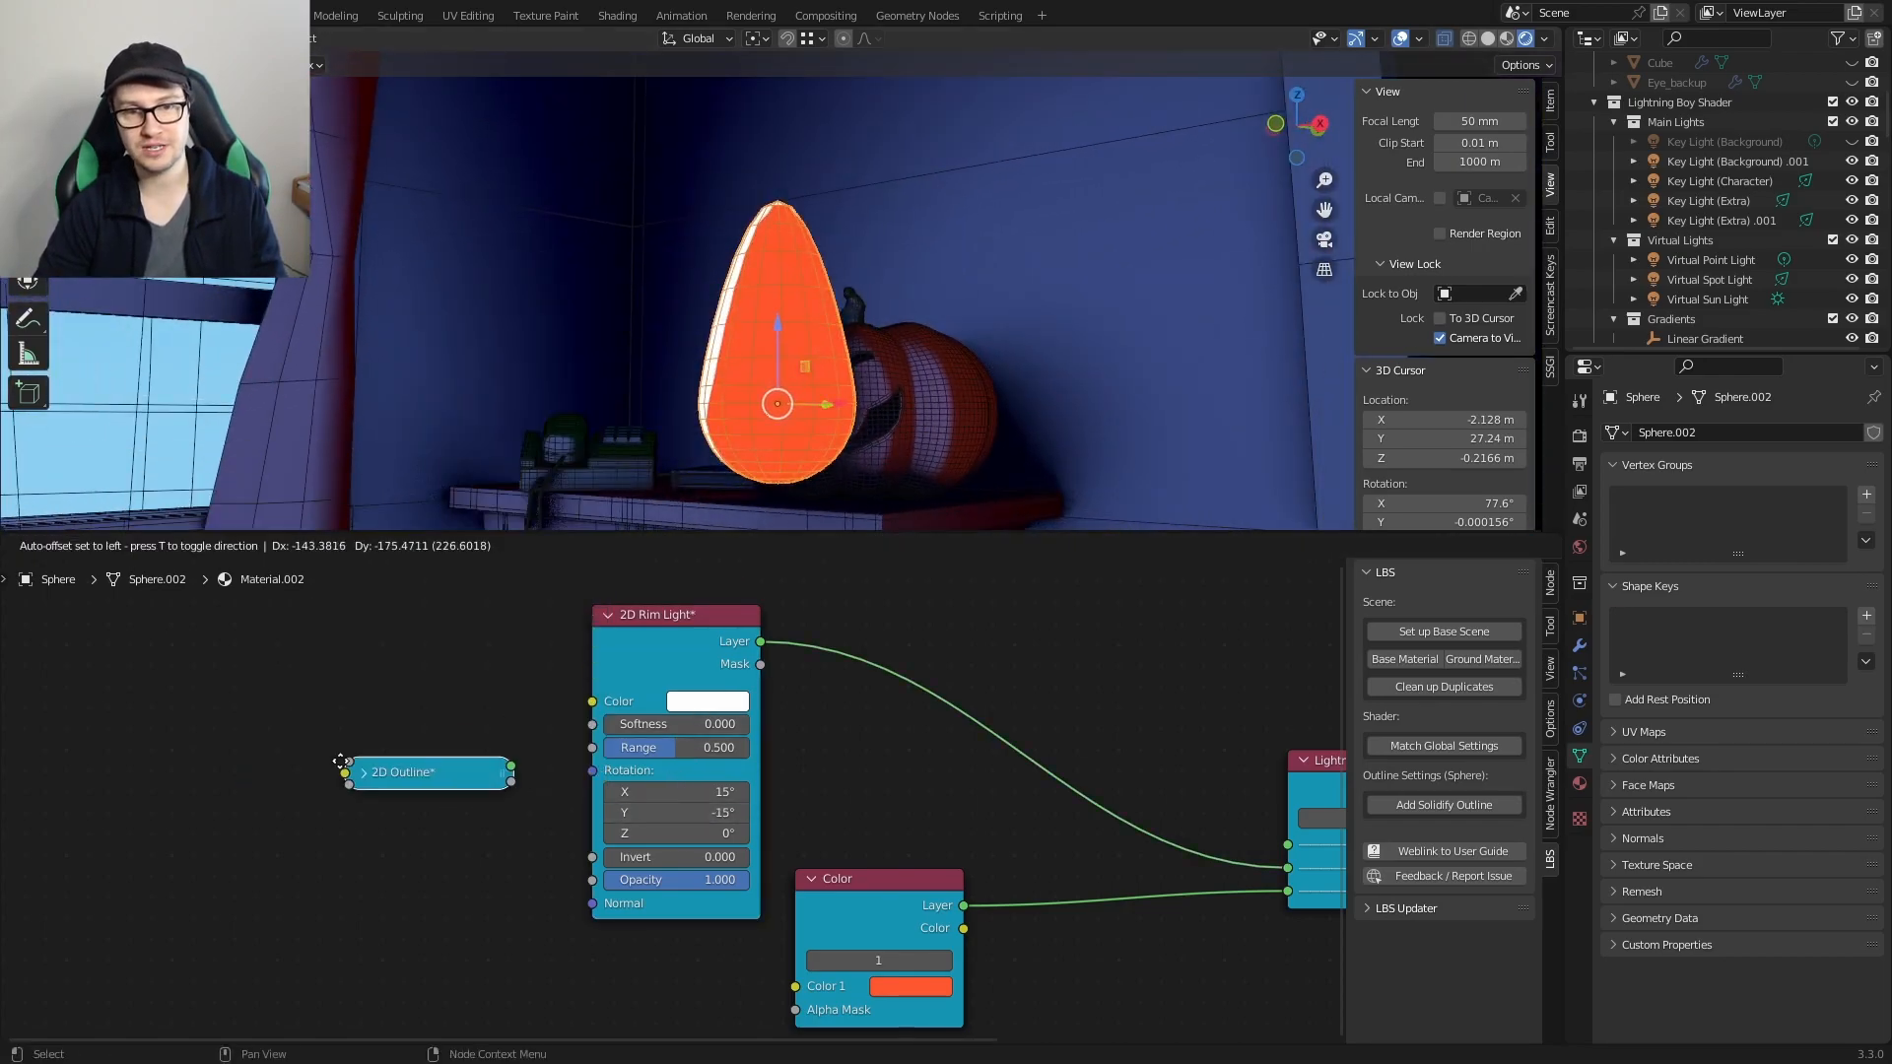
click(505, 695)
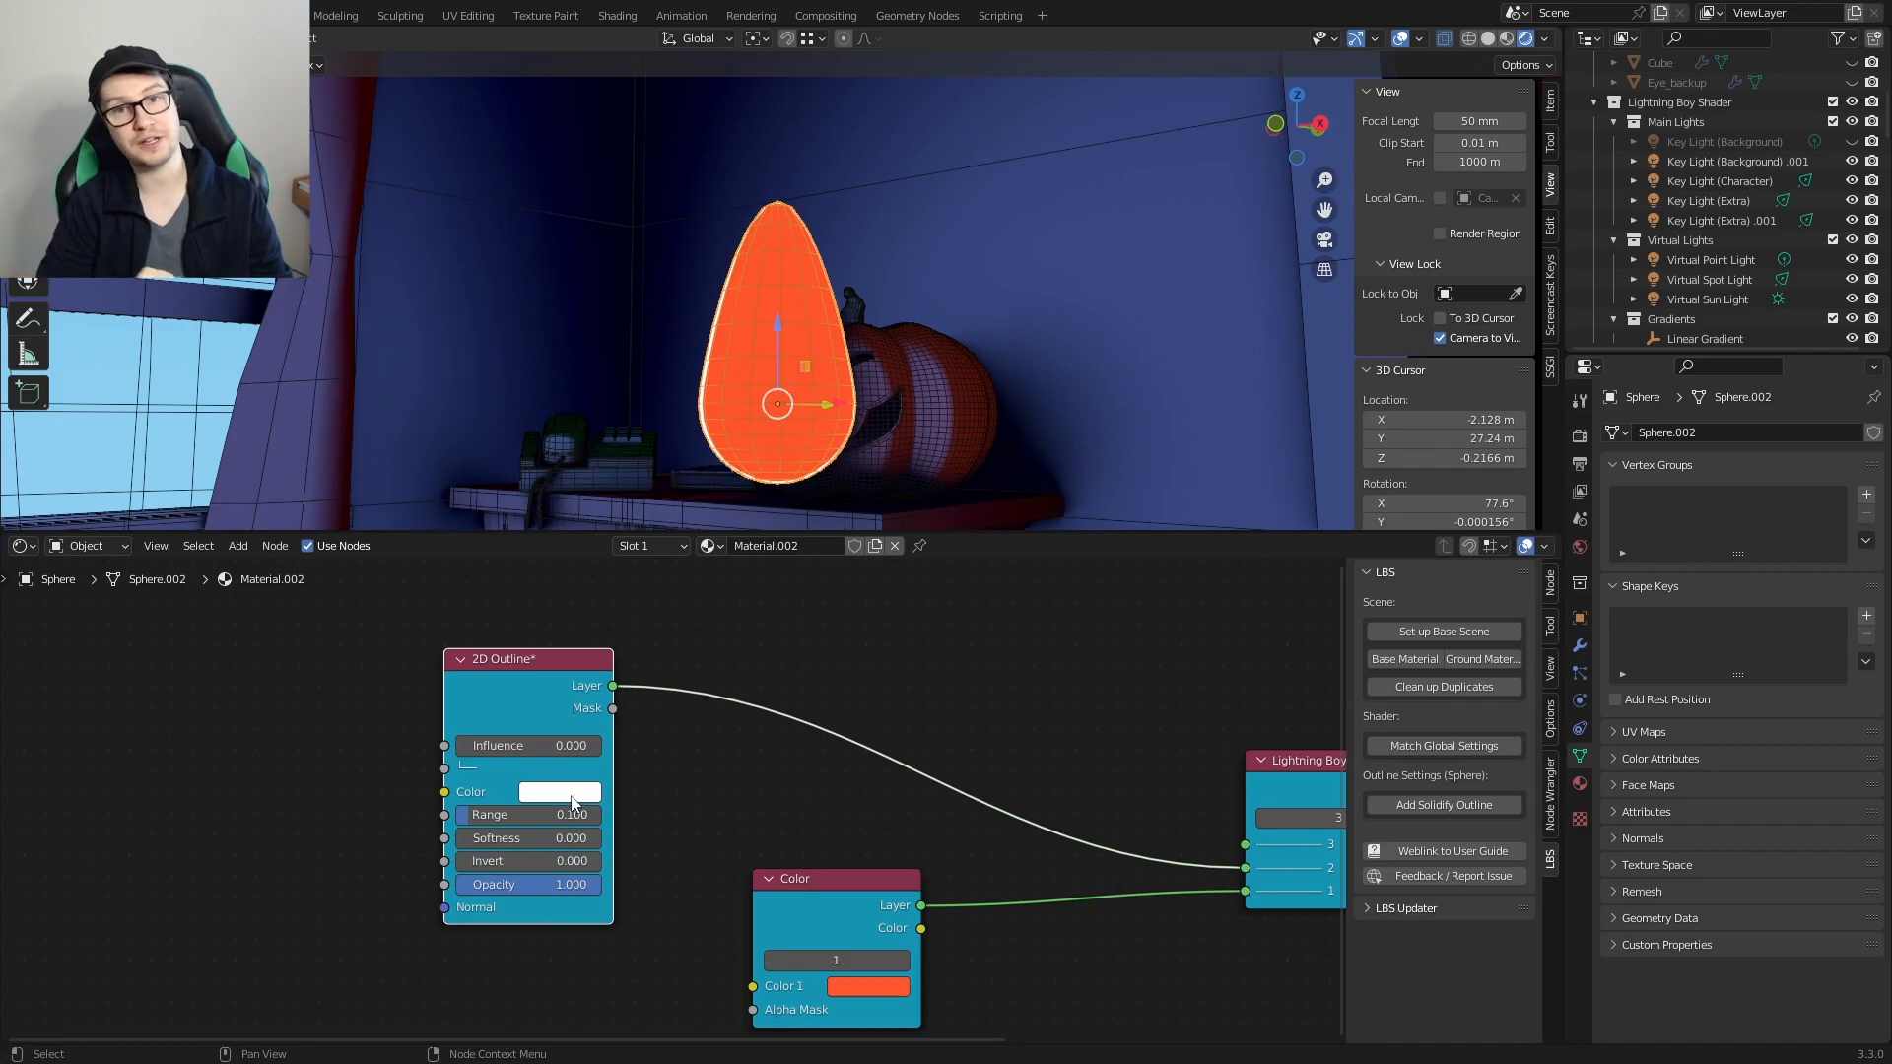
Step: Set the 2D Outline's Range to 0.429 and Invert to 1.000, and color it light orange with hue 0.085 and saturation 0.883
drag(572, 814, 606, 814)
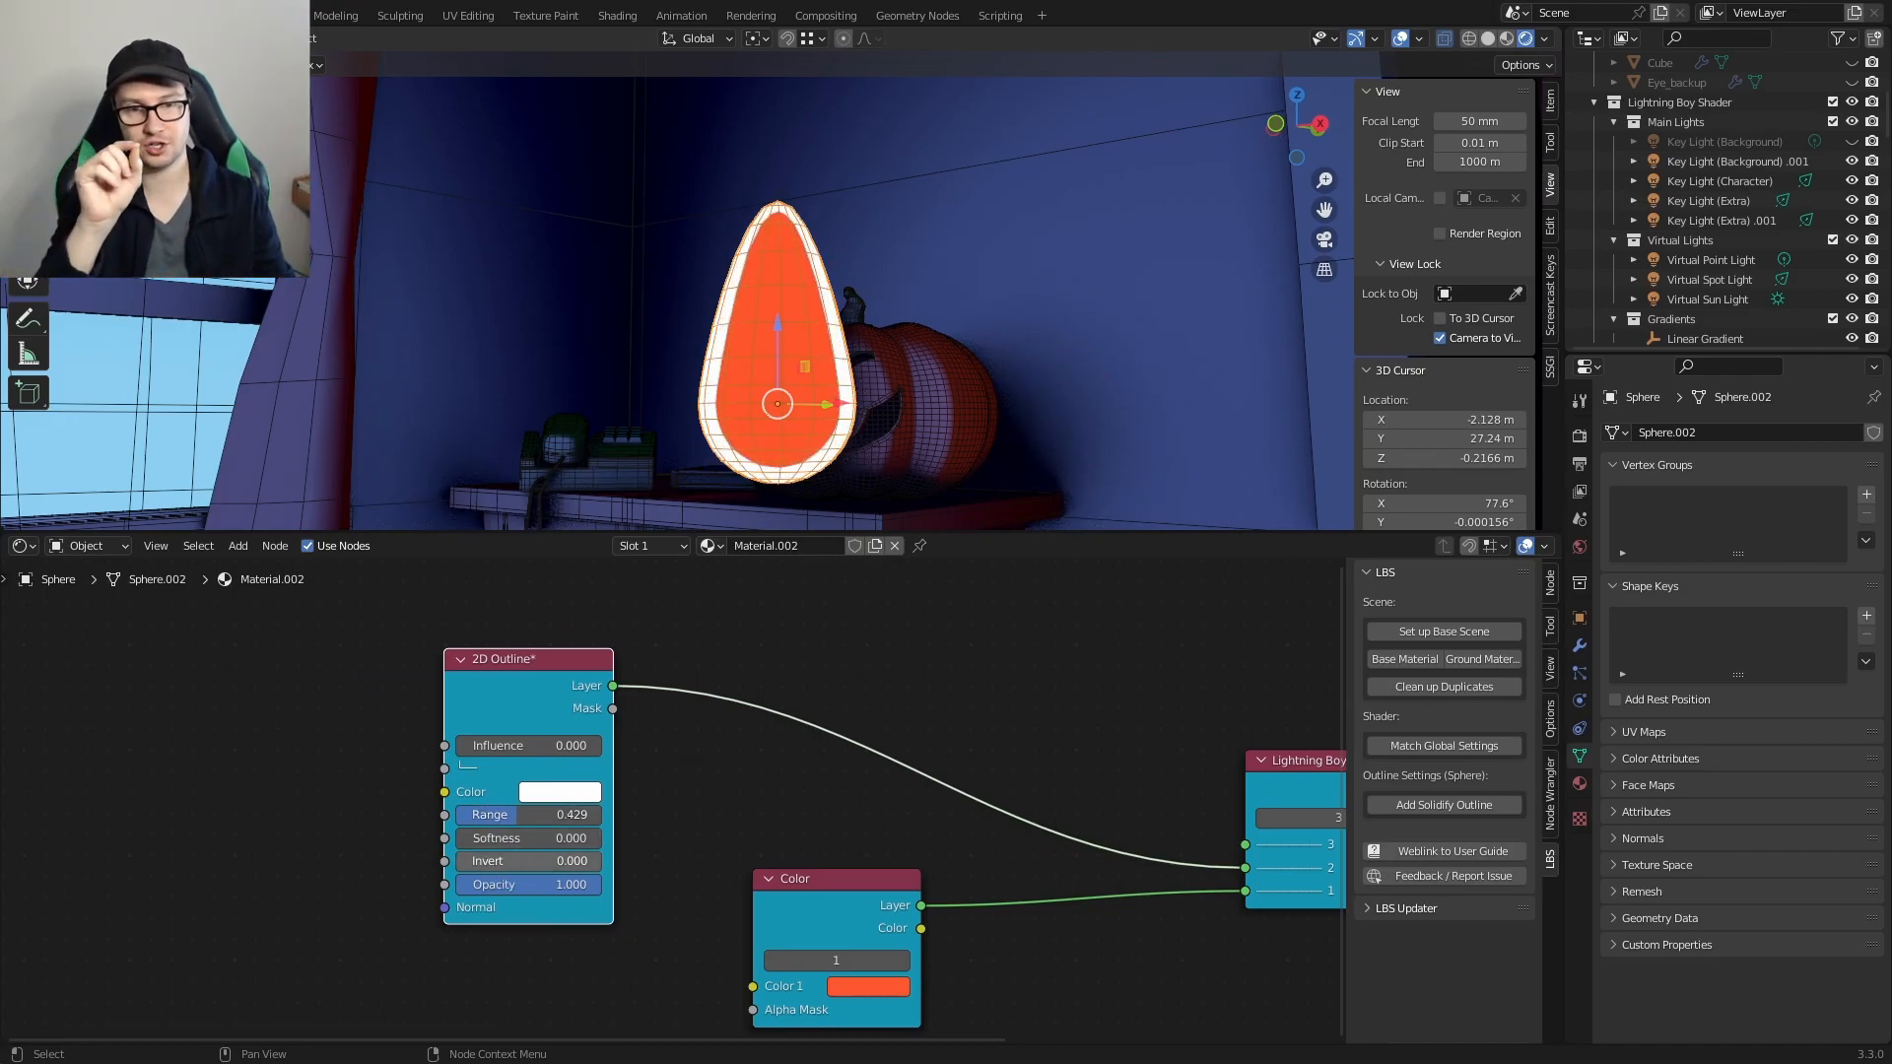
drag(487, 864, 562, 864)
click(559, 793)
mouse_move(607, 572)
mouse_down()
mouse_move(557, 597)
mouse_move(578, 605)
mouse_up()
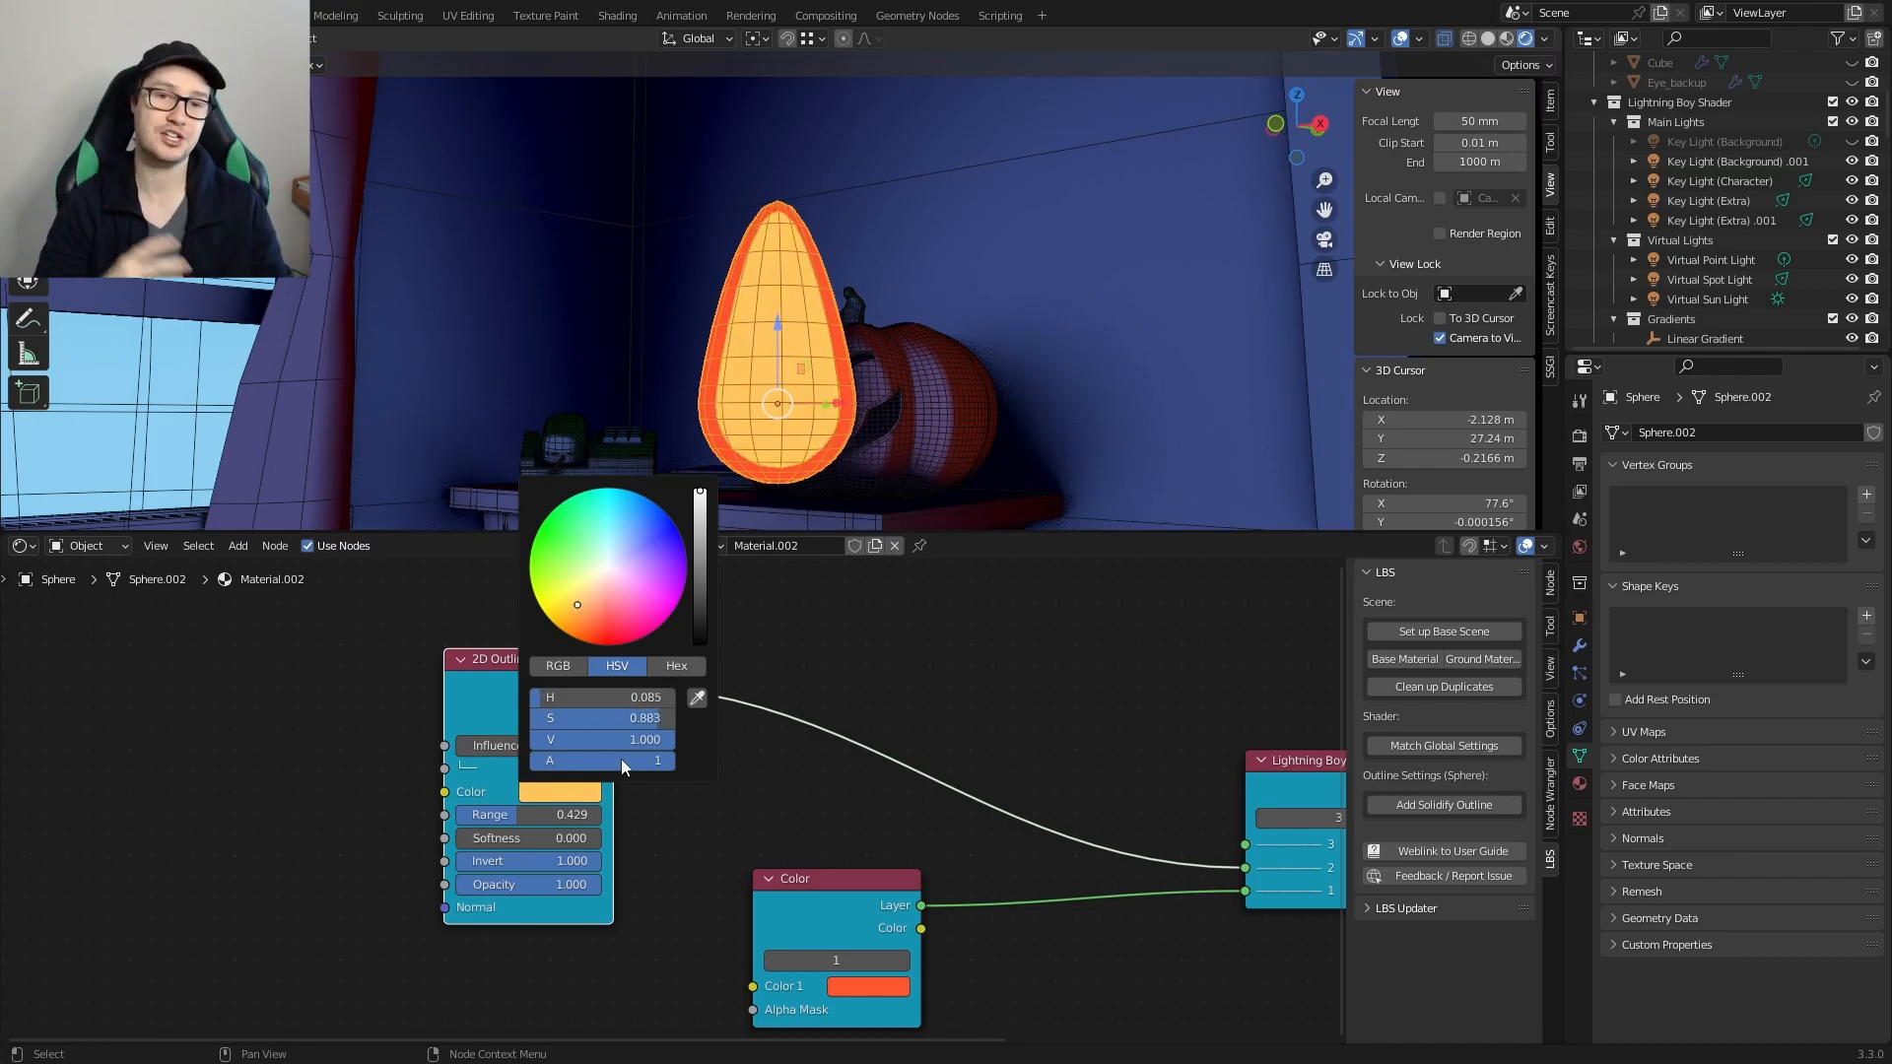
Step: Set the 2D Outline's Range to 0.807 and Softness to 0.107, and raise its color's Value to 4
drag(522, 819, 593, 837)
click(544, 796)
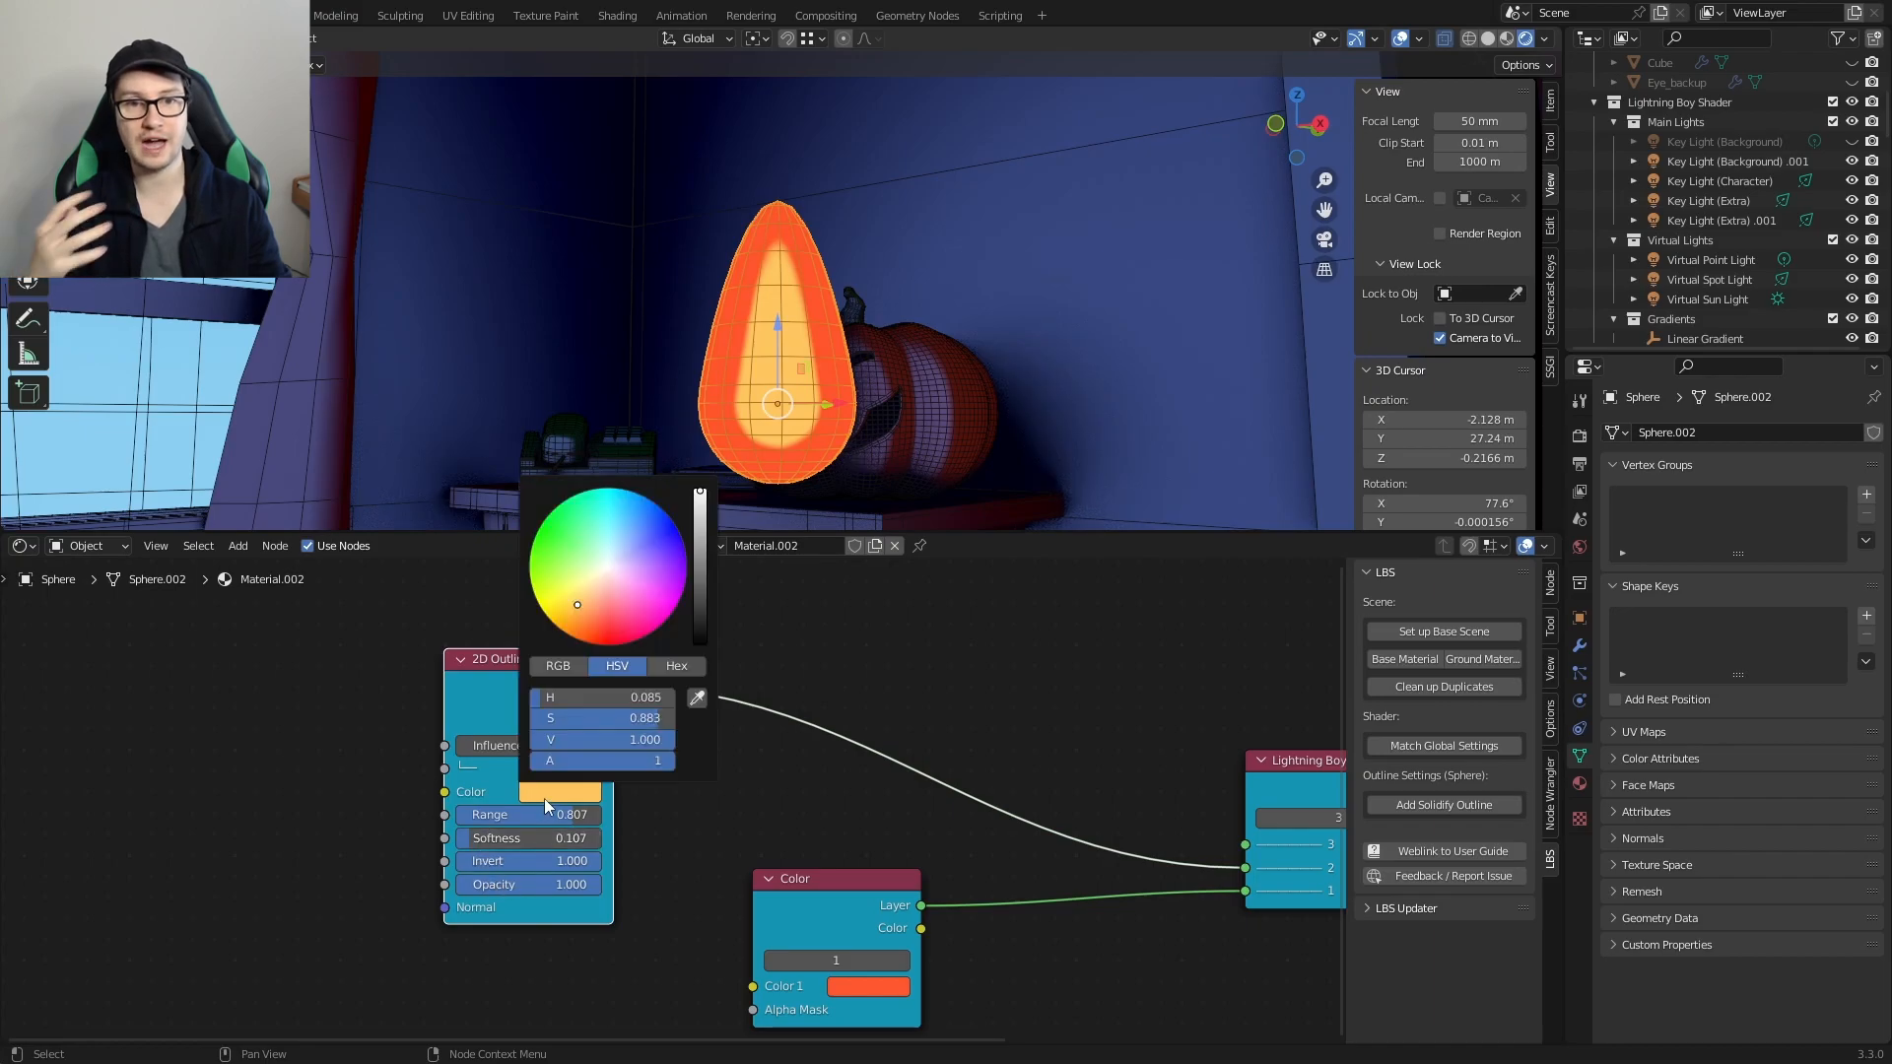
text(4)
key(Return)
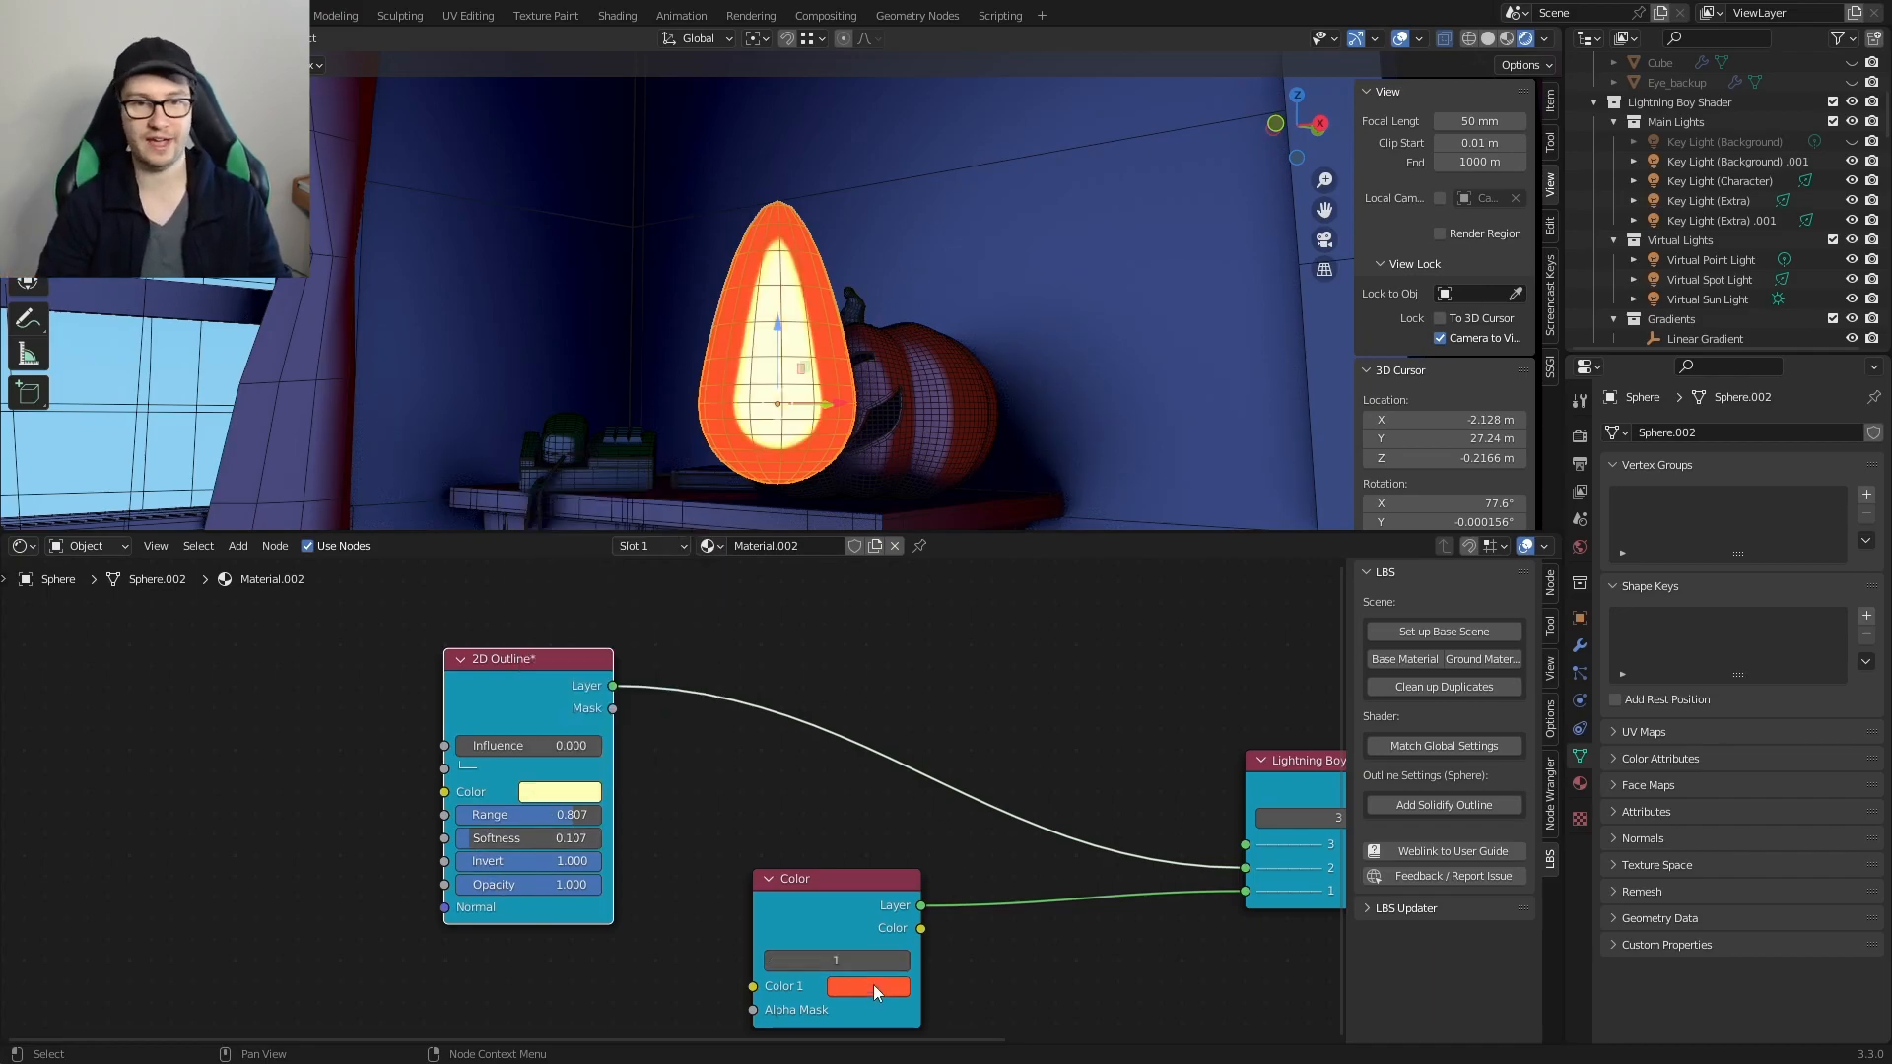
Step: Raise the Value of Color 1 in the flame's Color node to 4
click(873, 982)
click(941, 929)
text(4)
key(Return)
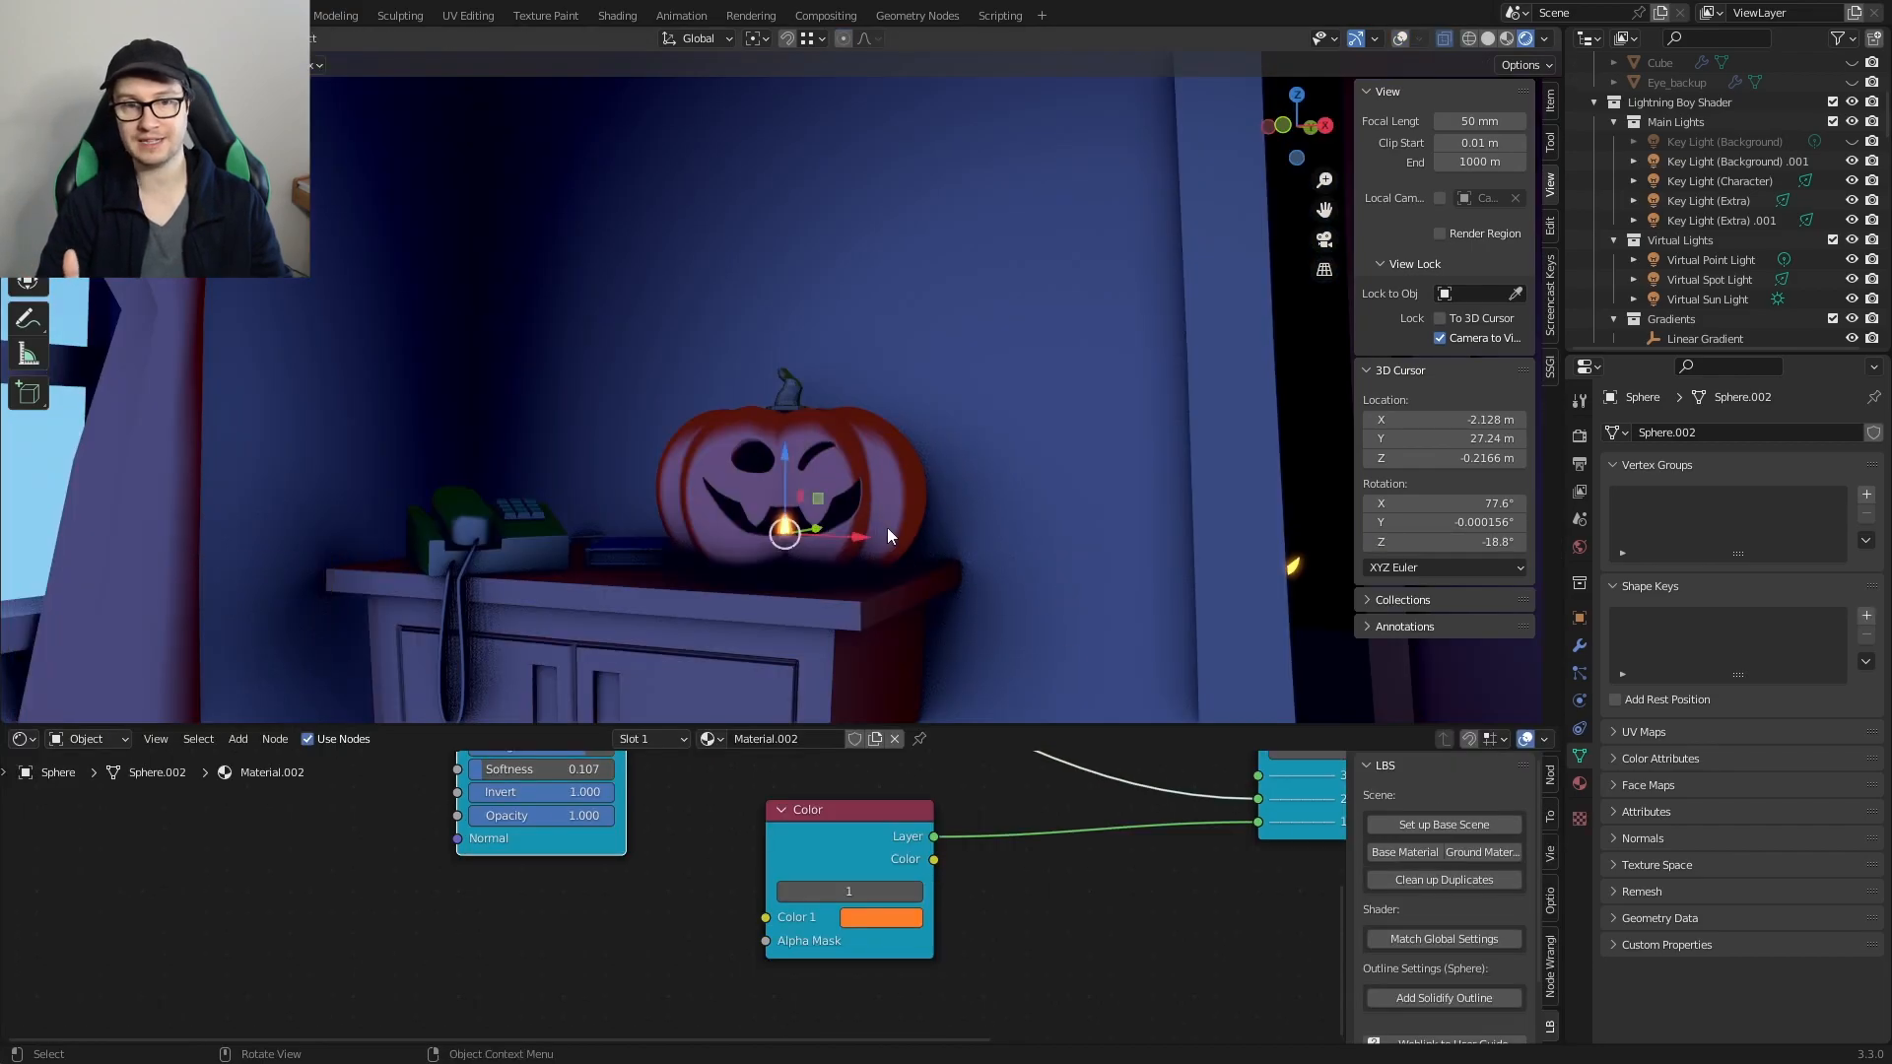
Step: Select the pumpkin, move the Lightning Boy Shader node in its LBS_Room material away from the layers, and add a layer slot to it
click(890, 528)
middle_drag(967, 548, 1031, 566)
scroll(689, 820, down, 12)
middle_drag(712, 797, 734, 966)
scroll(788, 967, up, 5)
middle_drag(886, 827, 707, 911)
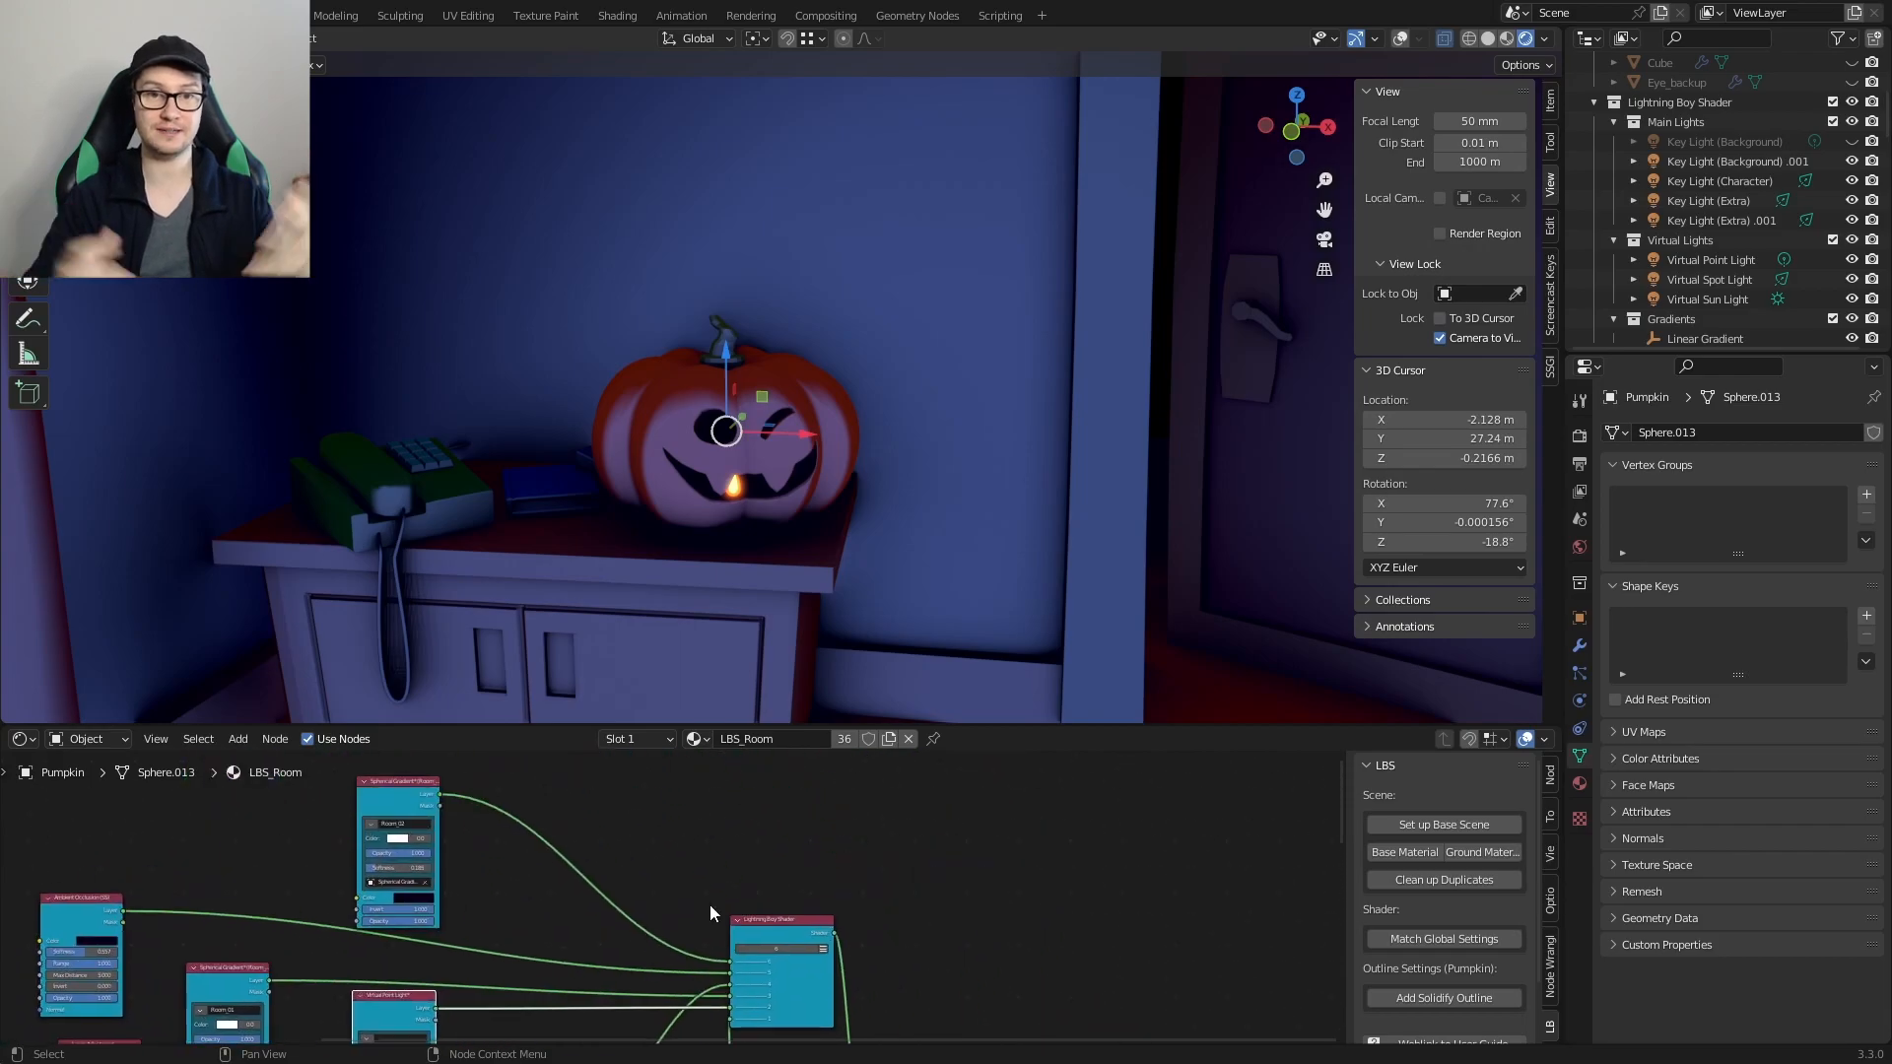
drag(803, 953, 908, 901)
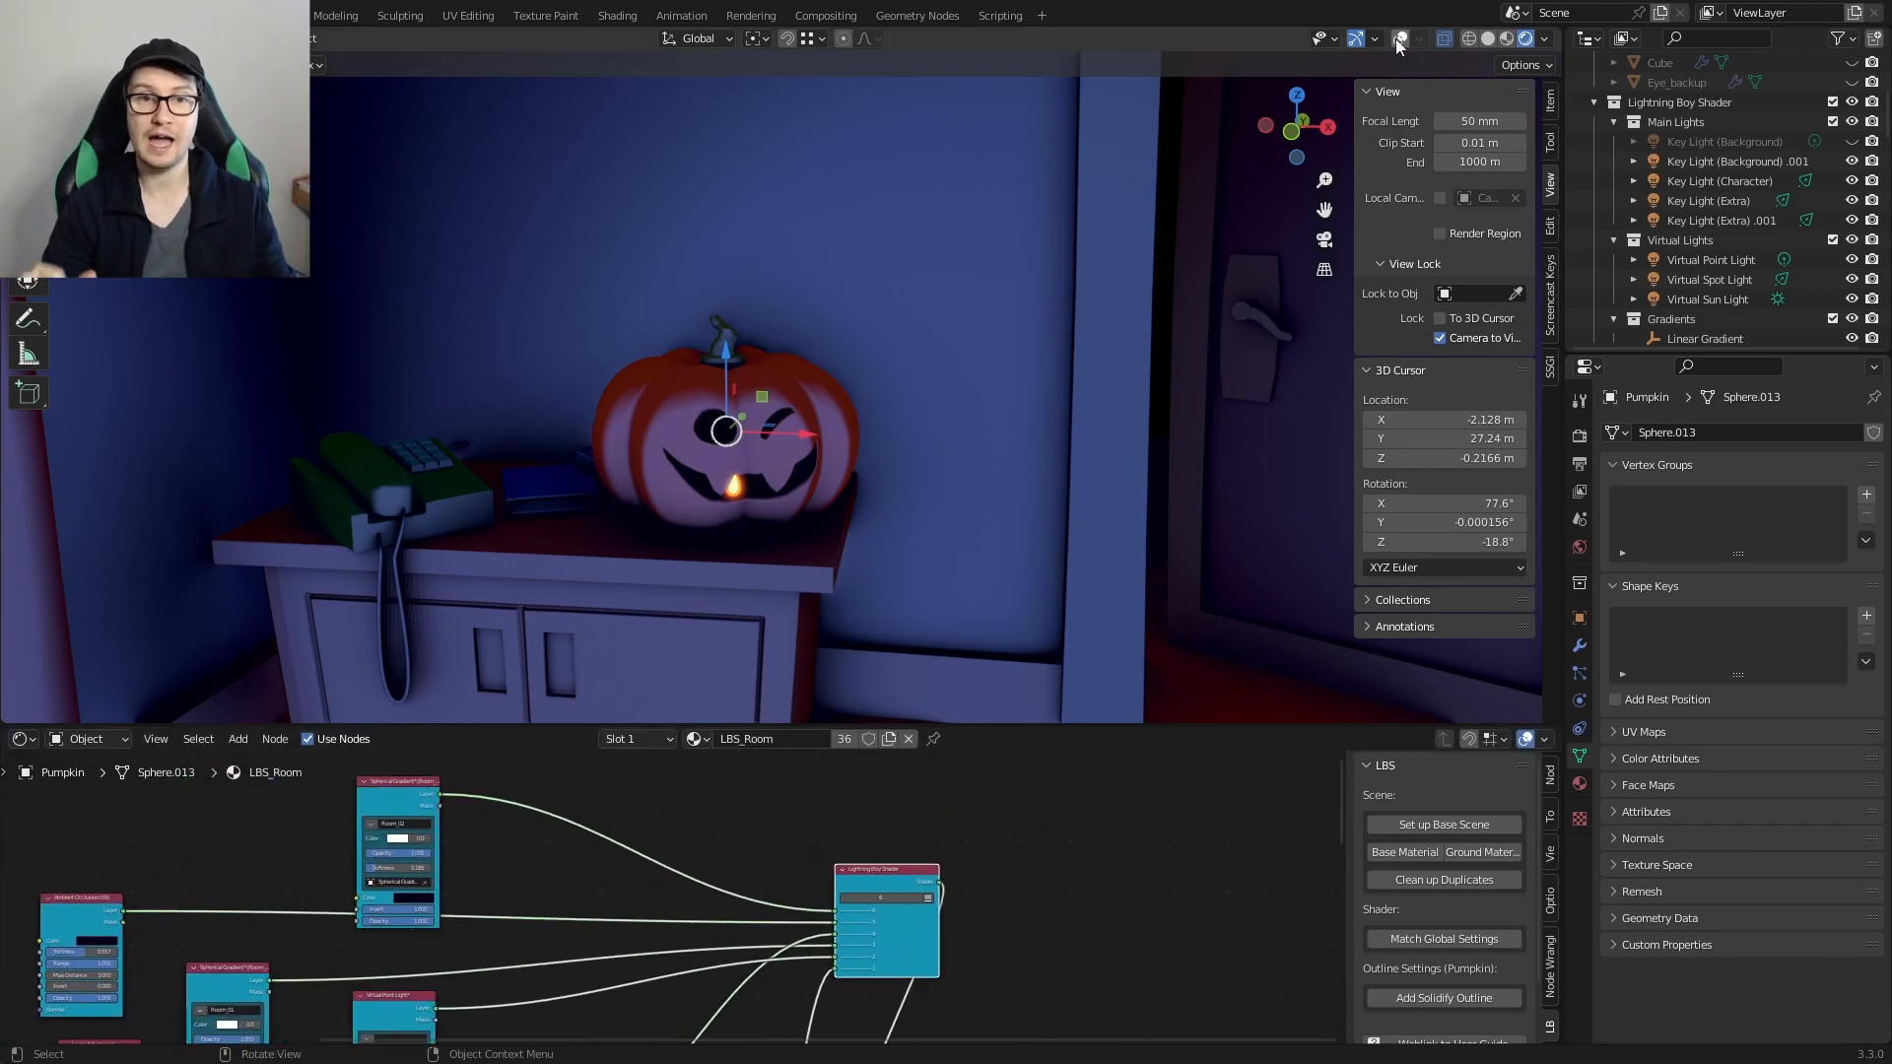
click(919, 899)
middle_drag(706, 844, 990, 900)
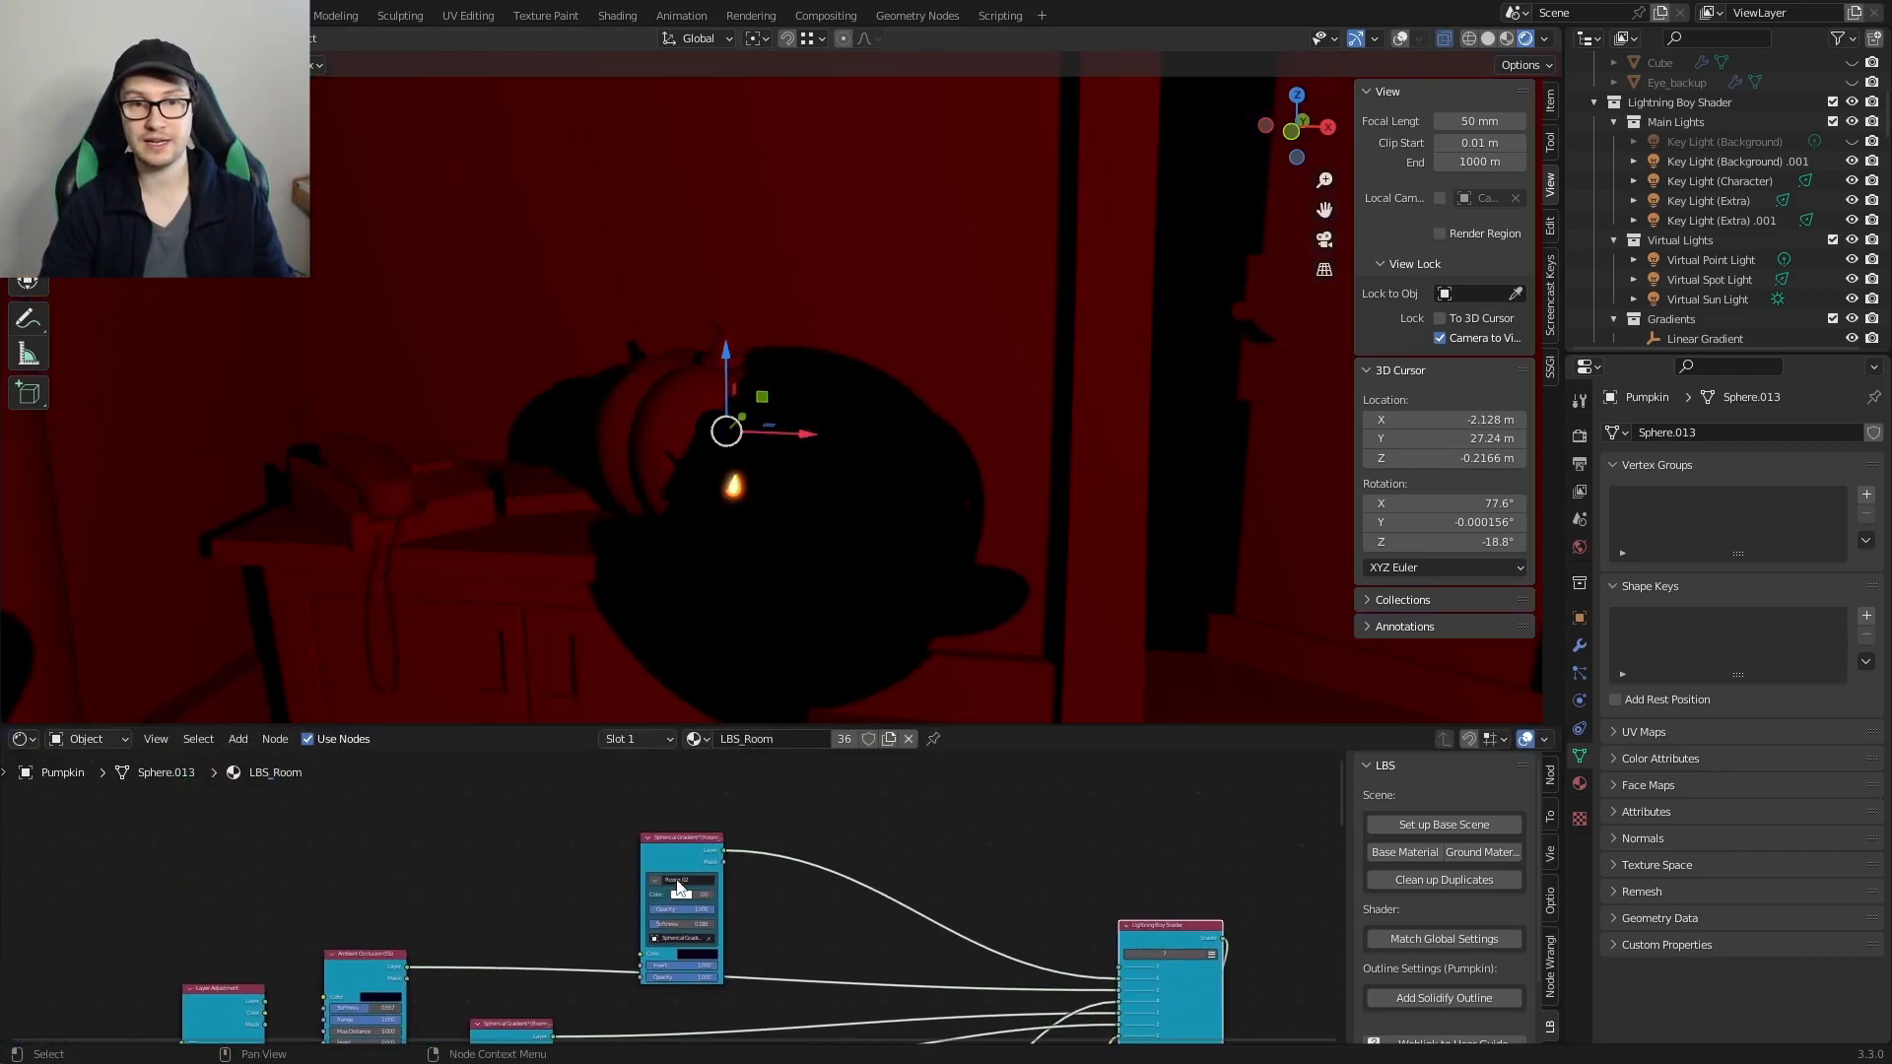
Step: Add a Spherical Gradient node and connect its Layer to the new slot of the Lightning Boy Shader node
drag(676, 855, 482, 823)
key(shift+a)
mouse_move(833, 814)
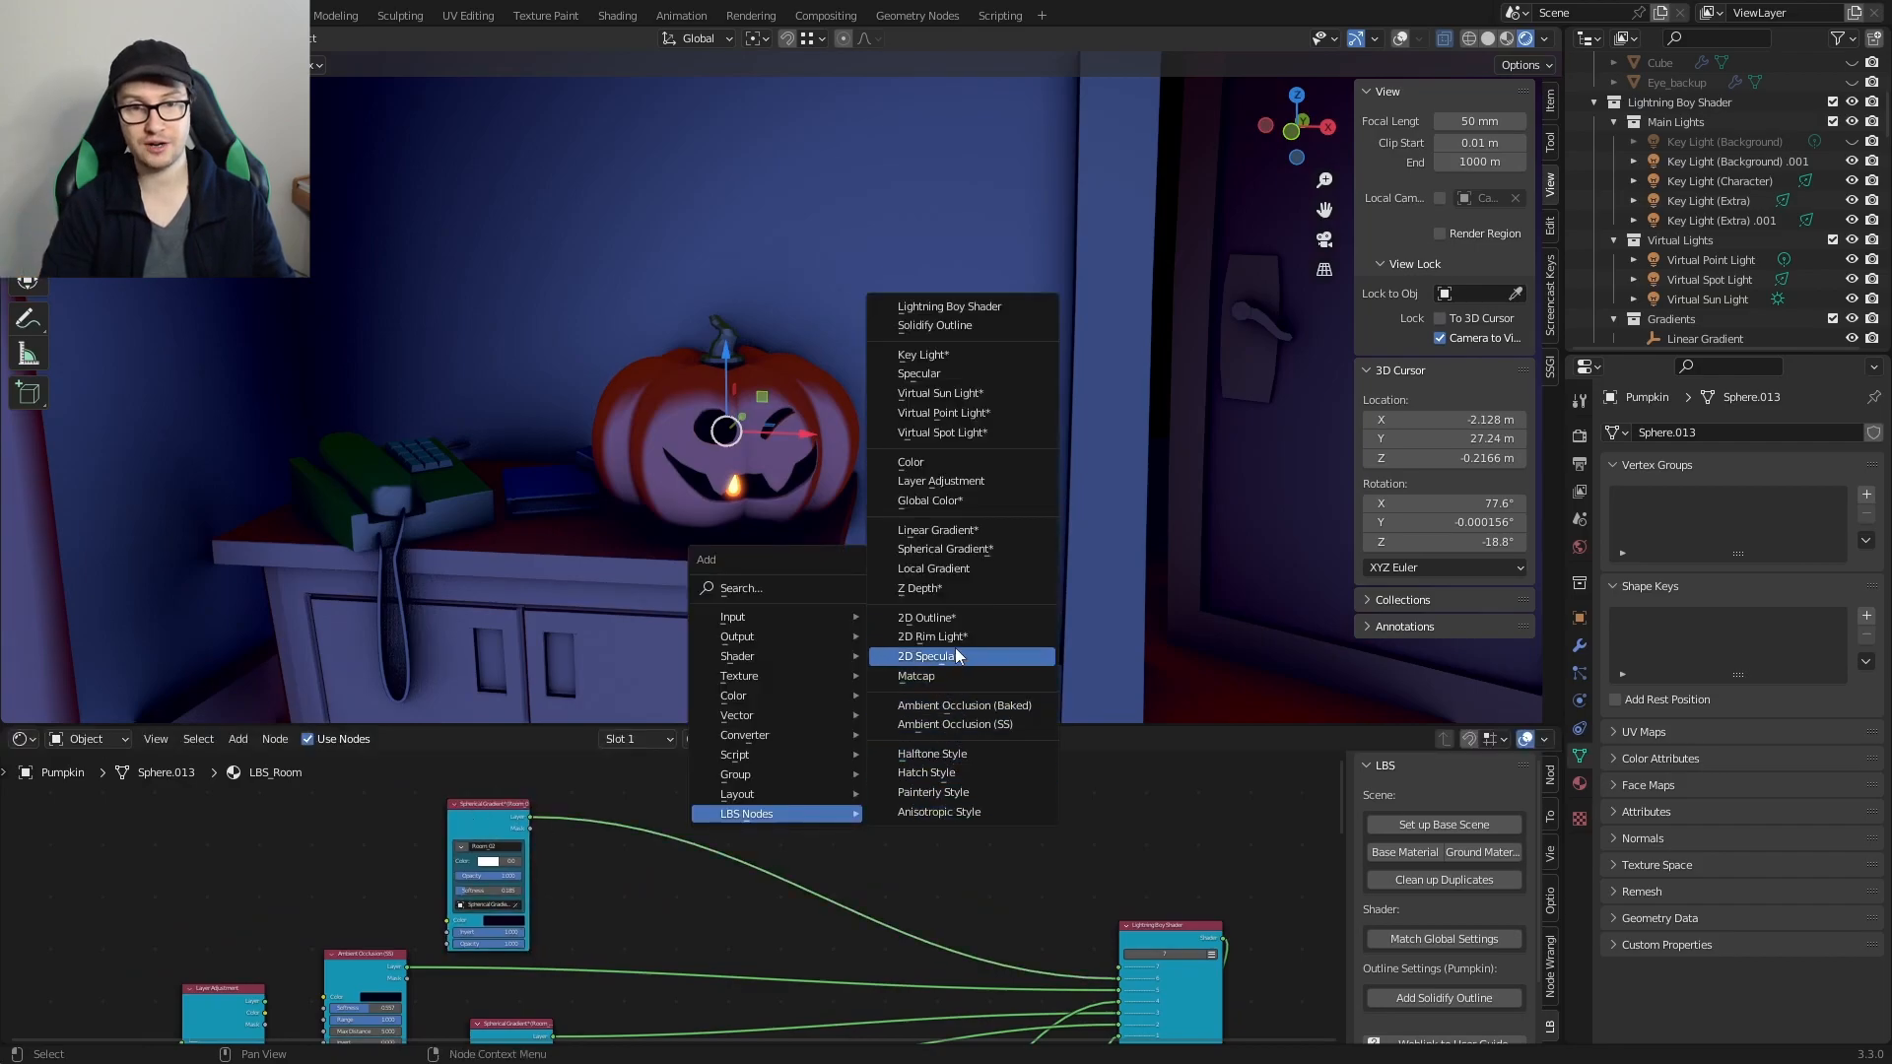
click(967, 556)
click(878, 827)
scroll(917, 837, up, 3)
middle_drag(968, 860, 782, 827)
drag(784, 794, 985, 968)
middle_drag(721, 785, 730, 883)
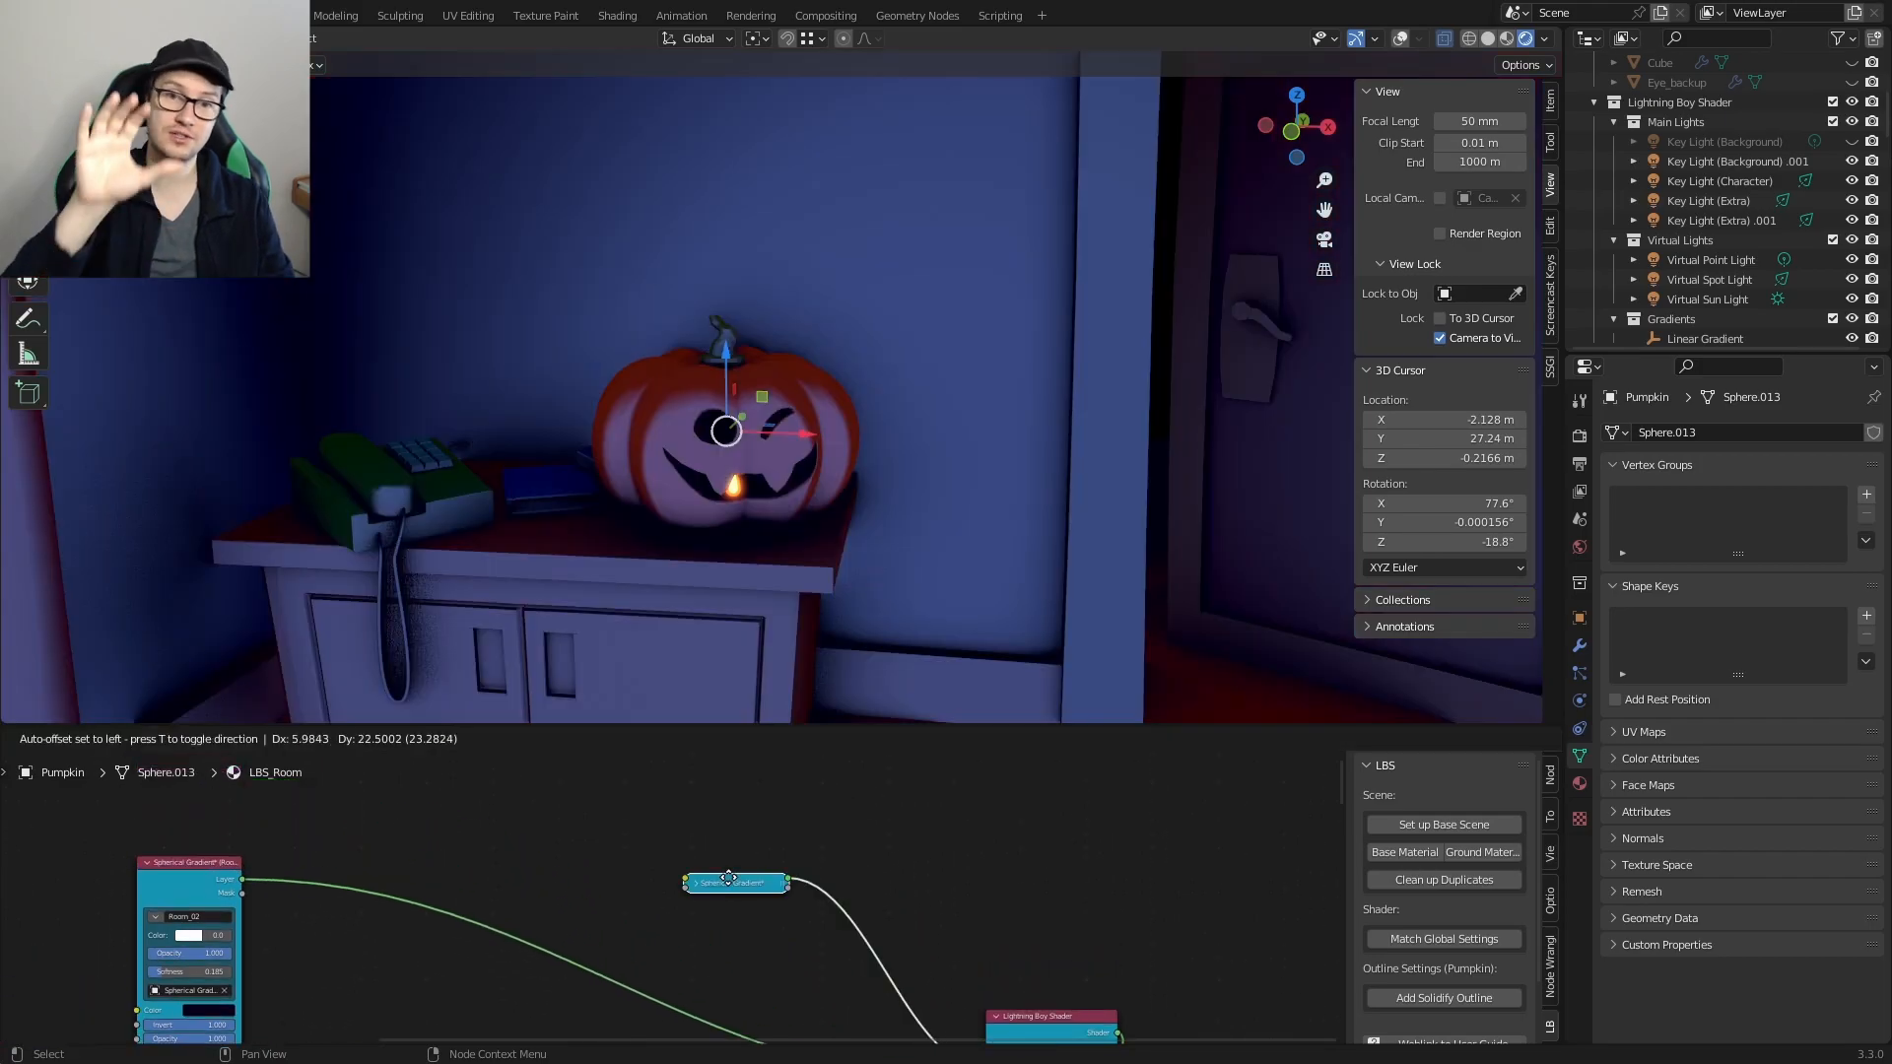
key(h)
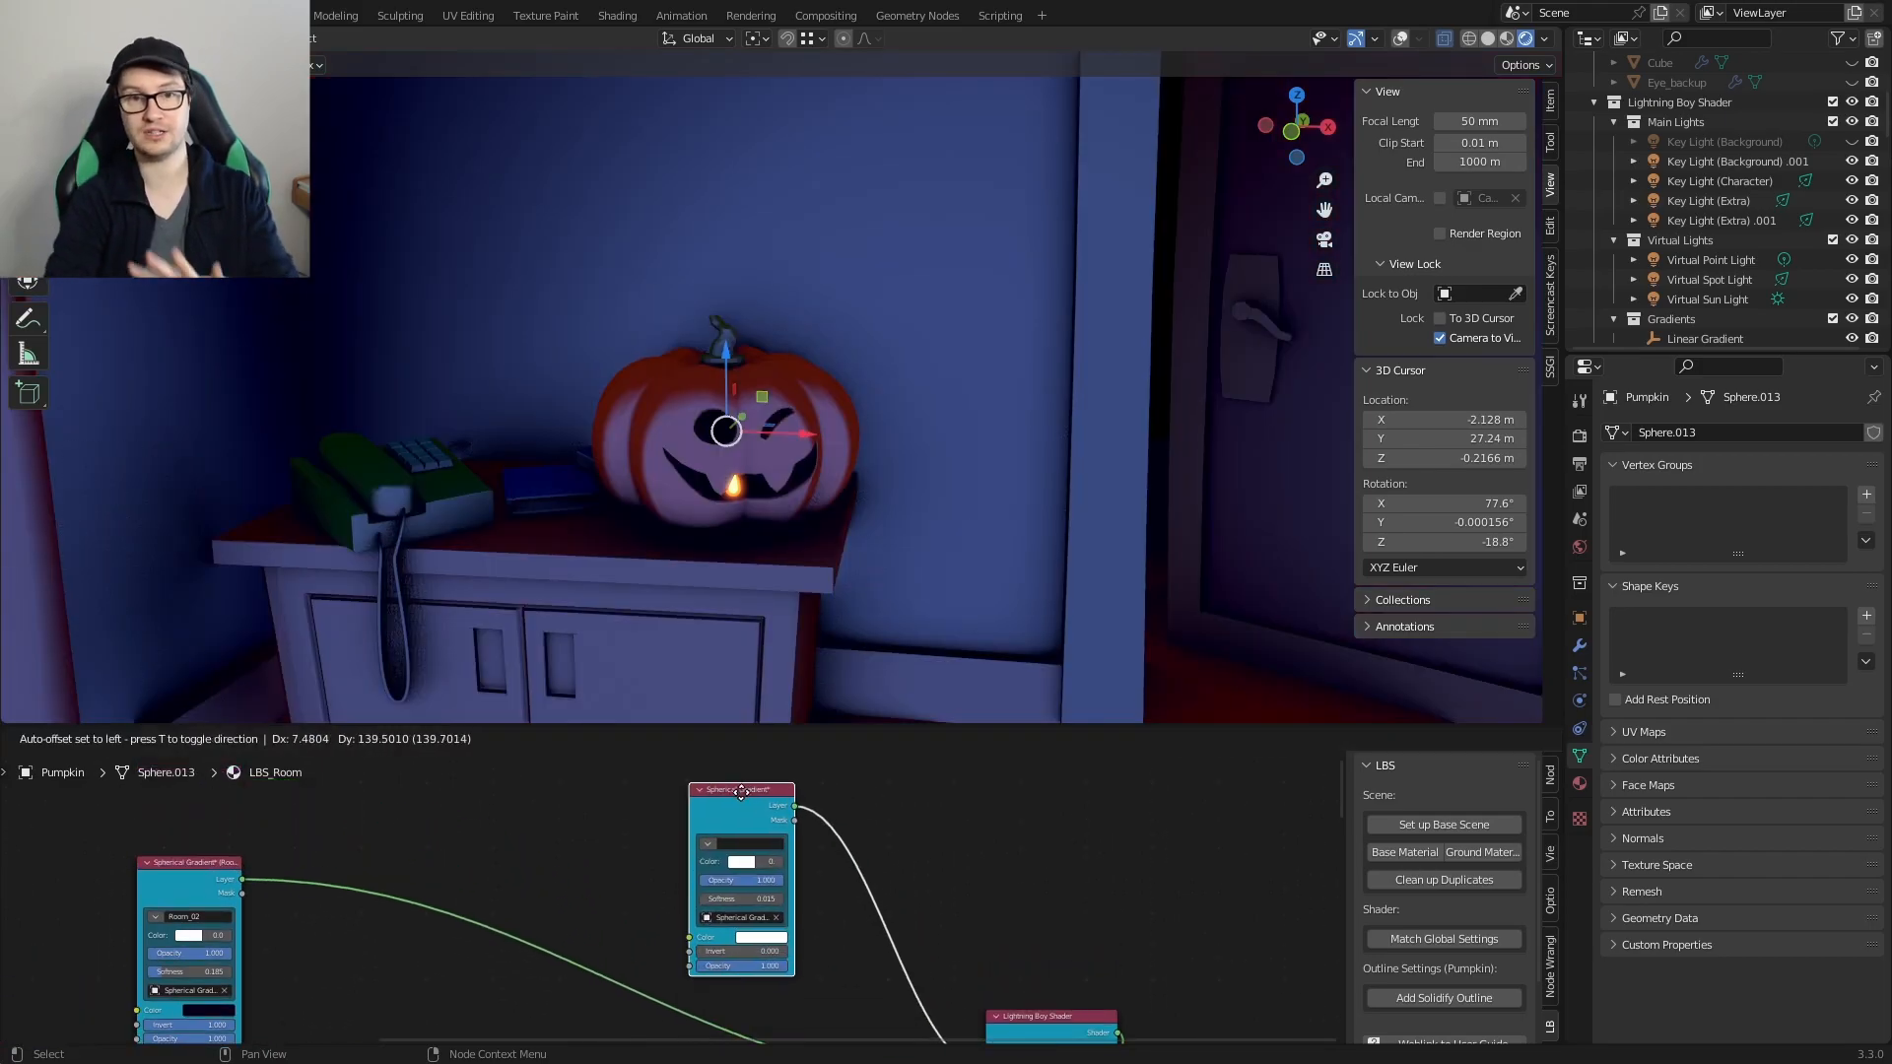
Step: Select the new gradient's Spherical Gradient_Room_Pumpkin empty and move it onto the pumpkin
scroll(739, 896, up, 3)
click(805, 943)
scroll(1732, 217, down, 10)
click(1732, 217)
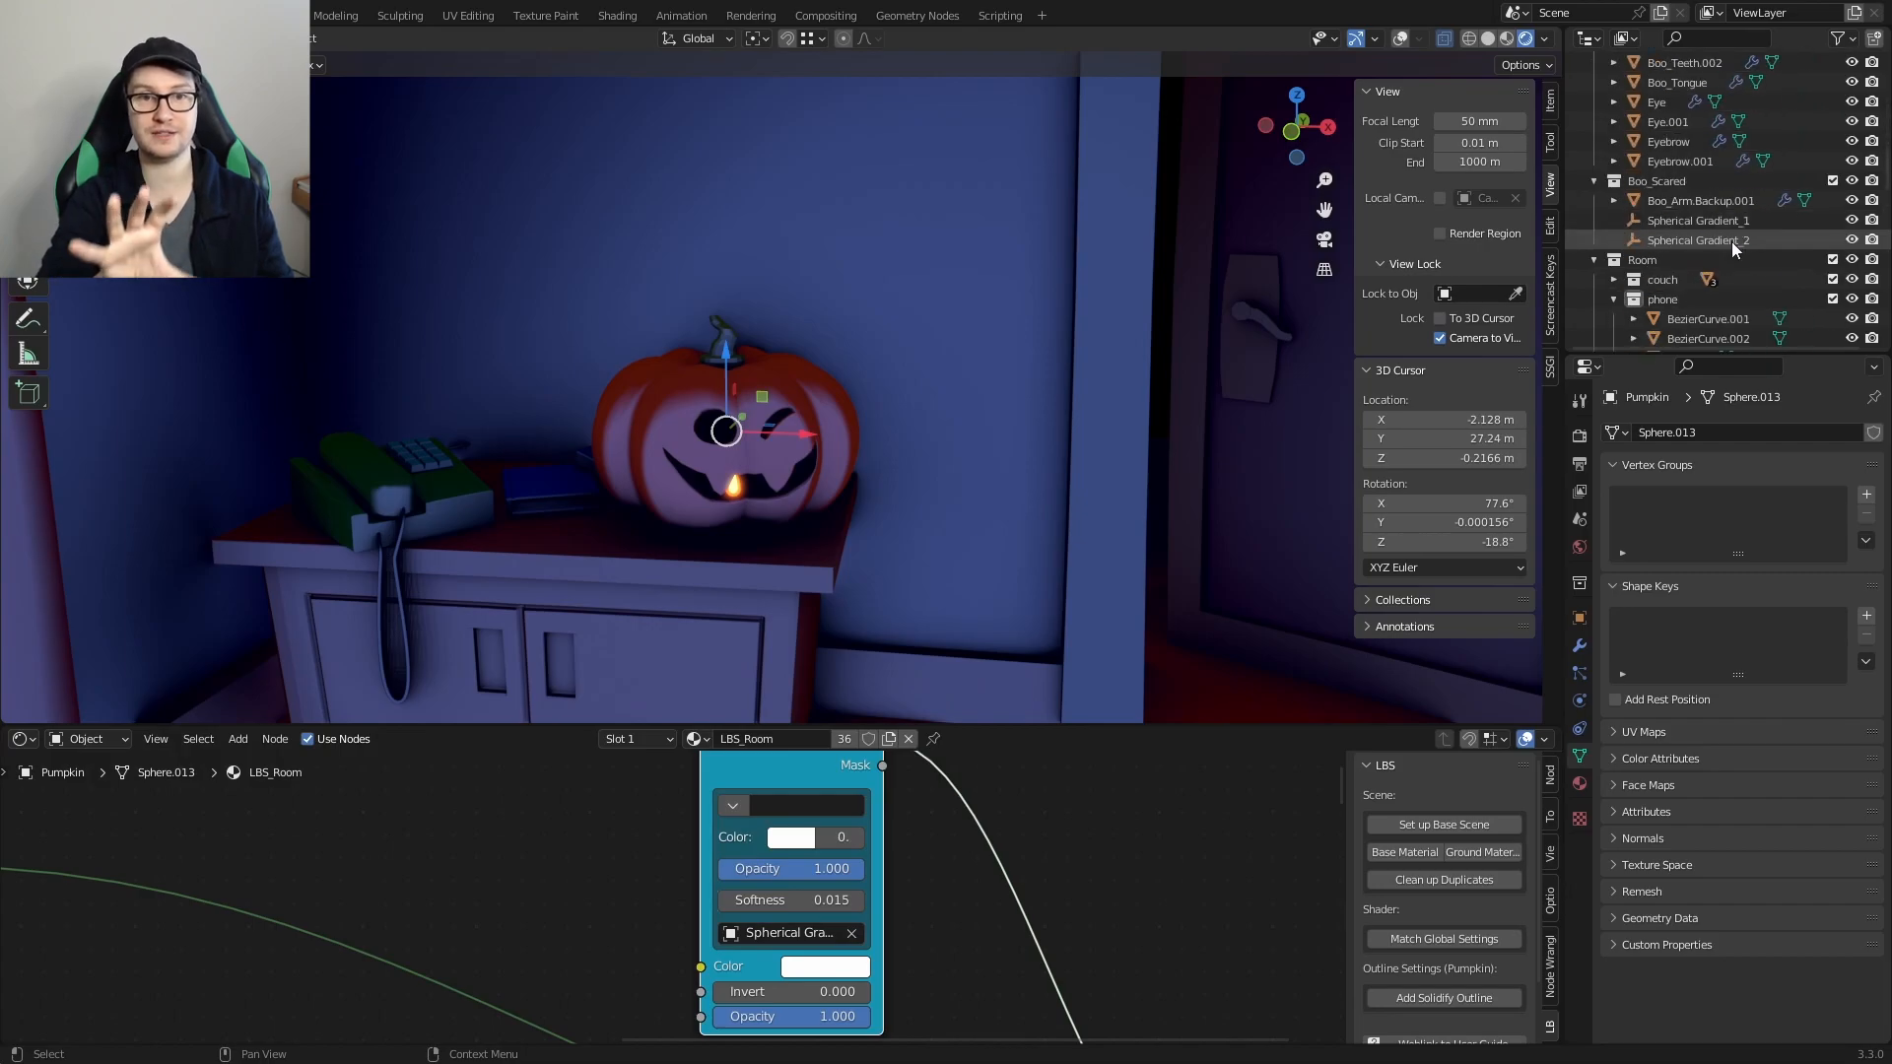
scroll(1731, 240, down, 4)
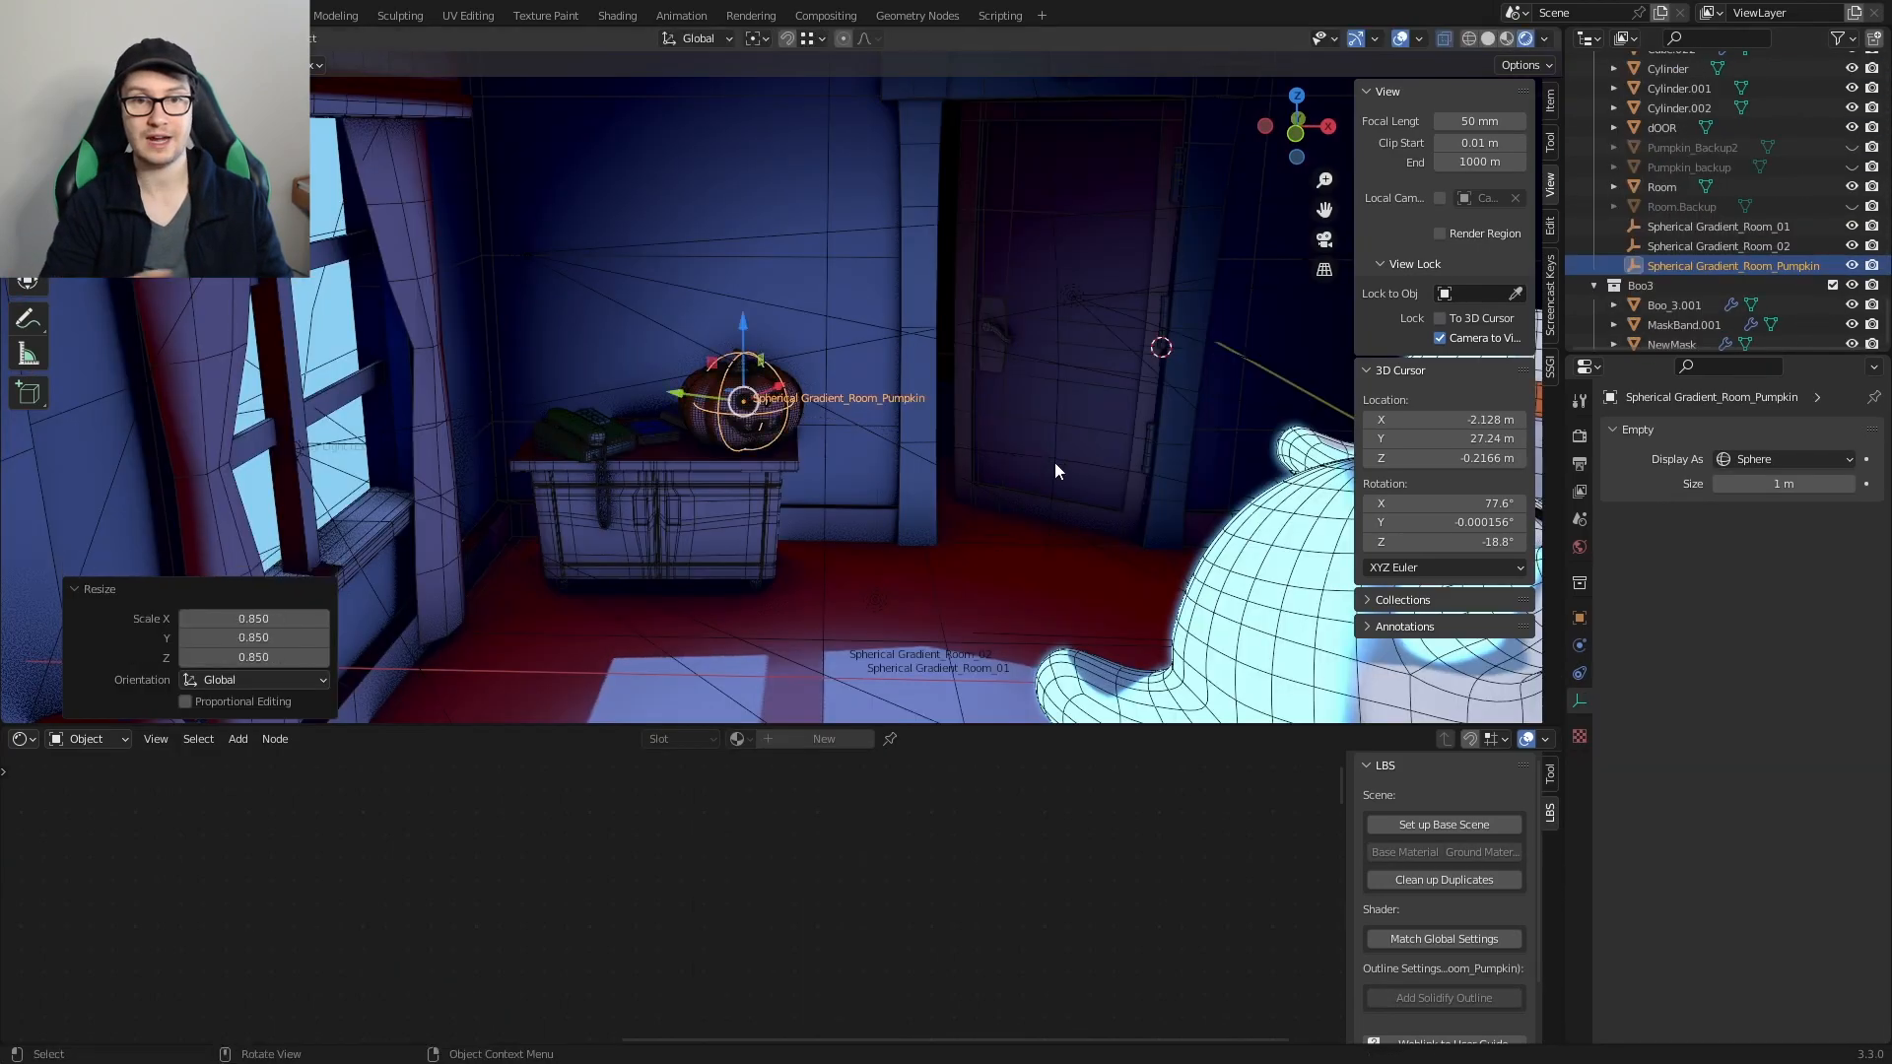
scroll(1055, 471, up, 5)
middle_drag(867, 522, 788, 463)
key(g)
click(818, 553)
Step: Select the pumpkin, color its new gradient layer light orange with Softness 1.000, and raise the value beside the color
click(781, 596)
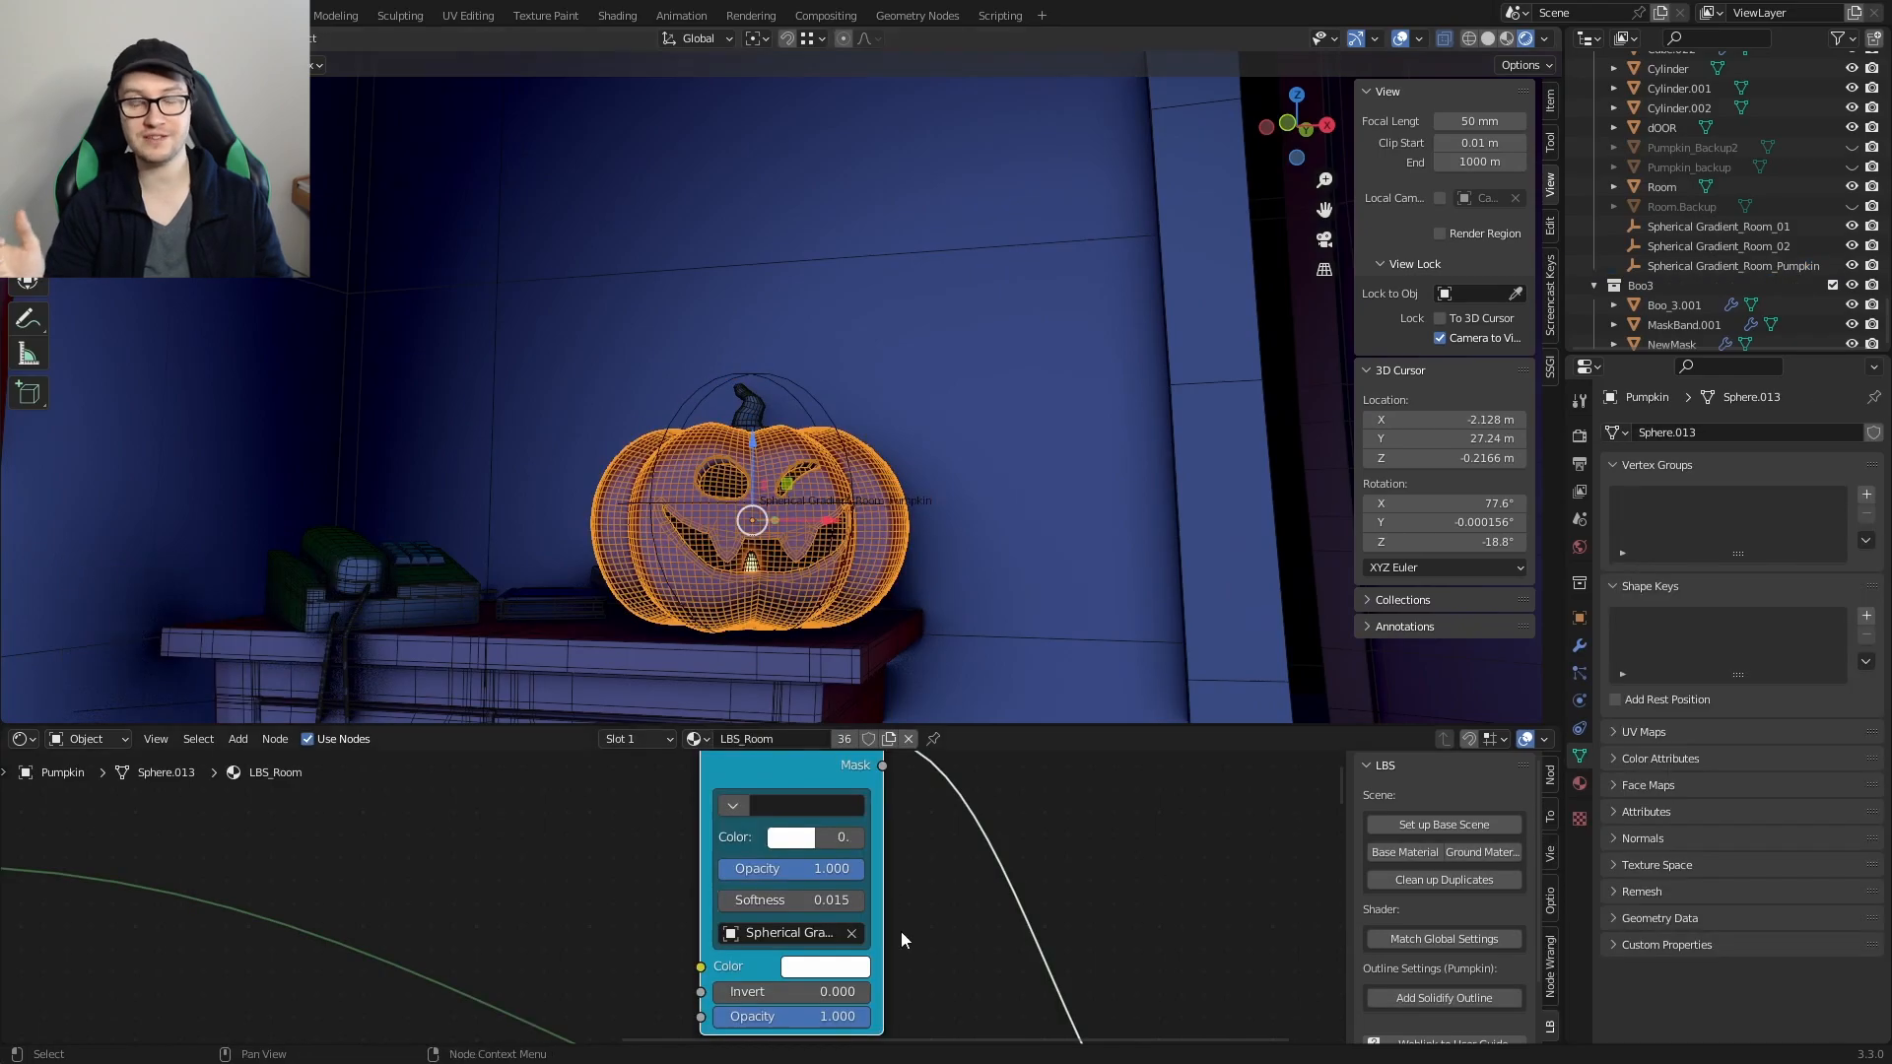
click(813, 838)
drag(843, 642, 839, 647)
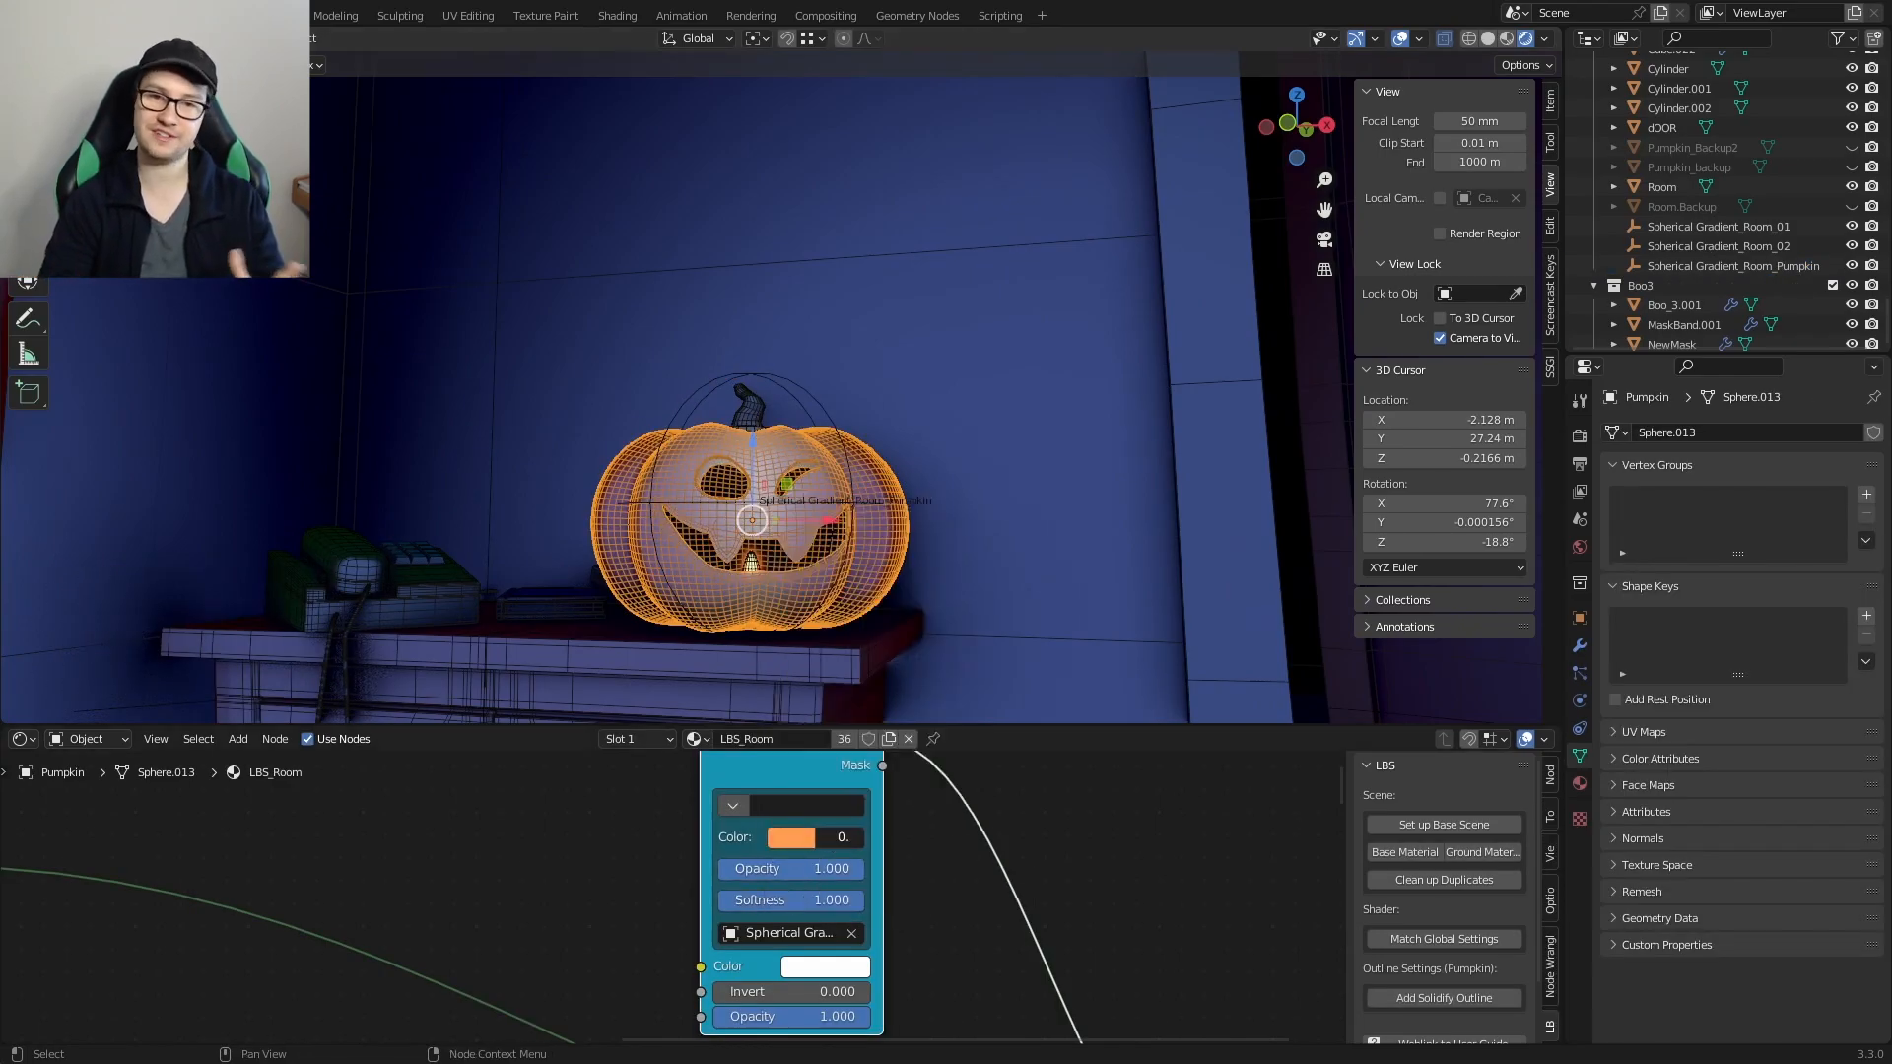
drag(835, 839, 868, 836)
Step: Hide the viewport overlays and move the Spherical Gradient_Room_Pumpkin empty down by about 0.24 m
click(1401, 38)
middle_drag(877, 394, 828, 419)
drag(824, 402, 829, 427)
key(ctrl+z)
click(1738, 268)
key(g)
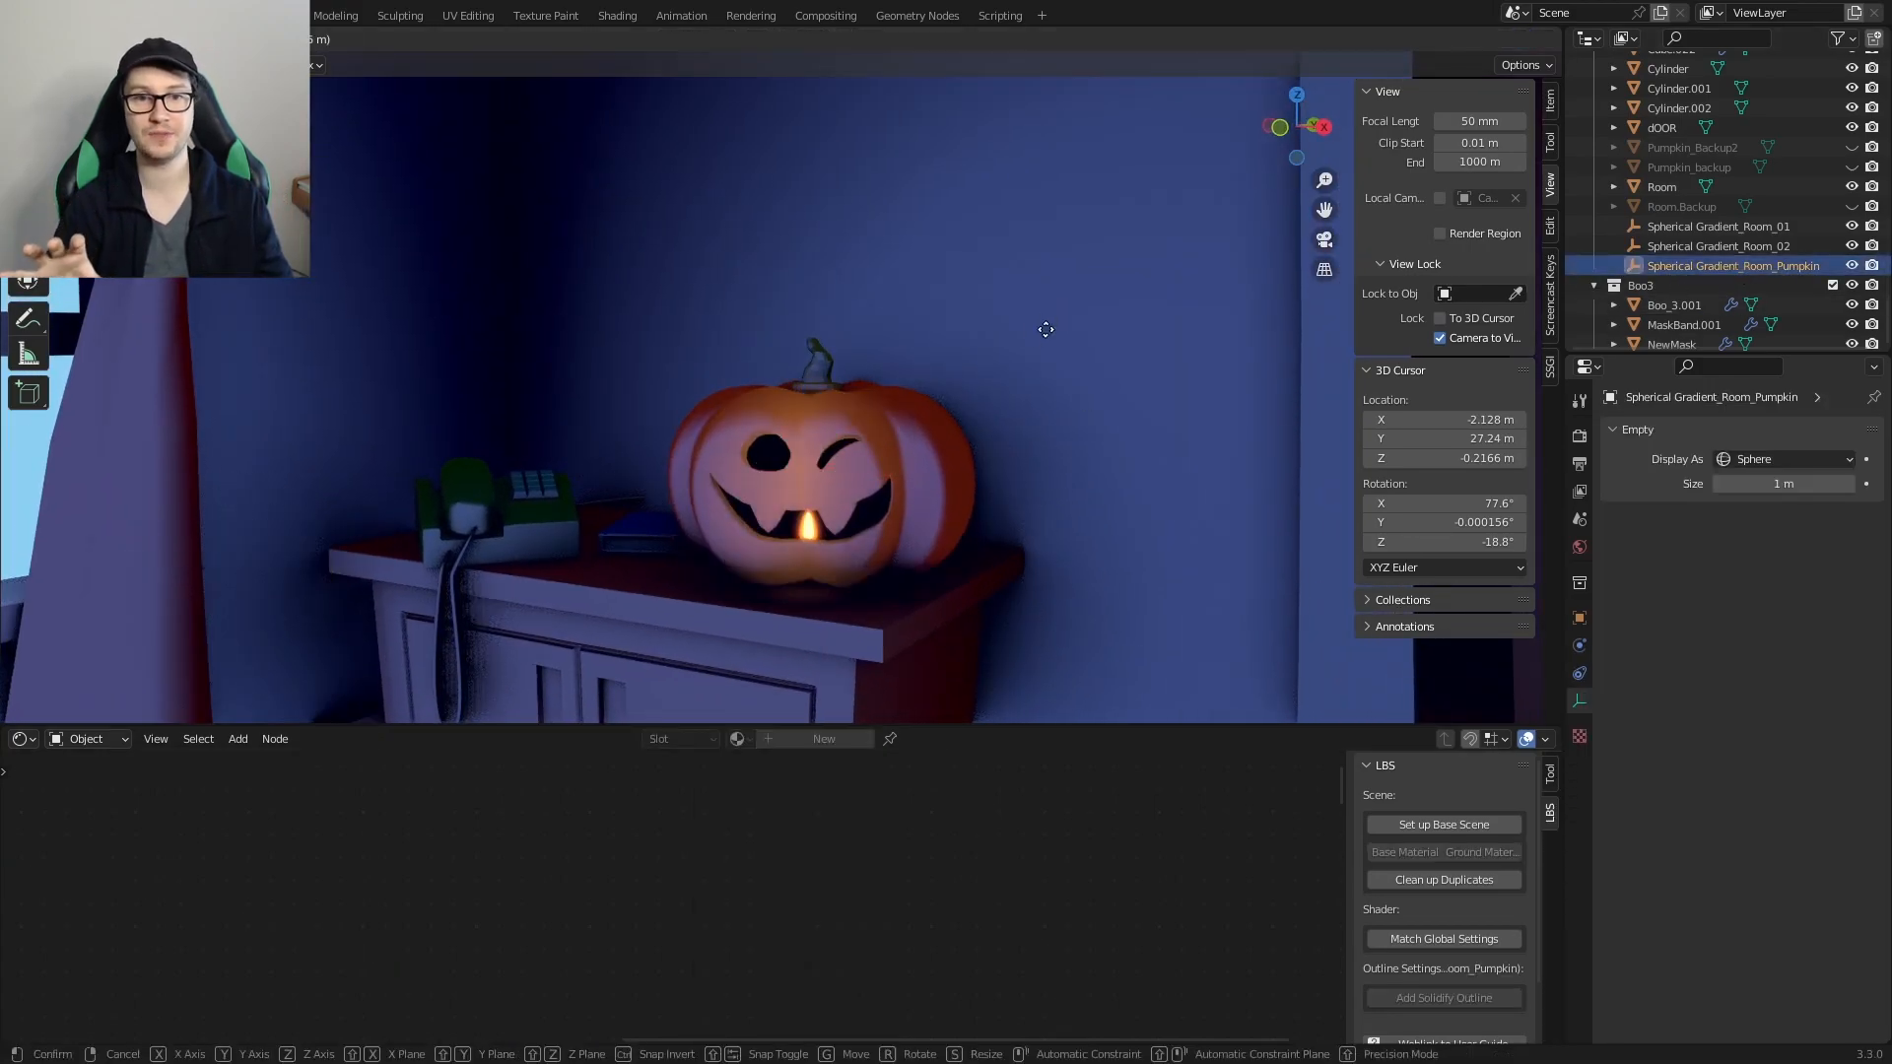
click(1054, 325)
middle_drag(798, 425, 877, 460)
Step: Scale the pumpkin's gradient empty by 1.251, flatten it to 0.698 along Z, and scale it uniformly by 1.536
key(s)
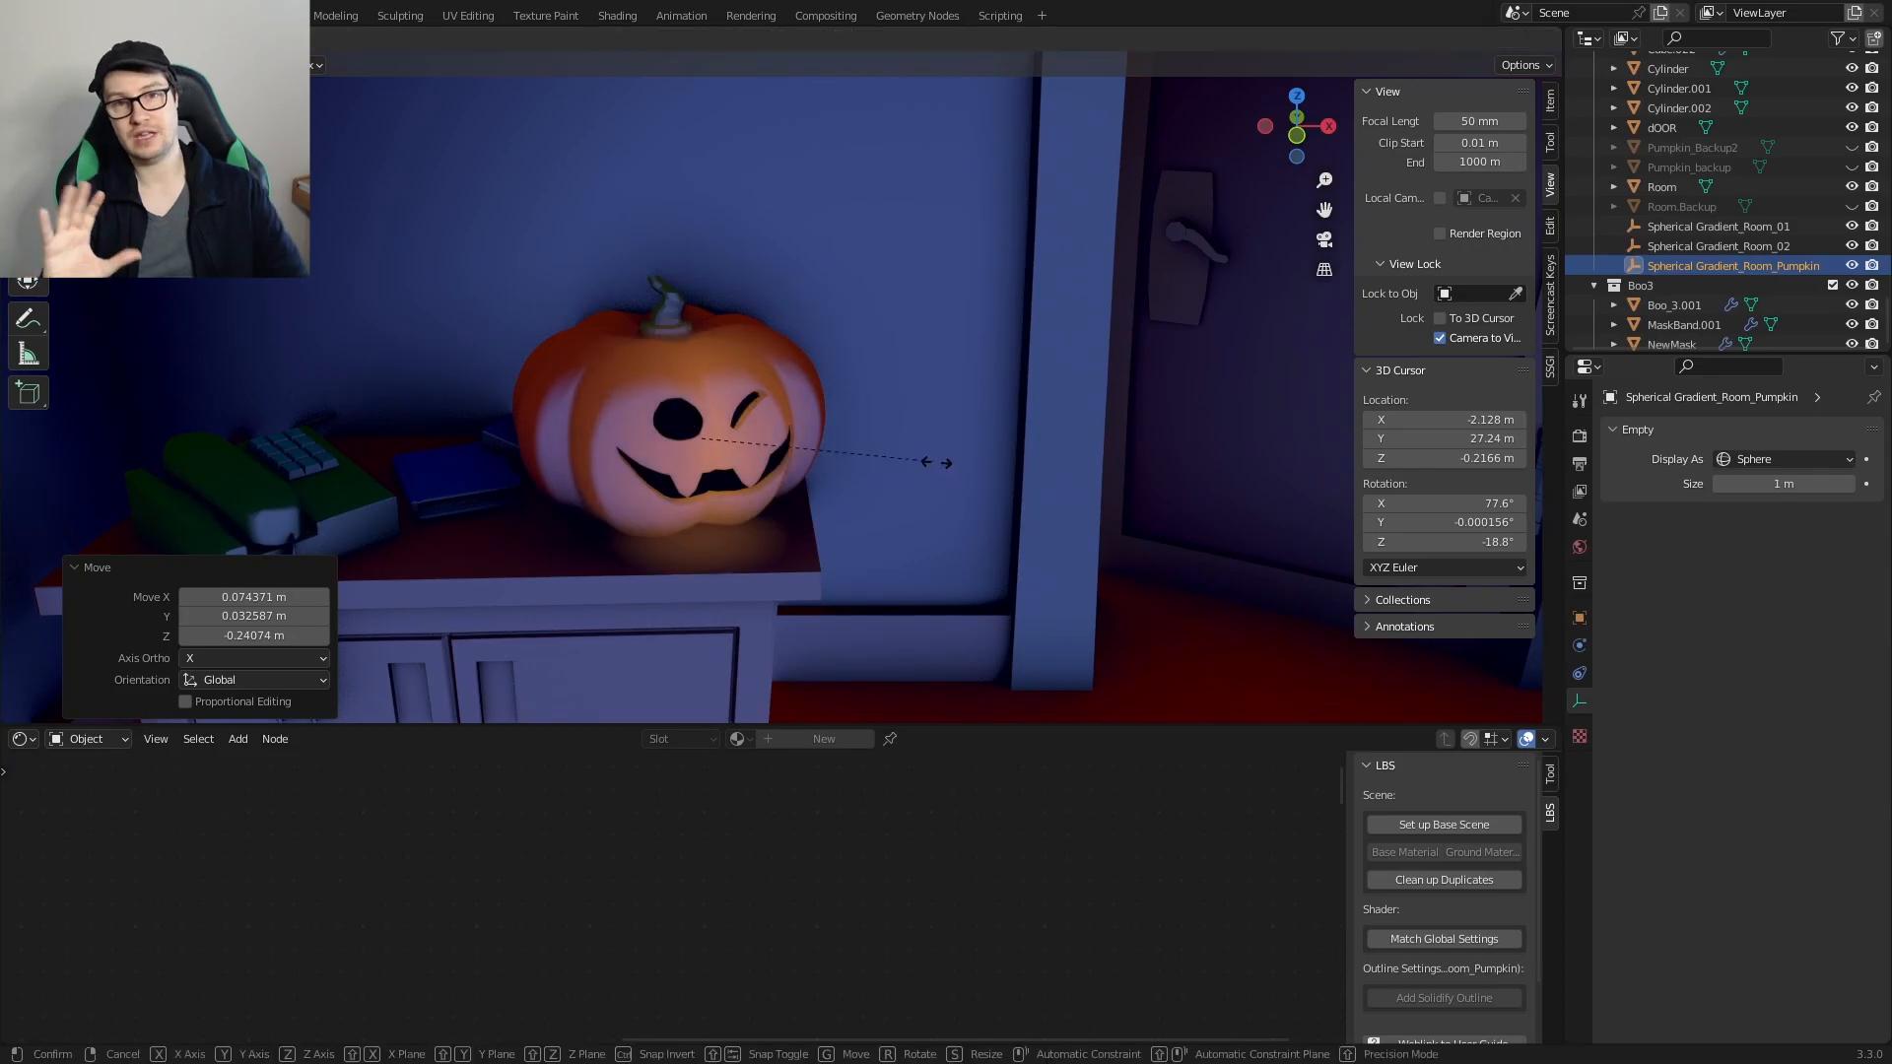
click(949, 464)
click(1400, 39)
middle_drag(1178, 485, 1121, 445)
key(s)
key(z)
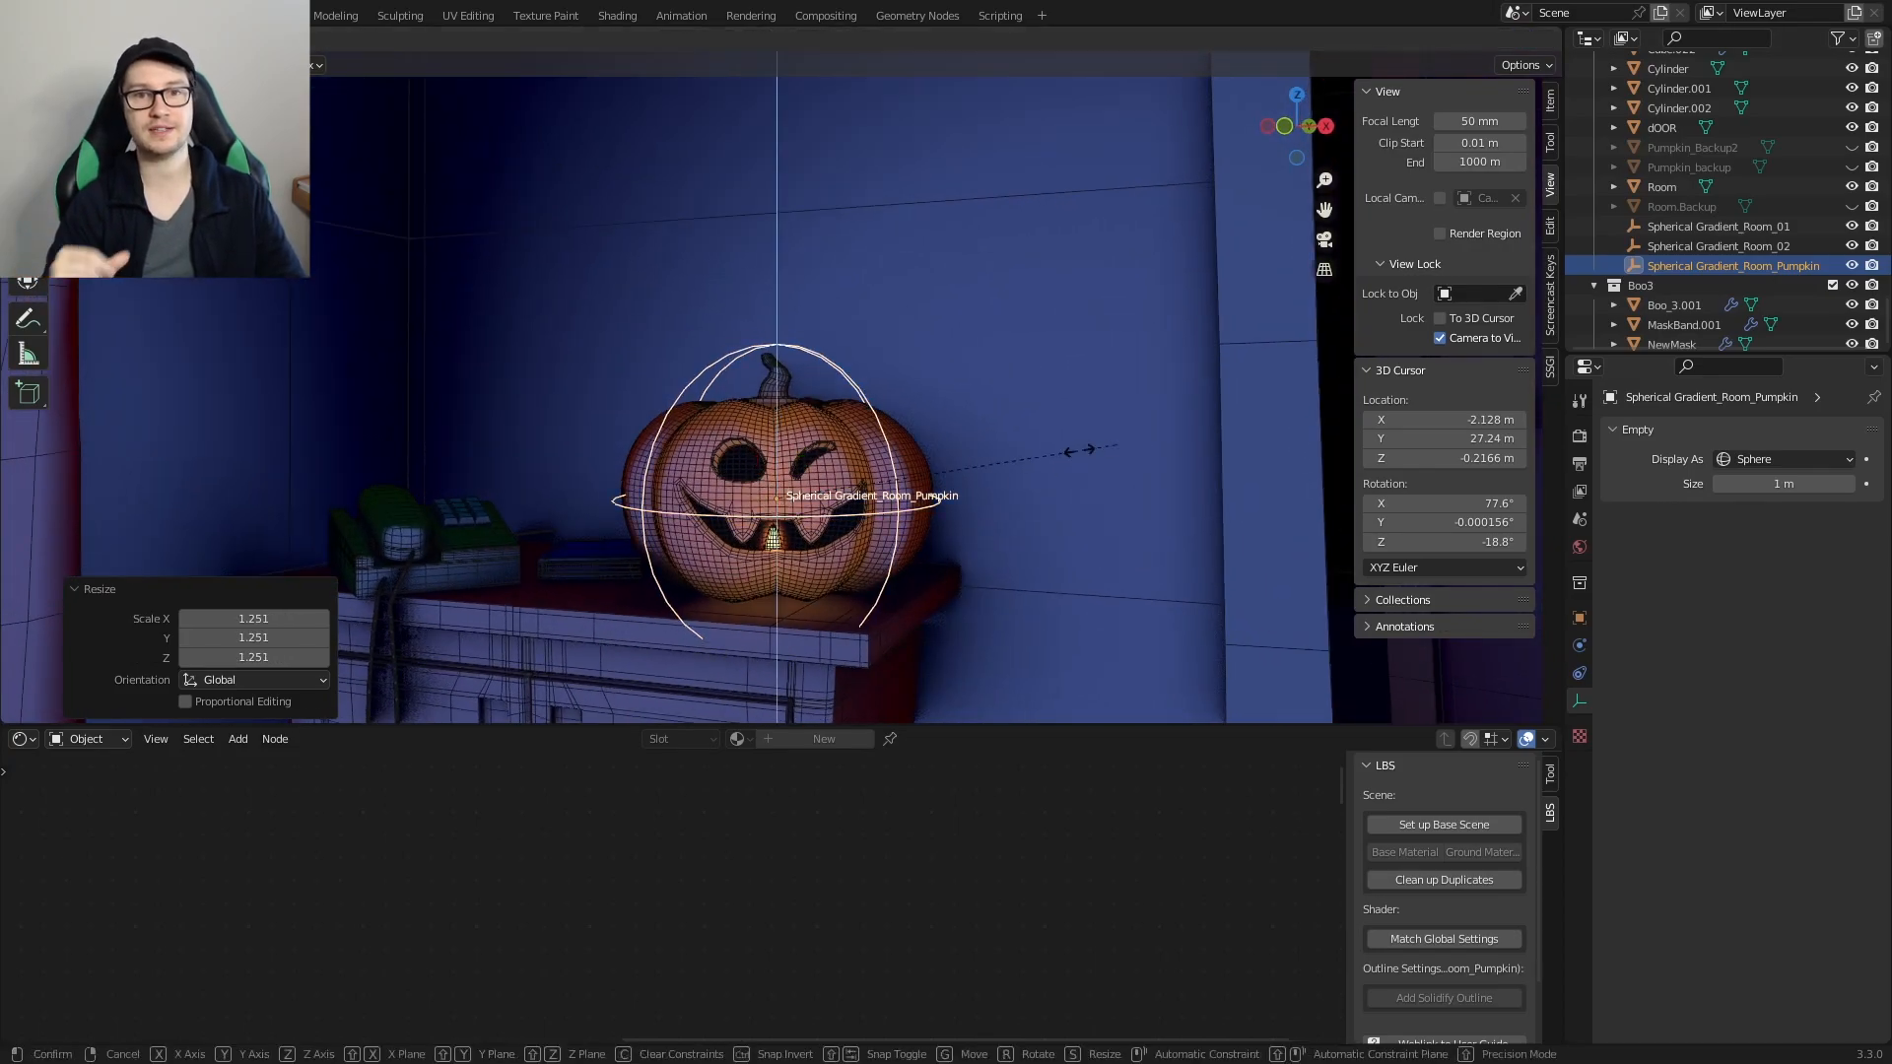
click(1026, 458)
key(s)
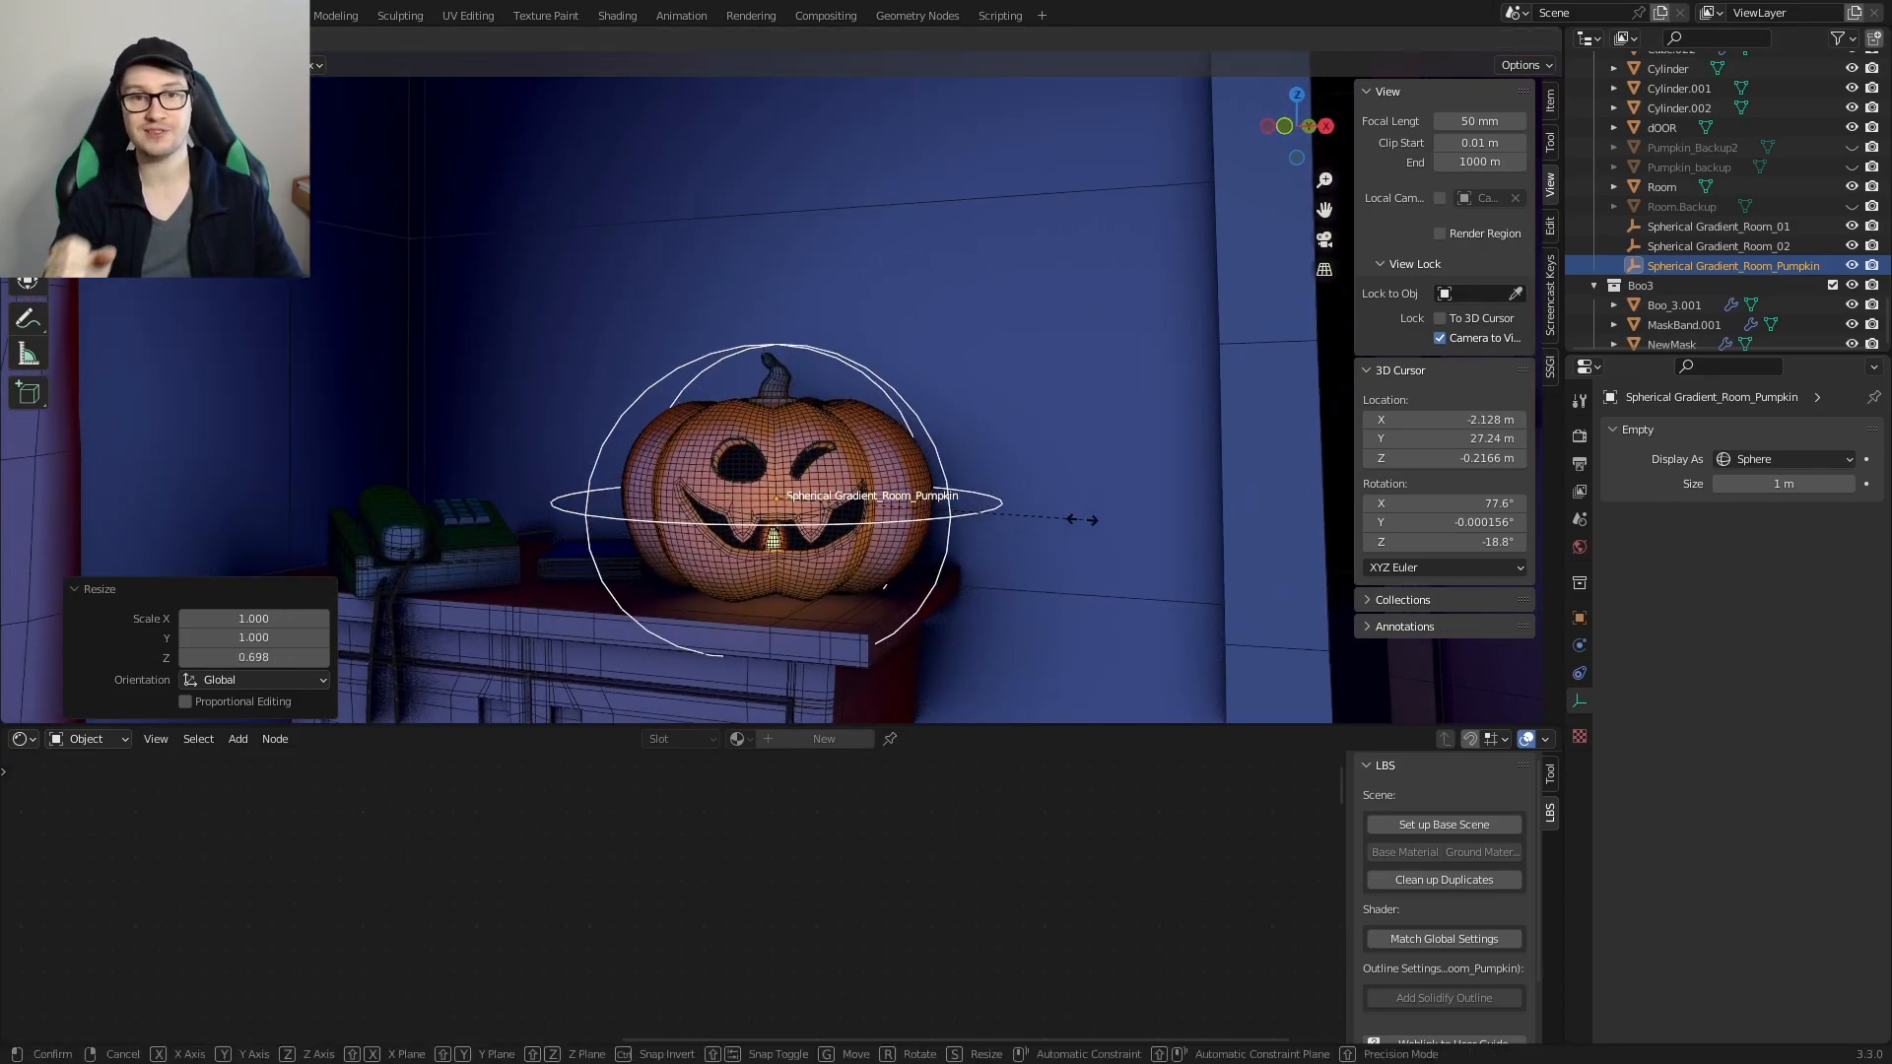
click(1121, 528)
key(shift+alt+z)
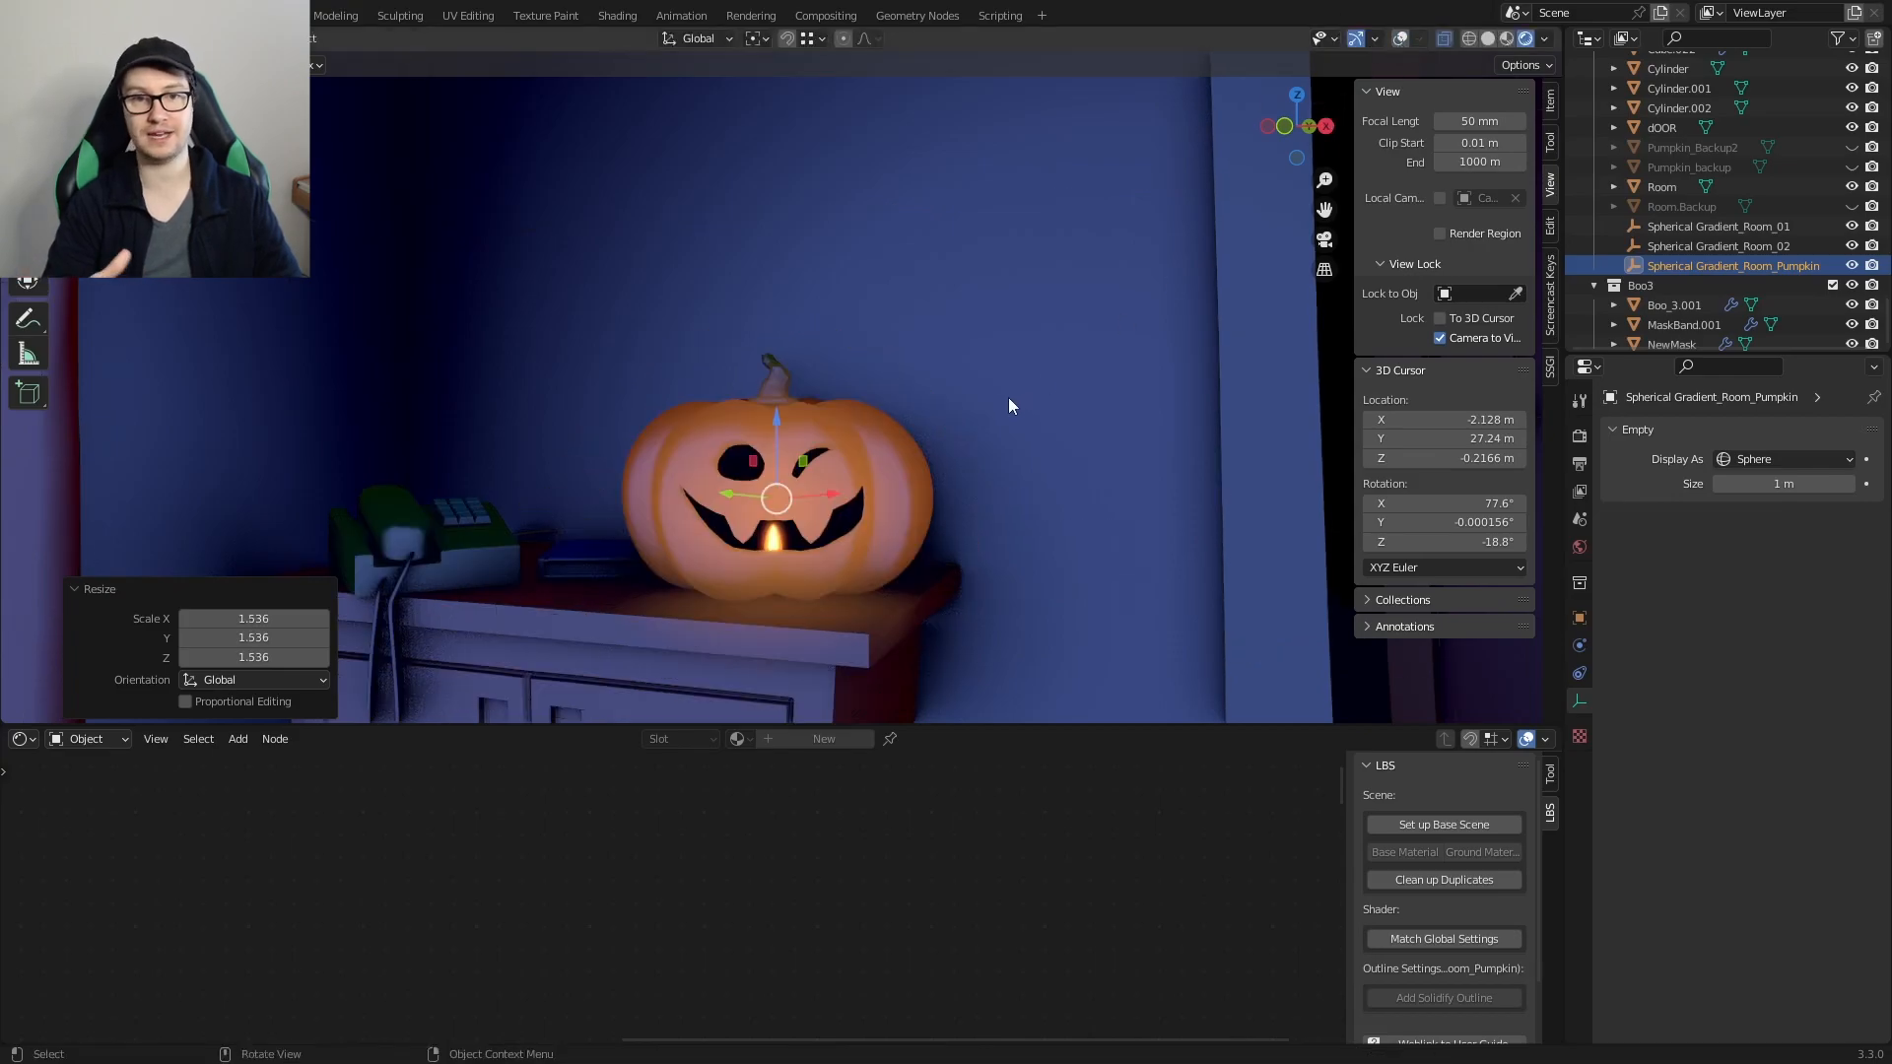
Step: Shrink the Spherical Gradient_Room_Pumpkin empty to 0.687 of its size
middle_drag(862, 558, 1021, 542)
click(1021, 542)
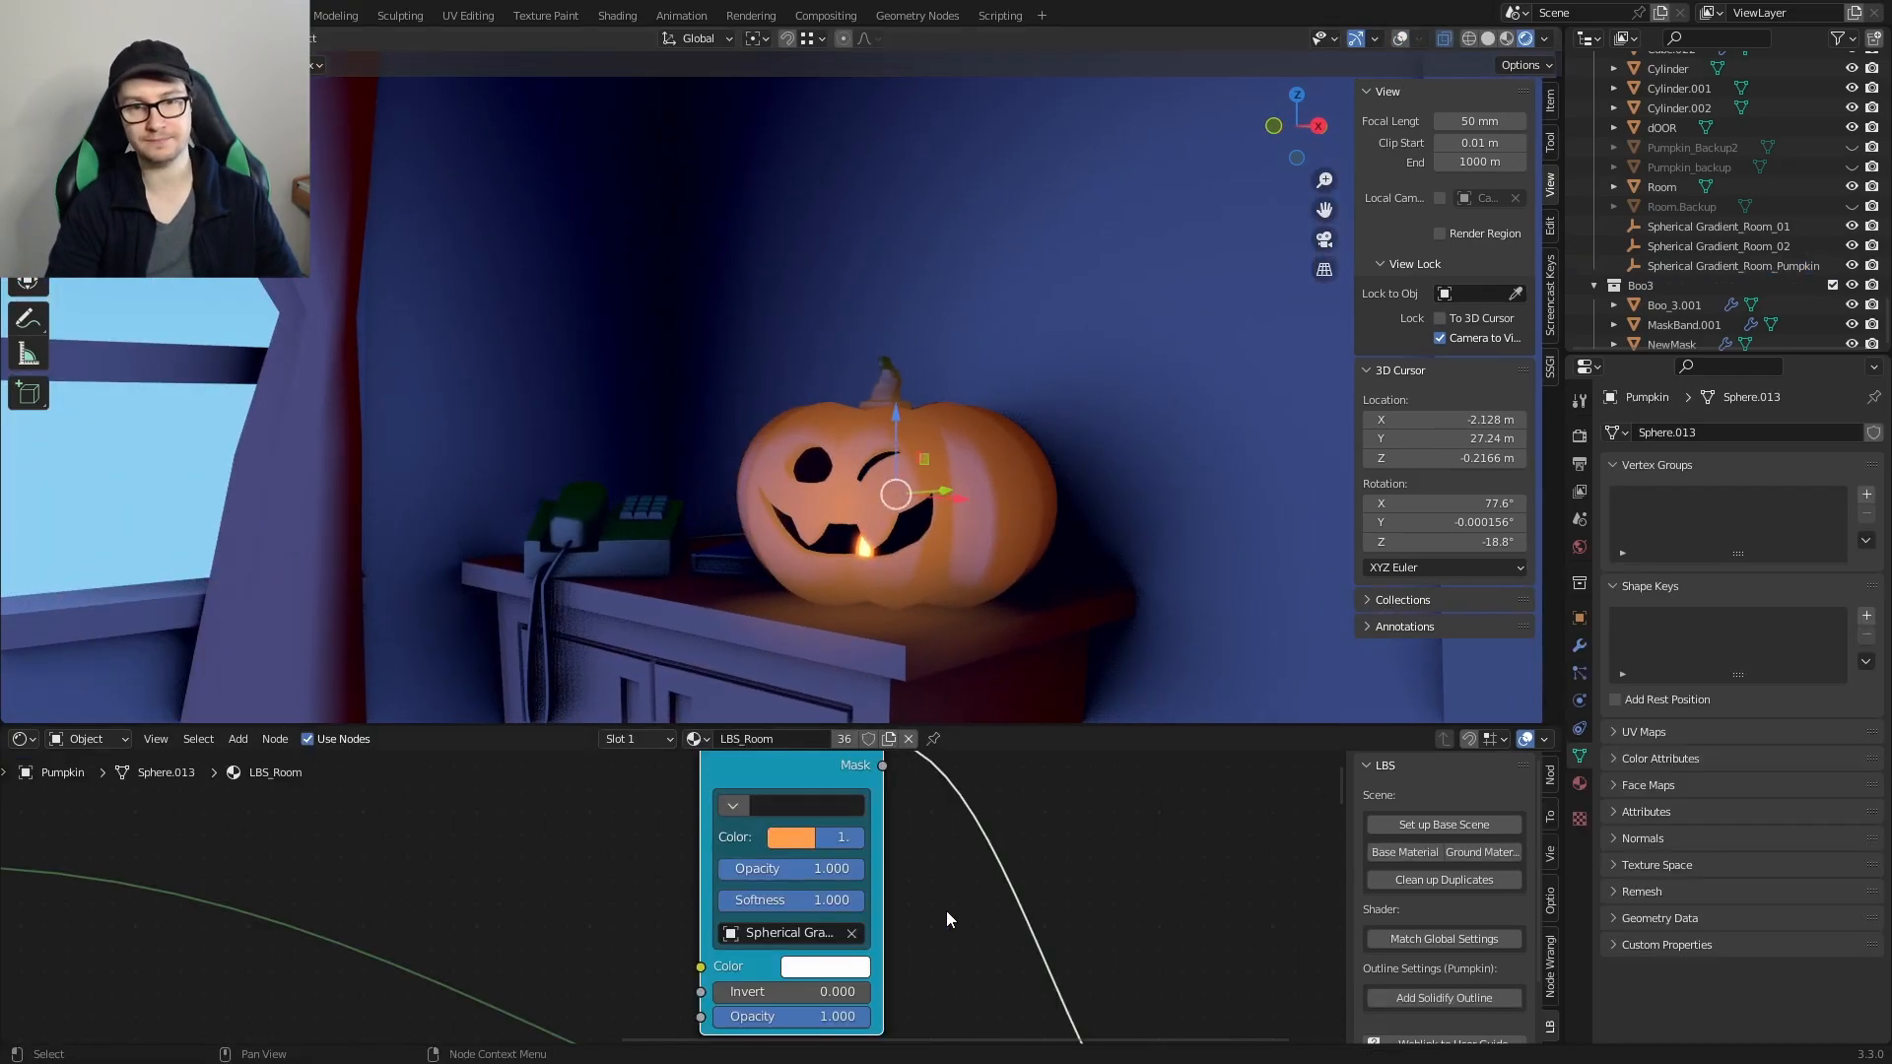
middle_drag(985, 990, 985, 983)
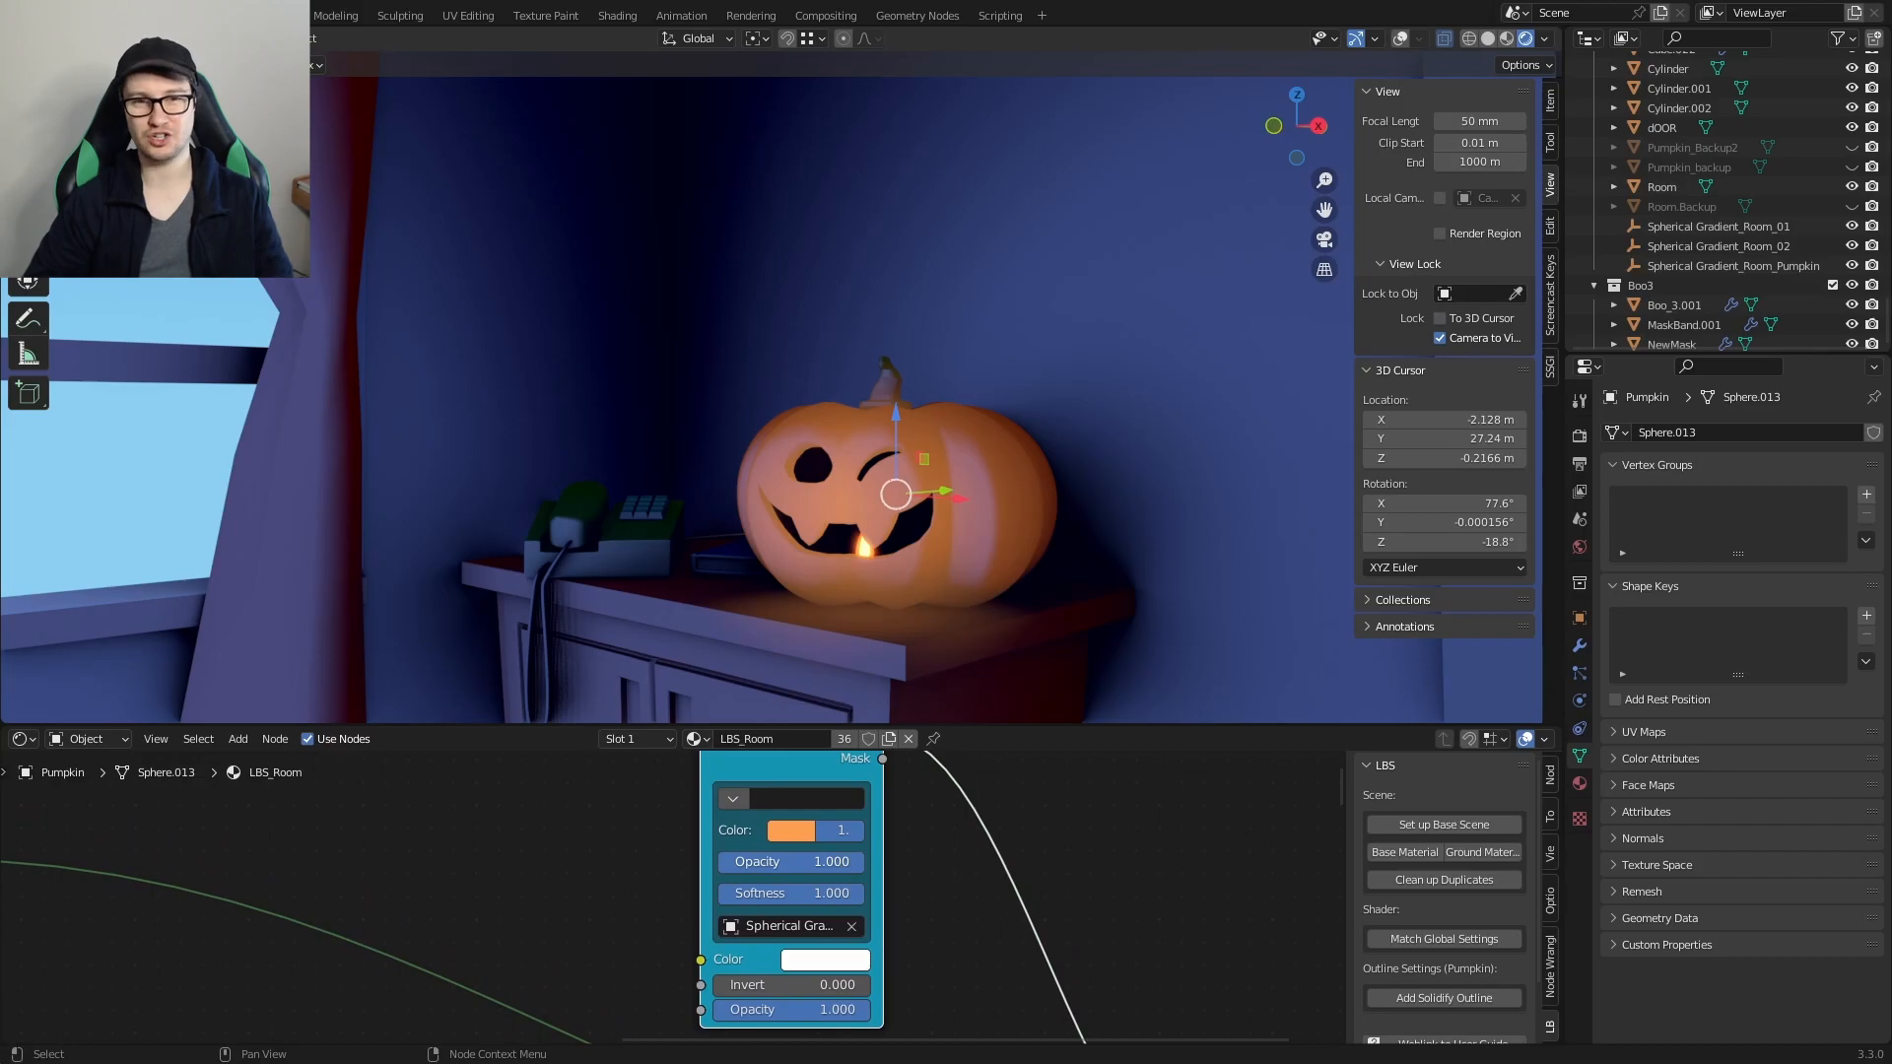
click(1723, 262)
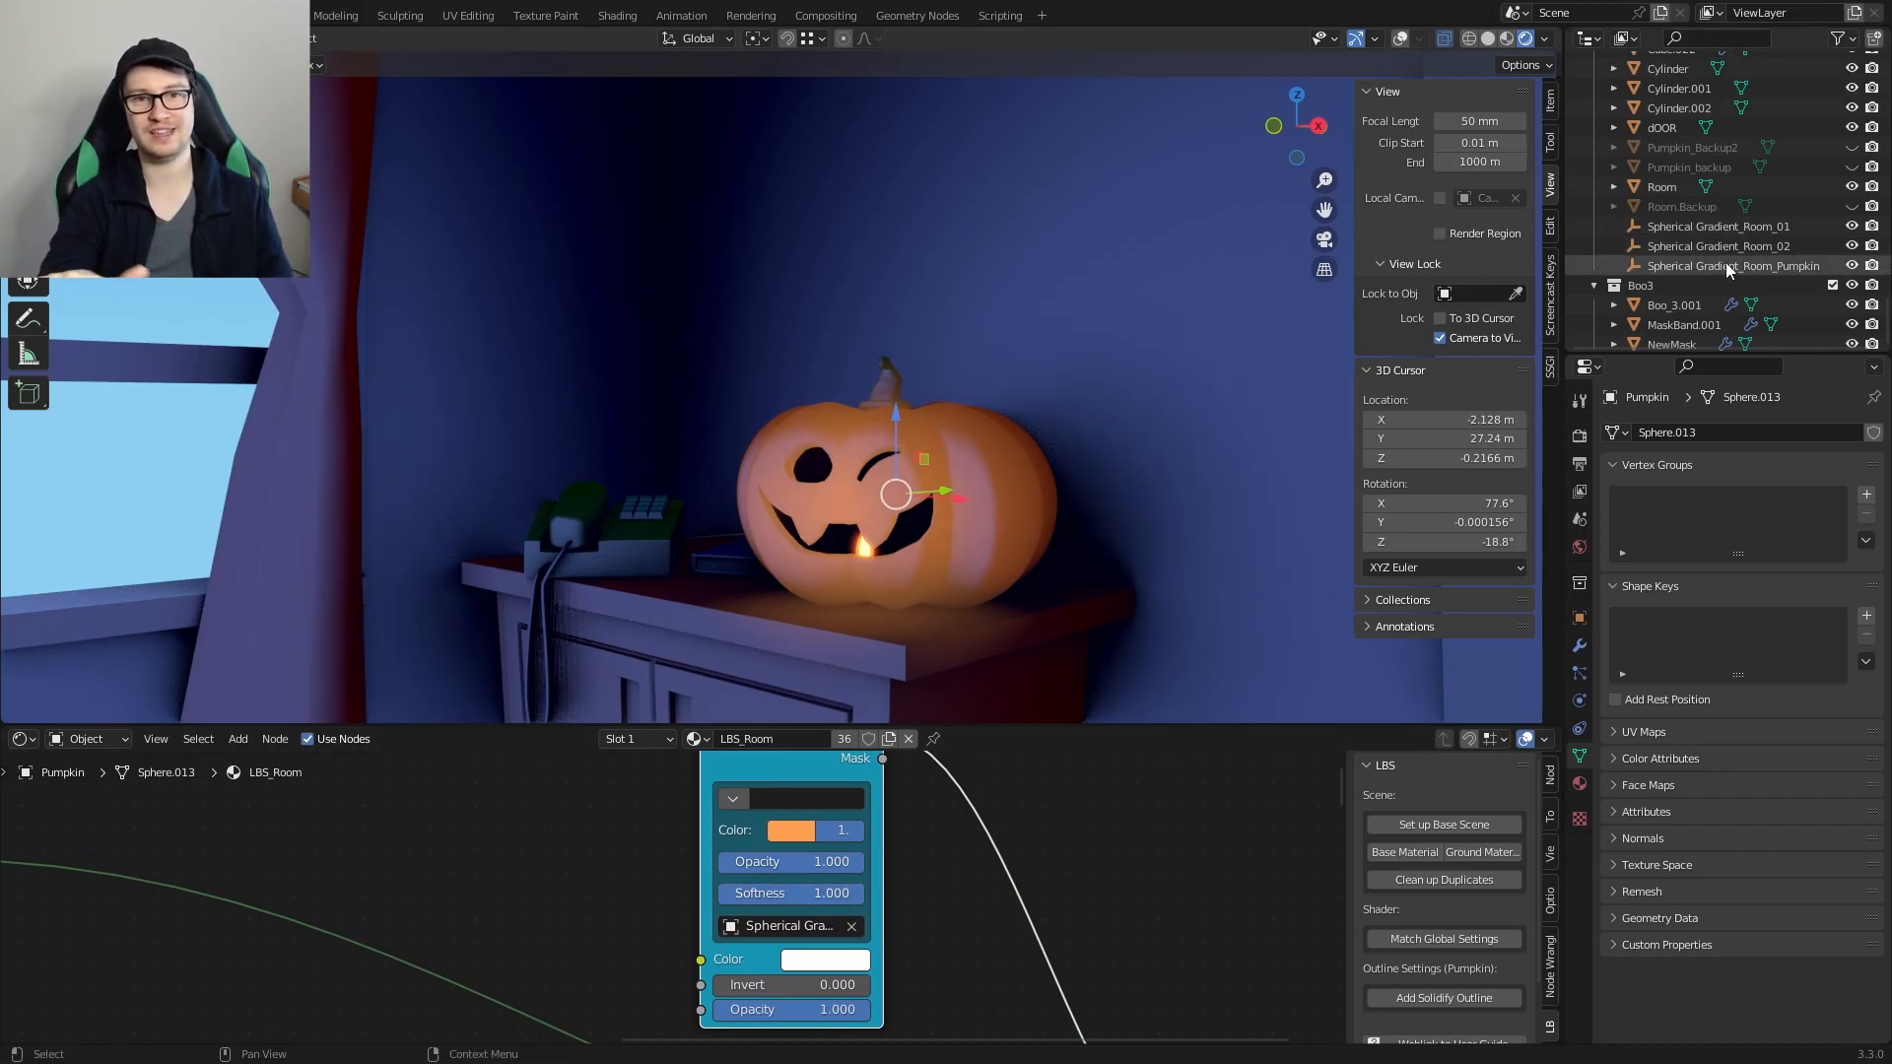
key(s)
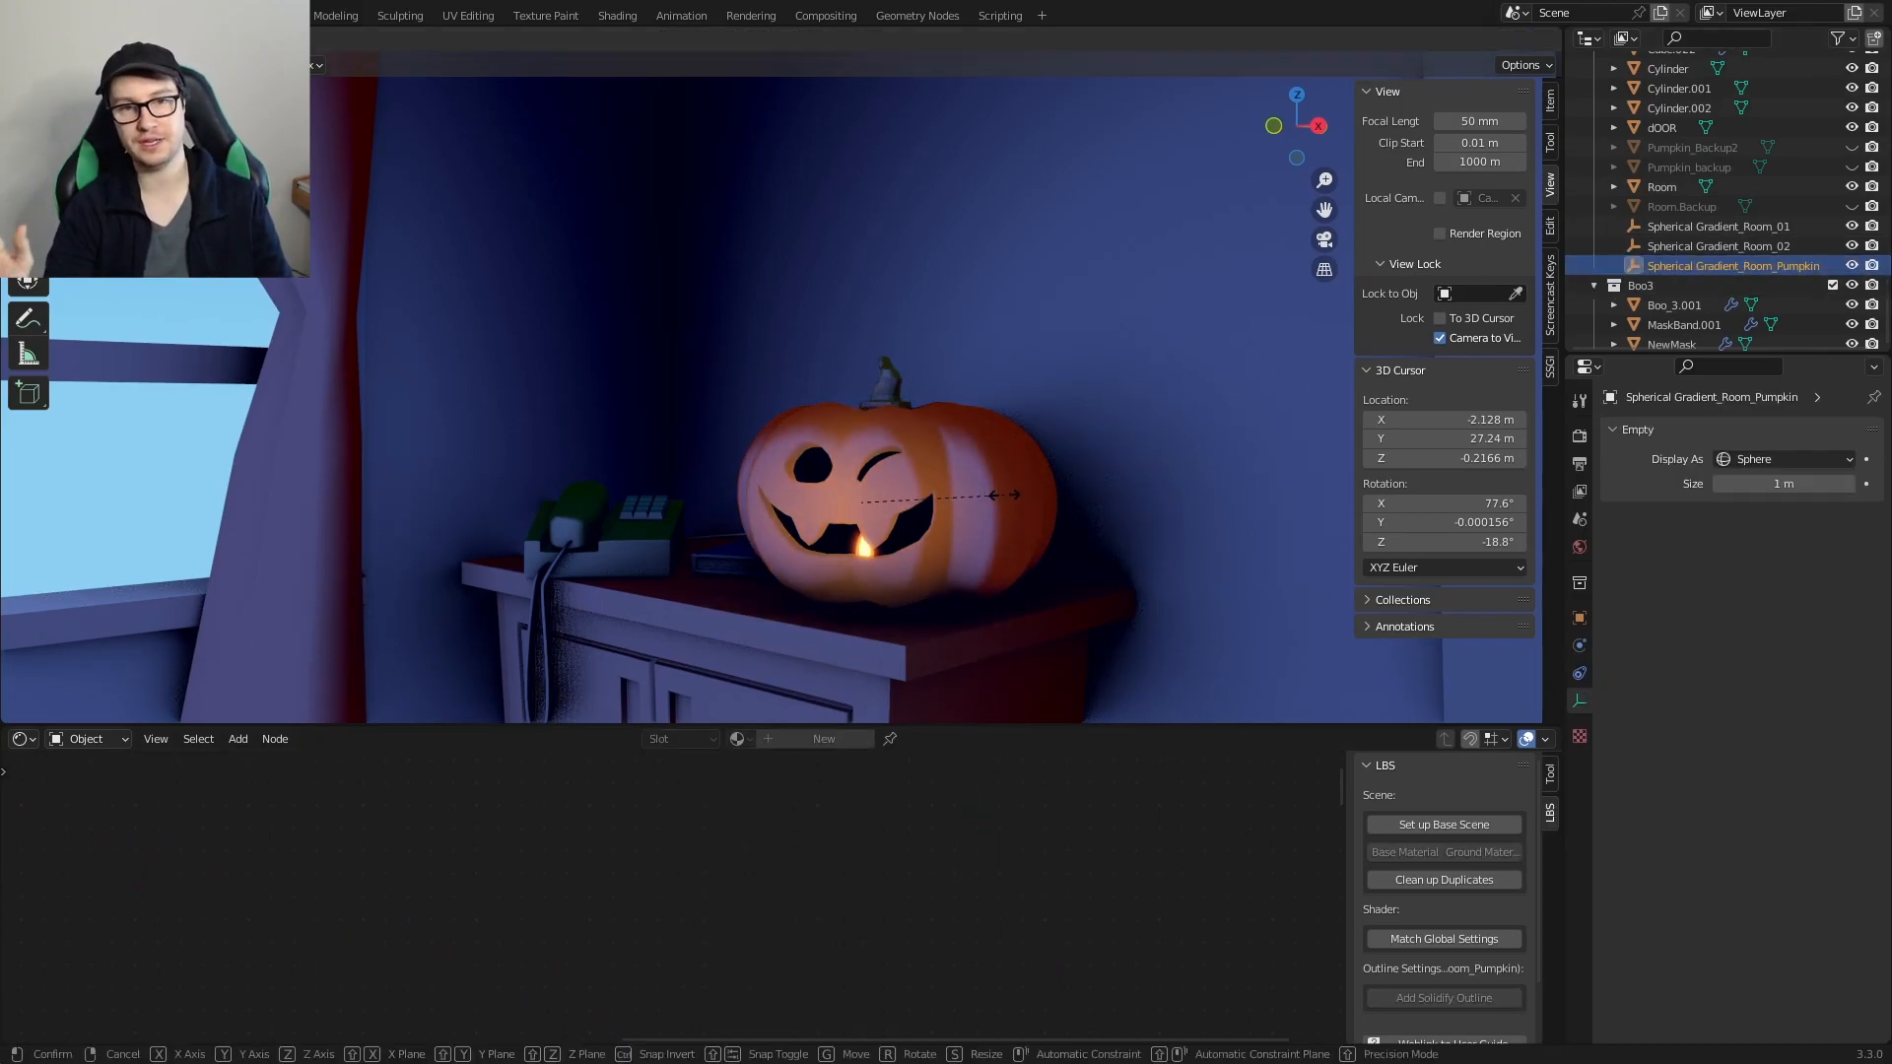
click(975, 577)
middle_drag(975, 577, 930, 529)
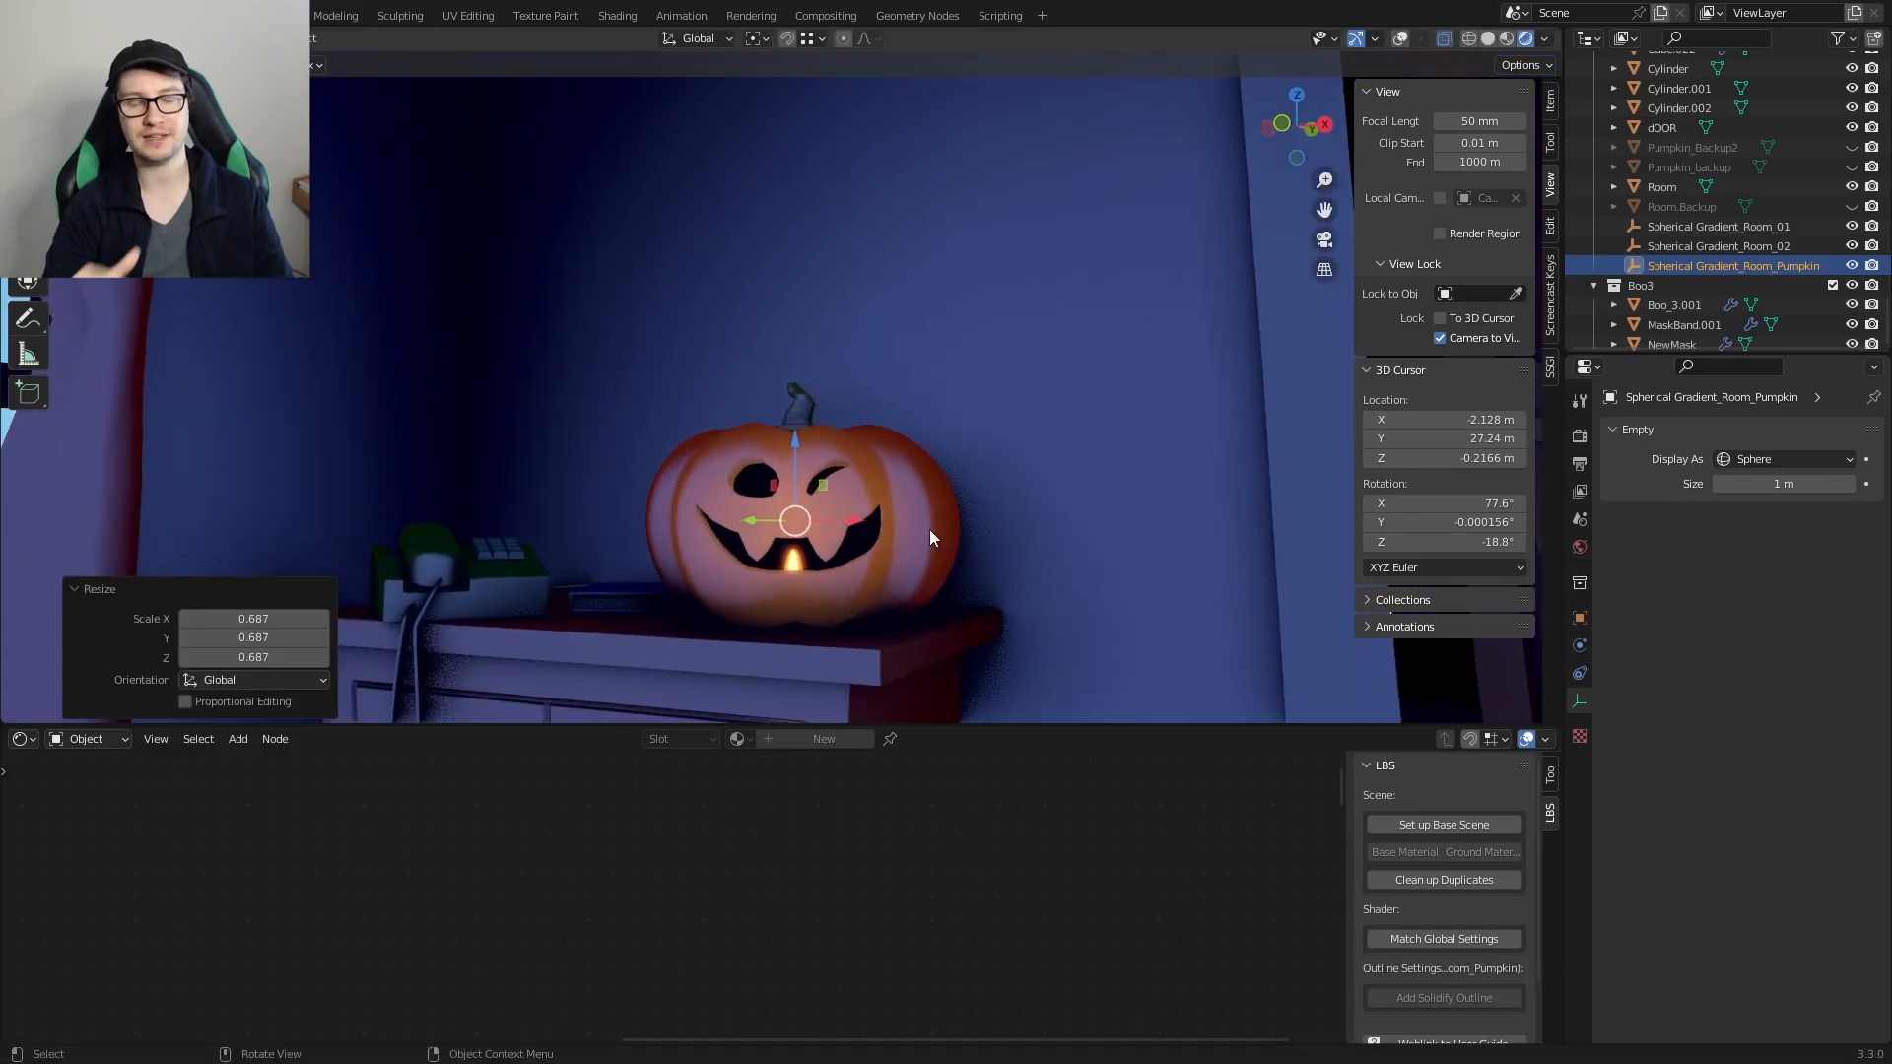
Step: Resize the pumpkin's gradient empty once more and shift it to refine the glow around the face
key(s)
click(1039, 497)
middle_drag(1039, 498, 1023, 557)
key(g)
click(1208, 553)
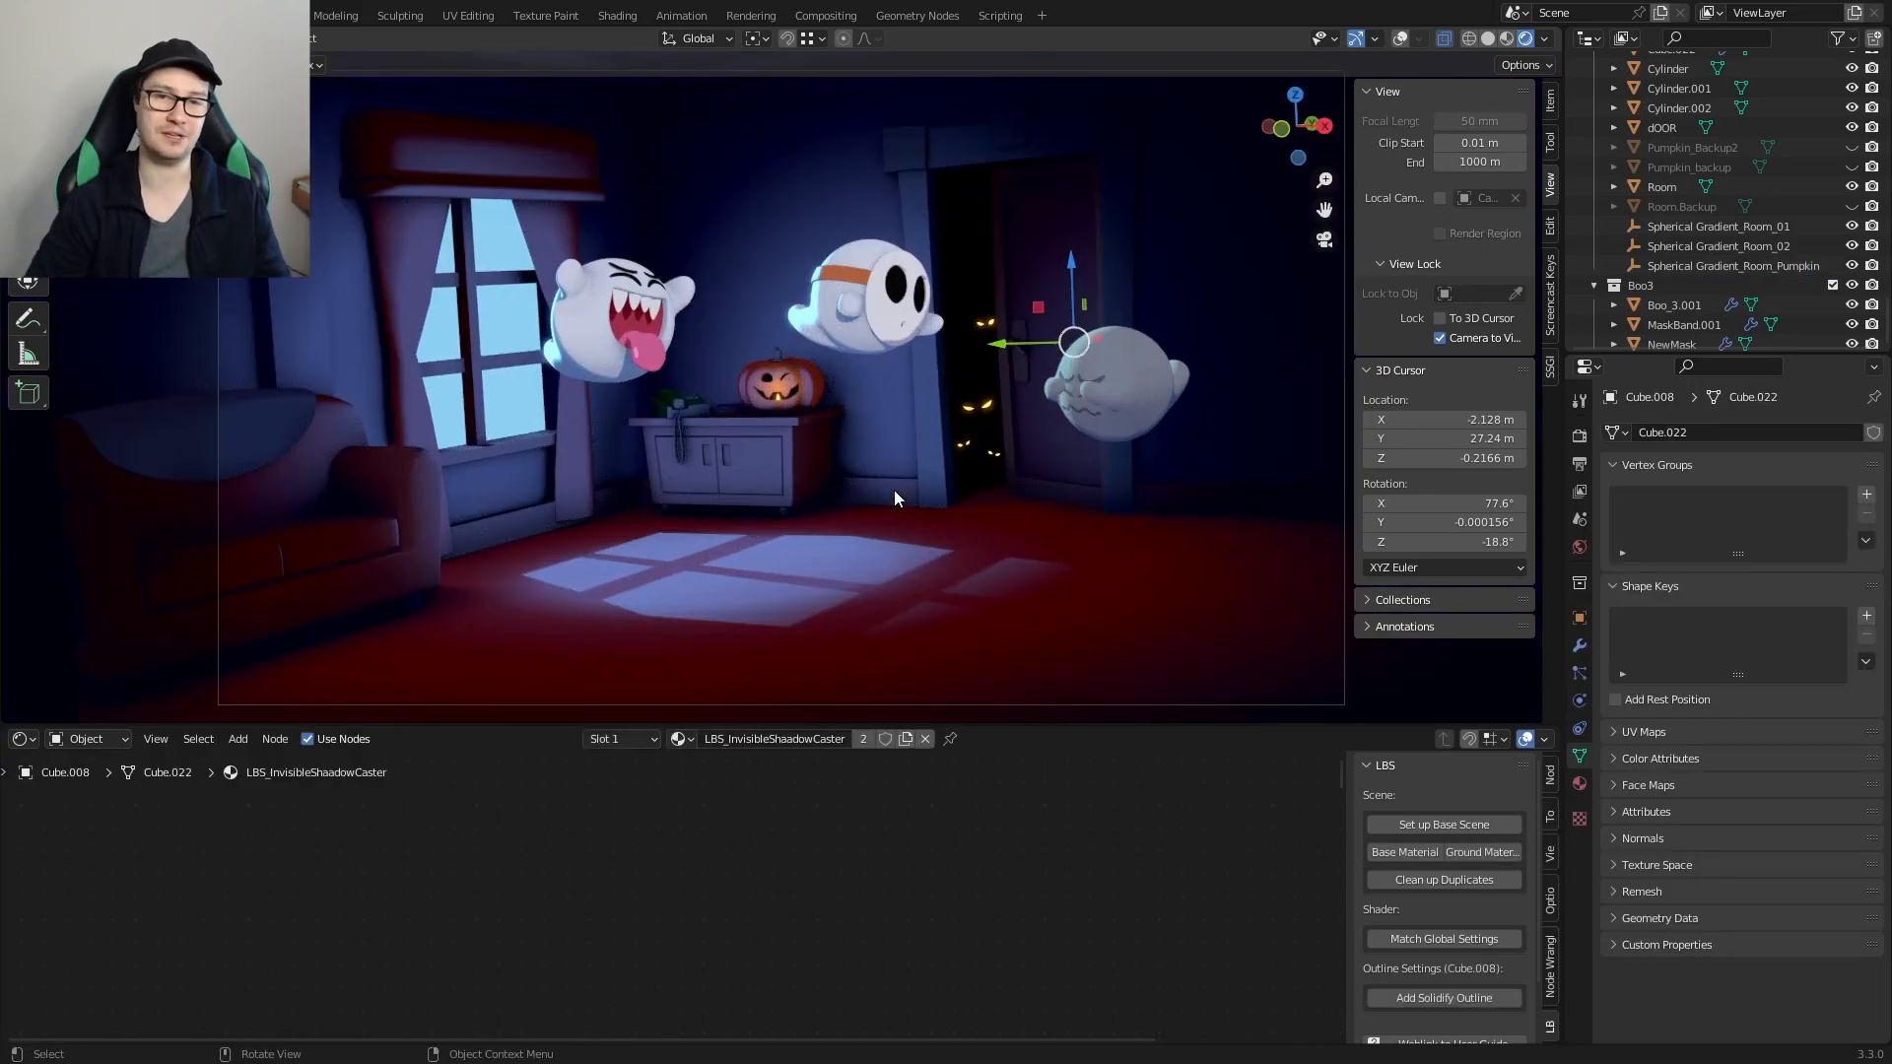
Step: Select the room and add a layer slot to the Lightning Boy Shader node in its LBS_Room material
click(895, 489)
click(1025, 902)
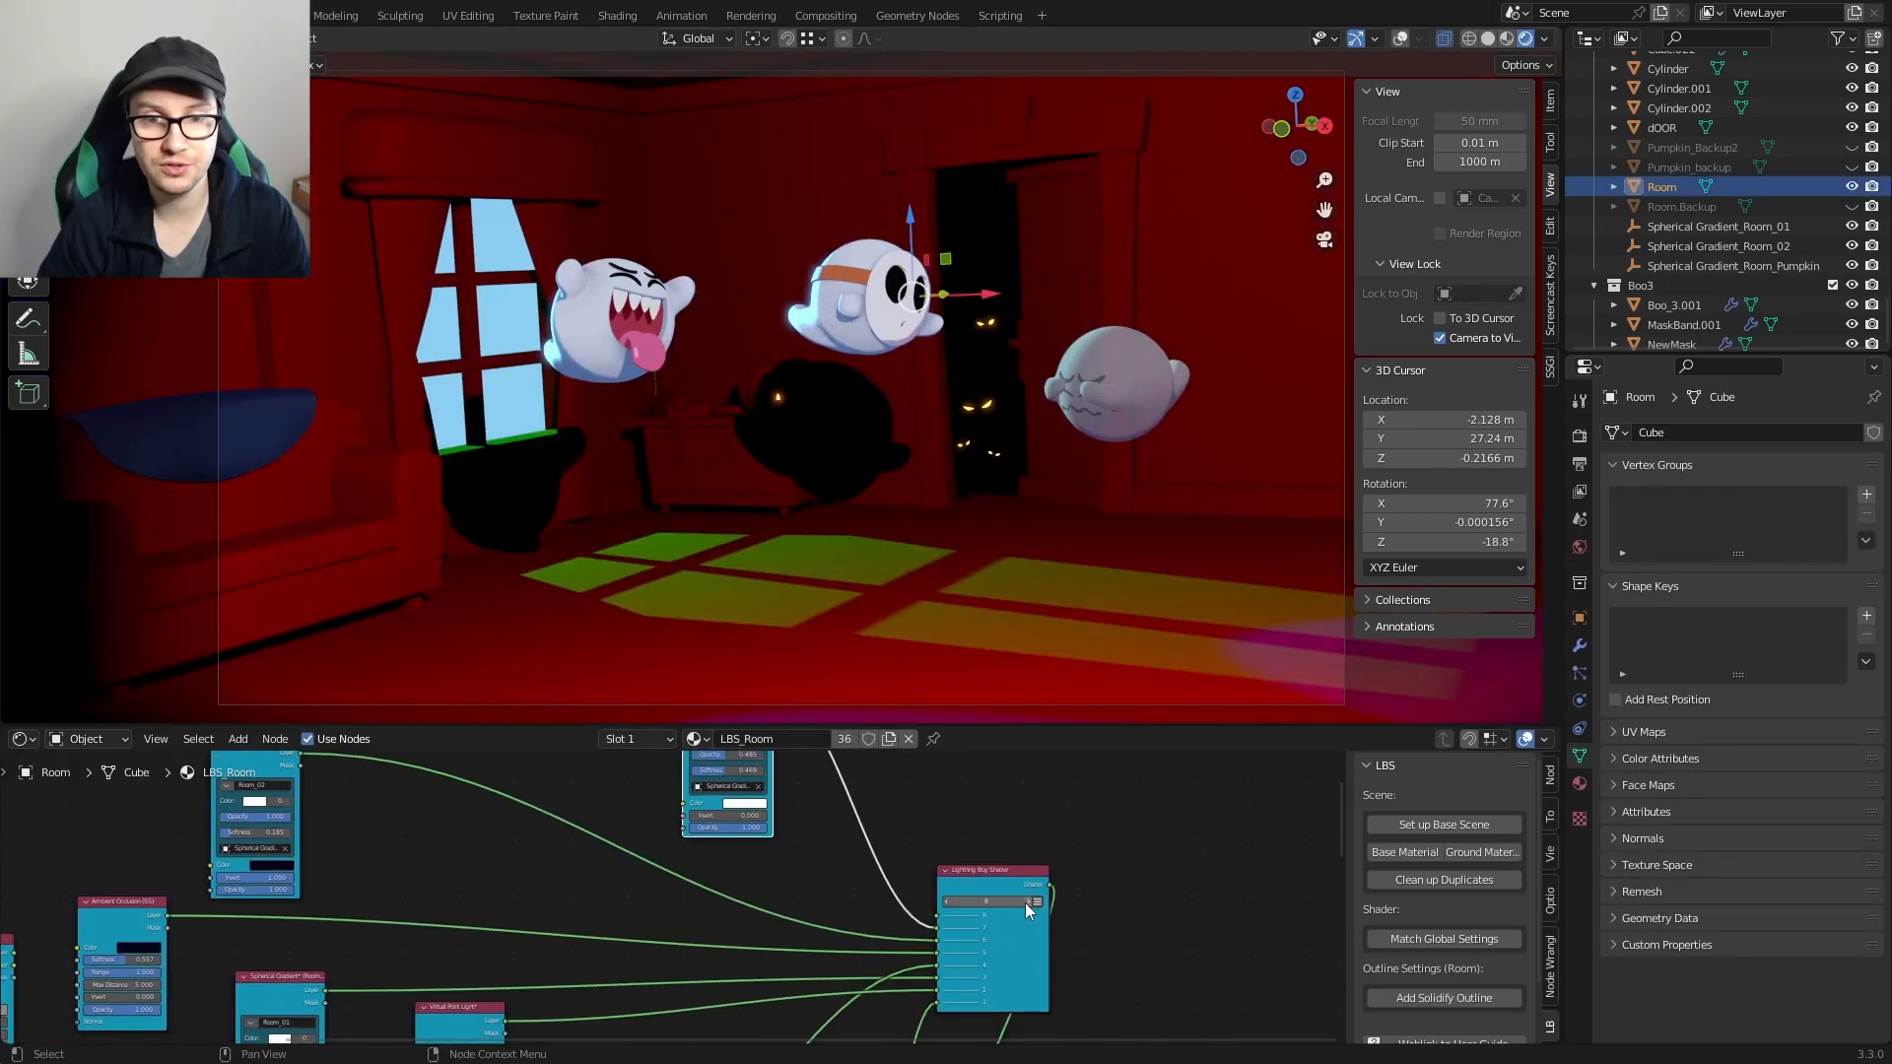
scroll(963, 818, up, 2)
Step: Add a Z Depth node, connect its Layer to the Lightning Boy Shader, and expand the node's settings
key(shift+a)
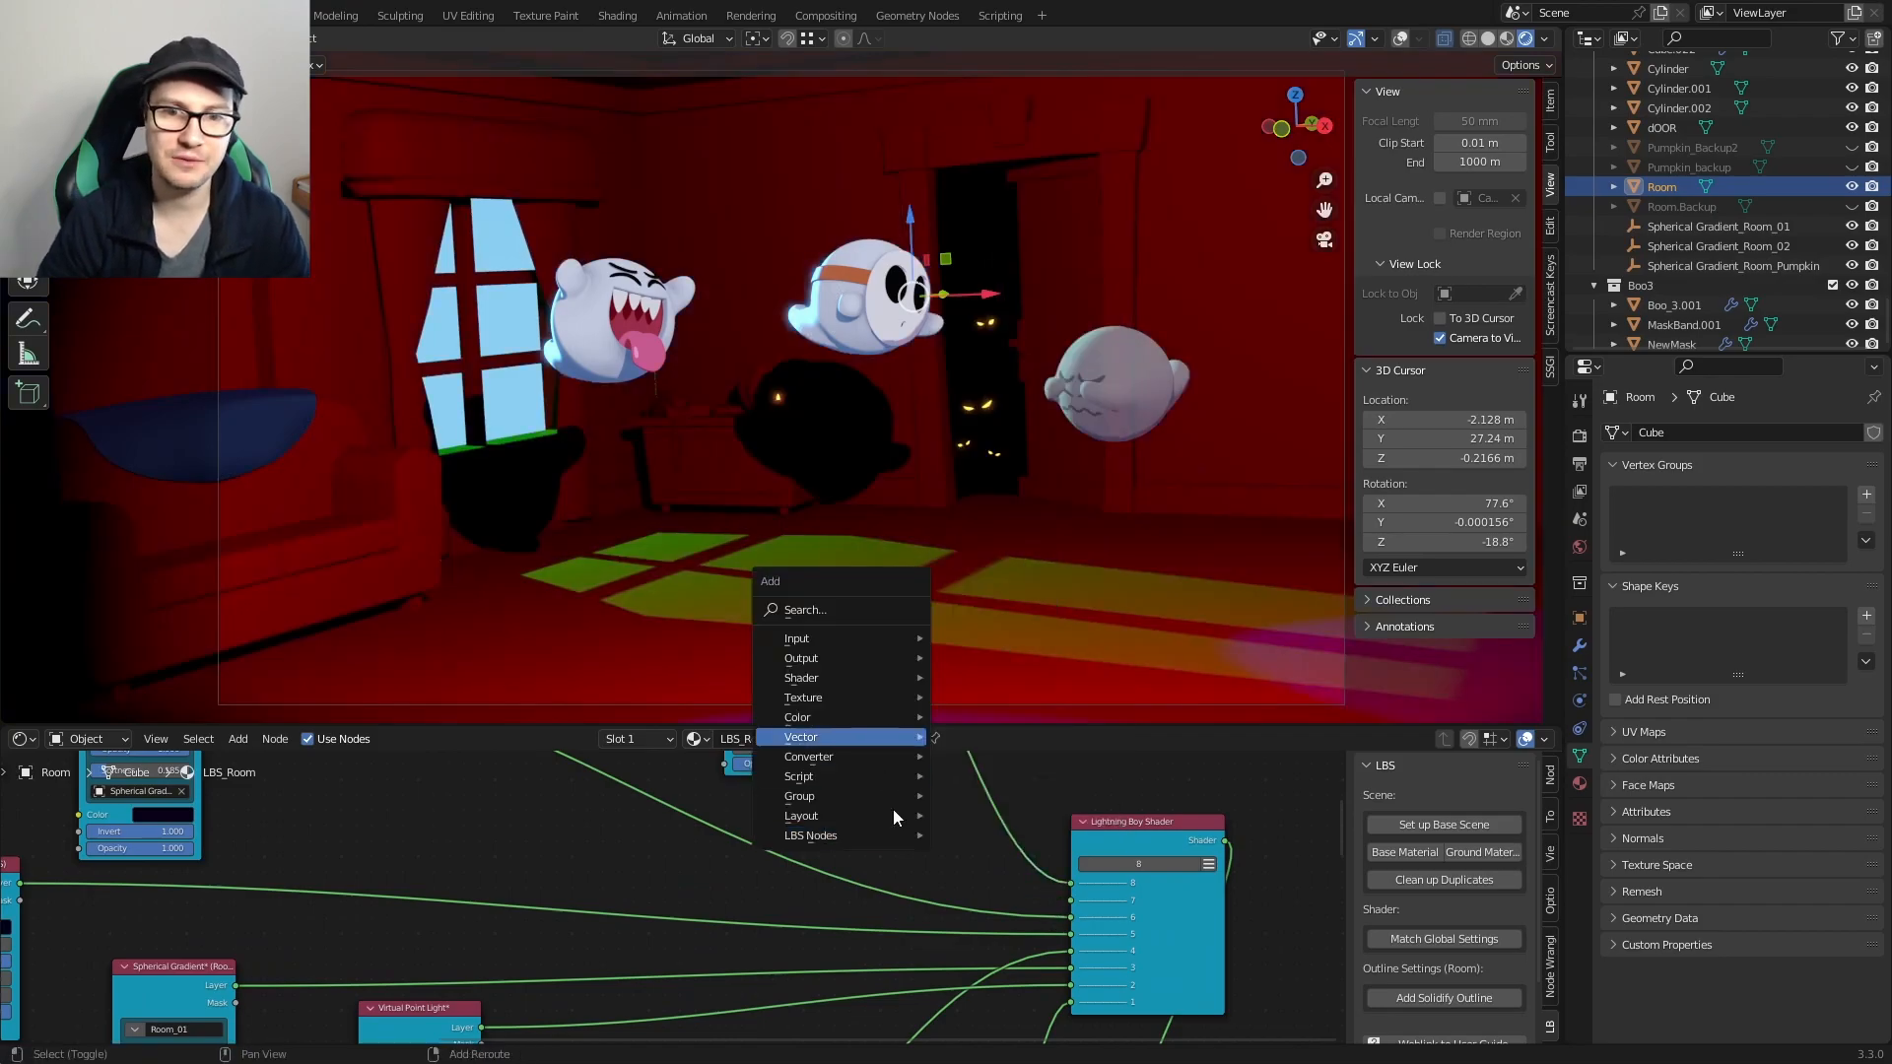
mouse_move(892, 835)
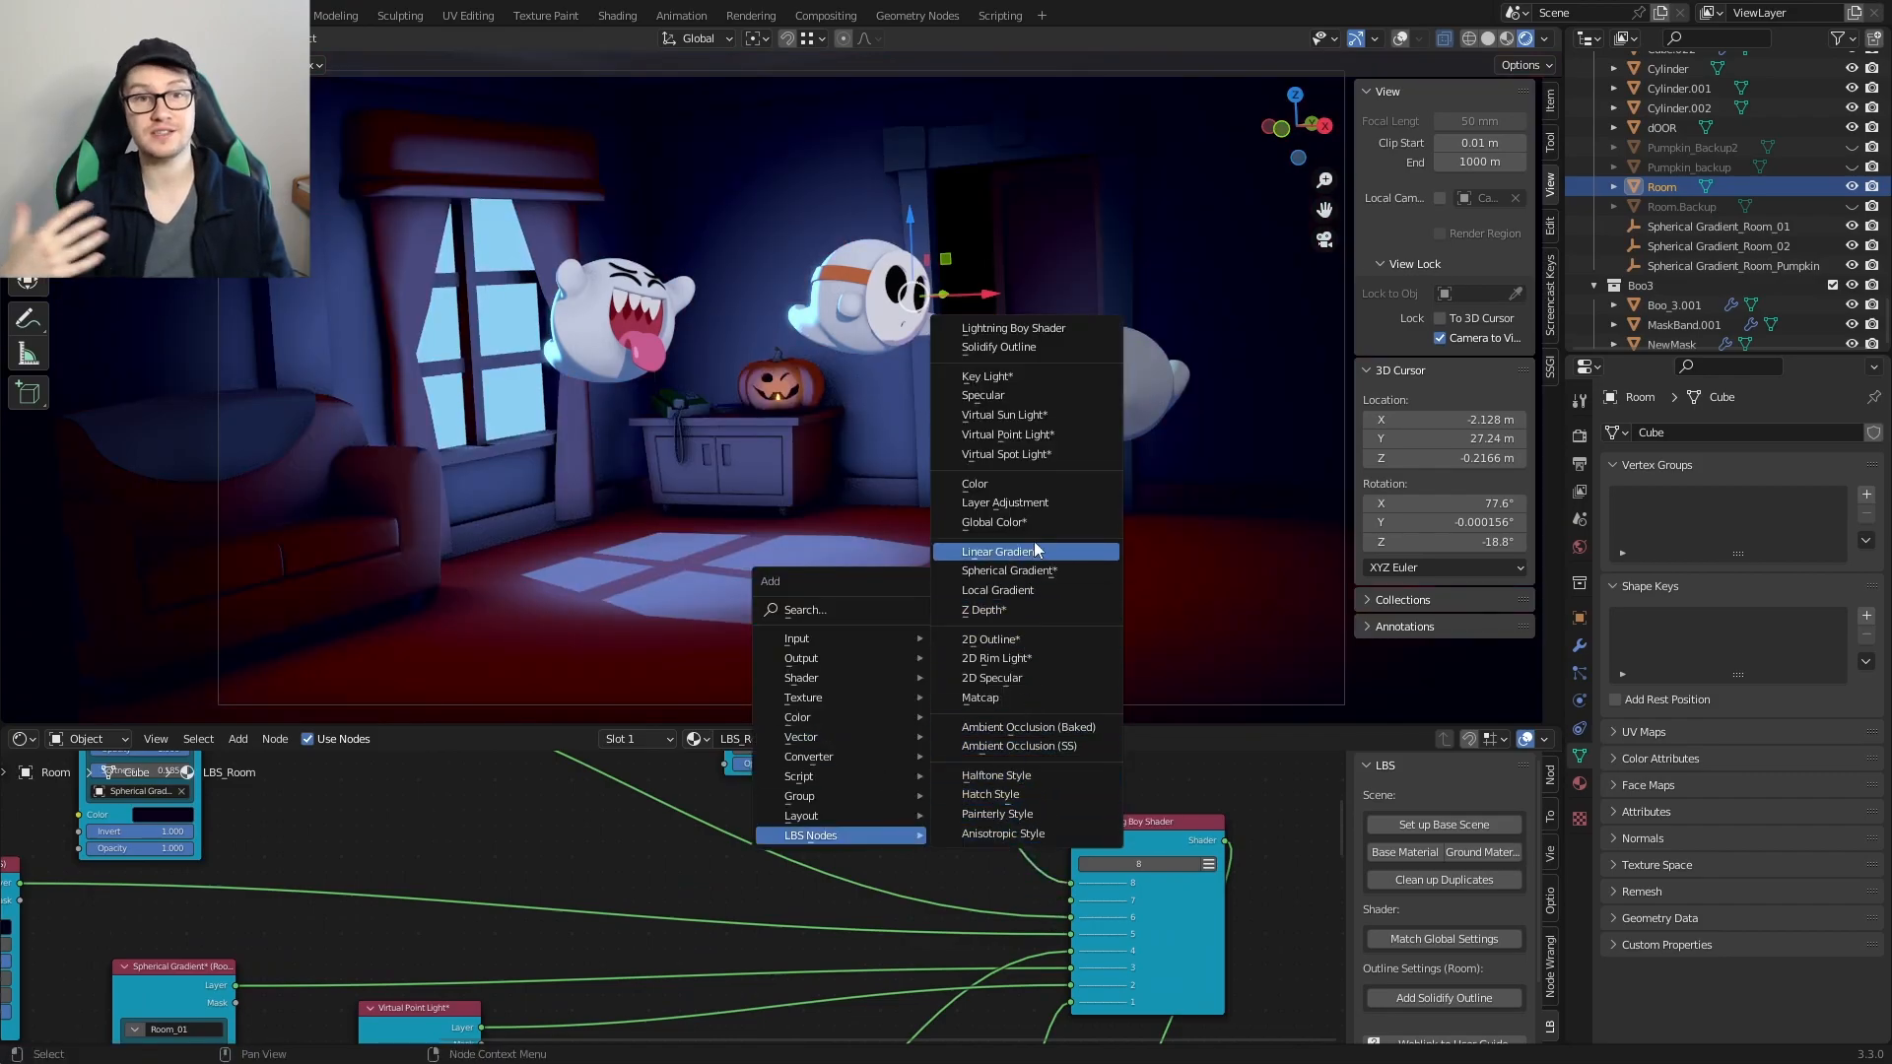
click(985, 610)
drag(919, 827, 1070, 900)
drag(856, 831, 516, 786)
key(h)
key(Tab)
middle_drag(618, 891, 743, 890)
scroll(743, 890, up, 4)
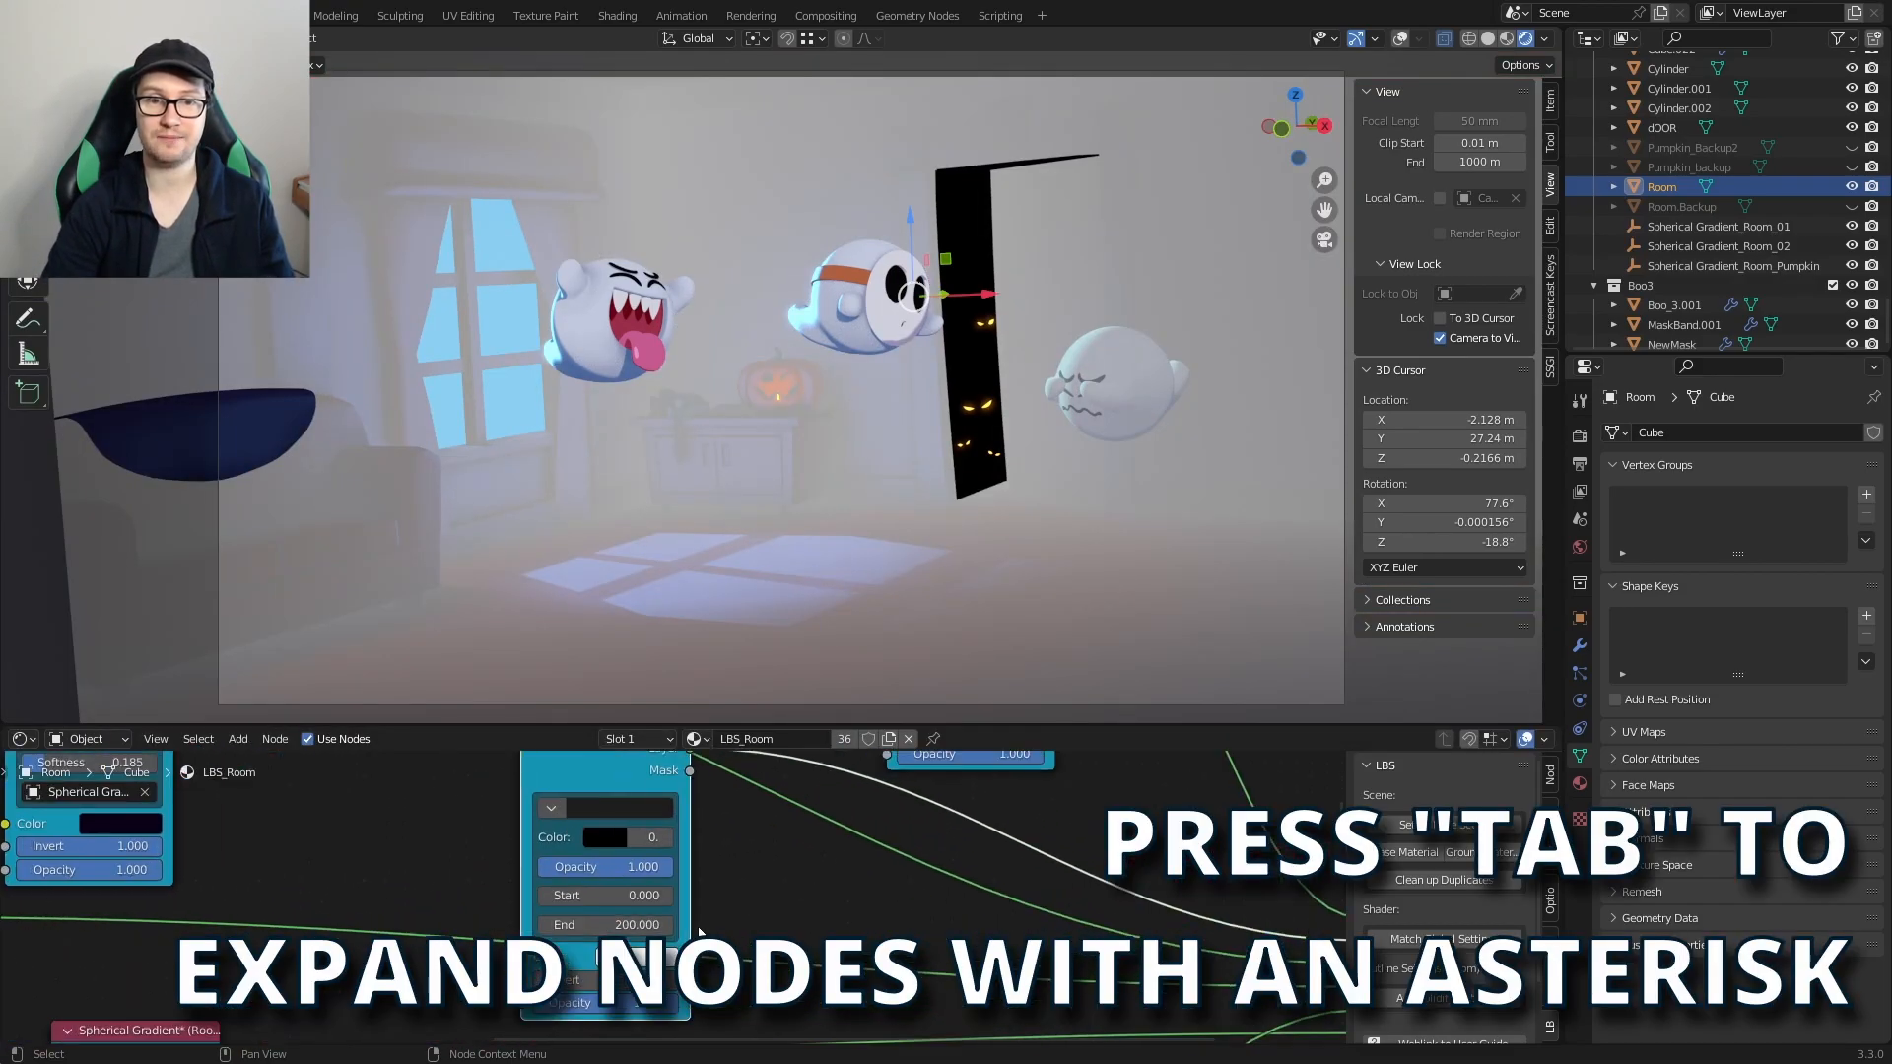
Step: Set the Z Depth node's Start to 56.400, End to 113.800 and color to dark blue, and relink its Layer to the shader
drag(616, 924, 690, 936)
scroll(1064, 936, down, 2)
scroll(783, 878, up, 2)
click(606, 843)
drag(1308, 937, 1182, 886)
click(619, 849)
drag(689, 760, 1284, 941)
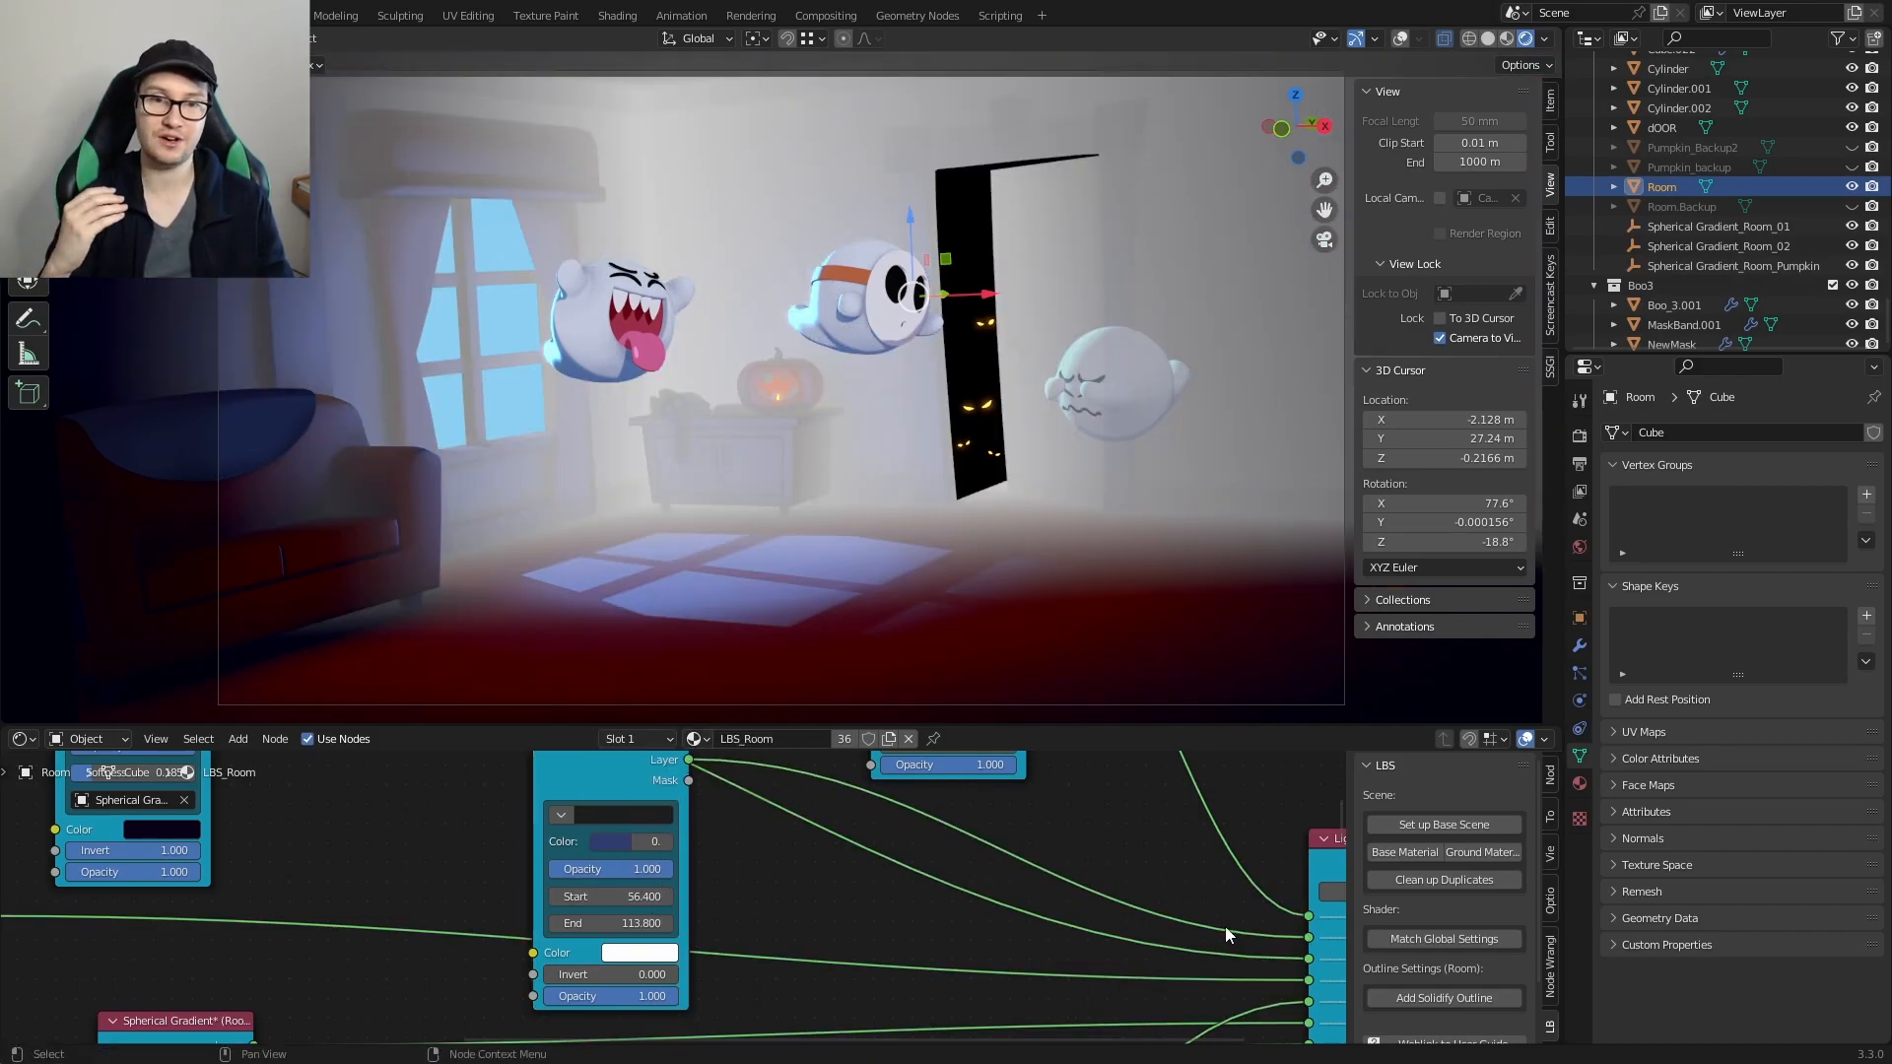
Step: Brighten the Z Depth node's blue, raise the value beside the color, and lower the node's Opacity to 0.214
drag(638, 851, 676, 850)
click(622, 844)
drag(758, 641, 758, 606)
drag(666, 996, 572, 996)
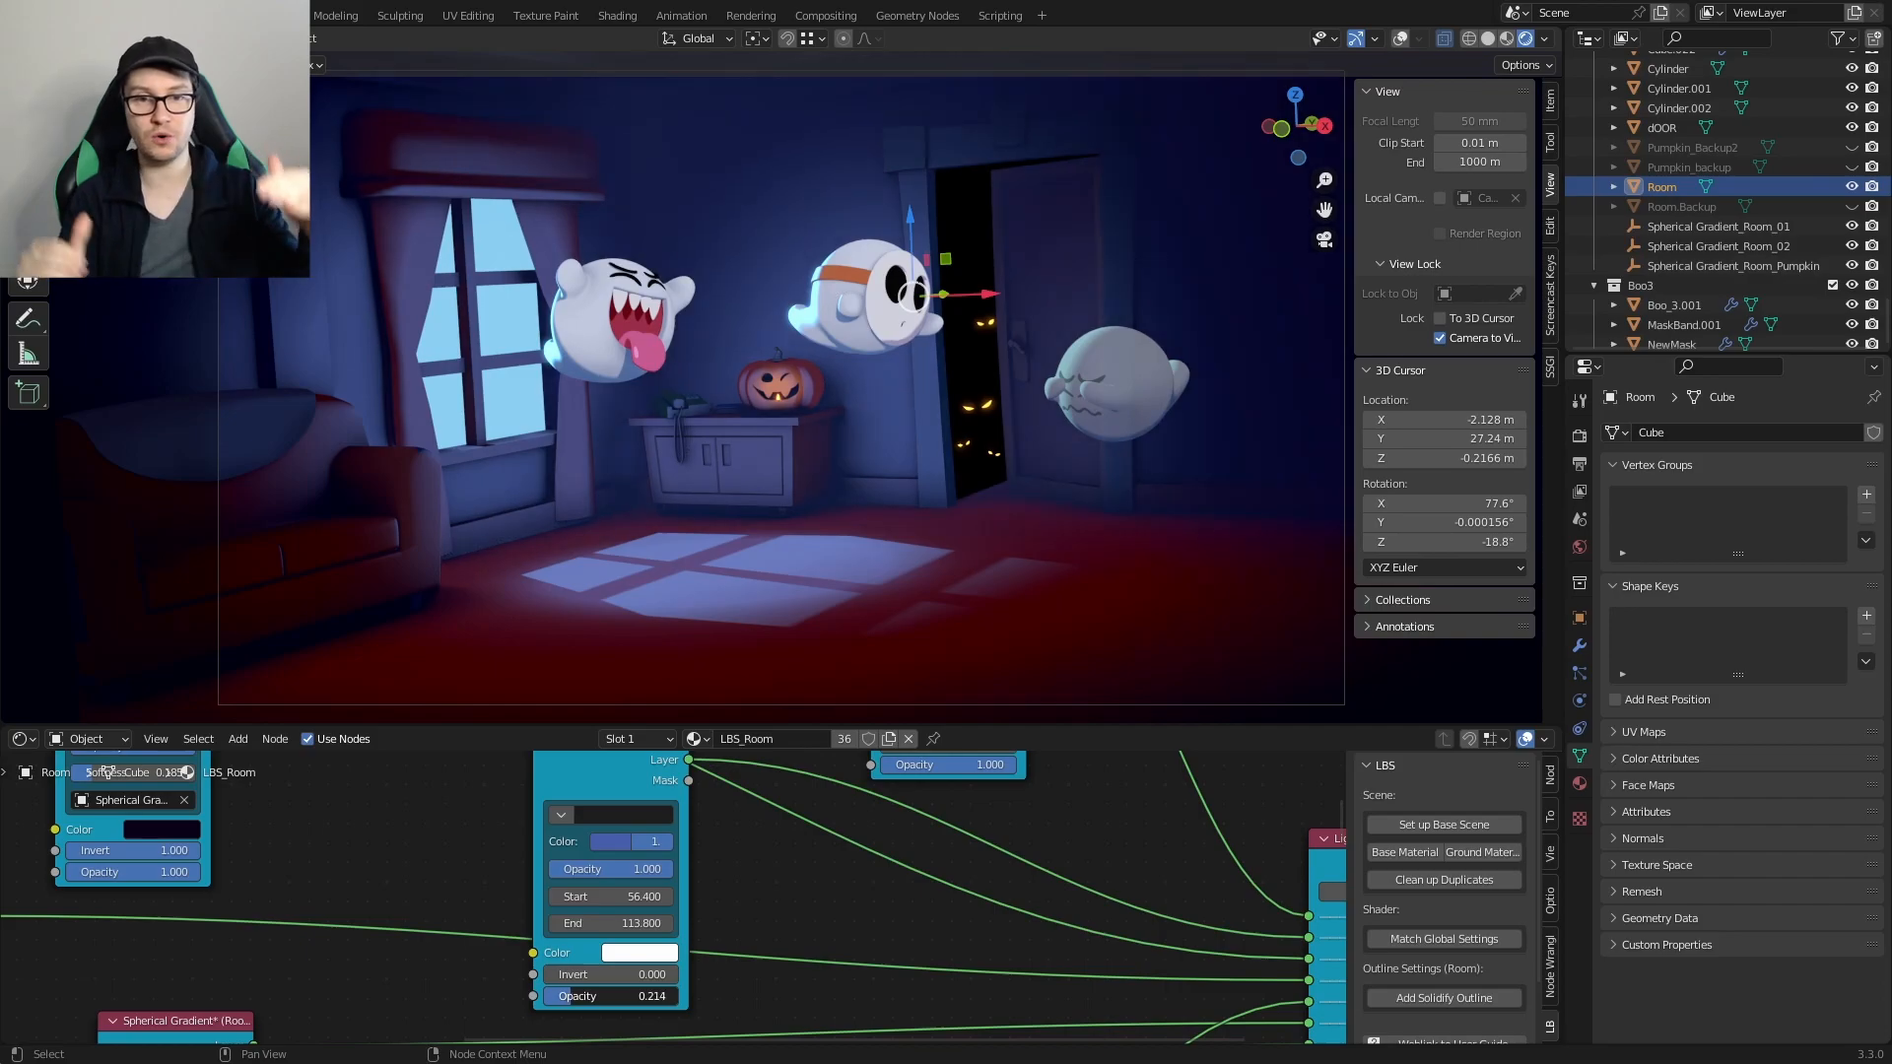
Step: Relink the Room_02 gradient, Z Depth and Ambient Occlusion layers in a new order, moving the Ambient Occlusion node above the gradient
middle_drag(511, 857, 521, 798)
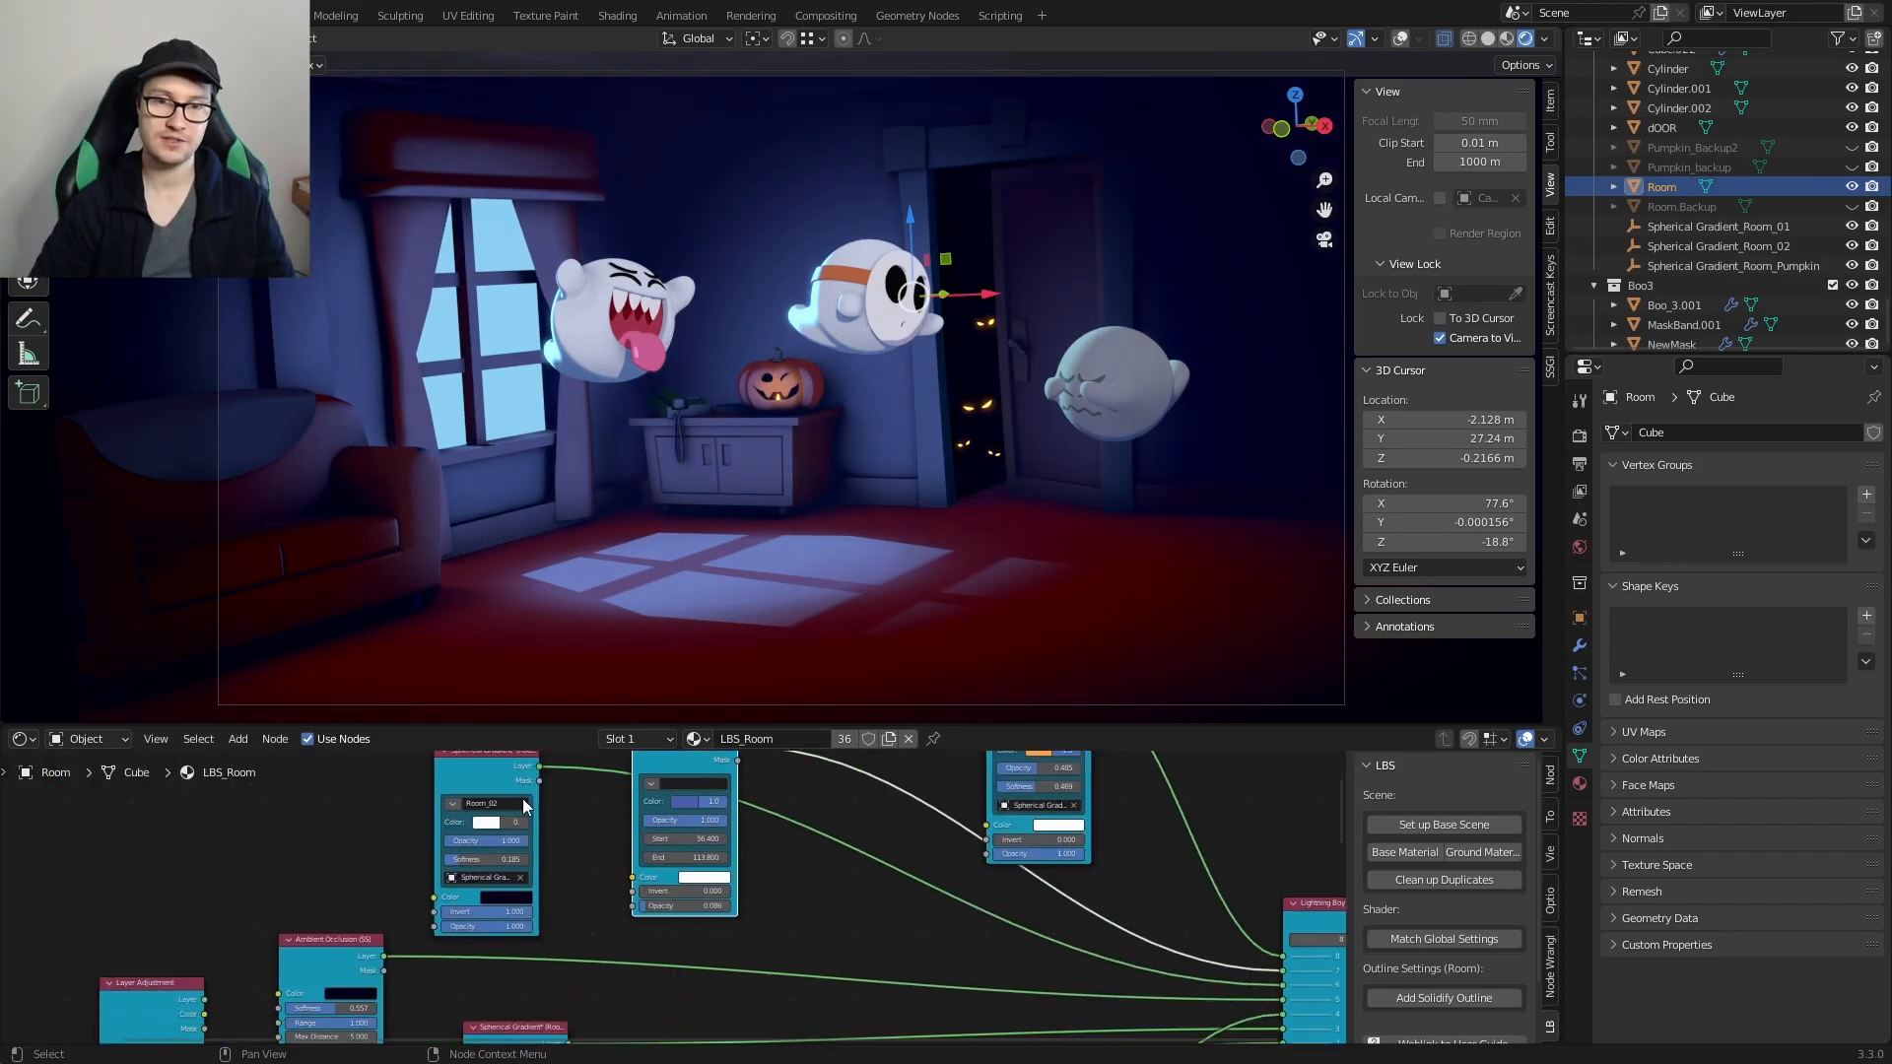
drag(1282, 985, 1096, 968)
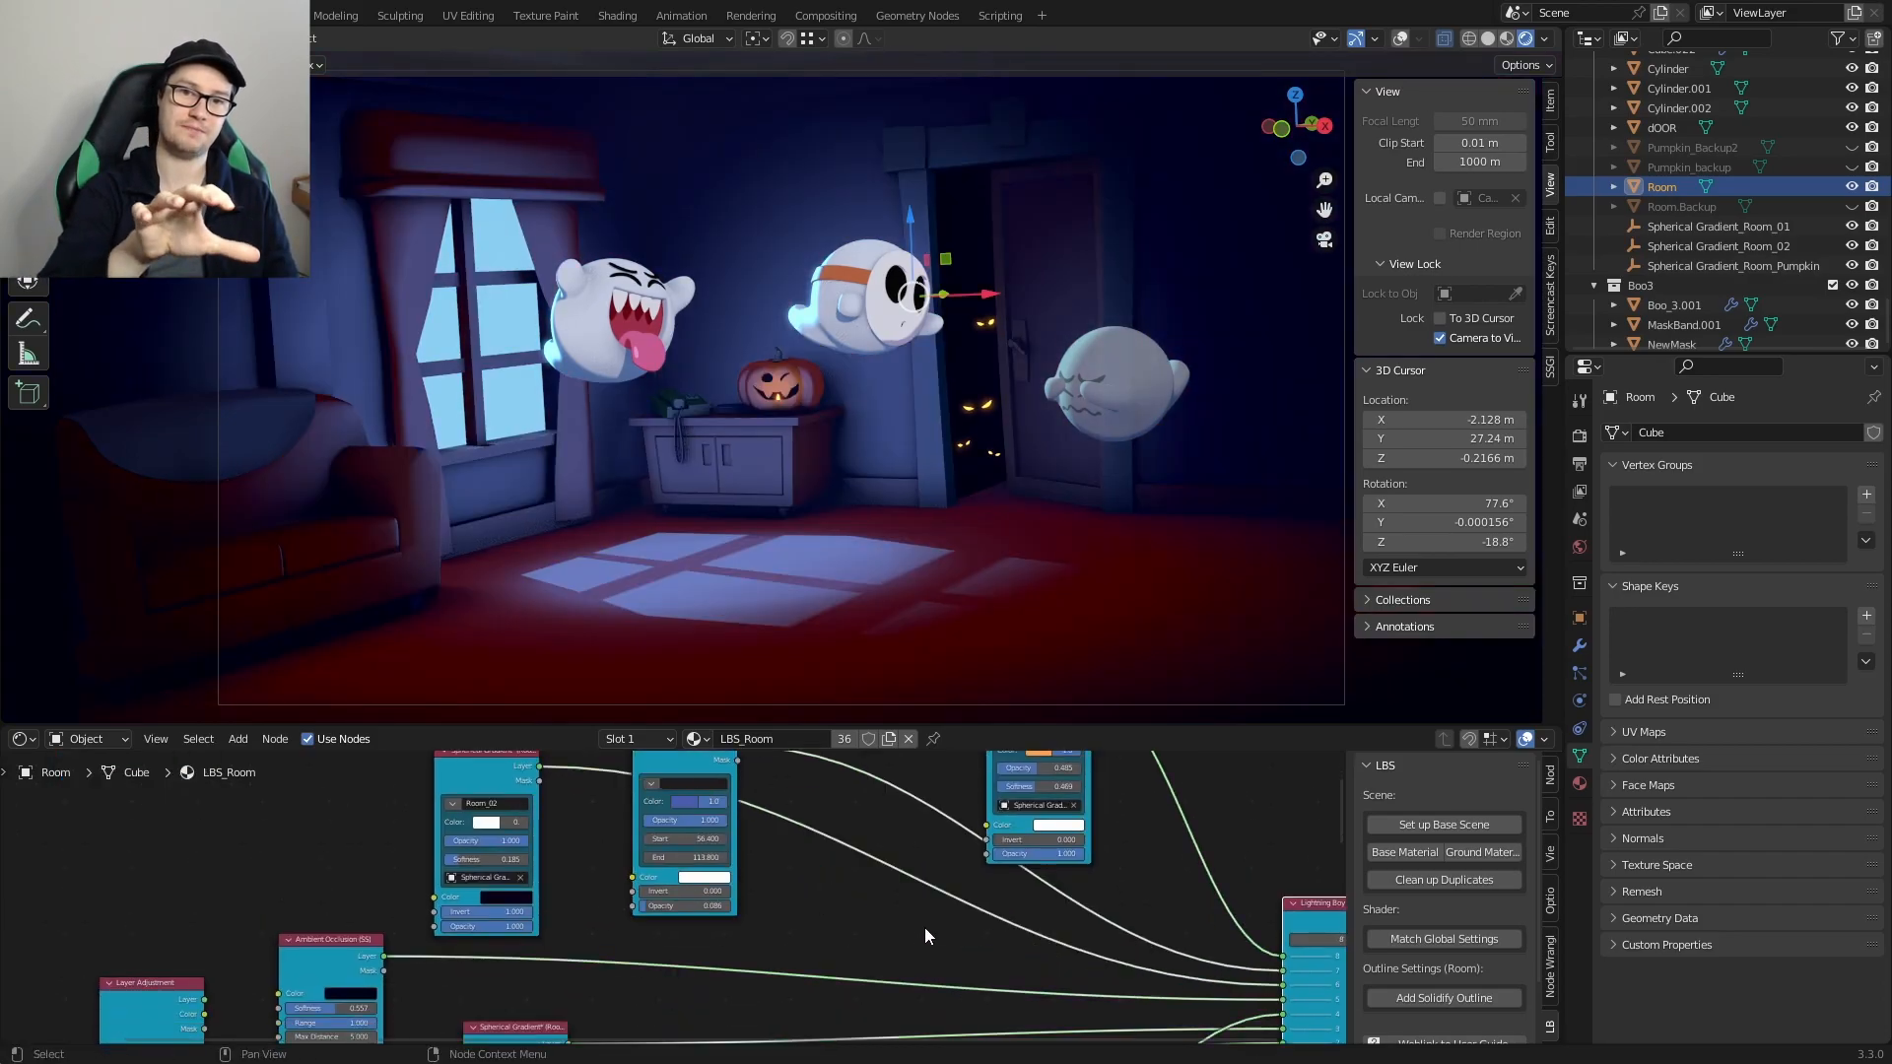
middle_drag(829, 916, 857, 878)
drag(1312, 962, 1263, 965)
middle_drag(690, 818, 802, 916)
drag(583, 793, 732, 926)
drag(424, 1020, 426, 834)
middle_drag(675, 856, 438, 816)
drag(240, 809, 1138, 981)
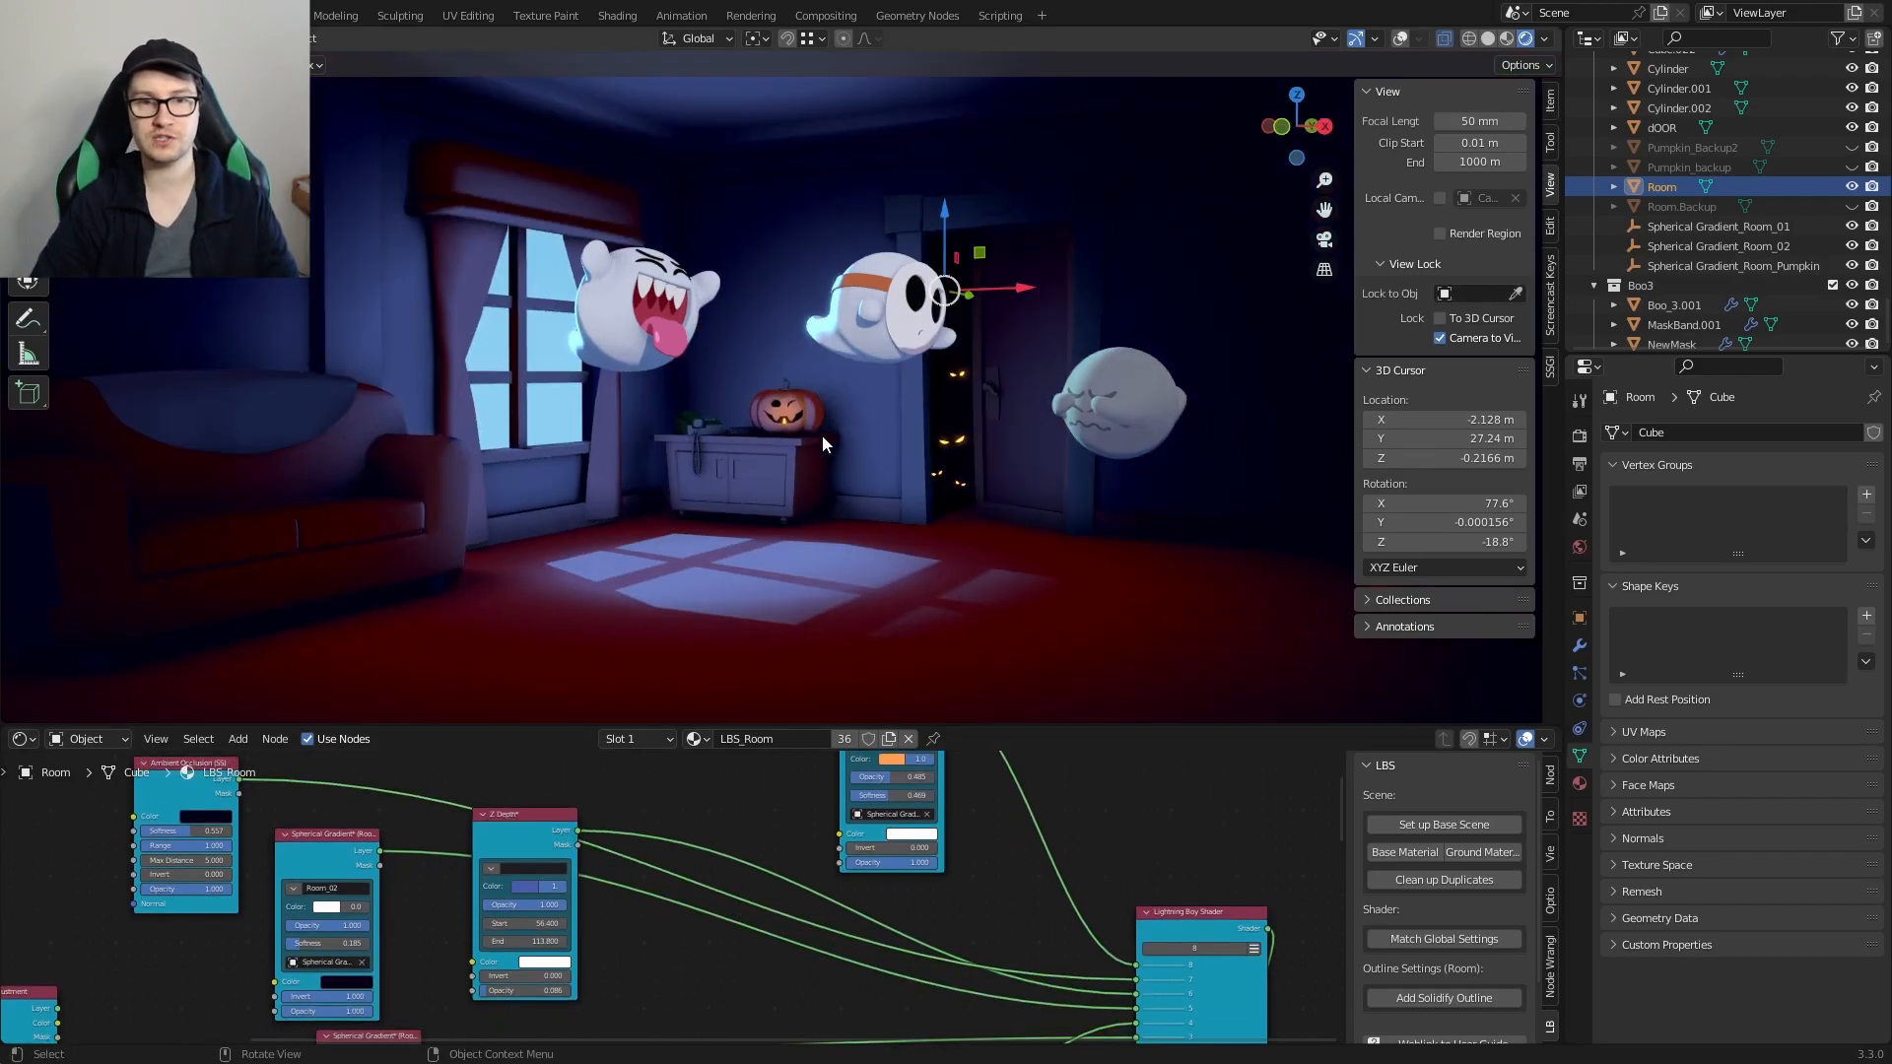
Step: Save the project and switch the viewport to the scene camera
key(ctrl+s)
key(KP_0)
middle_drag(794, 440, 937, 388)
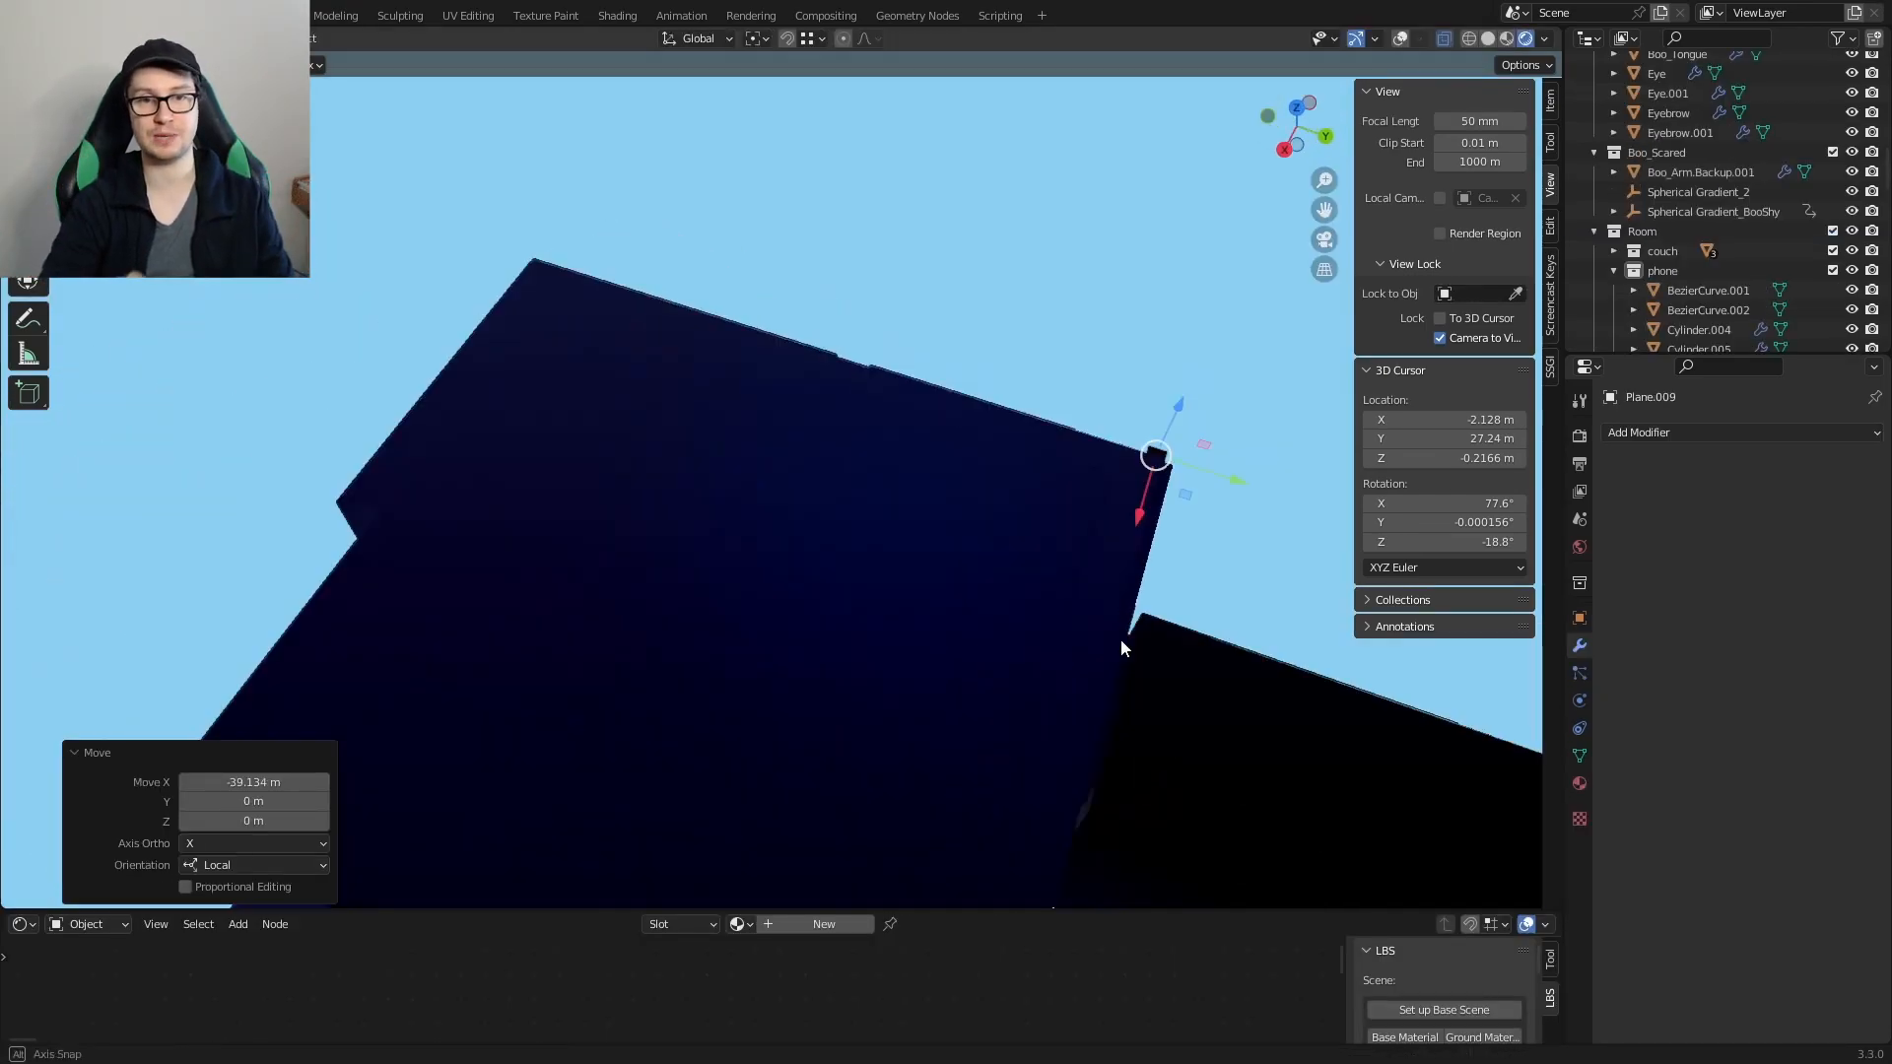
Step: Rotate the background plane outside the room by 90° around X and enlarge the shader editor for its material
middle_drag(1121, 639, 418, 329)
text(rx90)
key(Return)
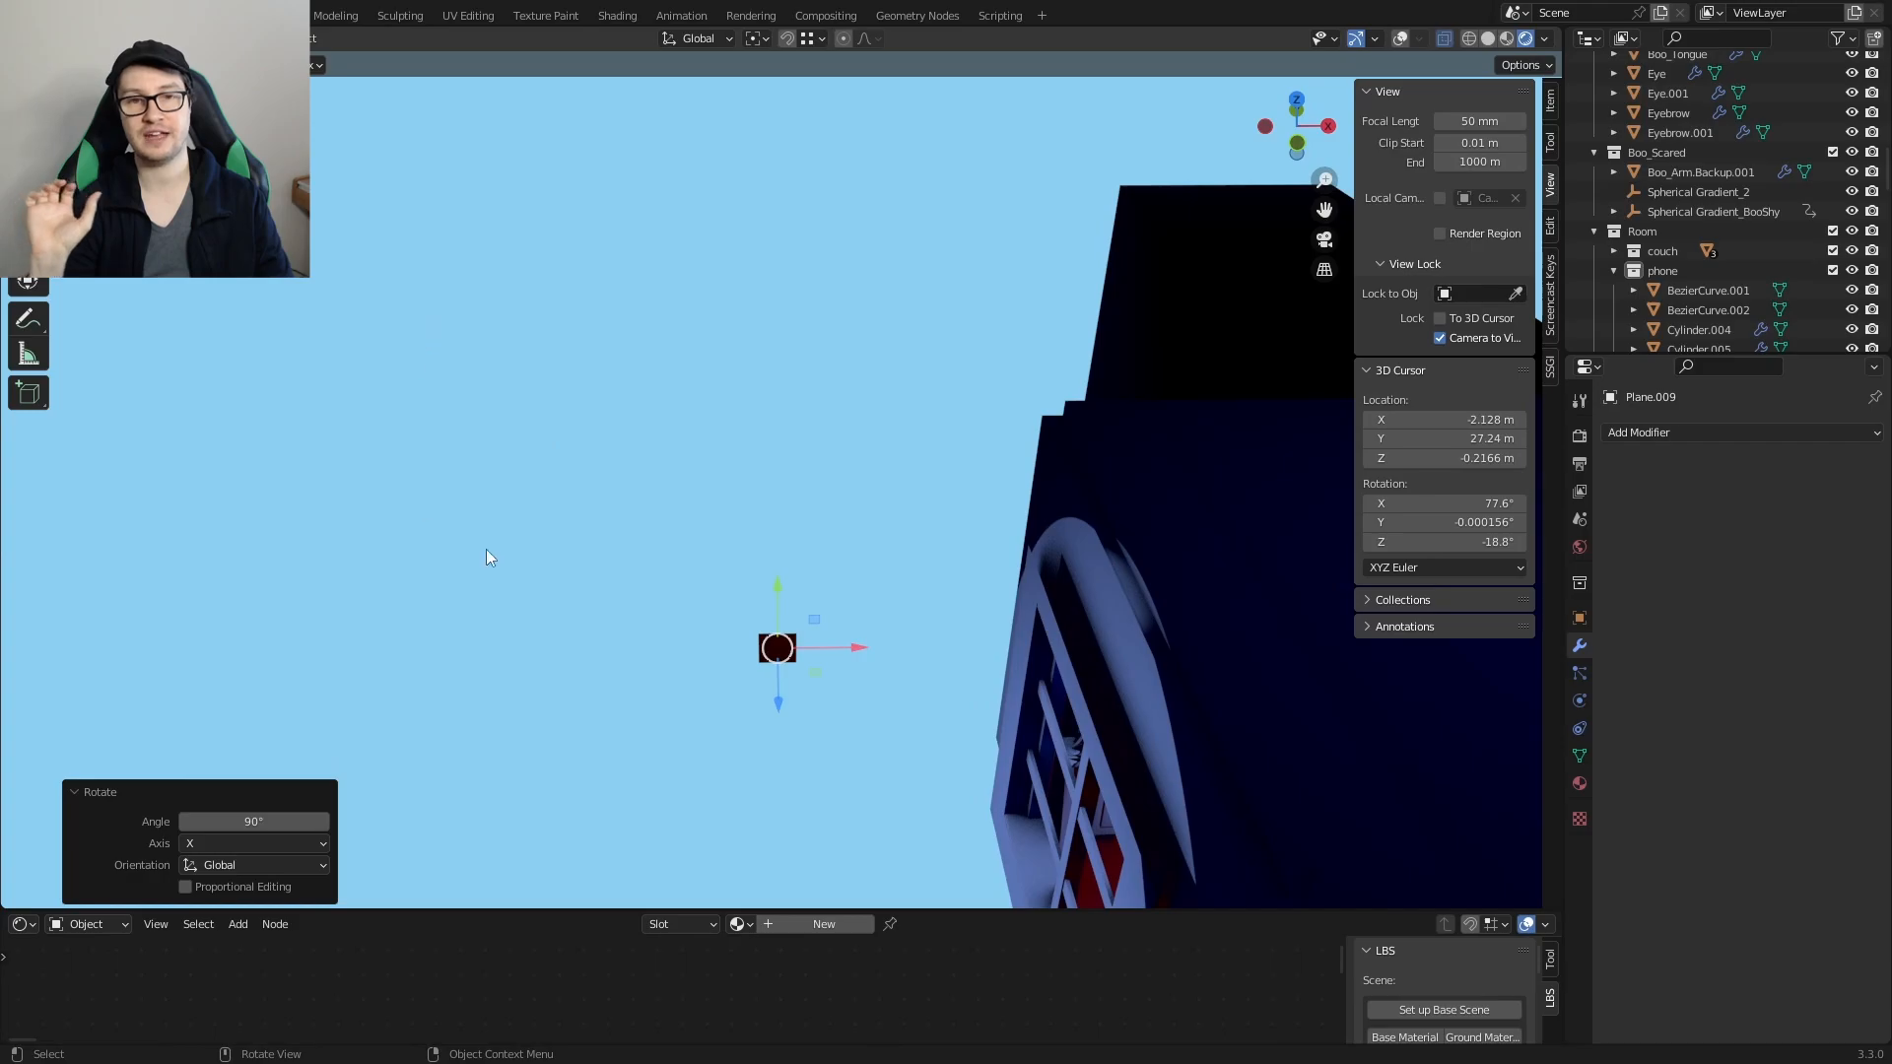
middle_drag(422, 522, 866, 423)
scroll(865, 424, up, 3)
drag(1222, 910, 1045, 652)
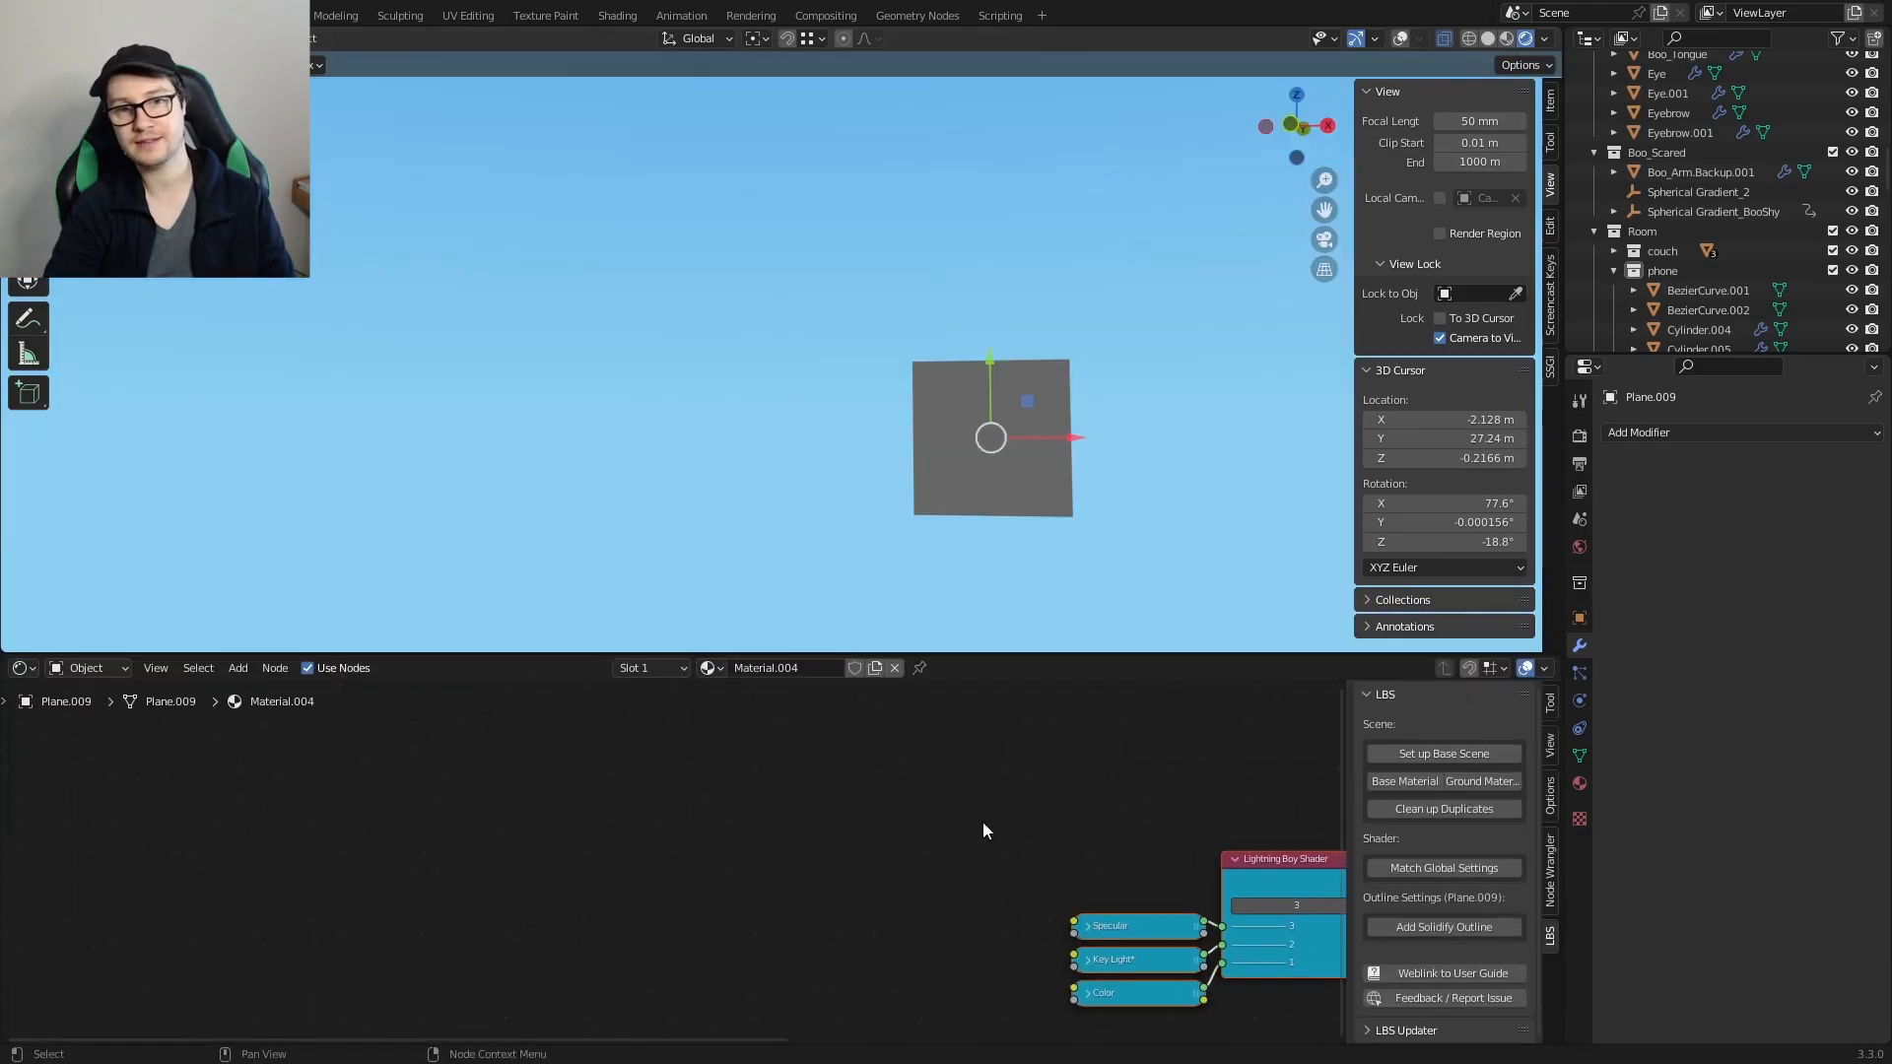
middle_drag(953, 823, 620, 698)
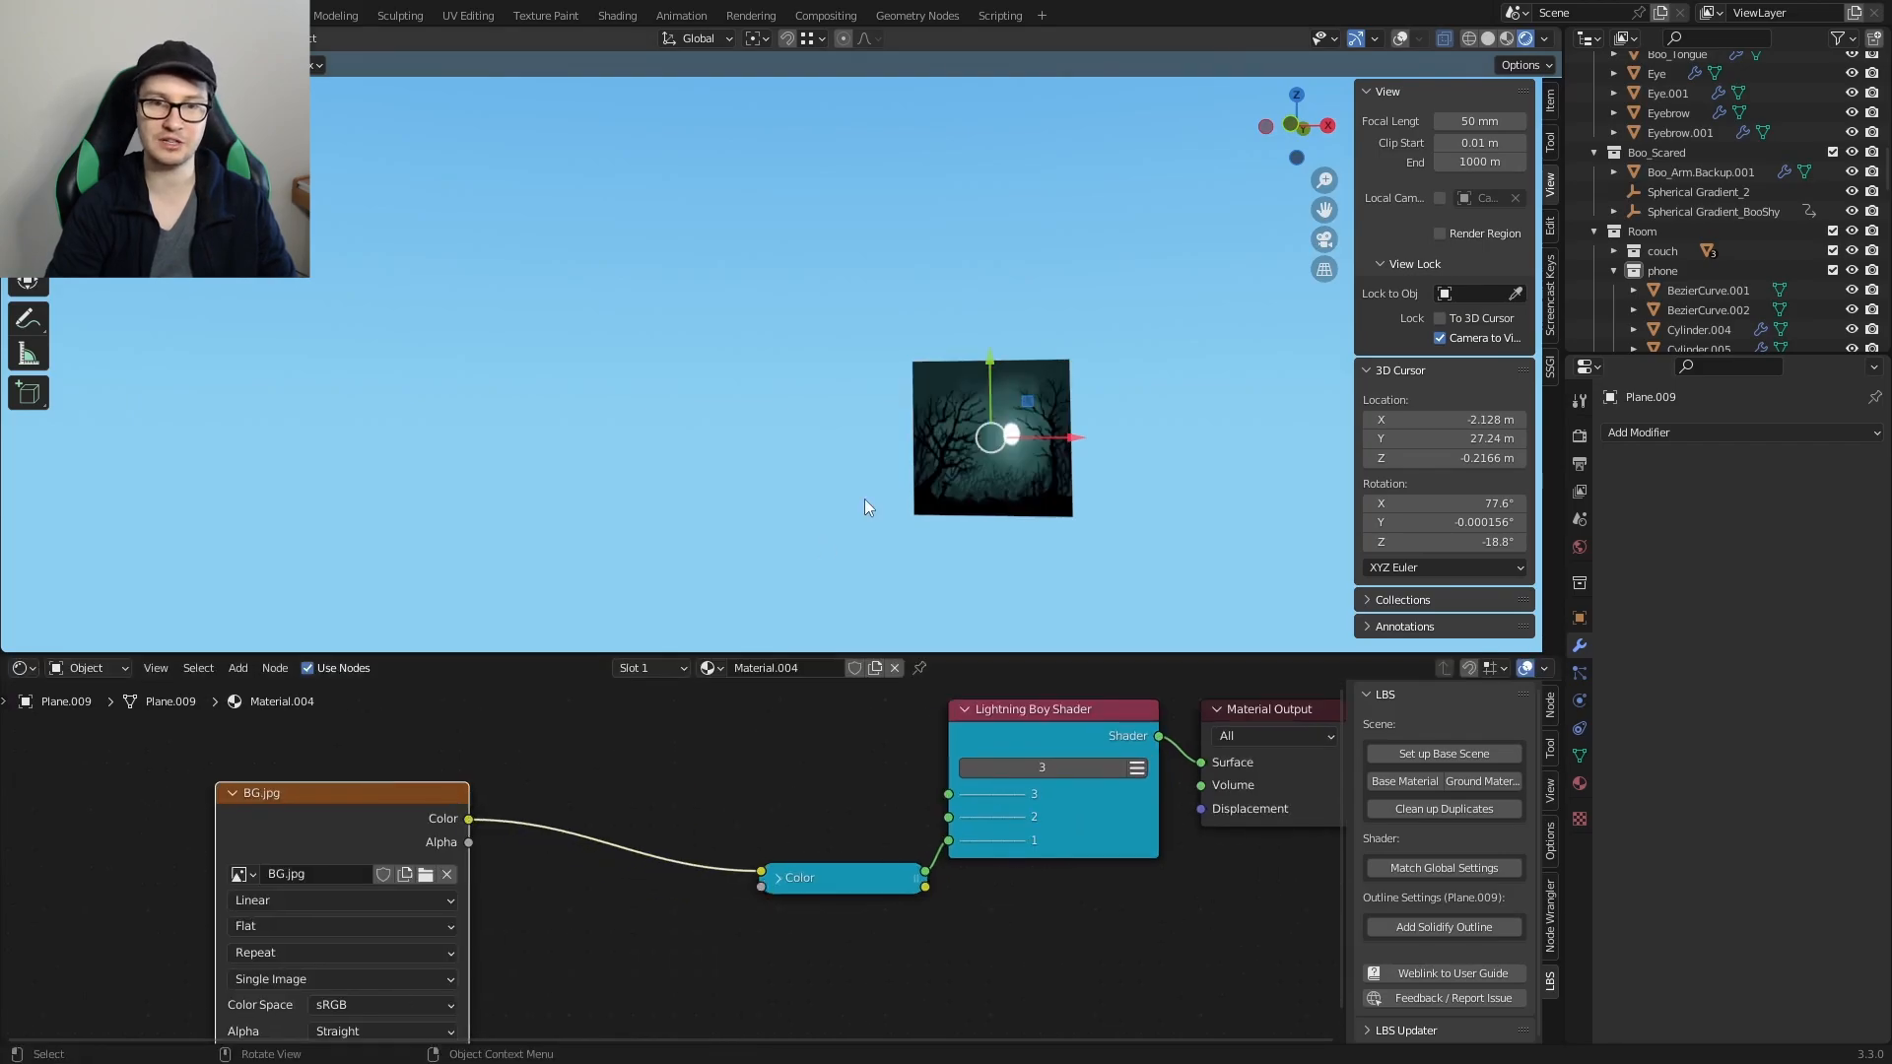
Step: Widen the BG.jpg background plane by 1.549 along X and scale it uniformly by 6.650
key(s)
key(x)
click(962, 469)
middle_drag(962, 469, 878, 446)
scroll(878, 446, down, 6)
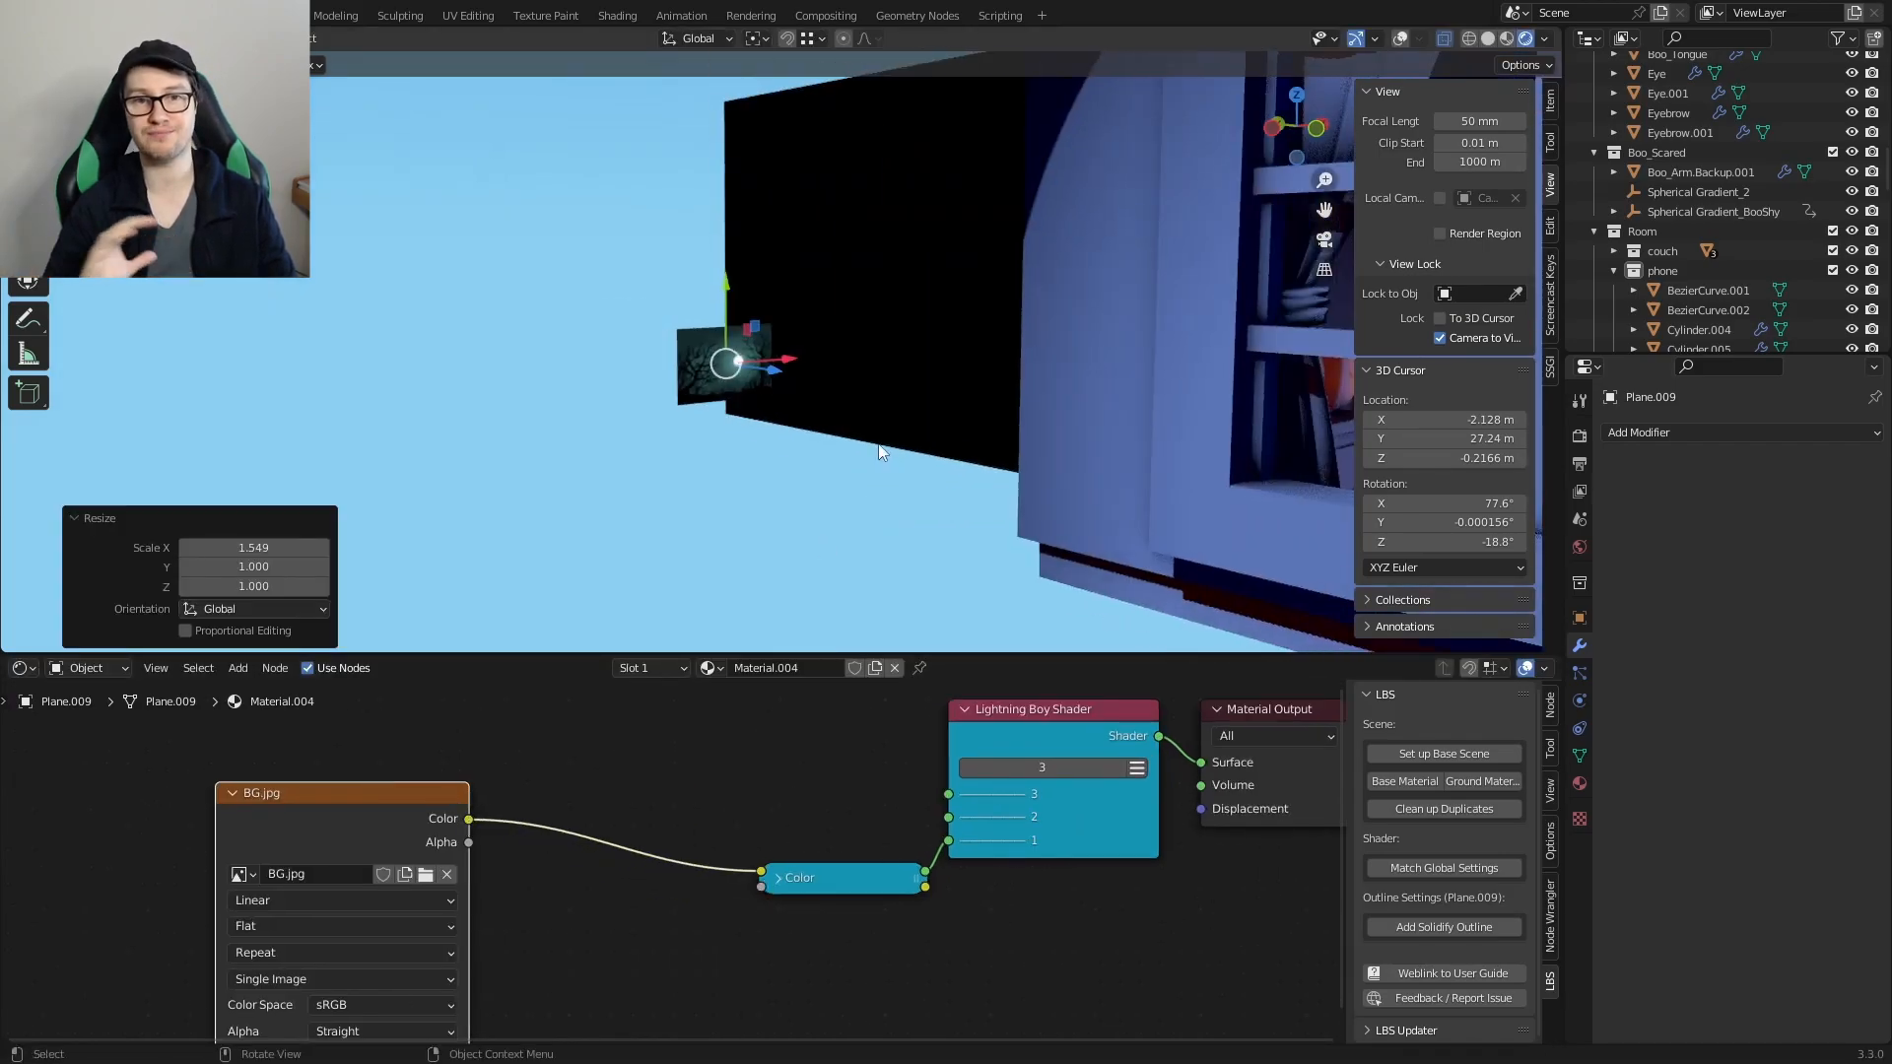
key(s)
click(682, 503)
Step: Rotate the background plane 56.8° around Z and move it so the moonlit trees fill the room's window
middle_drag(682, 503, 556, 487)
key(shift+space)
key(r)
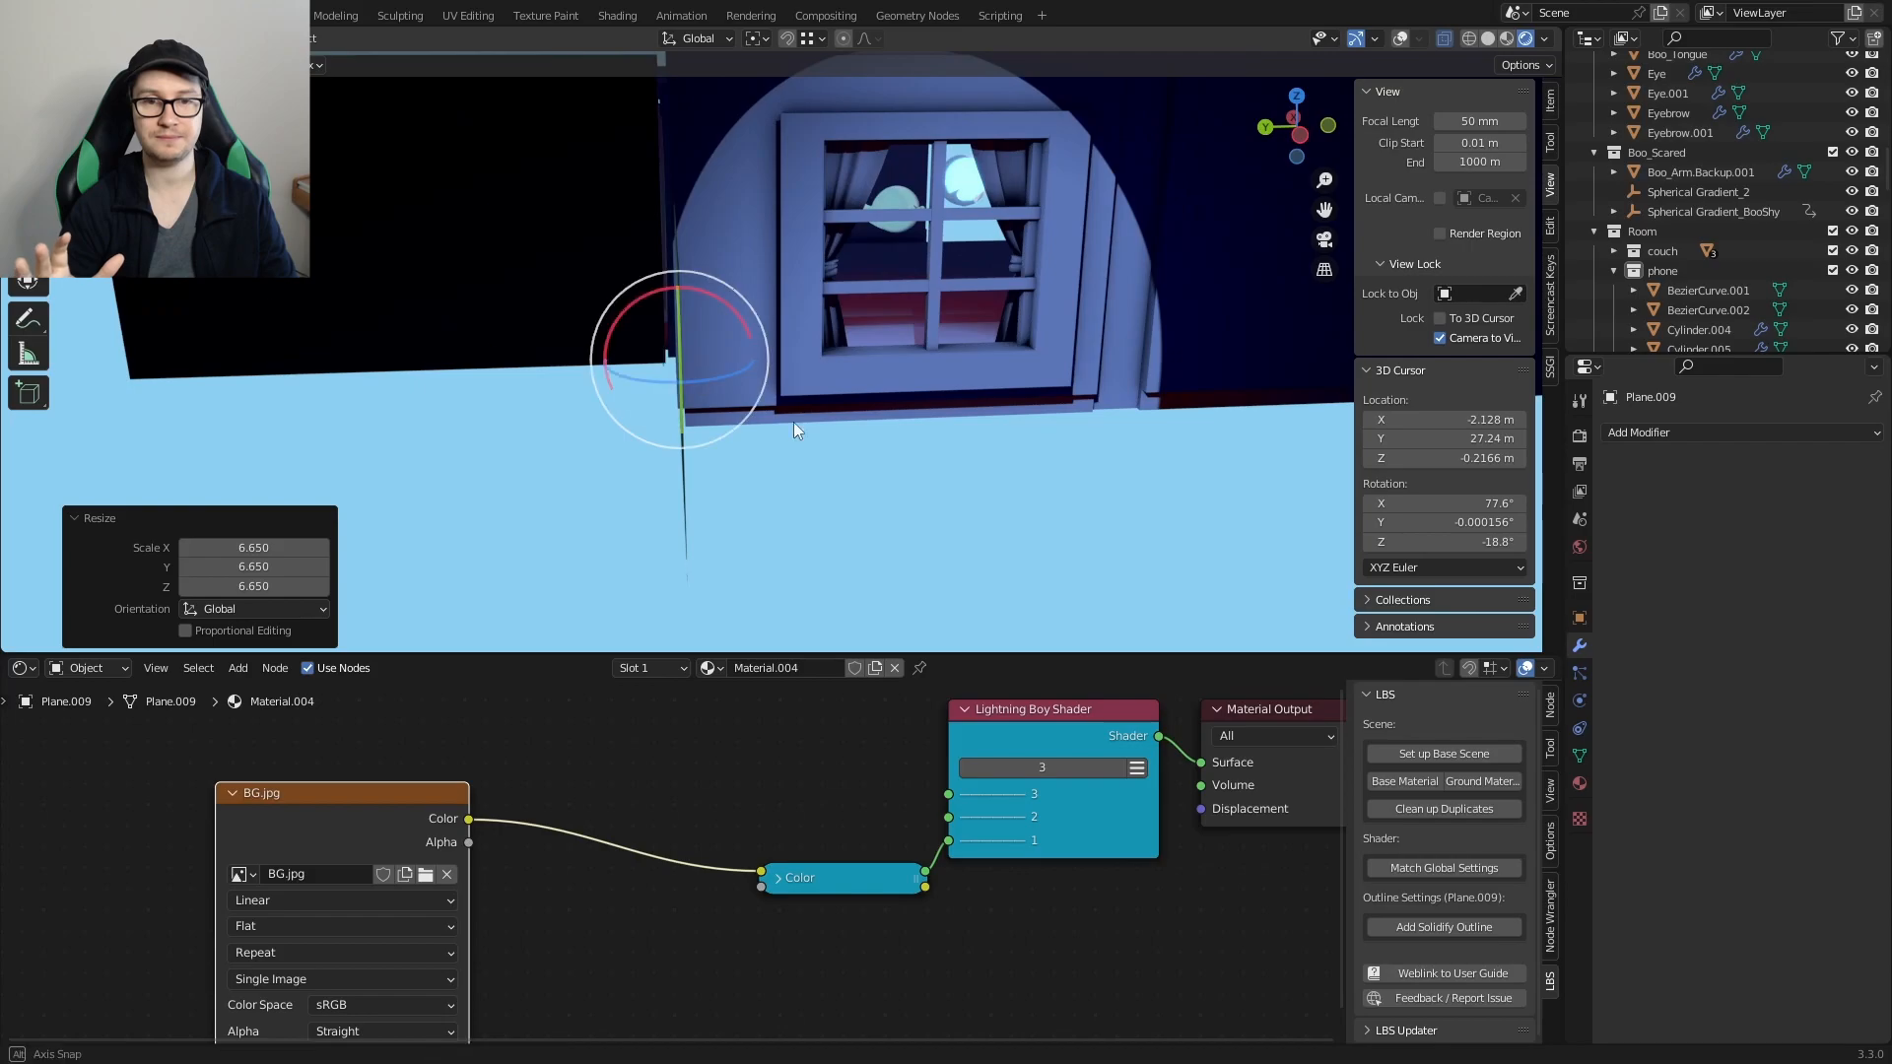
middle_drag(789, 401, 778, 325)
drag(712, 387, 761, 380)
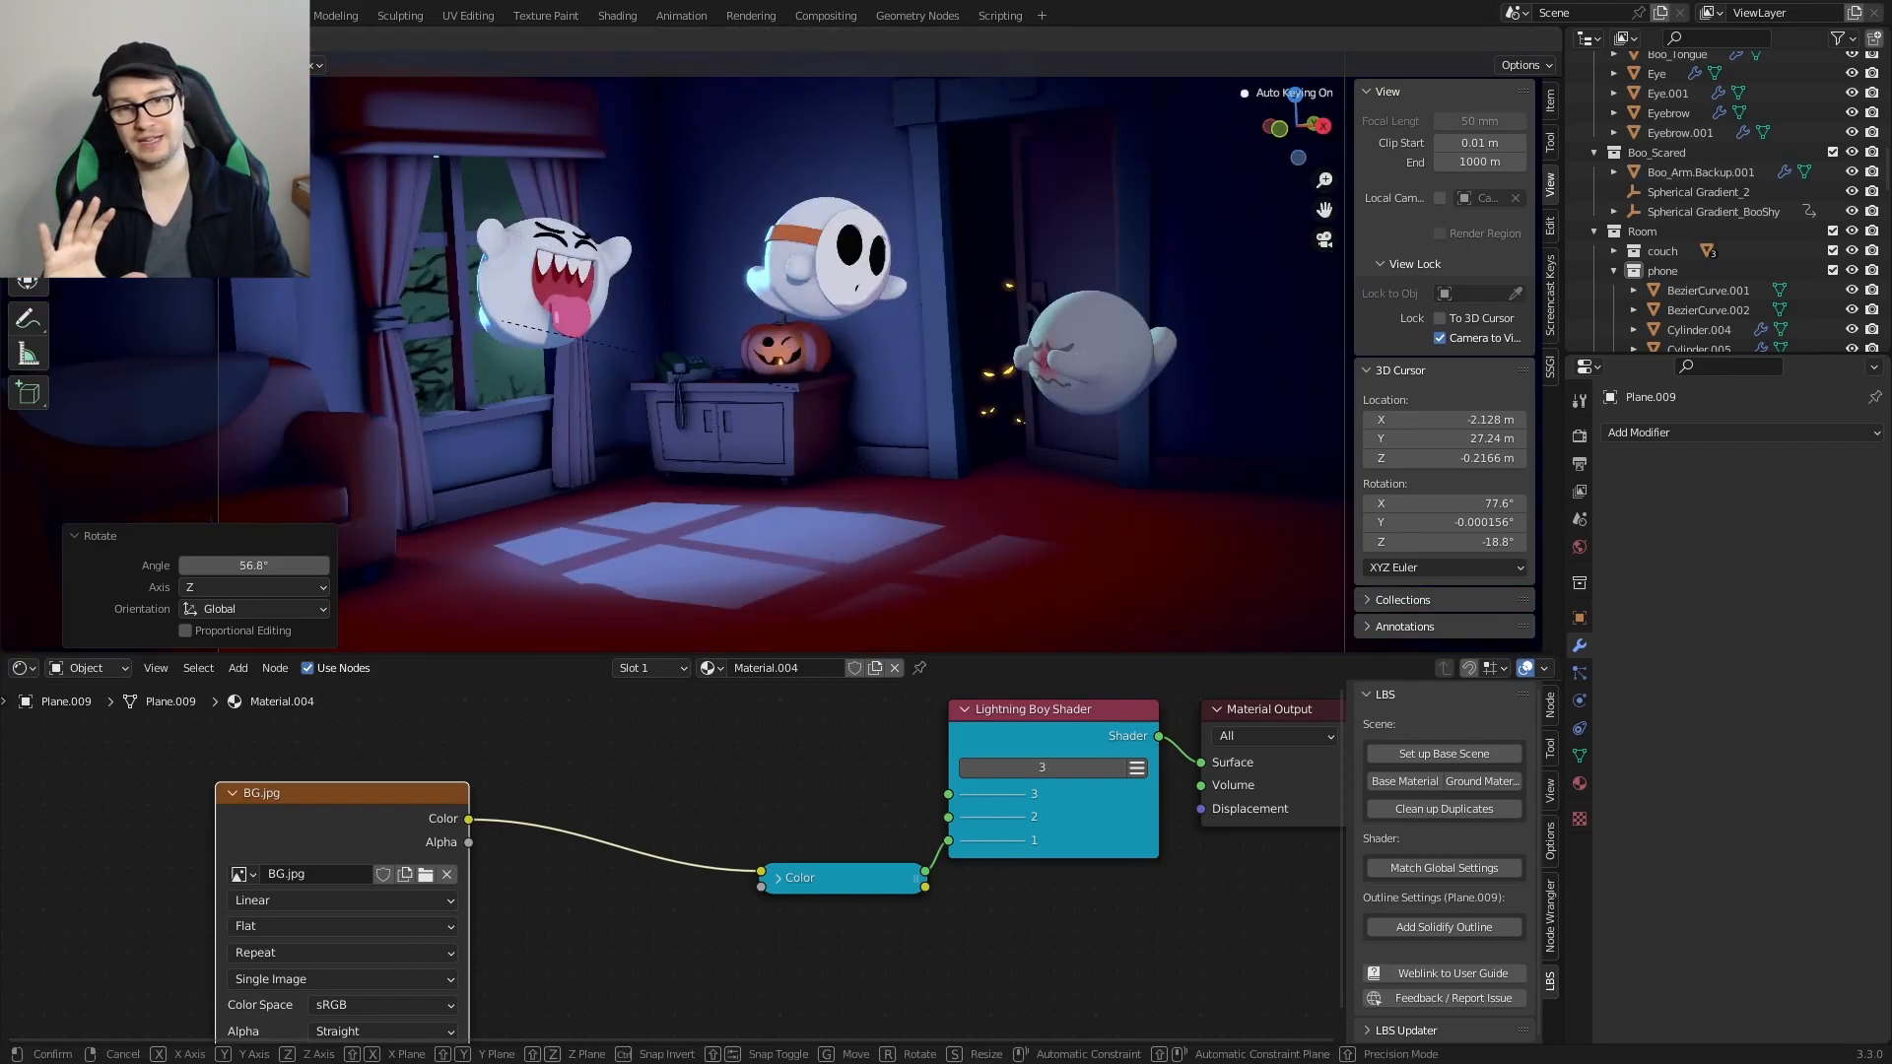
key(g)
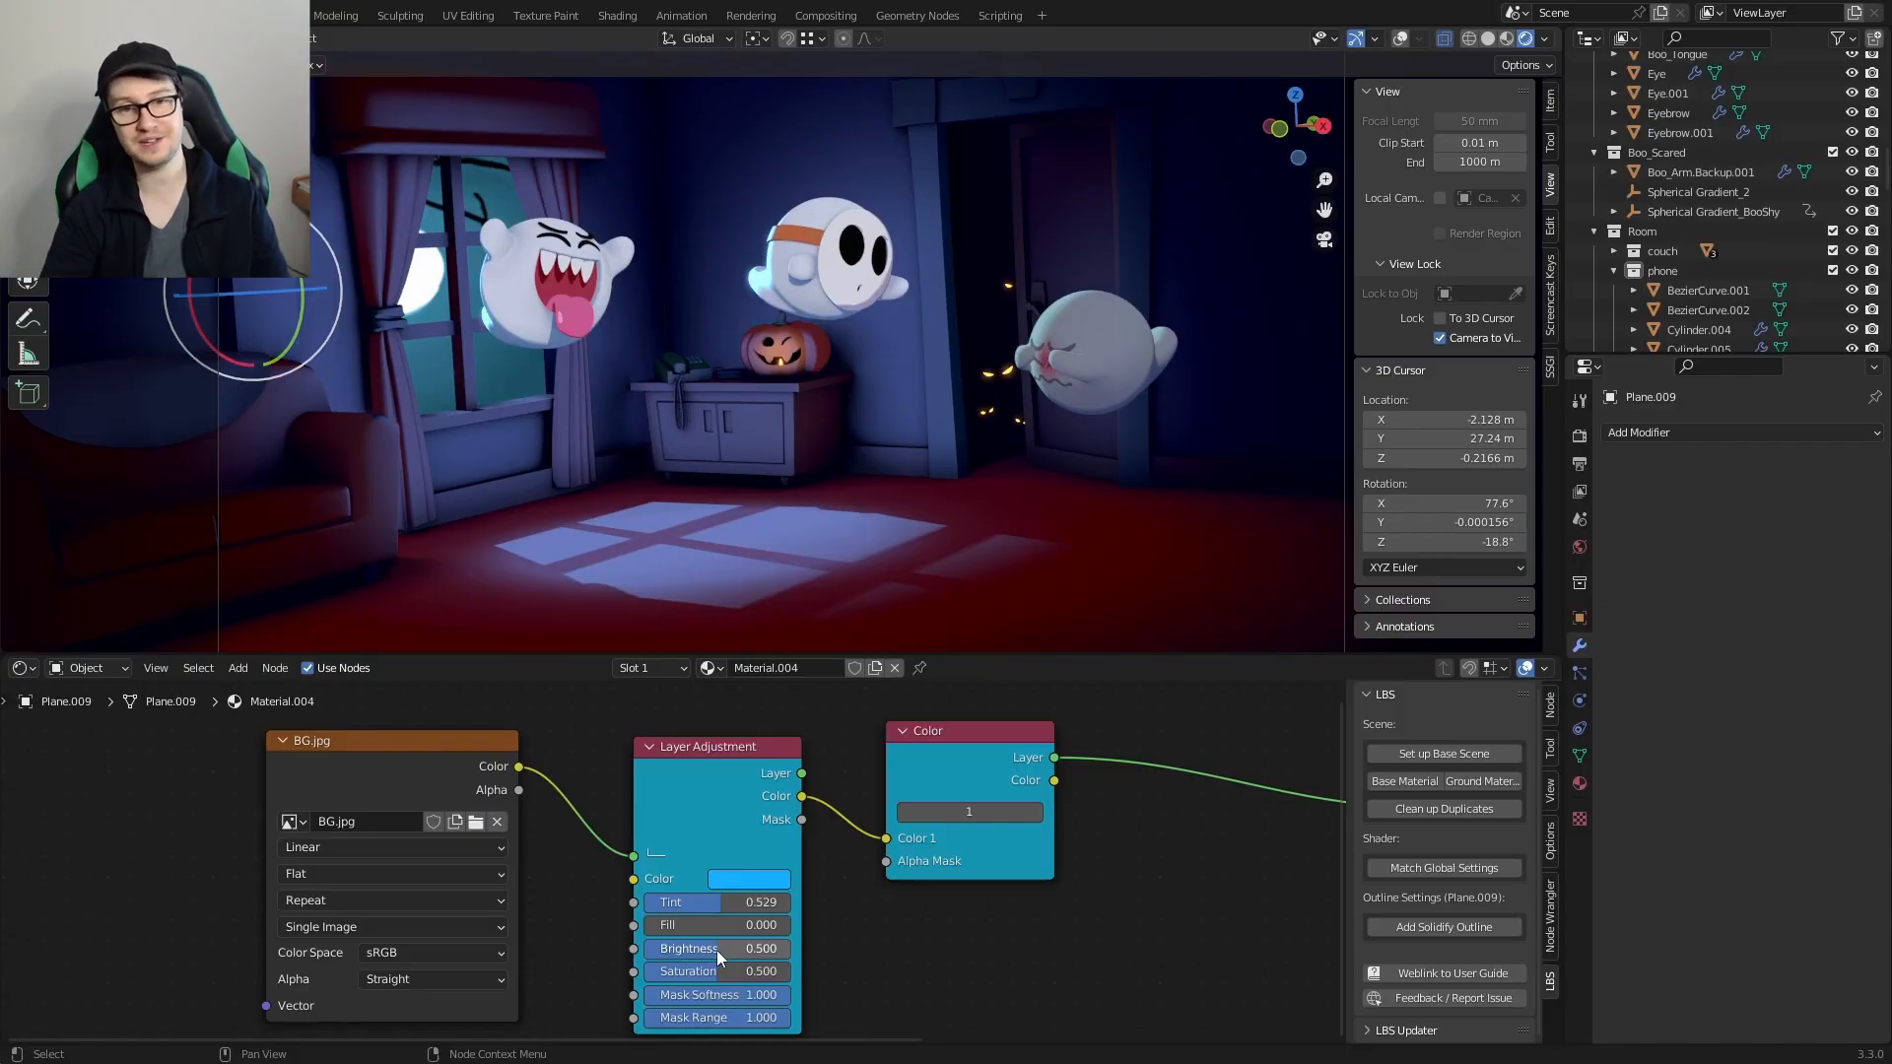
Step: Adjust the BG.jpg Layer Adjustment node to brightness 0.586, saturation 0.521 and tint 0.493, and refine its blue tint color
drag(717, 950, 741, 978)
drag(717, 972, 721, 971)
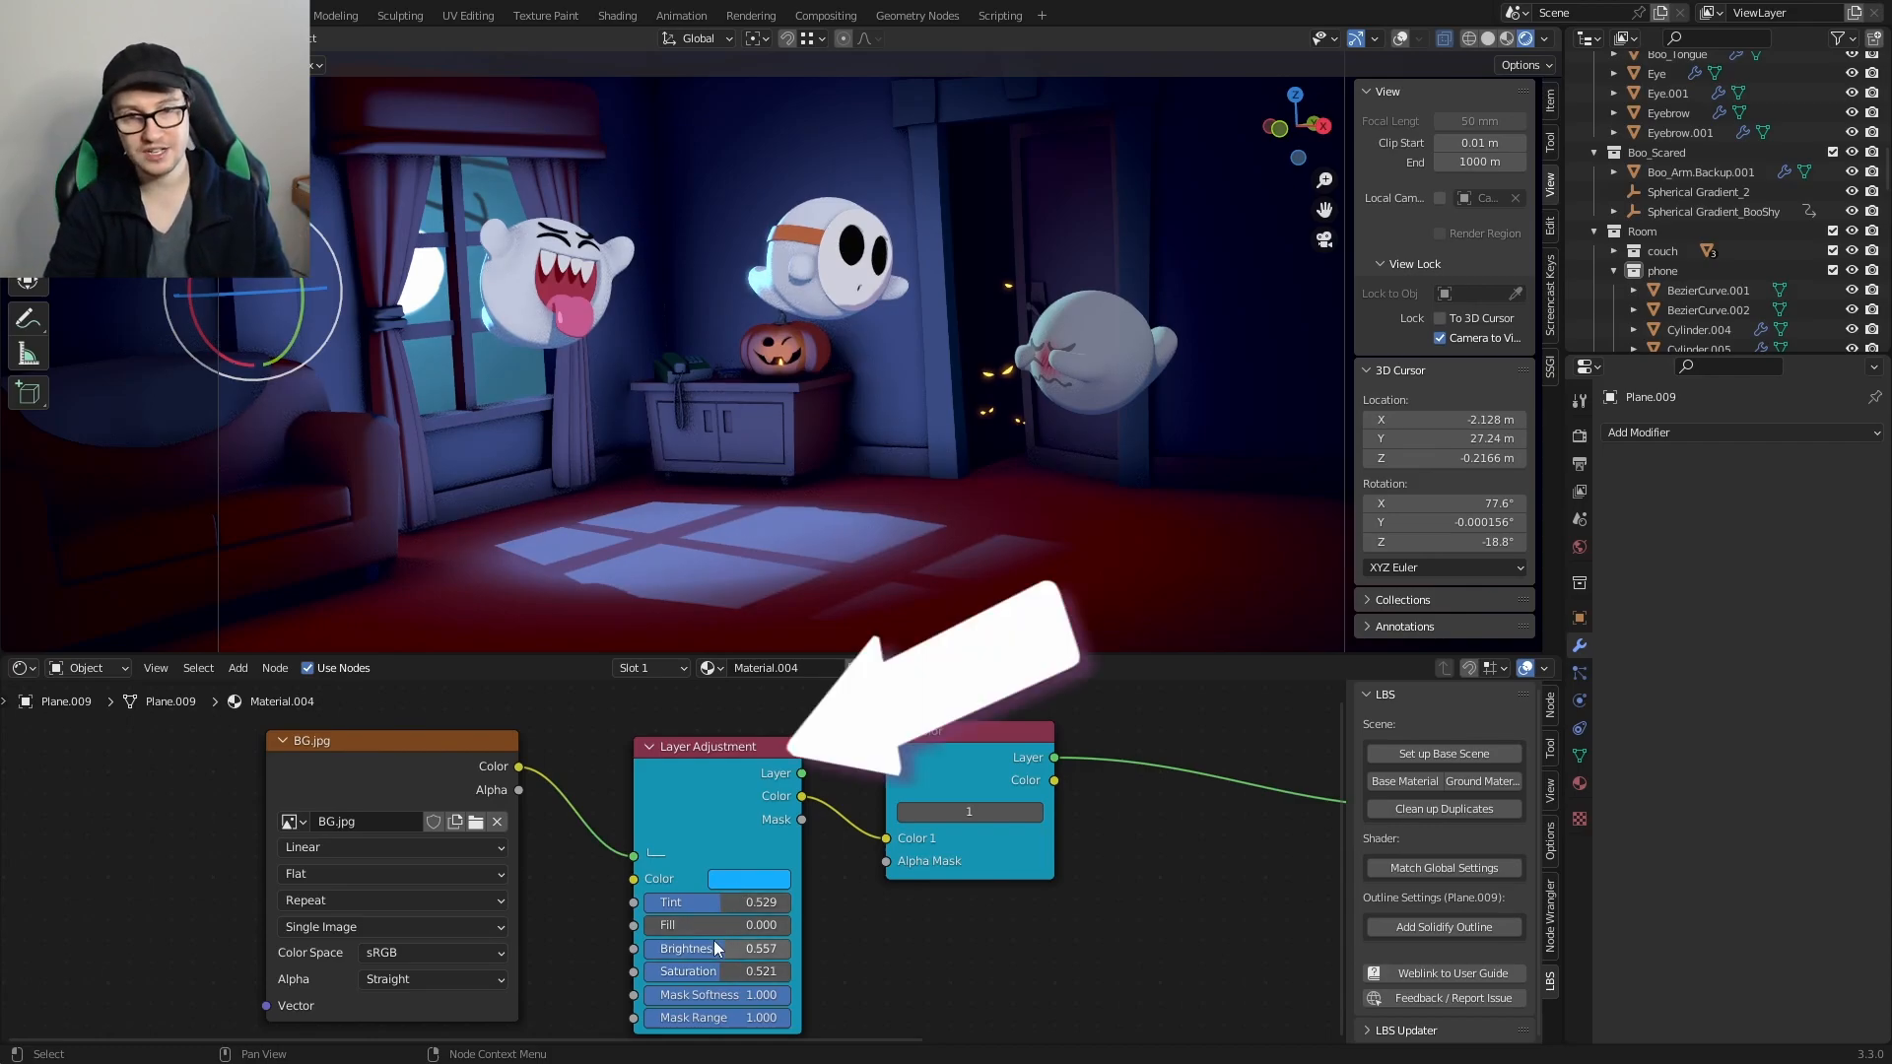
drag(723, 948, 714, 902)
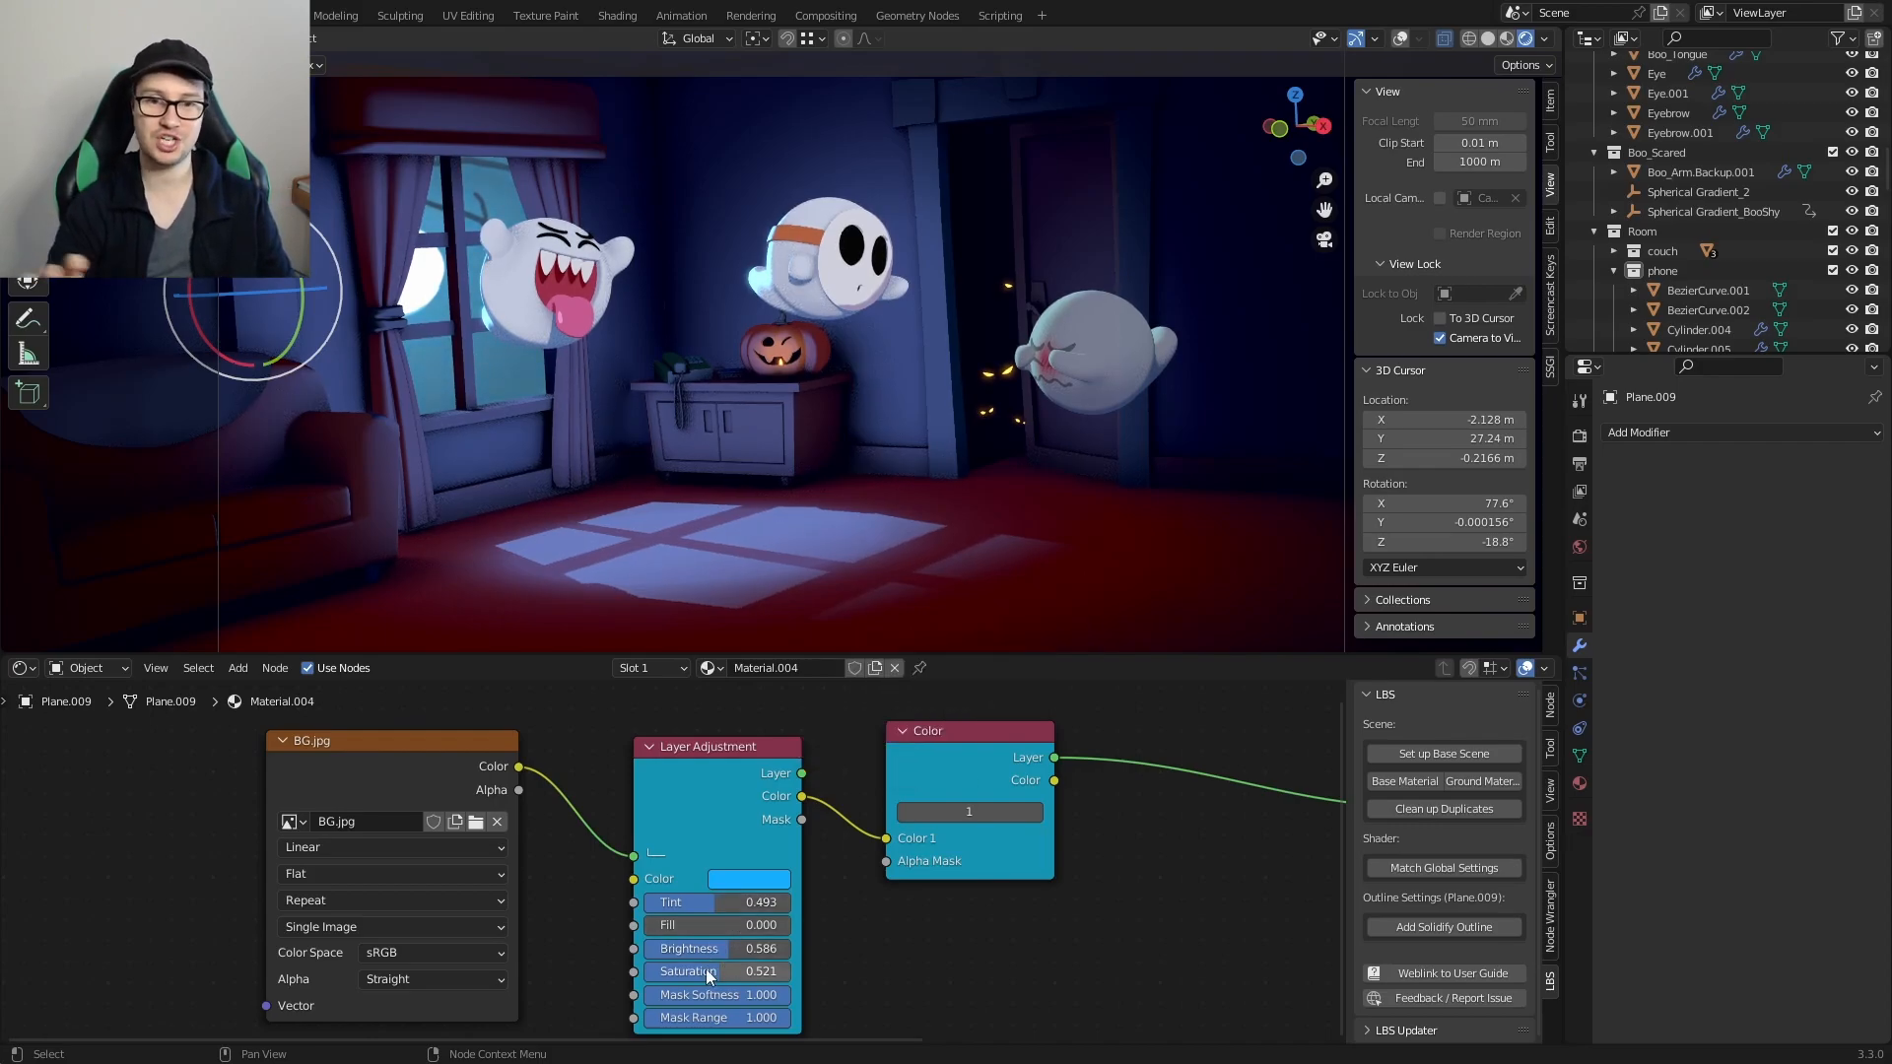
click(748, 879)
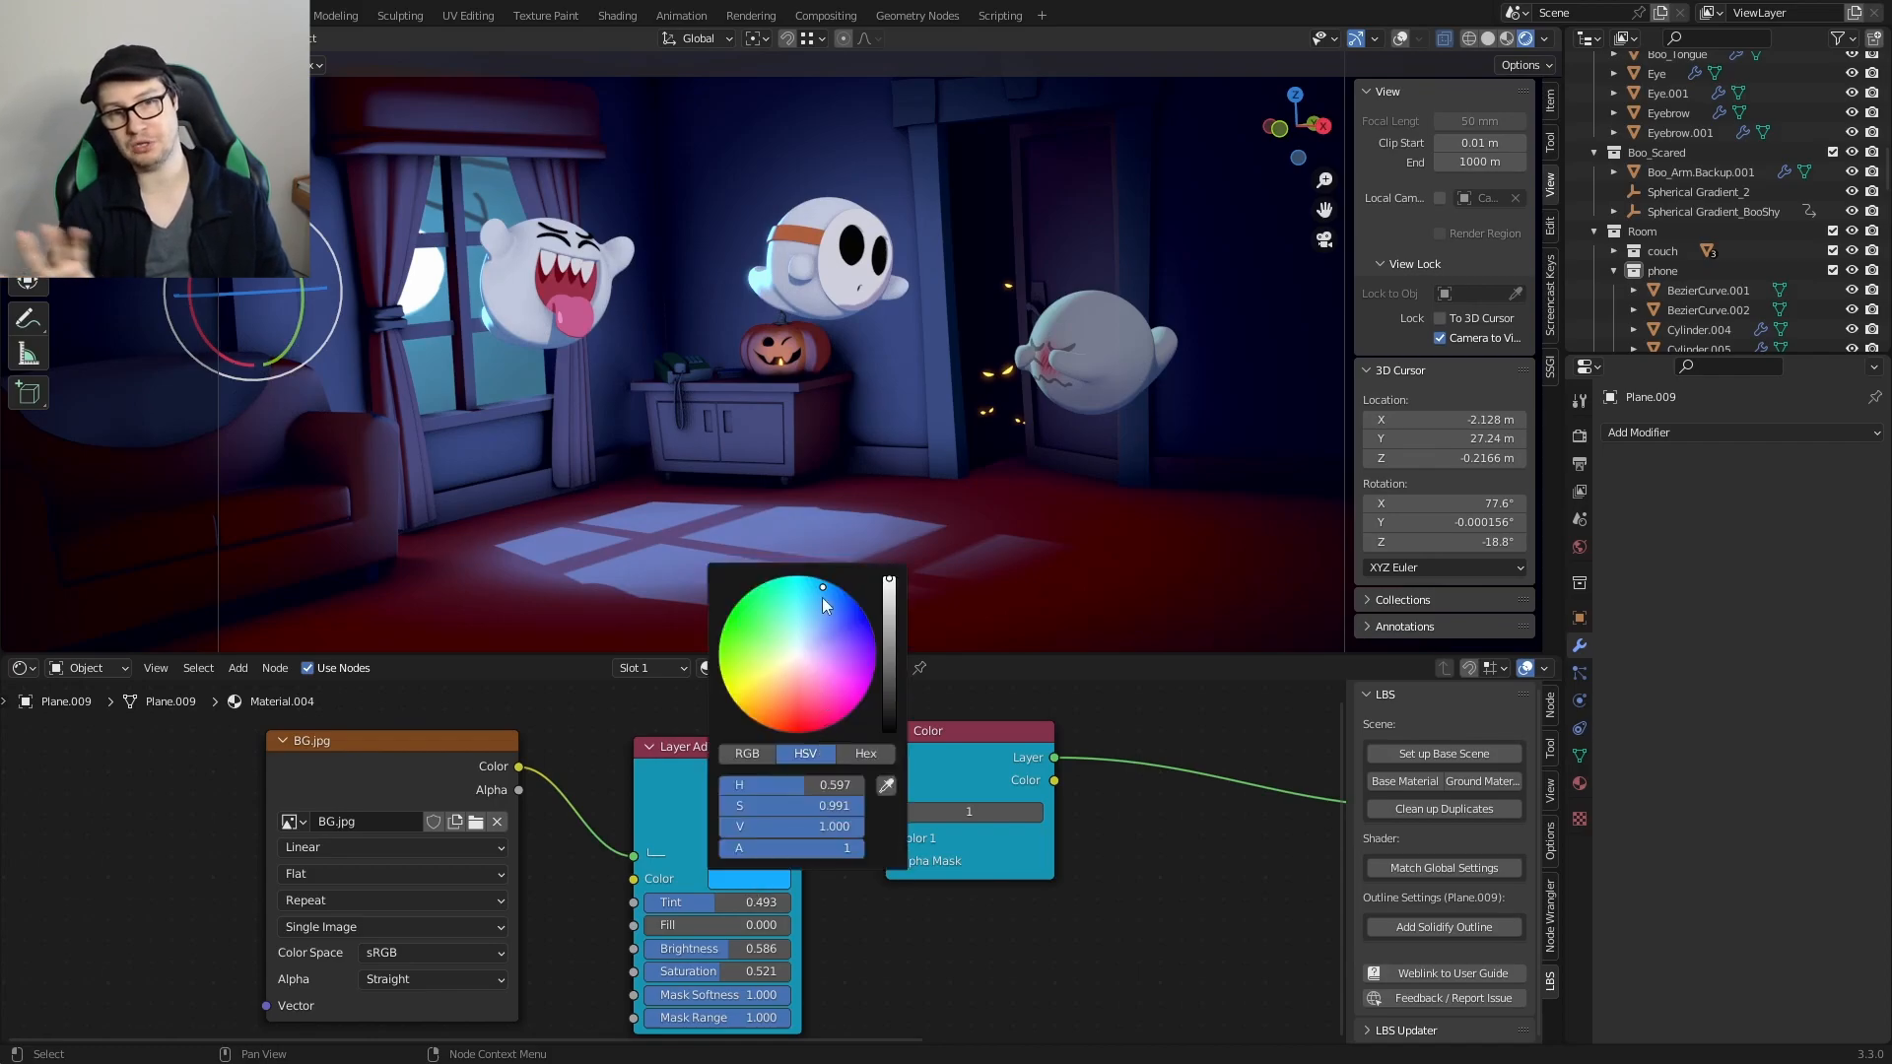
drag(824, 590, 832, 622)
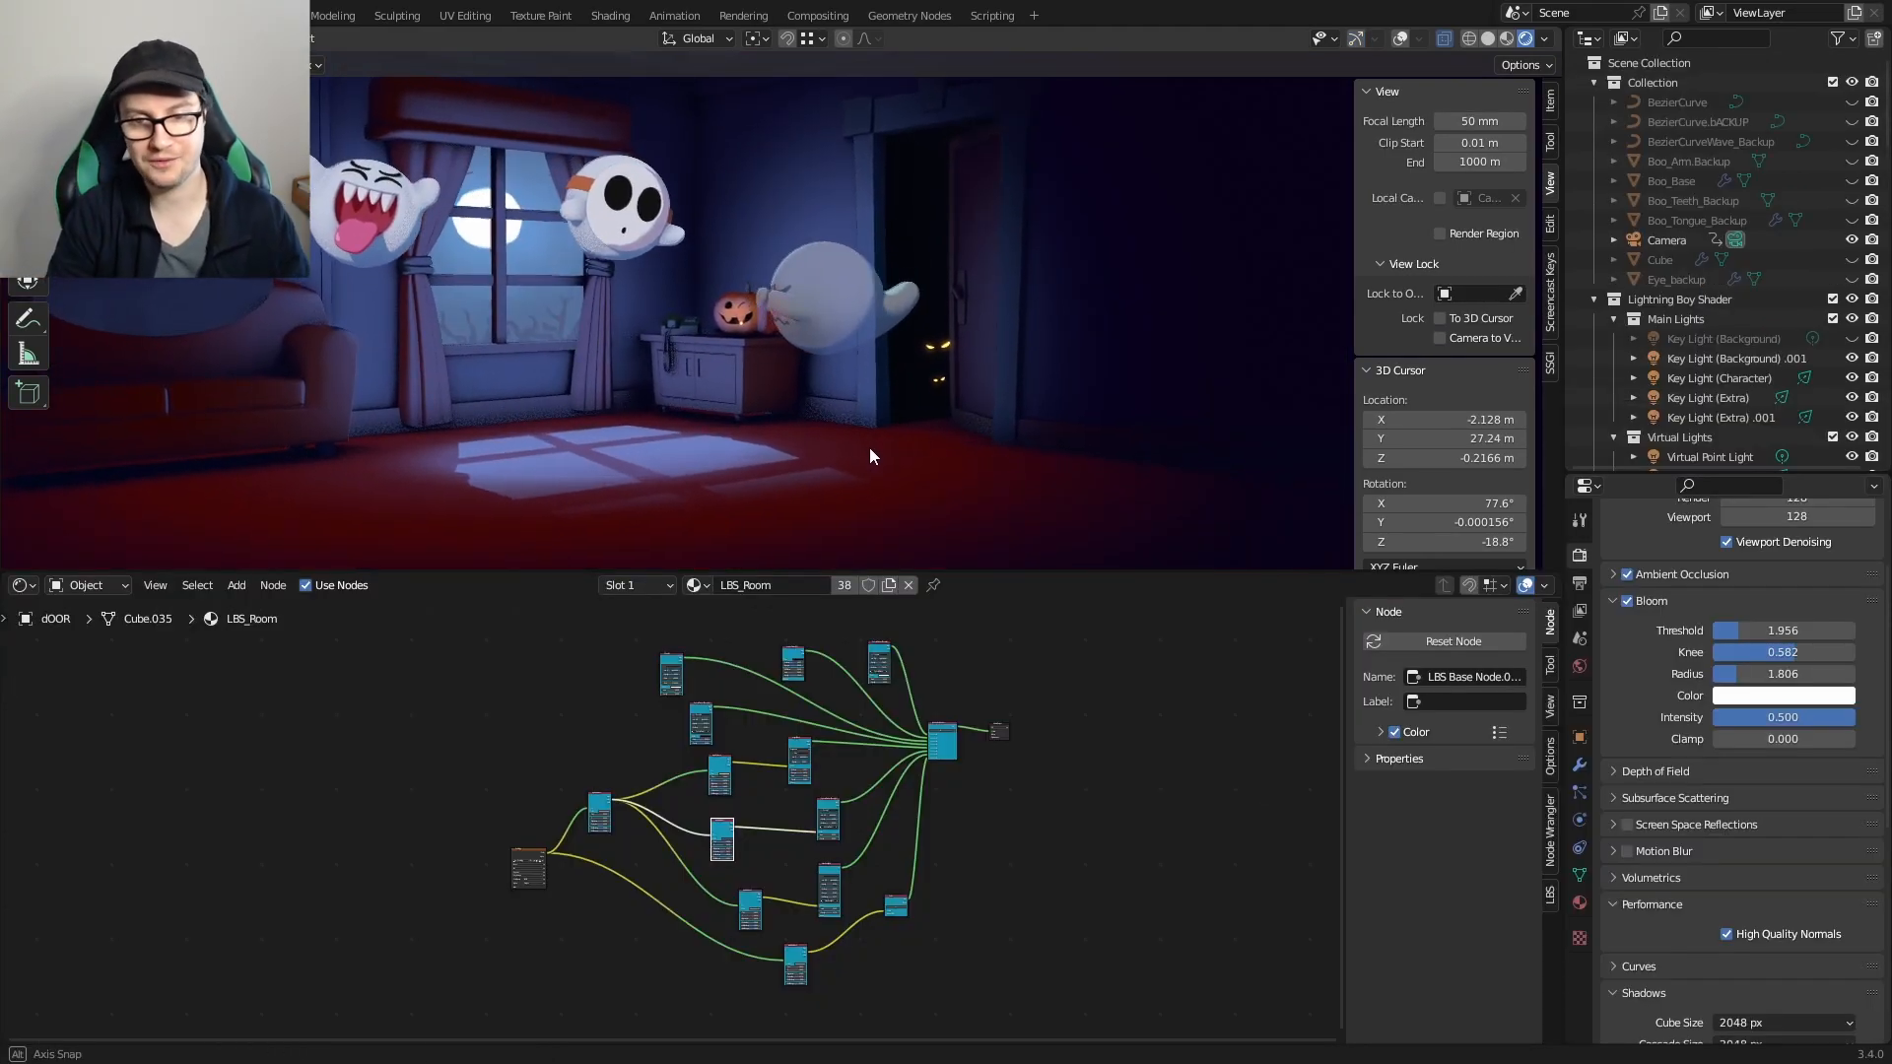
Step: Resize the shader editor and disconnect every layer from the Lightning Boy Shader node in the LBS_Room material
middle_drag(959, 366, 1029, 529)
drag(1026, 568, 1022, 654)
middle_drag(1068, 777, 1133, 793)
drag(1043, 654, 1045, 483)
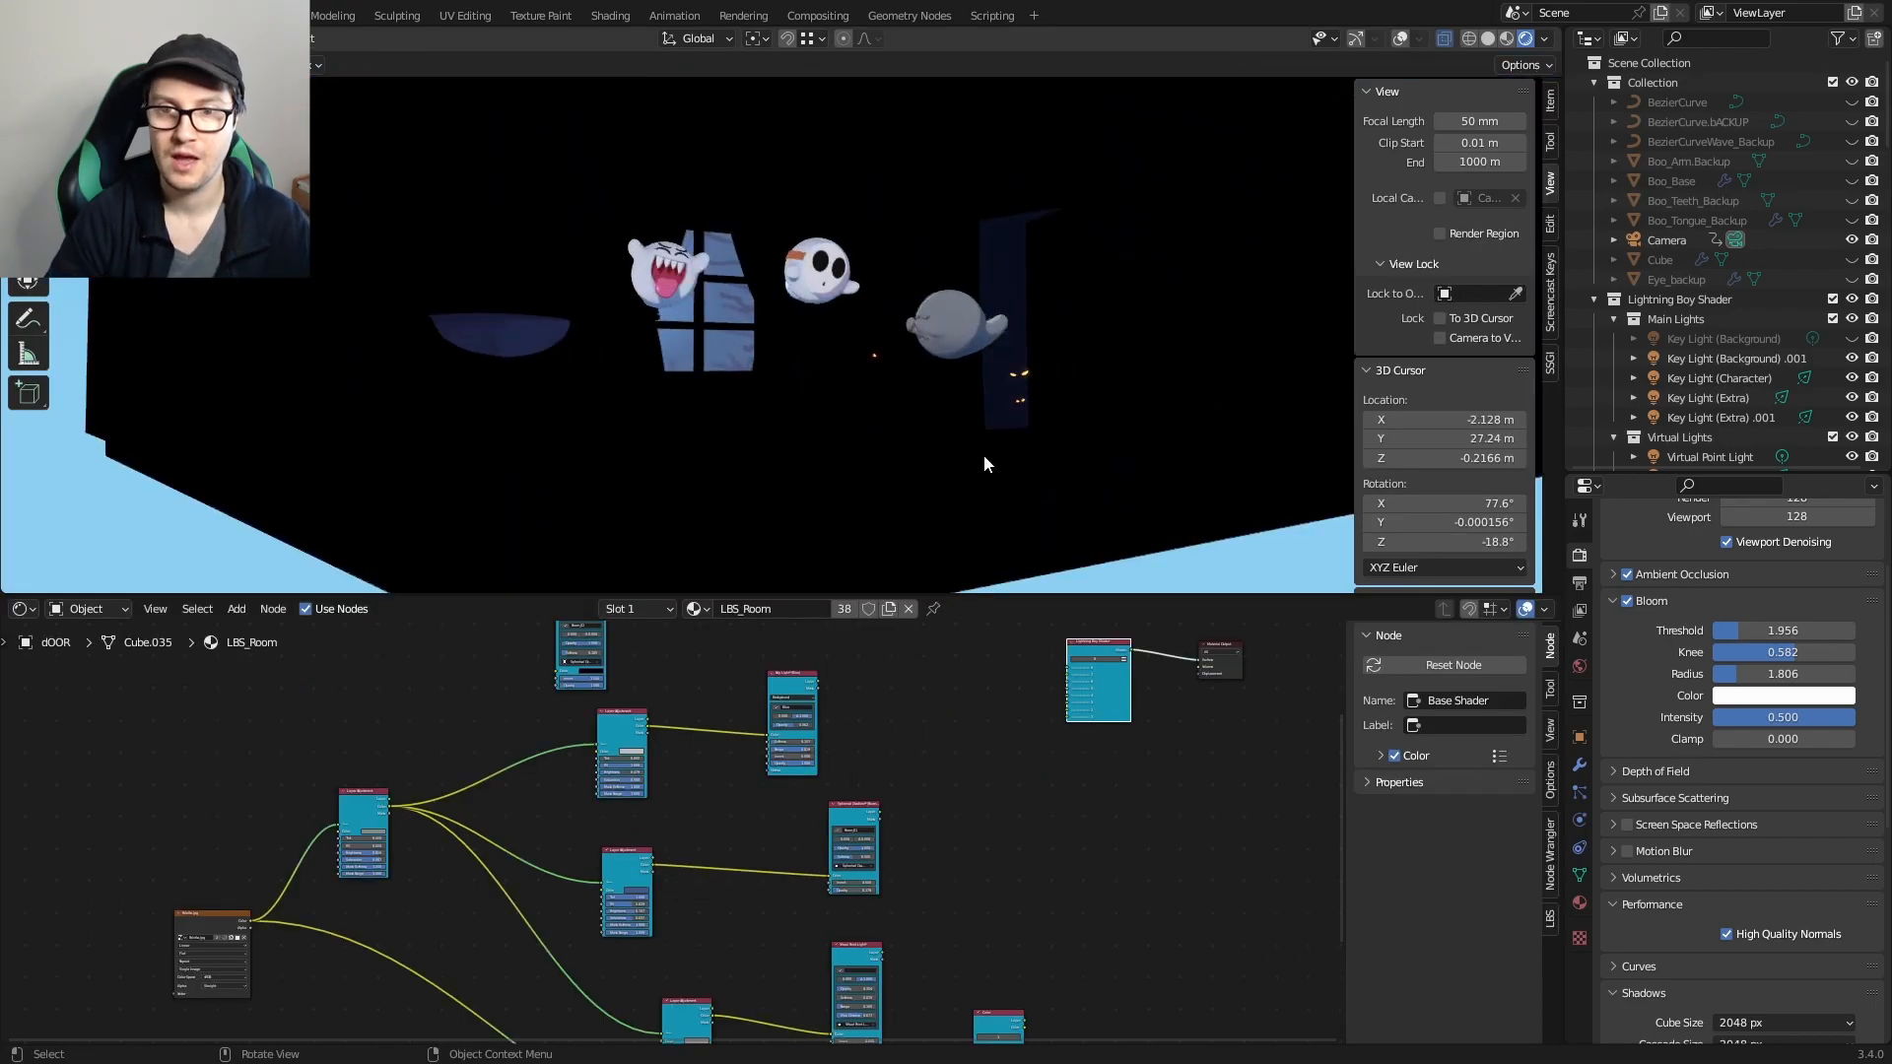
middle_drag(984, 453, 917, 448)
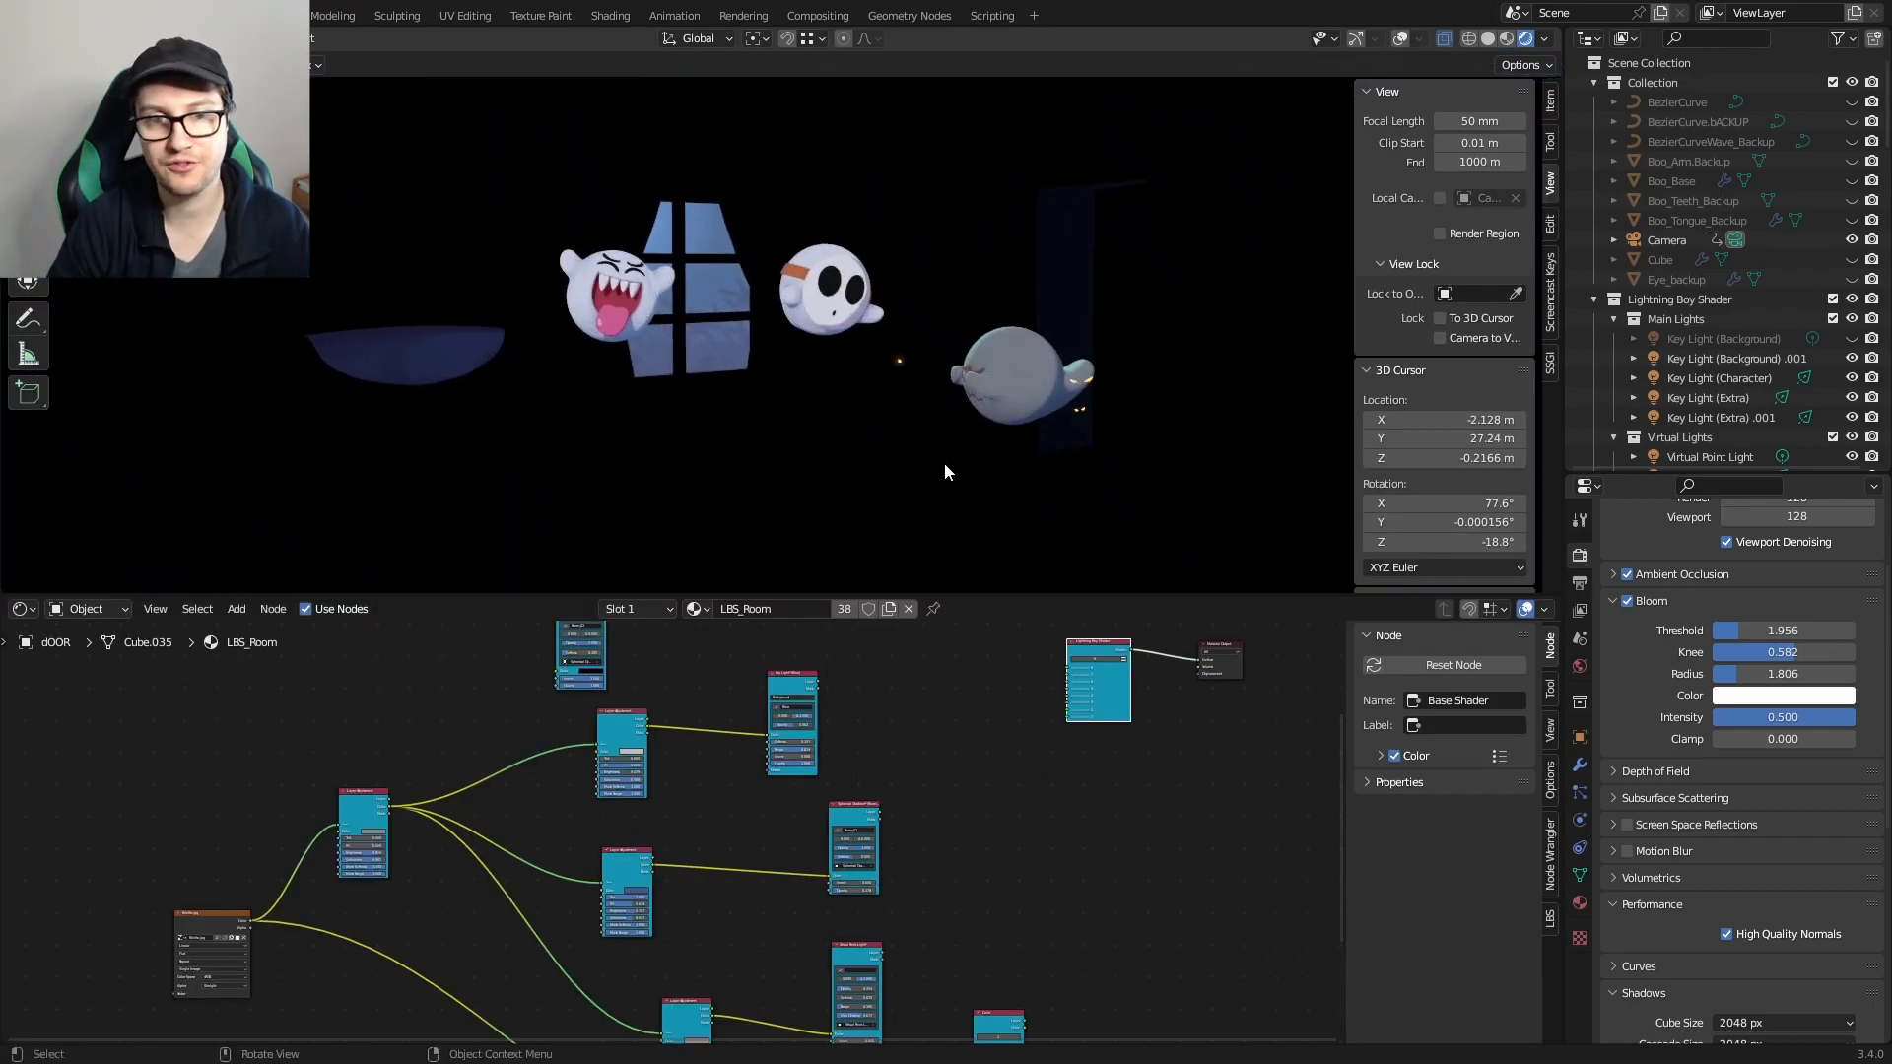
Step: Reposition the Palette.jpg image texture node at the start of the LBS_Room node tree
middle_drag(985, 854, 903, 773)
scroll(209, 922, up, 8)
middle_drag(330, 838, 773, 776)
scroll(705, 803, up, 4)
middle_drag(498, 684, 681, 800)
drag(626, 760, 654, 727)
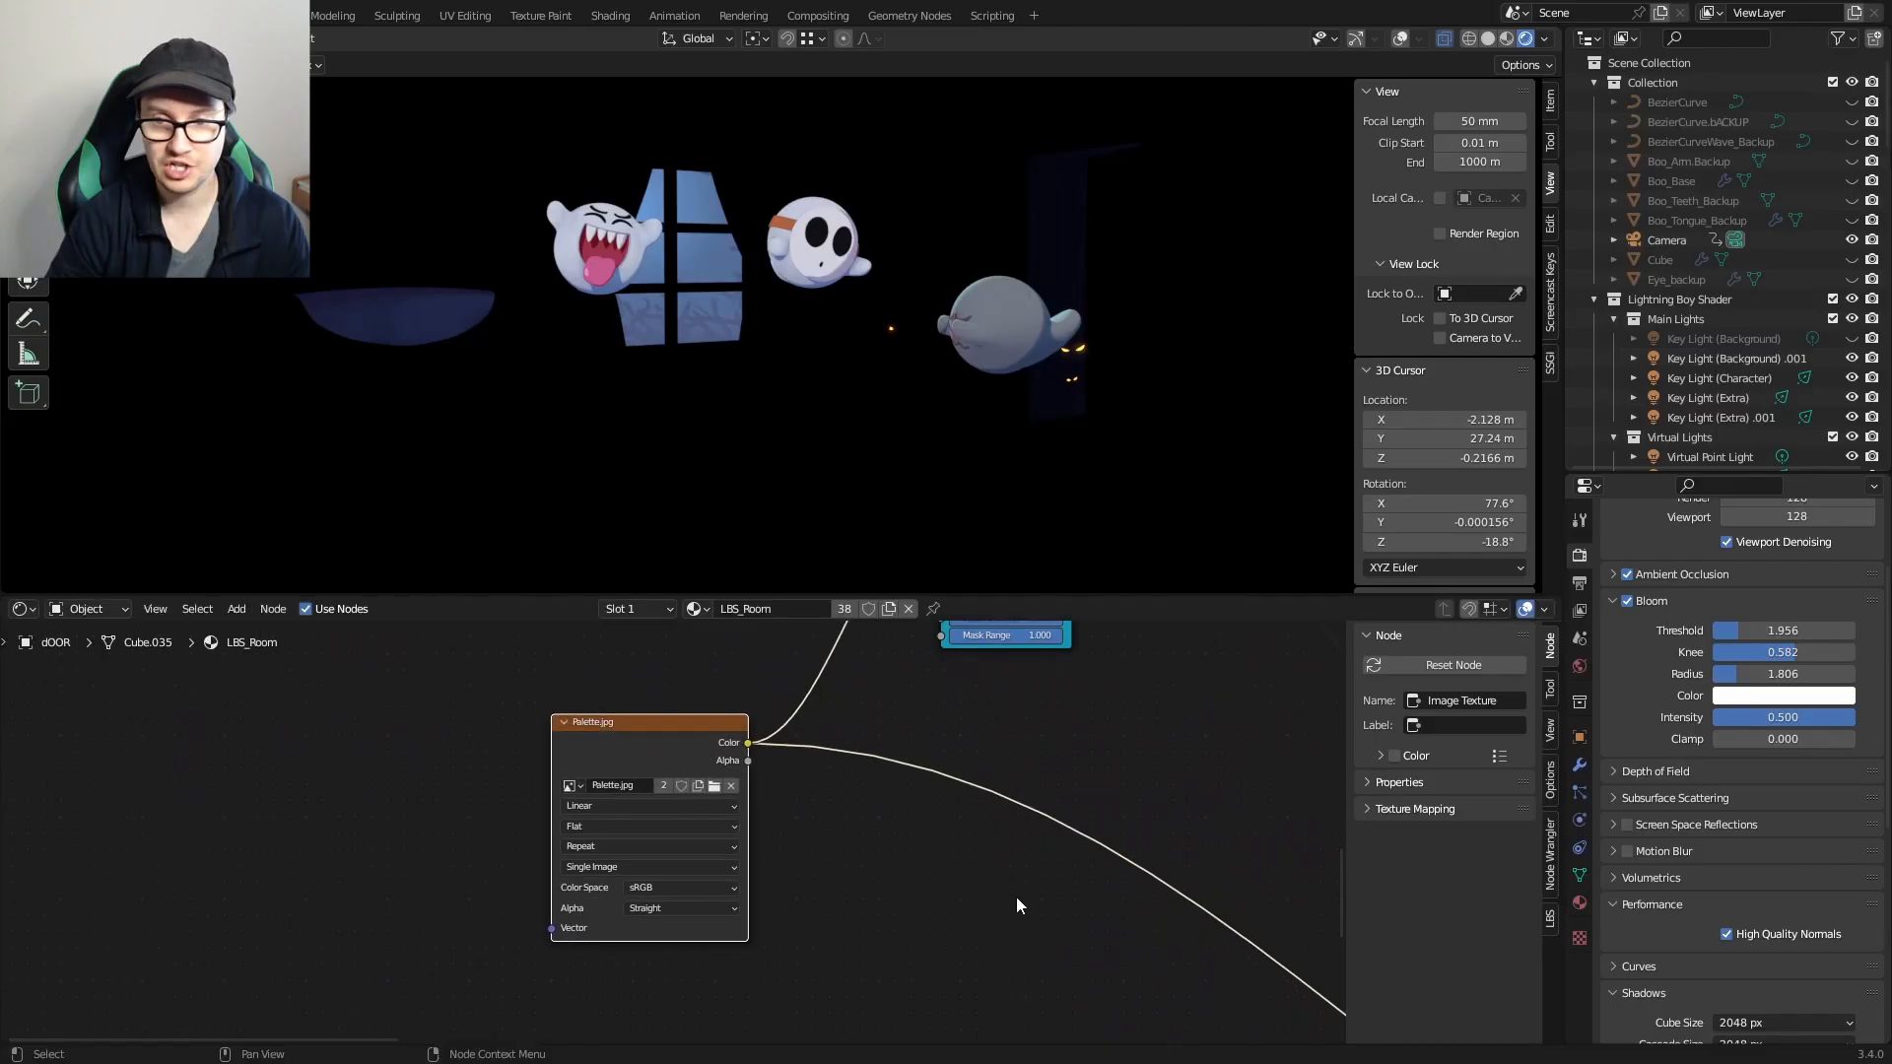
Step: Connect the Color node's layer output to input 1 of the Lightning Boy Shader node
middle_drag(1015, 897, 457, 742)
drag(558, 745, 533, 742)
middle_drag(865, 690, 718, 870)
middle_drag(1014, 716, 858, 925)
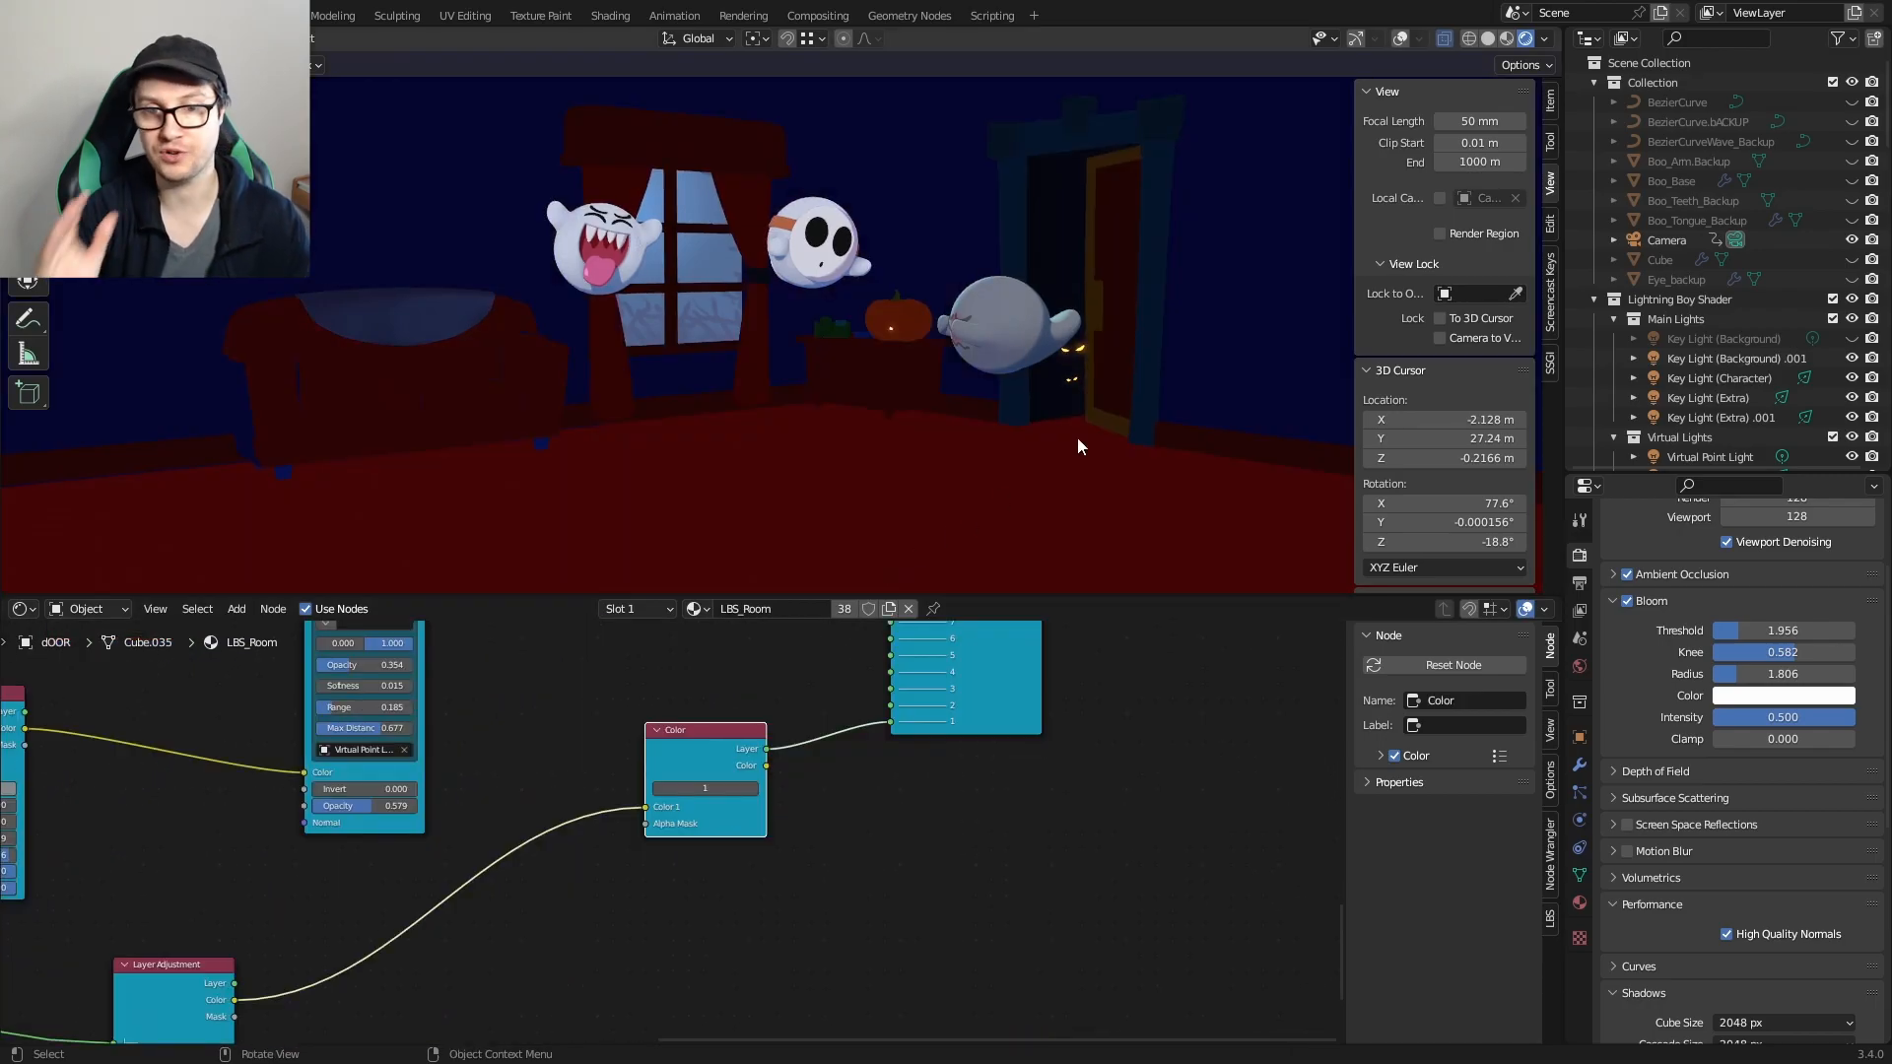
middle_drag(1078, 436, 824, 400)
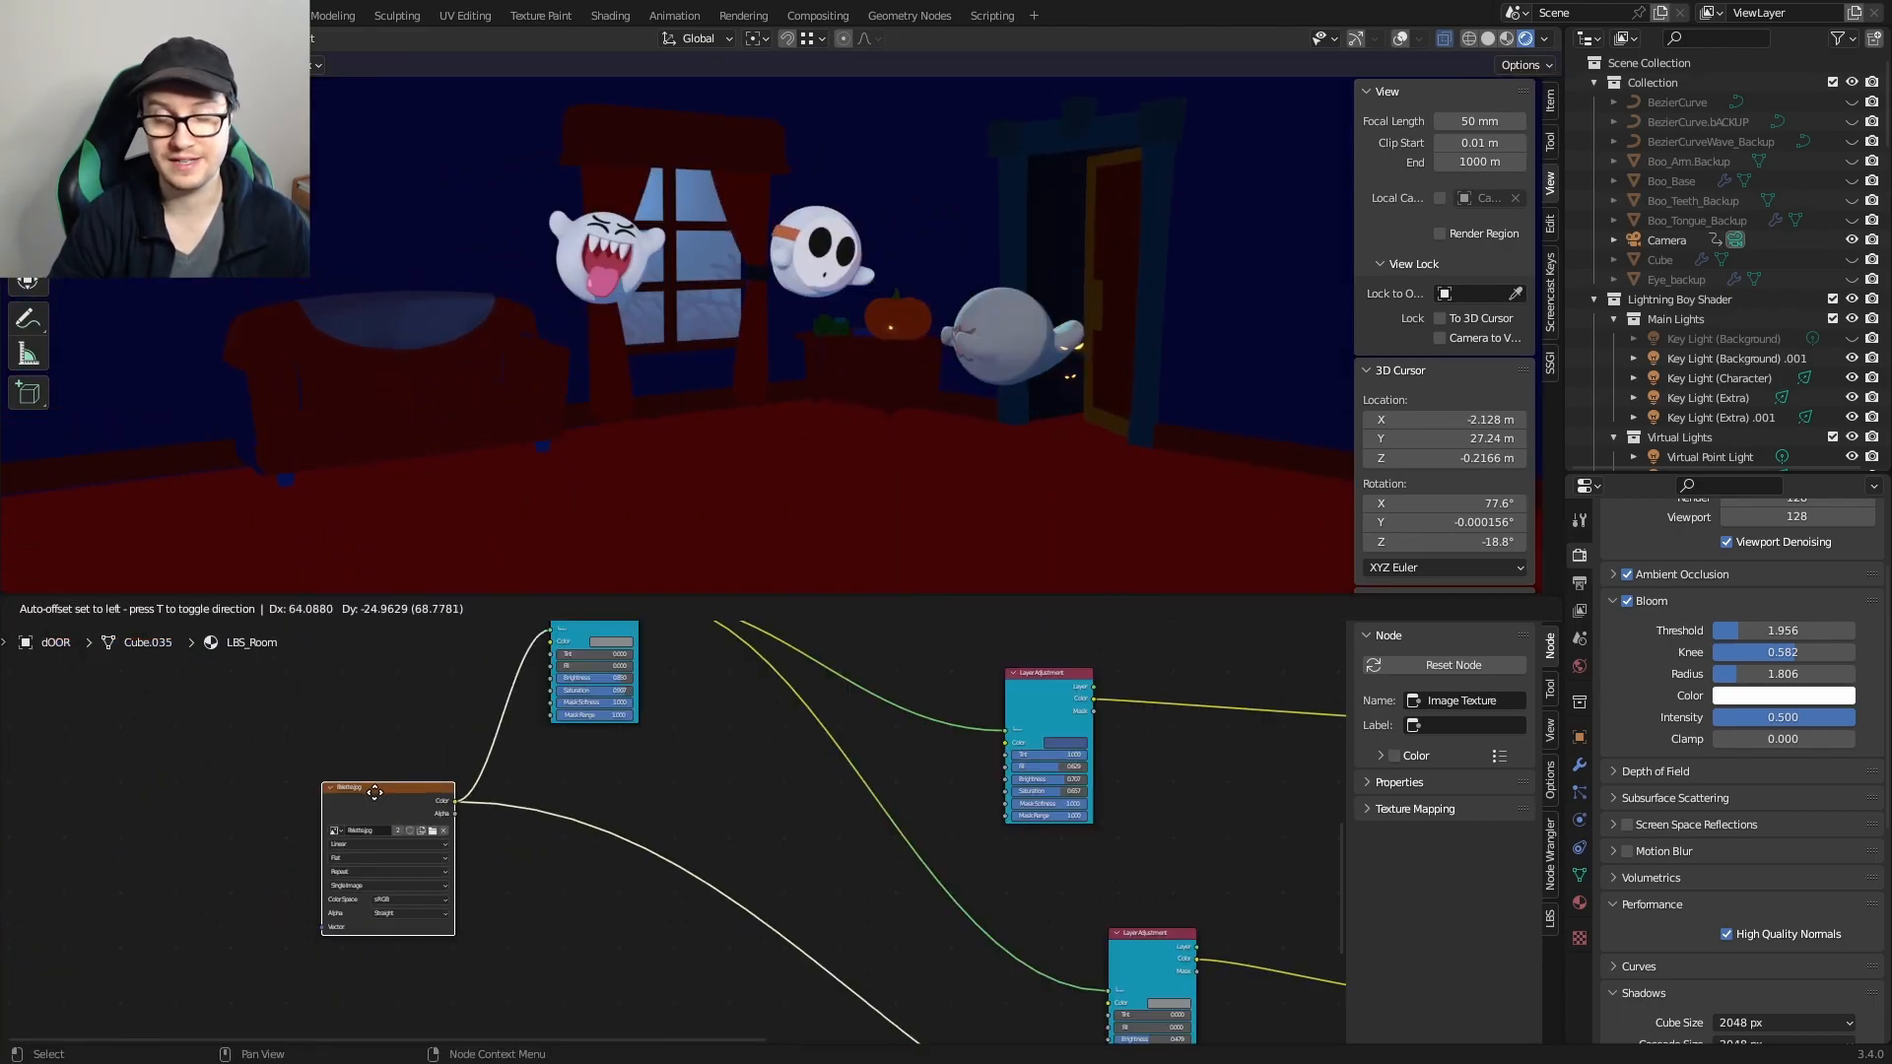
Step: Reposition the Palette.jpg node and the Layer Adjustment node that feeds the Virtual Point Light
drag(620, 719, 658, 706)
middle_drag(880, 853, 591, 671)
middle_drag(744, 805, 501, 650)
scroll(657, 772, up, 2)
middle_drag(699, 719, 687, 806)
drag(639, 759, 684, 760)
middle_drag(858, 743, 533, 841)
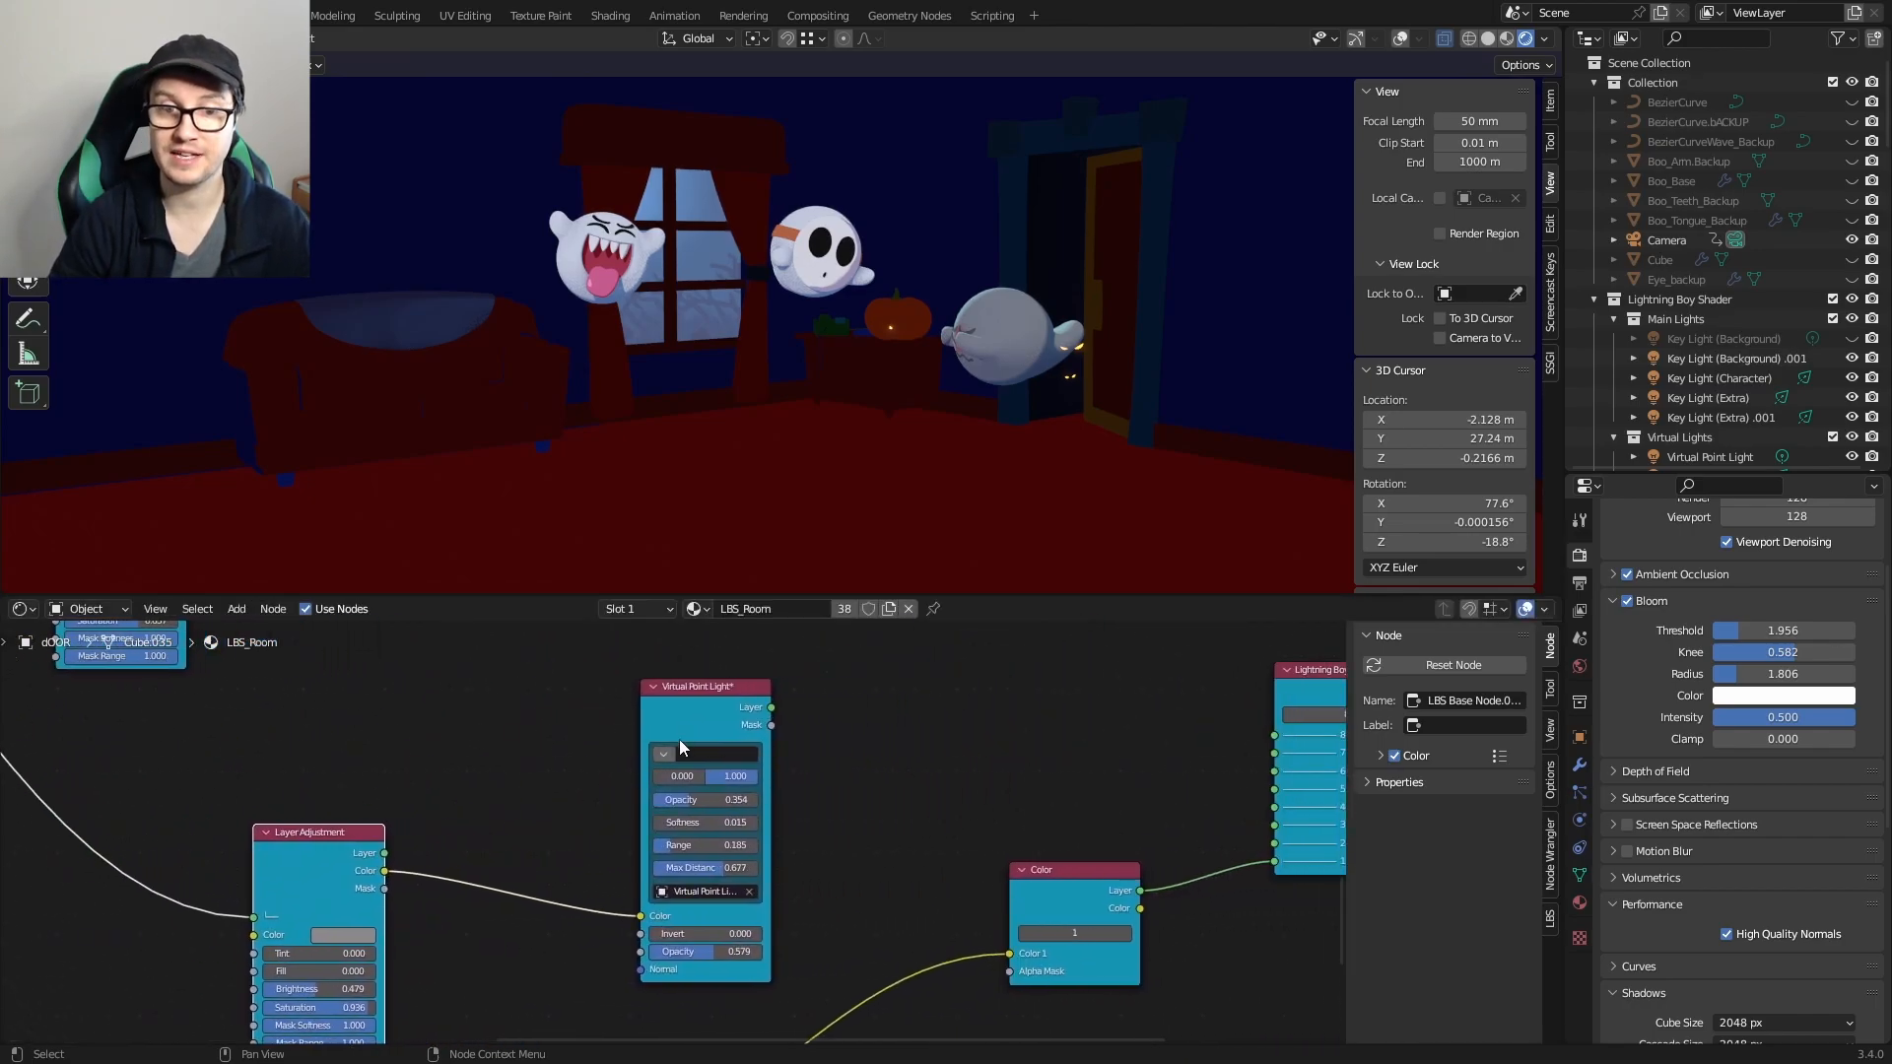
Step: Connect the Virtual Point Light layer to input 2 of the Lightning Boy Shader node
drag(712, 726, 678, 709)
middle_drag(907, 777, 802, 794)
drag(632, 708, 1169, 860)
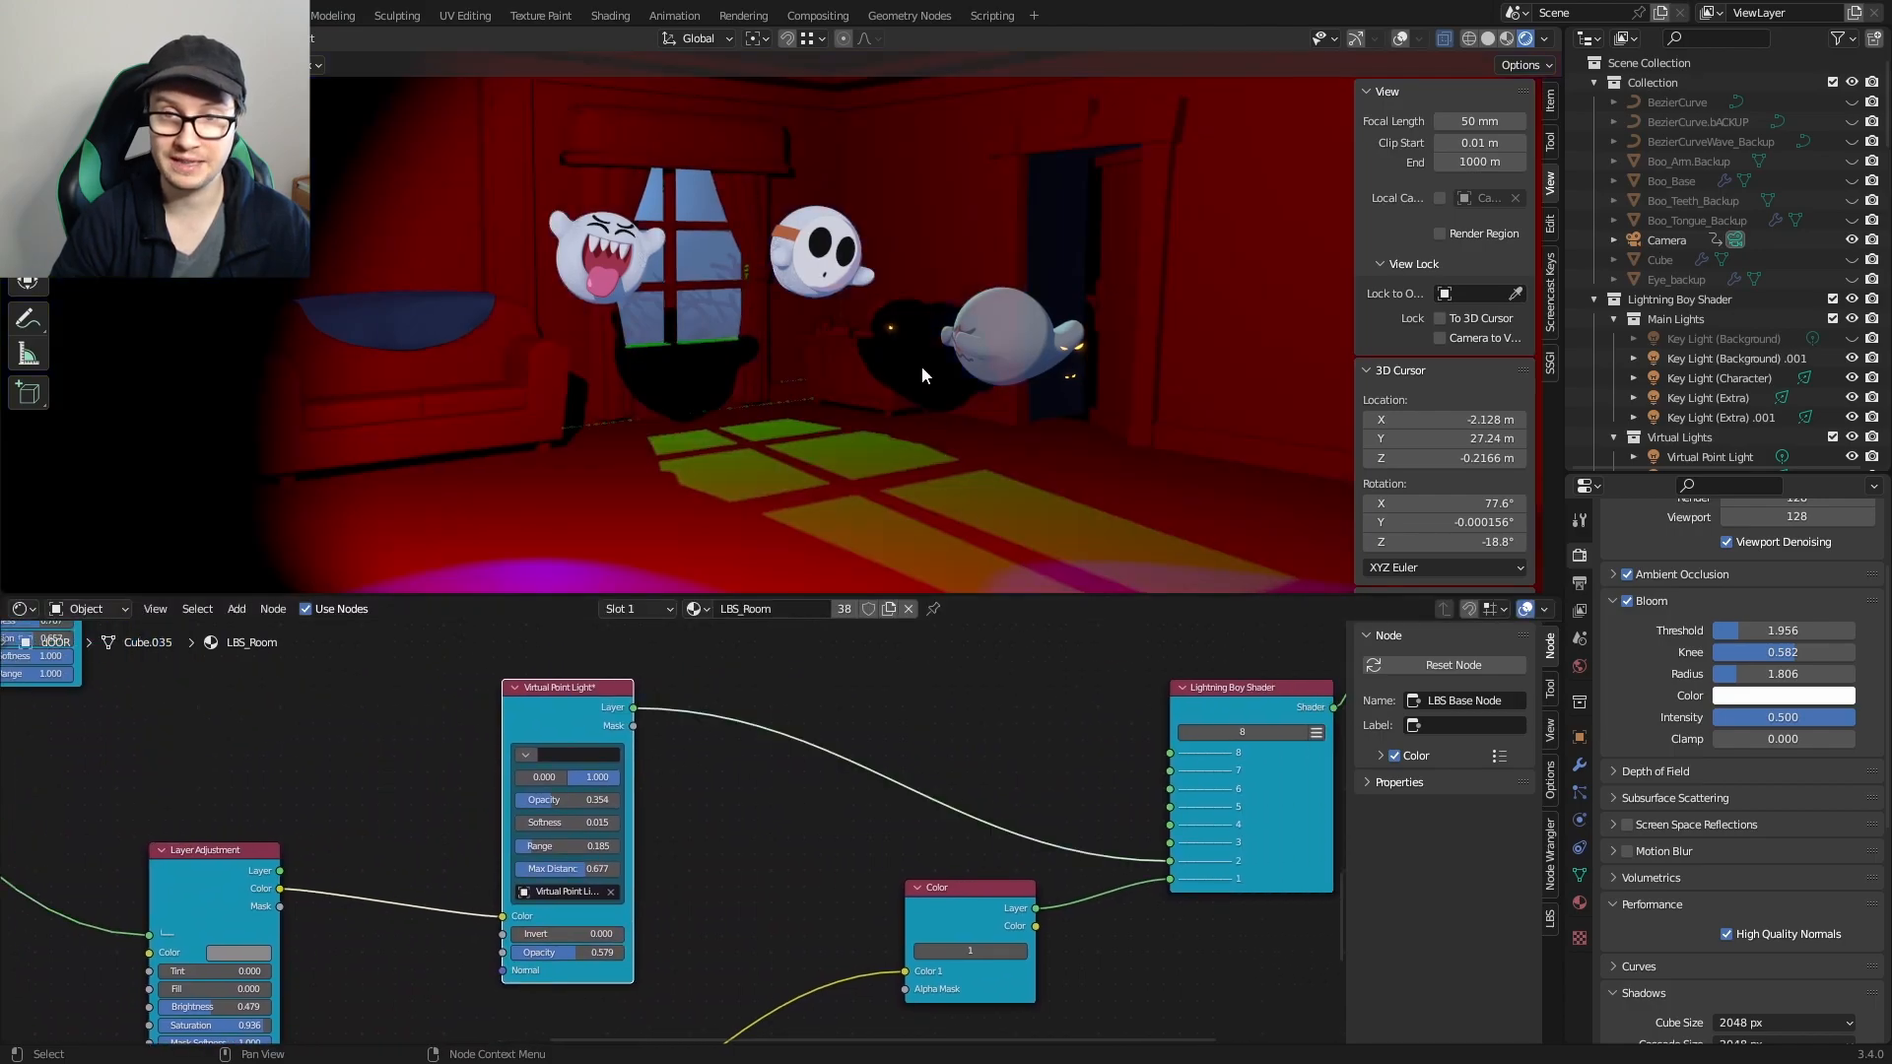
middle_drag(926, 367, 723, 376)
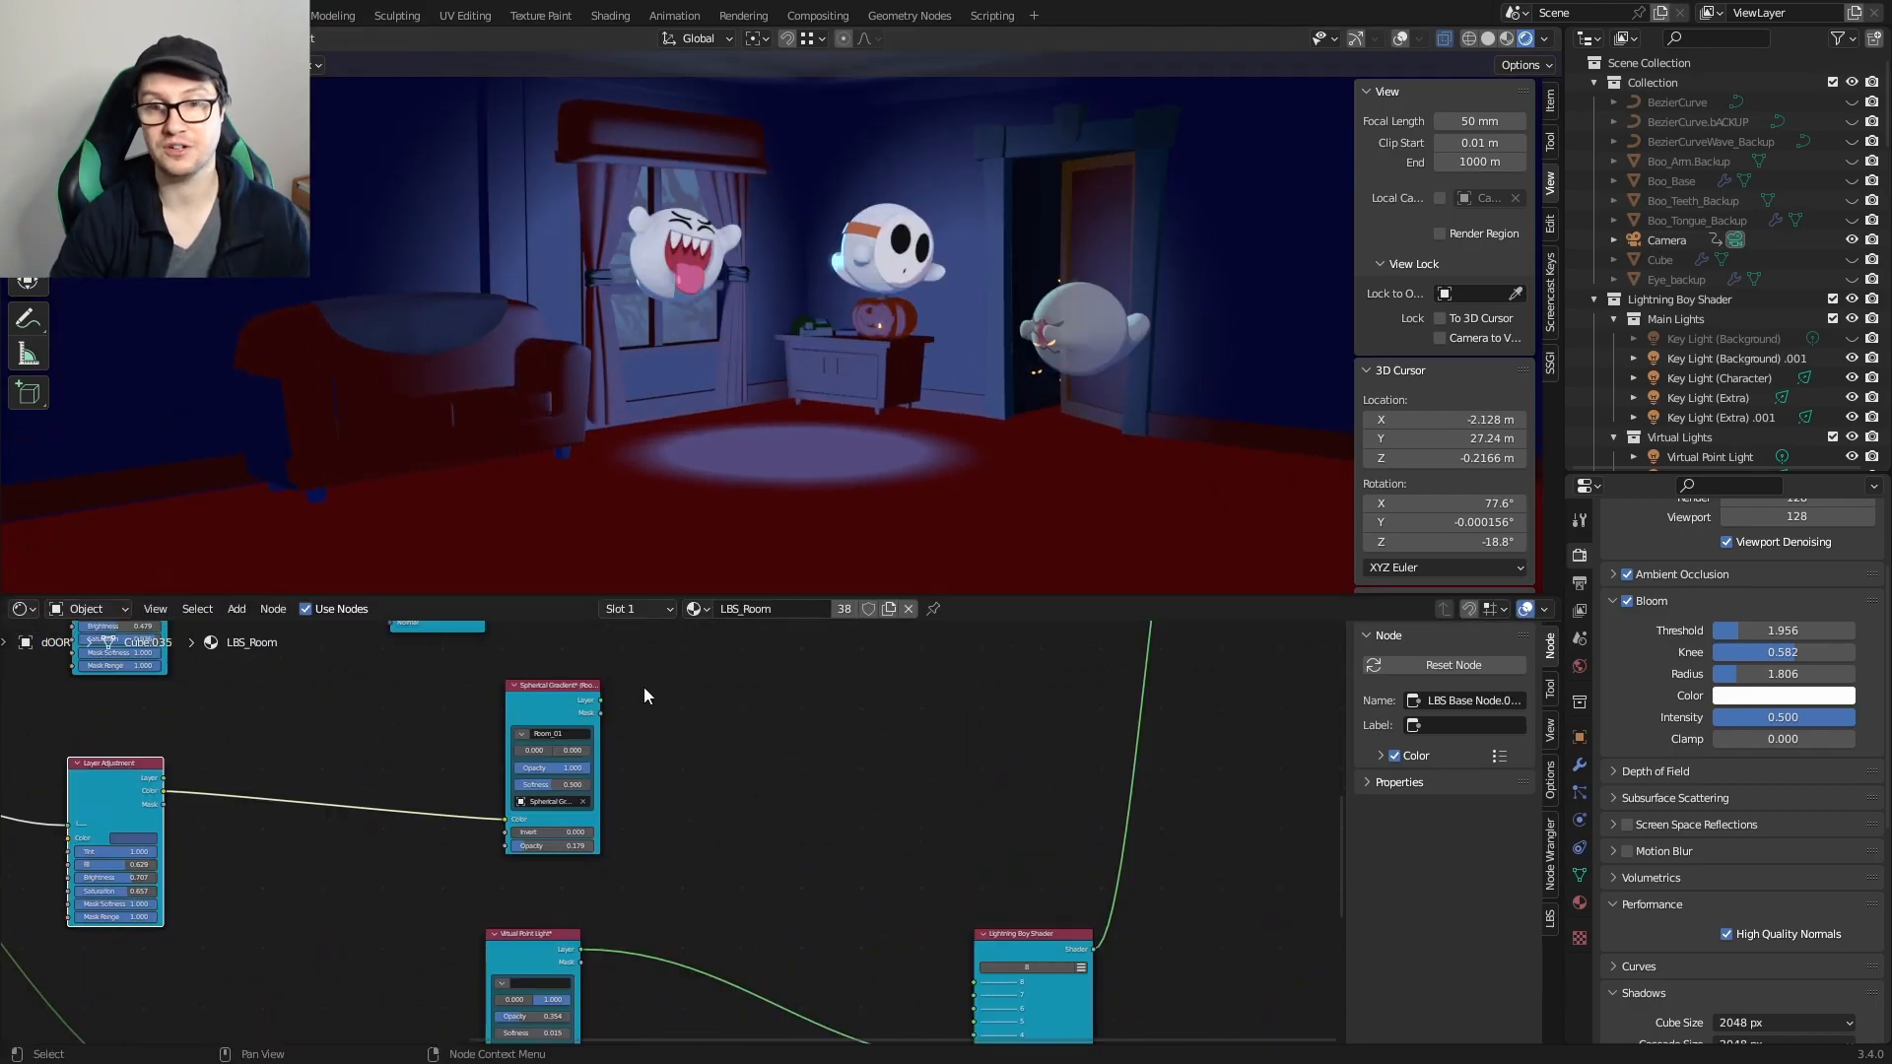
Step: Connect the Room_01 Spherical Gradient layer to shader input 3 and the blue Key Light layer to input 4
drag(642, 688, 682, 688)
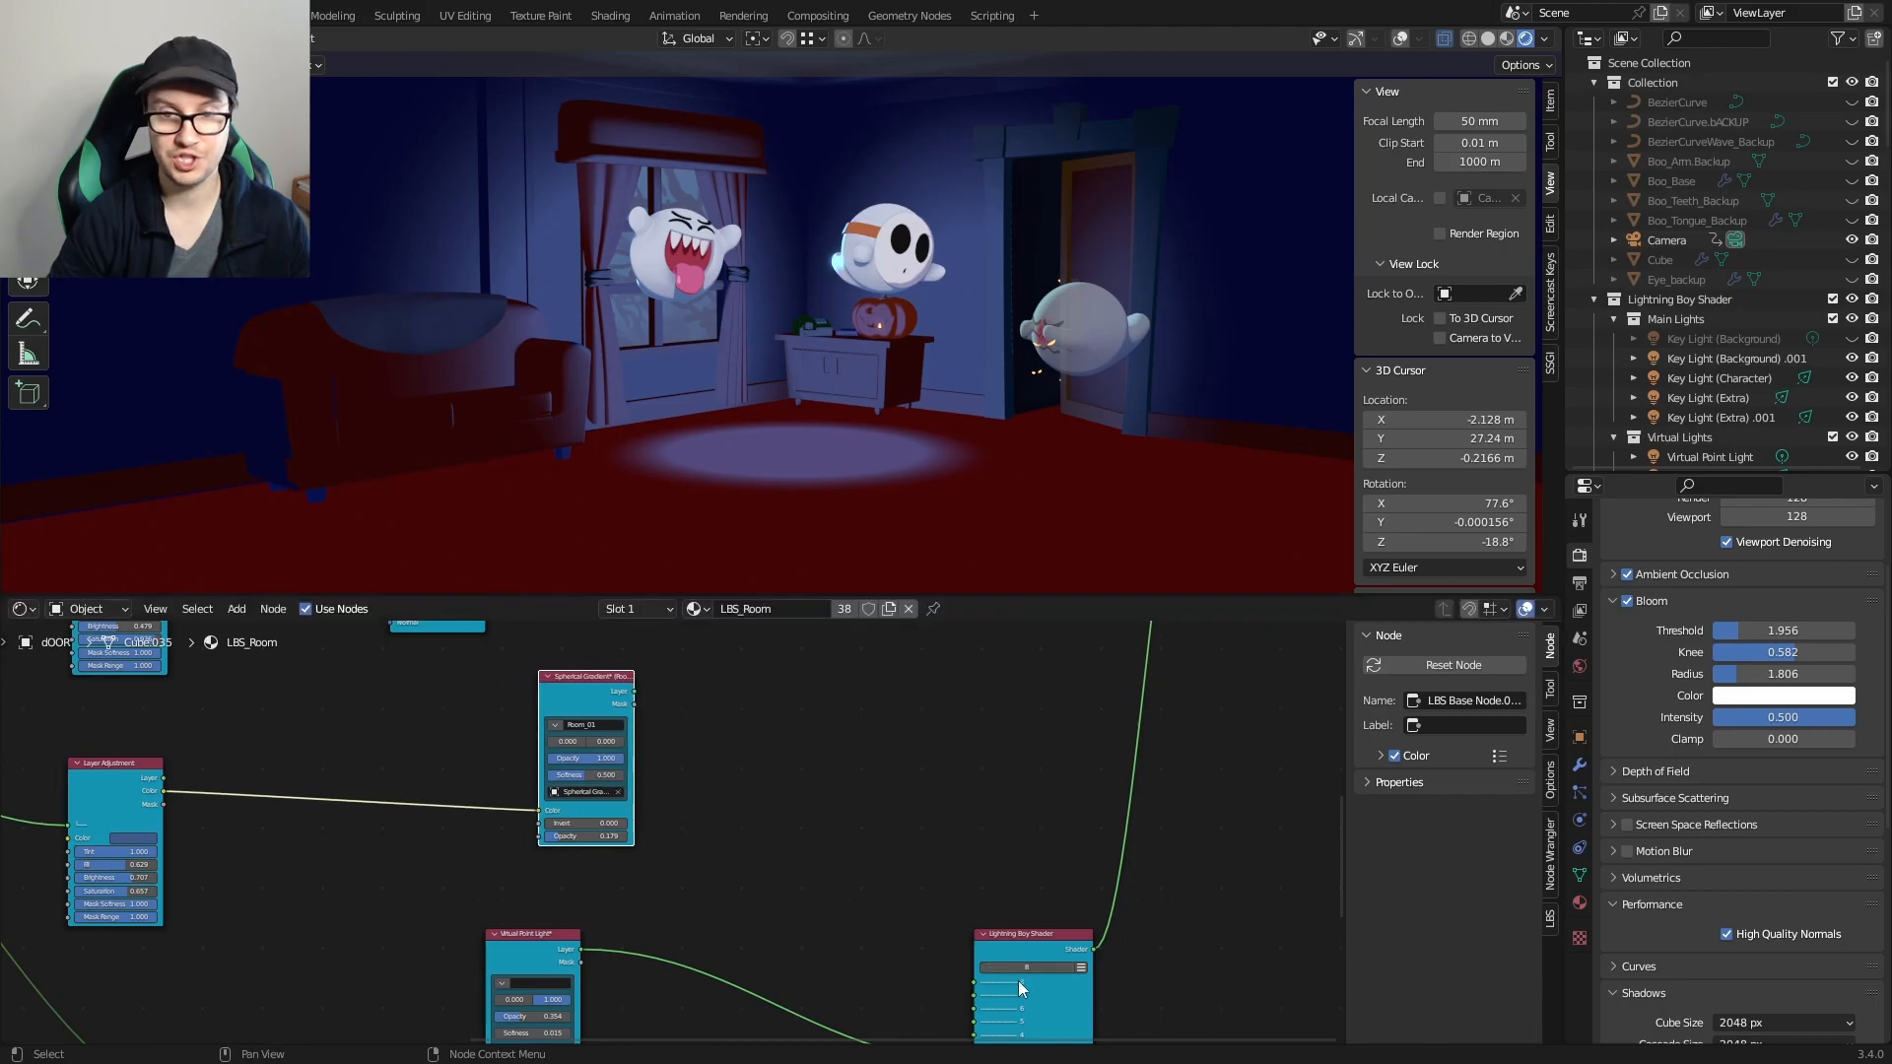
drag(1024, 948, 1055, 681)
middle_drag(752, 802, 904, 958)
middle_drag(584, 760, 626, 762)
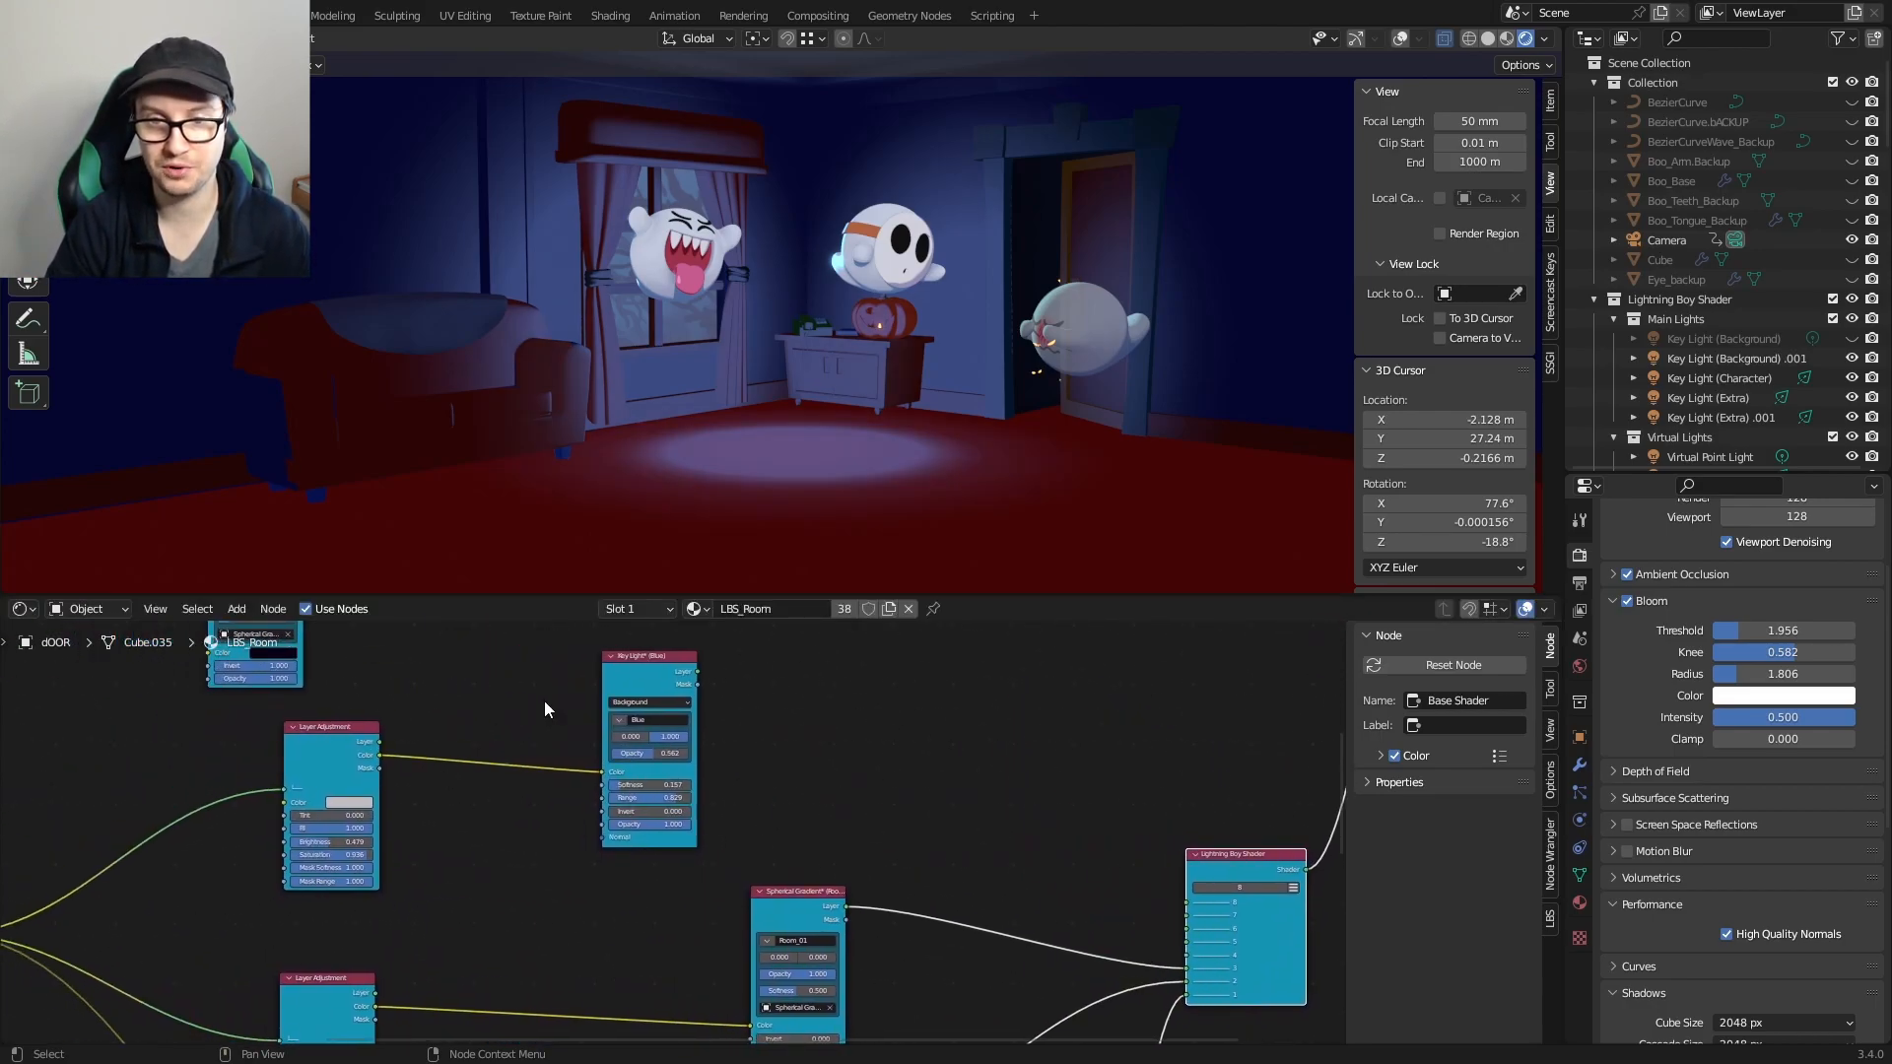
drag(634, 682, 1188, 955)
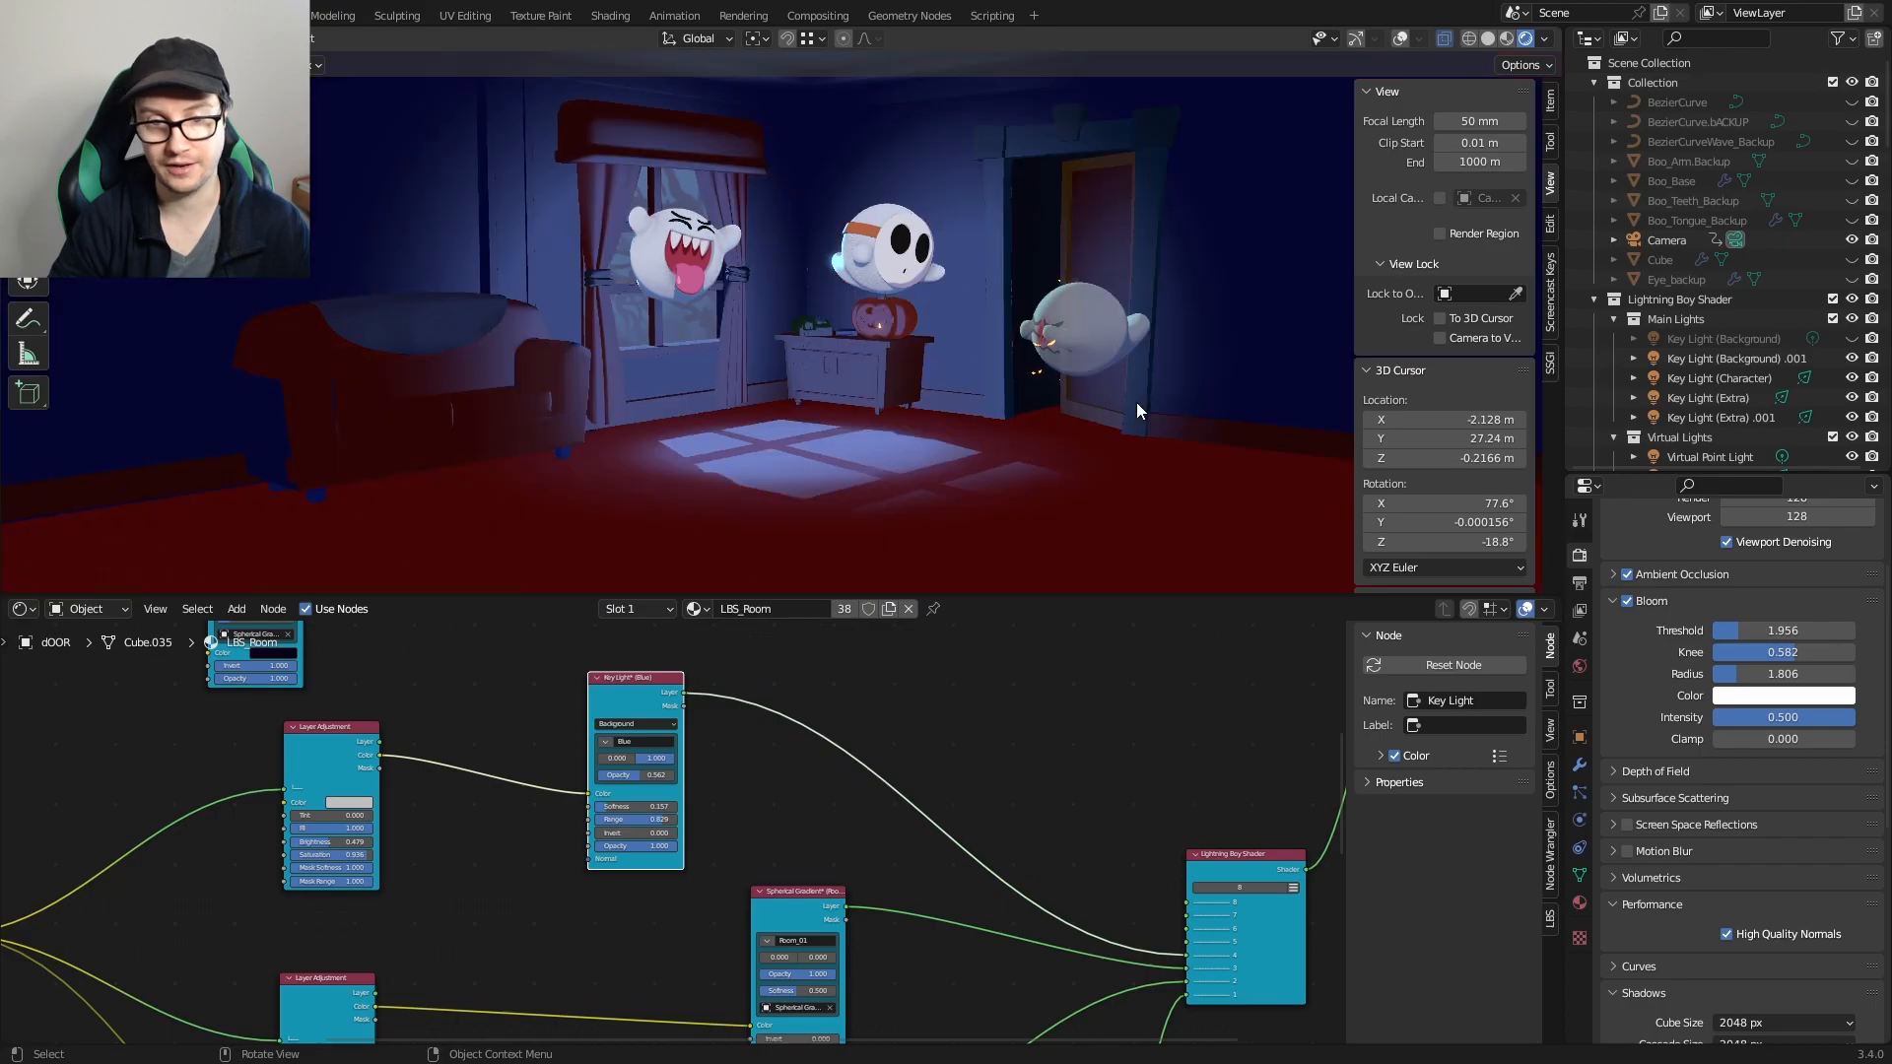
middle_drag(1109, 428, 983, 448)
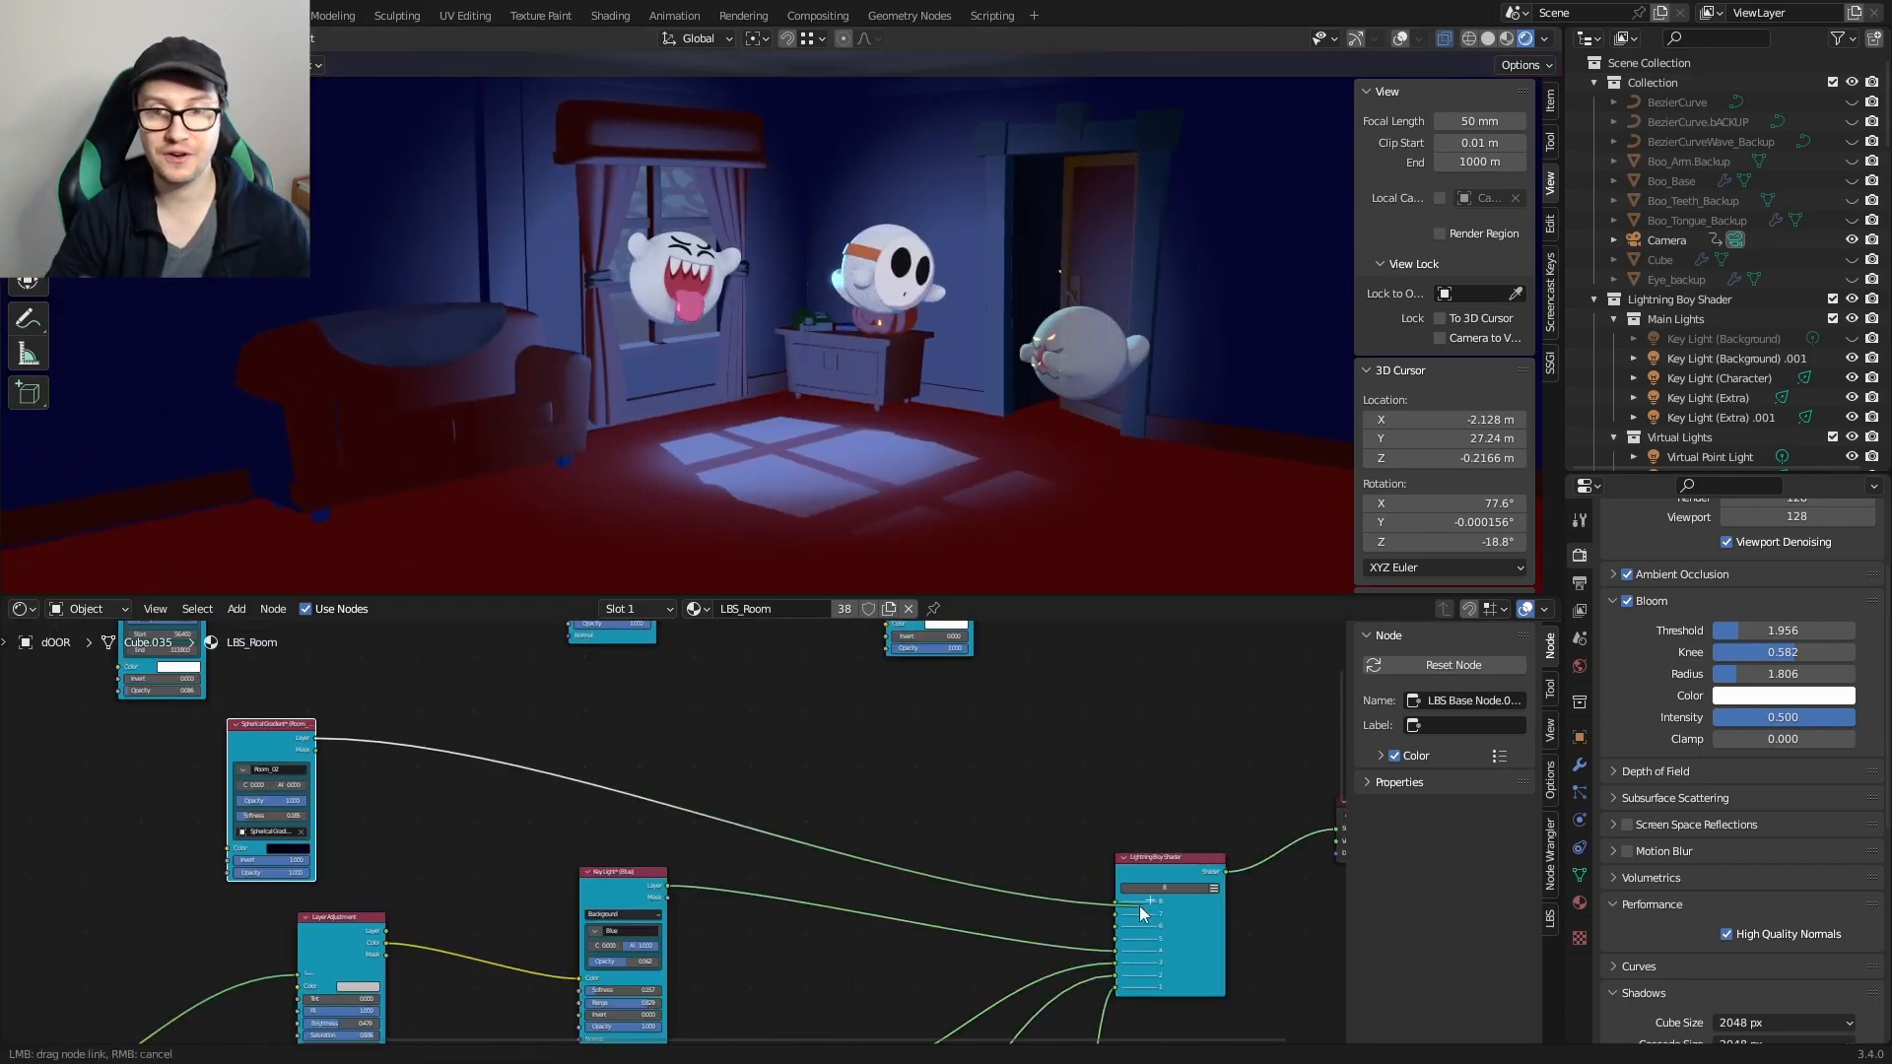
Step: Connect the Room_02 Spherical Gradient layer to shader input 5 and the Z Depth layer to input 6
drag(1139, 906, 1112, 939)
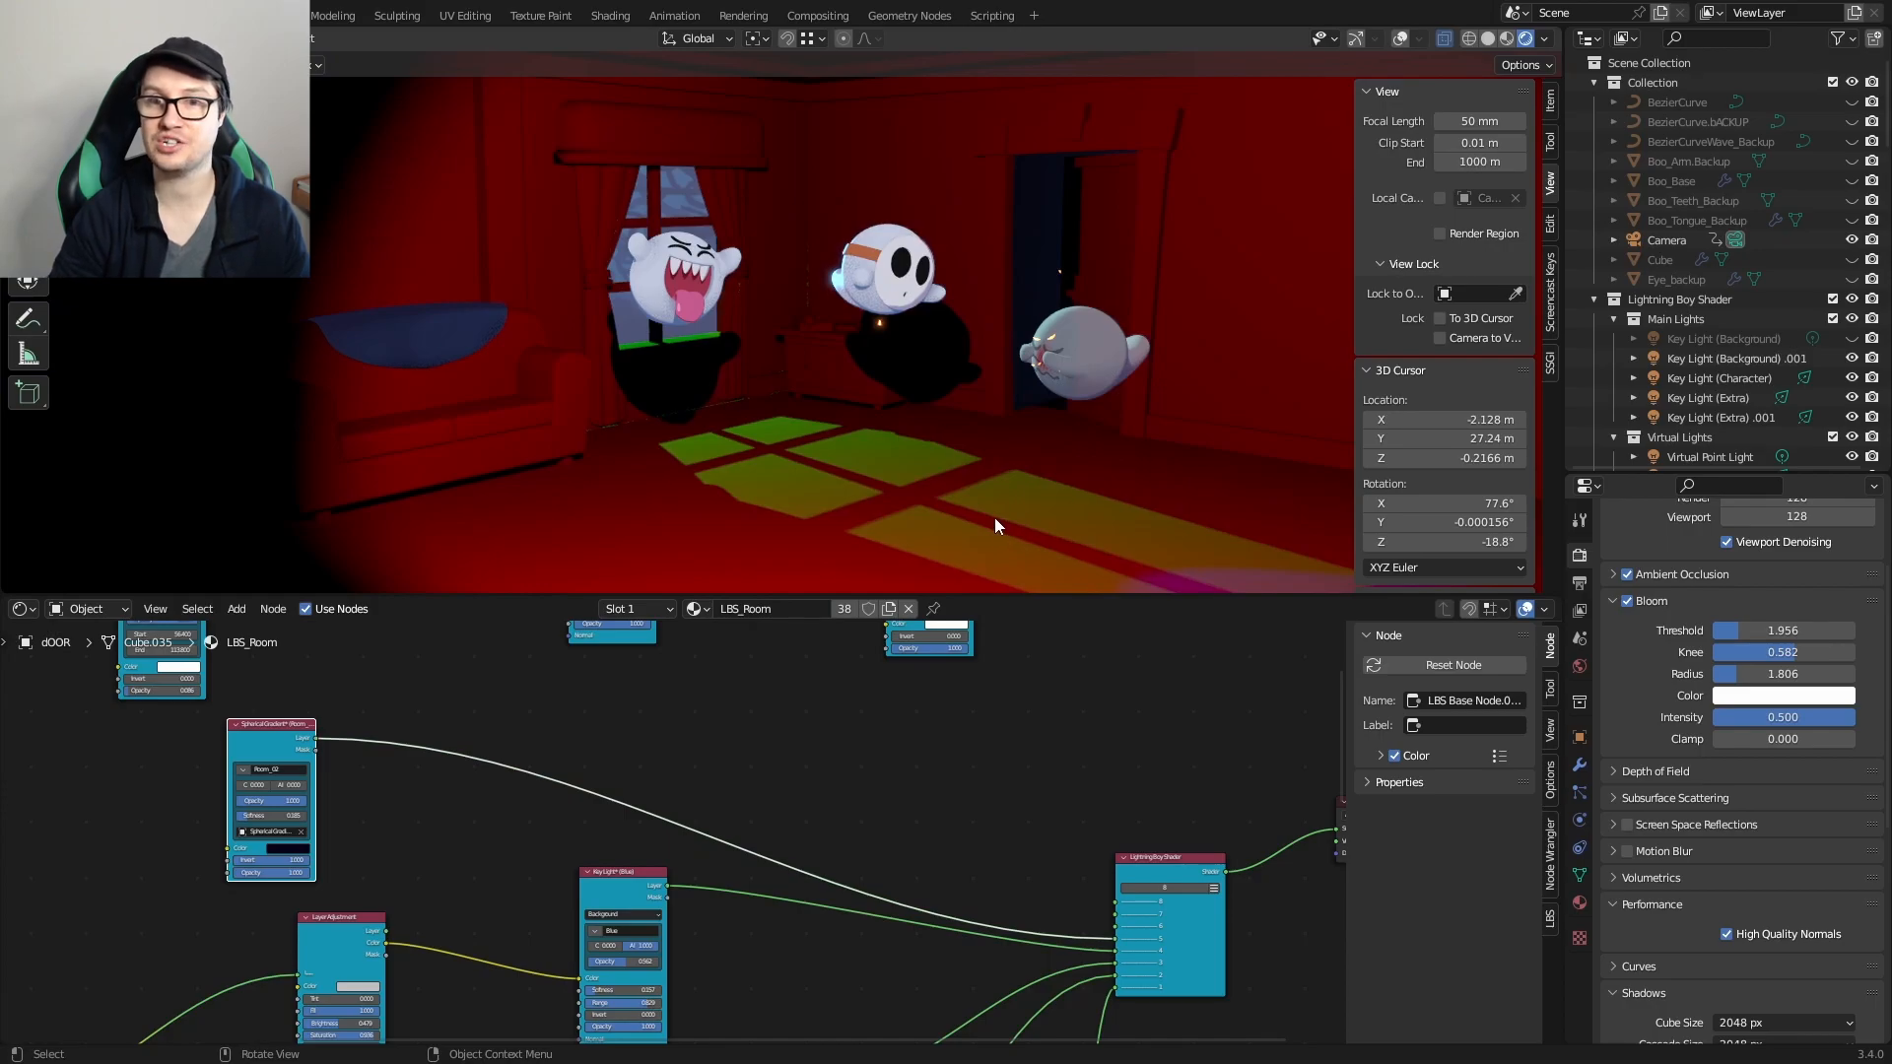
mouse_move(990, 516)
middle_down()
mouse_move(909, 499)
mouse_move(972, 505)
mouse_move(956, 510)
middle_up()
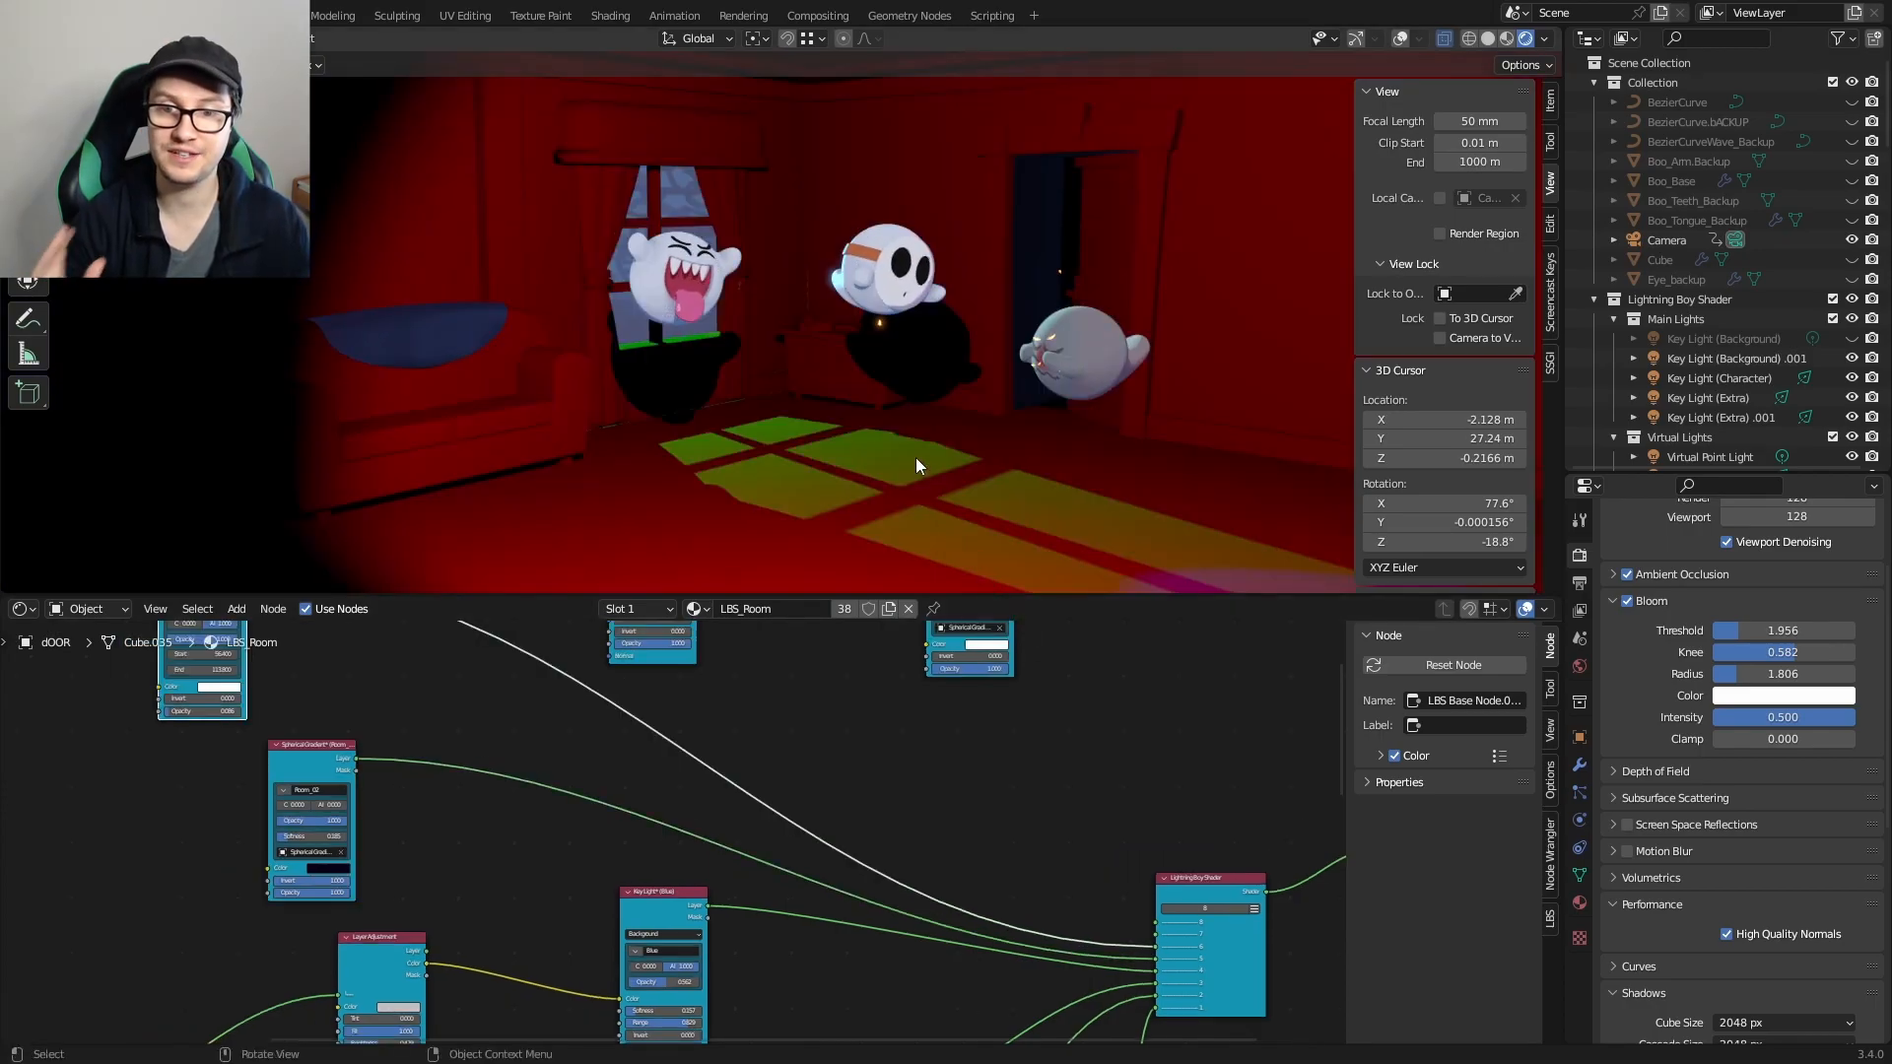
middle_drag(961, 457, 1022, 436)
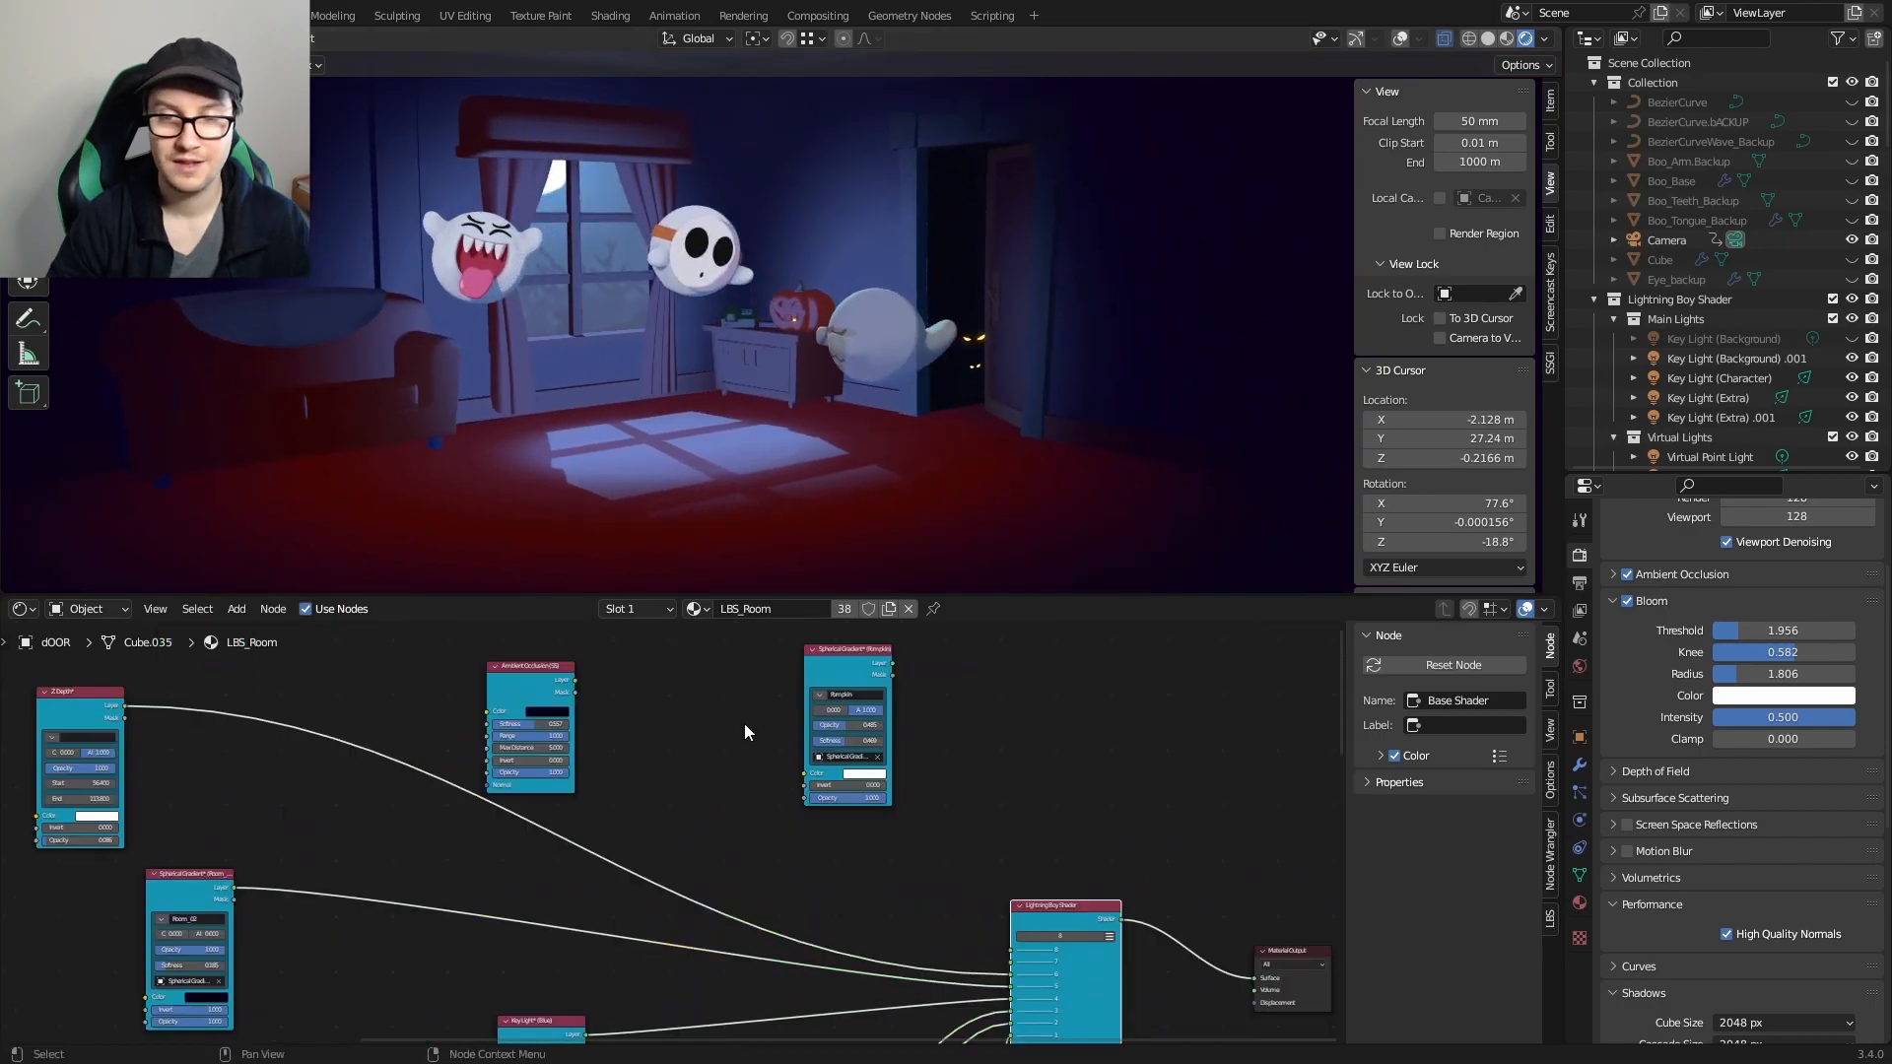
Step: Connect the Ambient Occlusion layer to shader input 7 and the pumpkin's Spherical Gradient layer to input 8
drag(527, 695, 1008, 962)
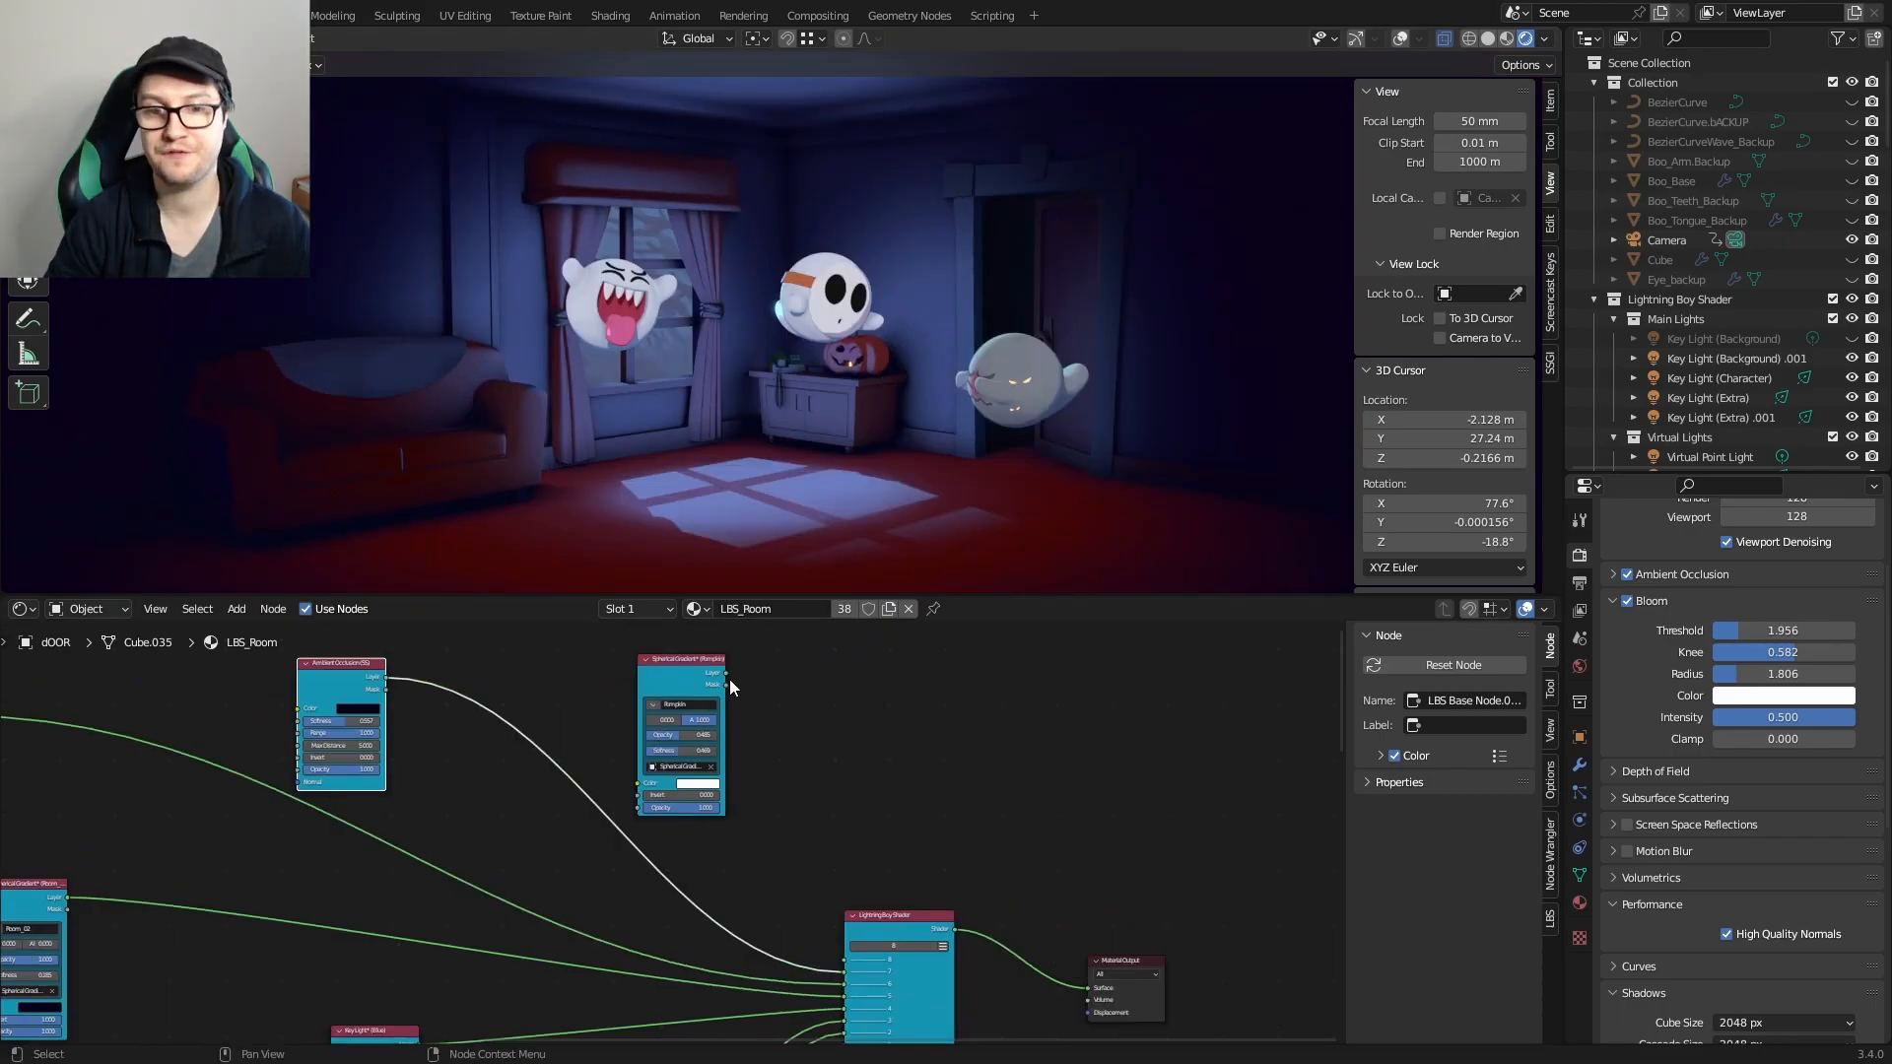
drag(727, 673, 845, 956)
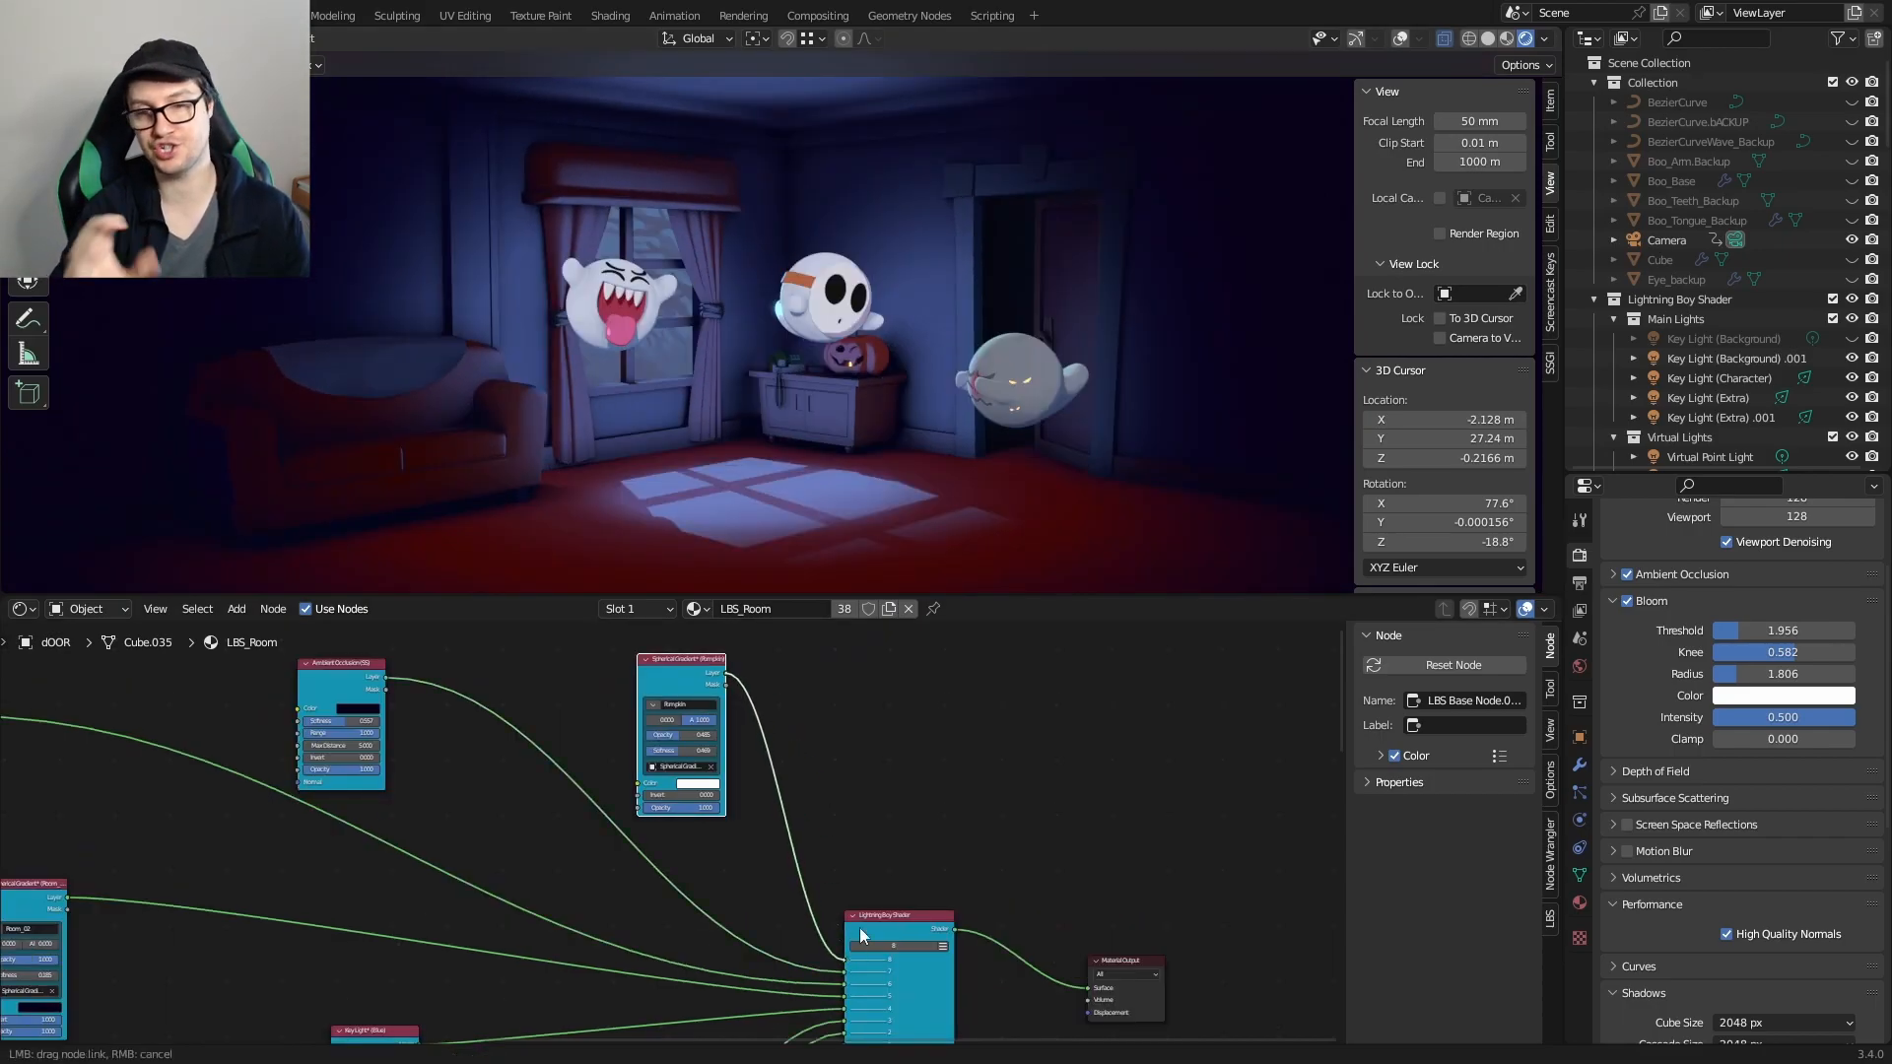
scroll(857, 414, up, 6)
middle_drag(779, 394, 849, 383)
scroll(776, 384, down, 8)
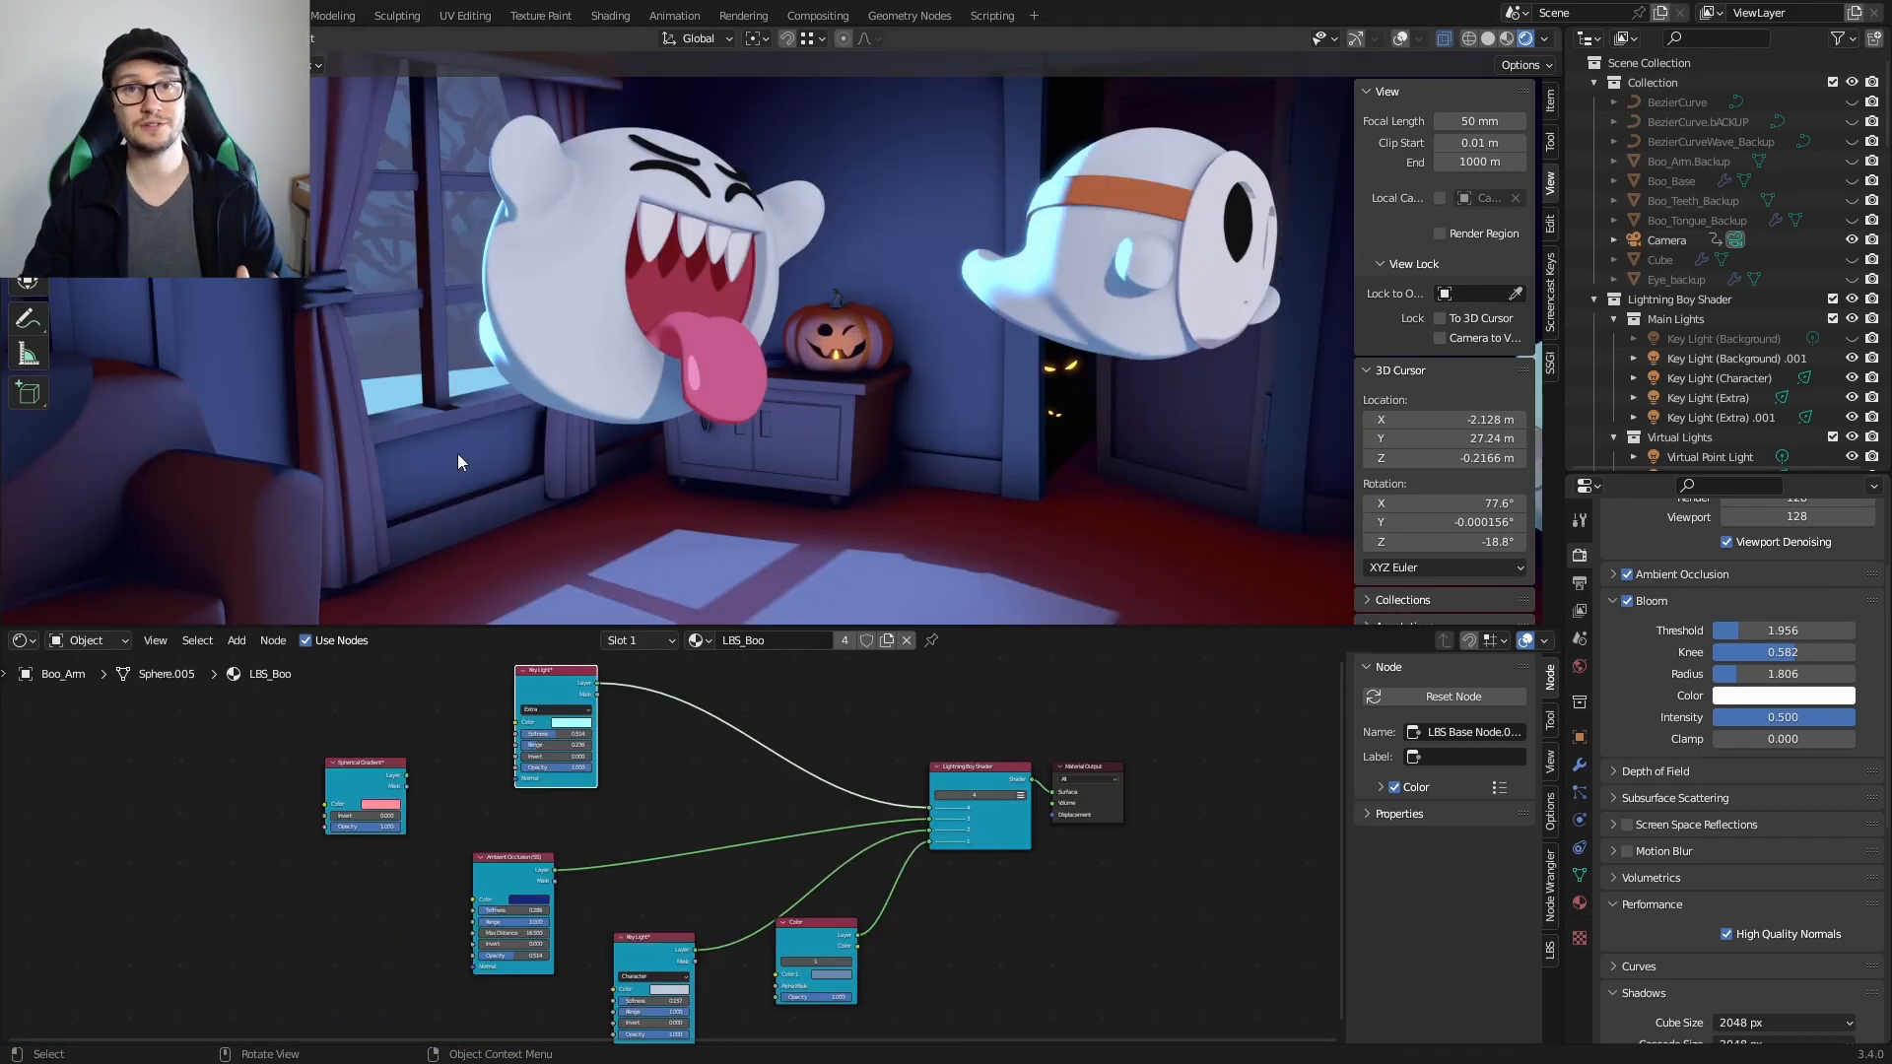
Step: Show the viewport overlays to examine the open-mouthed ghost's wireframe, and hide them again
middle_drag(457, 453, 946, 473)
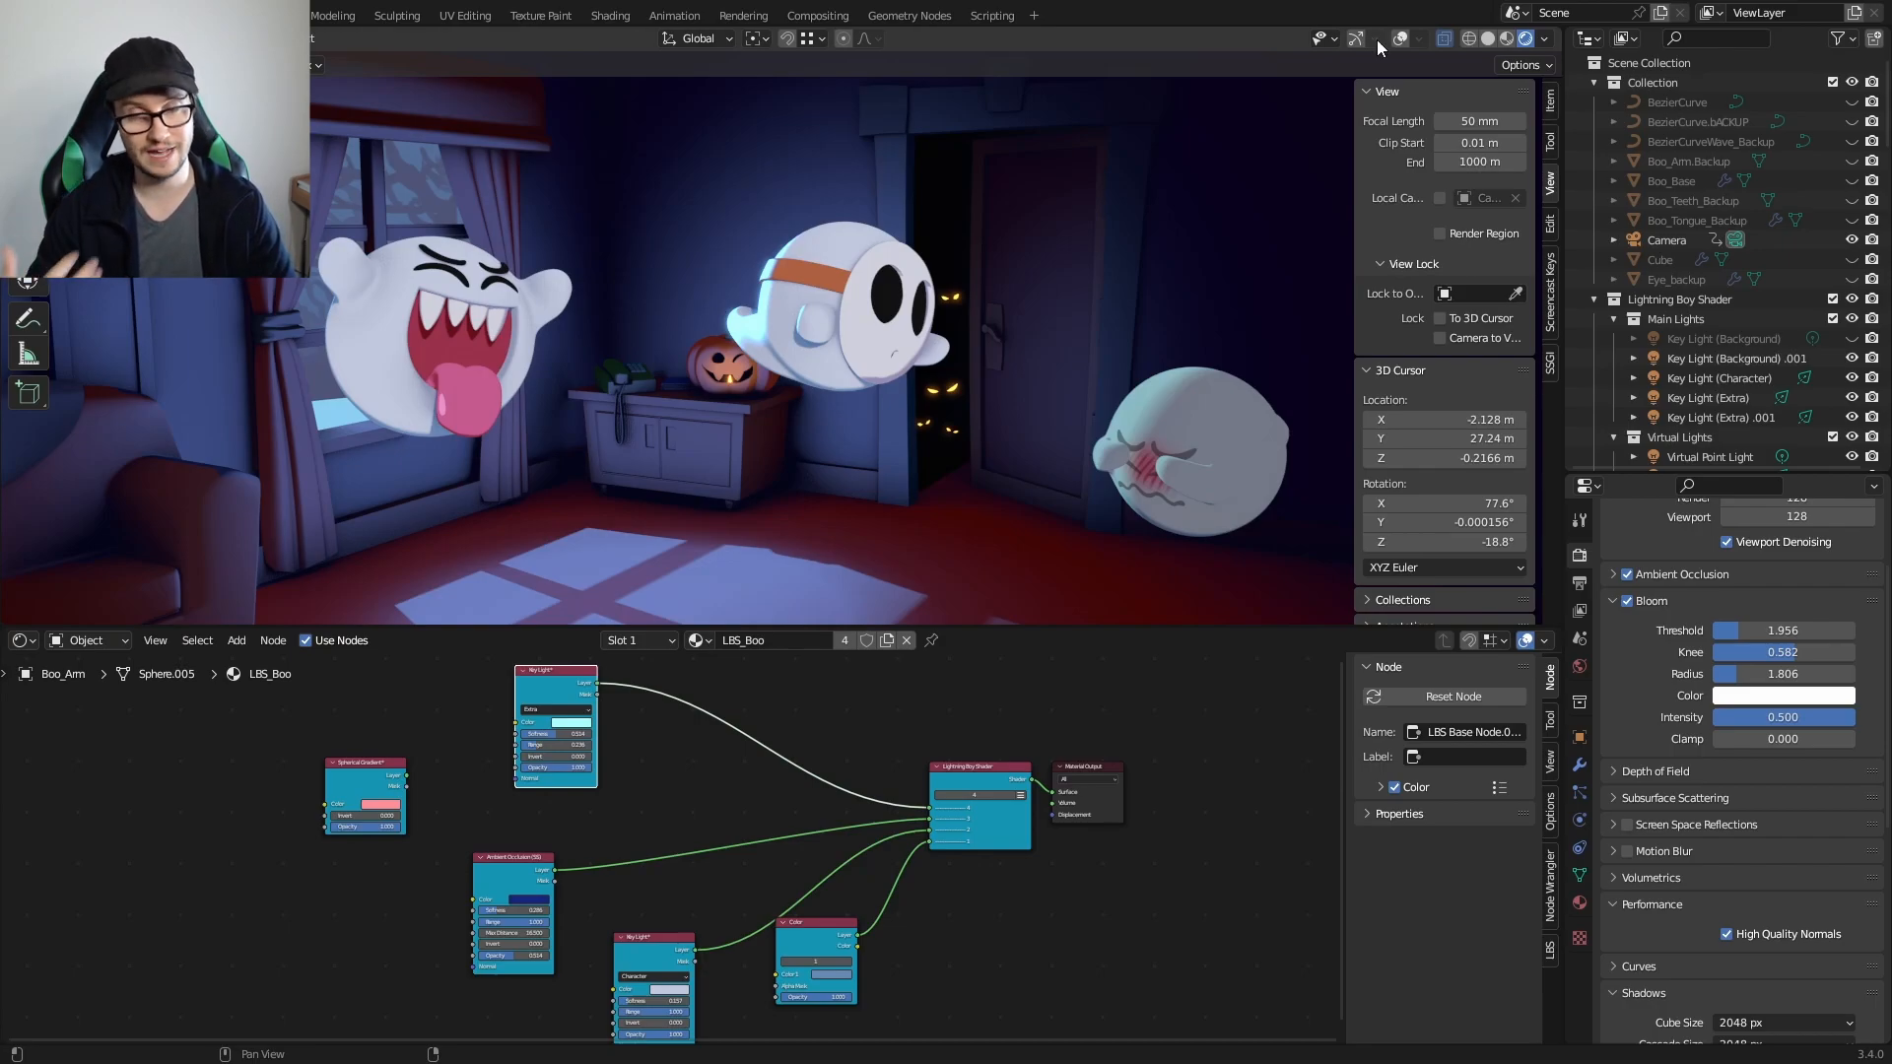
click(1399, 40)
middle_drag(985, 364, 956, 447)
scroll(956, 447, up, 4)
scroll(887, 445, down, 5)
key(shift+alt+z)
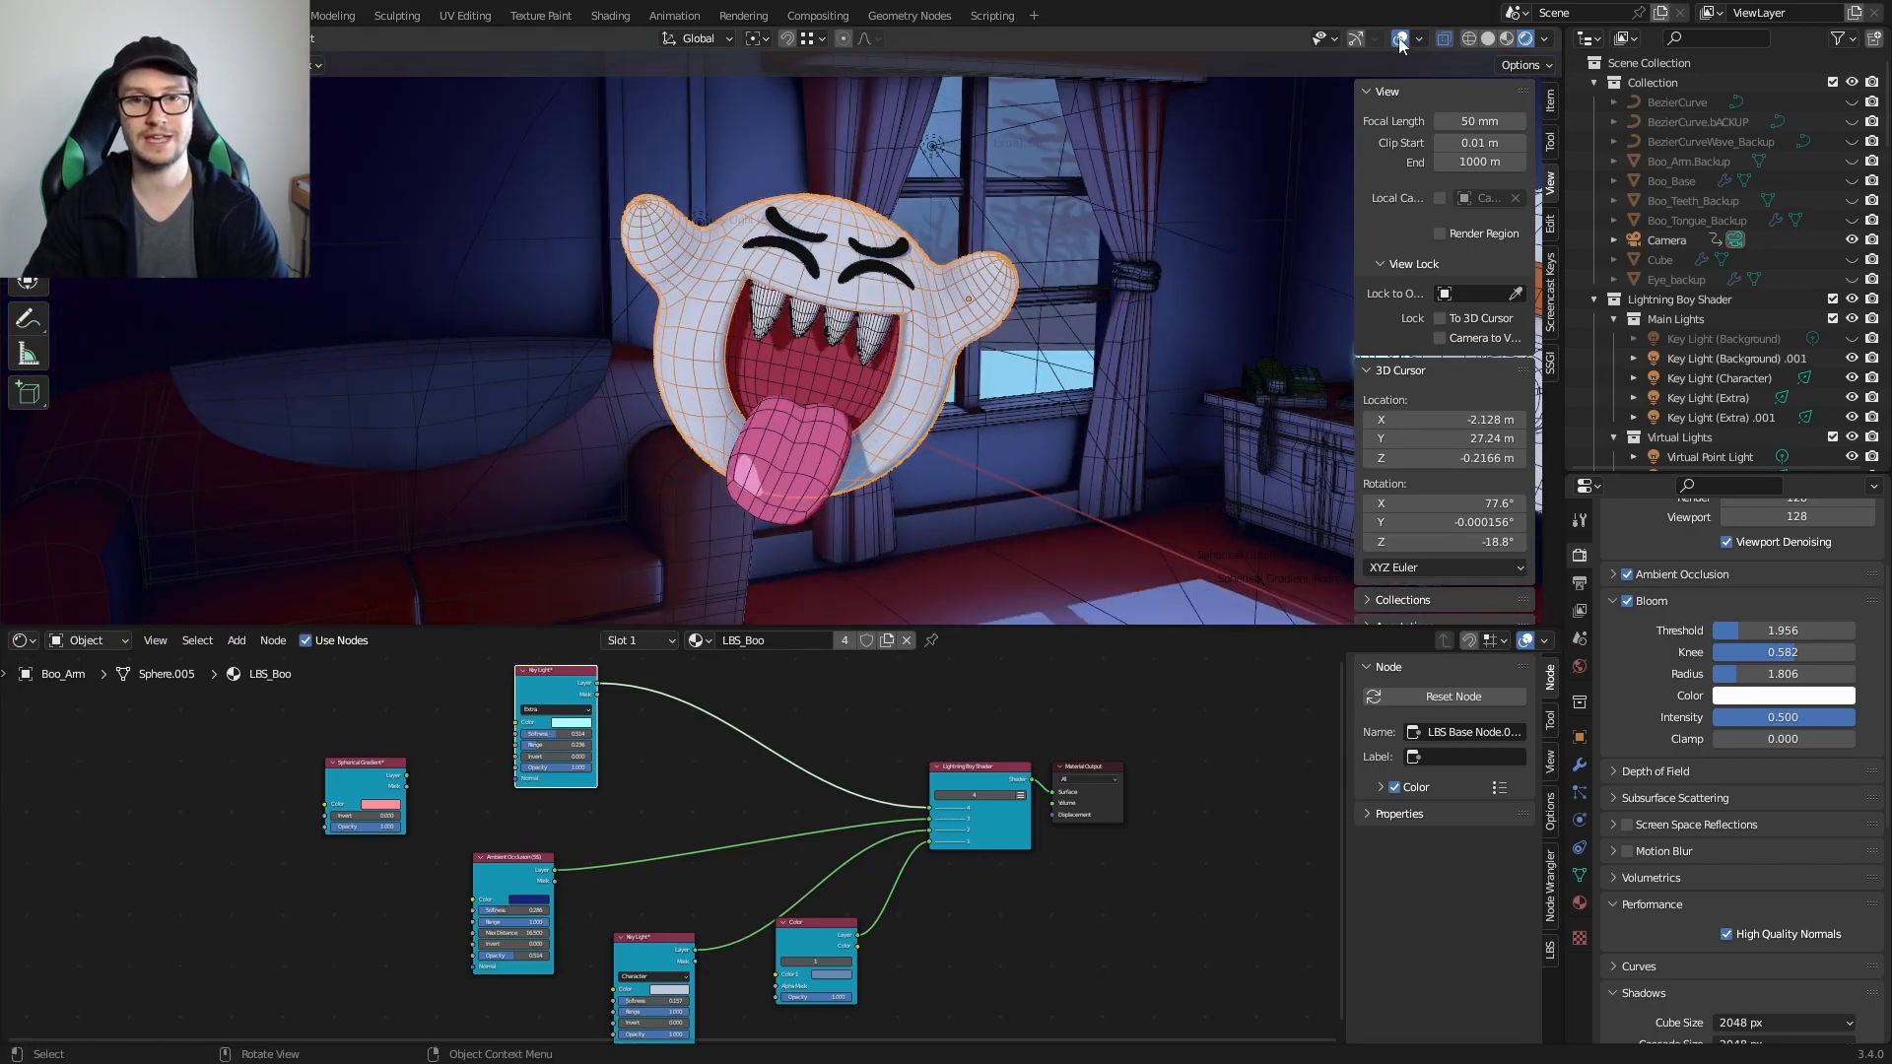
key(KP_0)
Step: Change the Character Key Light color in the ghost body material LBS_Boo to light blue
scroll(723, 836, up, 2)
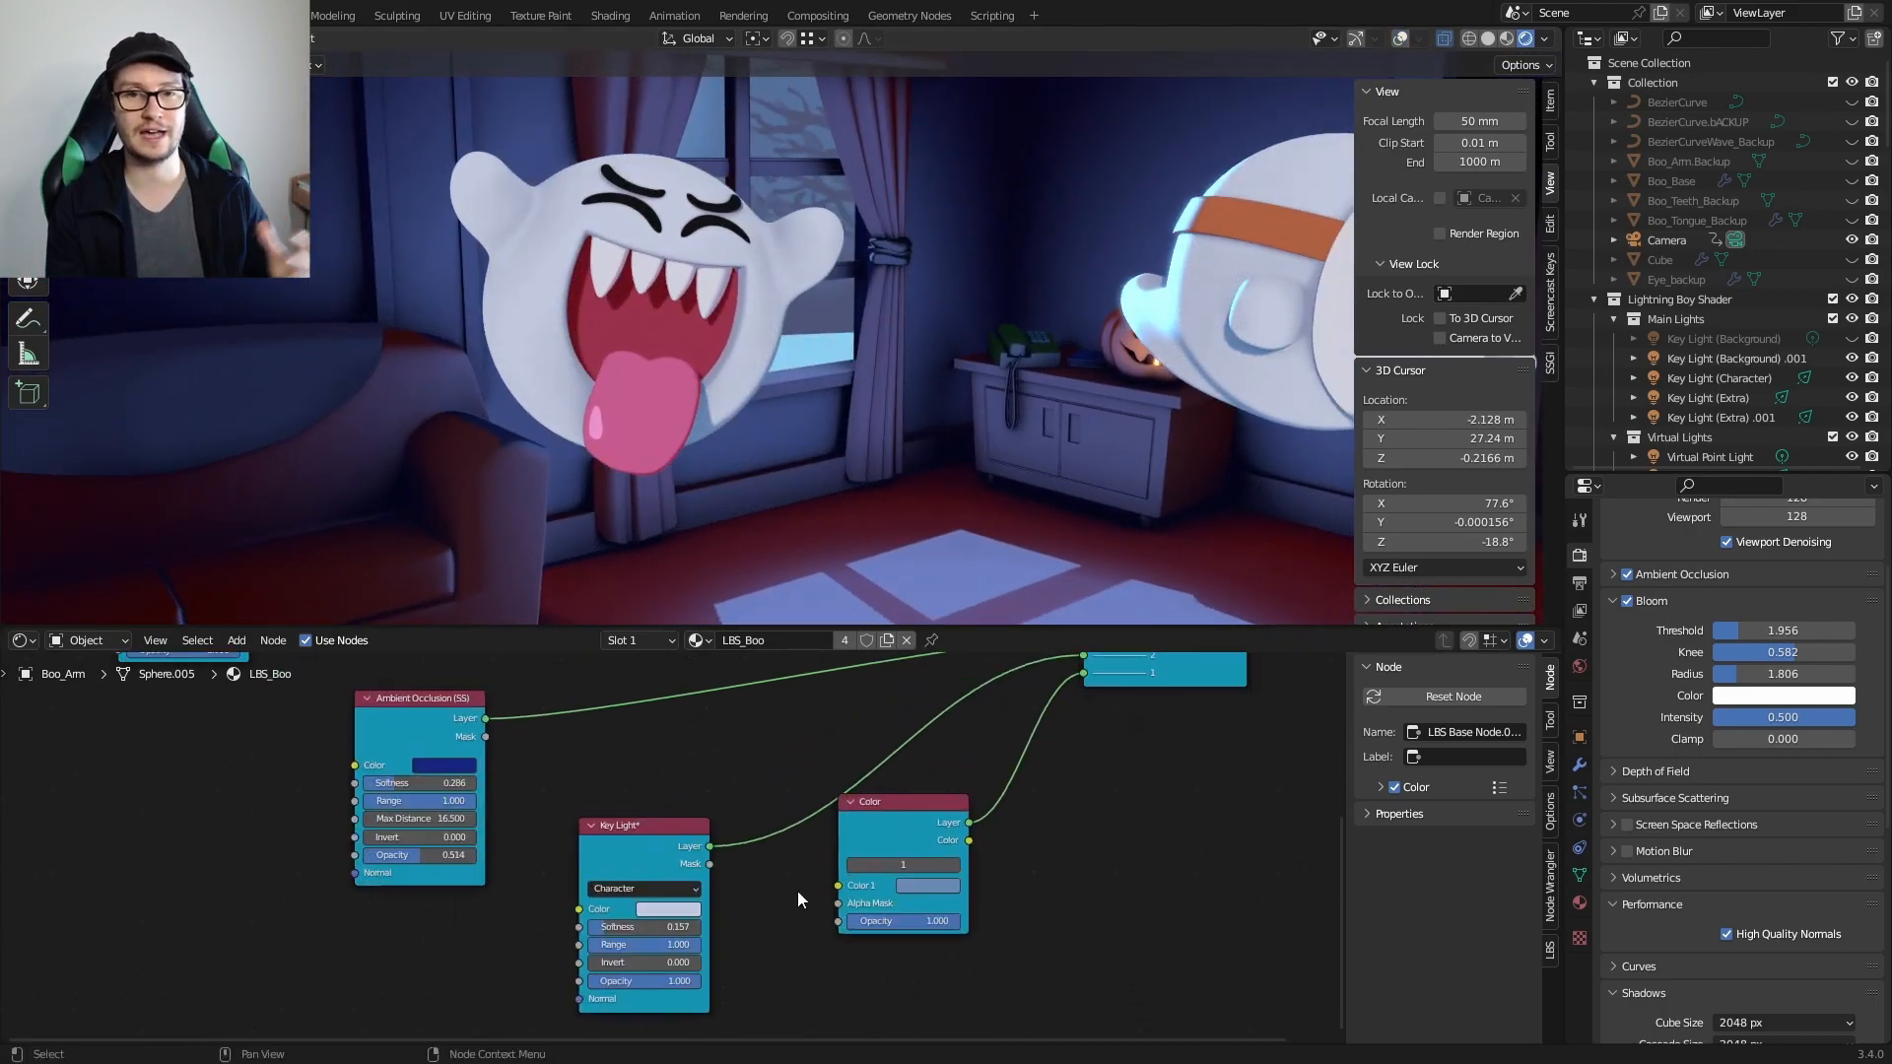
click(674, 908)
drag(718, 731, 718, 716)
Step: Select the ghost's teeth and change the Character Key Light color of LBS_Teeth to a pale blue
middle_drag(601, 440, 694, 287)
click(694, 287)
click(819, 700)
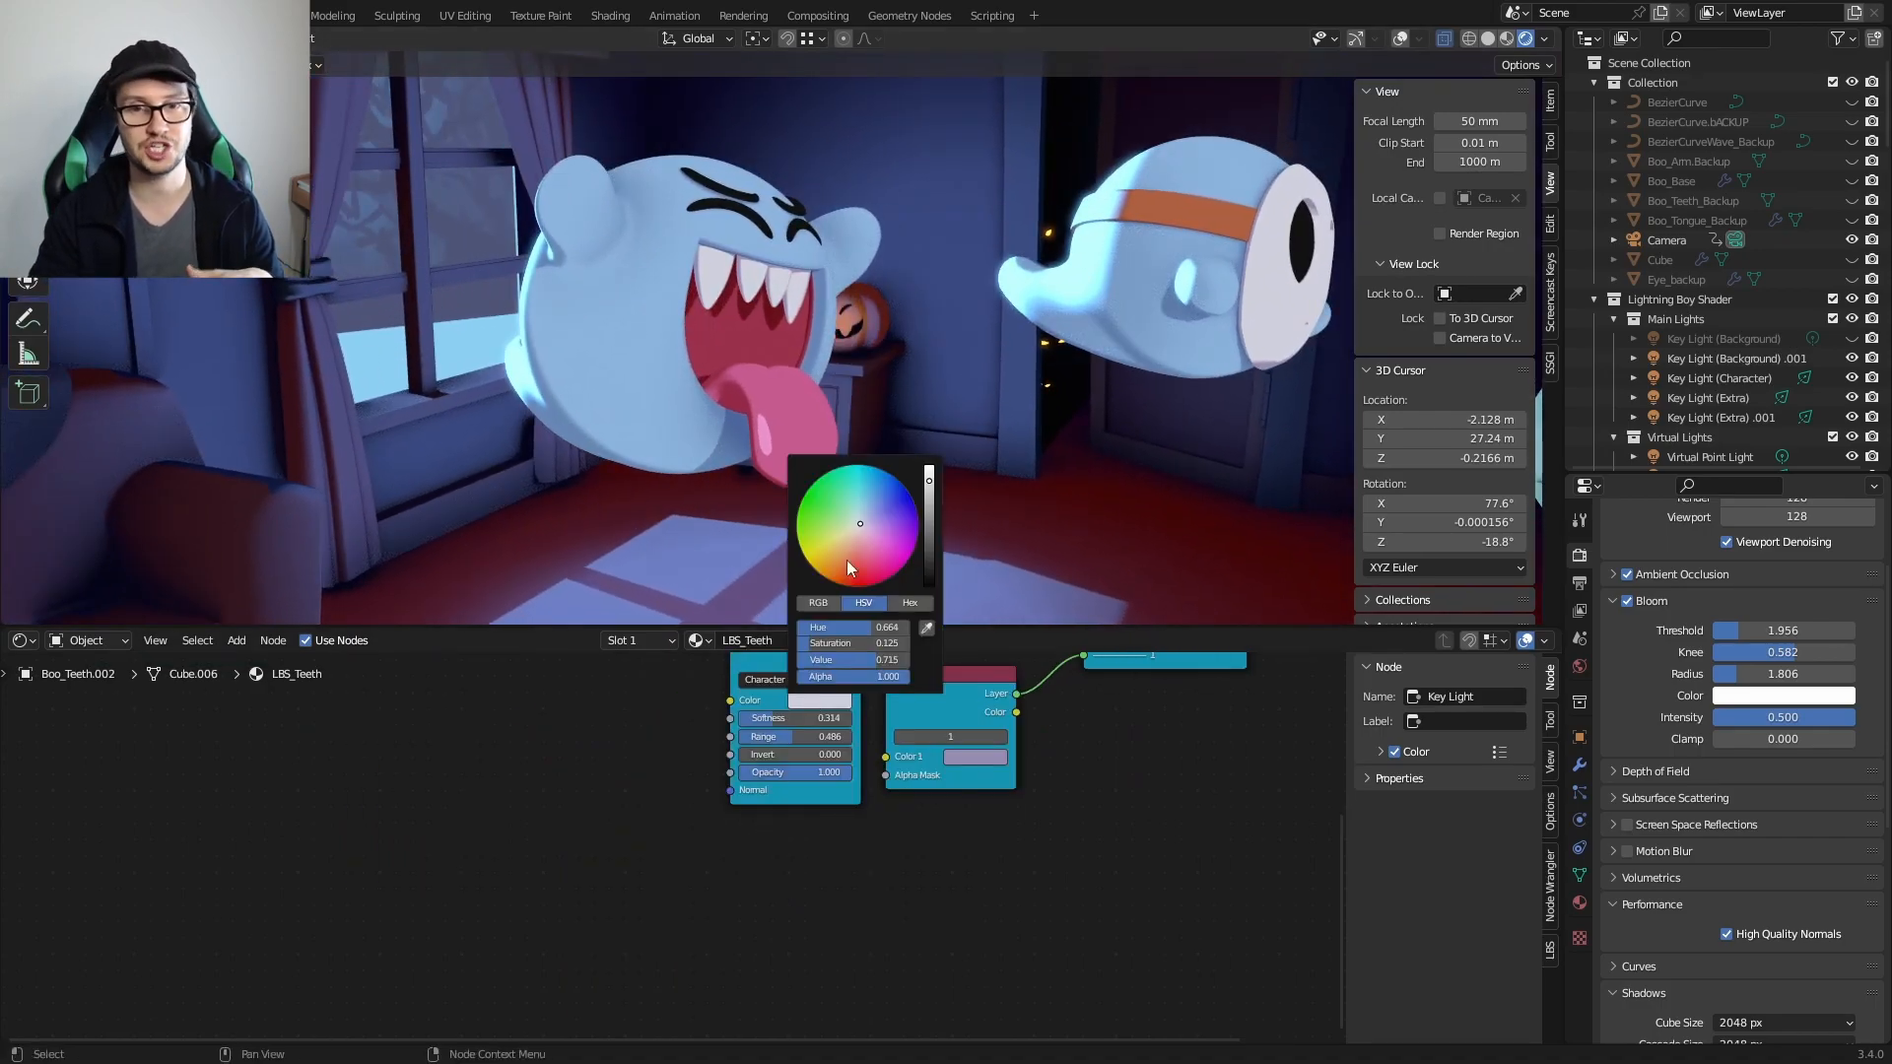
middle_drag(904, 394, 739, 560)
scroll(740, 552, up, 2)
Step: Give the tongue's Key Light a pinkish violet color, softness 0.107, range 0.393 and opacity 0.536, and open its base color for editing
click(738, 518)
middle_drag(705, 744, 708, 886)
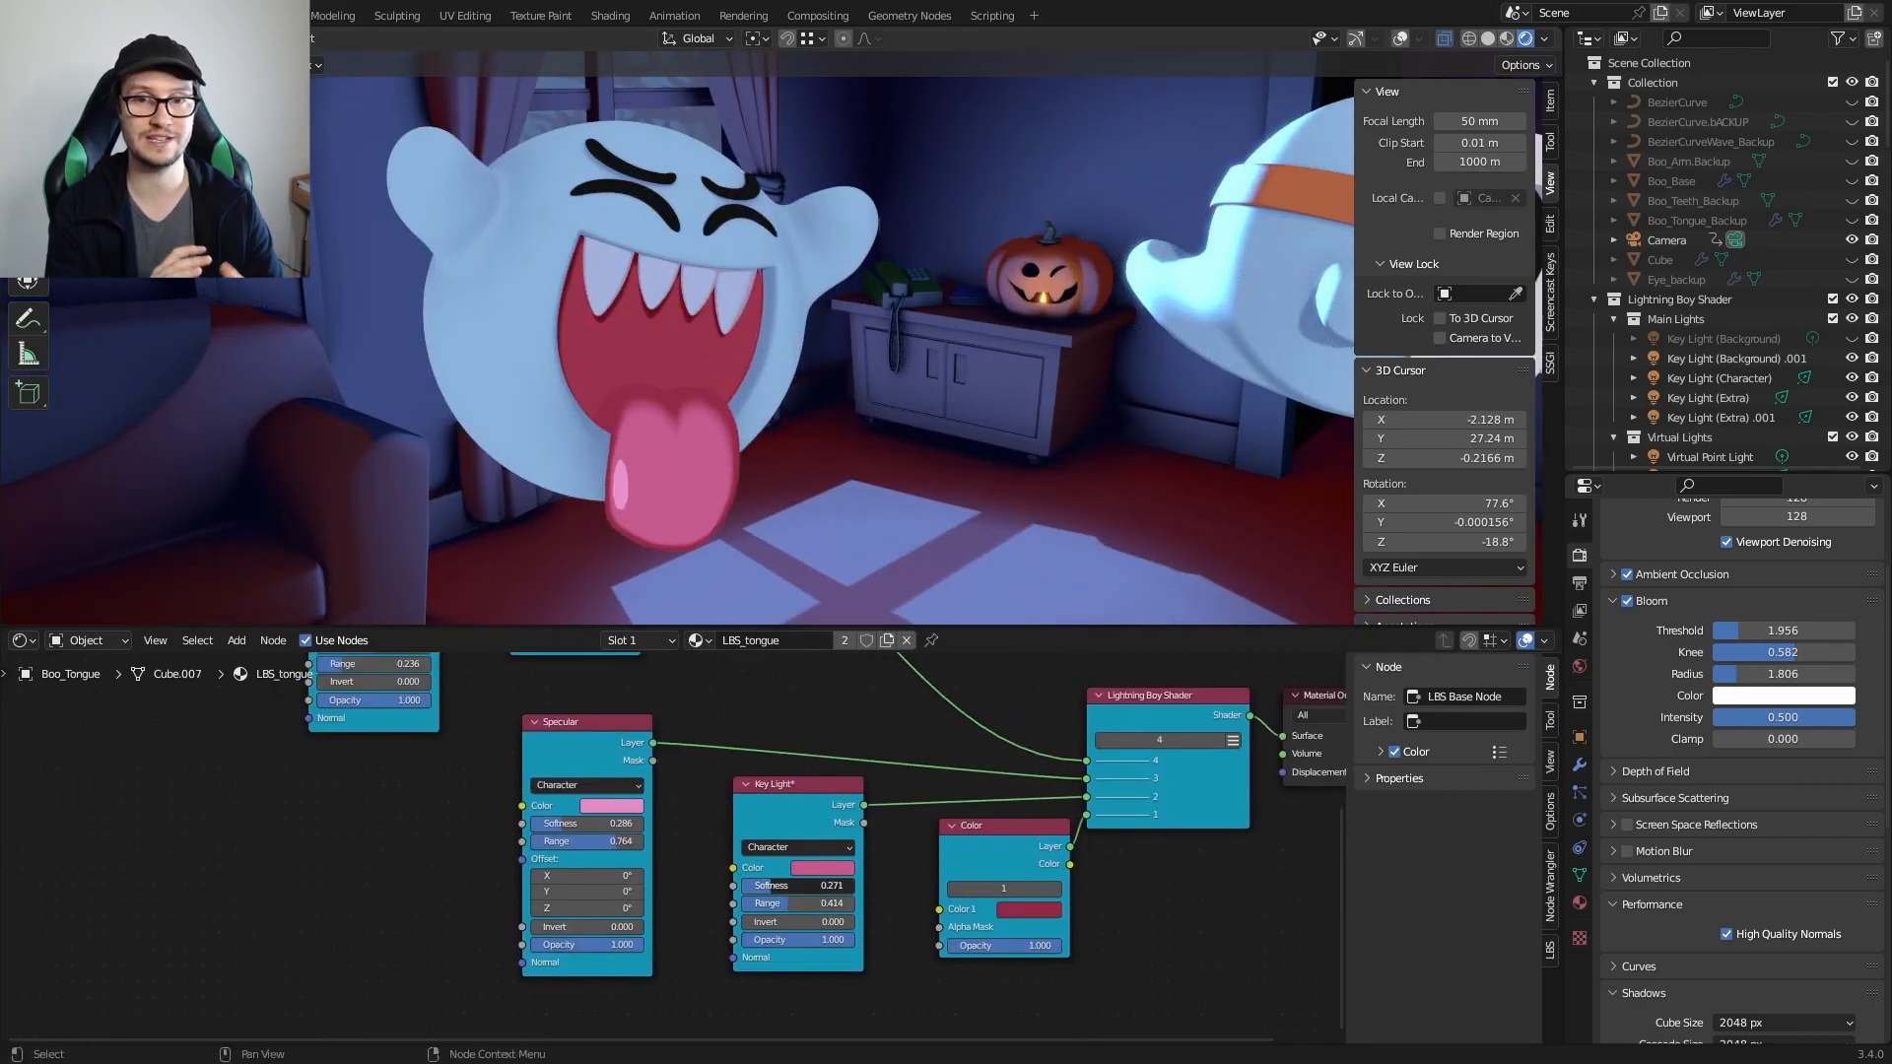
drag(778, 903, 786, 904)
middle_drag(798, 461, 892, 473)
middle_drag(1045, 392, 954, 387)
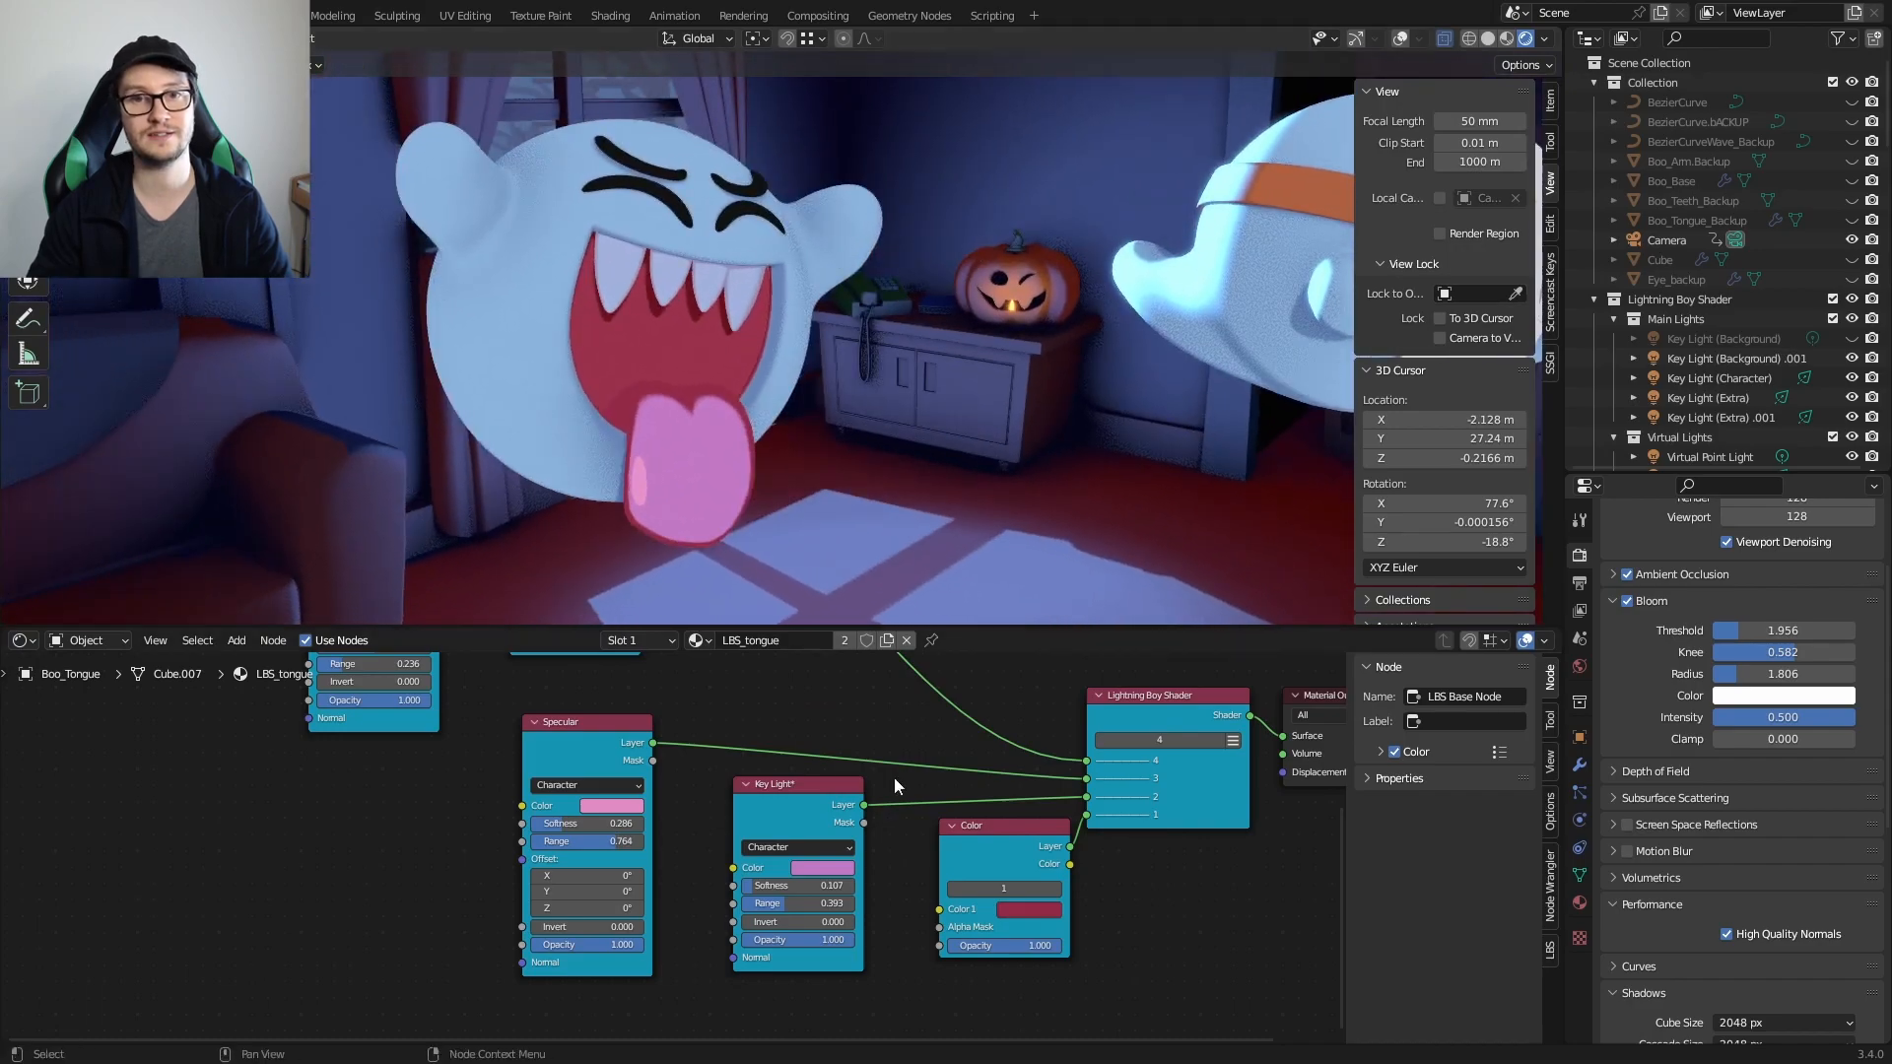
click(1050, 912)
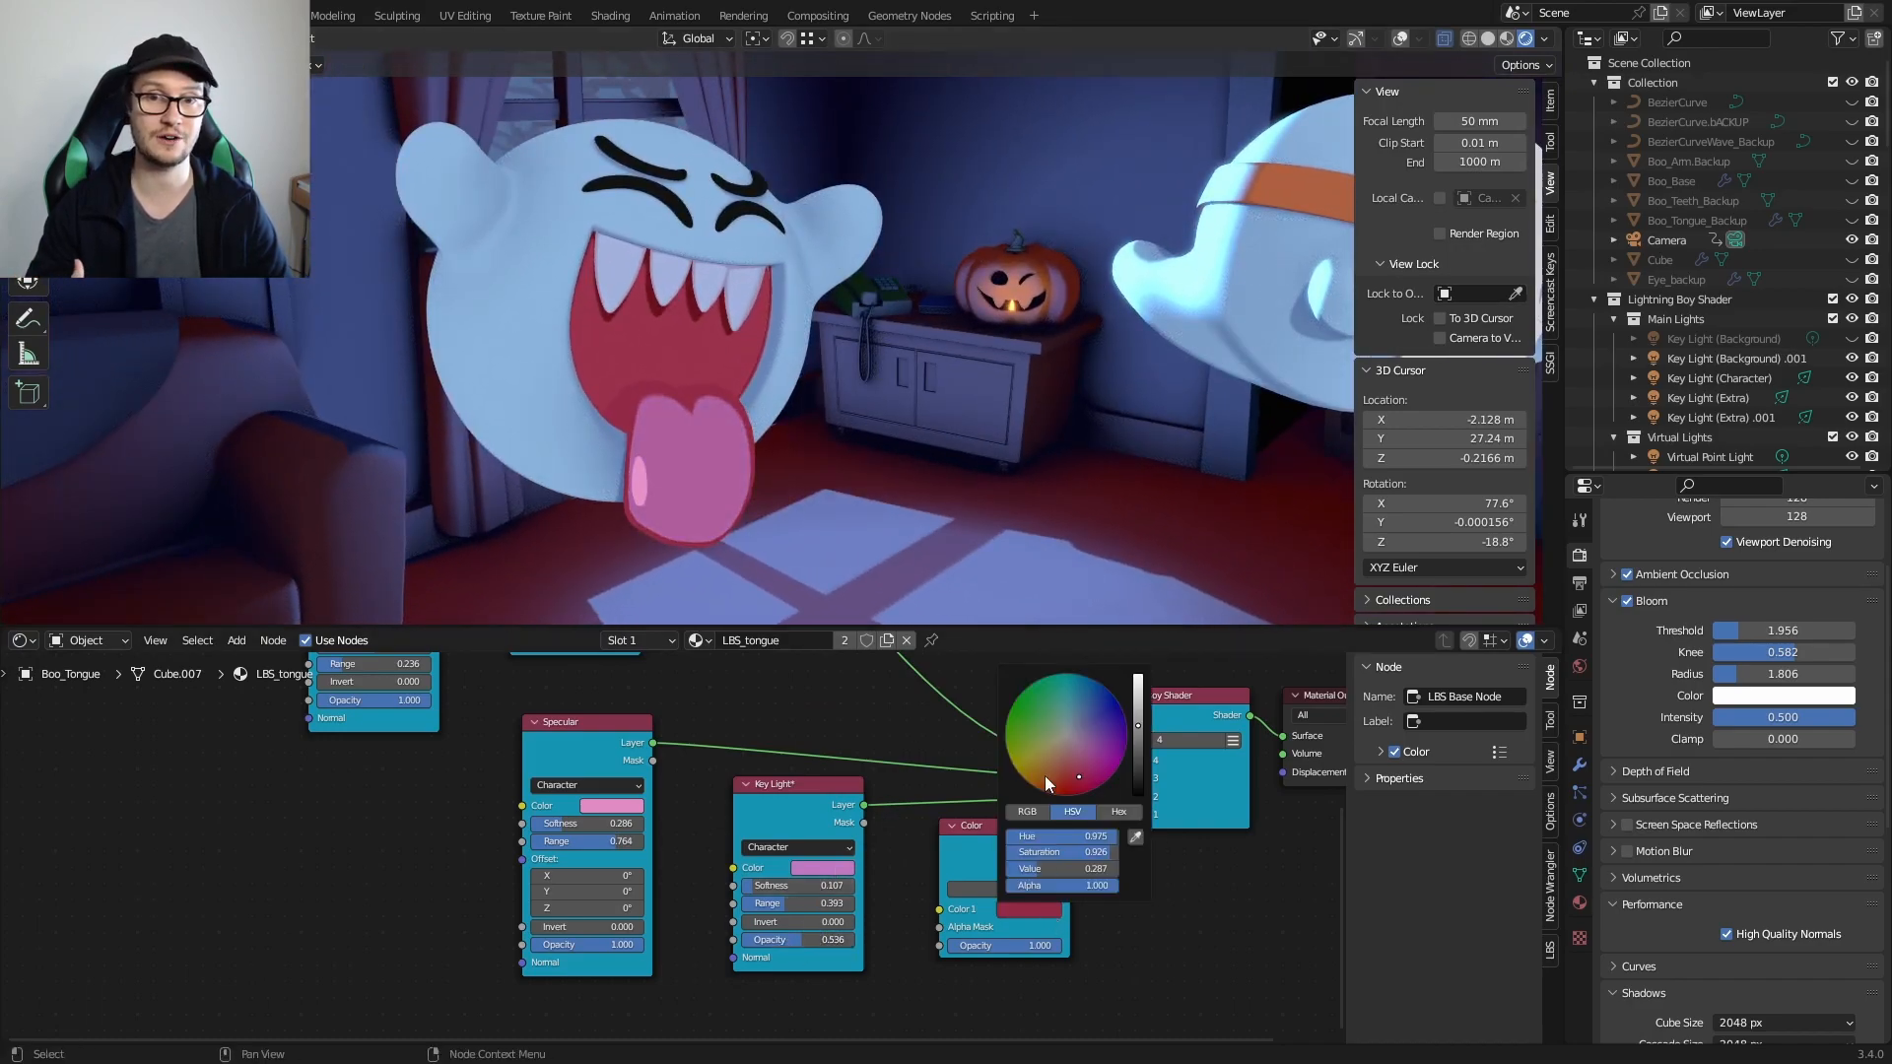
Step: Recolor the inside of the ghost's mouth with a darker magenta base color and a magenta Key Light
click(658, 352)
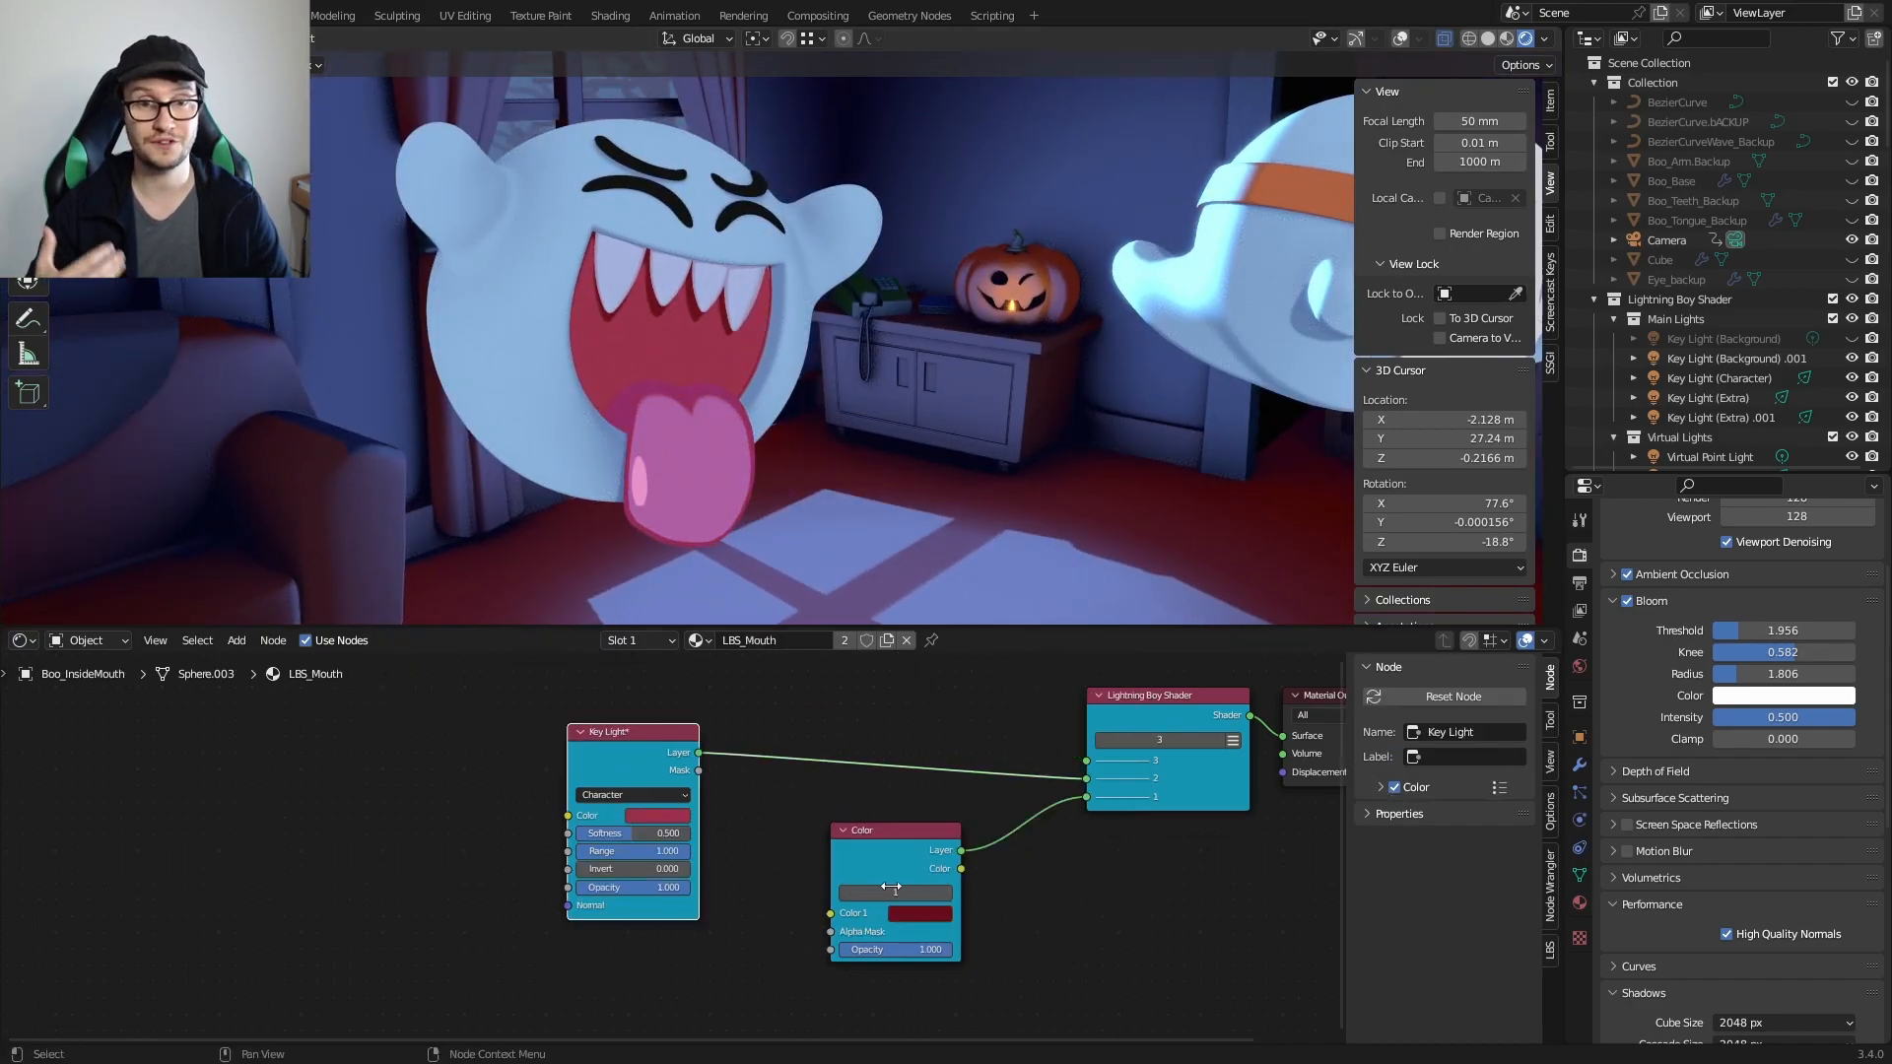
click(913, 915)
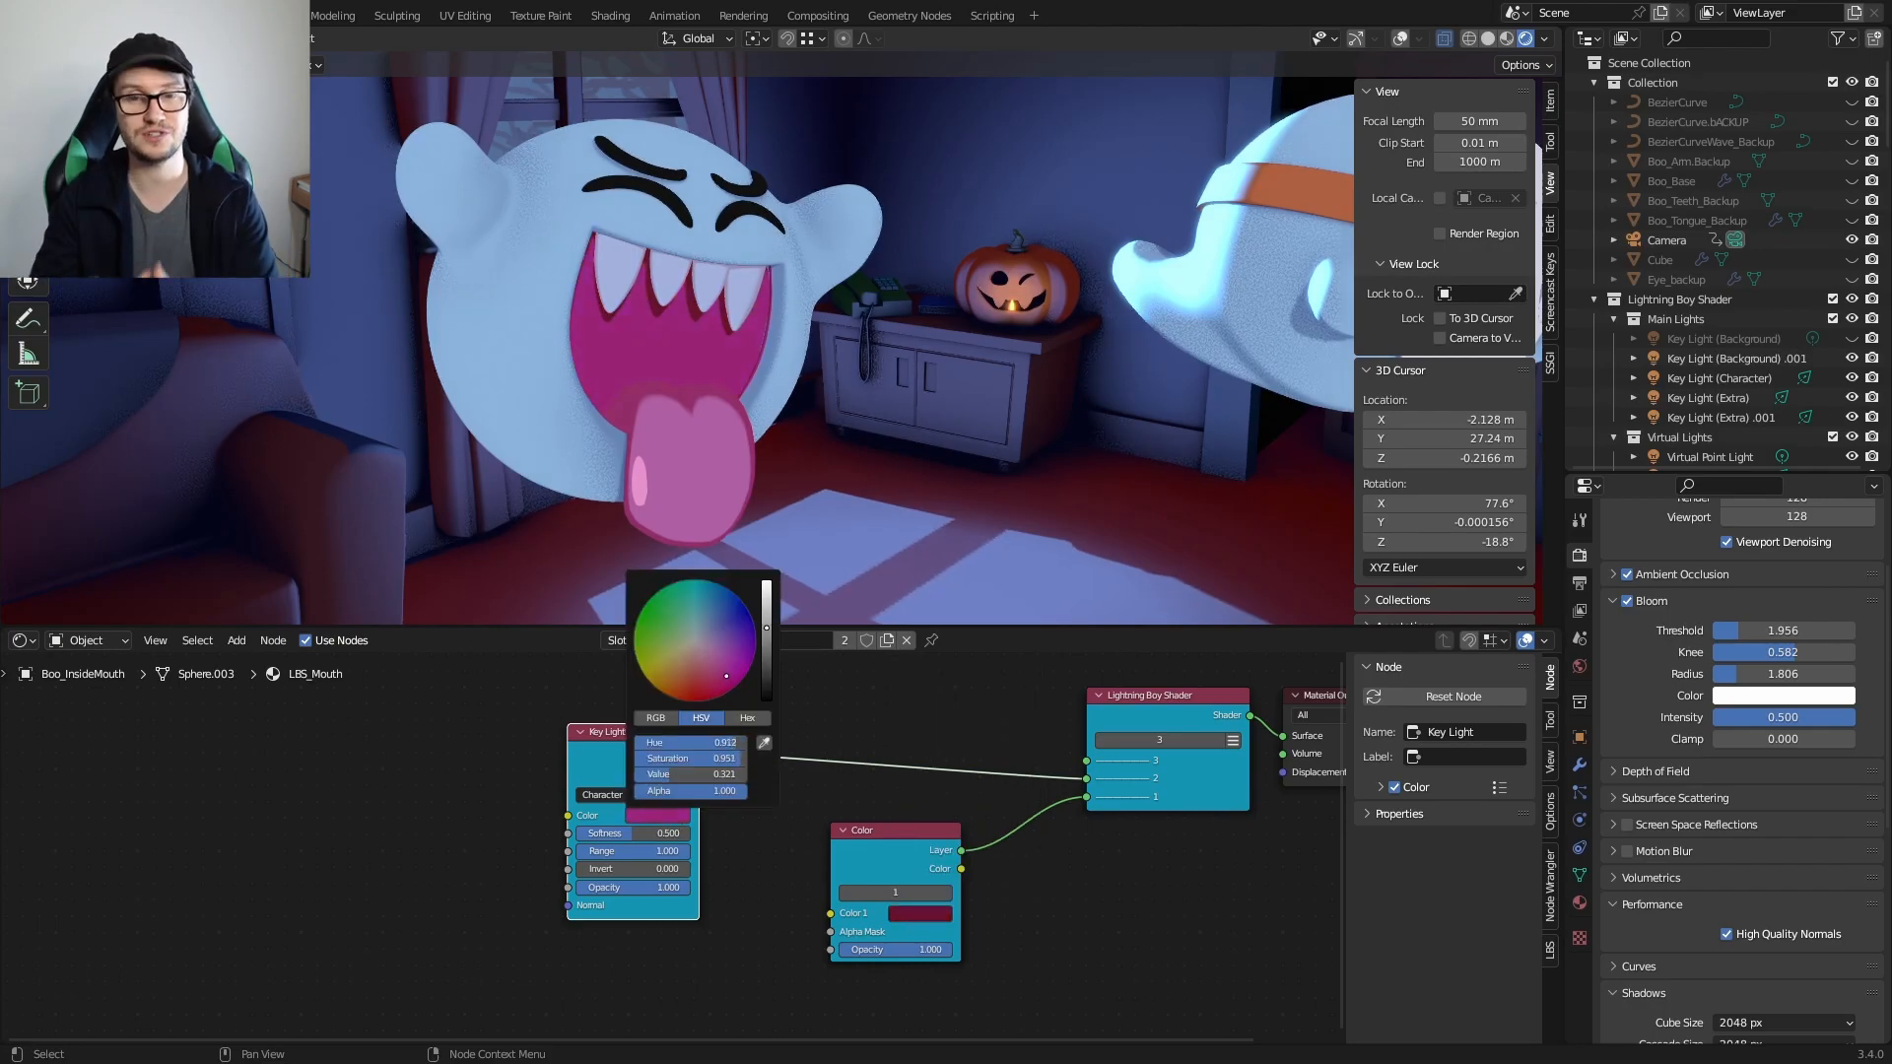
middle_drag(838, 424, 1107, 391)
scroll(932, 411, down, 3)
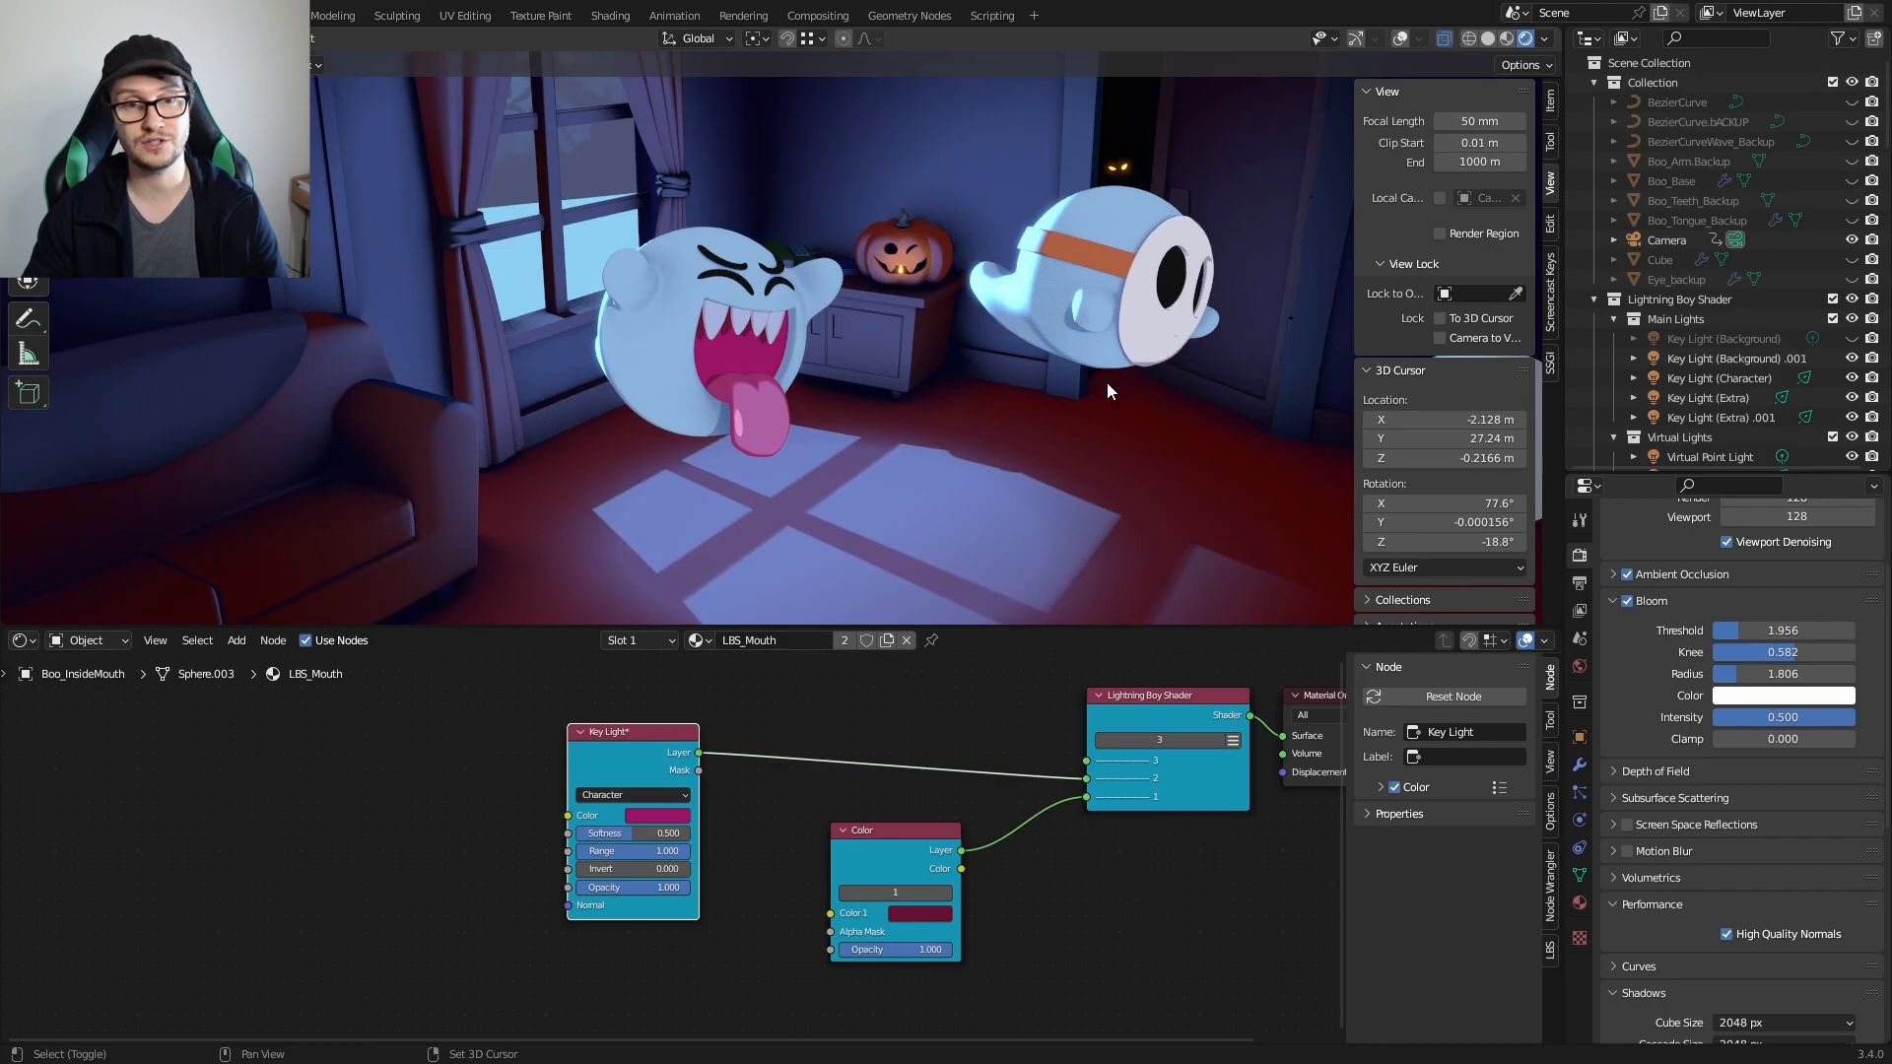
Step: Select the masked ghost and change its Extra Key Light color in LBS_Boo to a peach orange
shift+middle_drag(1107, 382, 791, 435)
scroll(790, 434, up, 3)
scroll(804, 418, down, 3)
click(808, 406)
middle_drag(678, 680, 781, 873)
click(617, 819)
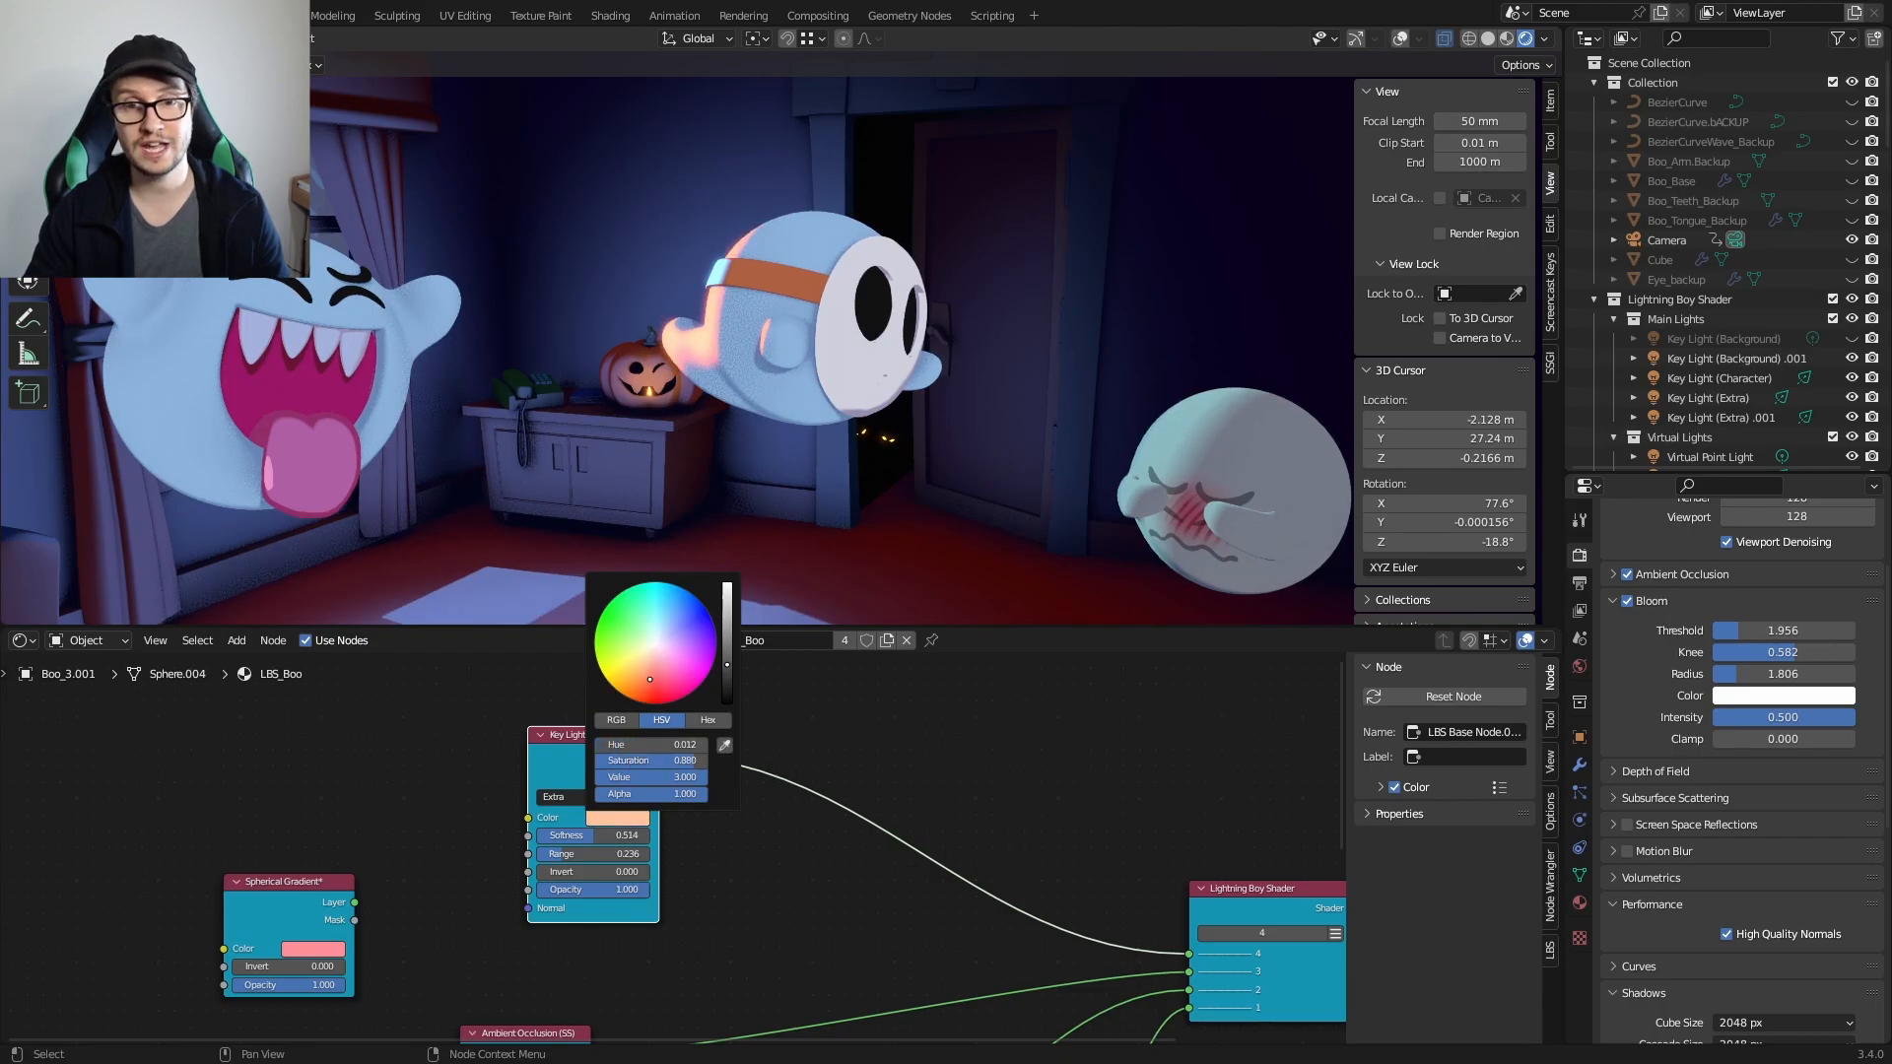
Step: Set the ghosts' Extra Key Light softness to 0.343 and its range to 1.000
middle_drag(895, 481, 813, 416)
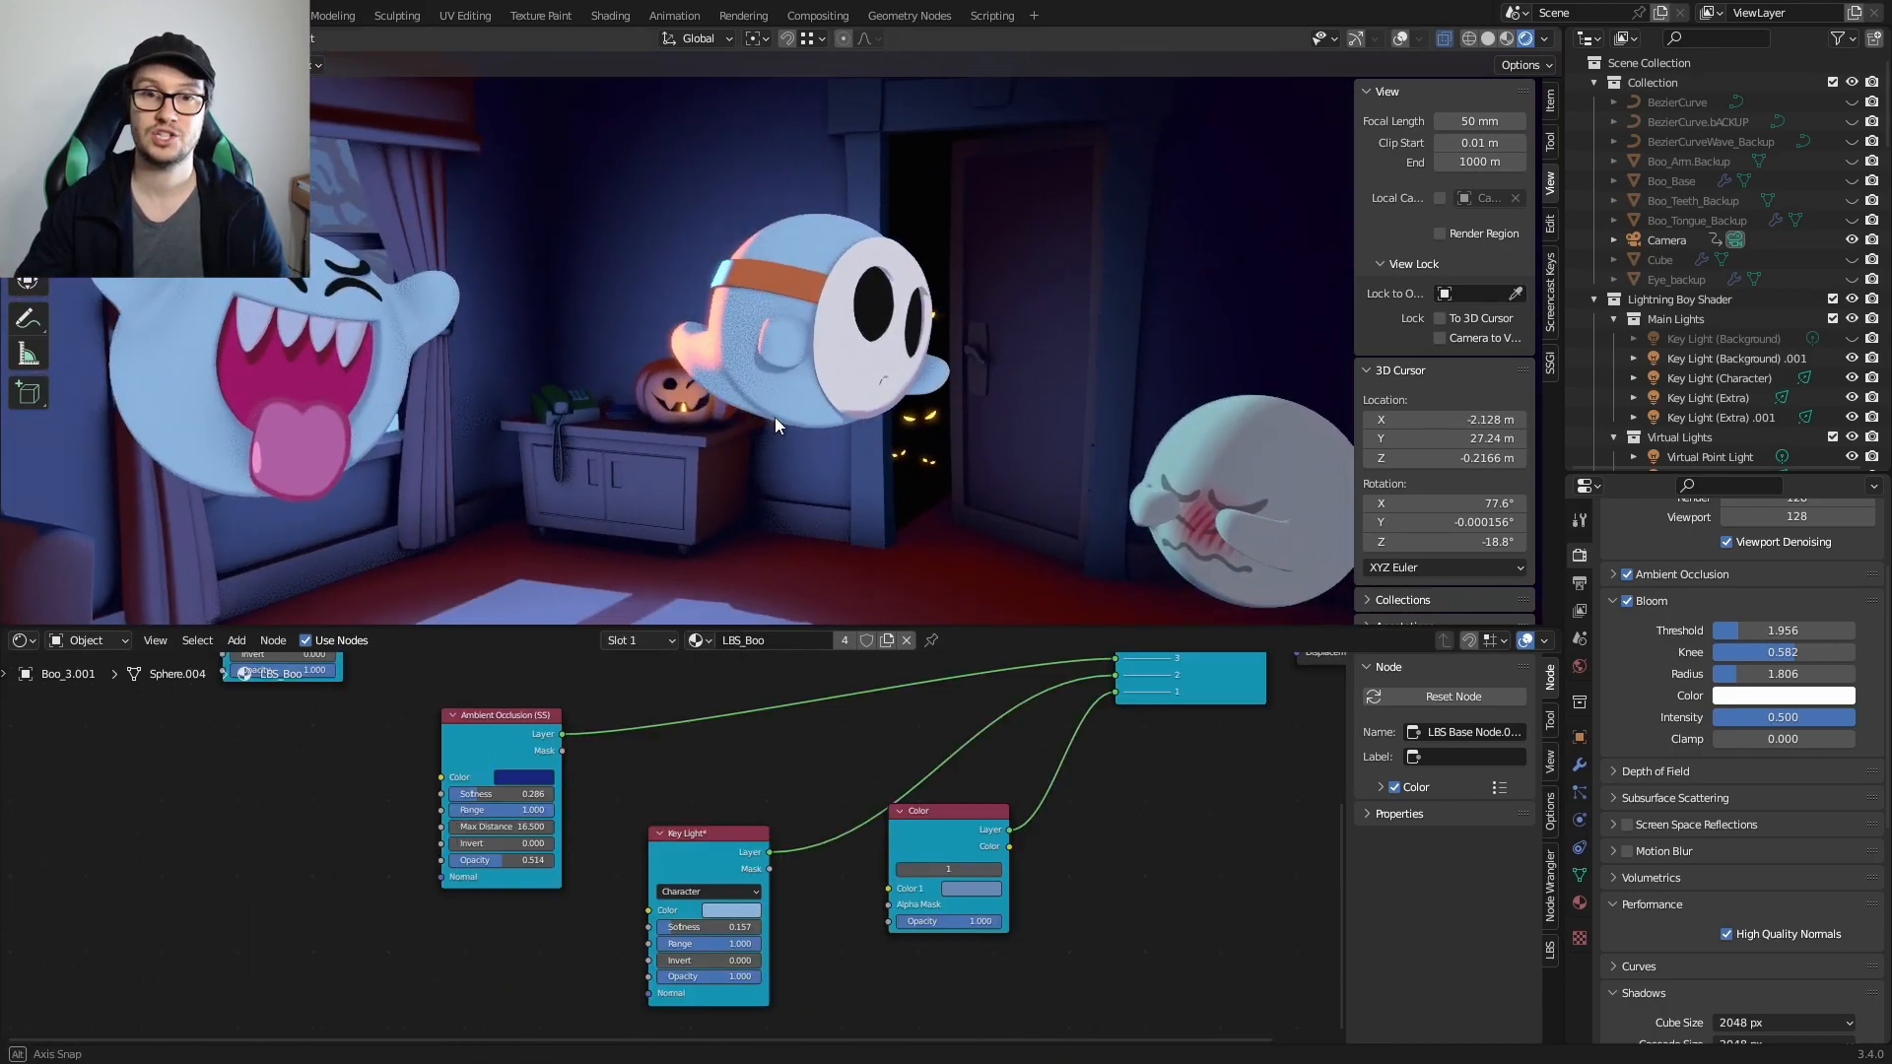
middle_drag(774, 417, 777, 433)
scroll(759, 927, up, 2)
scroll(682, 808, down, 3)
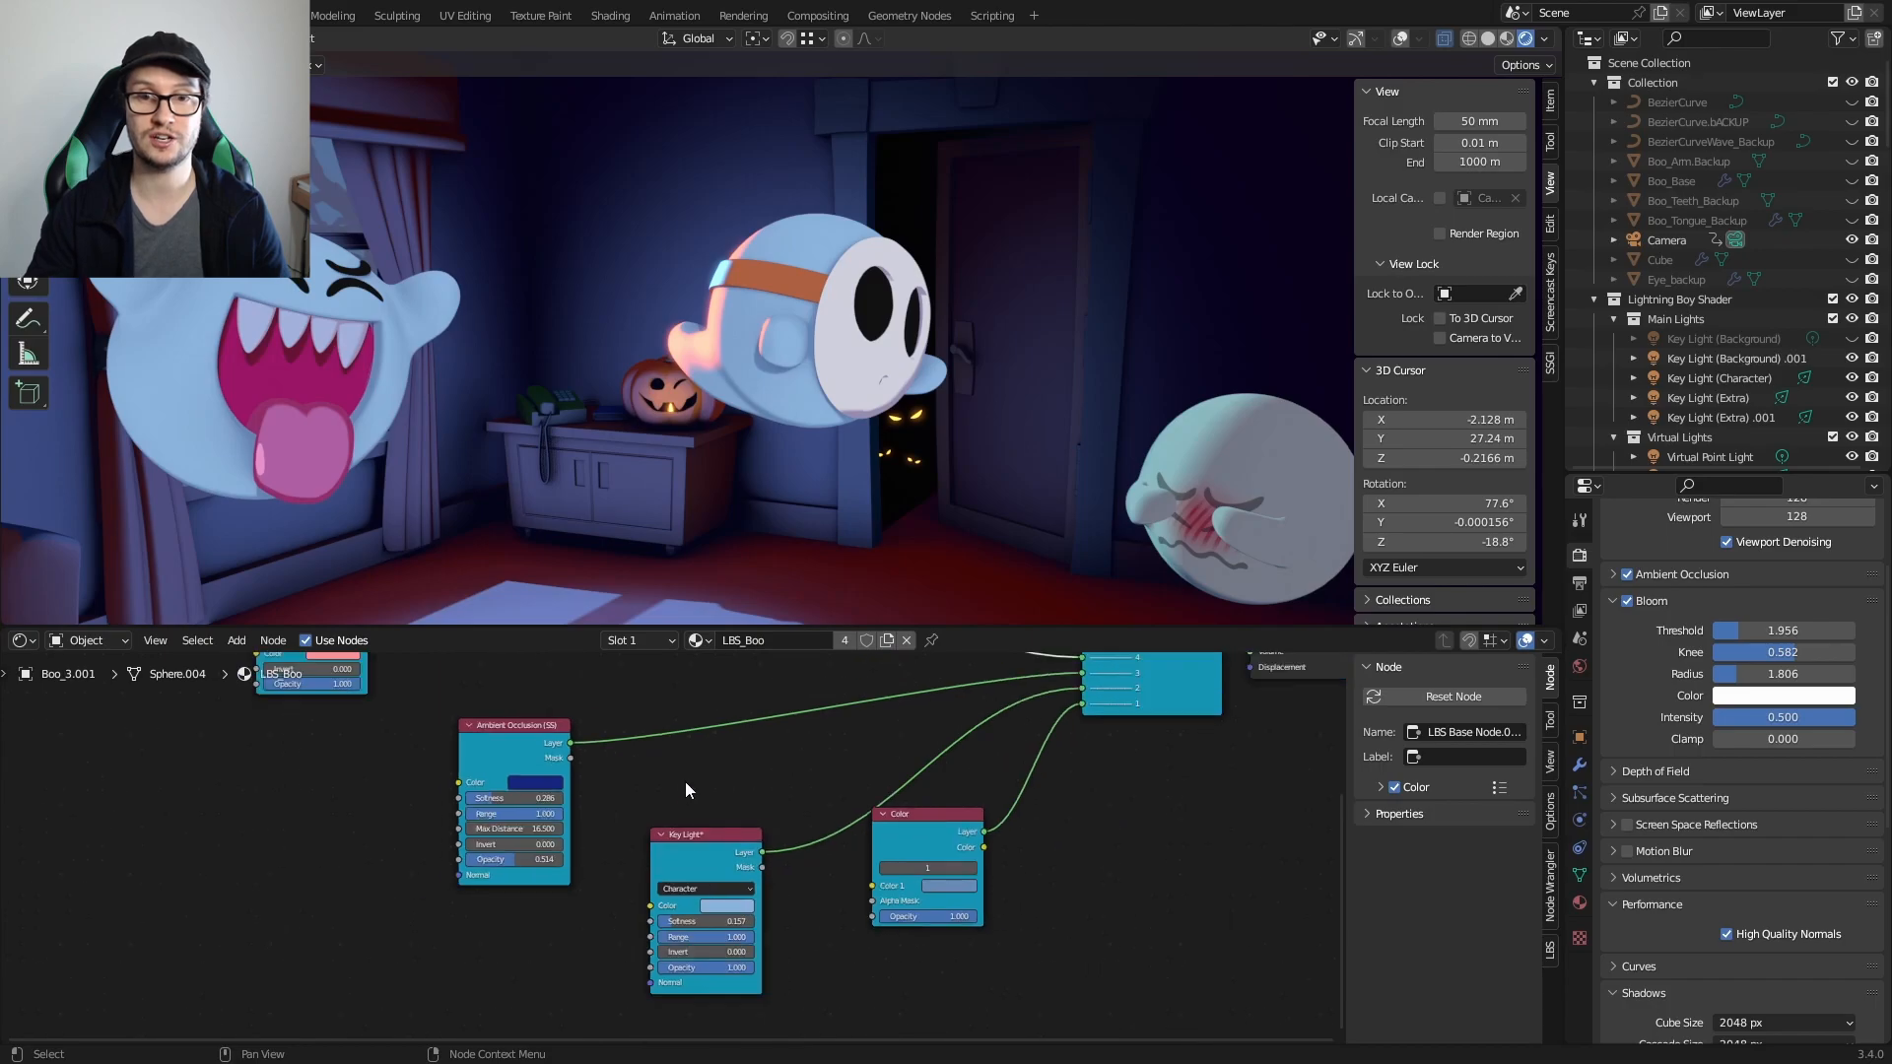
middle_drag(681, 784, 660, 993)
scroll(594, 739, up, 2)
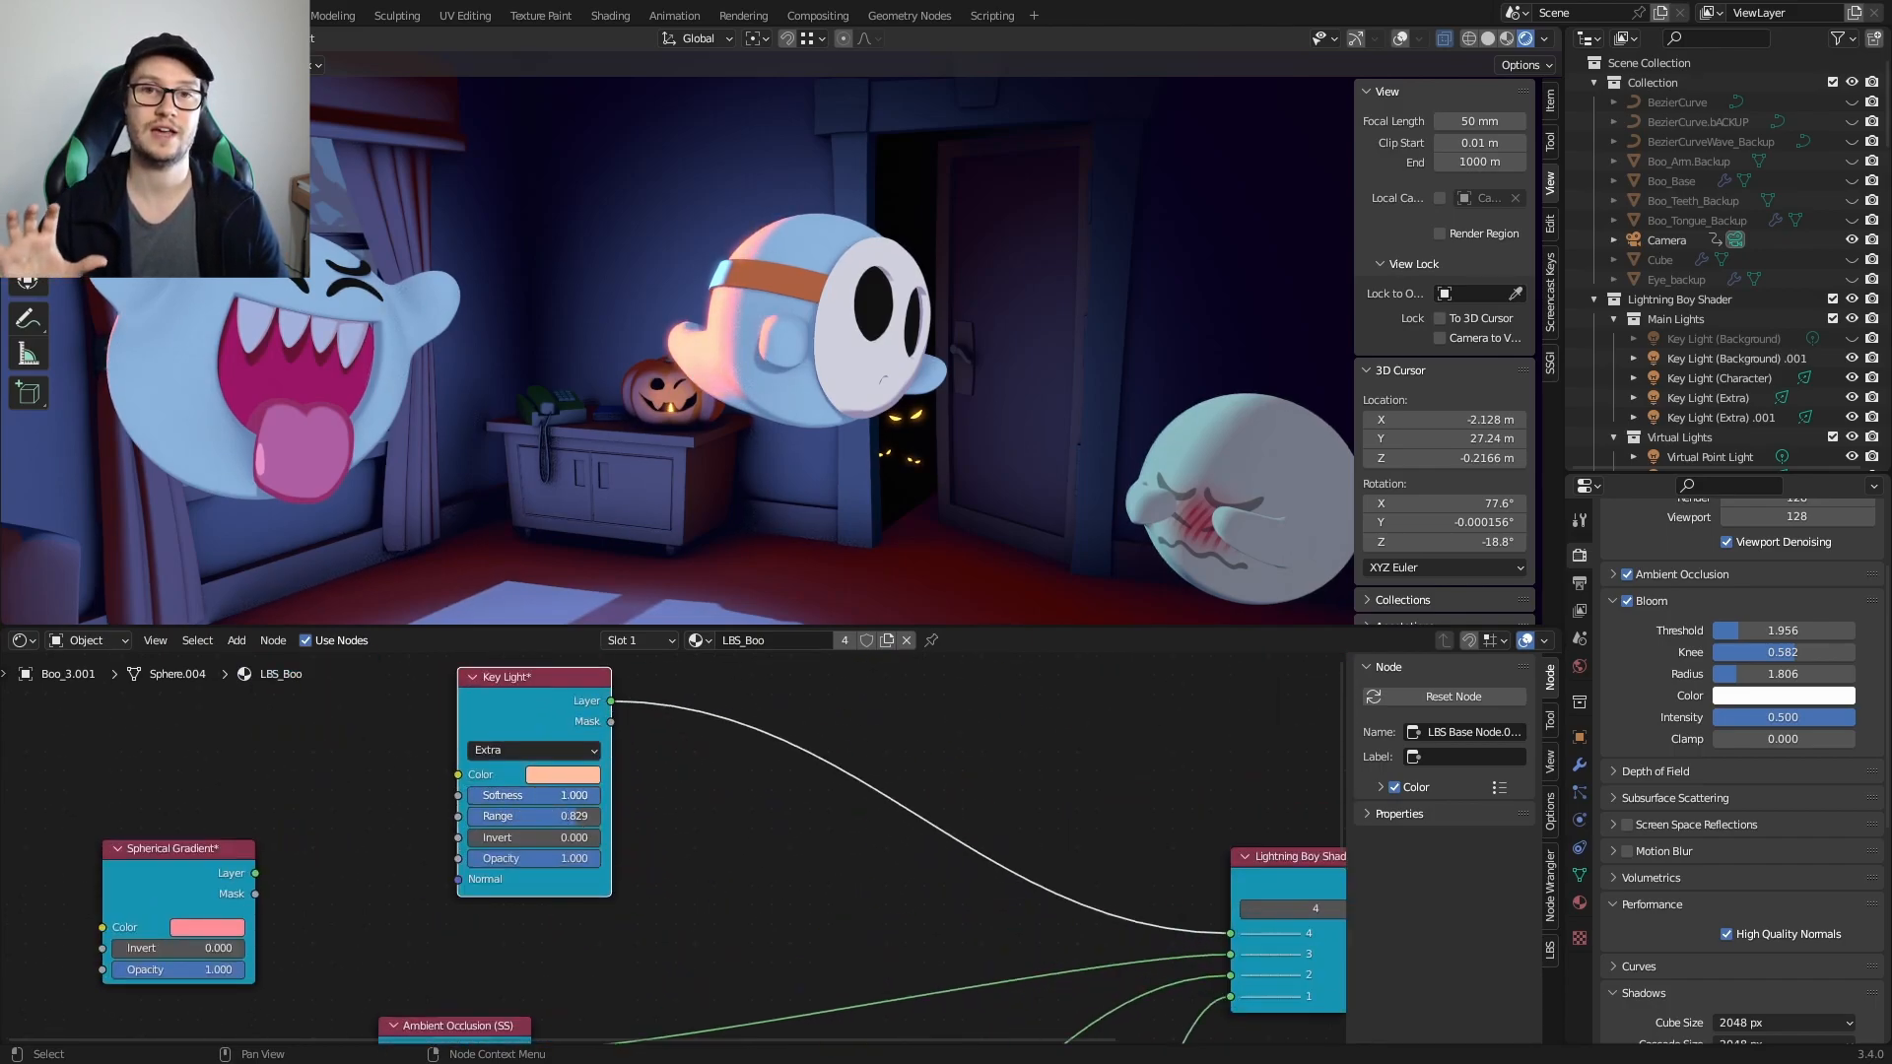
drag(583, 816, 599, 816)
middle_drag(837, 443, 749, 424)
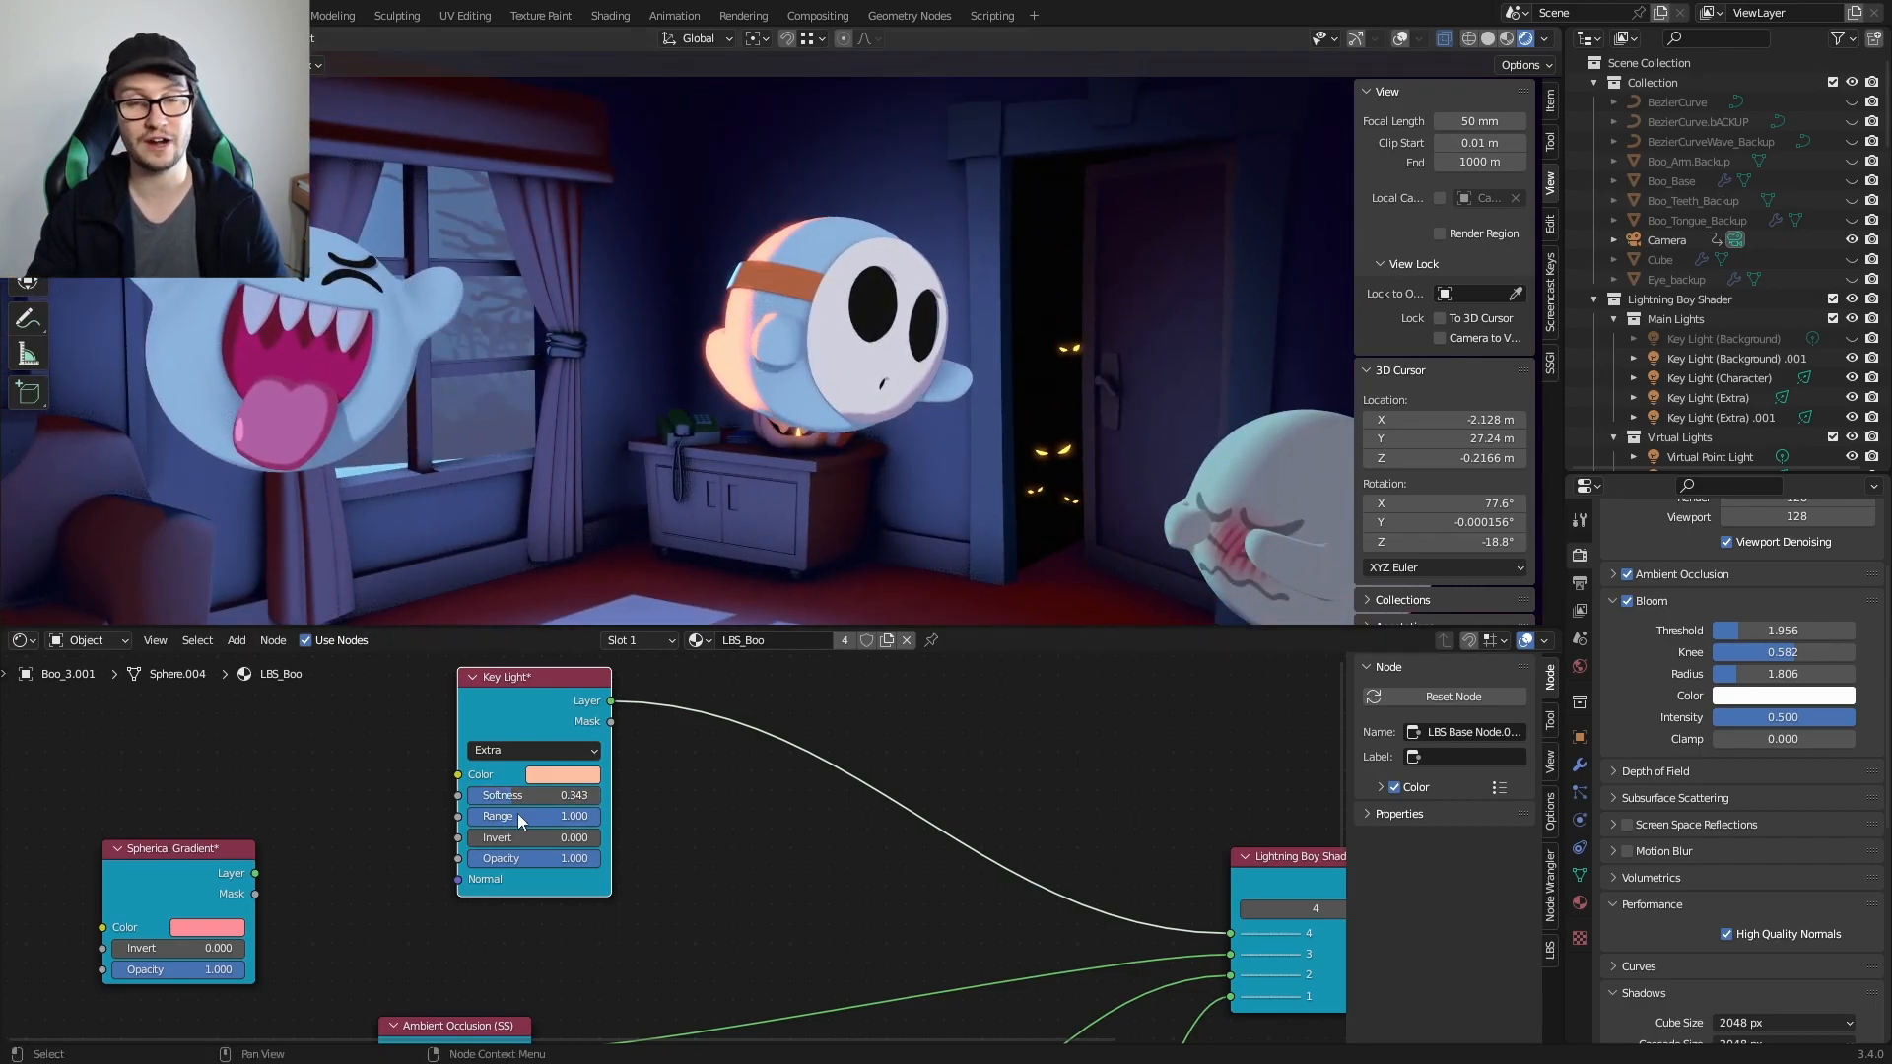
Step: Select the shy ghost and raise the Shader Opacity of LBS_Boo.shy to 1.000
middle_drag(818, 502, 796, 428)
scroll(875, 469, down, 3)
scroll(796, 428, up, 4)
click(796, 428)
middle_drag(769, 493, 960, 592)
drag(1138, 776, 1254, 777)
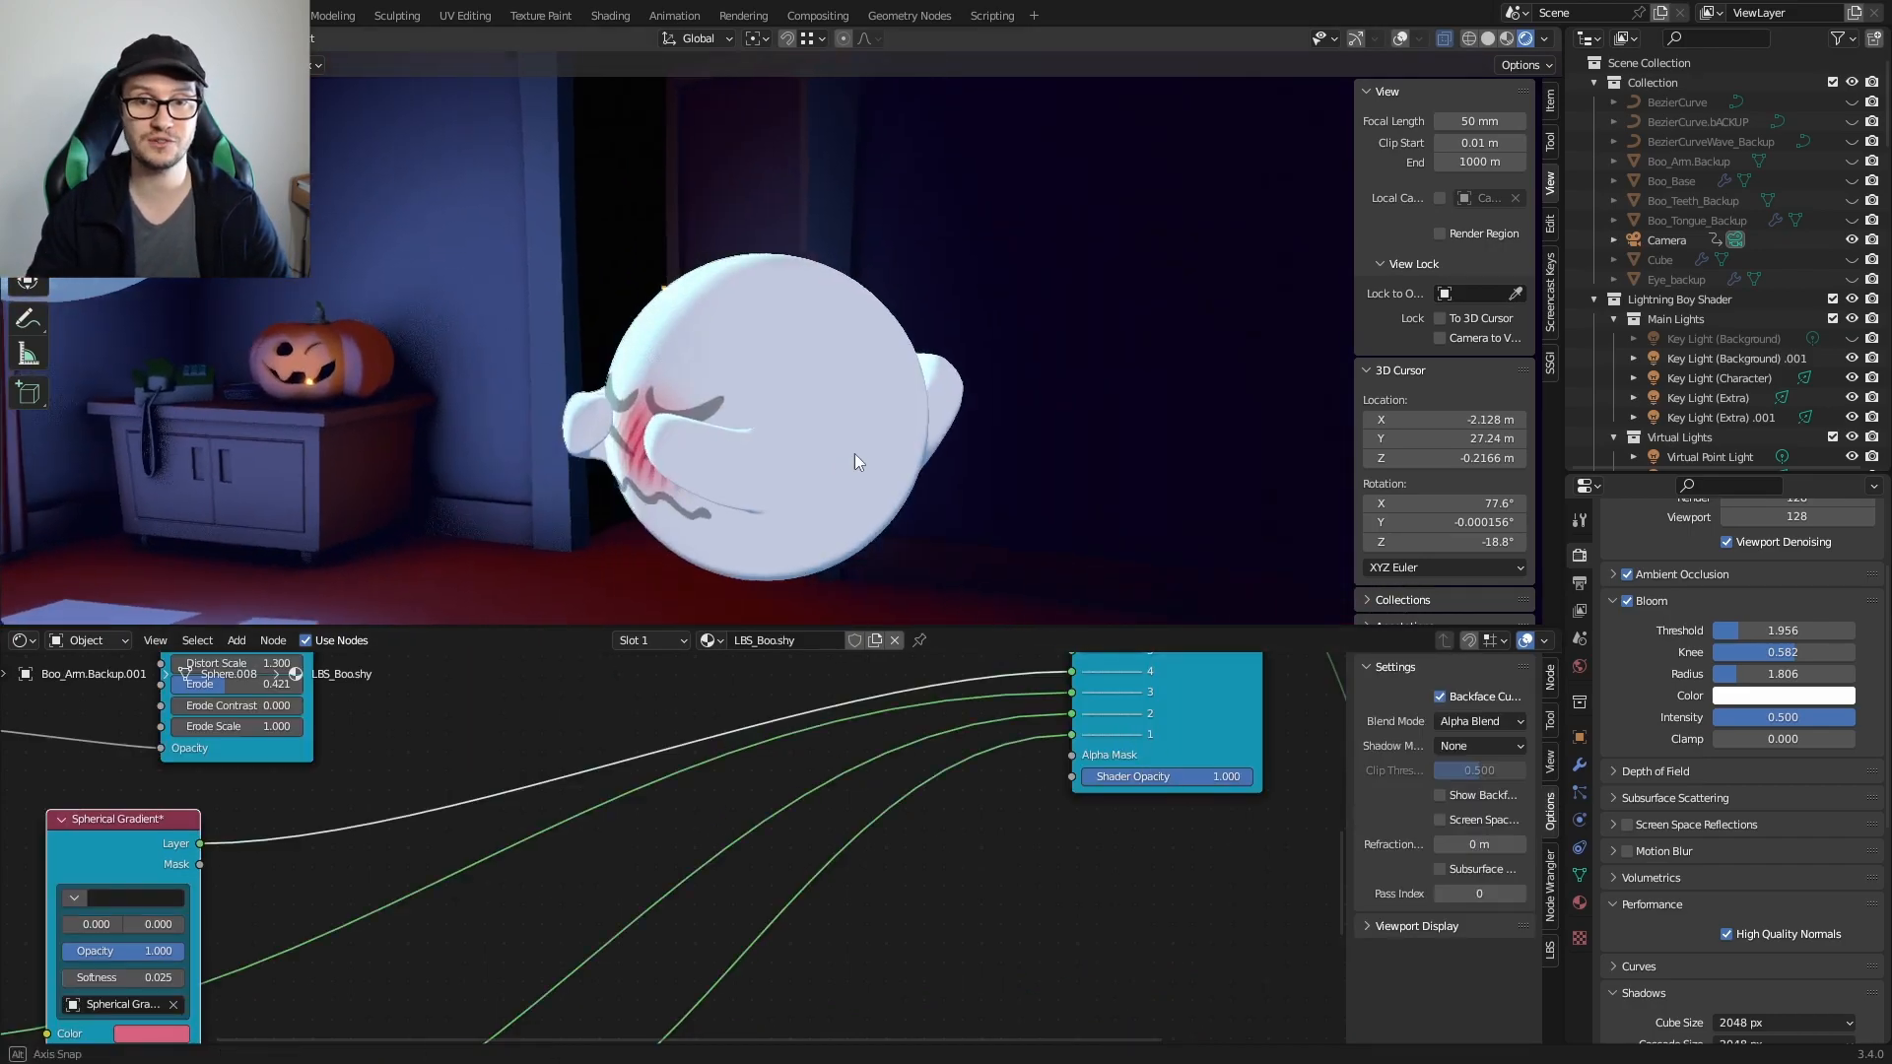
Step: Lower the shy ghost's Shader Opacity to 0.172
scroll(830, 411, down, 4)
middle_drag(854, 454, 808, 453)
scroll(915, 440, up, 4)
drag(1241, 776, 1100, 777)
middle_drag(876, 503, 946, 507)
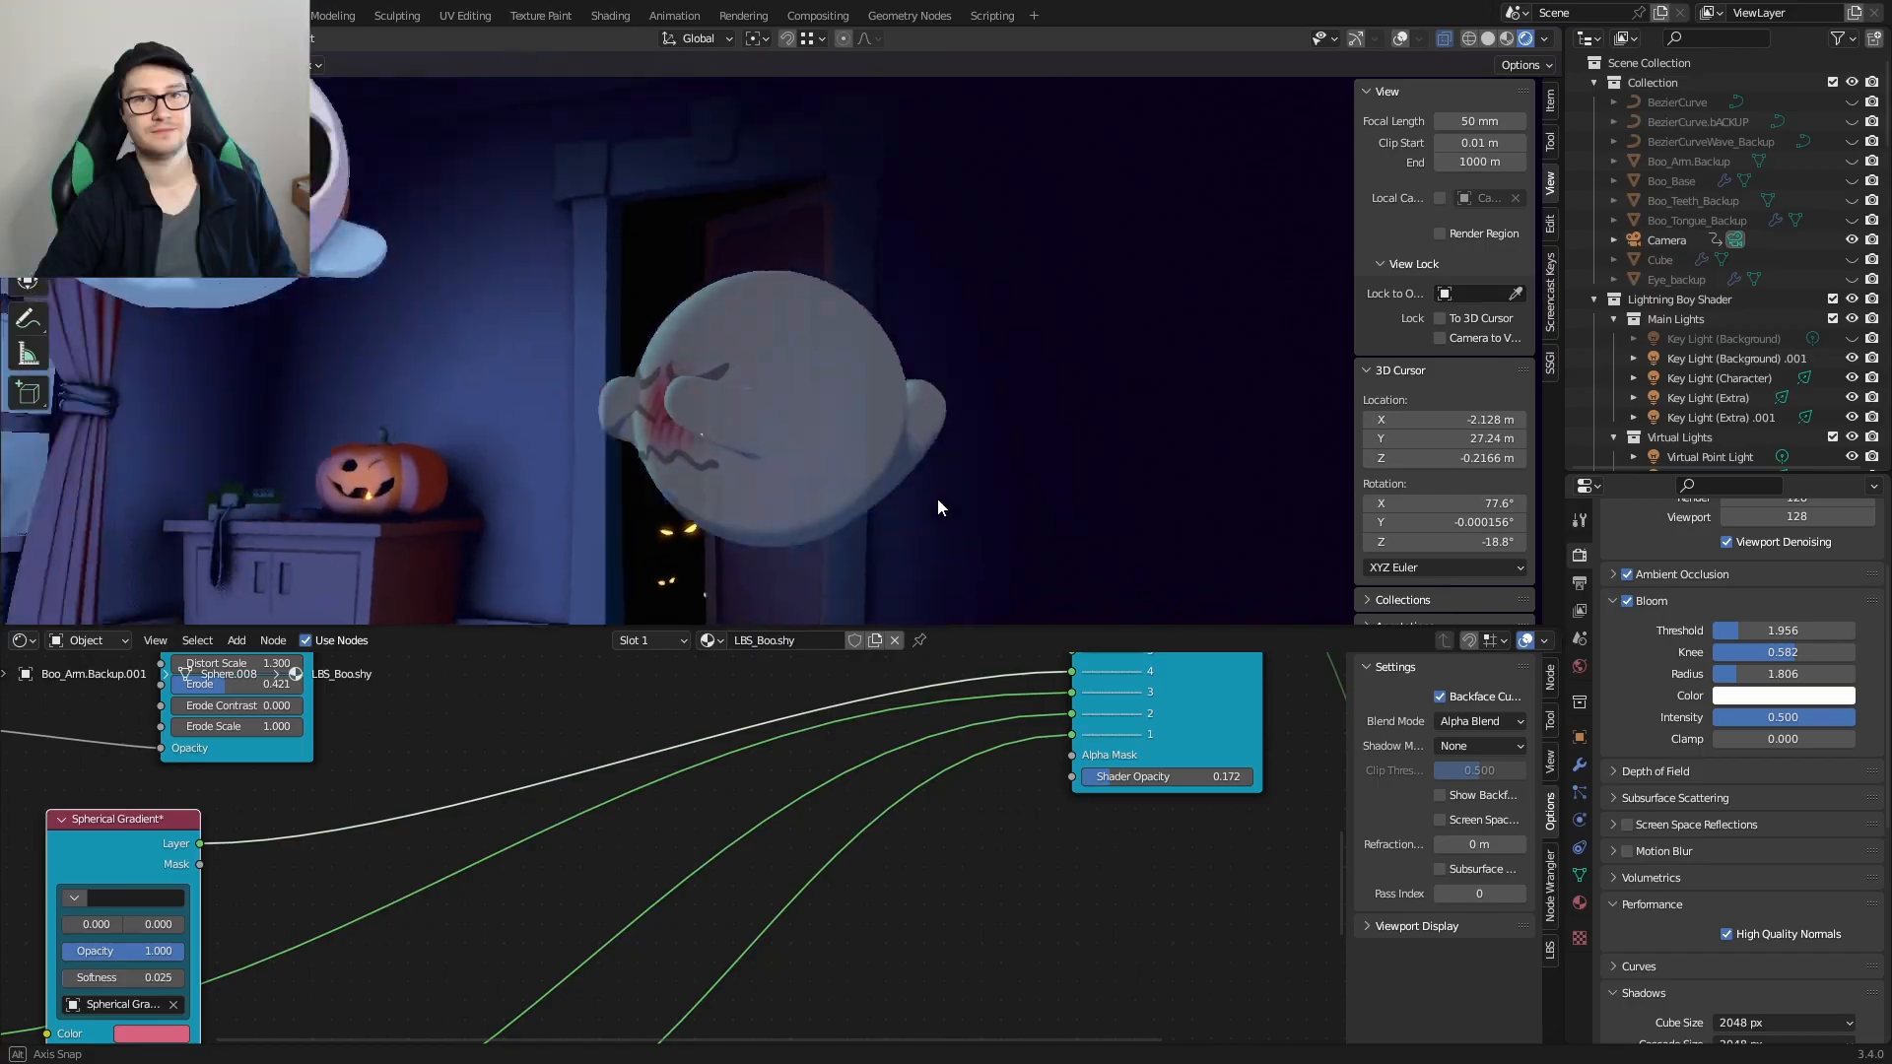